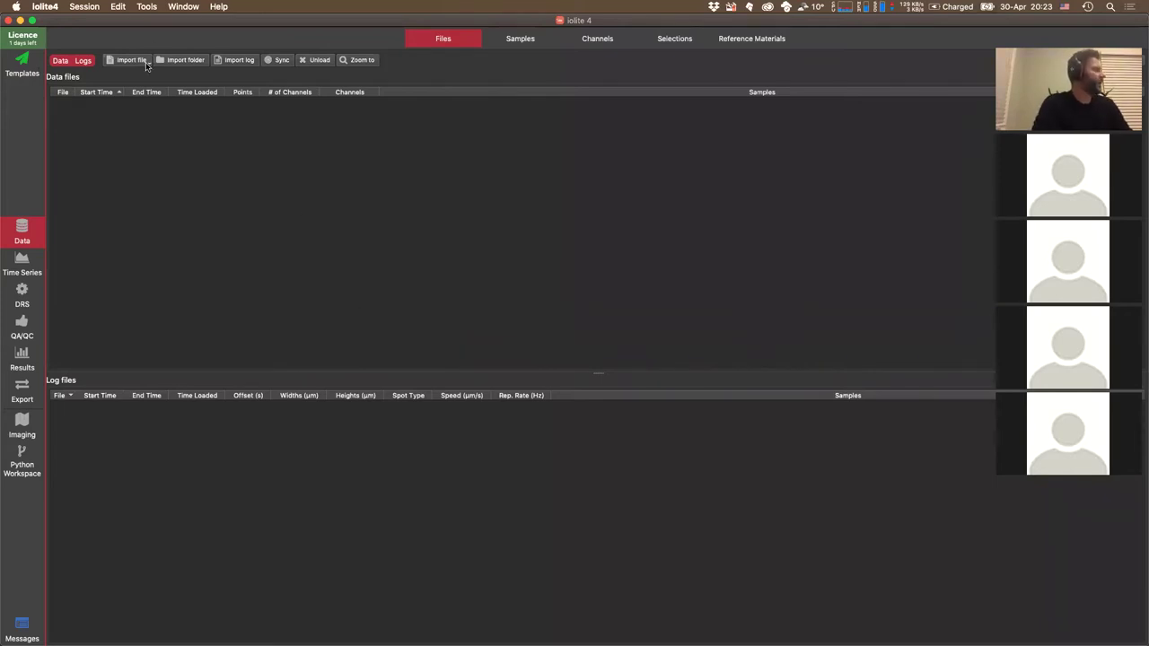
- Review the Agilent timestamp format and its available alternatives in the file import settings, leaving them unsaved
{"action": "left_click", "coordinate": [144, 64]}
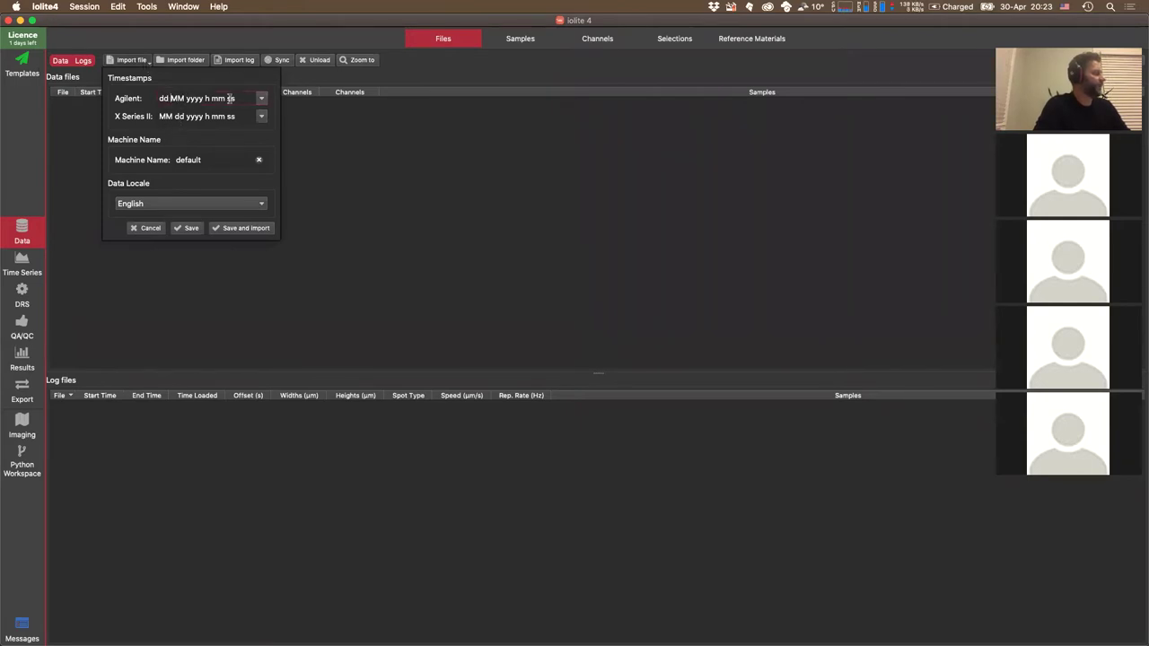
{"action": "left_click", "coordinate": [158, 99]}
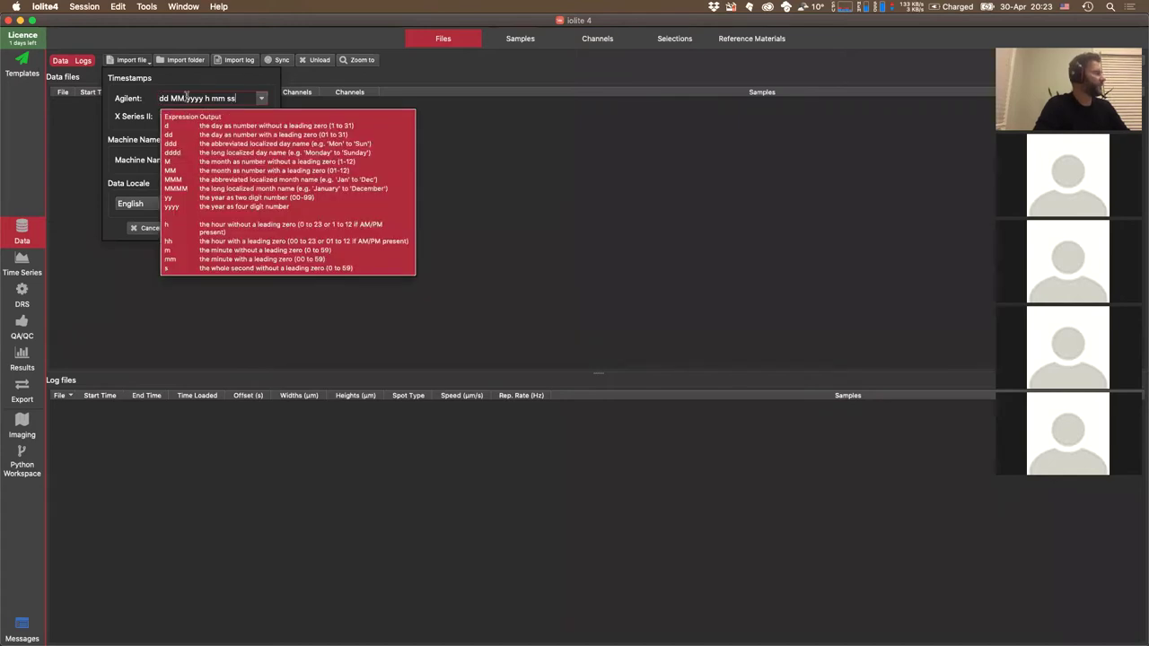
{"action": "left_click", "coordinate": [260, 99]}
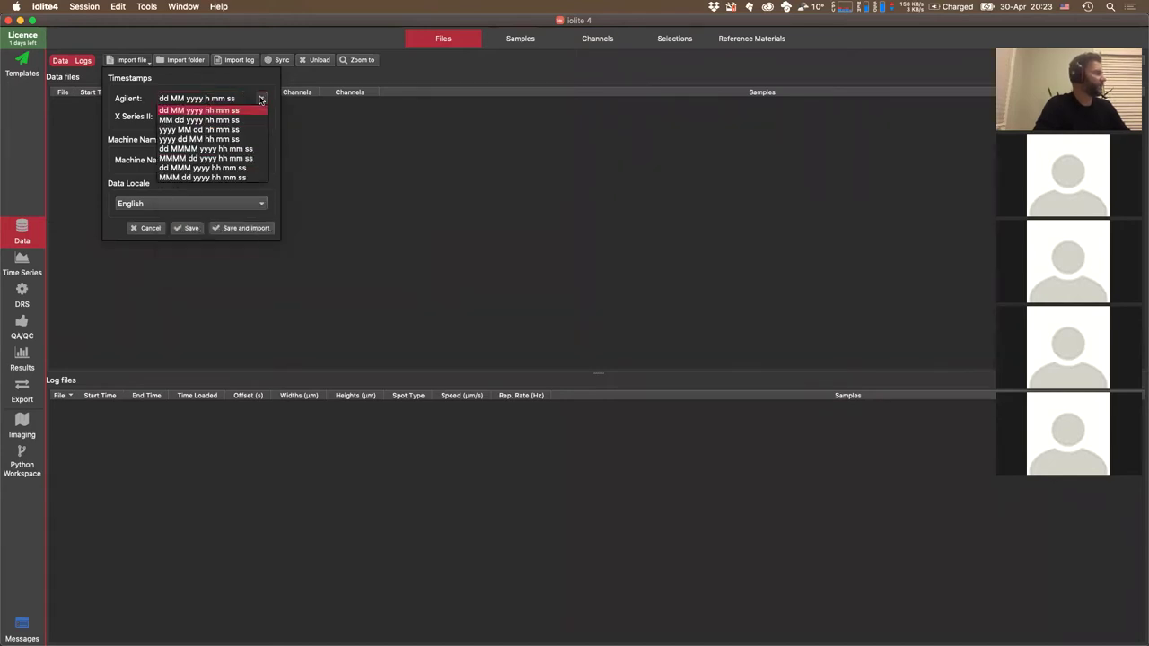
{"action": "left_click", "coordinate": [206, 99]}
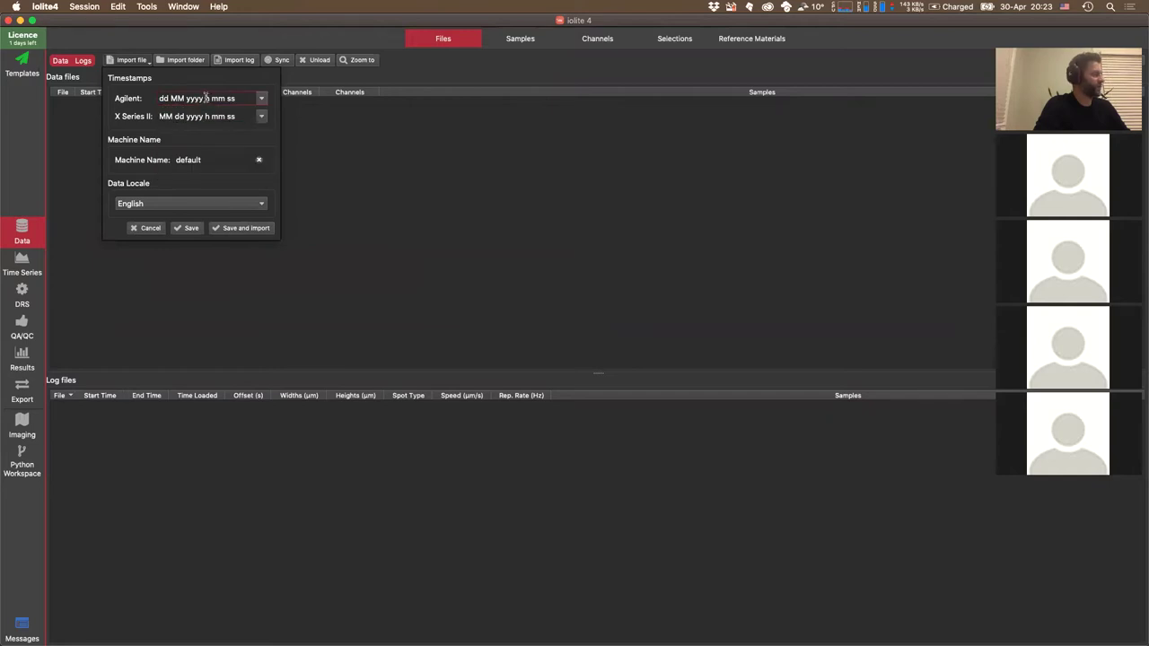
{"action": "left_click", "coordinate": [192, 96]}
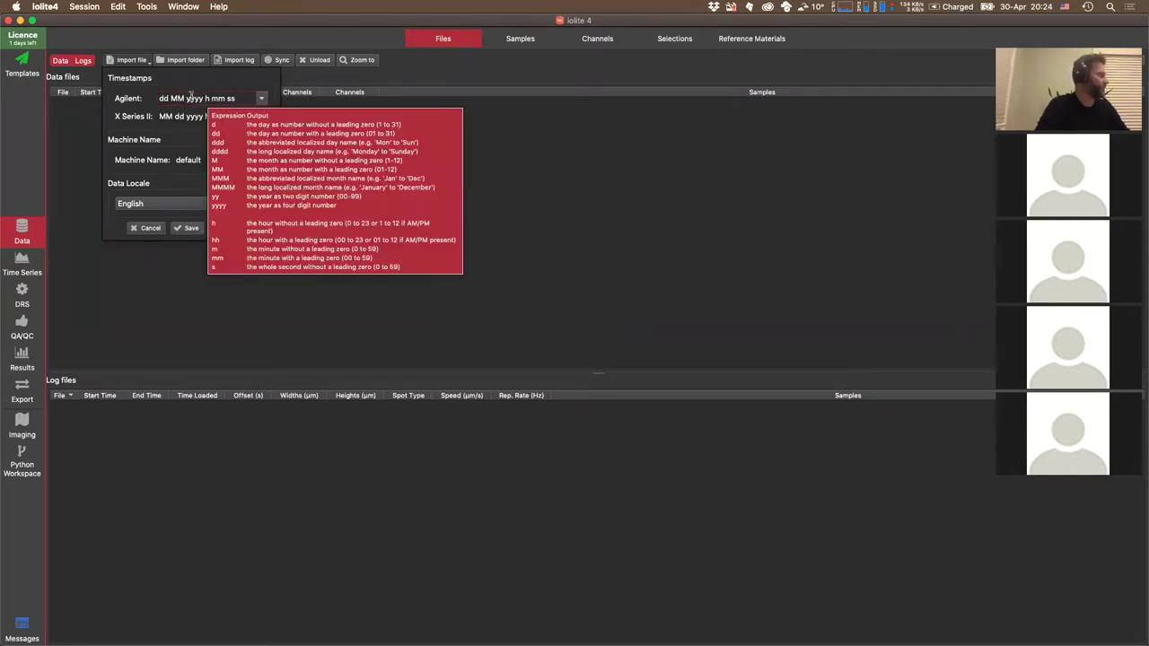
{"action": "key", "text": "Escape"}
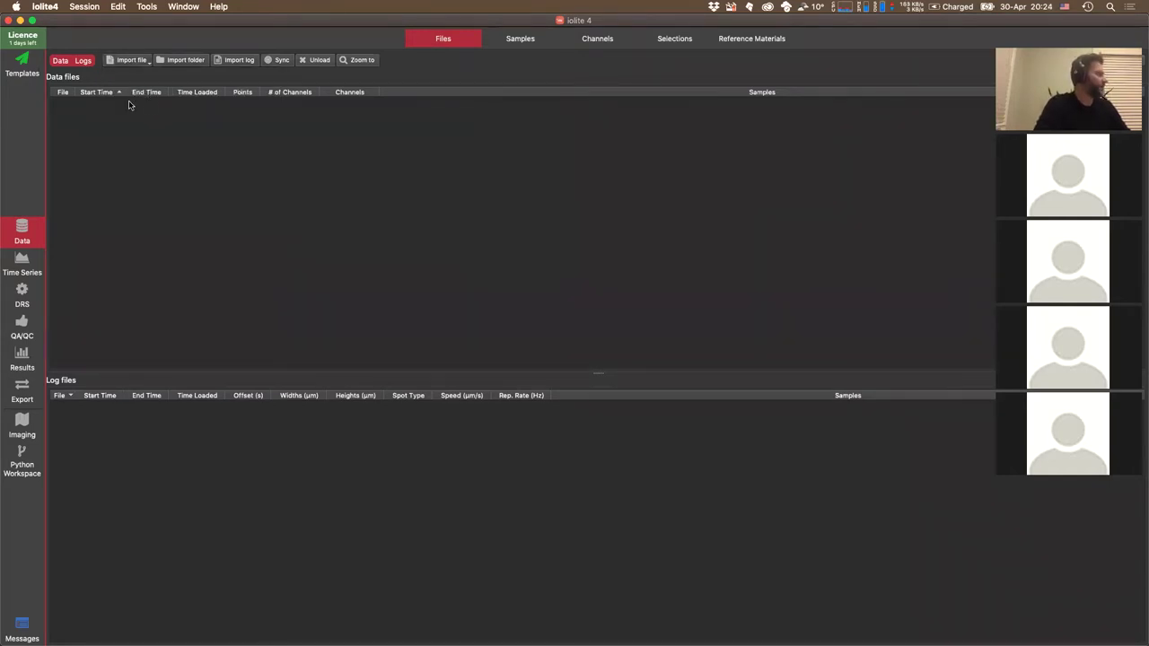
- Import DRO4.csv from the Example files folder using the saved import settings, and decline configuring the dwell times
{"action": "left_click", "coordinate": [149, 61]}
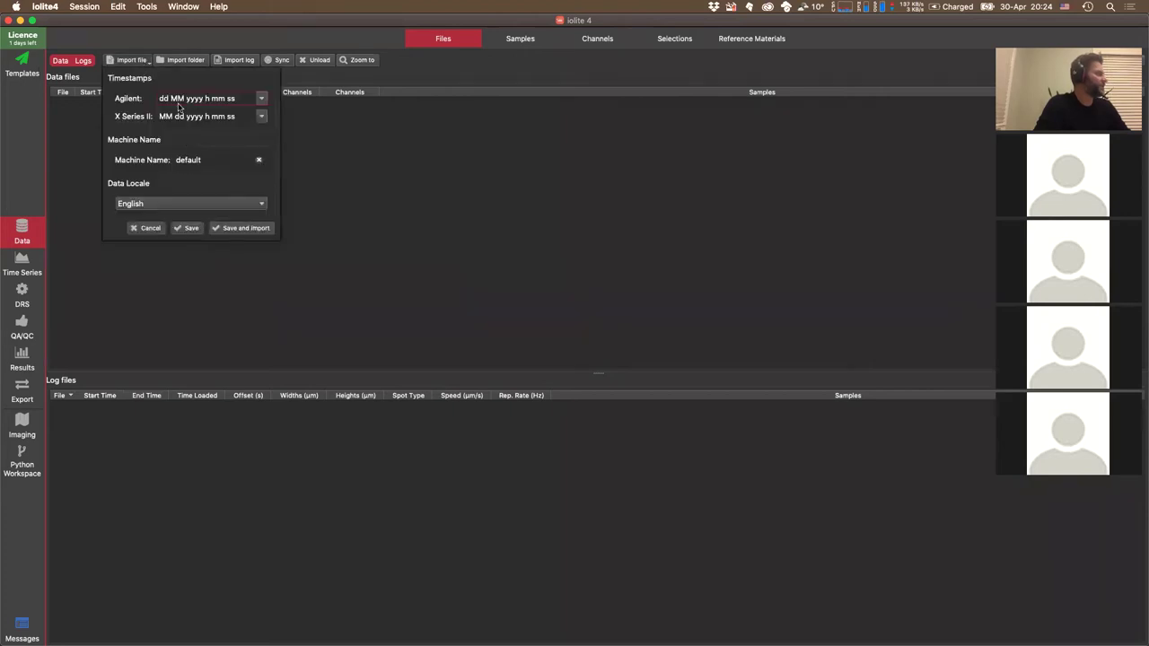
{"action": "left_click", "coordinate": [225, 230]}
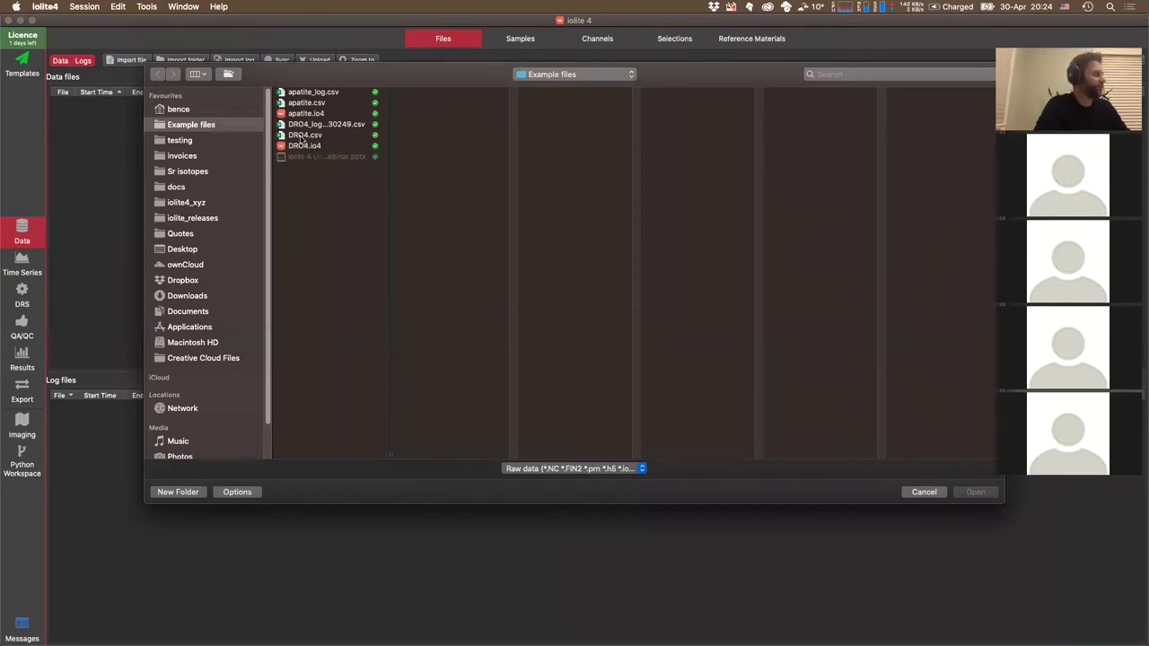
{"action": "left_click", "coordinate": [303, 137]}
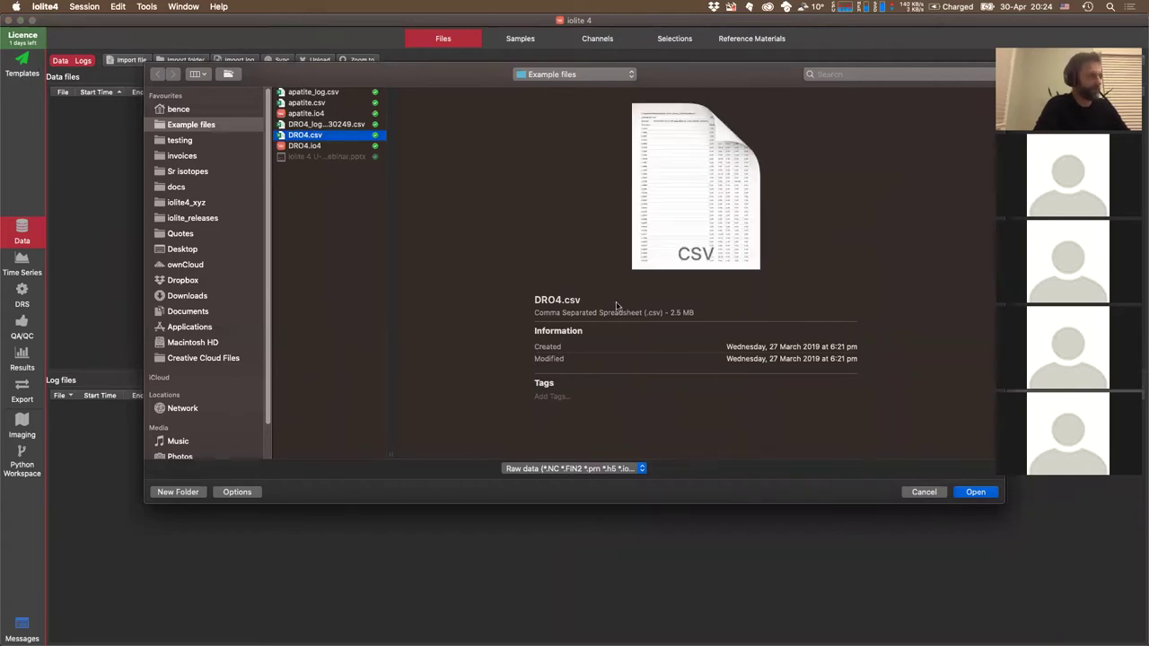
{"action": "left_click", "coordinate": [975, 493]}
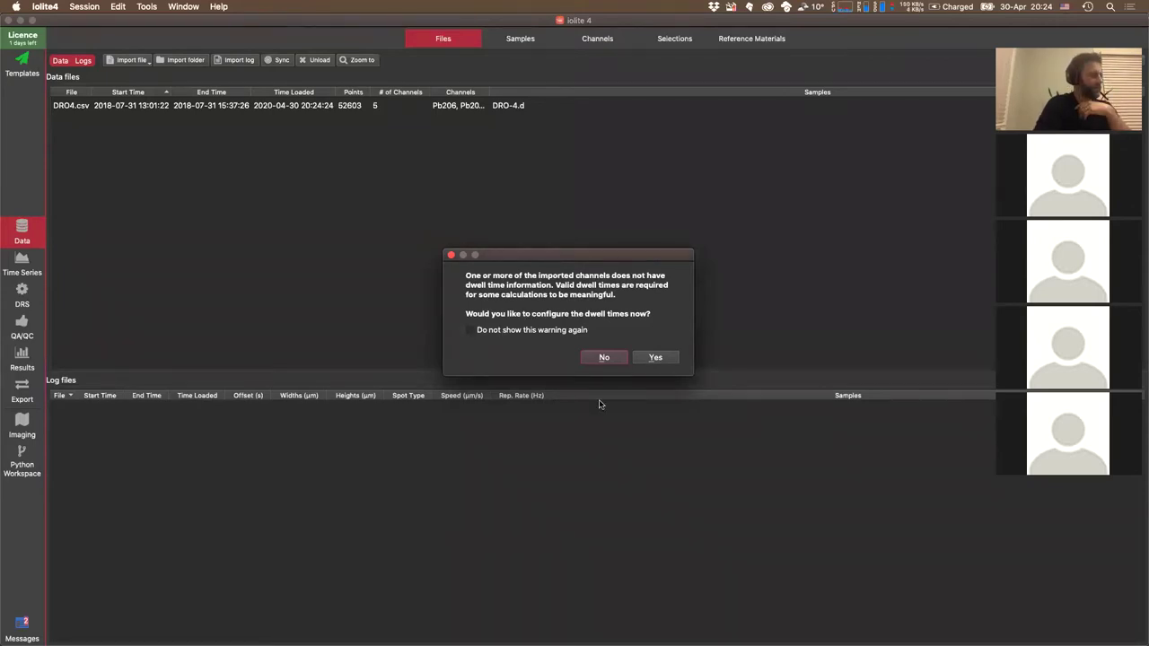
{"action": "left_click", "coordinate": [603, 358]}
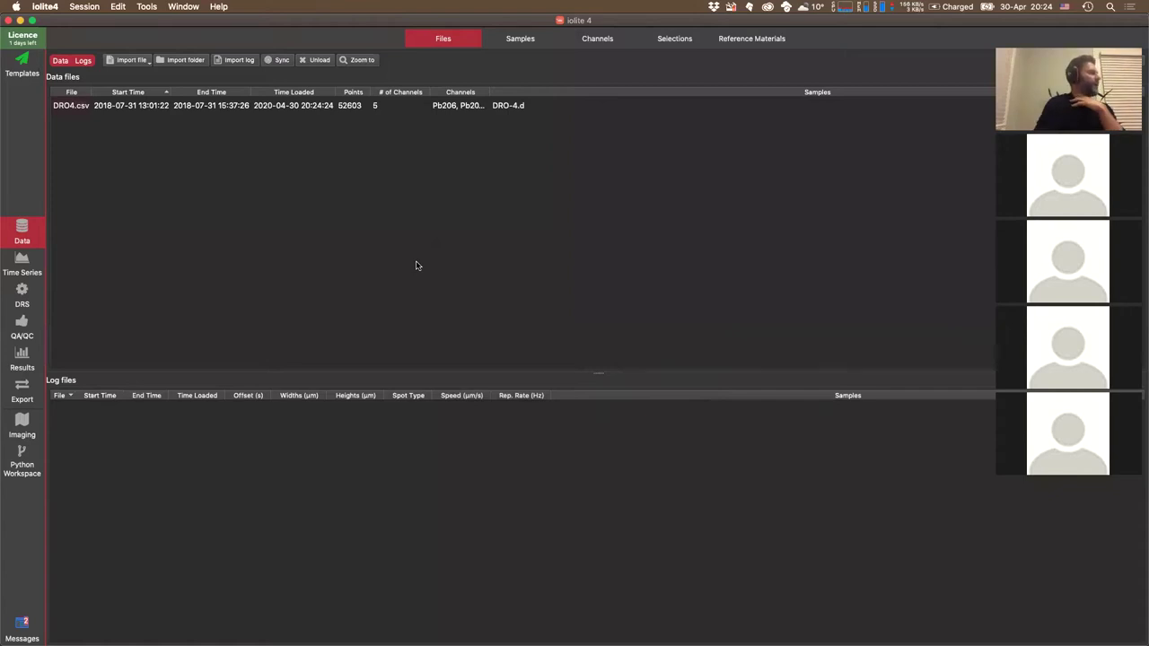
- Plot the U238 channel of the imported DRO4.csv data in the time series view
{"action": "left_click", "coordinate": [107, 107]}
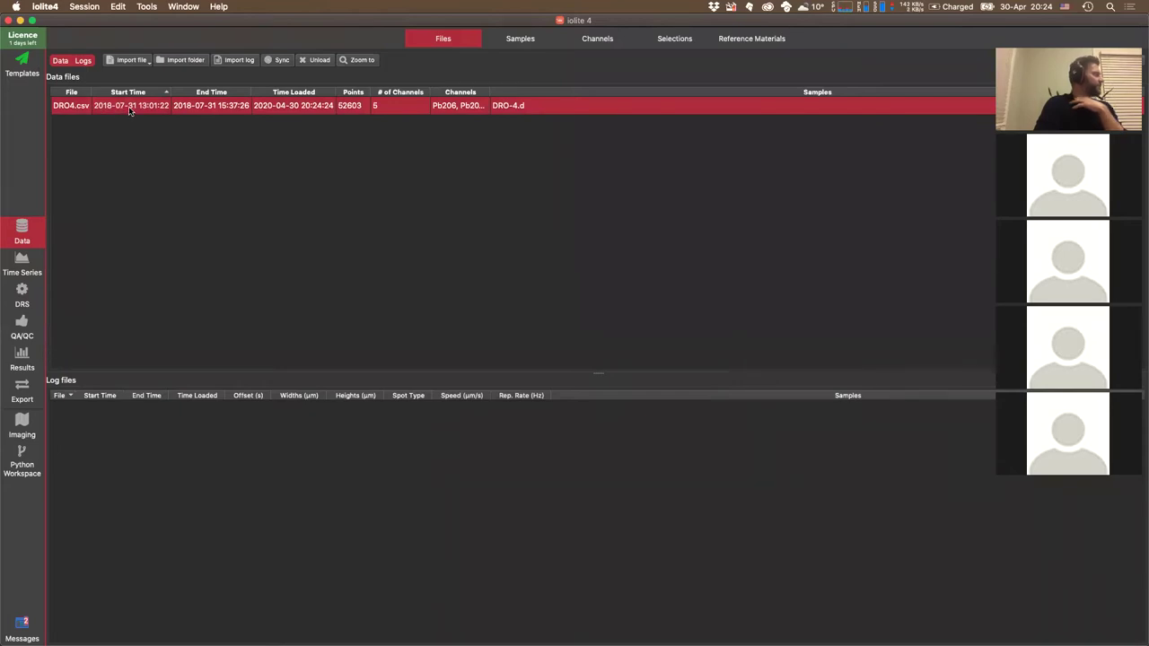
{"action": "left_click", "coordinate": [21, 265]}
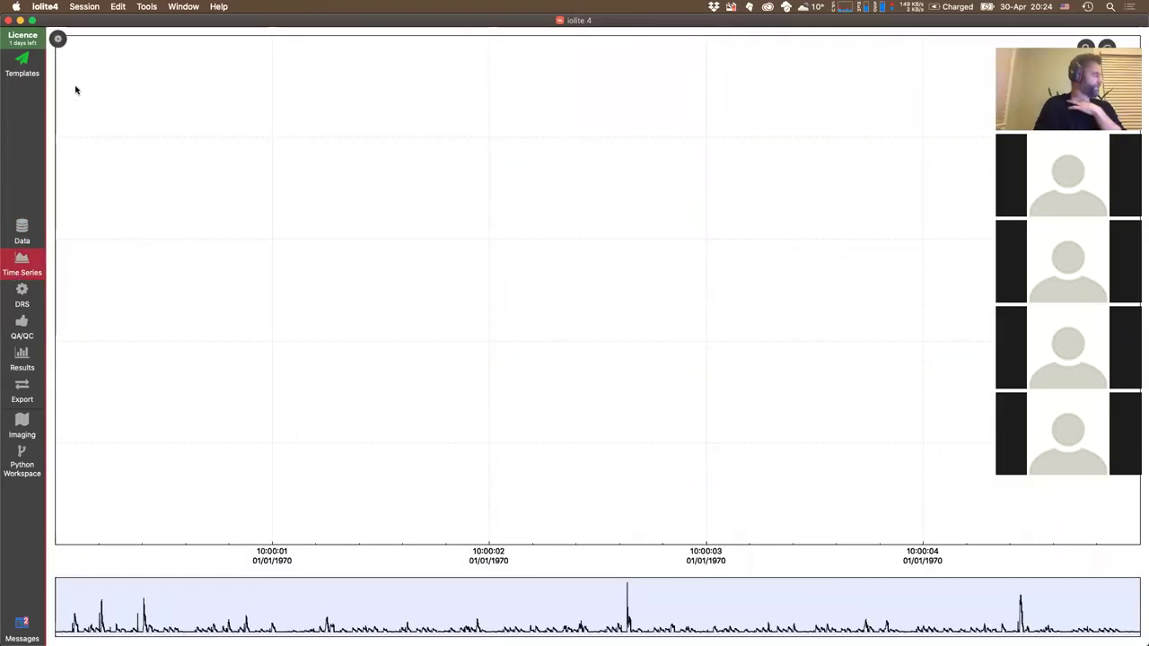
{"action": "left_click", "coordinate": [57, 39]}
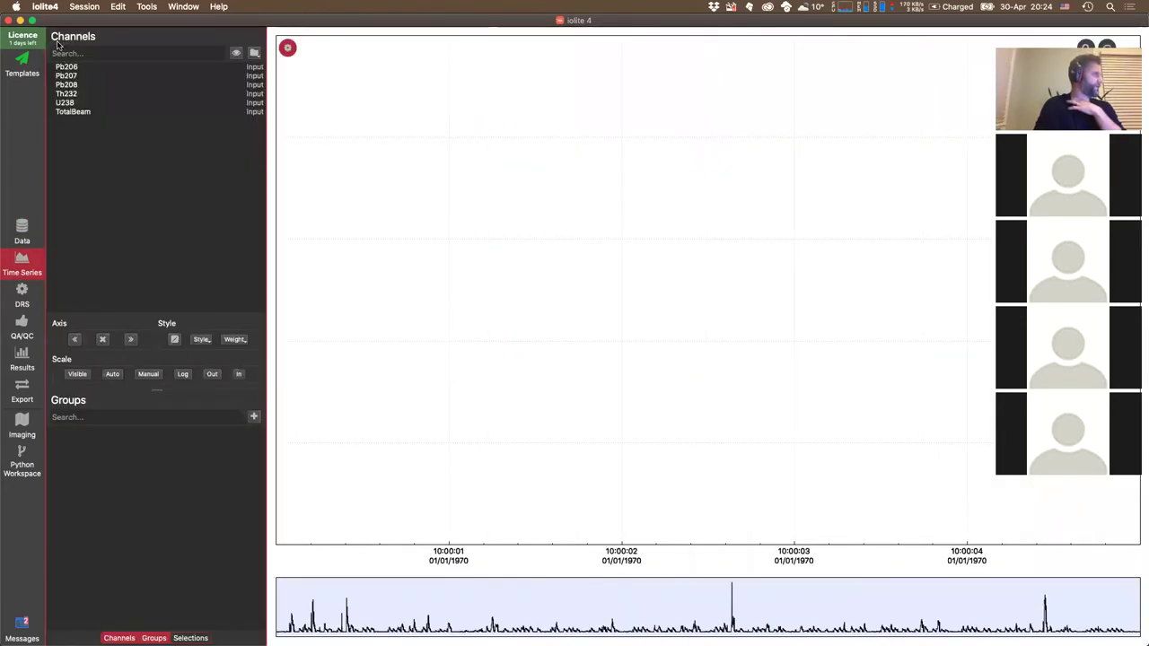
{"action": "left_click", "coordinate": [66, 103]}
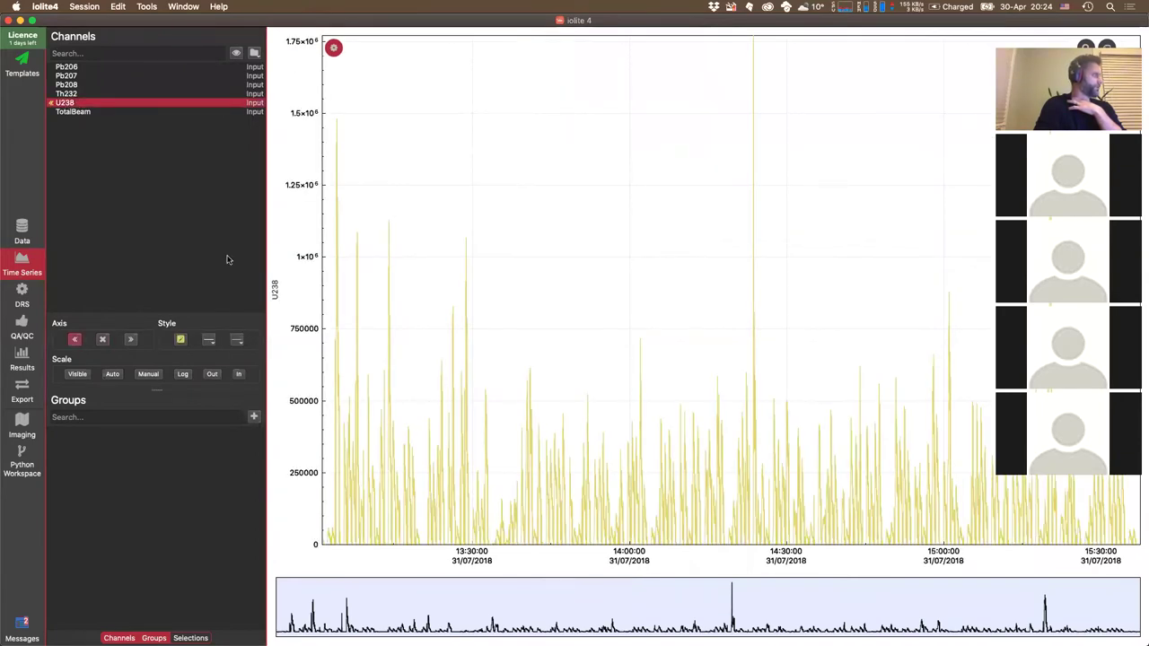
- Change the U238 trace colour to dark blue (#00007f) and hide the channel list beside the plot
{"action": "left_click", "coordinate": [180, 339]}
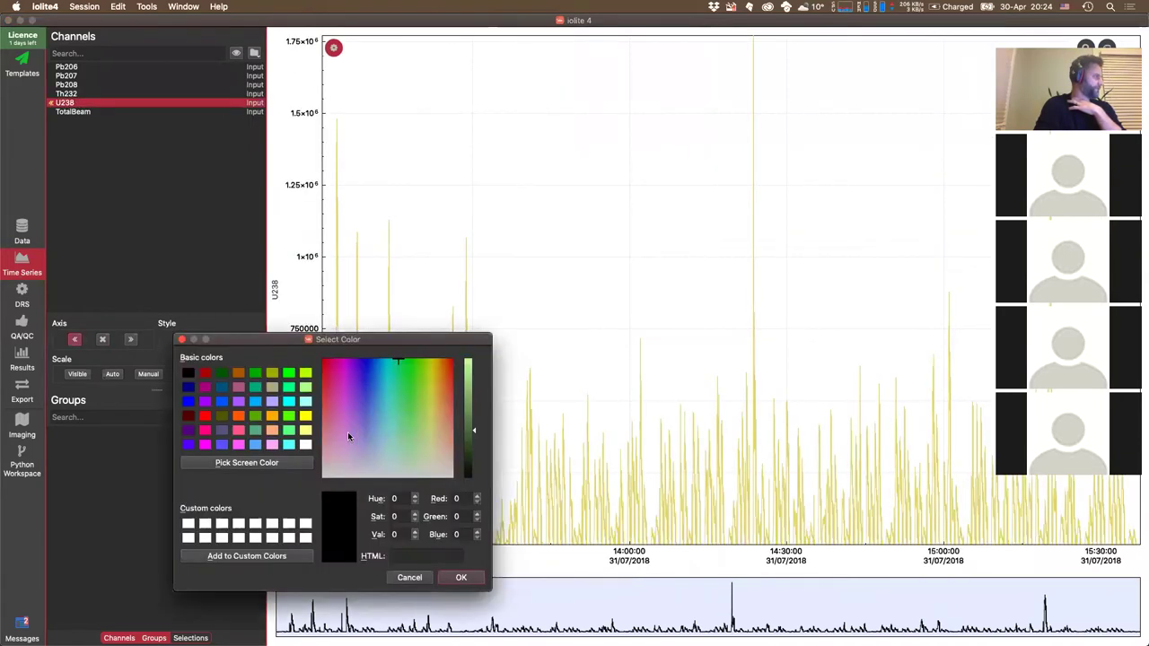
{"action": "left_click", "coordinate": [188, 387]}
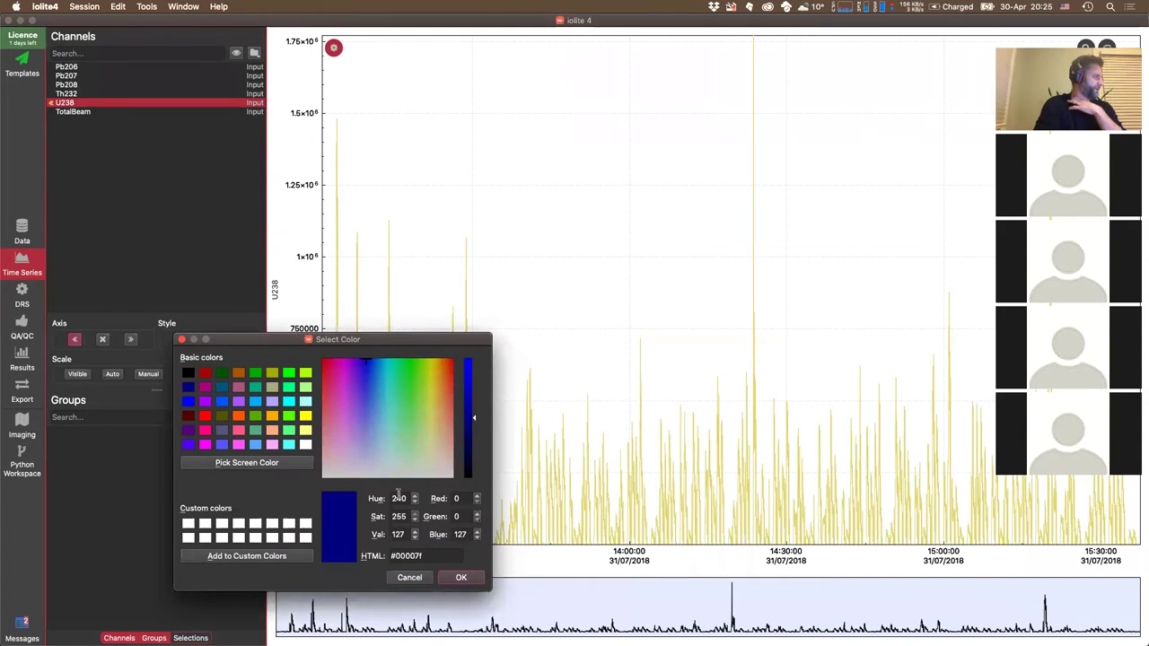
{"action": "left_click", "coordinate": [462, 578]}
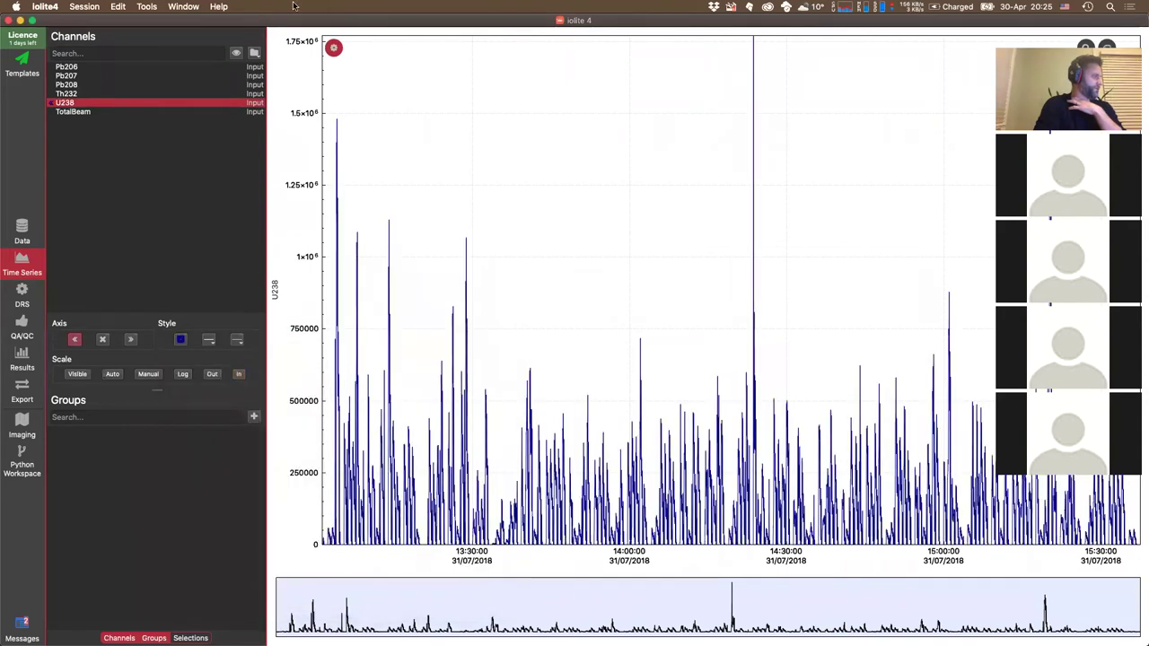
{"action": "left_click", "coordinate": [334, 50]}
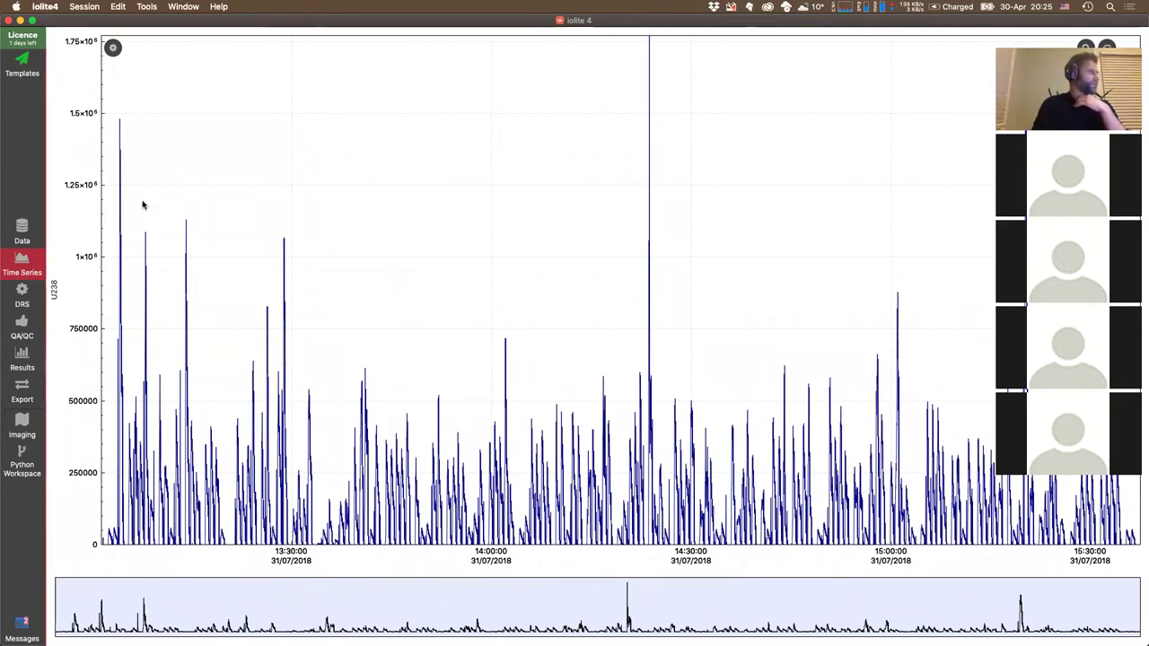
- Import the laser log file DRO4_log_20180731_130249.csv from the Example files folder
{"action": "left_click", "coordinate": [18, 232]}
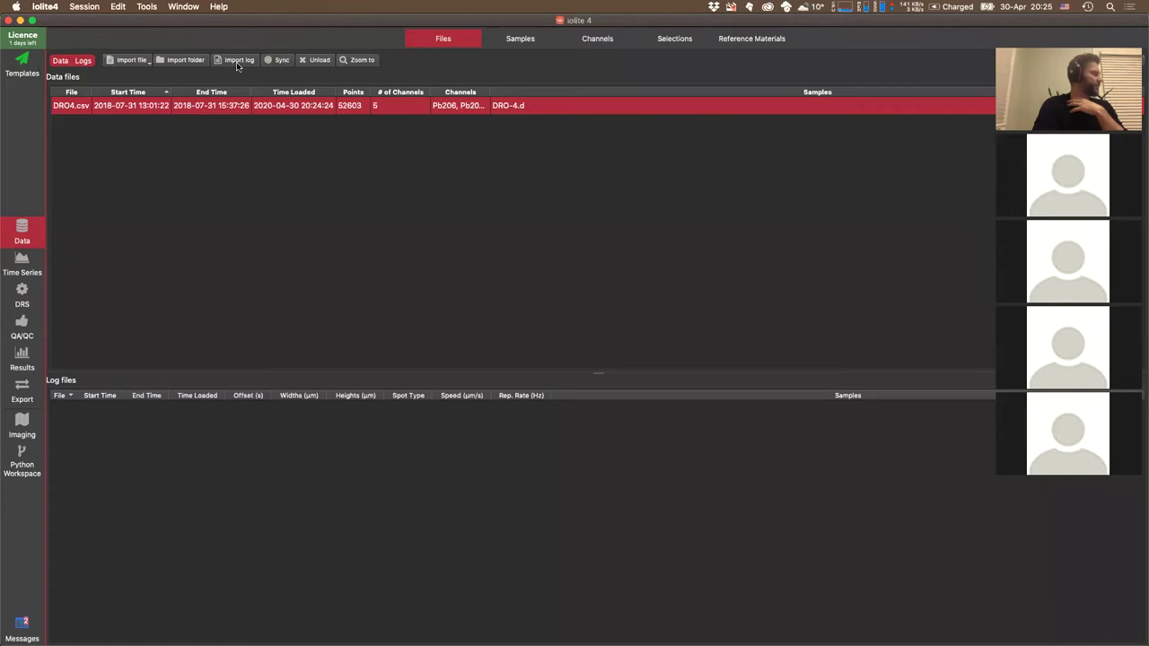
{"action": "key", "text": "super+o"}
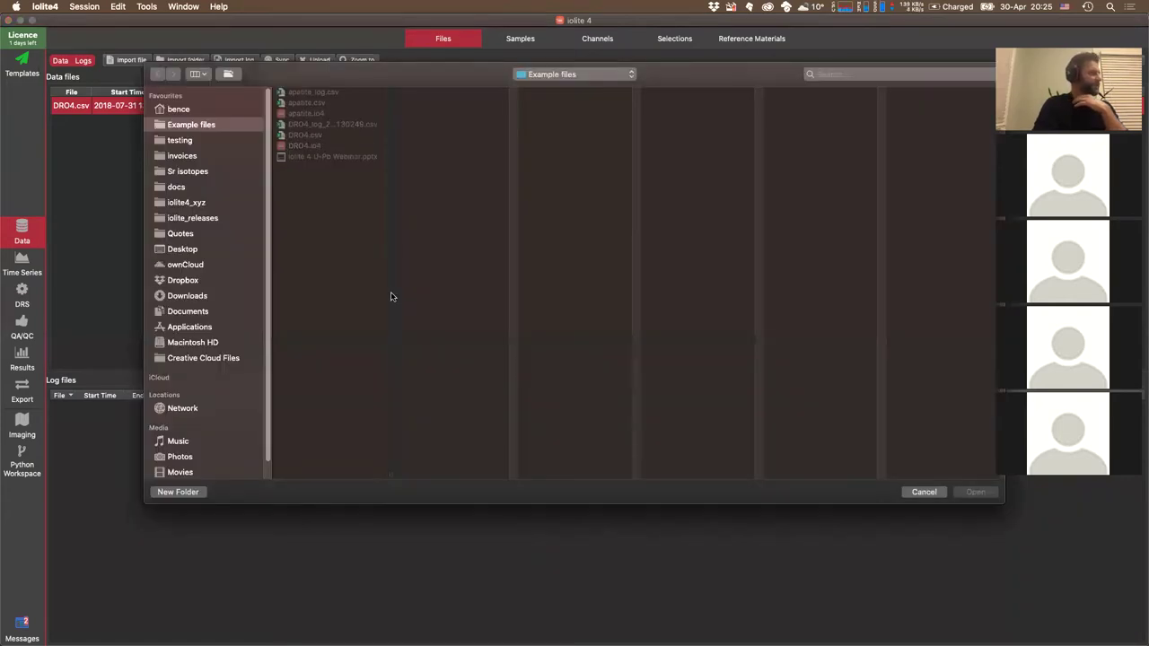
{"action": "left_click", "coordinate": [302, 127]}
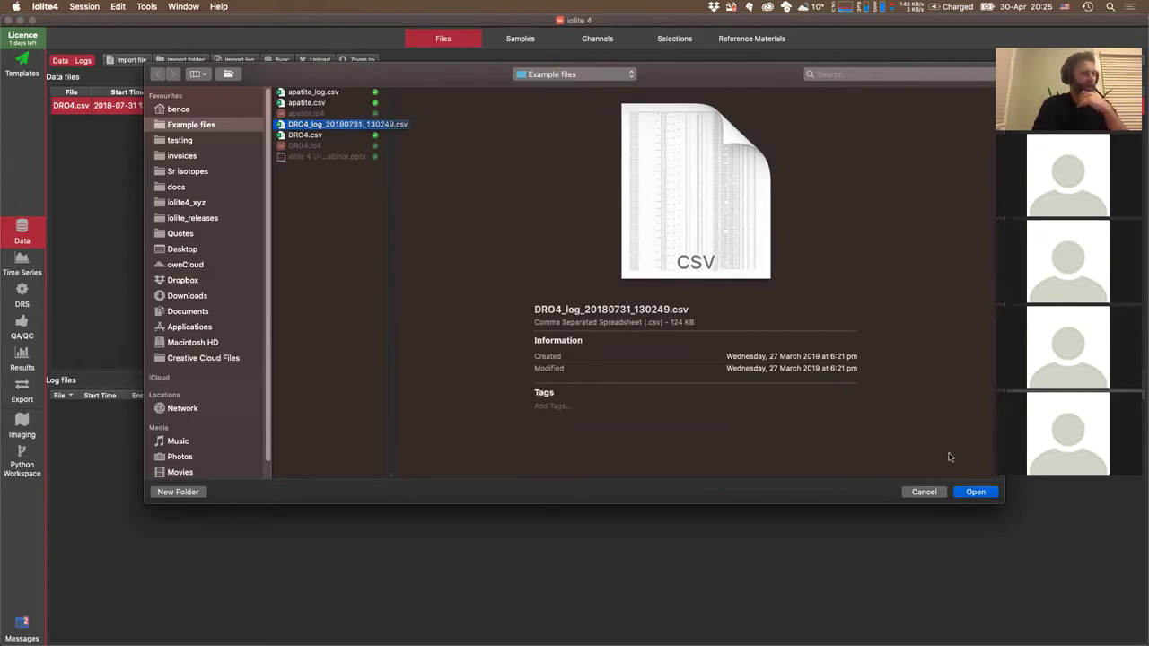
{"action": "left_click", "coordinate": [976, 493]}
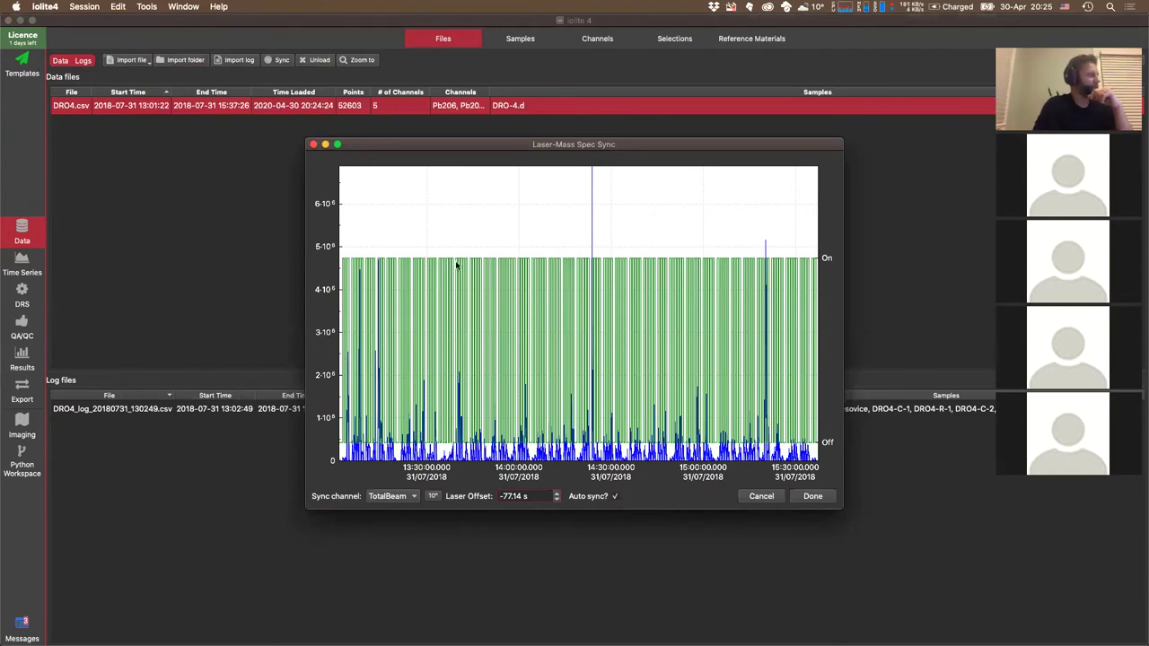
- Check how the laser log aligns with the TotalBeam signal at the session's start and end, and accept the automatic sync
{"action": "left_click", "coordinate": [614, 497]}
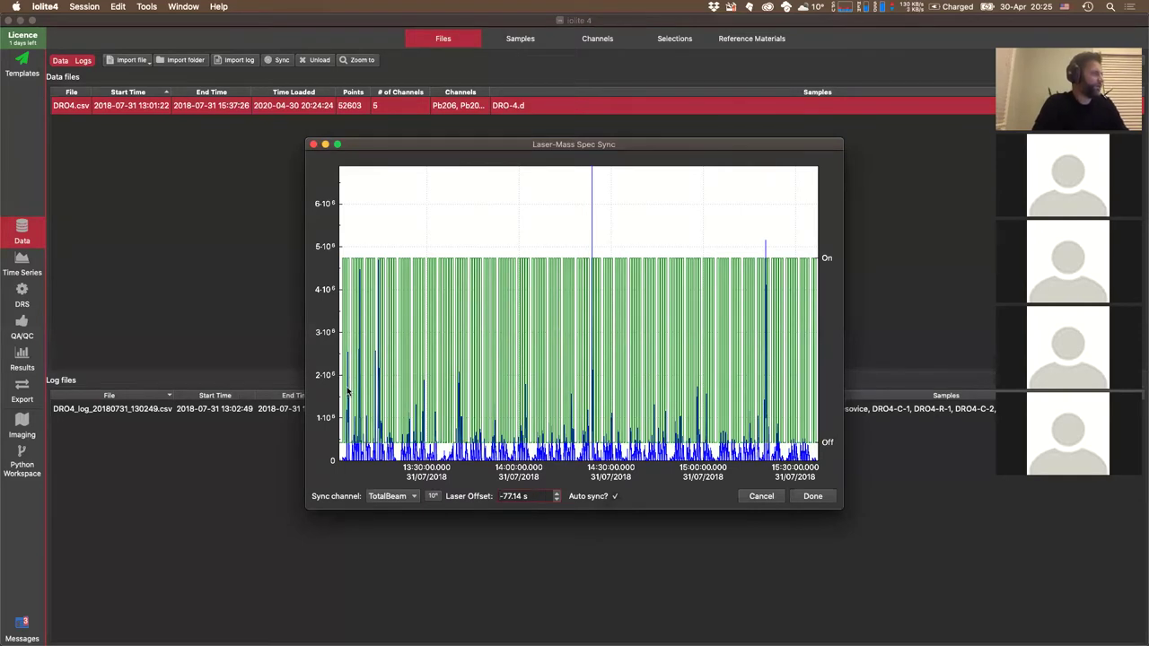
{"action": "scroll", "coordinate": [341, 382], "scroll_direction": "up", "scroll_amount": 10}
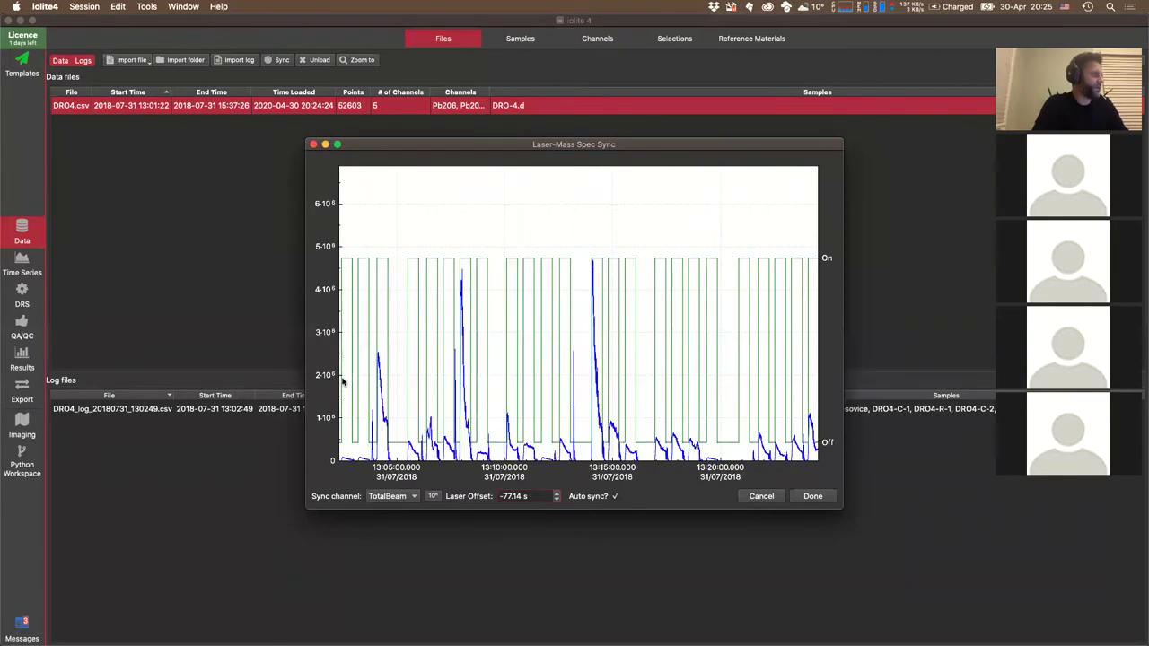
{"action": "scroll", "coordinate": [354, 390], "scroll_direction": "up", "scroll_amount": 5}
{"action": "scroll", "coordinate": [538, 413], "scroll_direction": "down", "scroll_amount": 3}
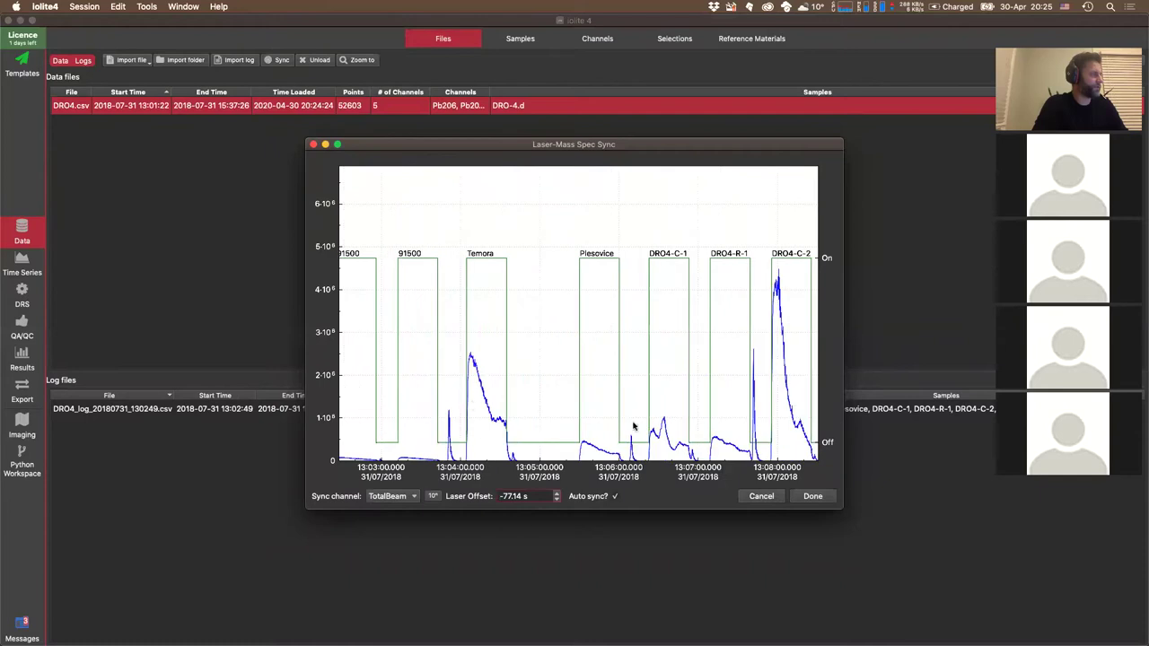
{"action": "scroll", "coordinate": [497, 403], "scroll_direction": "up", "scroll_amount": 5}
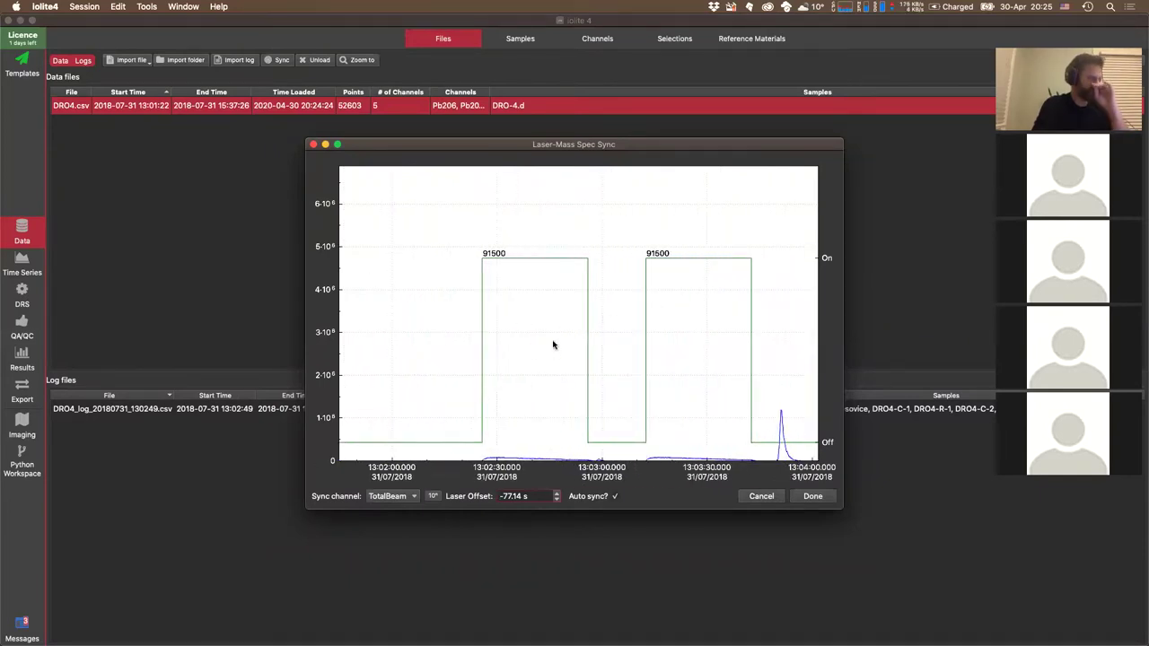
{"action": "scroll", "coordinate": [377, 321], "scroll_direction": "down", "scroll_amount": 5}
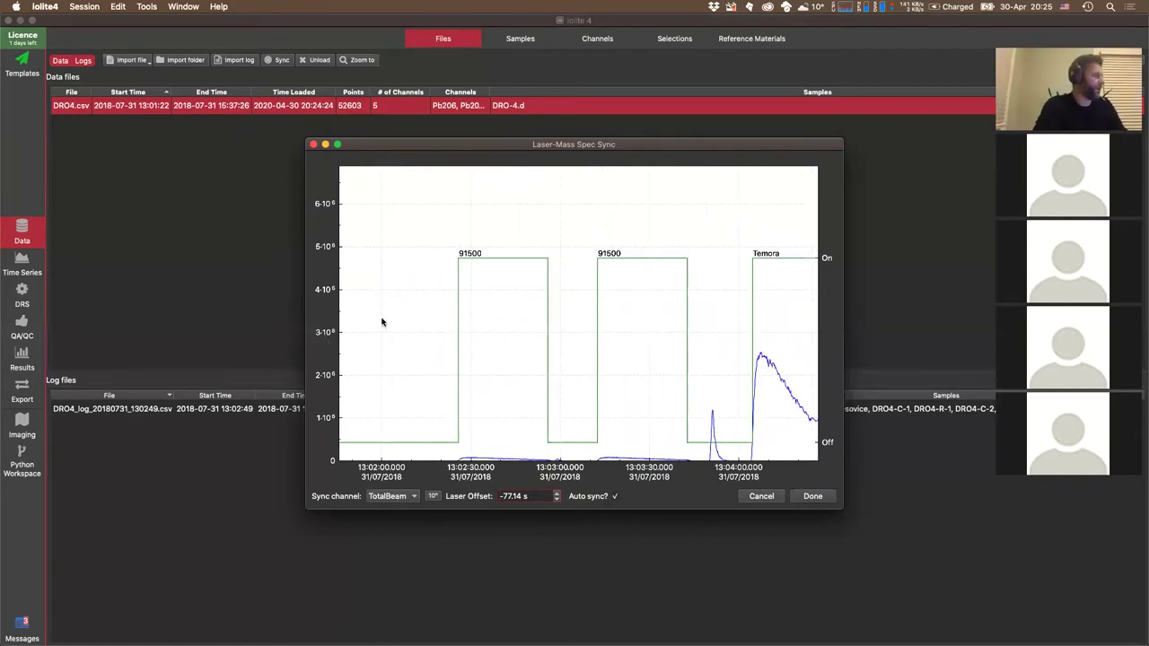
{"action": "scroll", "coordinate": [375, 321], "scroll_direction": "down", "scroll_amount": 10}
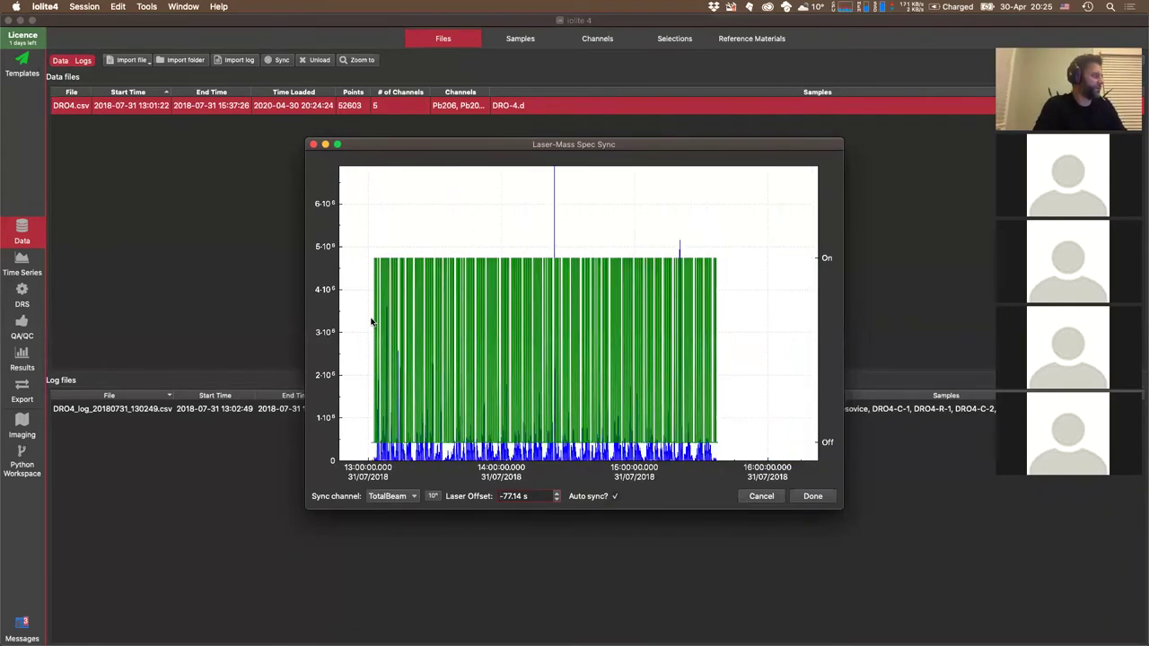
{"action": "scroll", "coordinate": [661, 378], "scroll_direction": "up", "scroll_amount": 15}
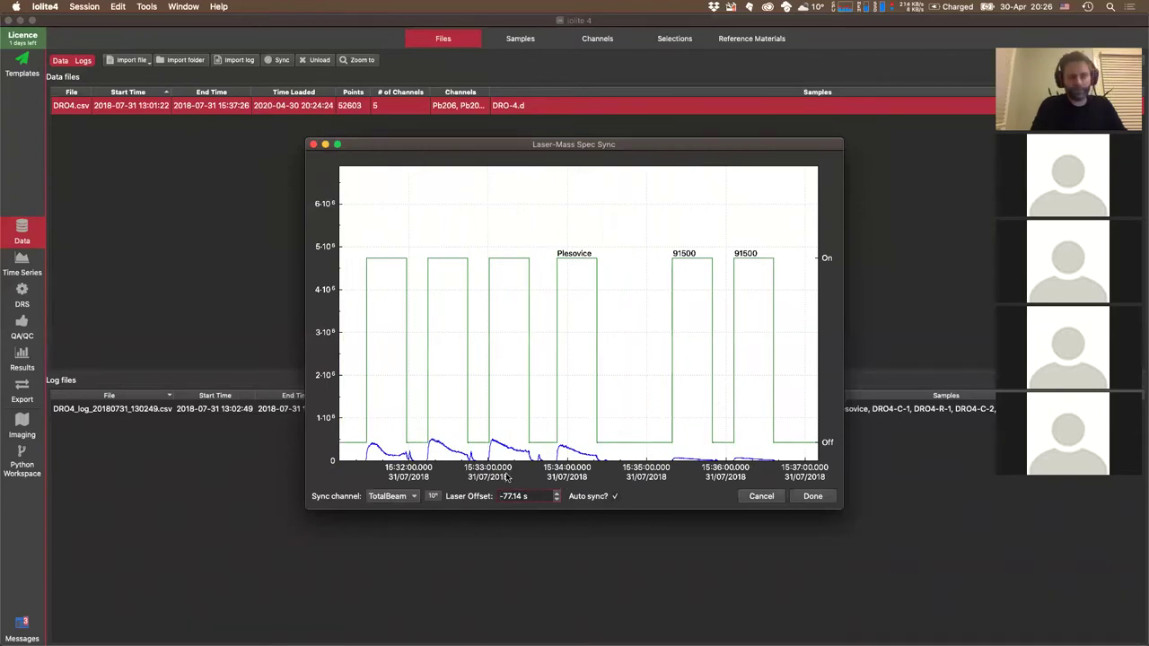
{"action": "left_click", "coordinate": [812, 496]}
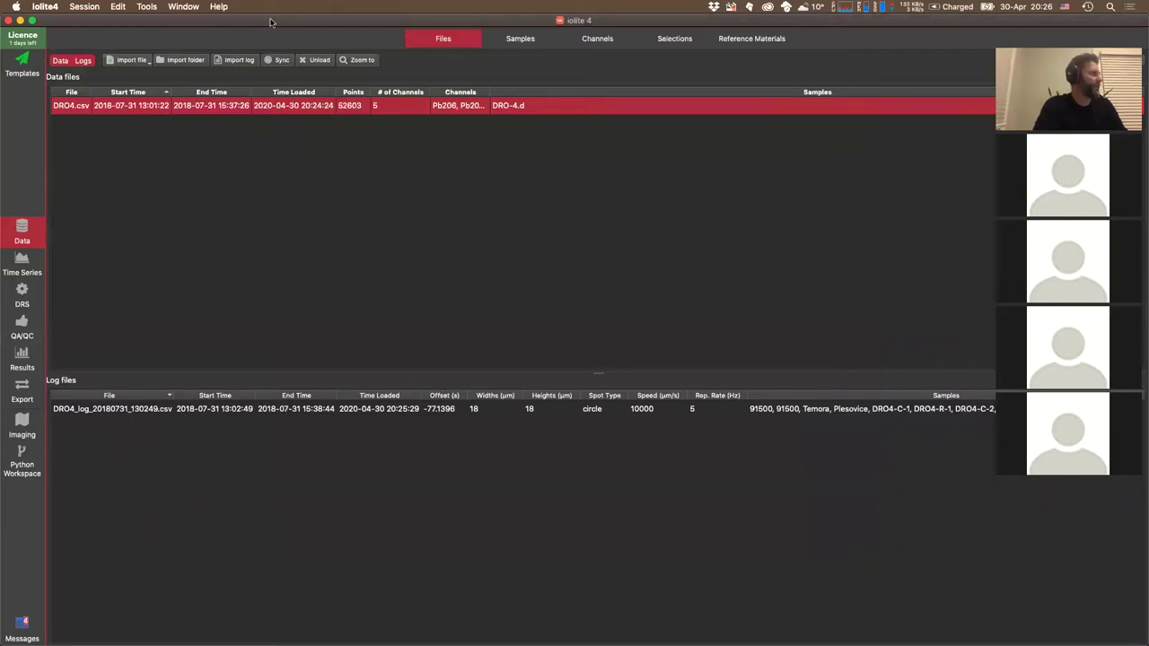
- View the samples from the data file and laser log, selecting DRO-4.d and the DRO4-C-1 log entry
{"action": "left_click_drag", "start_coordinate": [272, 21], "coordinate": [271, 52]}
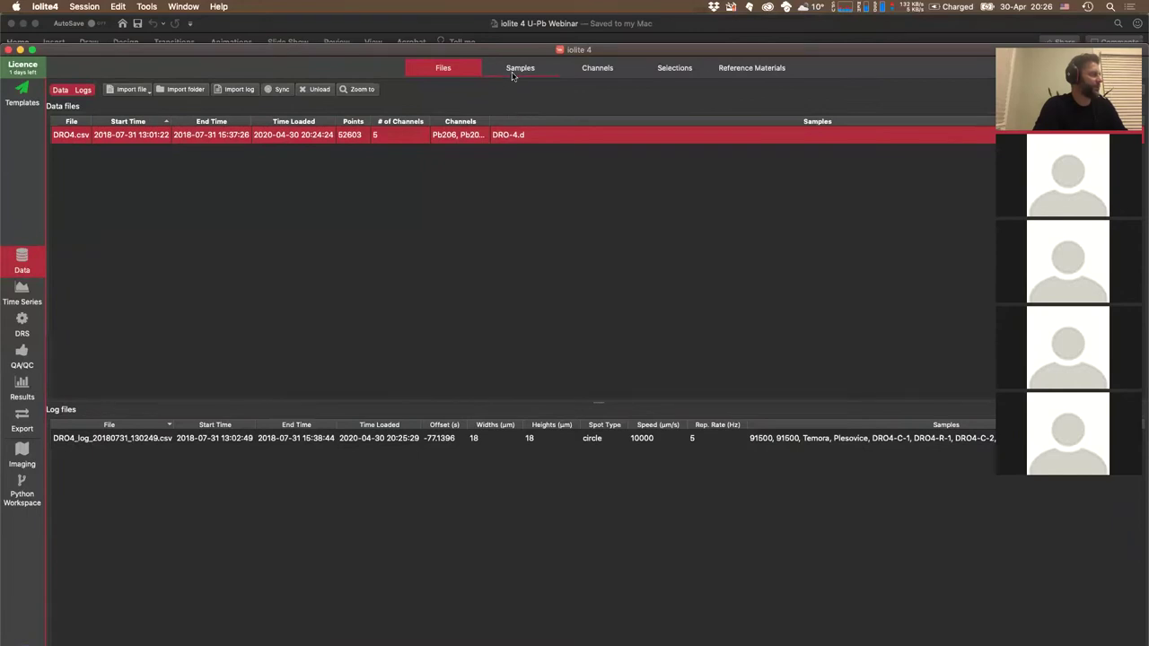
{"action": "left_click_drag", "start_coordinate": [202, 52], "coordinate": [205, 30]}
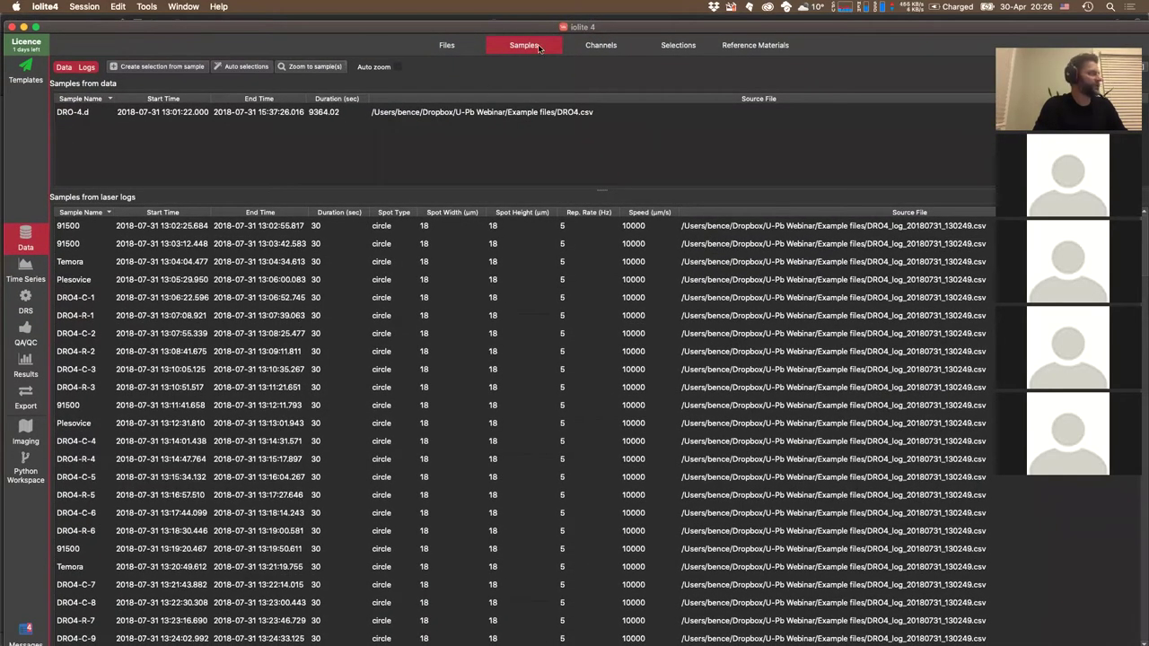
{"action": "left_click", "coordinate": [144, 114]}
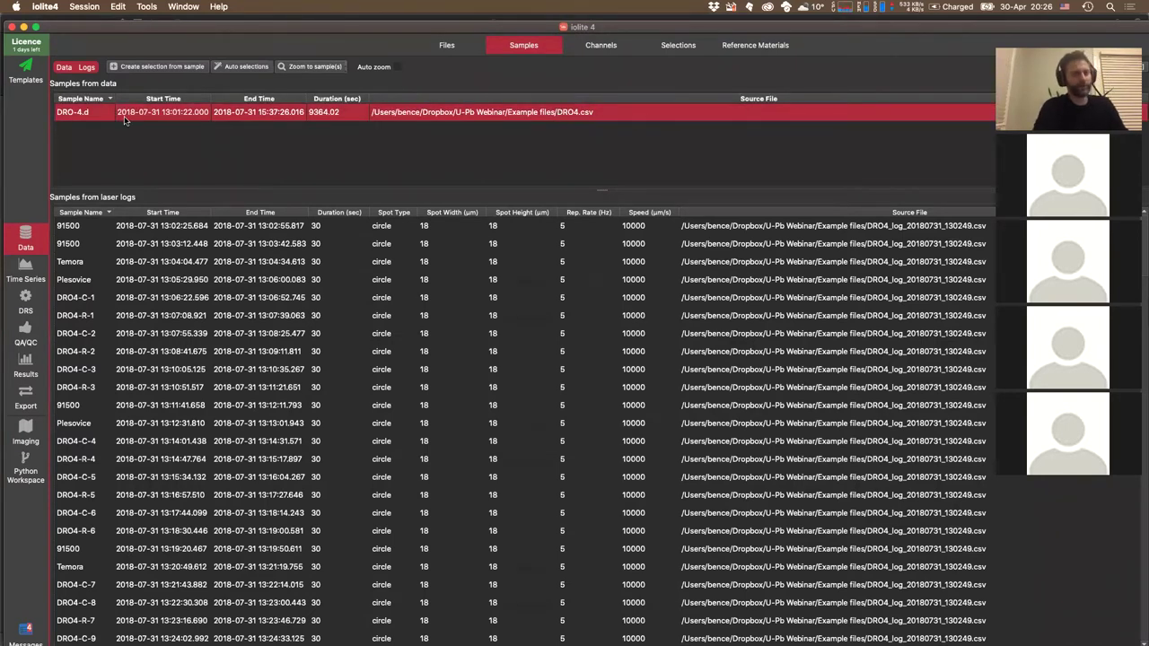
{"action": "left_click", "coordinate": [181, 295]}
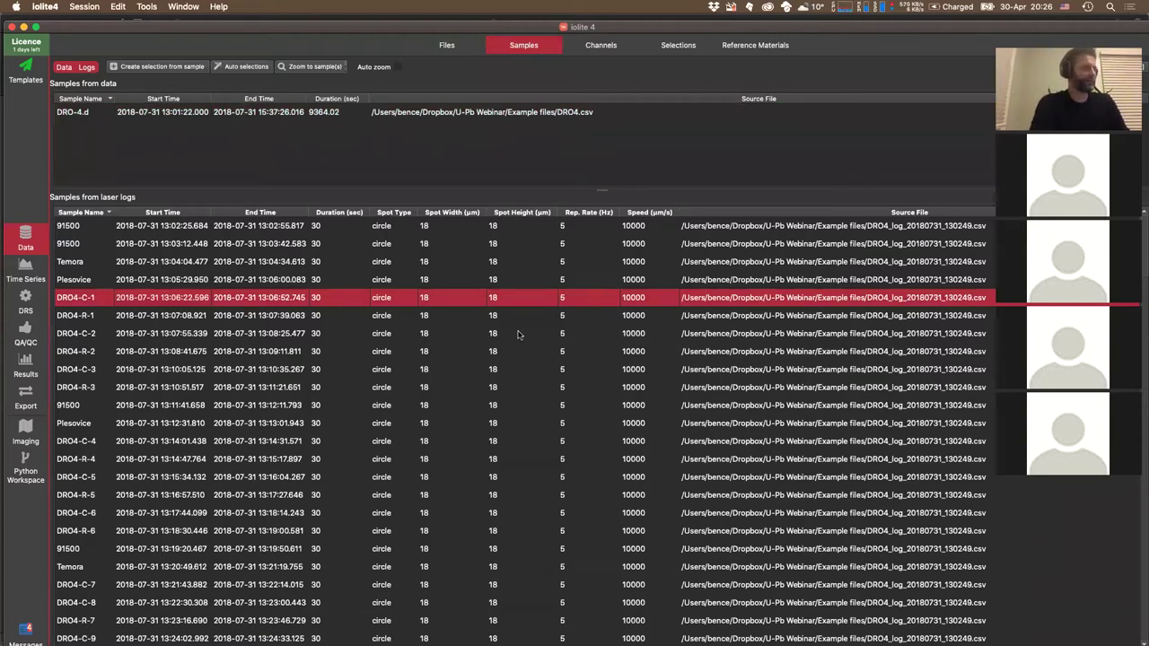
- Look through the laser log samples, checking the 91500, Temora, Plesovice and DRO4-C-1 entries
{"action": "left_click", "coordinate": [100, 227]}
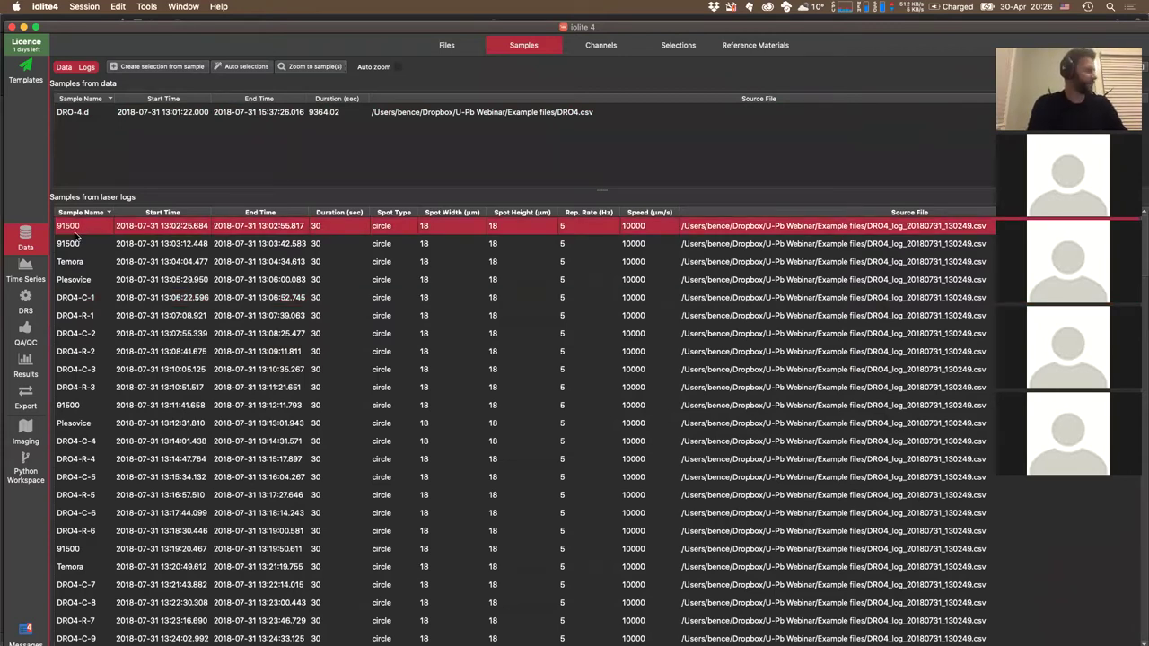
{"action": "left_click", "coordinate": [67, 263]}
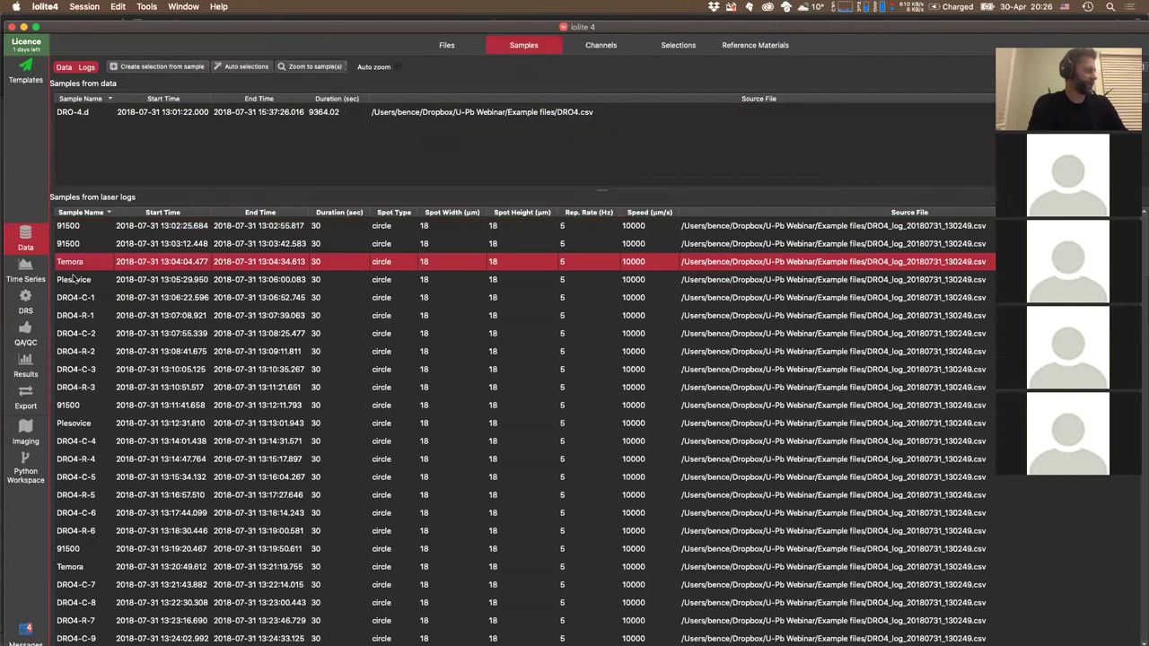
{"action": "left_click", "coordinate": [73, 281]}
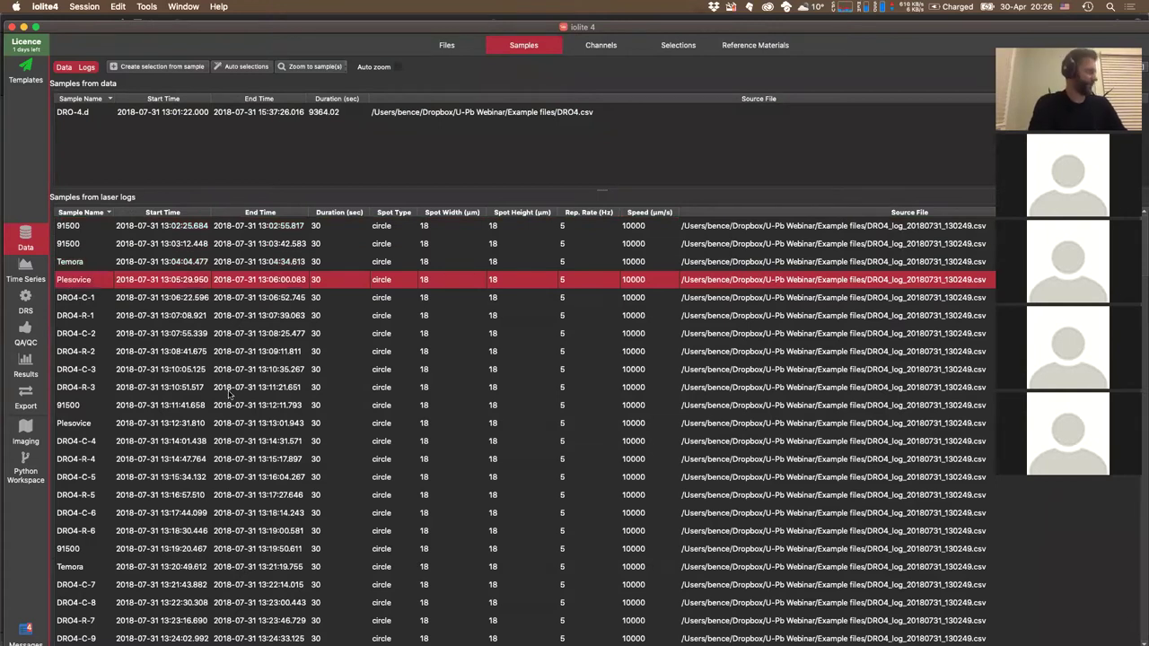
{"action": "left_click", "coordinate": [86, 298]}
{"action": "scroll", "coordinate": [91, 334], "scroll_direction": "down", "scroll_amount": 2}
{"action": "scroll", "coordinate": [90, 338], "scroll_direction": "up", "scroll_amount": 3}
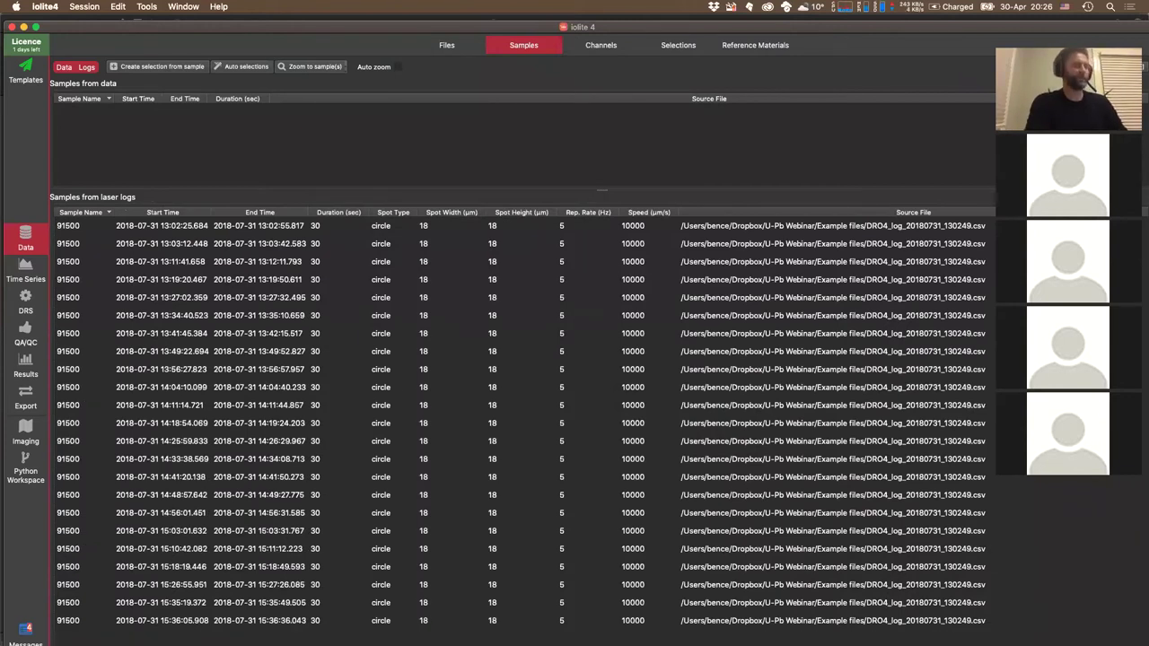
- Create selection group Z_91500 from all 91500 laser log samples, with a start crop and end crop of 1.000 s
{"action": "left_click", "coordinate": [202, 338]}
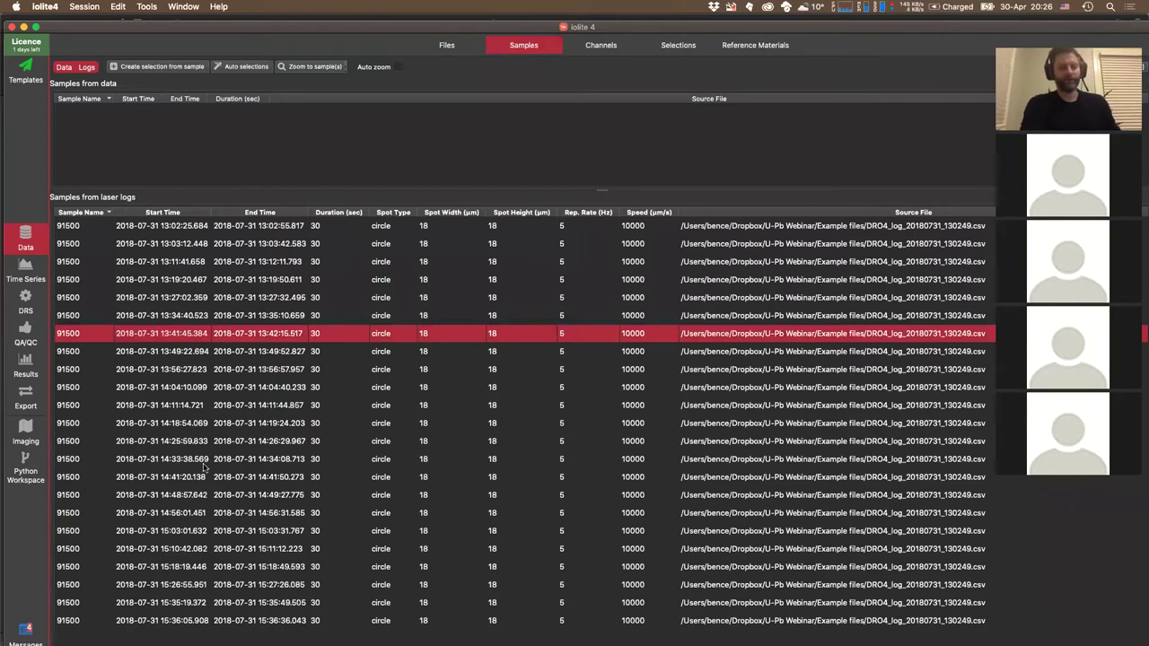
{"action": "key", "text": "super+a"}
{"action": "left_click", "coordinate": [158, 337]}
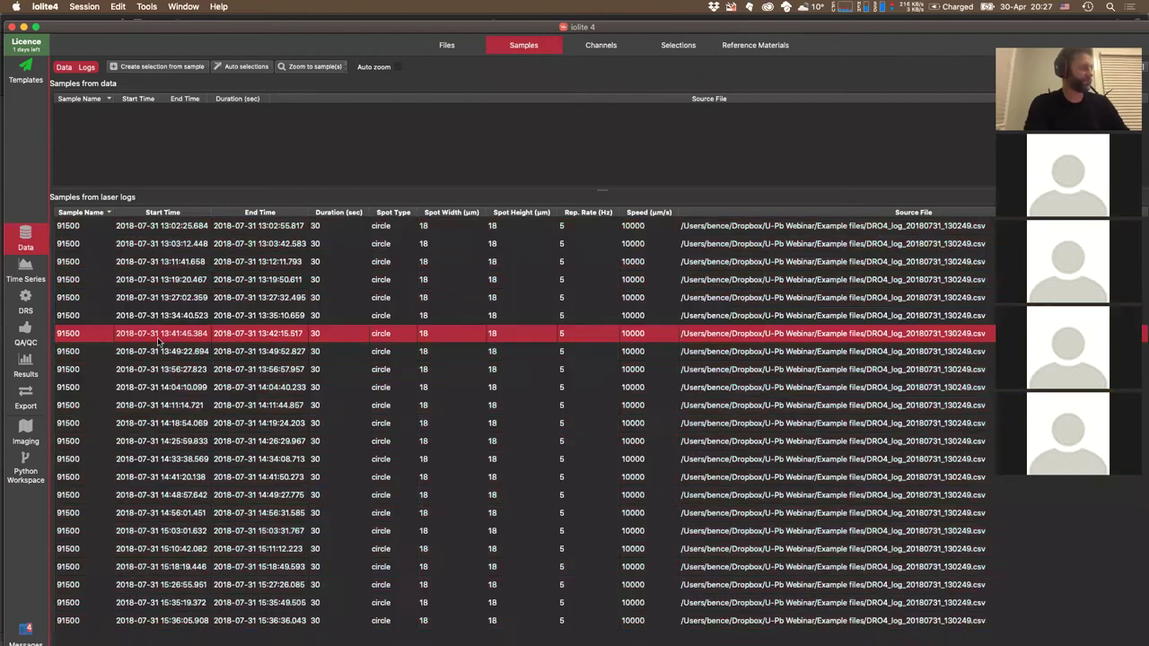
{"action": "key", "text": "super+a"}
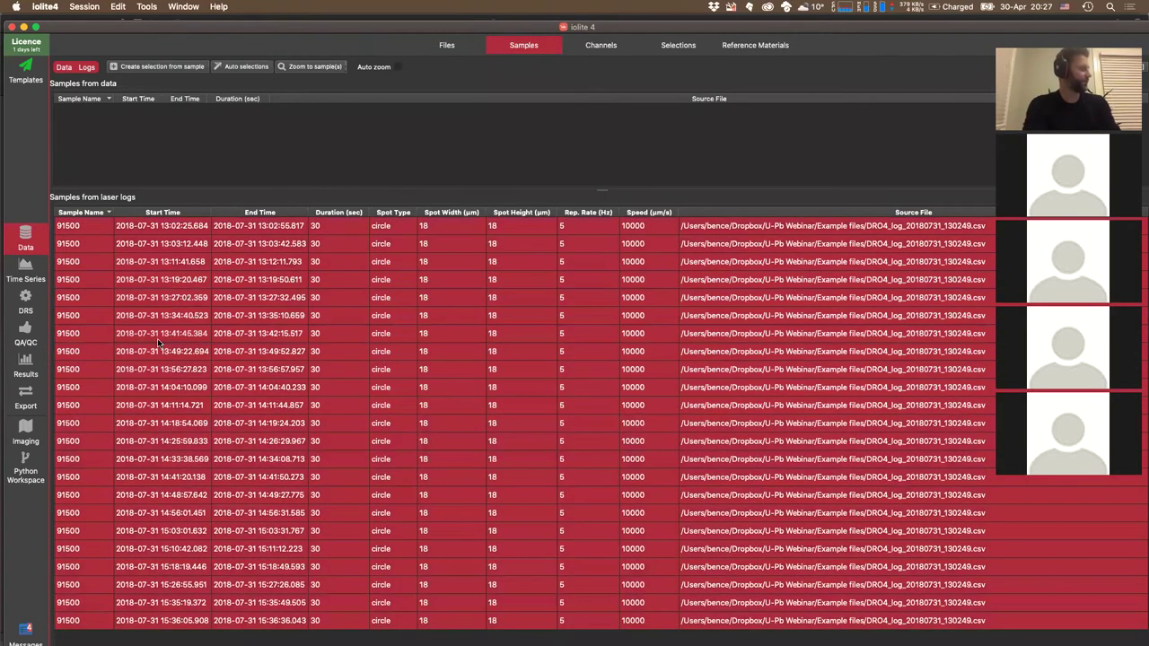
{"action": "left_click", "coordinate": [141, 69]}
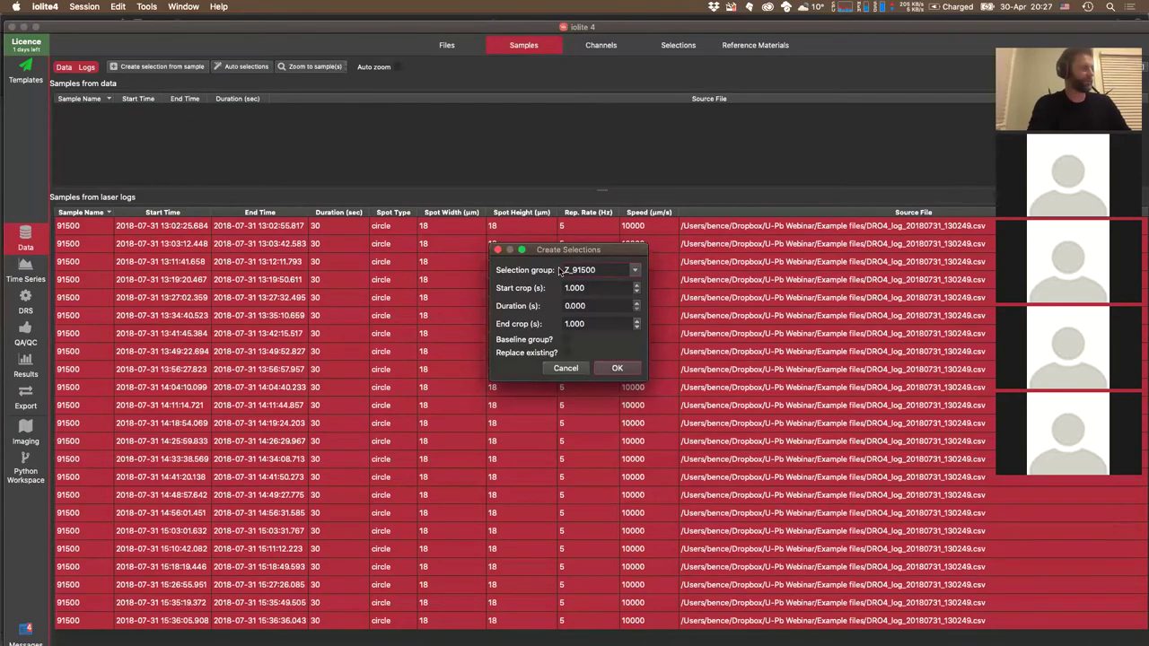
{"action": "key", "text": "Tab"}
{"action": "key", "text": "Tab"}
{"action": "key", "text": "Tab"}
{"action": "type", "text": "1.000"}
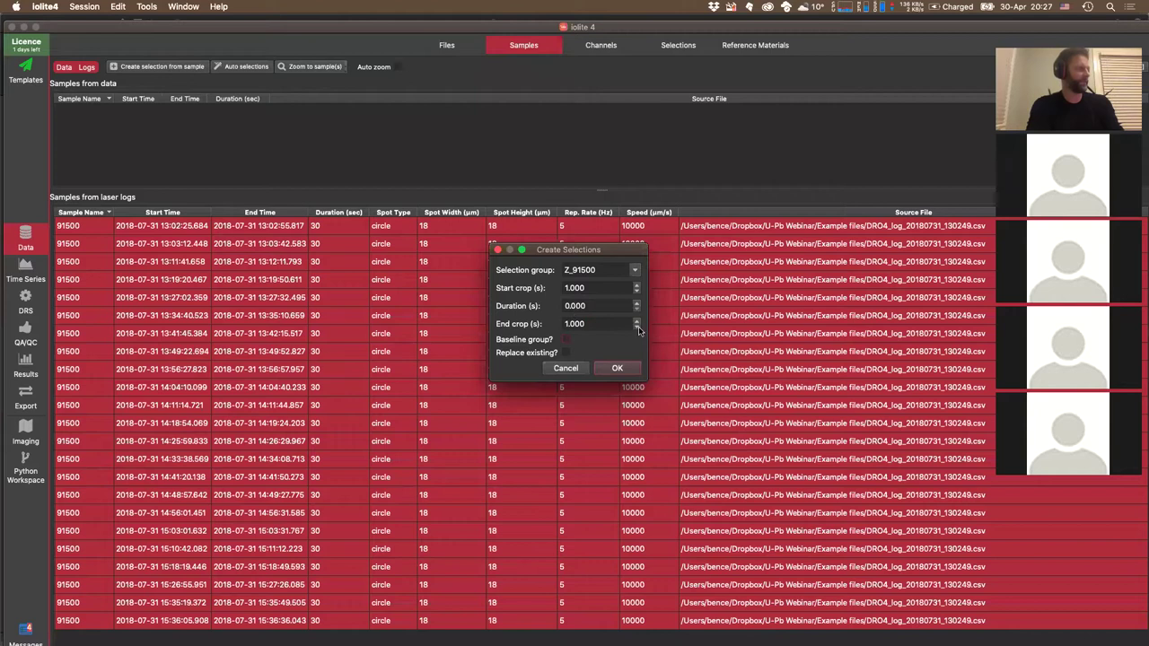
{"action": "left_click", "coordinate": [615, 369]}
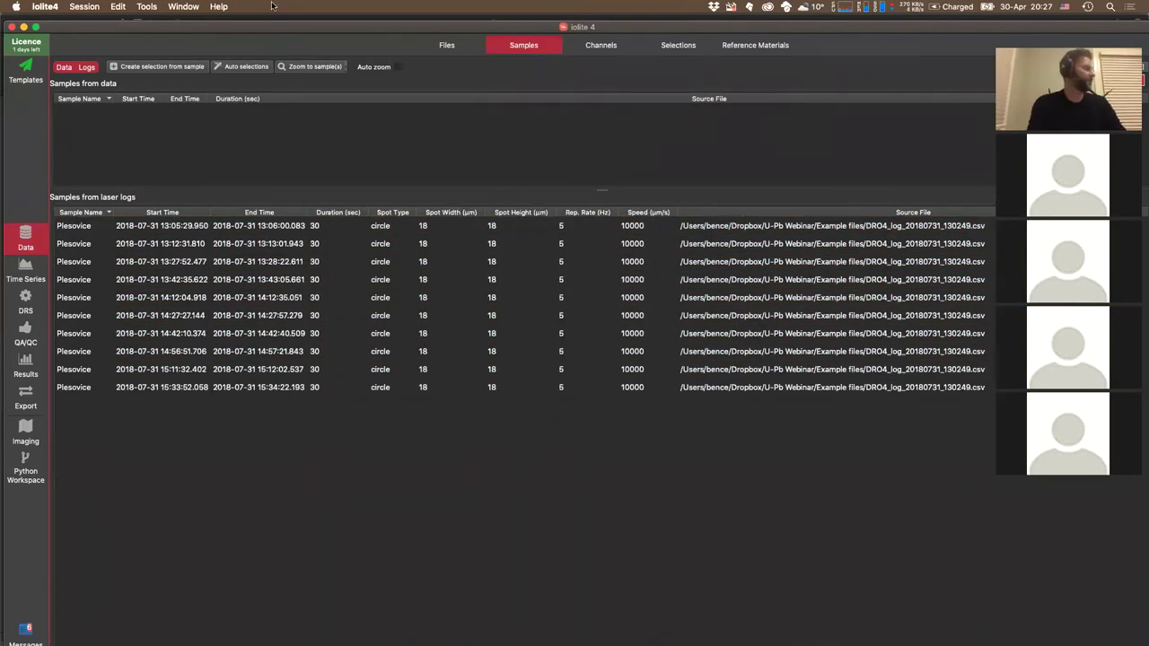
- Create selection group Z_Plesovice from all Plesovice laser log samples, with 1.000 s start and end crops
{"action": "left_click", "coordinate": [155, 315]}
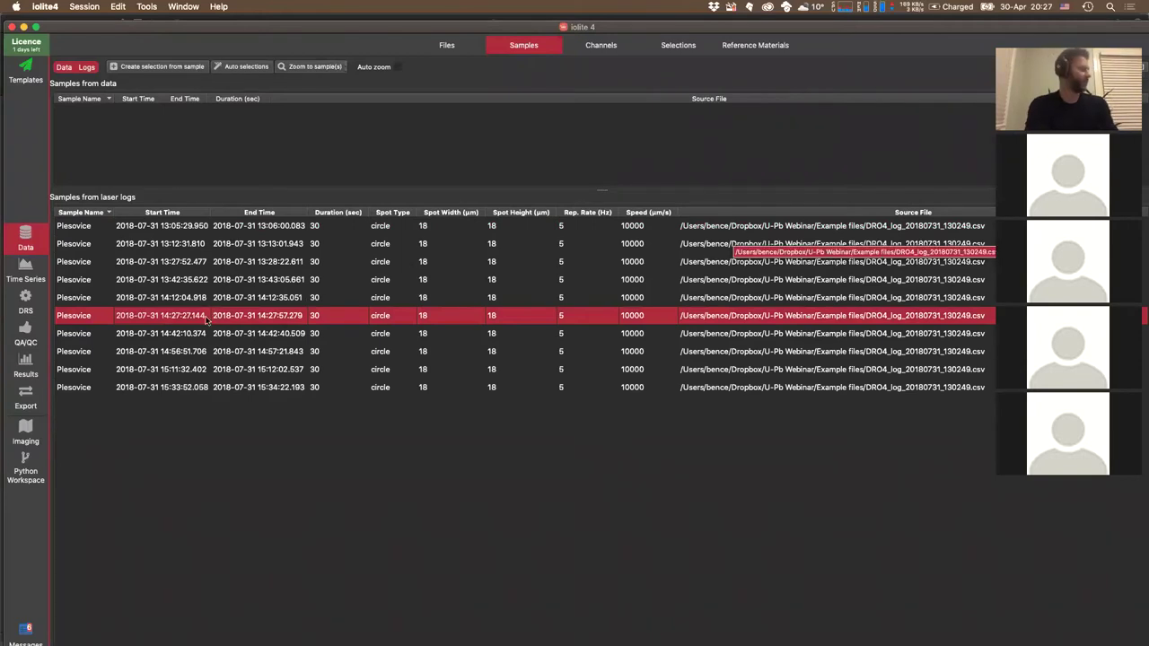
{"action": "key", "text": "super+a"}
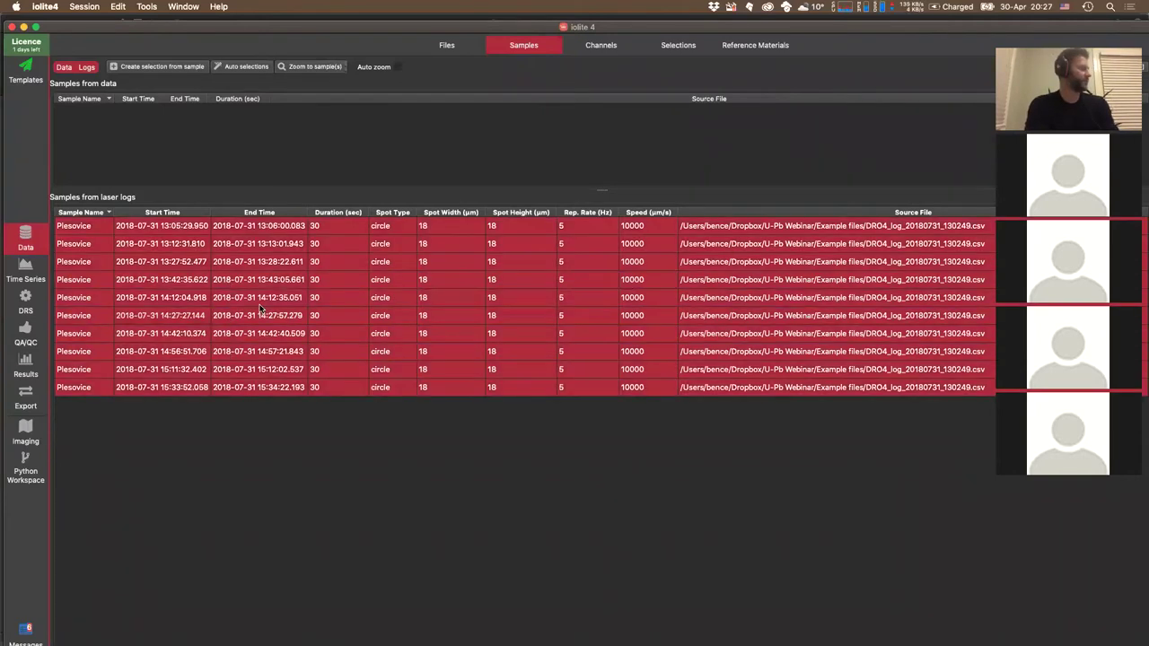
{"action": "left_click", "coordinate": [170, 70]}
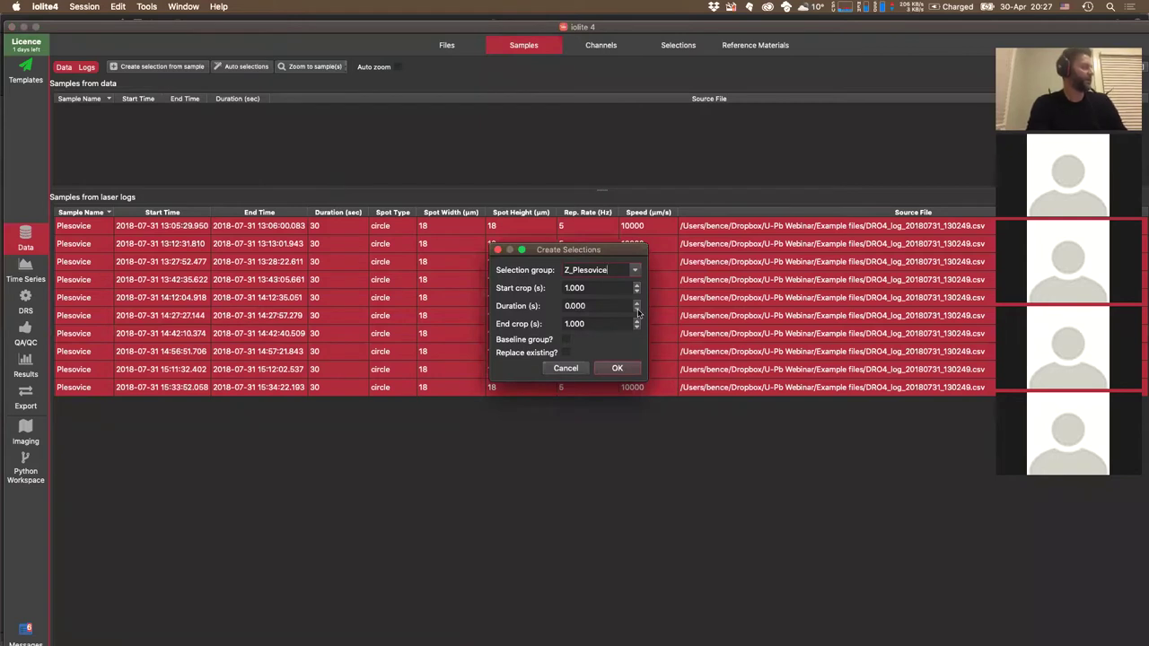
{"action": "double_click", "coordinate": [585, 272]}
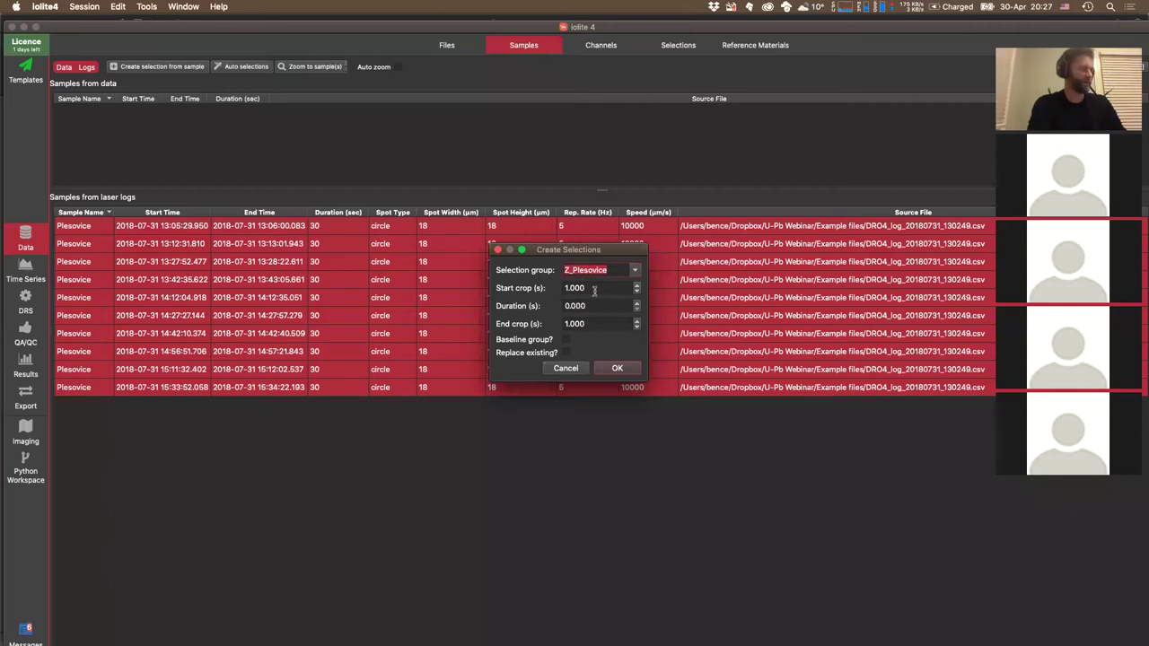
{"action": "left_click", "coordinate": [616, 369]}
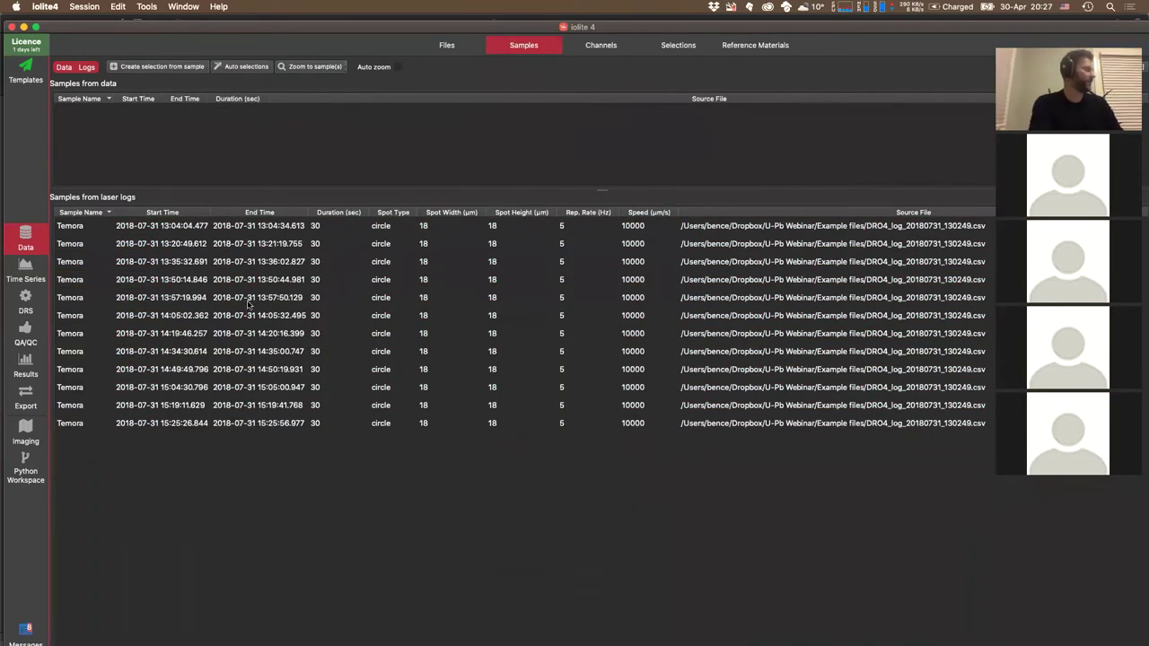
- Create selection group Z_Temora2 from all the Temora laser log samples
{"action": "left_click", "coordinate": [249, 304]}
{"action": "key", "text": "super+a"}
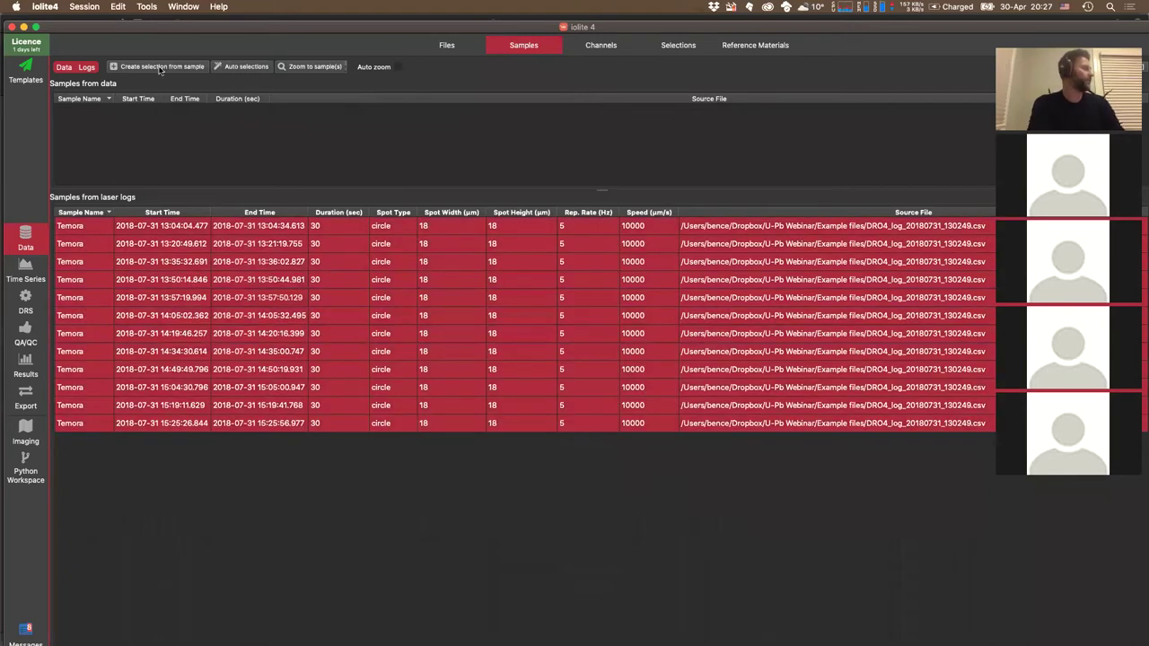
{"action": "left_click", "coordinate": [159, 67]}
{"action": "left_click", "coordinate": [615, 368]}
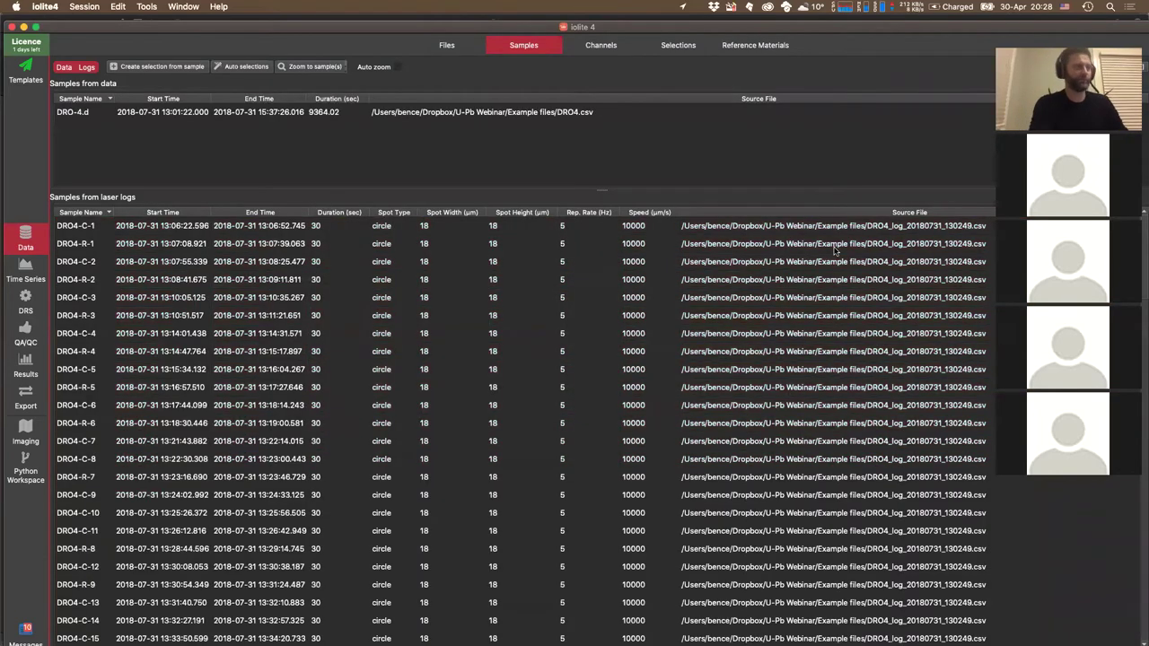
- Create a selection group named DRO from all DRO4 laser log samples, with 1.000 s start and end crops
{"action": "left_click", "coordinate": [230, 316]}
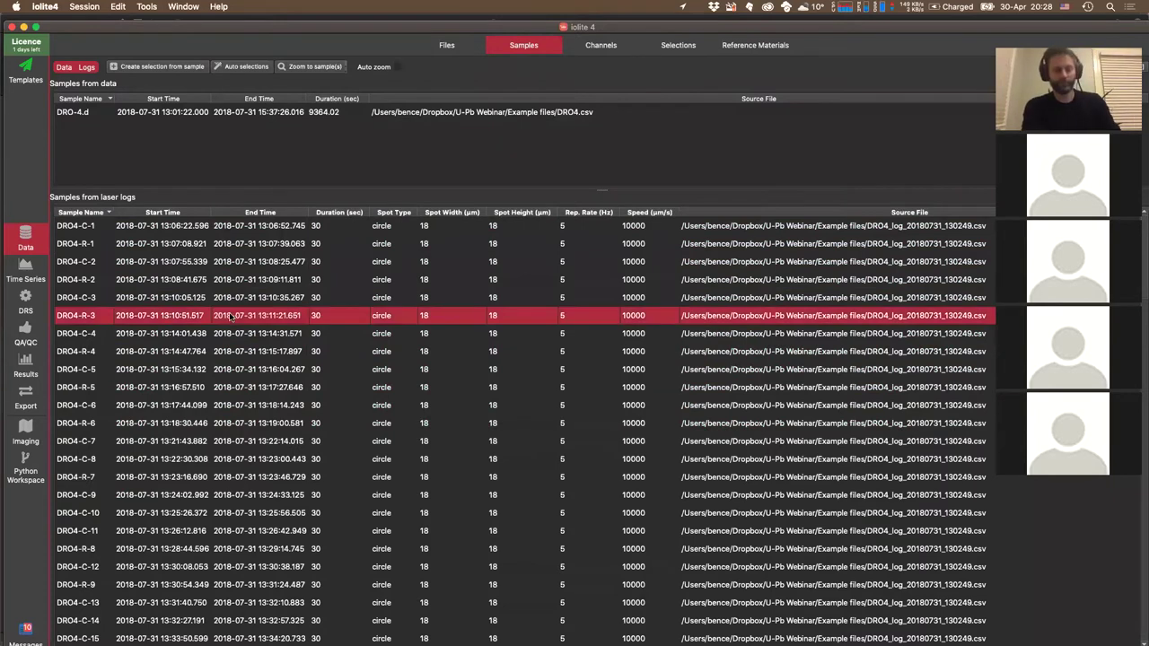
{"action": "key", "text": "super+a"}
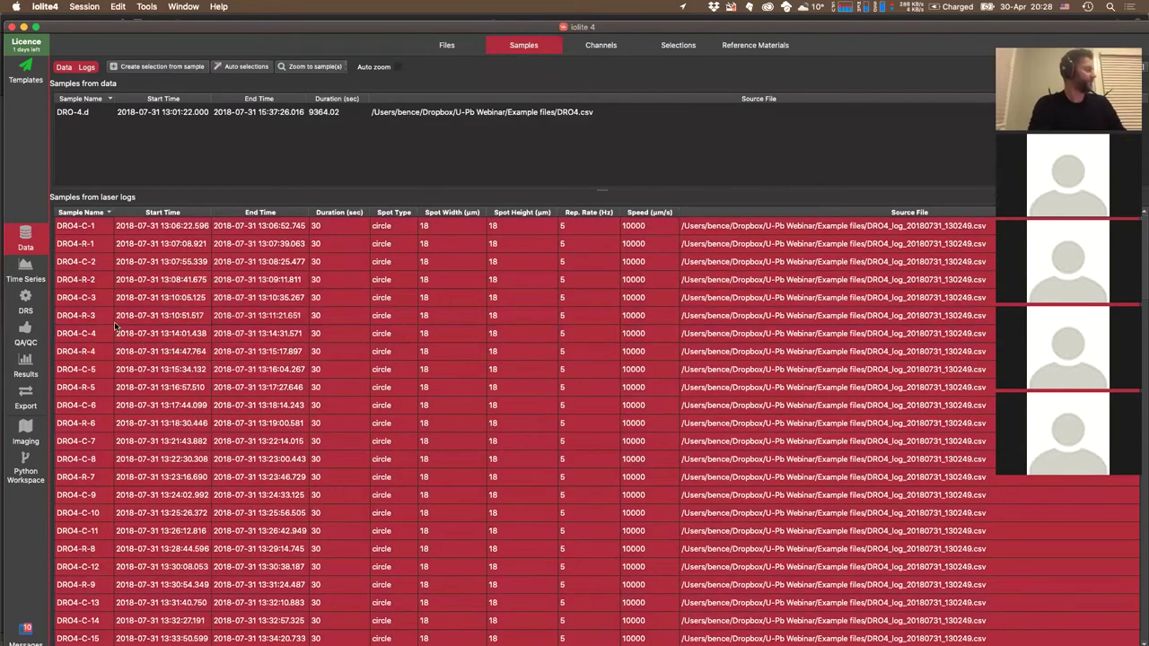
{"action": "left_click", "coordinate": [180, 68]}
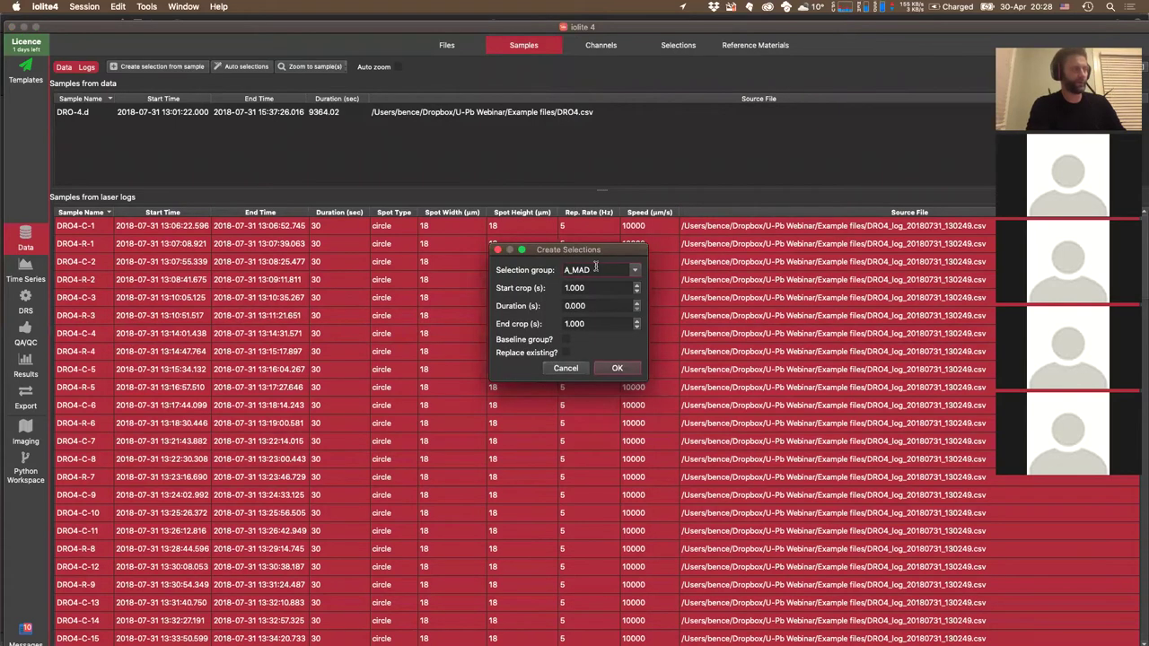
{"action": "double_click", "coordinate": [560, 269]}
{"action": "type", "text": "DRO"}
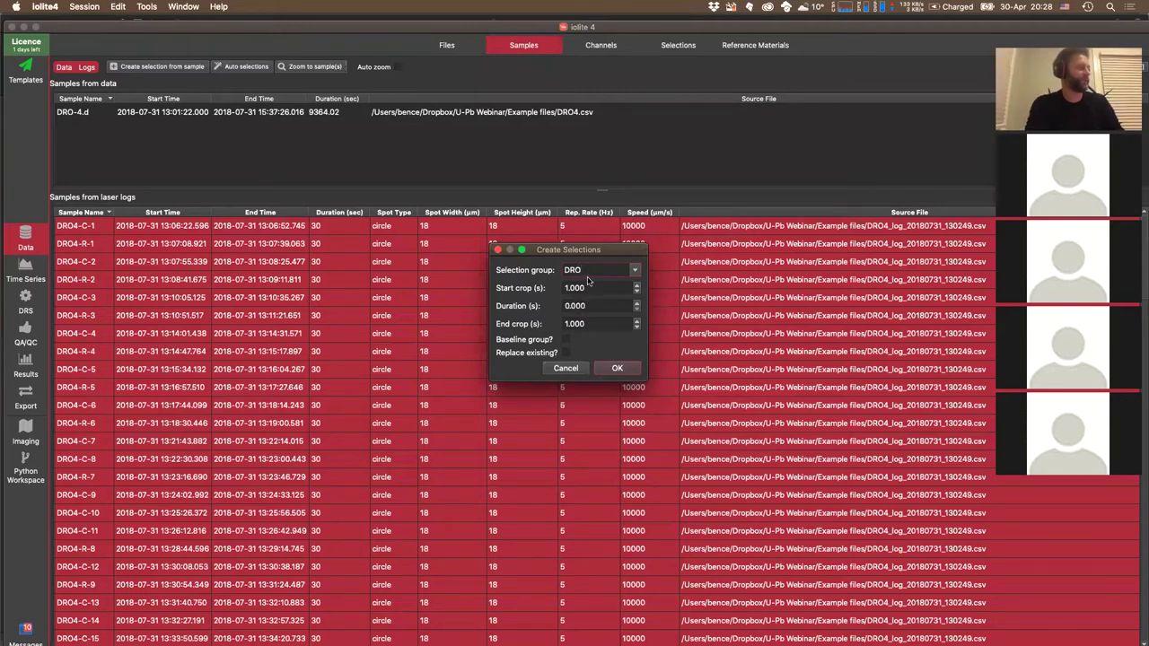
{"action": "left_click", "coordinate": [617, 369]}
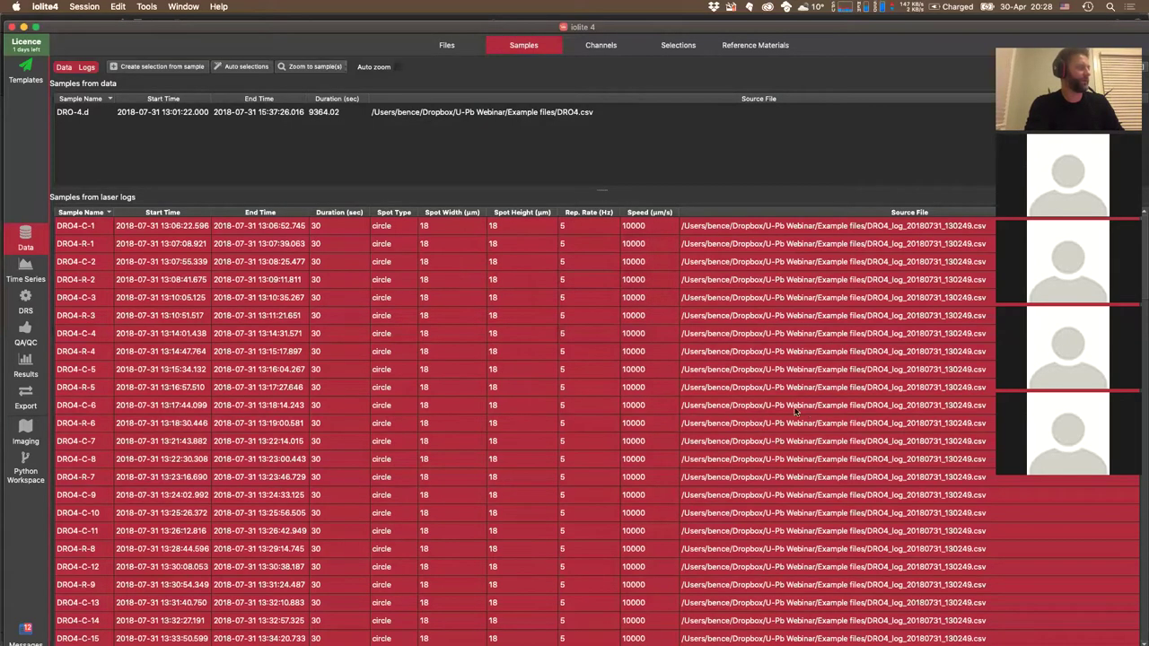
- Check the Z_Plesovice, Z_Temora2 and DRO group selections on the U238 time series plot
{"action": "left_click", "coordinate": [25, 269]}
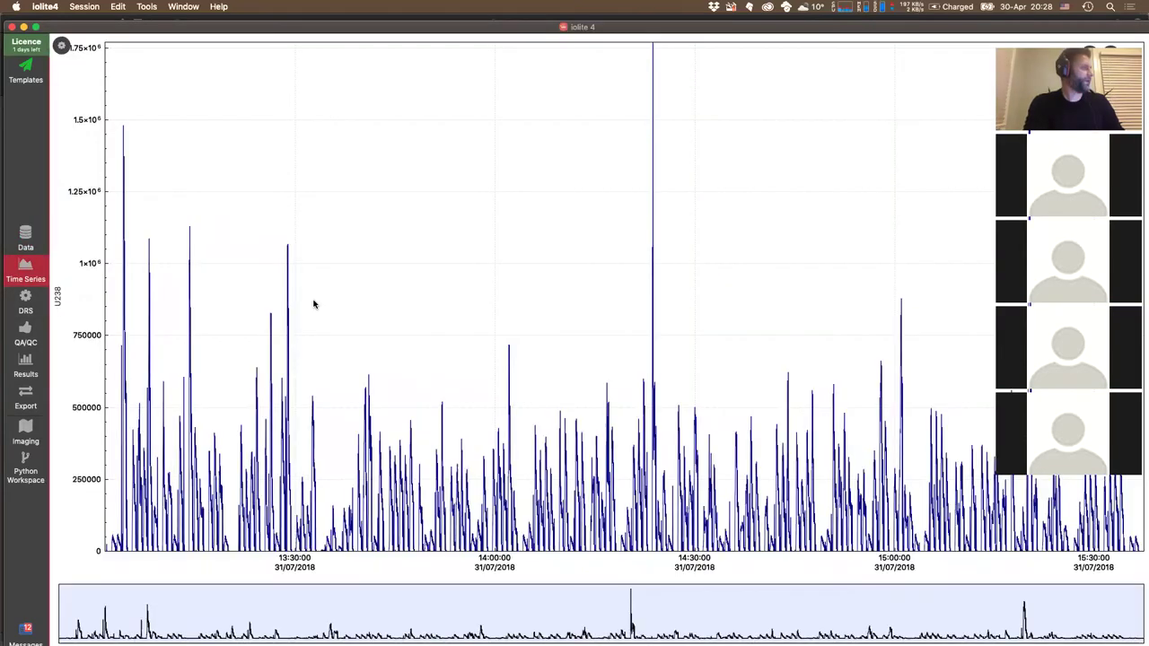
{"action": "left_click", "coordinate": [61, 45]}
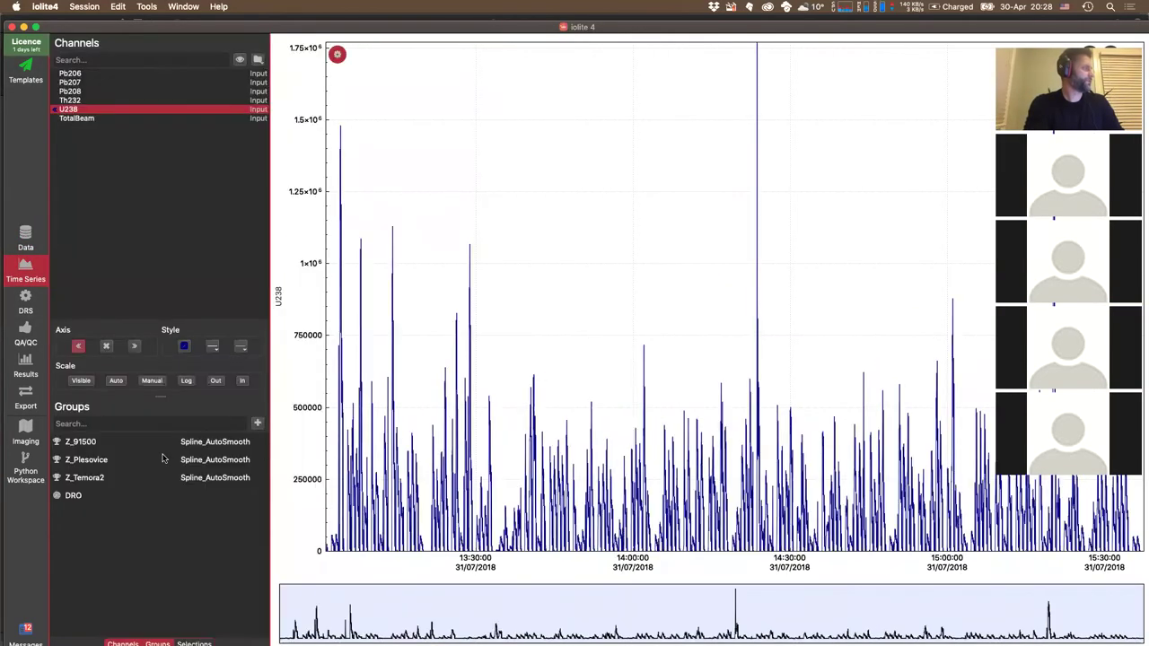
{"action": "left_click", "coordinate": [93, 463]}
{"action": "left_click", "coordinate": [92, 483]}
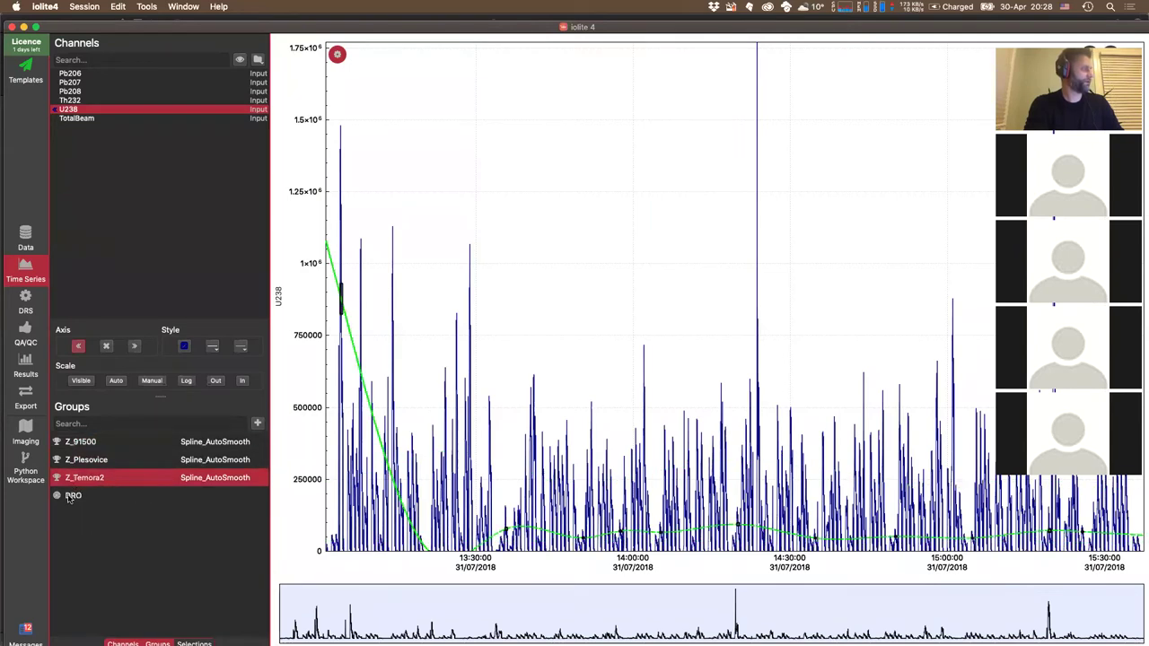
{"action": "left_click", "coordinate": [71, 499]}
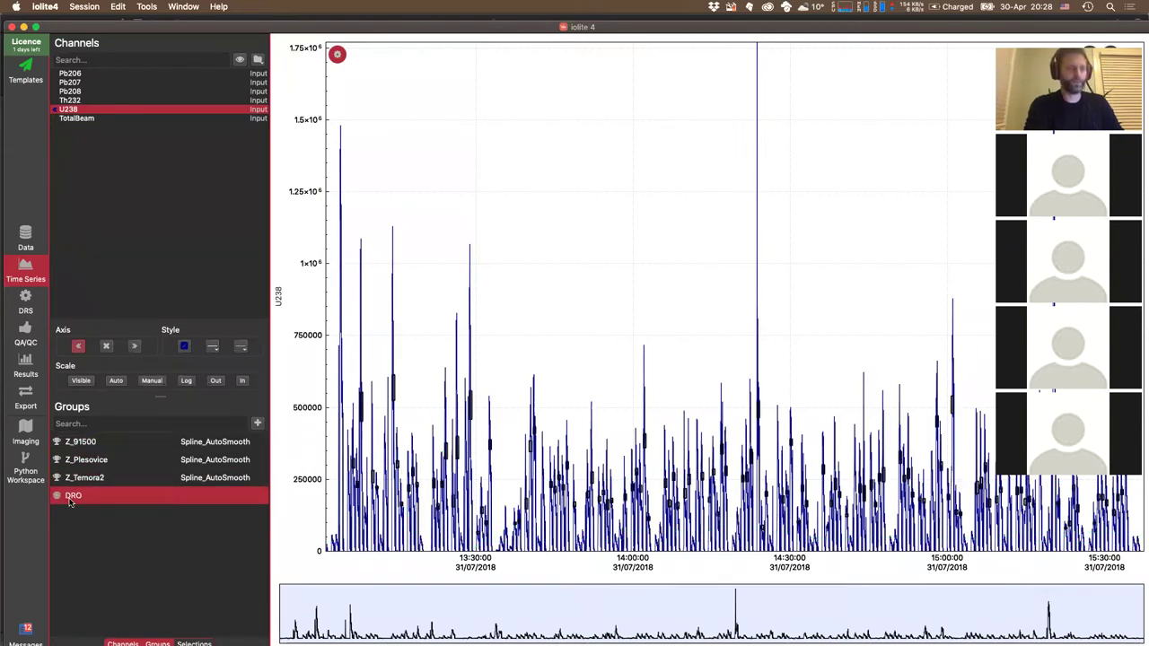
- Start automatic selections from channels and add a criterion matching TotalBeam values less than 1000
{"action": "left_click_drag", "start_coordinate": [148, 24], "coordinate": [146, 17]}
{"action": "left_click", "coordinate": [147, 7]}
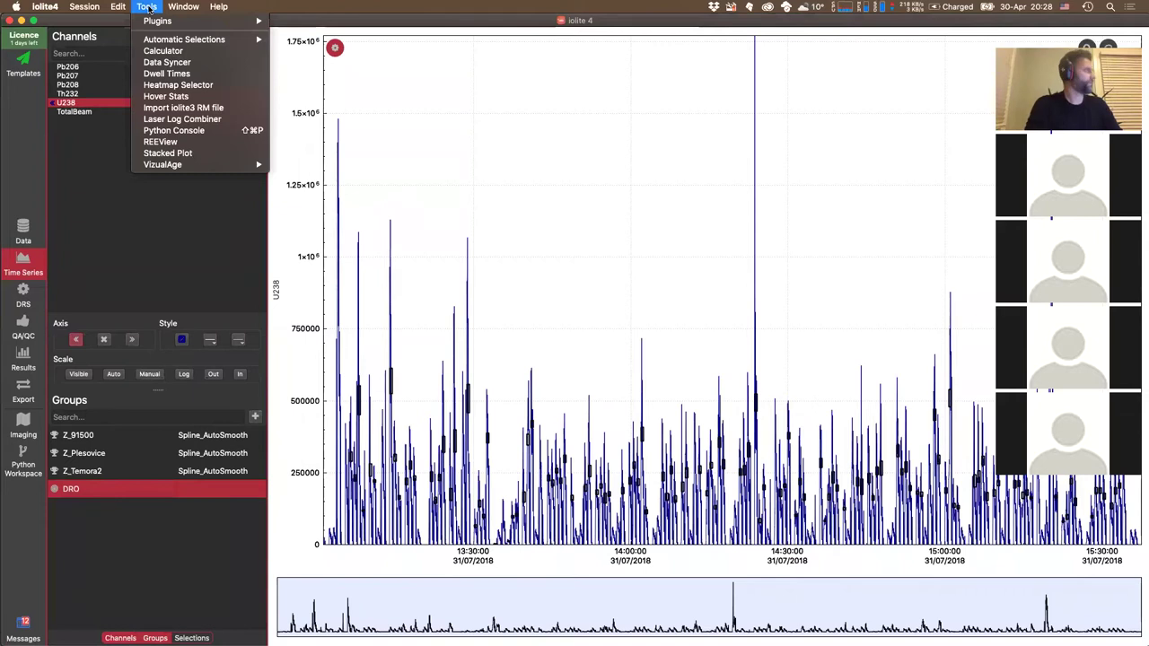
{"action": "mouse_move", "coordinate": [148, 43]}
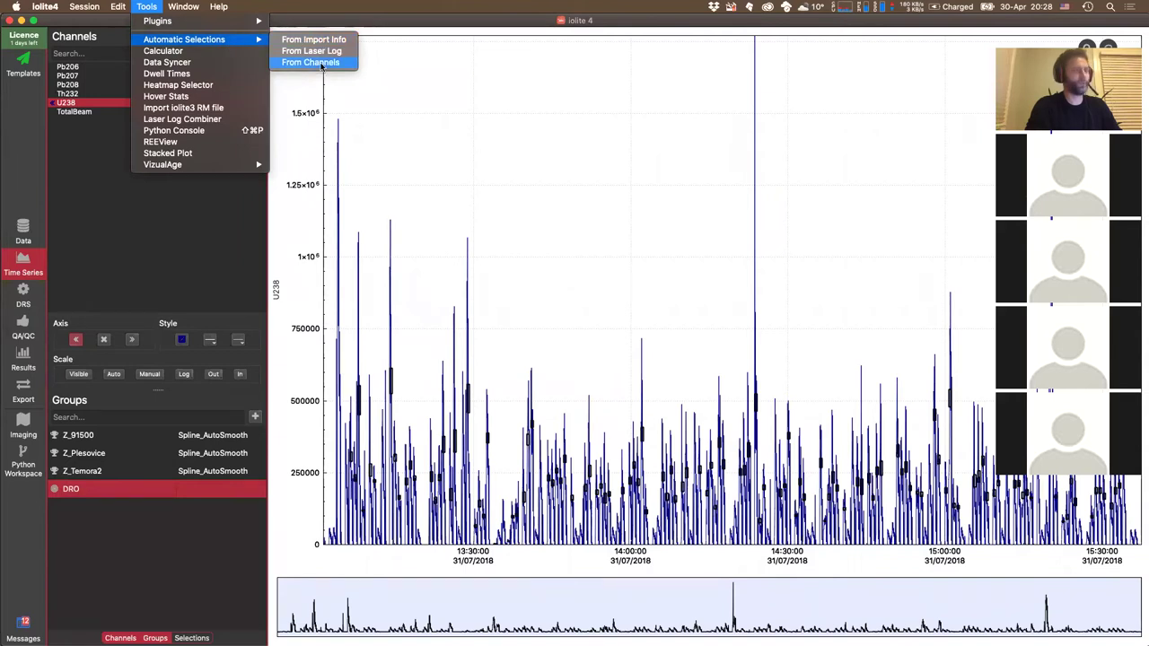
{"action": "left_click", "coordinate": [314, 62]}
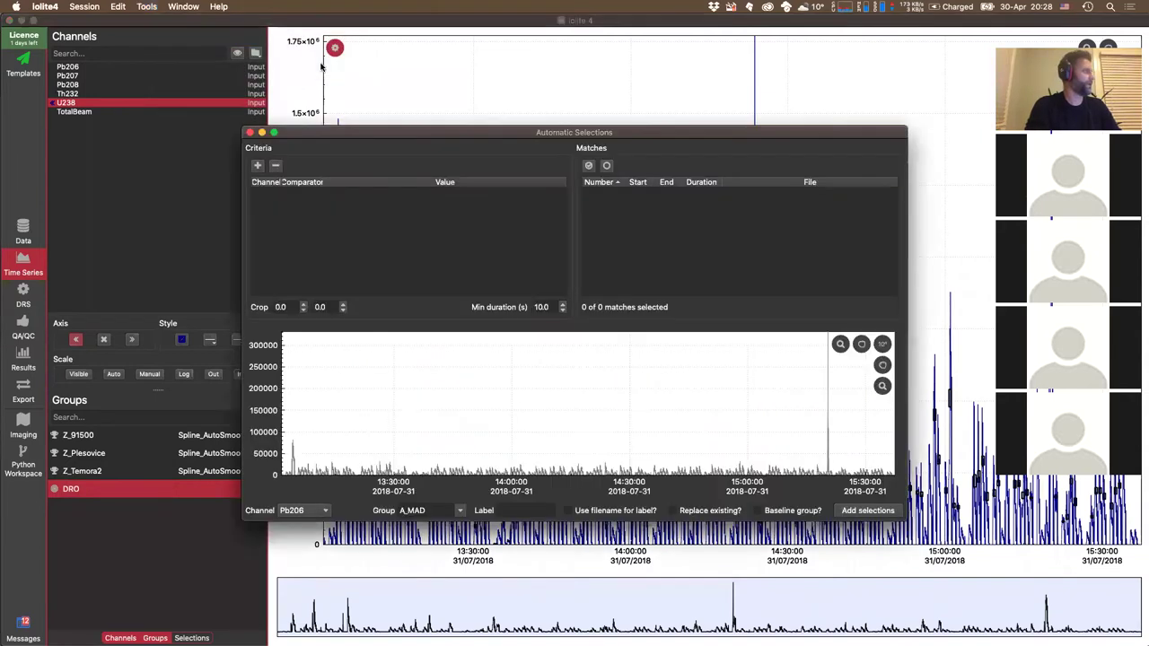
{"action": "left_click", "coordinate": [258, 167]}
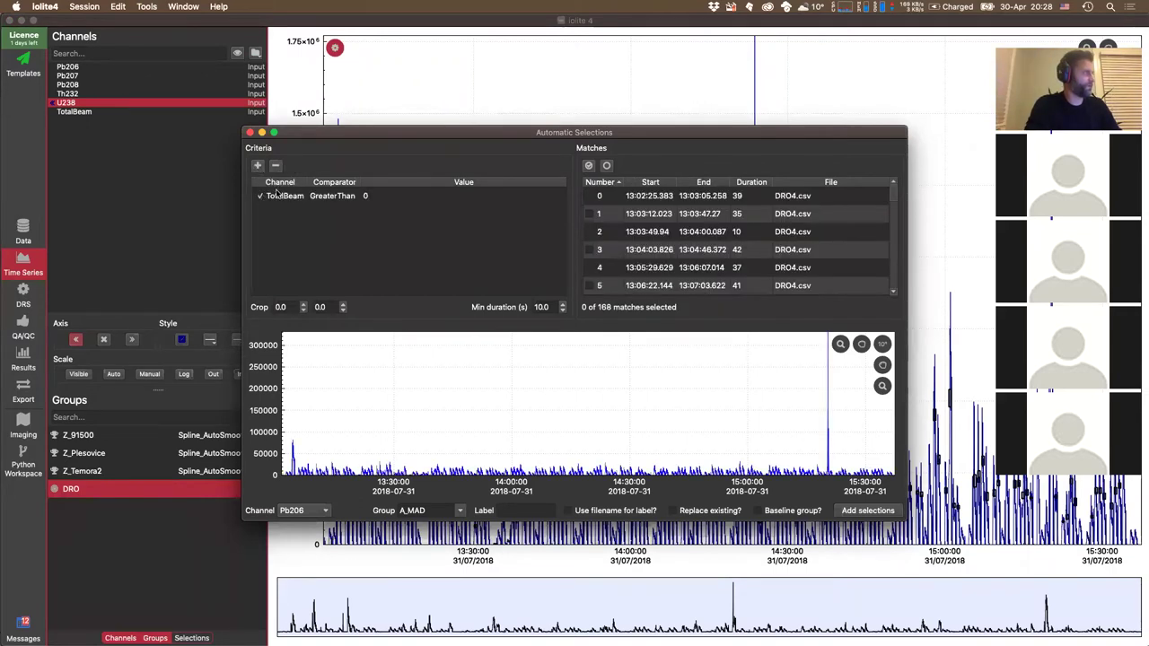
{"action": "left_click", "coordinate": [327, 196]}
{"action": "left_click", "coordinate": [332, 195]}
{"action": "left_click", "coordinate": [330, 209]}
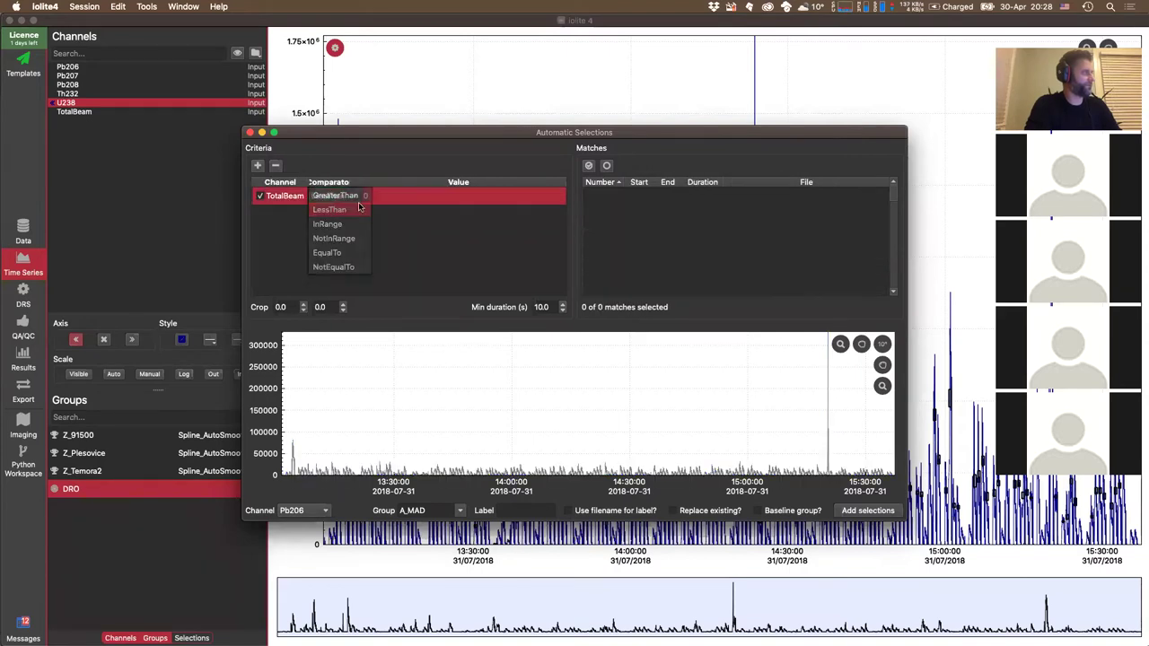
{"action": "left_click", "coordinate": [379, 194]}
{"action": "type", "text": "1000"}
{"action": "key", "text": "Return"}
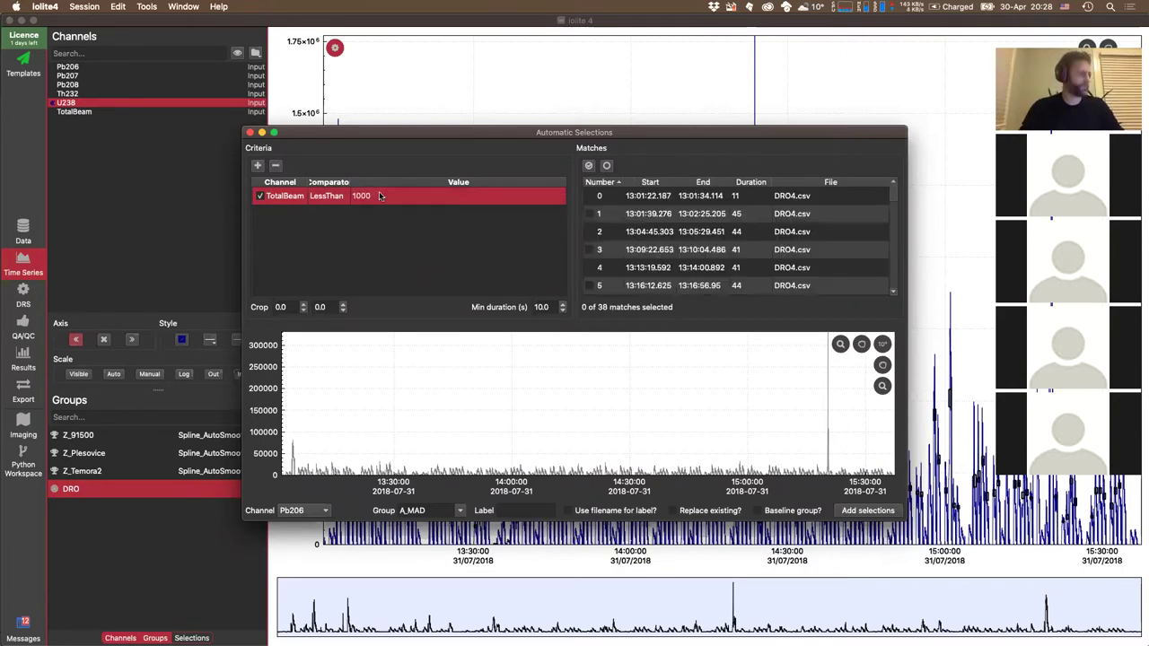
- Preview the TotalBeam channel in the Automatic Selections plot and include all matches, with the plot's view adjustment enabled
{"action": "left_click", "coordinate": [322, 511]}
{"action": "left_click", "coordinate": [301, 583]}
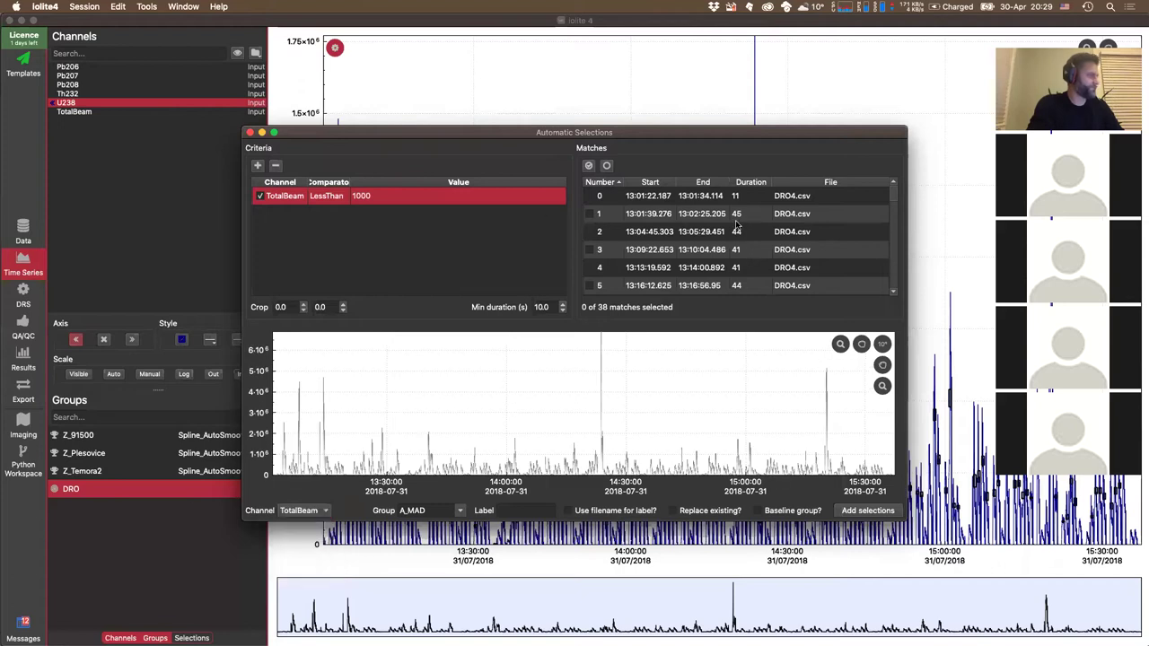
{"action": "left_click", "coordinate": [588, 165]}
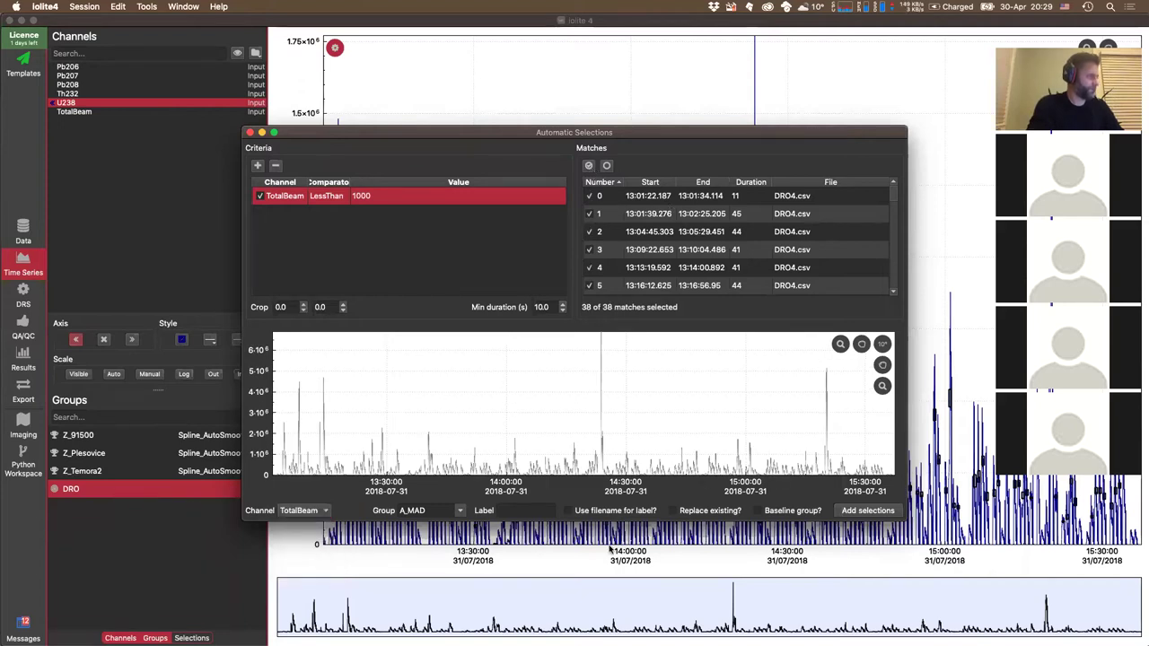
{"action": "left_click", "coordinate": [862, 344]}
{"action": "left_click", "coordinate": [883, 365]}
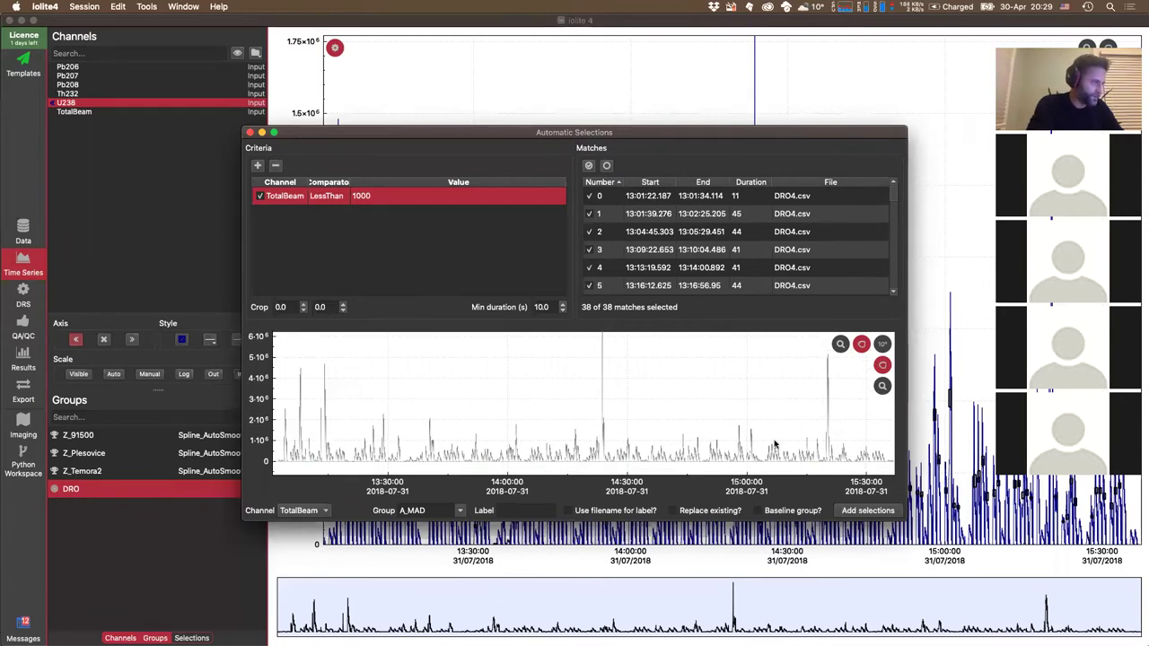
- Add the TotalBeam matches as a baseline group named Baselines, and close the automatic selections
{"action": "double_click", "coordinate": [410, 509]}
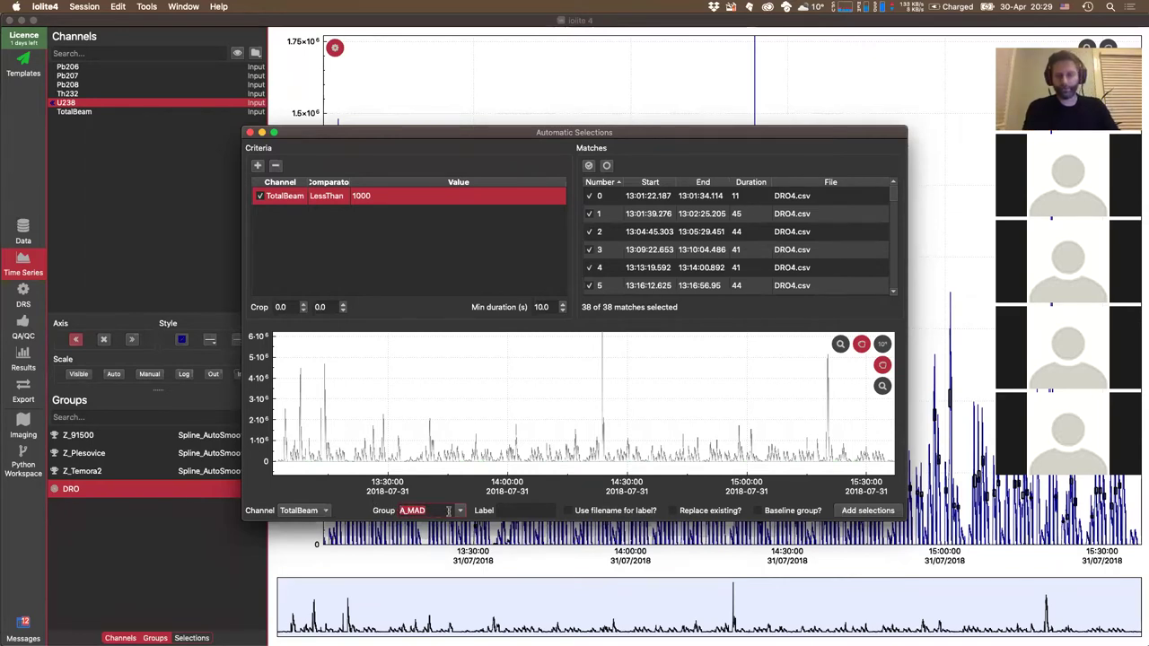
{"action": "type", "text": "Baselines"}
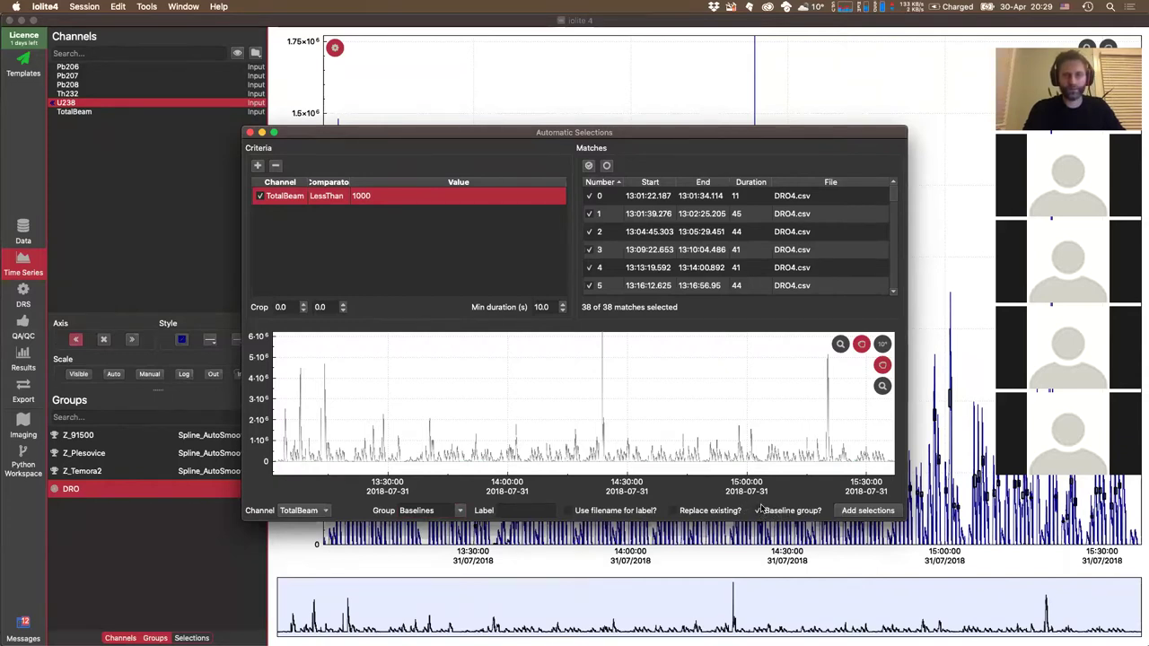
{"action": "left_click", "coordinate": [758, 510]}
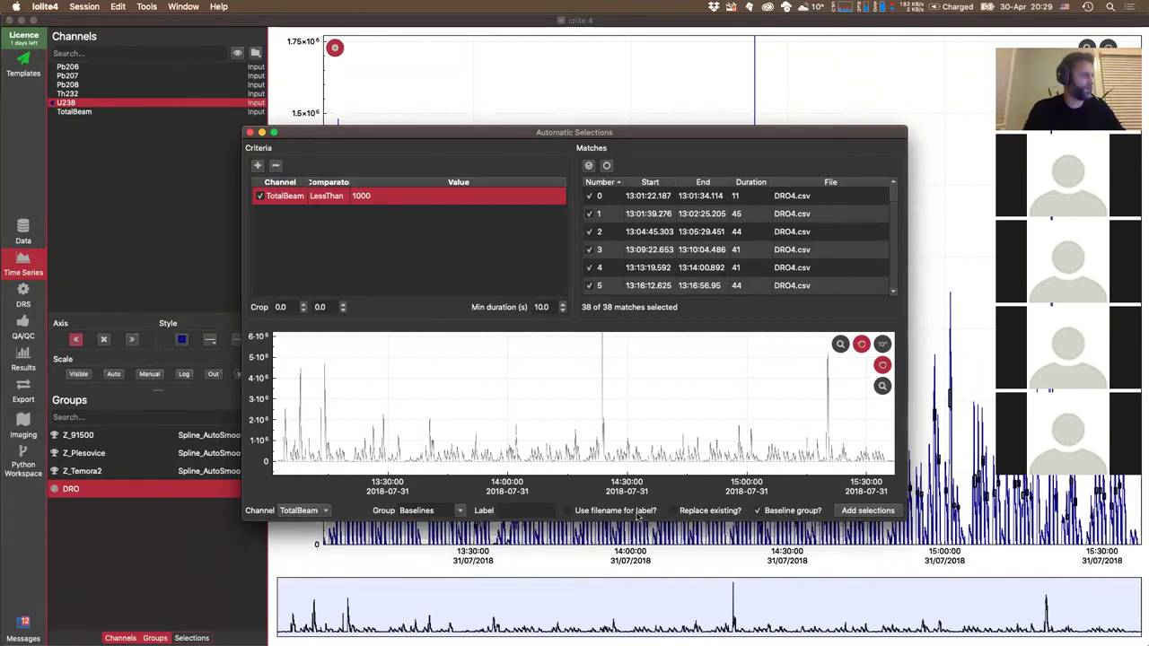
{"action": "left_click", "coordinate": [863, 512]}
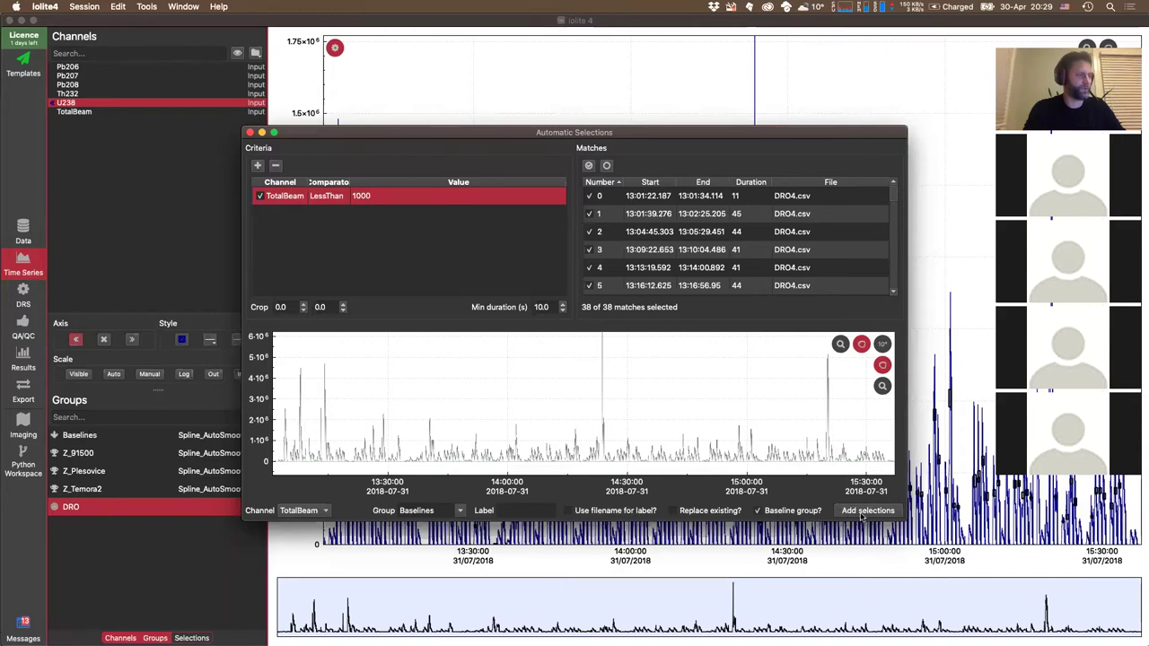
{"action": "left_click", "coordinate": [250, 132]}
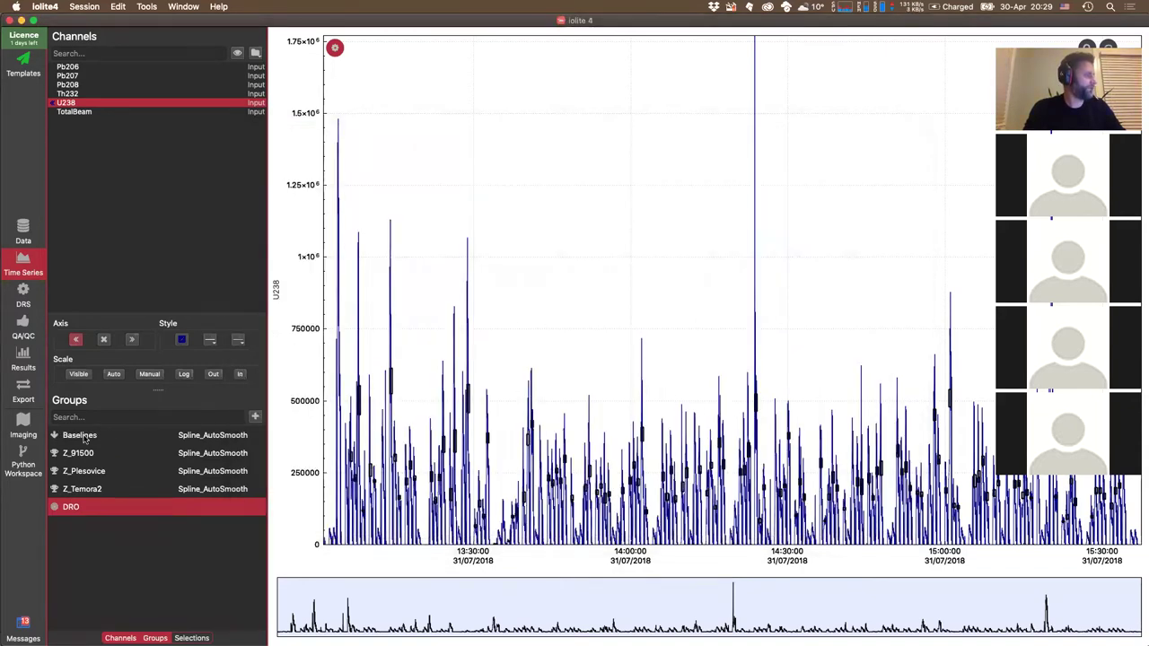
- Check the Baselines group selections close up on the U238 time series plot
{"action": "left_click", "coordinate": [85, 437]}
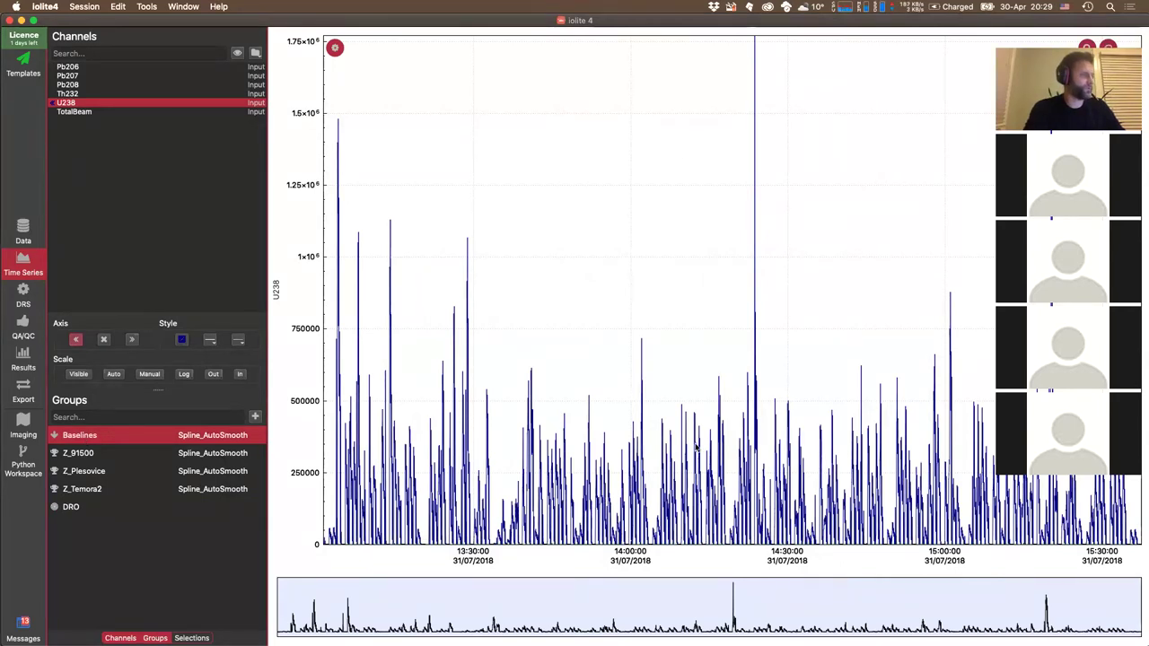
{"action": "scroll", "coordinate": [710, 409], "scroll_direction": "up", "scroll_amount": 2}
{"action": "scroll", "coordinate": [701, 485], "scroll_direction": "up", "scroll_amount": 2}
{"action": "scroll", "coordinate": [701, 481], "scroll_direction": "up", "scroll_amount": 3}
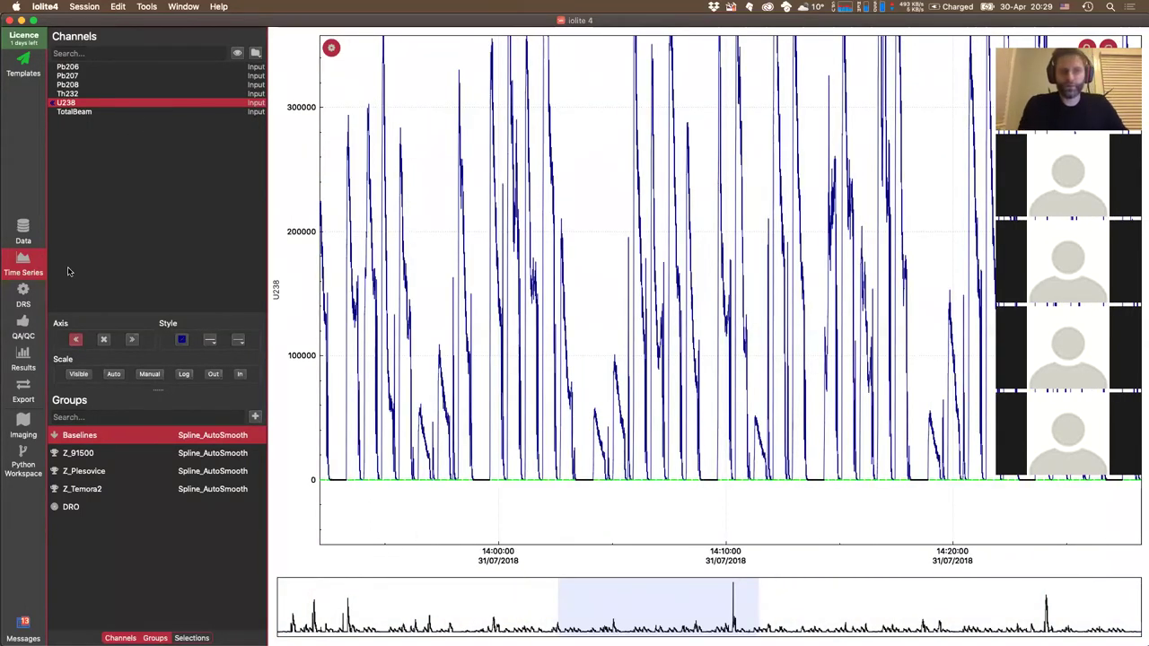
- Preview the Auto Selections group matching for all laser log samples, and cancel without creating selections
{"action": "left_click", "coordinate": [25, 238]}
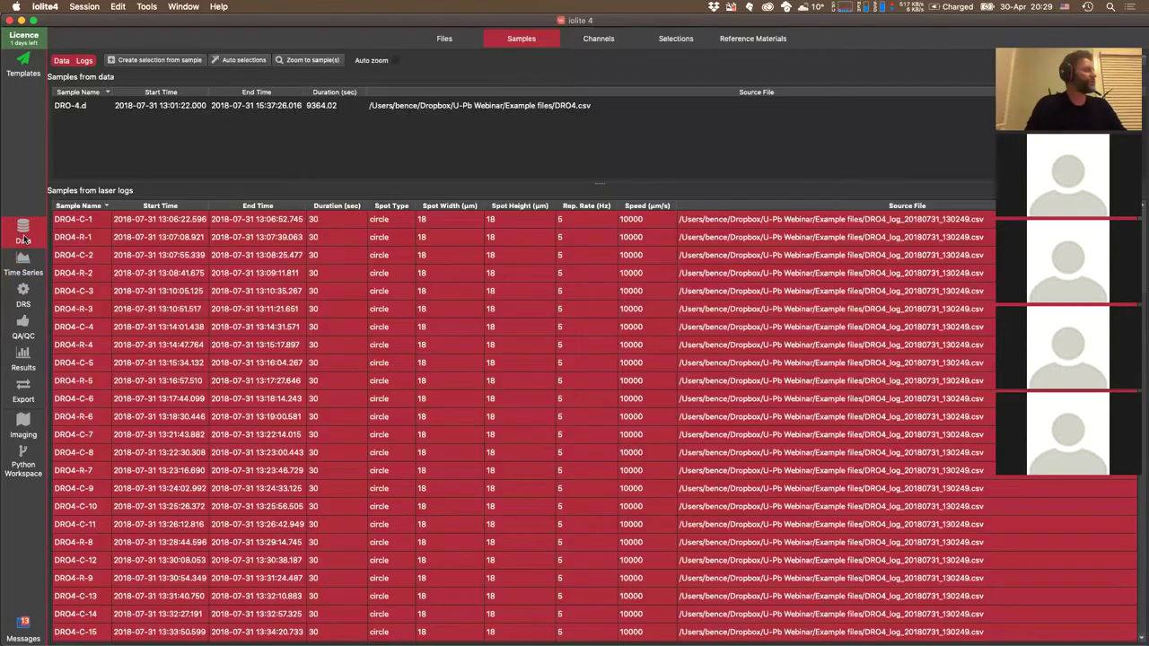
{"action": "left_click", "coordinate": [237, 60]}
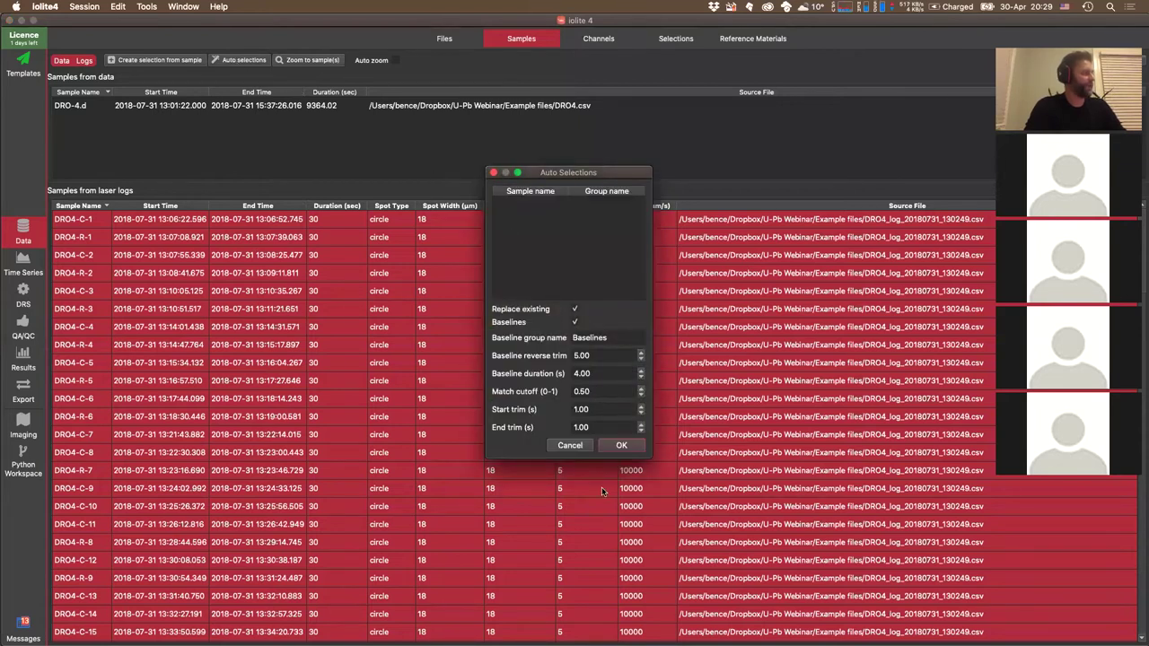
{"action": "left_click", "coordinate": [570, 446]}
{"action": "left_click", "coordinate": [339, 415]}
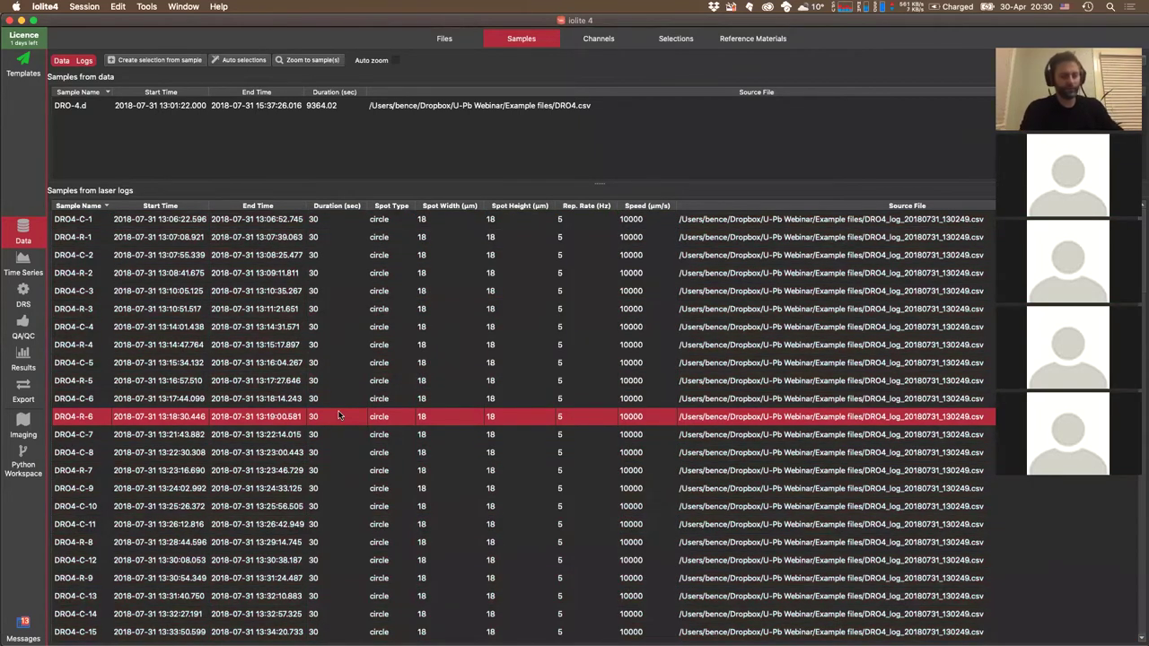
{"action": "key", "text": "super+a"}
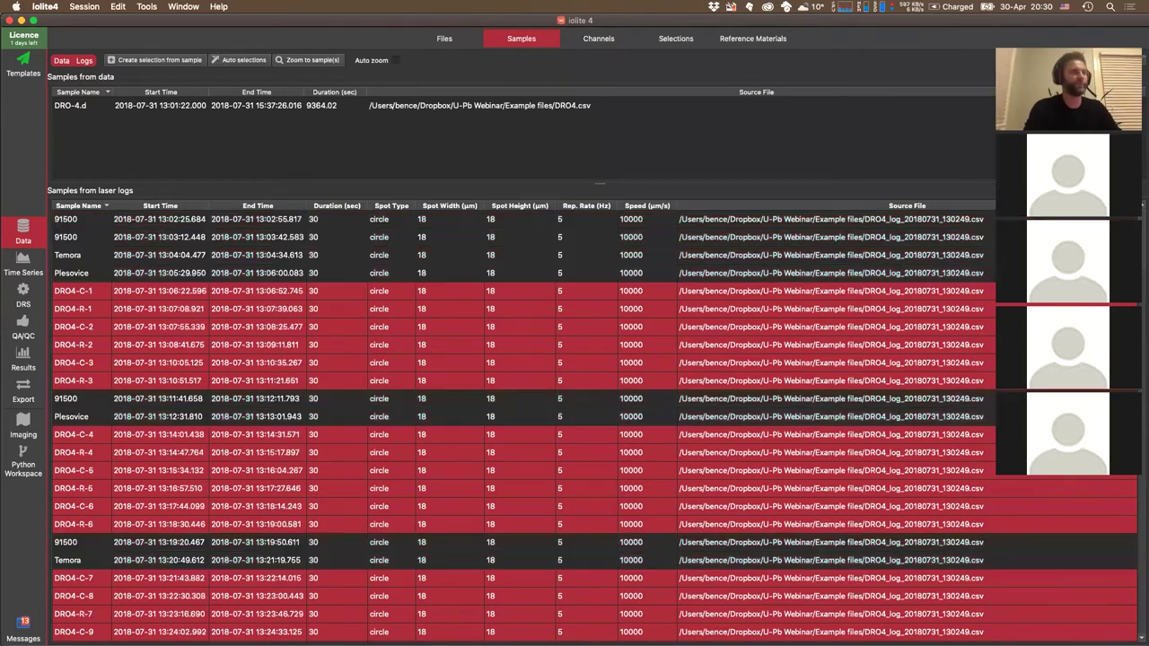
{"action": "left_click", "coordinate": [233, 259]}
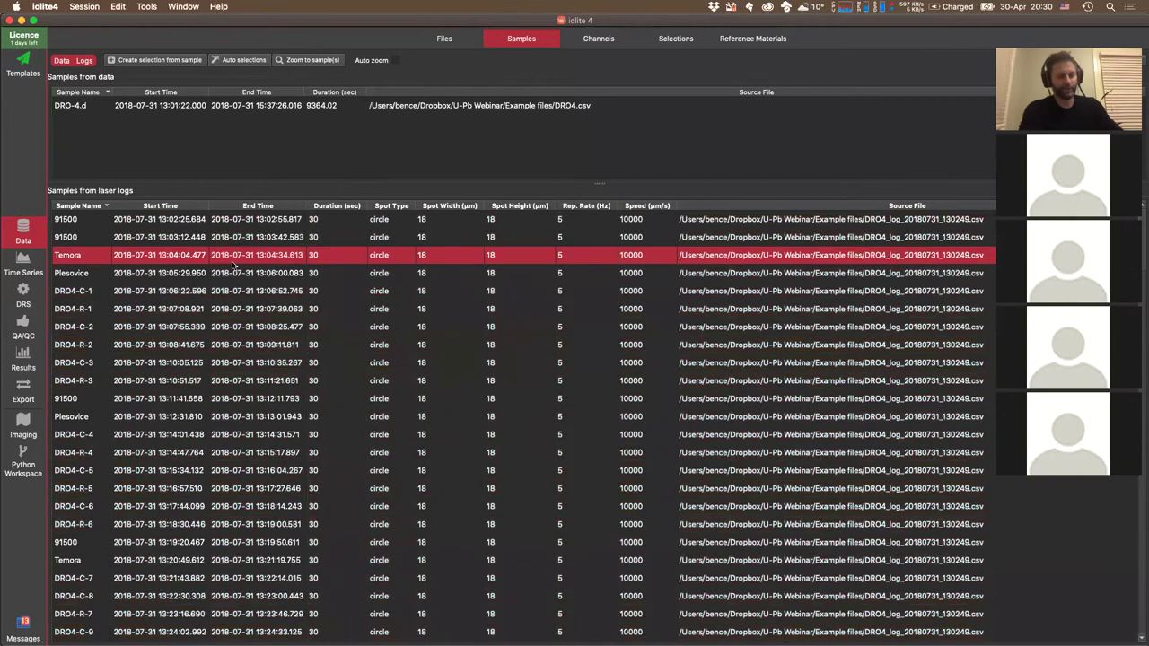
{"action": "key", "text": "super+a"}
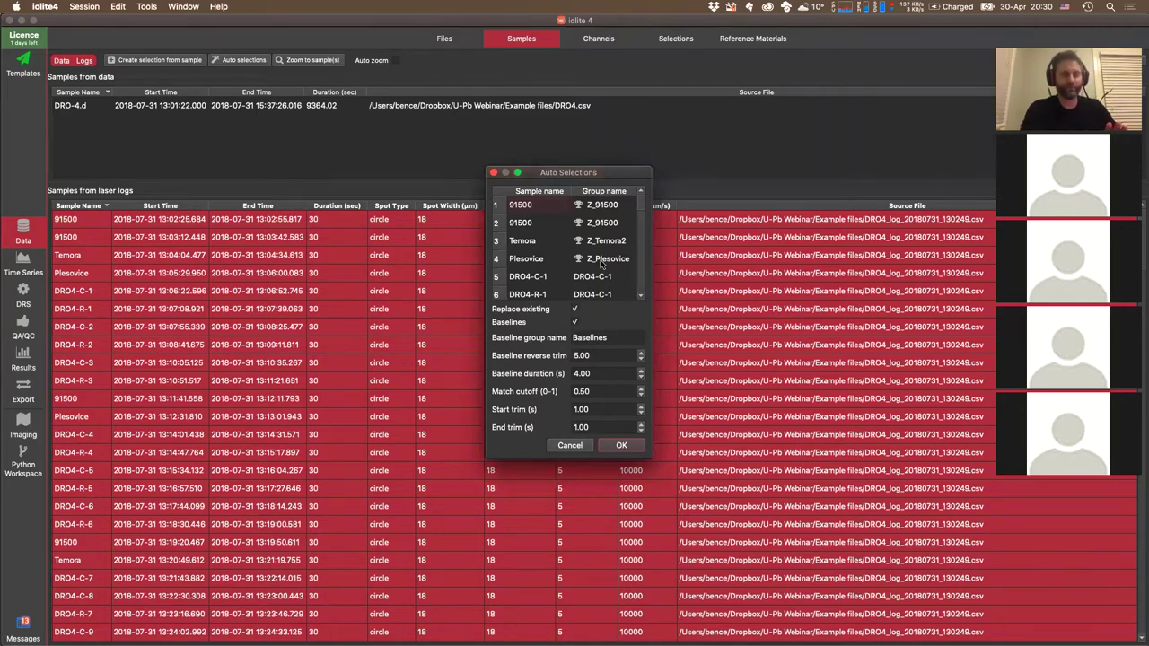
{"action": "left_click", "coordinate": [571, 446]}
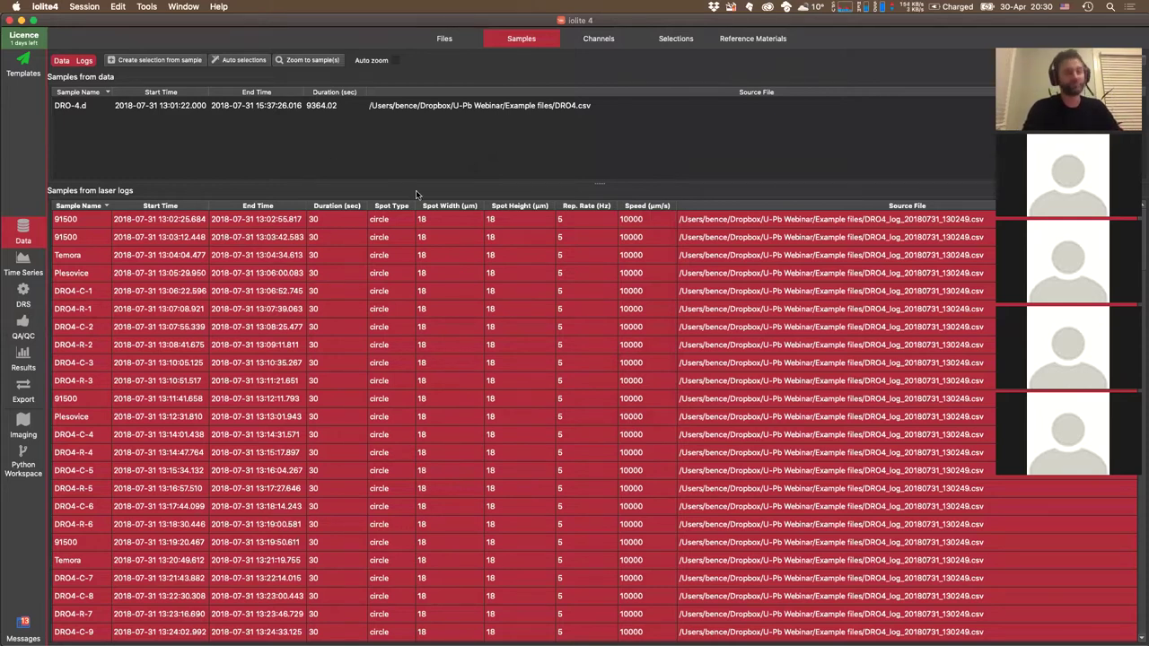
- Check the Z_91500, Z_Plesovice, Z_Temora2 and DRO group selections across the full U238 time series
{"action": "left_click", "coordinate": [22, 262]}
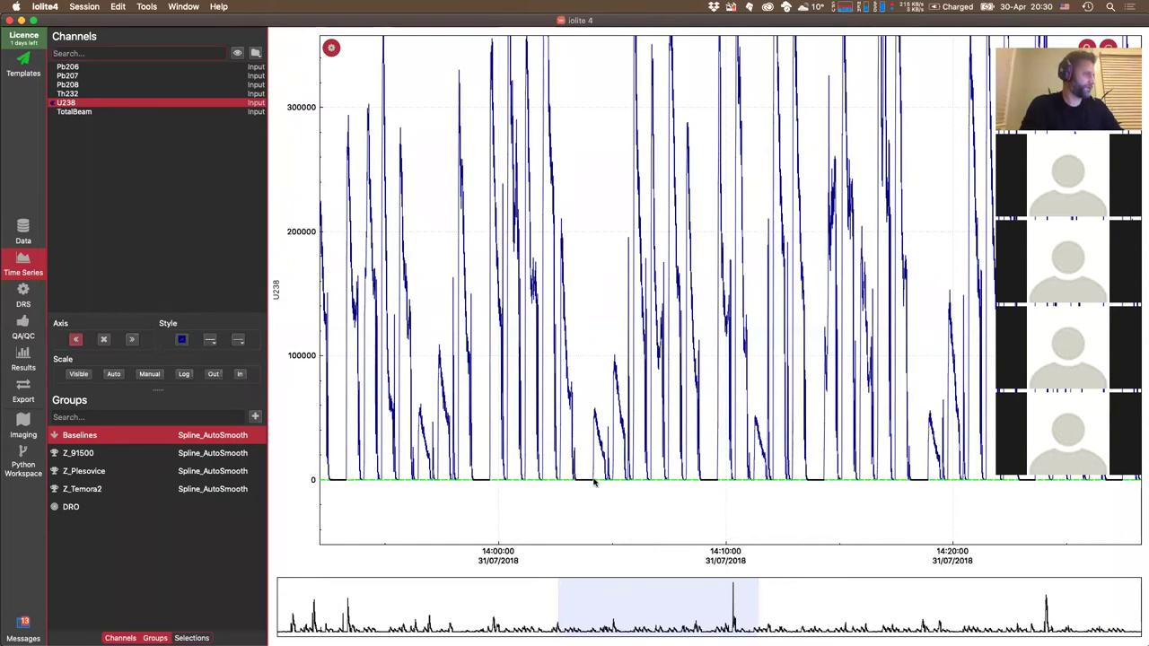
{"action": "left_click", "coordinate": [79, 454]}
{"action": "double_click", "coordinate": [575, 610]}
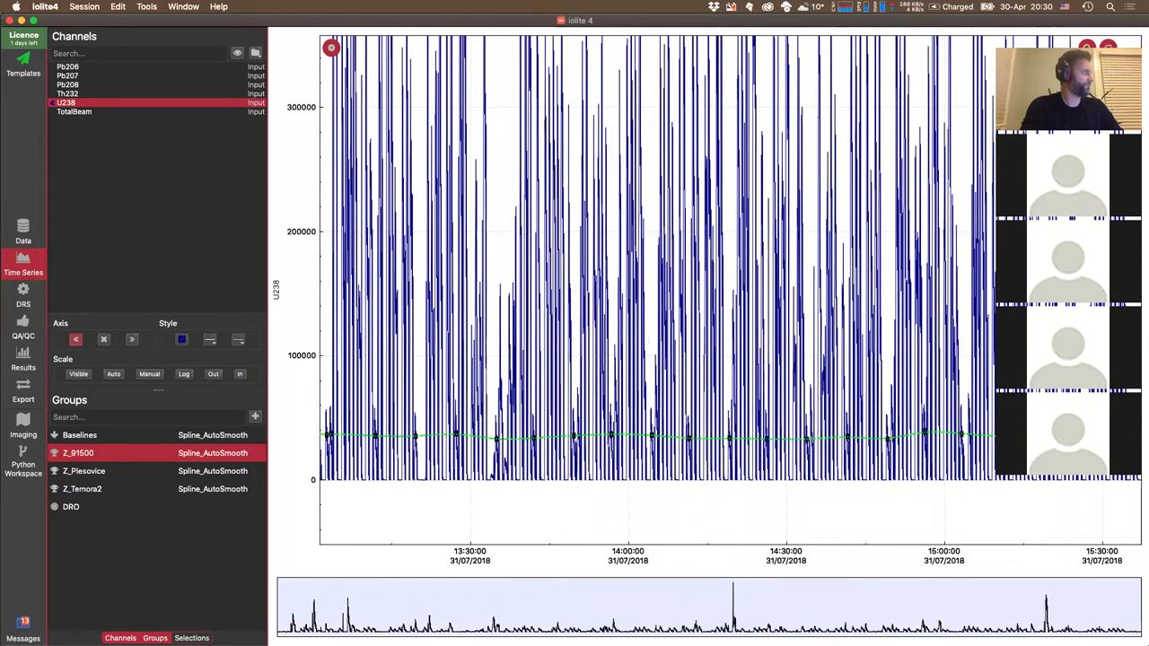
{"action": "left_click", "coordinate": [89, 473]}
{"action": "left_click", "coordinate": [77, 489]}
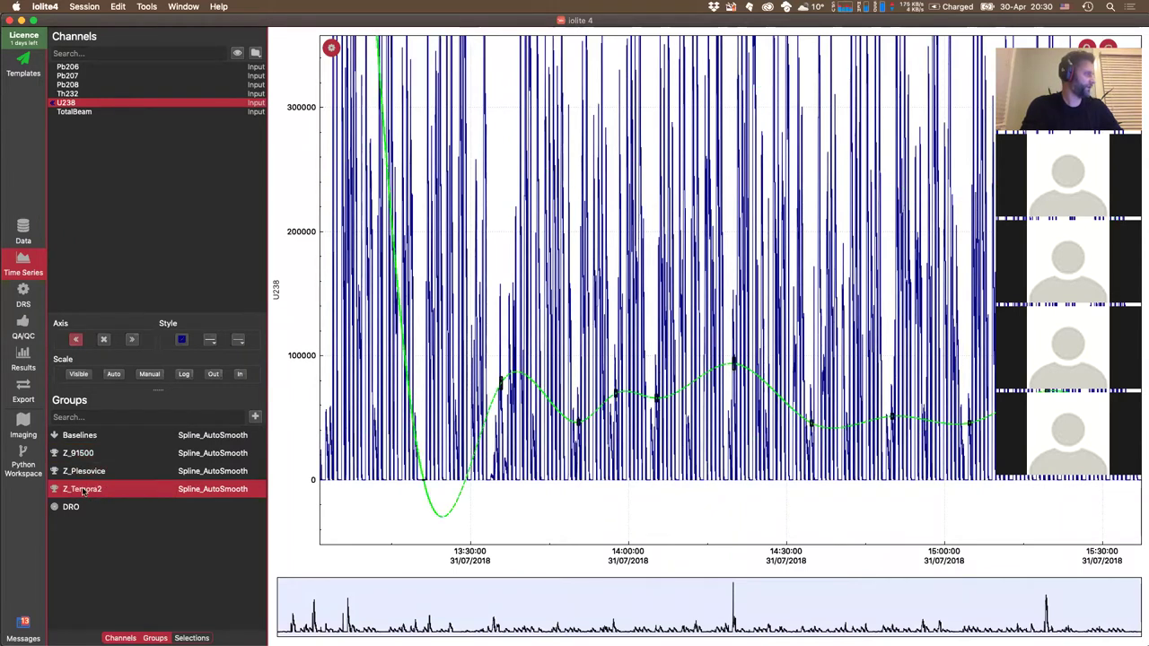
{"action": "left_click", "coordinate": [69, 509]}
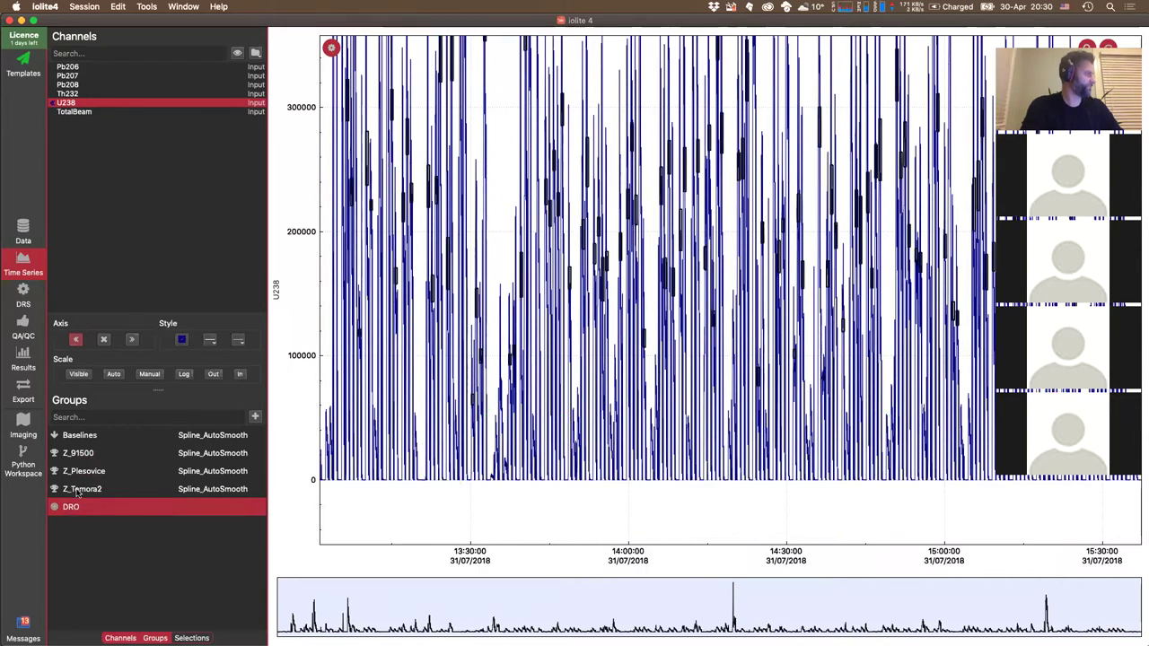
- Show Hover Stats for the Z_Temora2 group with U238 as the plotted channel
{"action": "left_click", "coordinate": [79, 491]}
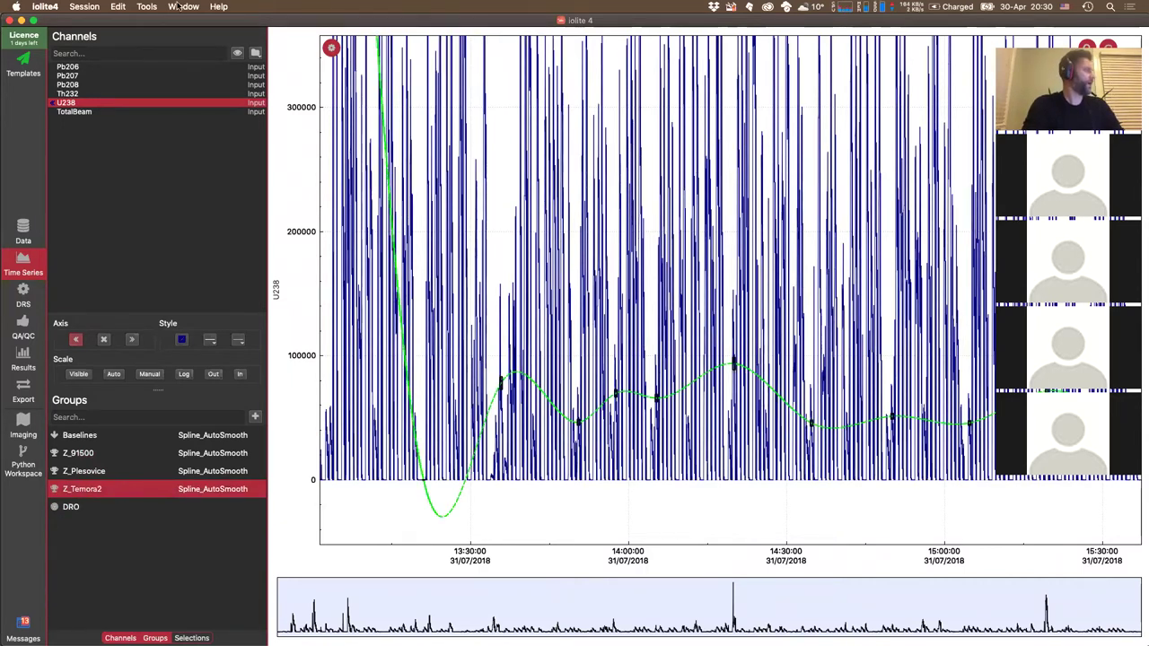
{"action": "left_click", "coordinate": [147, 6]}
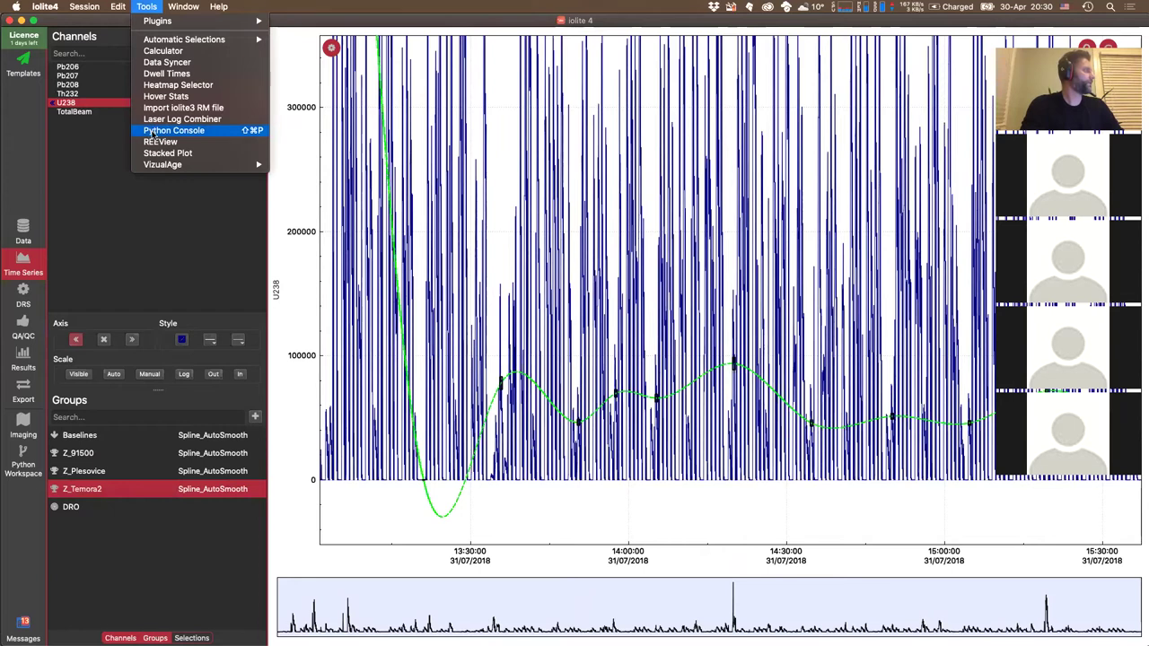
{"action": "left_click", "coordinate": [159, 97]}
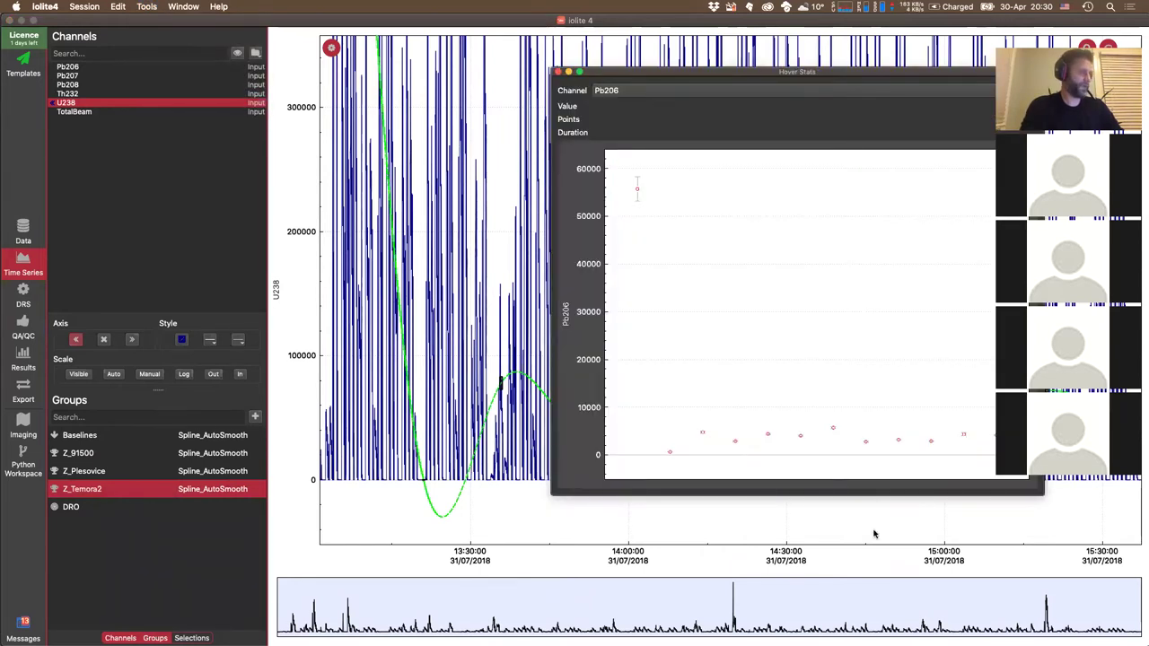
{"action": "left_click", "coordinate": [642, 94]}
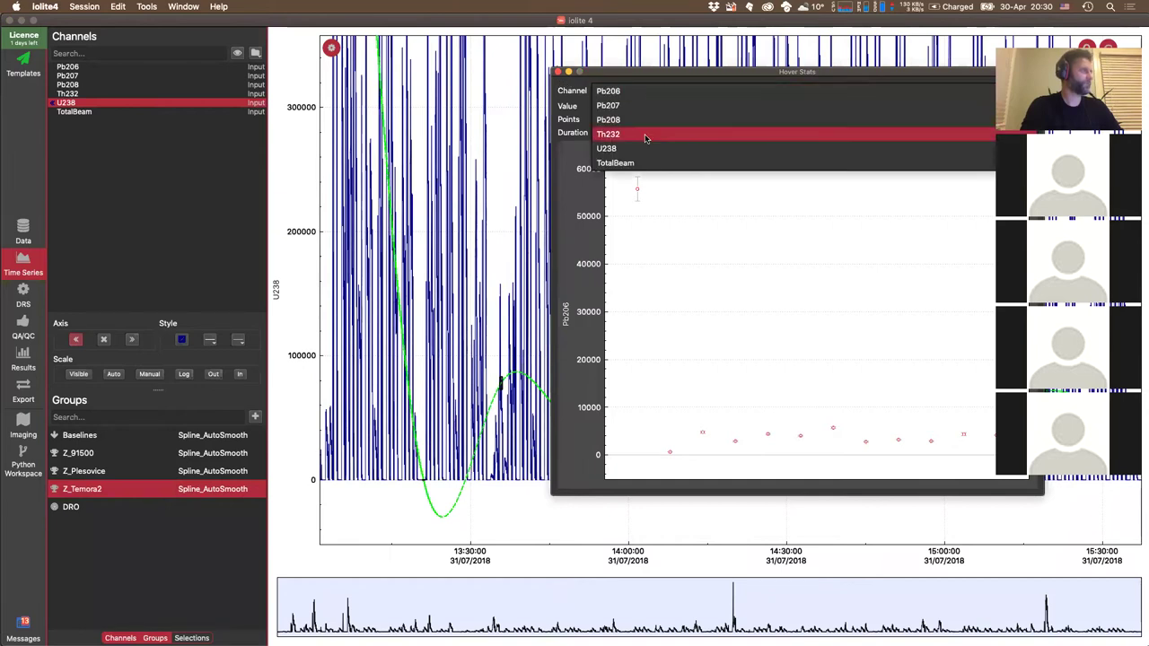
{"action": "left_click", "coordinate": [648, 150]}
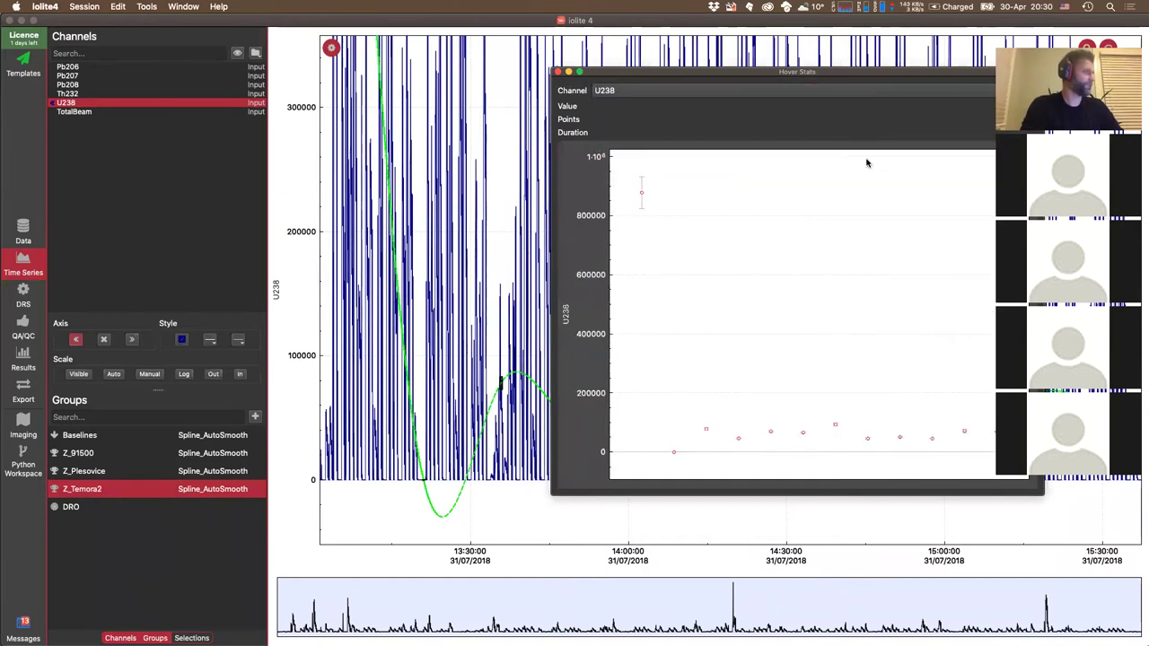
- Locate the second, near-zero Z_Temora2 selection from its Hover Stats point and delete it from the time series
{"action": "left_click", "coordinate": [674, 453]}
{"action": "left_click_drag", "start_coordinate": [739, 73], "coordinate": [237, 65]}
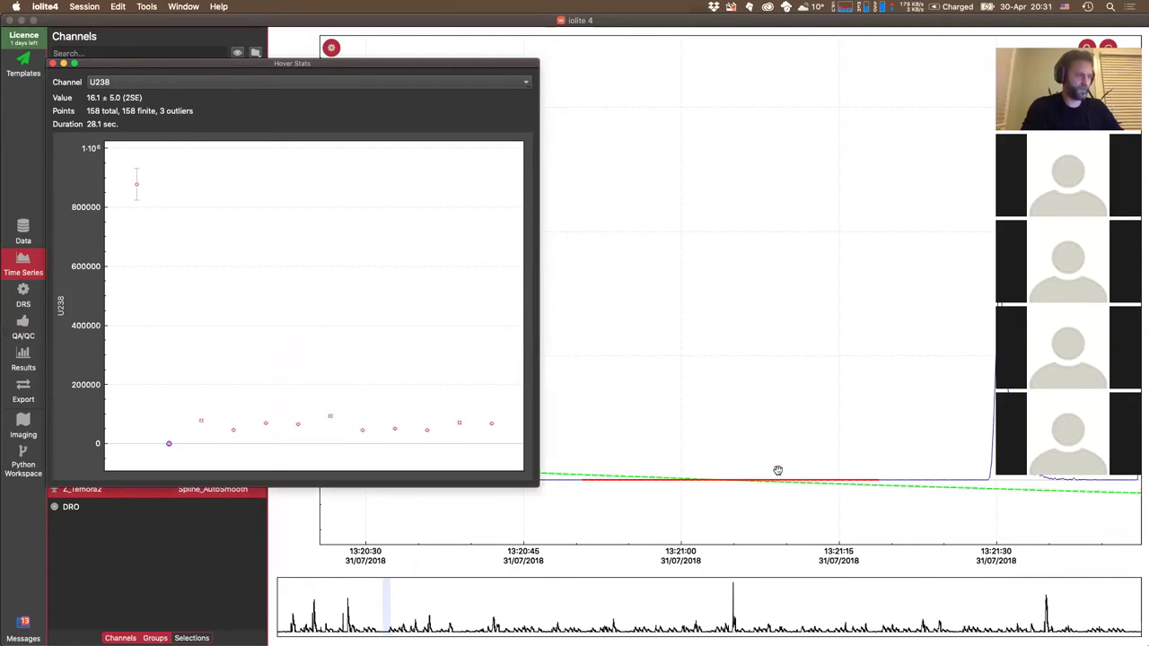
{"action": "left_click", "coordinate": [828, 456]}
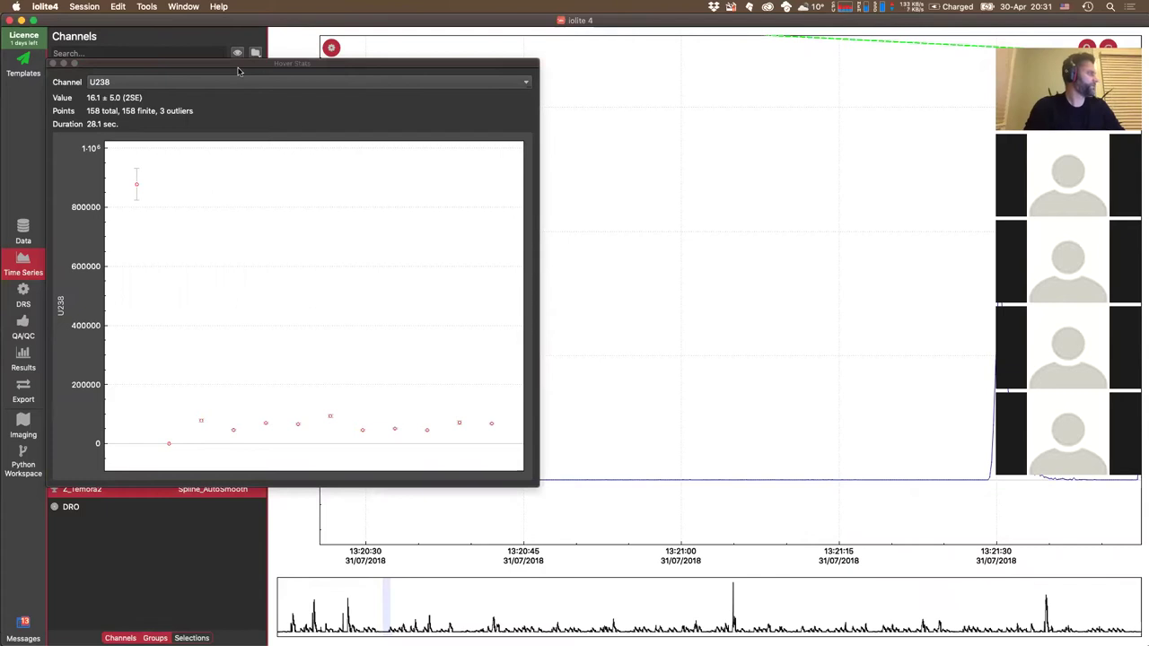
{"action": "left_click_drag", "start_coordinate": [172, 69], "coordinate": [777, 92]}
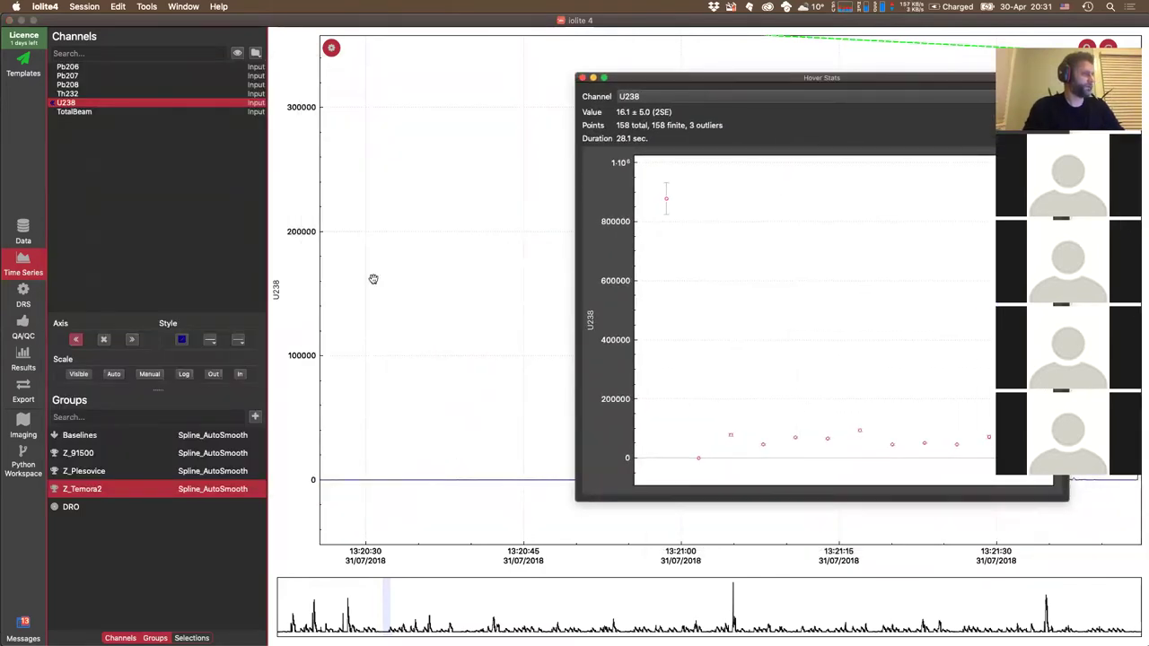
- Refresh the Z_Temora2 Hover Stats plot, close it, and check the group's spline over the full time range
{"action": "left_click", "coordinate": [92, 473]}
{"action": "left_click", "coordinate": [81, 492]}
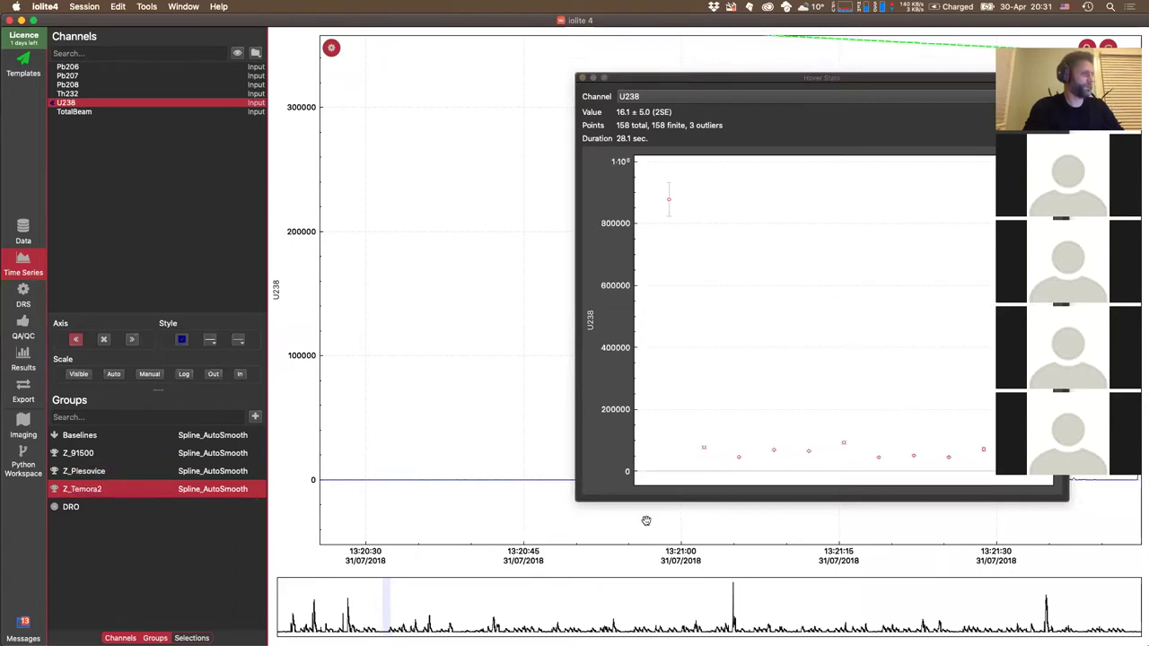
{"action": "left_click", "coordinate": [582, 79]}
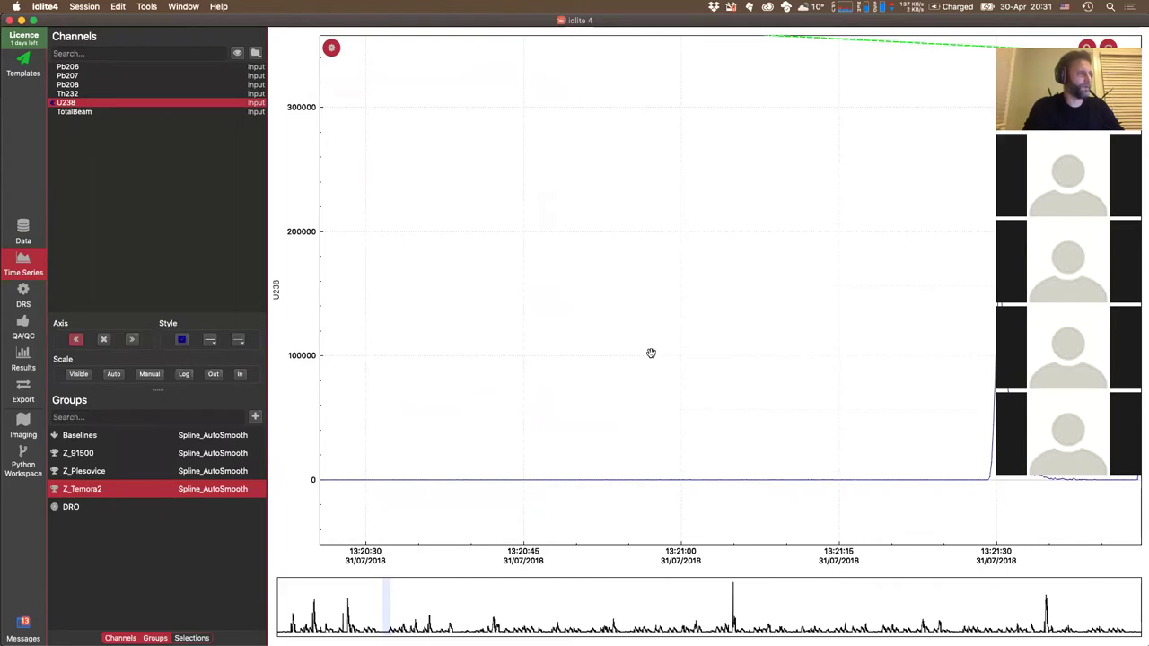
{"action": "double_click", "coordinate": [409, 613]}
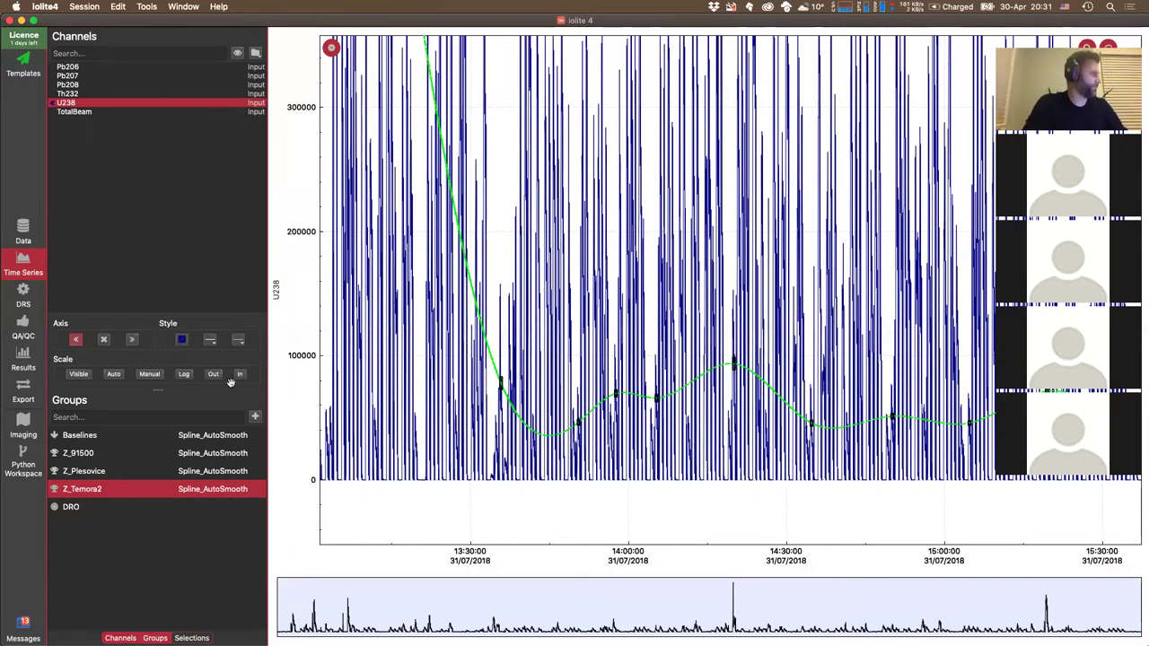
- Choose the U-Pb Geochronology data reduction scheme
{"action": "left_click", "coordinate": [12, 302]}
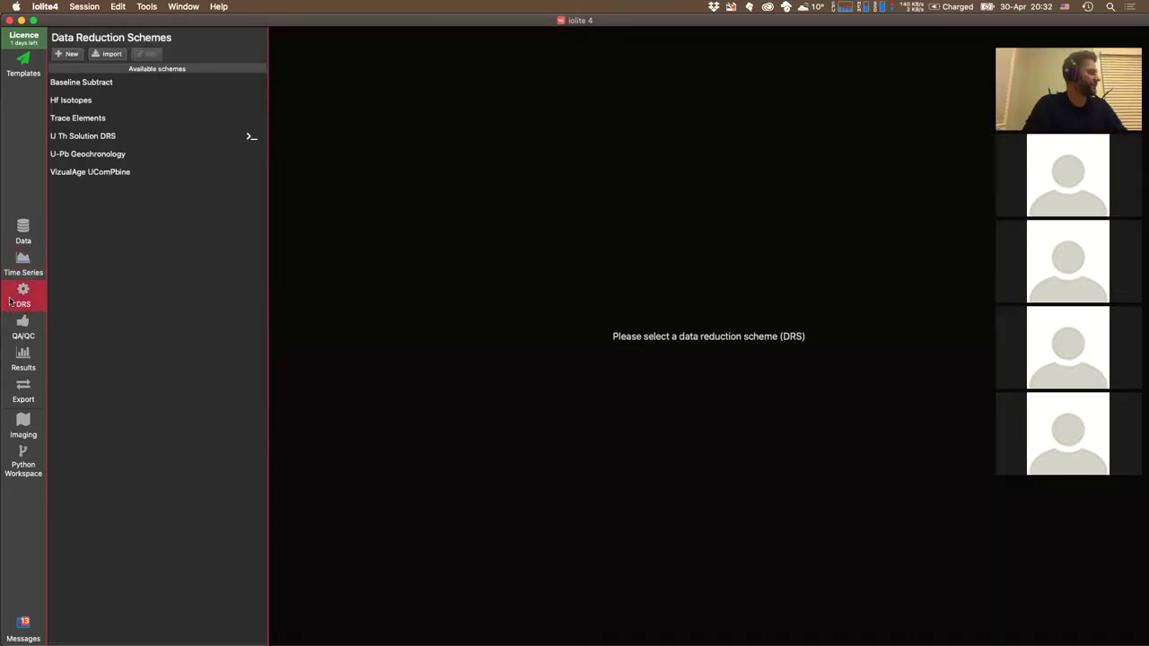
{"action": "left_click", "coordinate": [76, 158]}
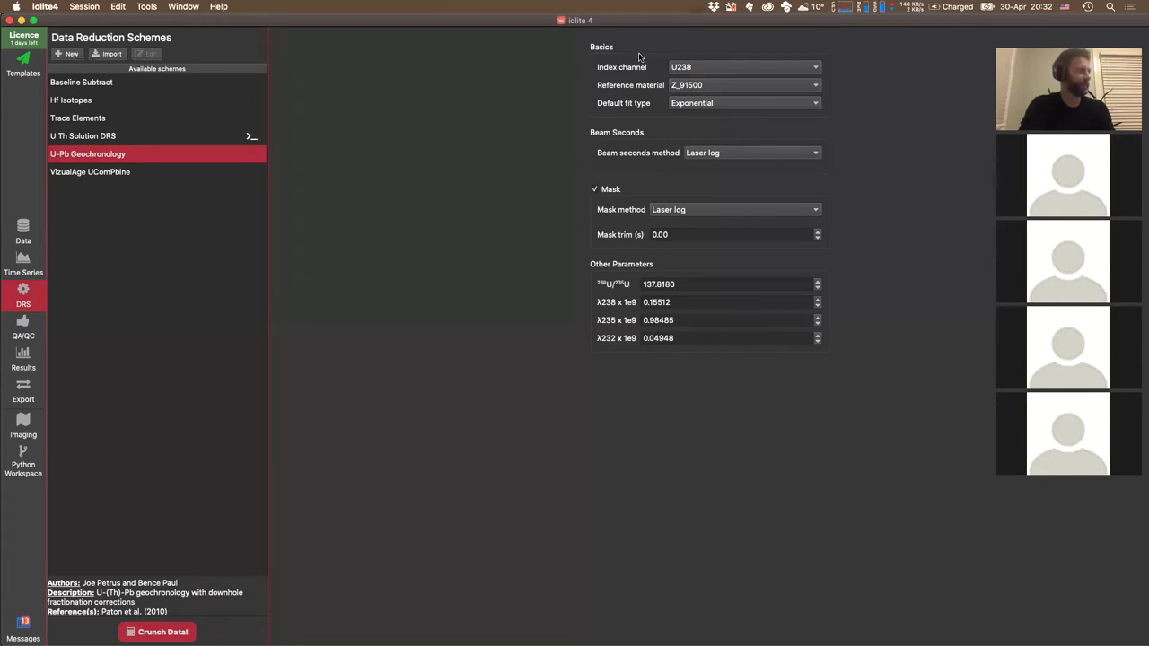
{"action": "key", "text": "super+Tab"}
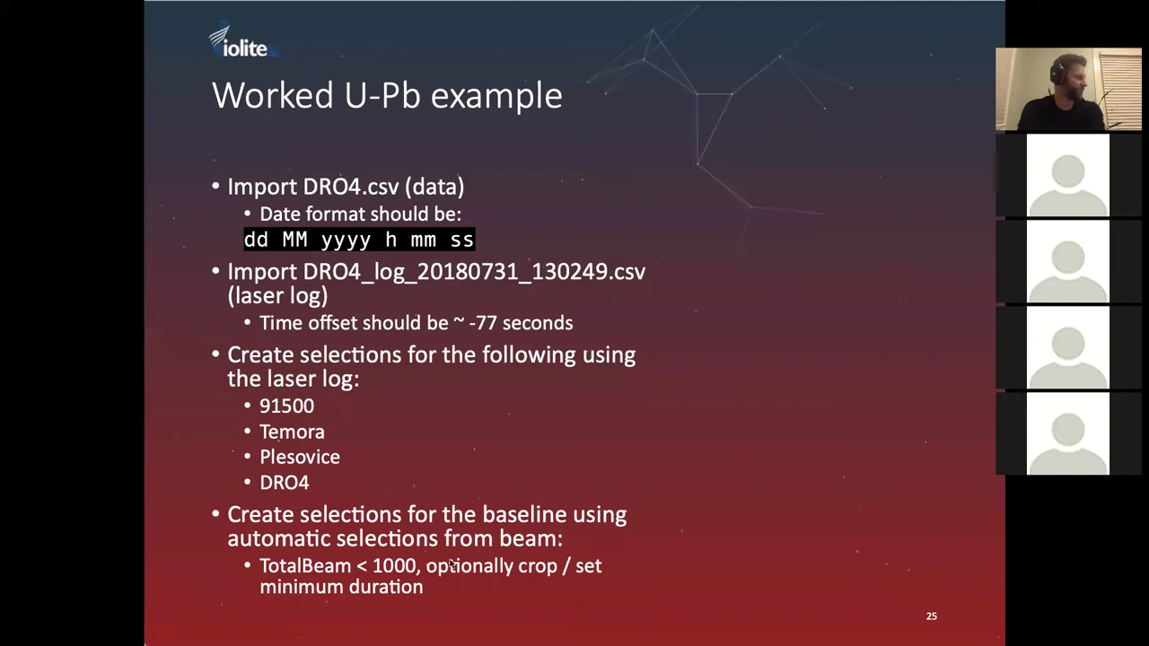
{"action": "left_click", "coordinate": [355, 432]}
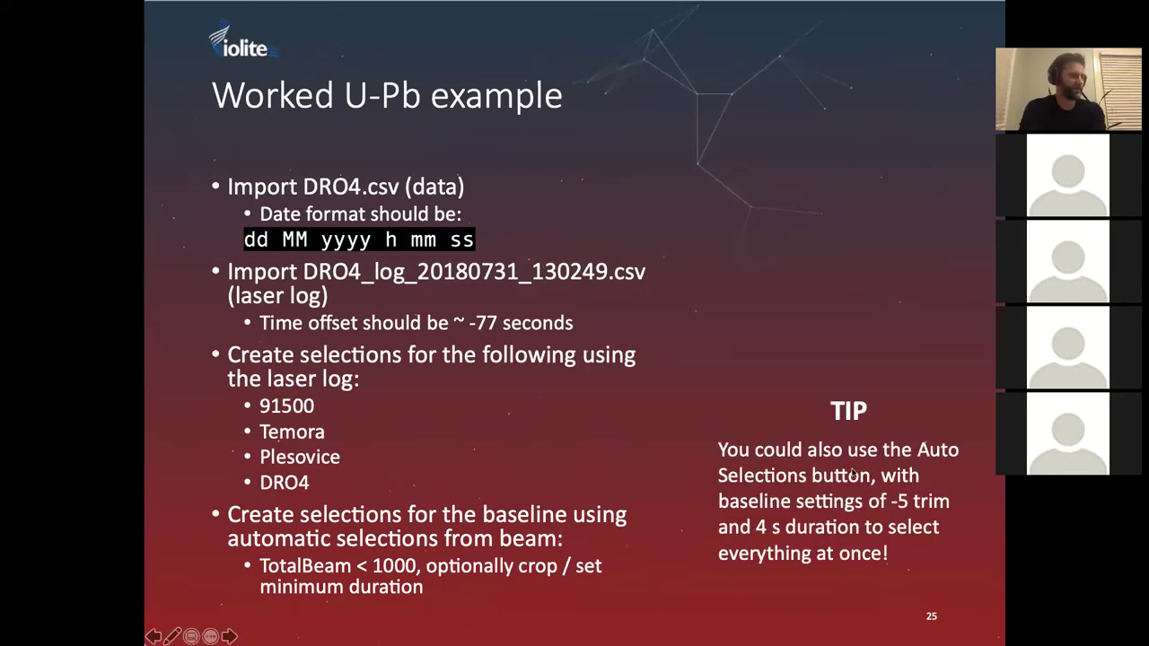
{"action": "left_click", "coordinate": [801, 595]}
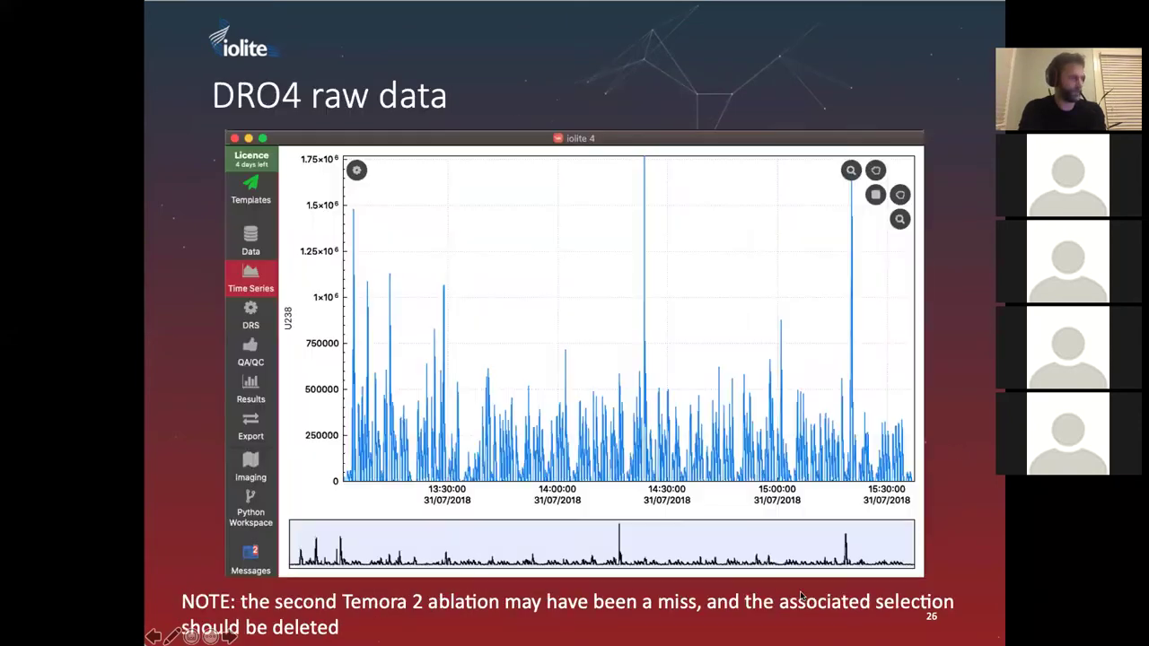
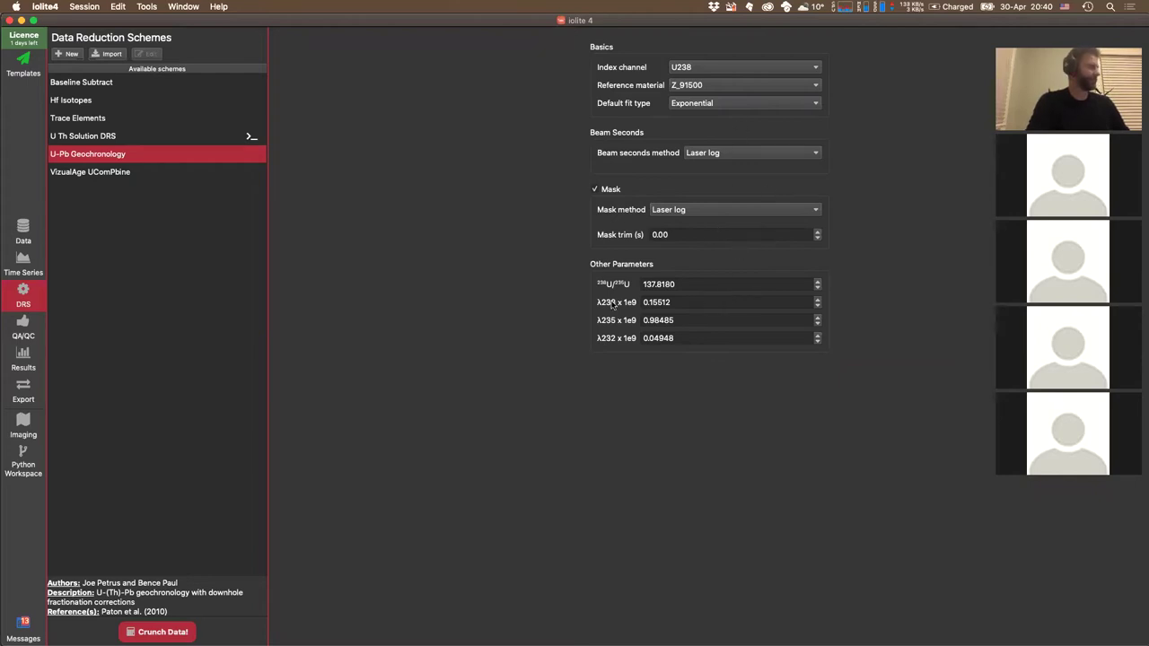
- Run the U-Pb Geochronology scheme, choose a spline downhole fit for 206Pb/238U, and accept the 207Pb/235U and 208Pb/232Th fits to finish
{"action": "left_click", "coordinate": [162, 632]}
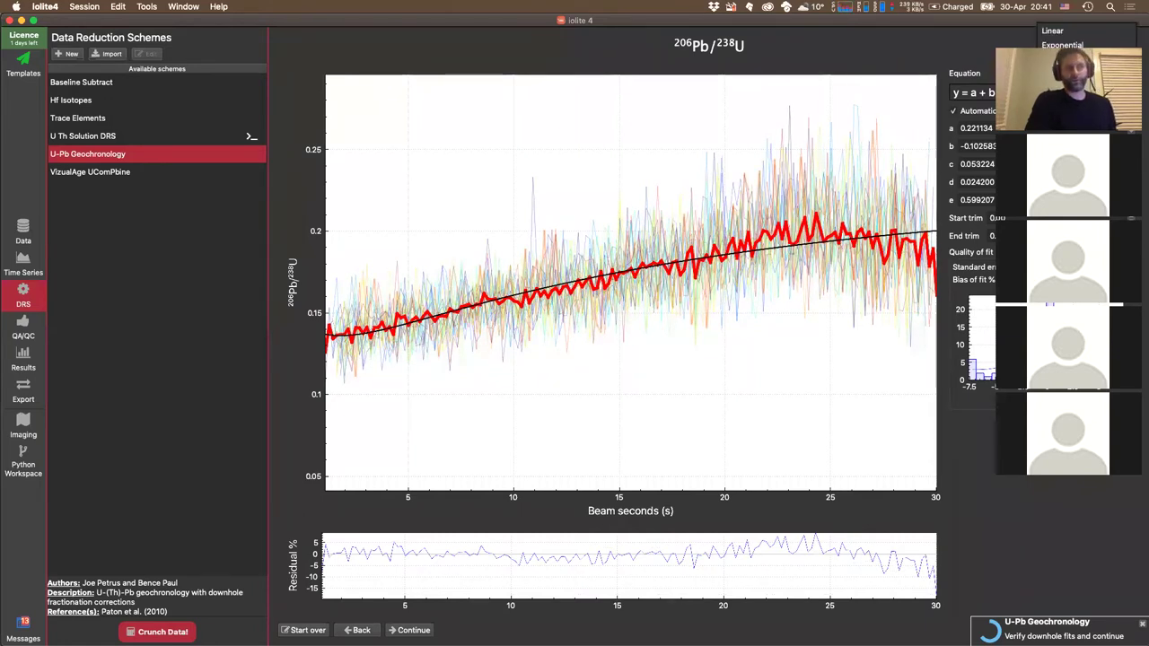
{"action": "left_click", "coordinate": [1052, 31]}
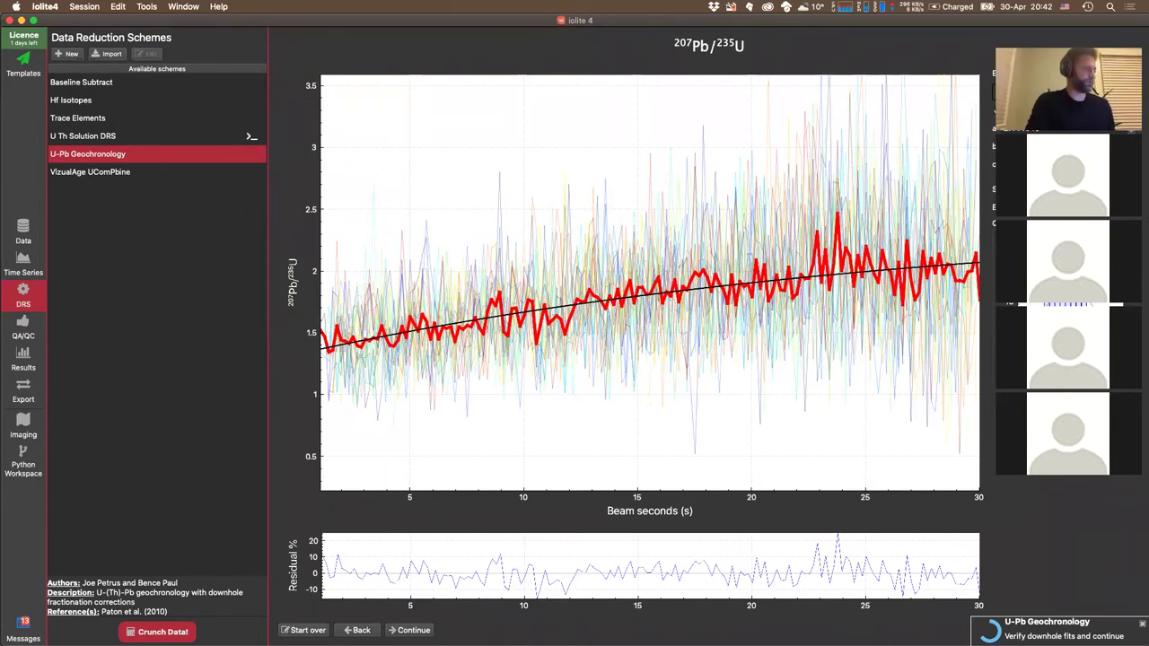
{"action": "left_click", "coordinate": [411, 630]}
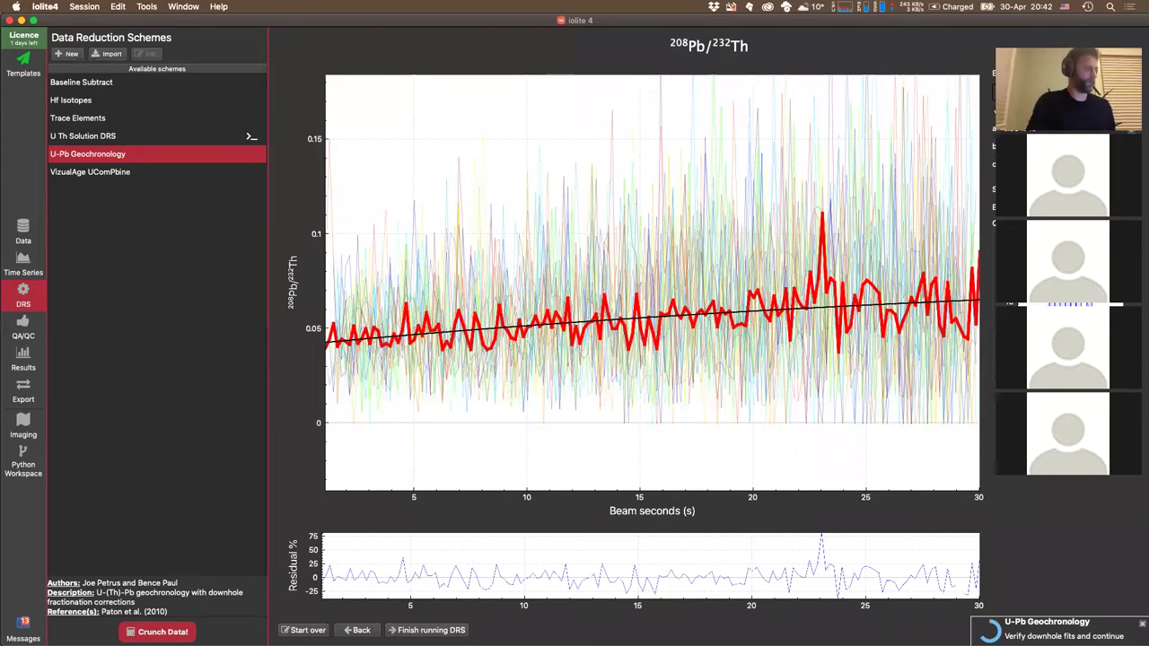
{"action": "left_click", "coordinate": [422, 631]}
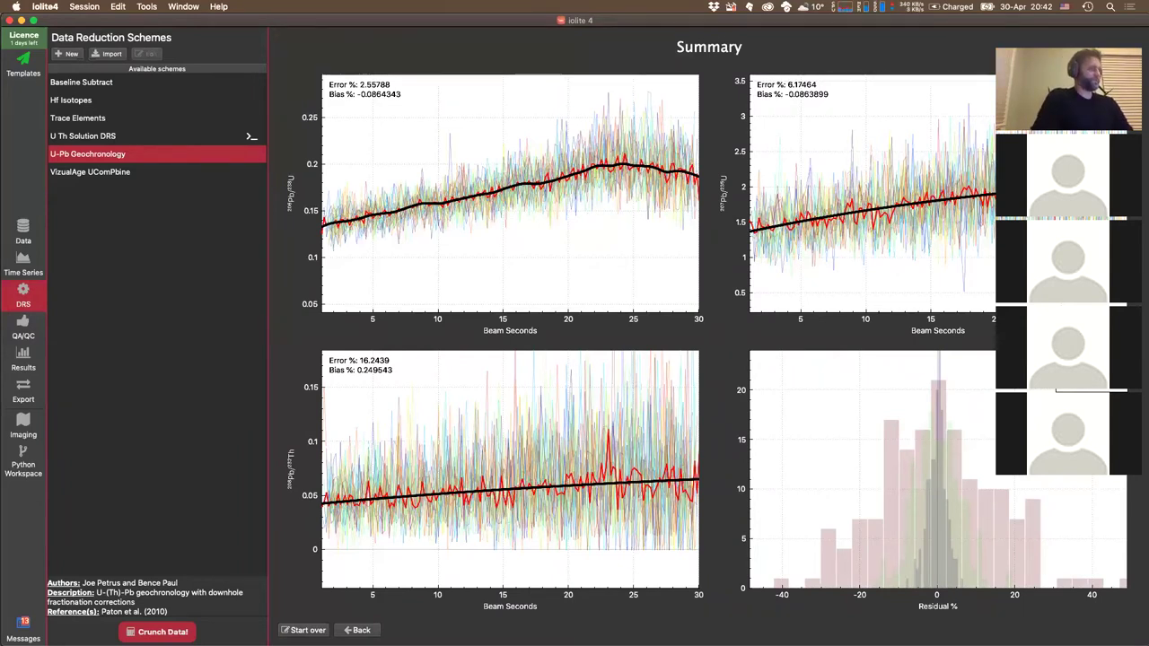
- Return to the 206Pb/238U downhole fit and inspect the options for the trace peaking near 23 beam seconds
{"action": "left_click", "coordinate": [302, 630]}
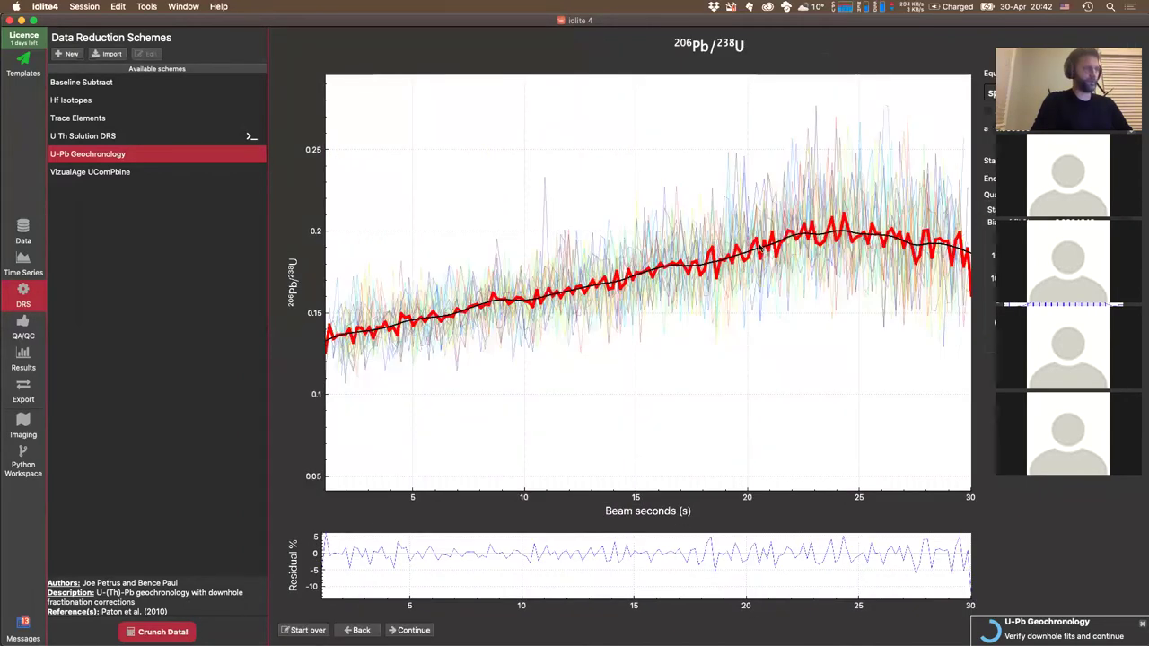
{"action": "right_click", "coordinate": [815, 144]}
{"action": "left_click", "coordinate": [775, 133]}
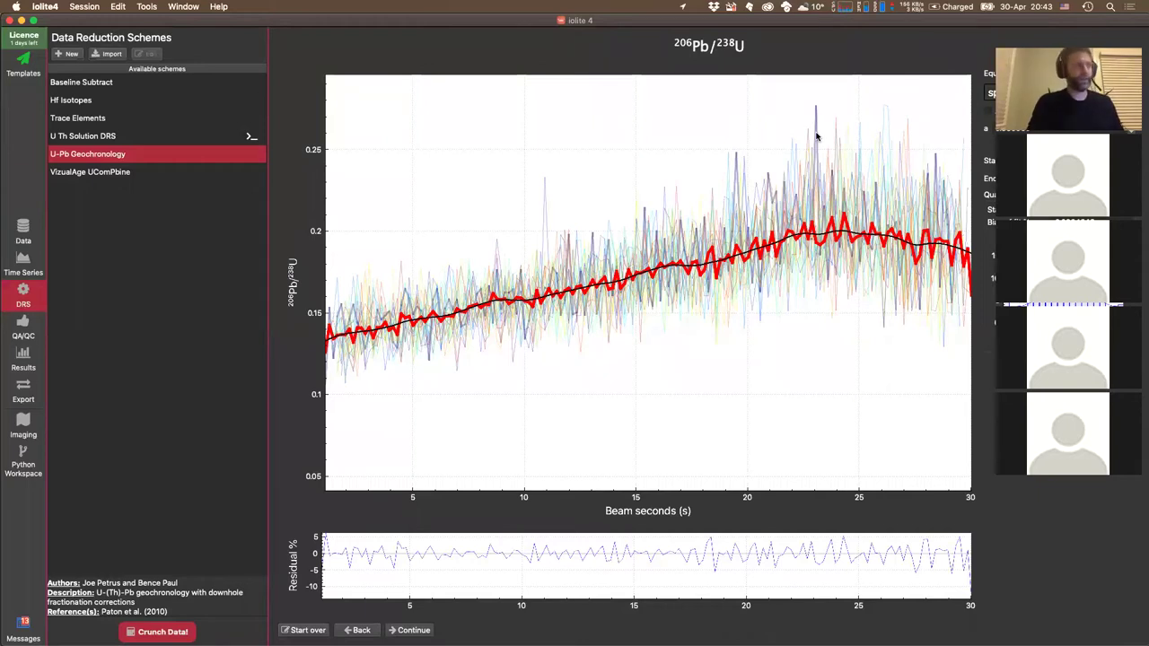
{"action": "right_click", "coordinate": [816, 136]}
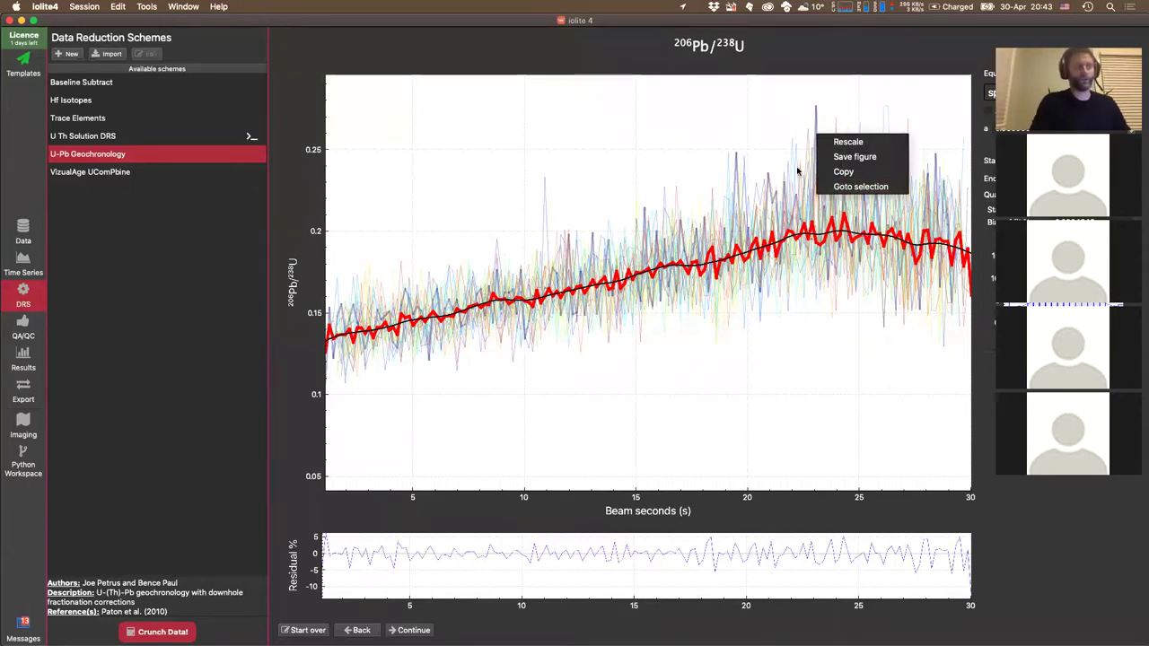
{"action": "left_click", "coordinate": [733, 115]}
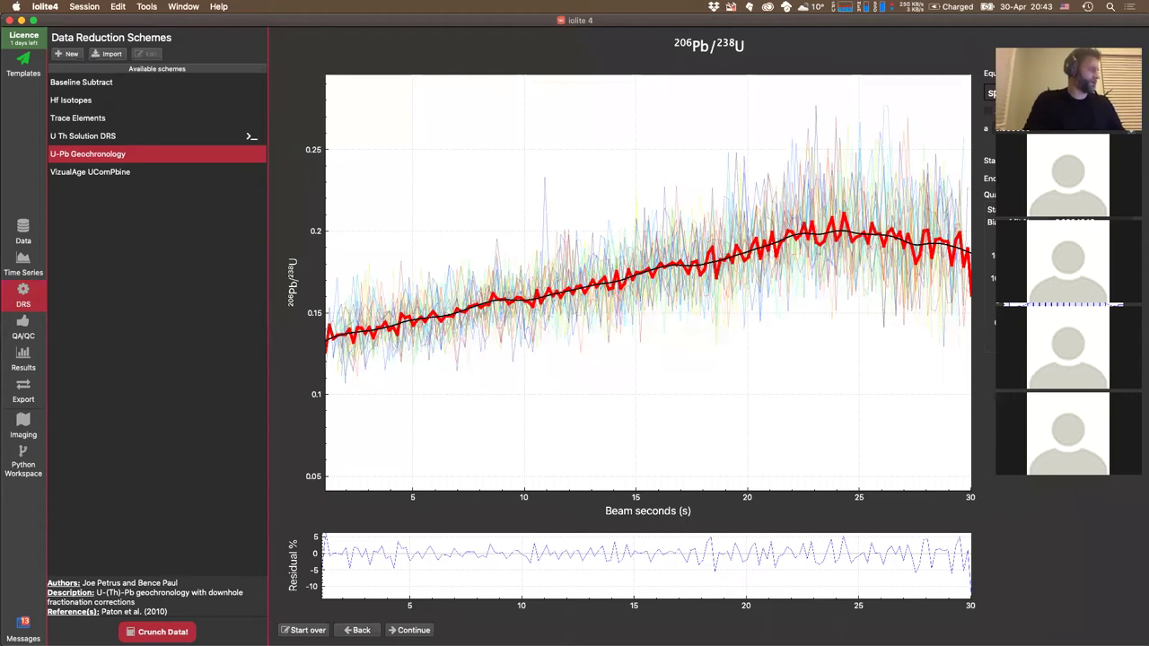
- Accept the three downhole fits again and finish running the data reduction scheme
{"action": "key", "text": "Return"}
{"action": "key", "text": "Return"}
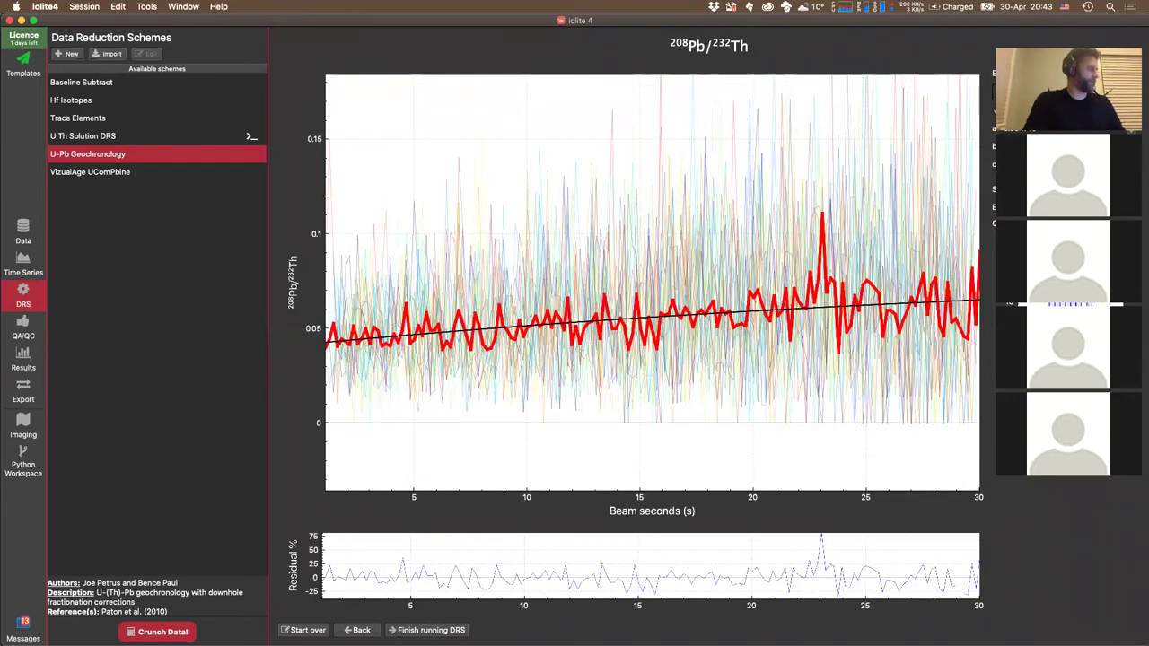
{"action": "key", "text": "Return"}
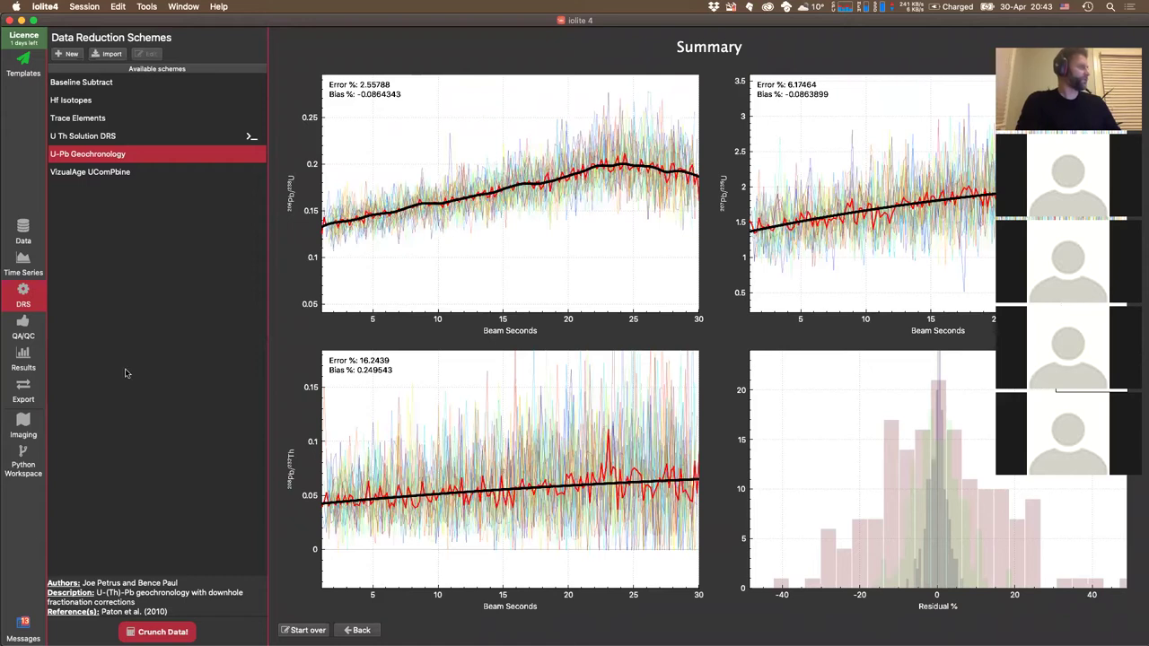
- Examine the intermediate channels in the time series, from BeamSeconds and Mask through Pb206_CPS to U238_CPS
{"action": "left_click", "coordinate": [24, 263]}
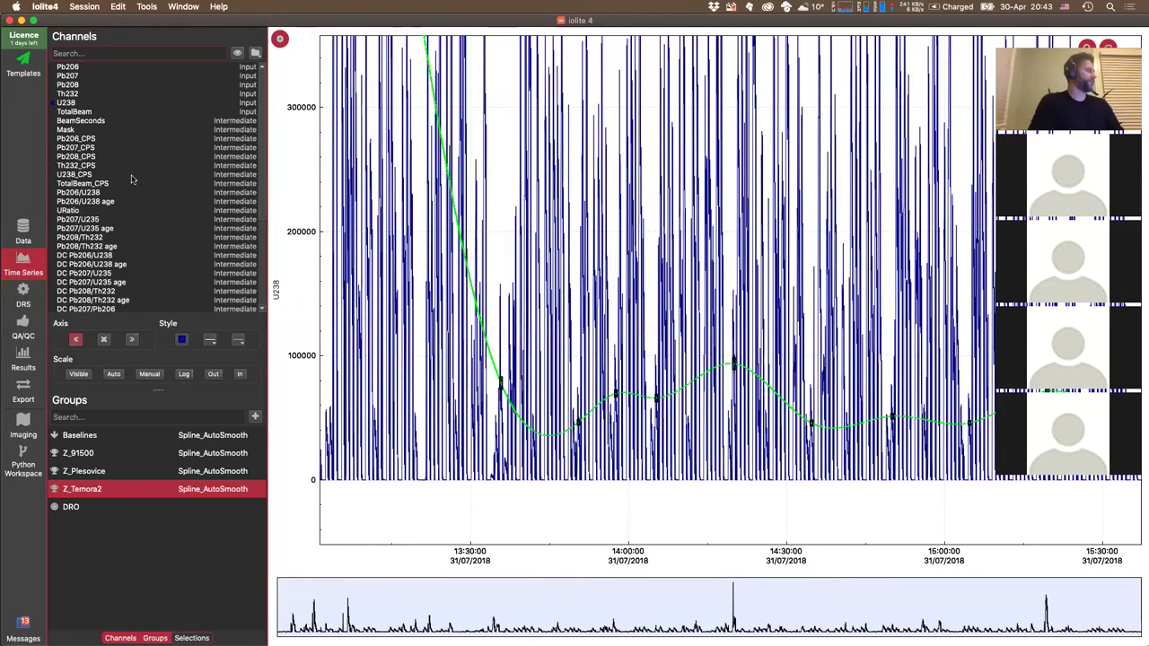
{"action": "left_click", "coordinate": [241, 121]}
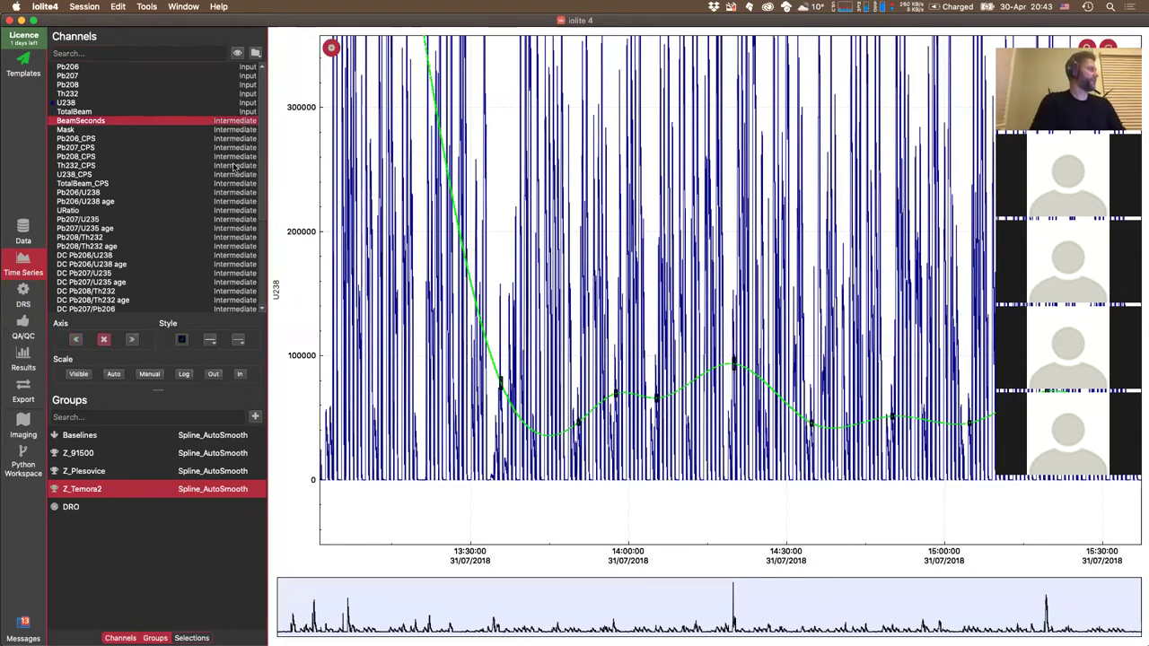
{"action": "left_click", "coordinate": [231, 132]}
{"action": "left_click", "coordinate": [231, 138]}
{"action": "left_click", "coordinate": [176, 155]}
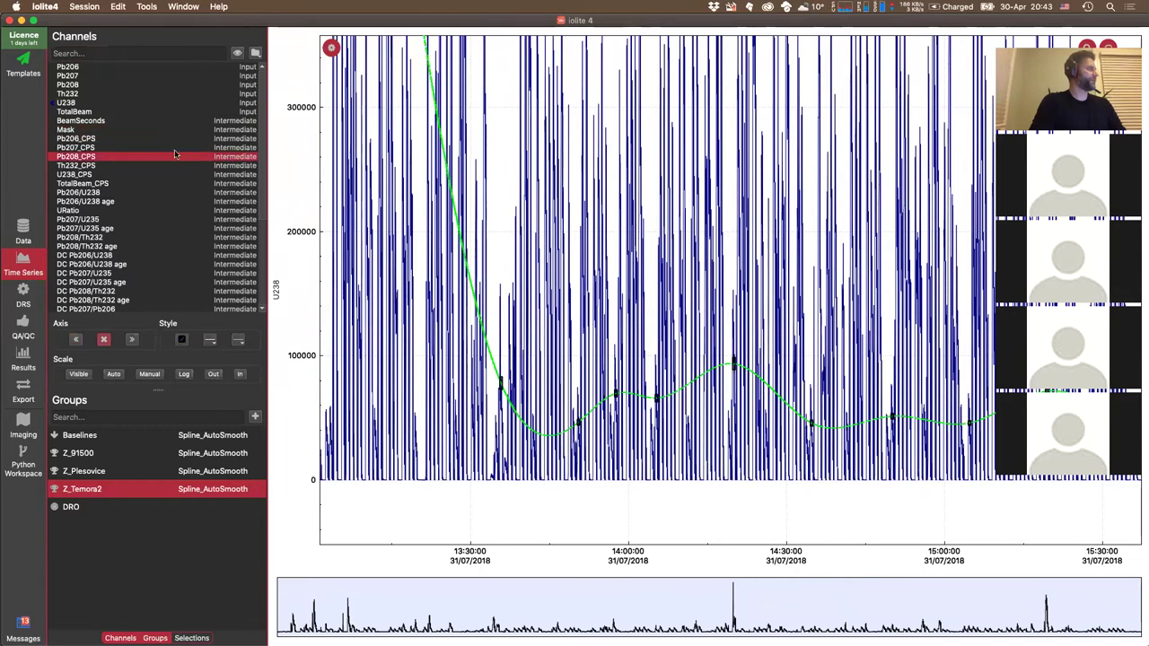
{"action": "left_click", "coordinate": [90, 139]}
{"action": "left_click", "coordinate": [78, 166]}
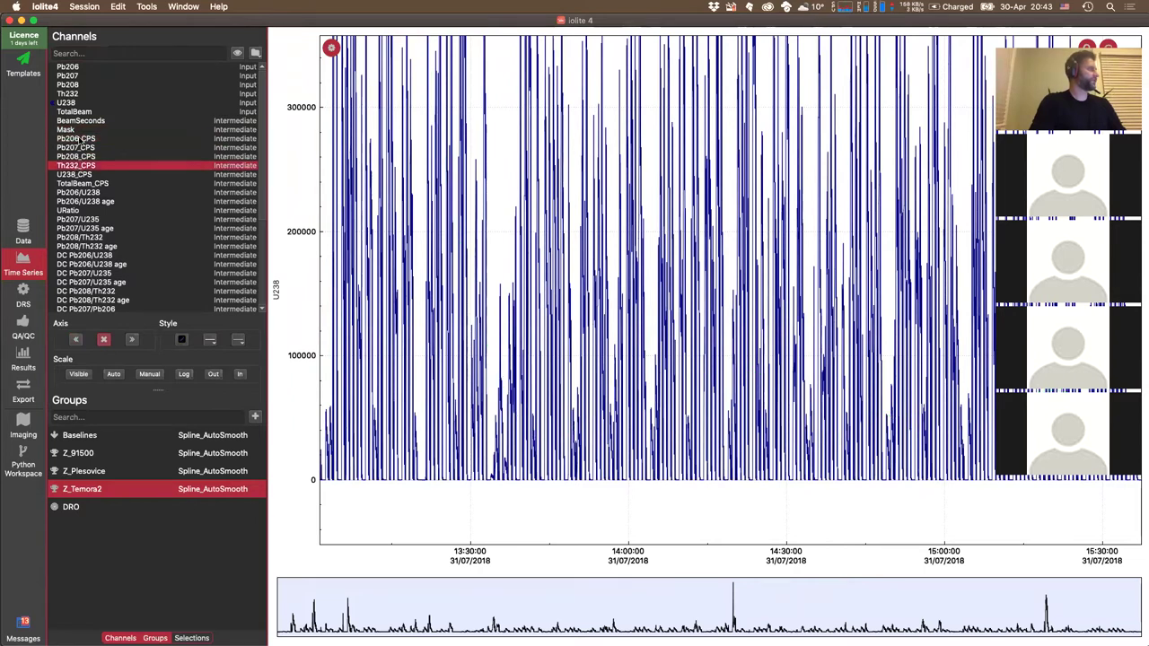
{"action": "left_click", "coordinate": [79, 139]}
{"action": "left_click", "coordinate": [79, 123]}
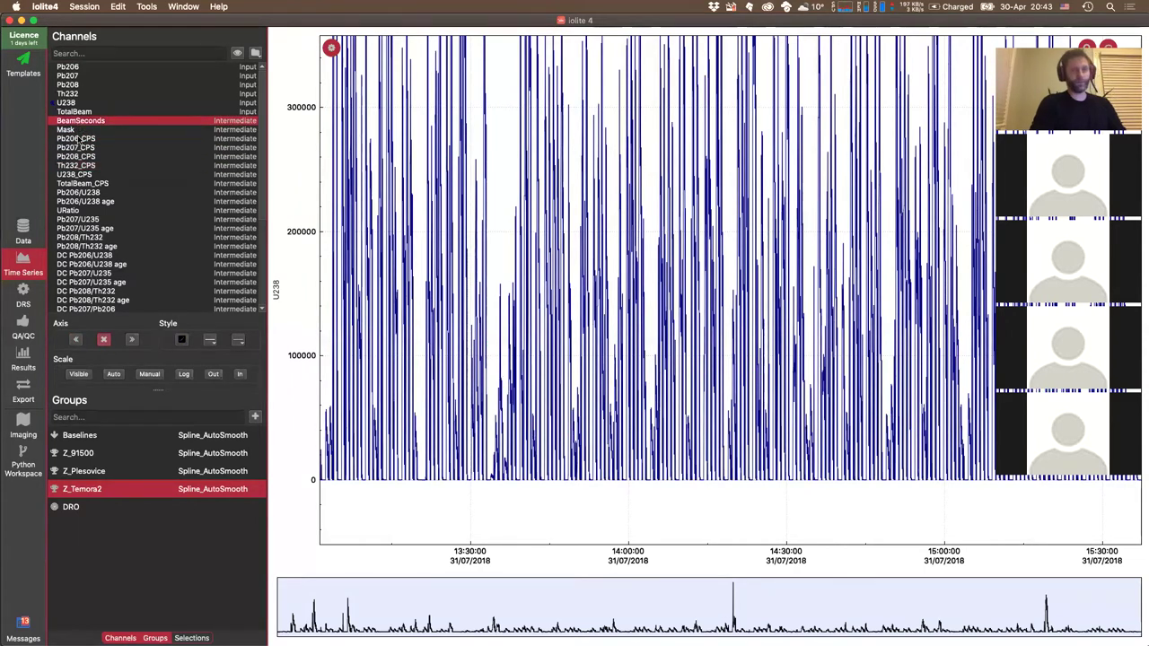
{"action": "left_click", "coordinate": [79, 140]}
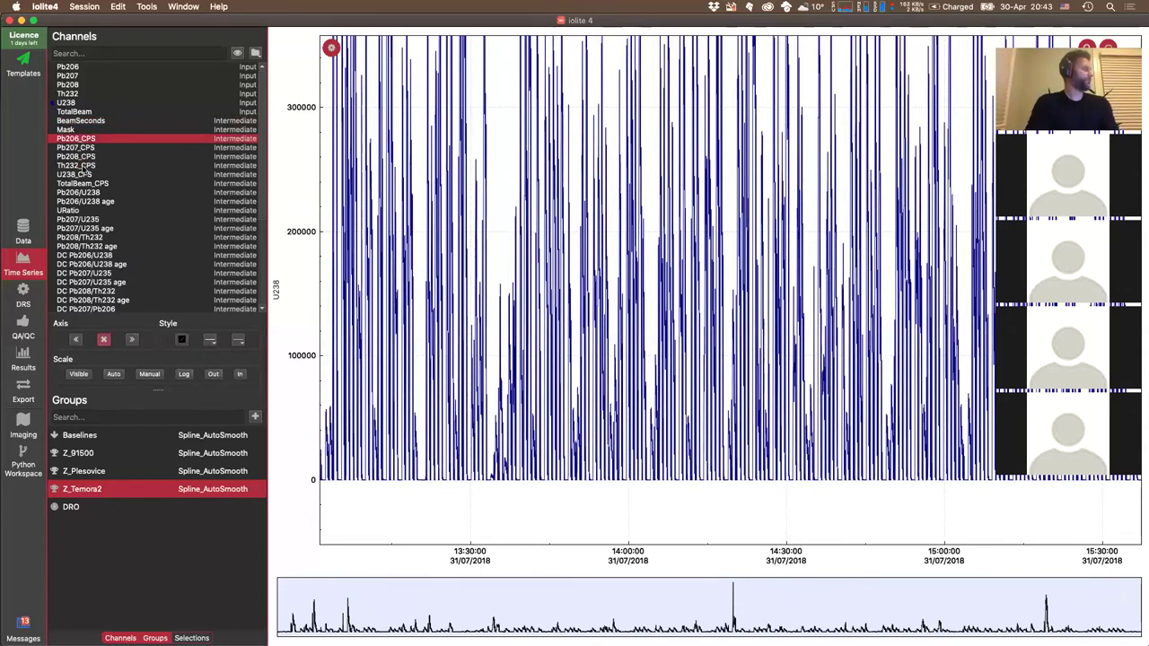
{"action": "left_click", "coordinate": [82, 175], "text": "shift"}
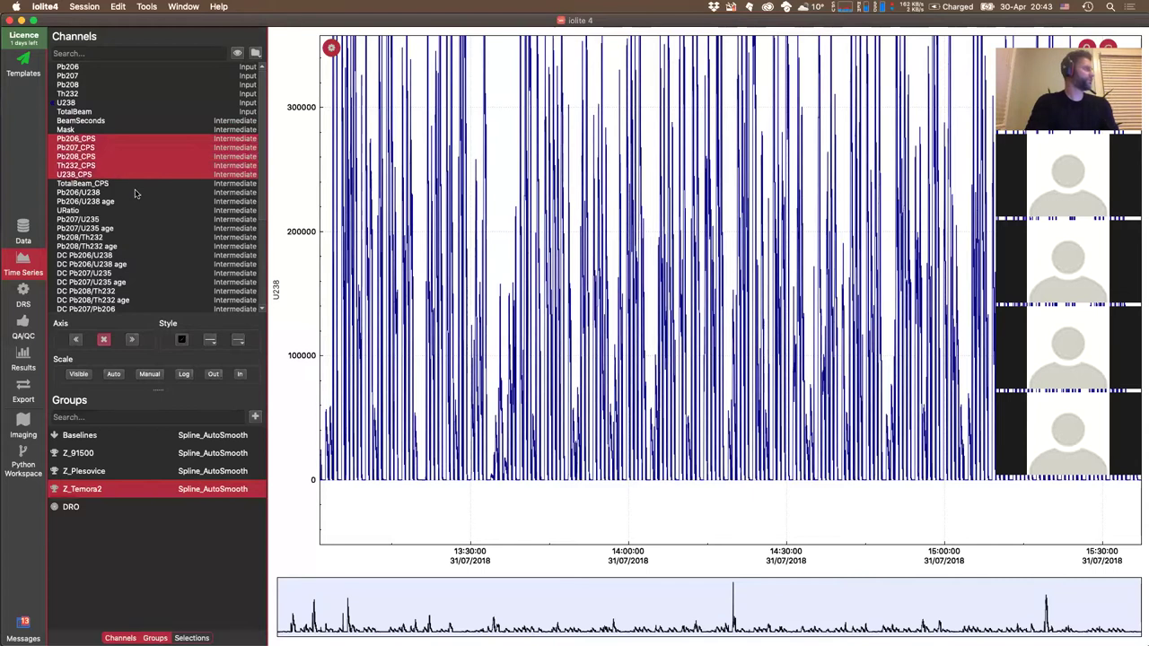
- Examine the intermediate ratio and age channels from Pb206/U238 to Pb208/Th232 age
{"action": "left_click", "coordinate": [83, 192]}
{"action": "left_click", "coordinate": [82, 202]}
{"action": "left_click", "coordinate": [82, 192]}
{"action": "left_click", "coordinate": [86, 202]}
{"action": "left_click", "coordinate": [83, 192]}
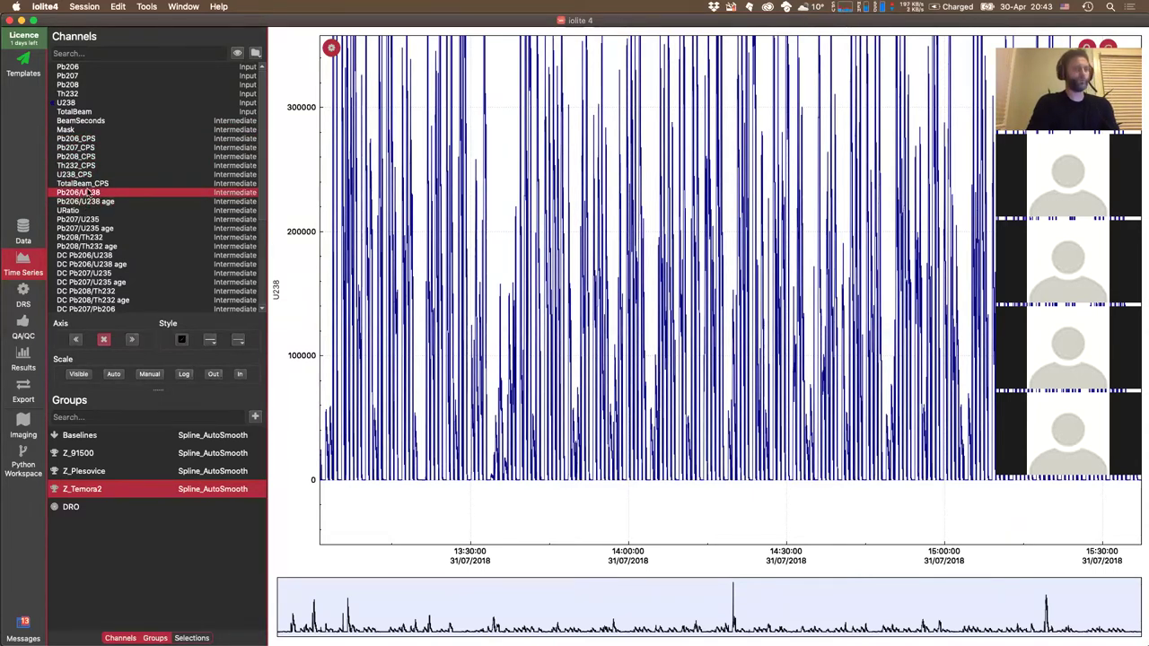
{"action": "left_click", "coordinate": [92, 203]}
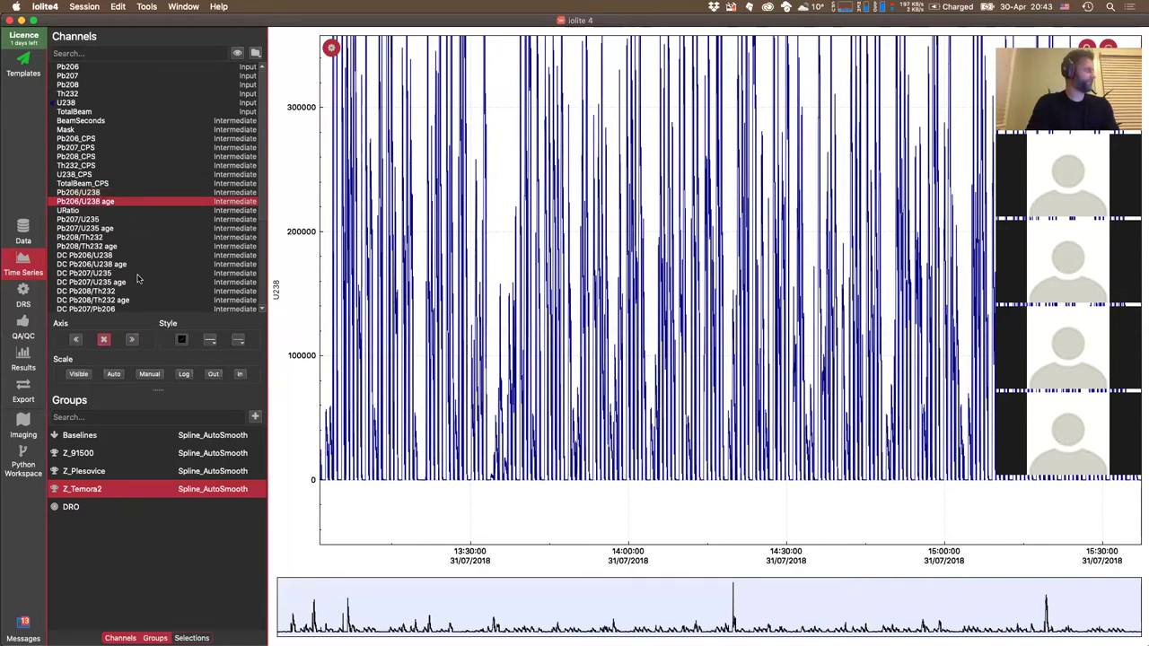
{"action": "left_click", "coordinate": [87, 221]}
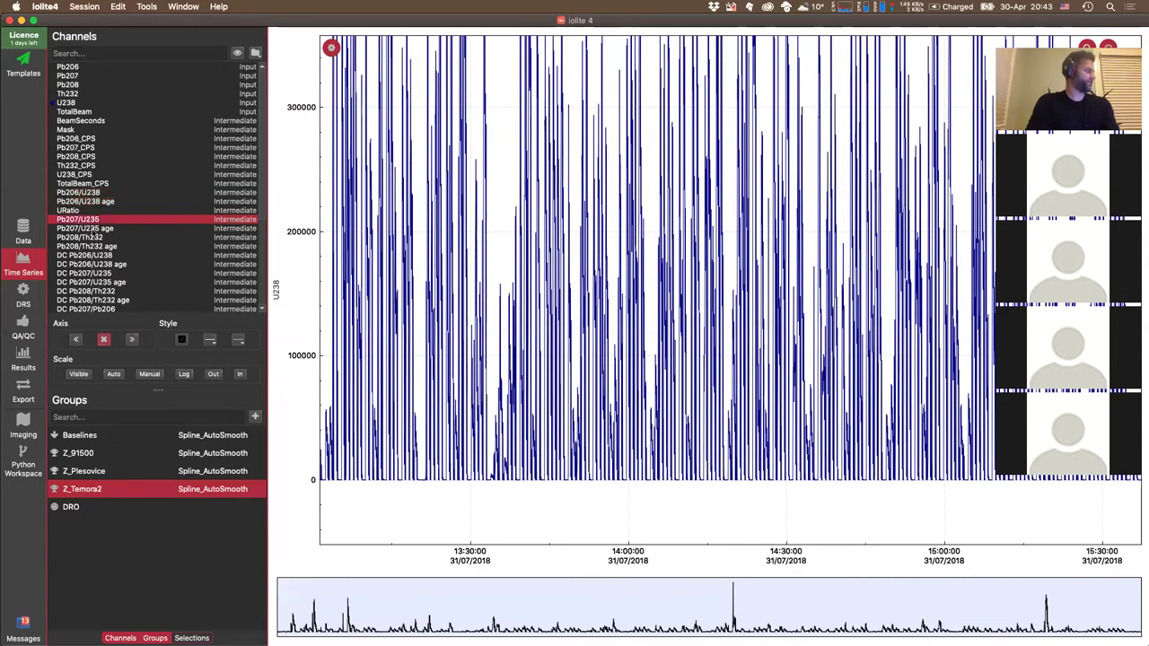
{"action": "left_click", "coordinate": [81, 246]}
- Examine the DC channels for downhole-corrected ratios and ages, and the Final output channels from Pb206/U238 to U238/Pb206
{"action": "scroll", "coordinate": [104, 266], "scroll_direction": "down", "scroll_amount": 2}
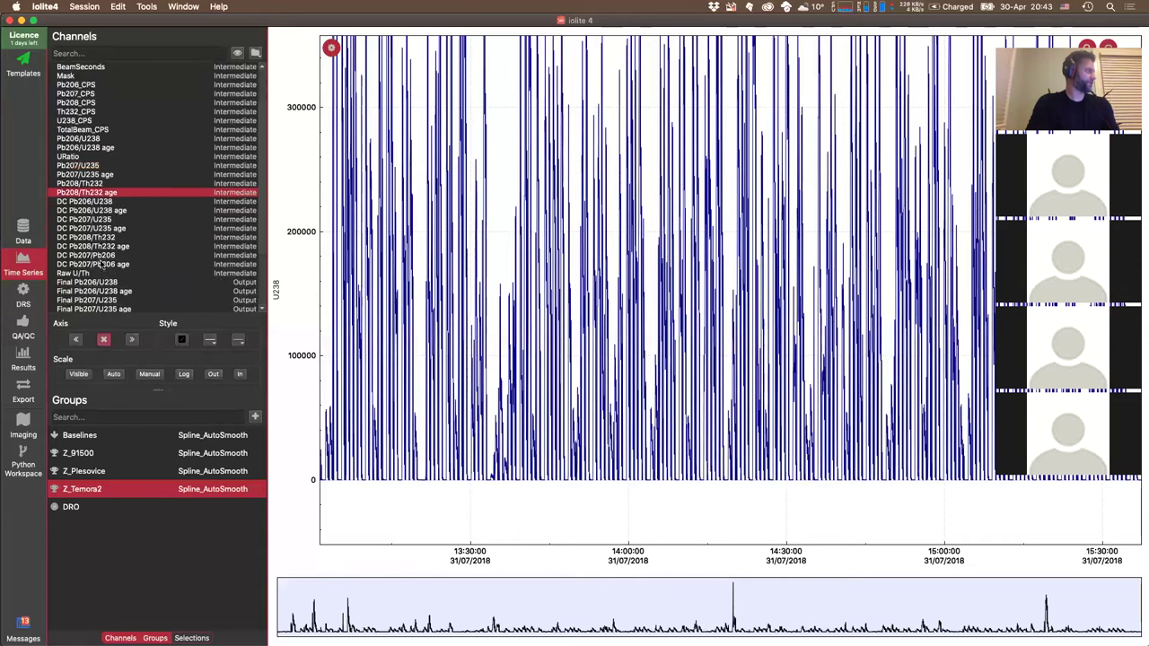
{"action": "left_click", "coordinate": [92, 203]}
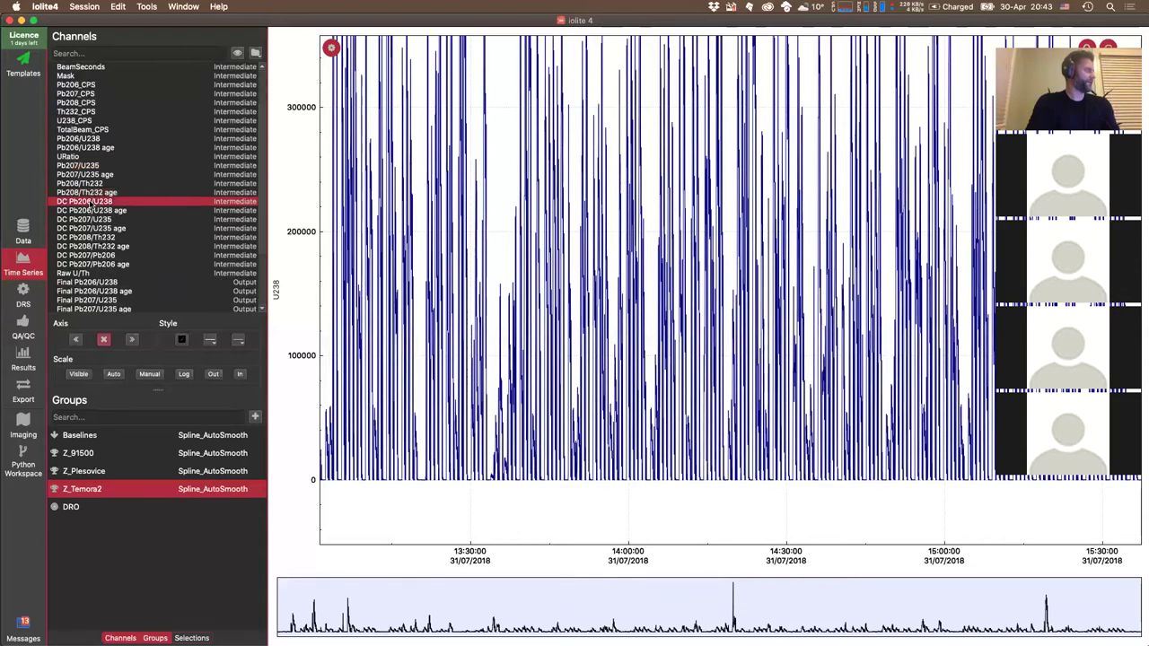
{"action": "left_click", "coordinate": [98, 265]}
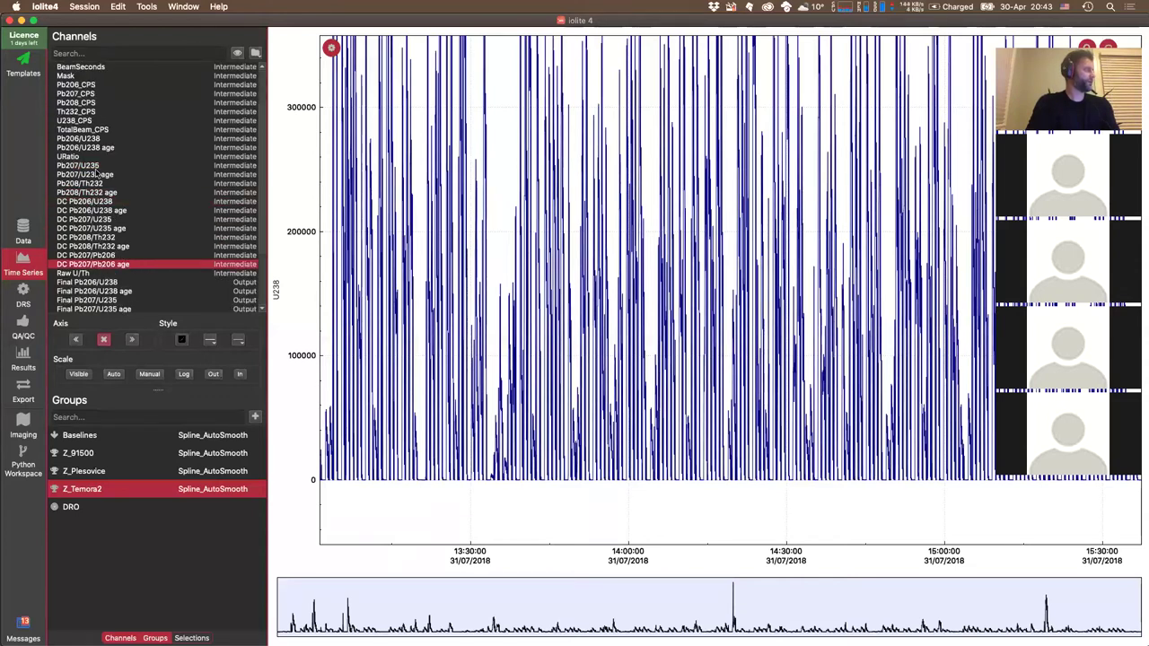
{"action": "scroll", "coordinate": [139, 252], "scroll_direction": "down", "scroll_amount": 3}
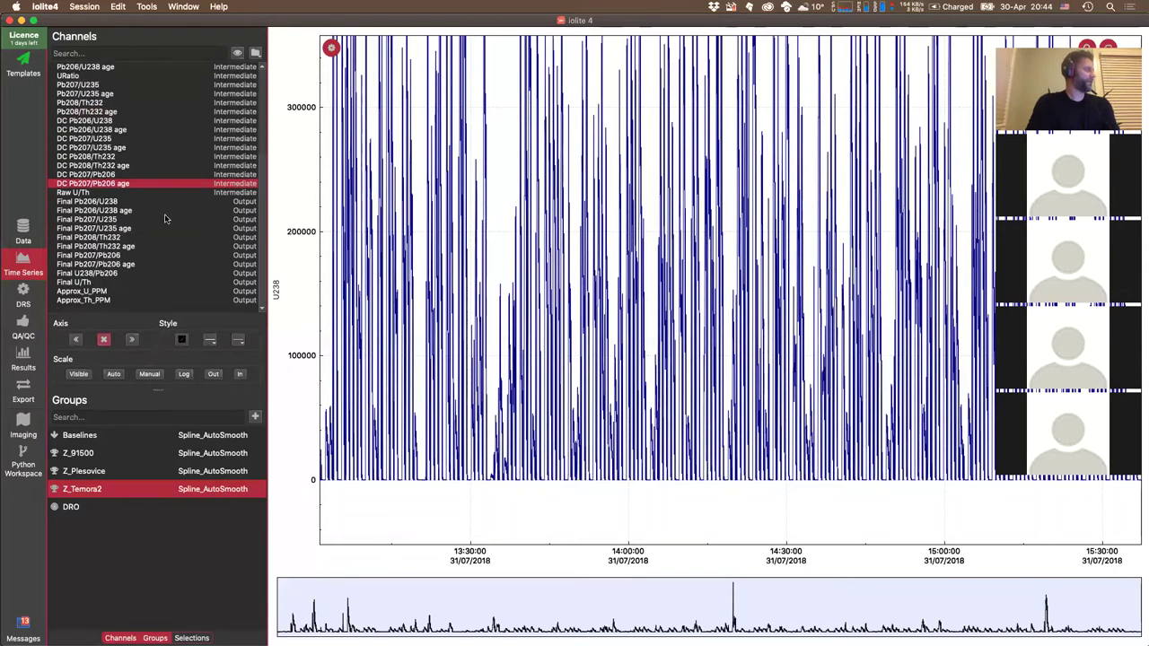
{"action": "left_click", "coordinate": [103, 203]}
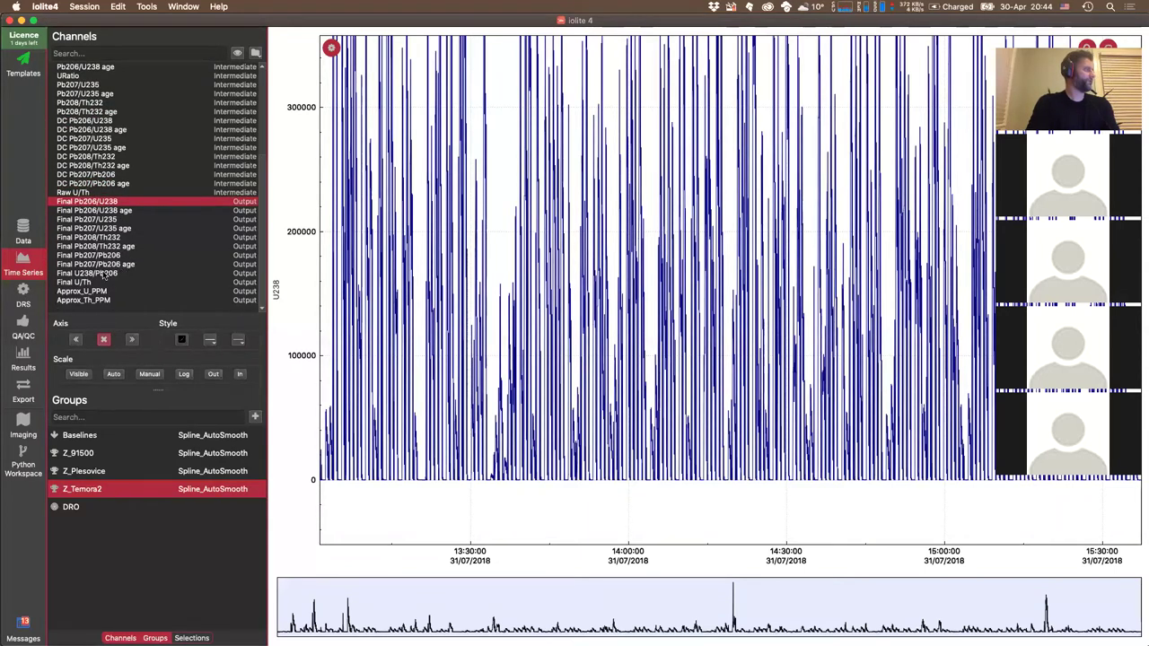
{"action": "left_click", "coordinate": [105, 274]}
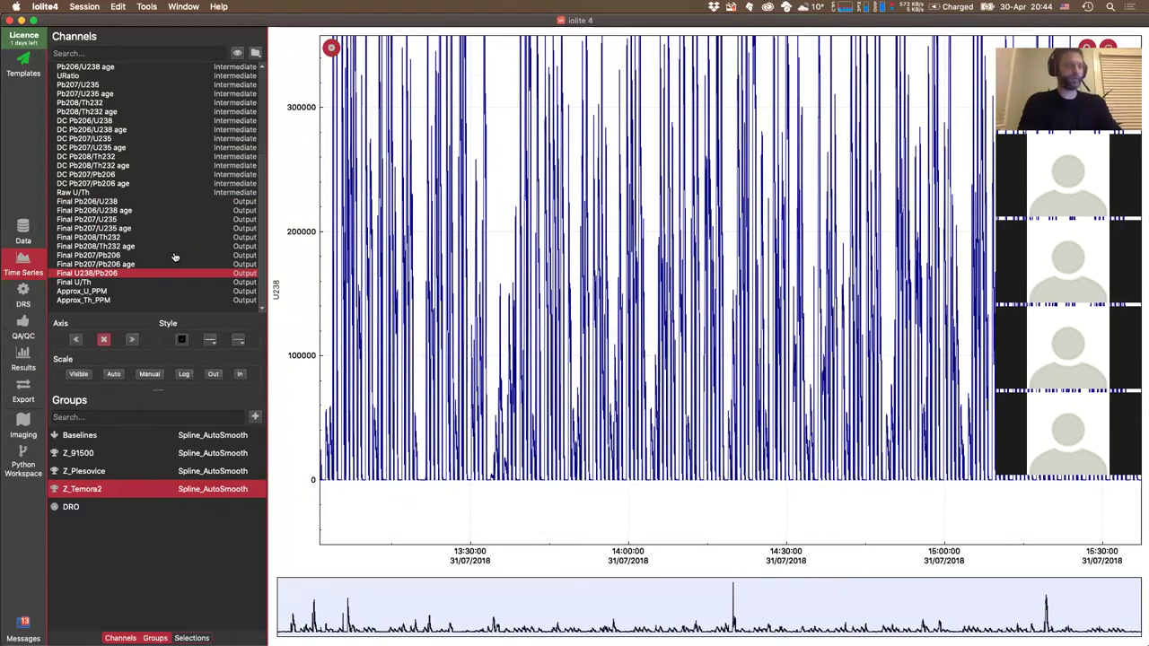
- Switch to PowerPoint and open slide 35, "A note about fit models and goodness of fit parameters"
{"action": "key", "text": "super+Tab"}
{"action": "scroll", "coordinate": [131, 434], "scroll_direction": "down", "scroll_amount": 1}
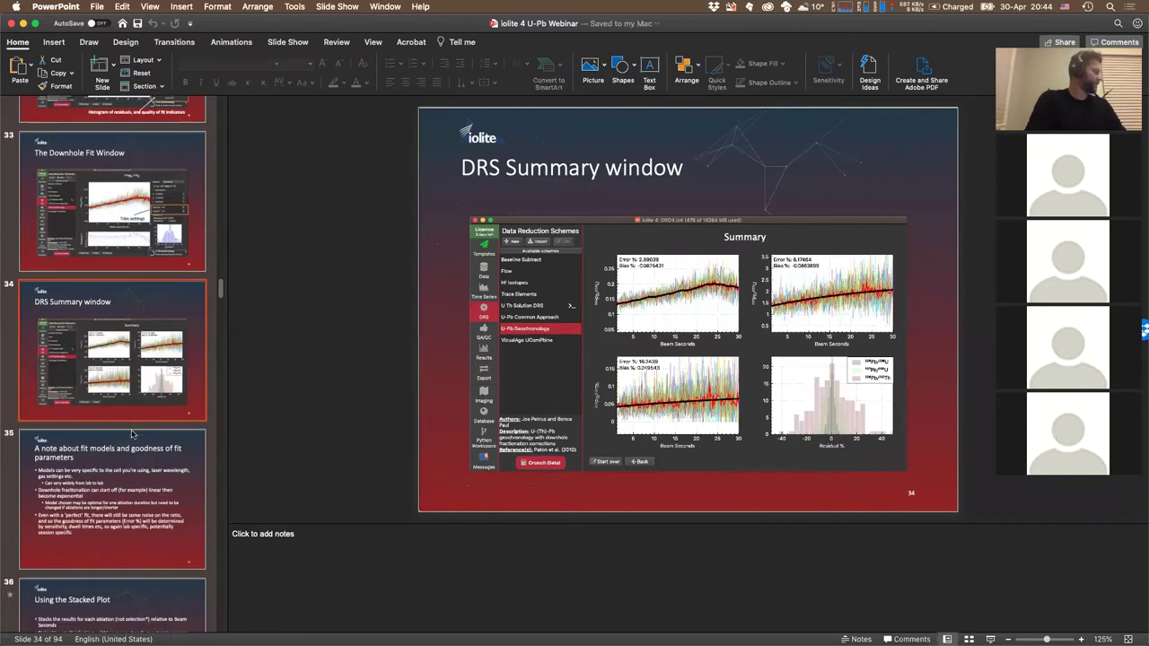
{"action": "left_click", "coordinate": [105, 477]}
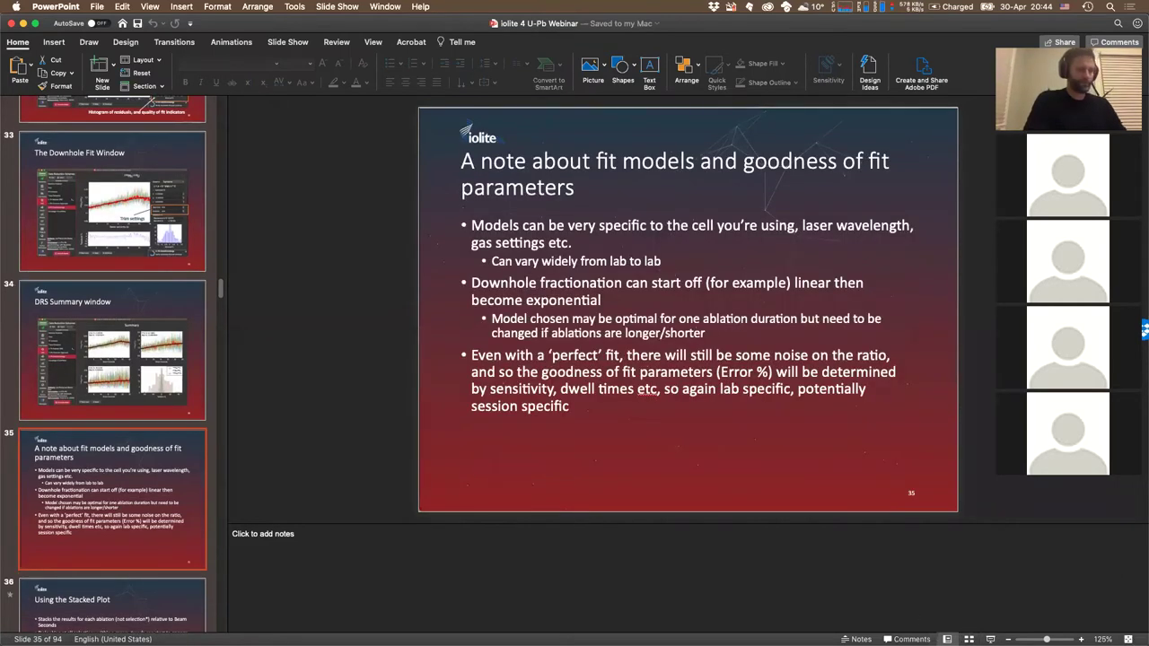
{"action": "left_click", "coordinate": [1005, 629]}
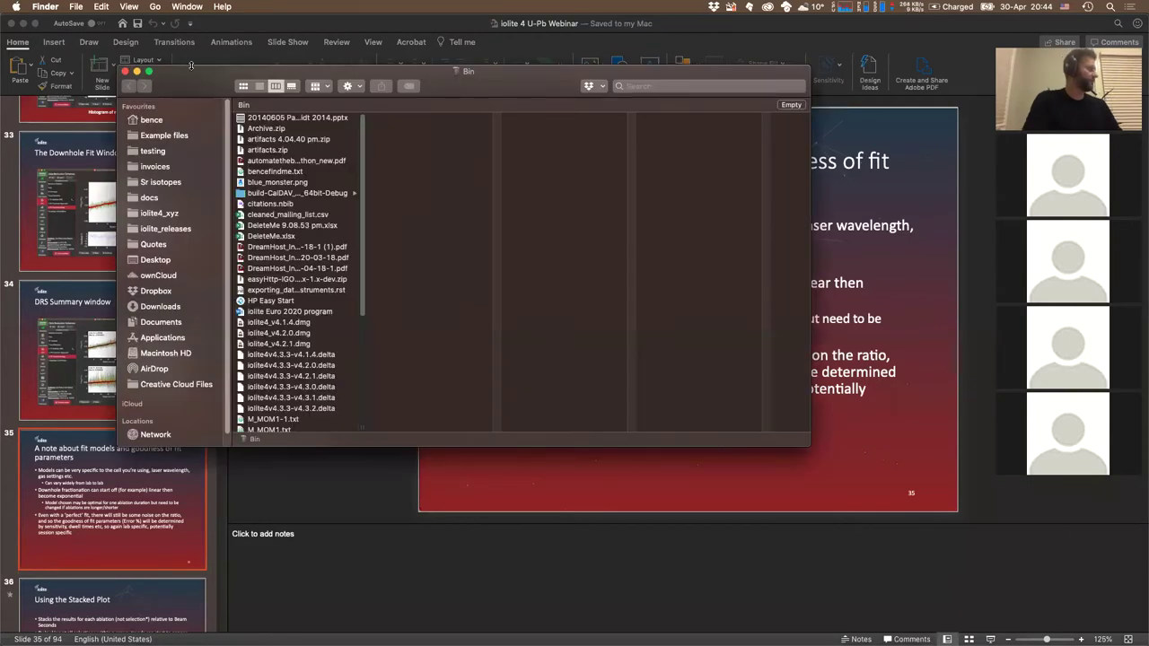
{"action": "left_click", "coordinate": [125, 72]}
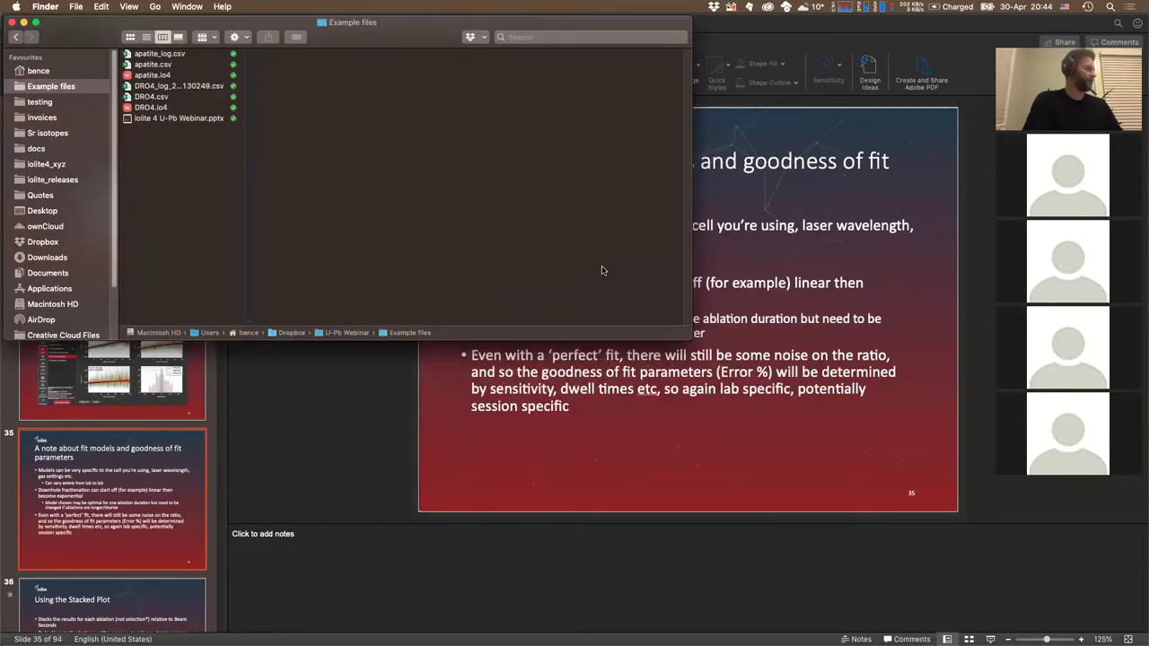
{"action": "left_click", "coordinate": [811, 319]}
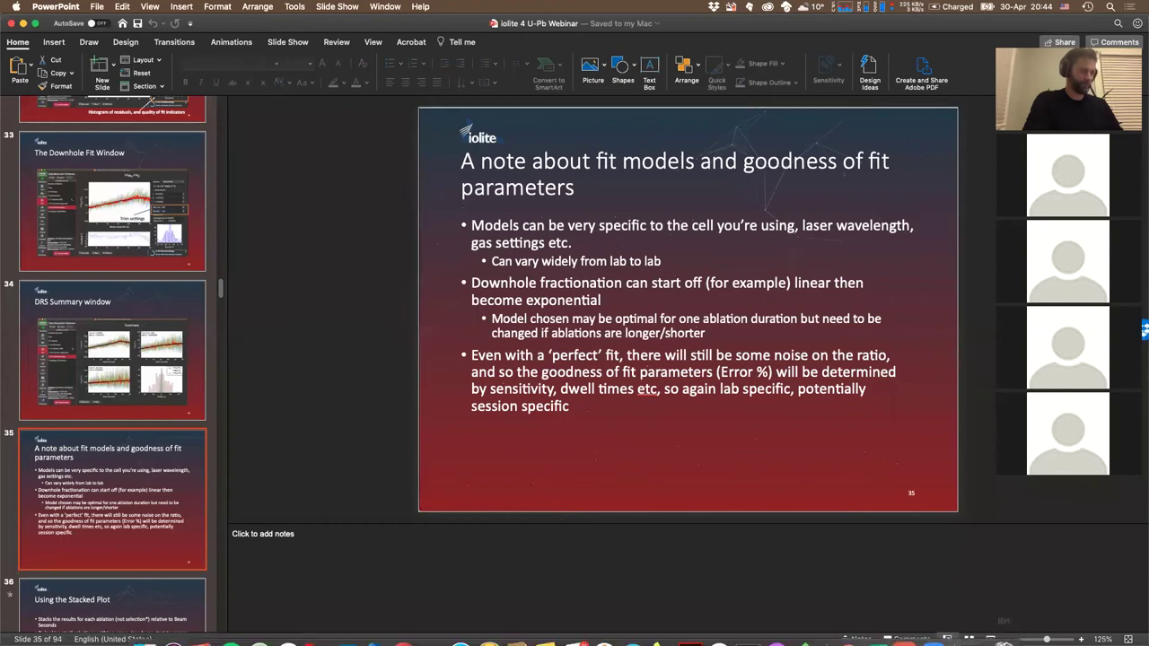
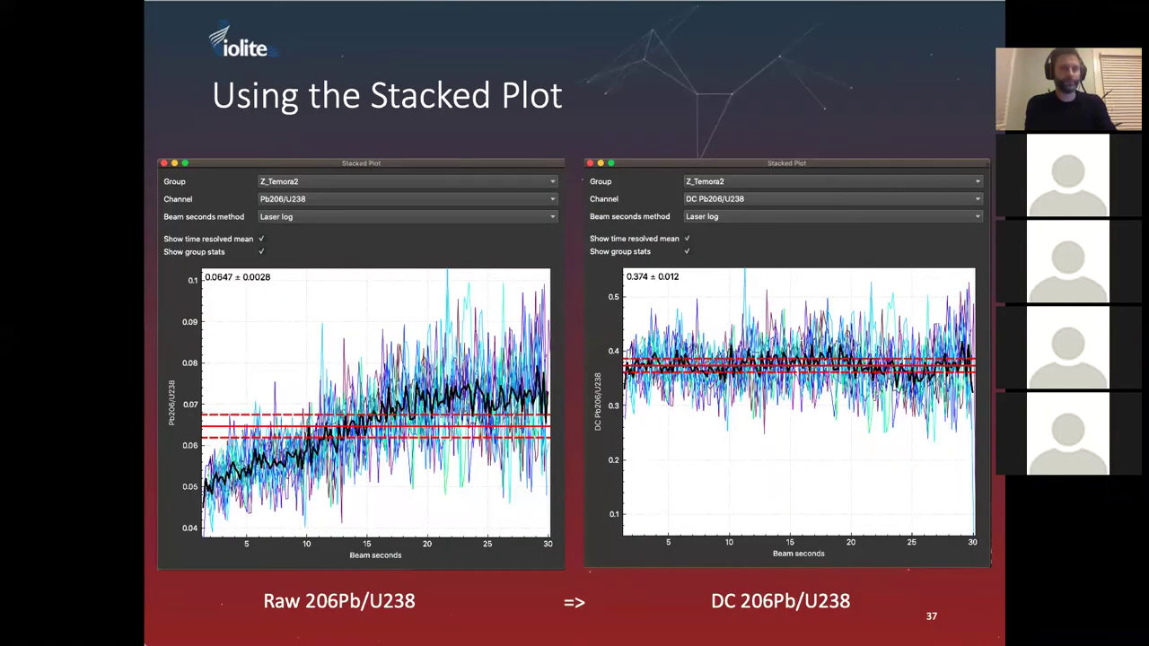
- Exit the slide show, switch back to iolite and open the Stacked Plot tool
{"action": "key", "text": "Escape"}
{"action": "key", "text": "super+Tab"}
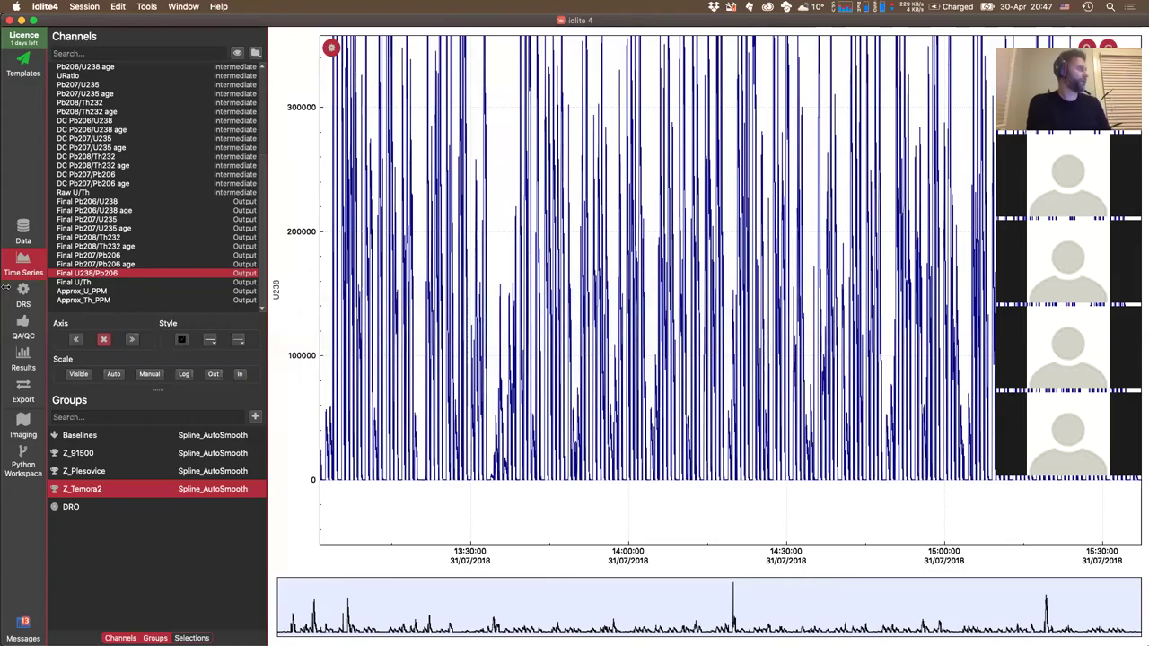
{"action": "left_click", "coordinate": [137, 6]}
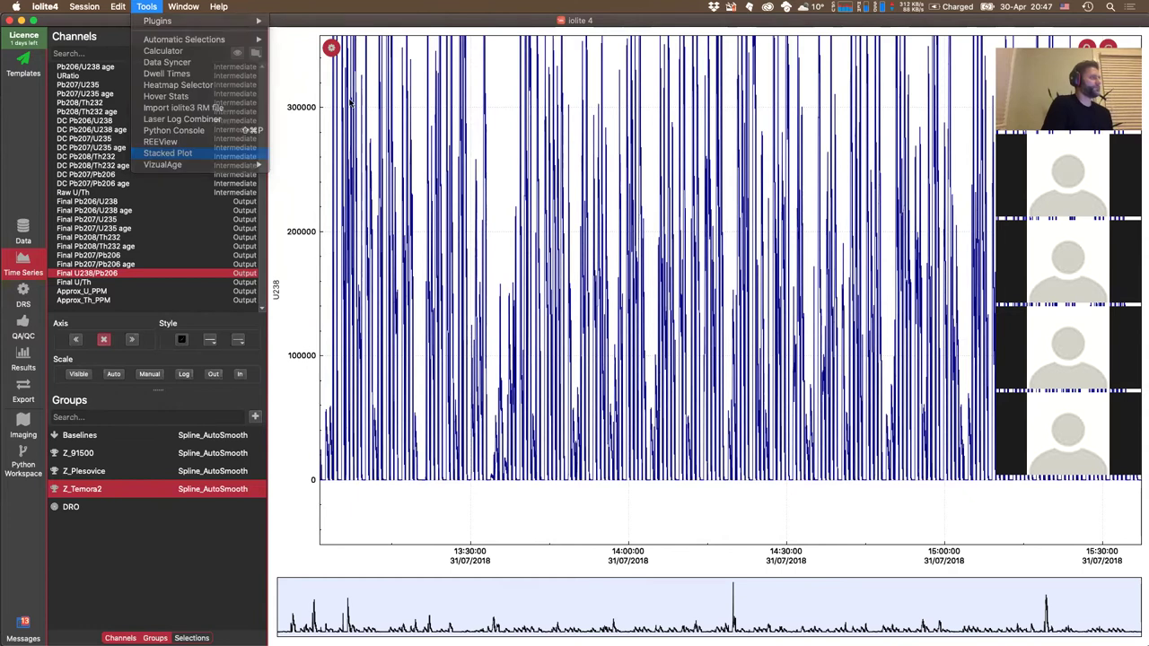
{"action": "left_click", "coordinate": [163, 154]}
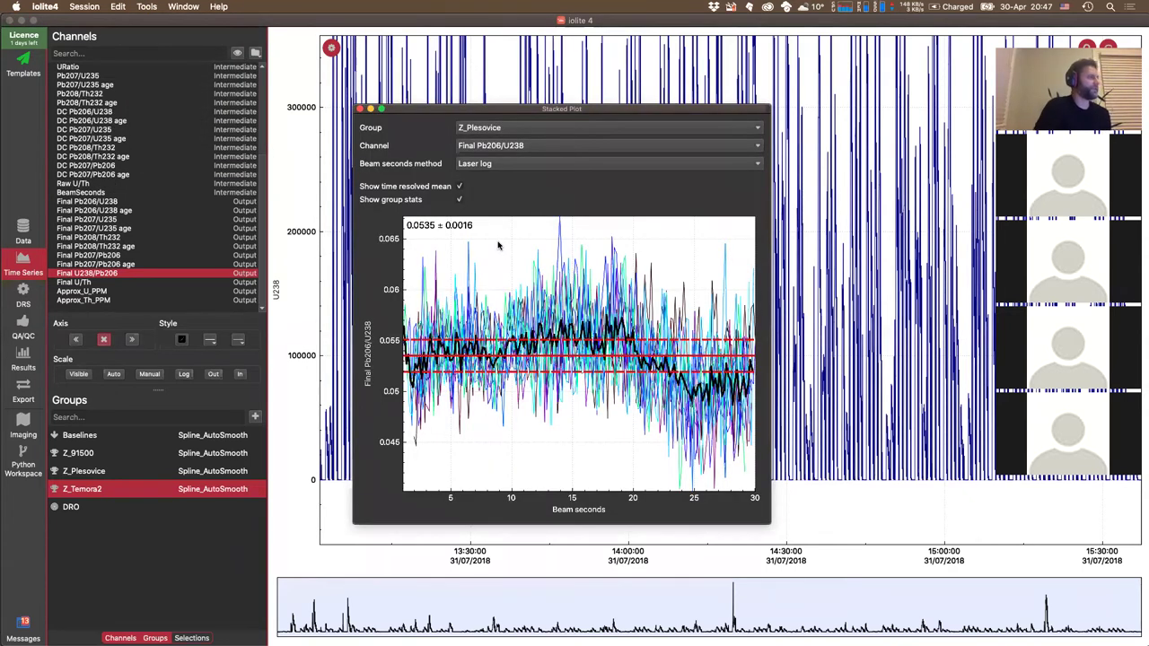
- Set the stacked plot to the Z_Temora2 group and display its intermediate Pb206/U238 channel
{"action": "left_click", "coordinate": [482, 132]}
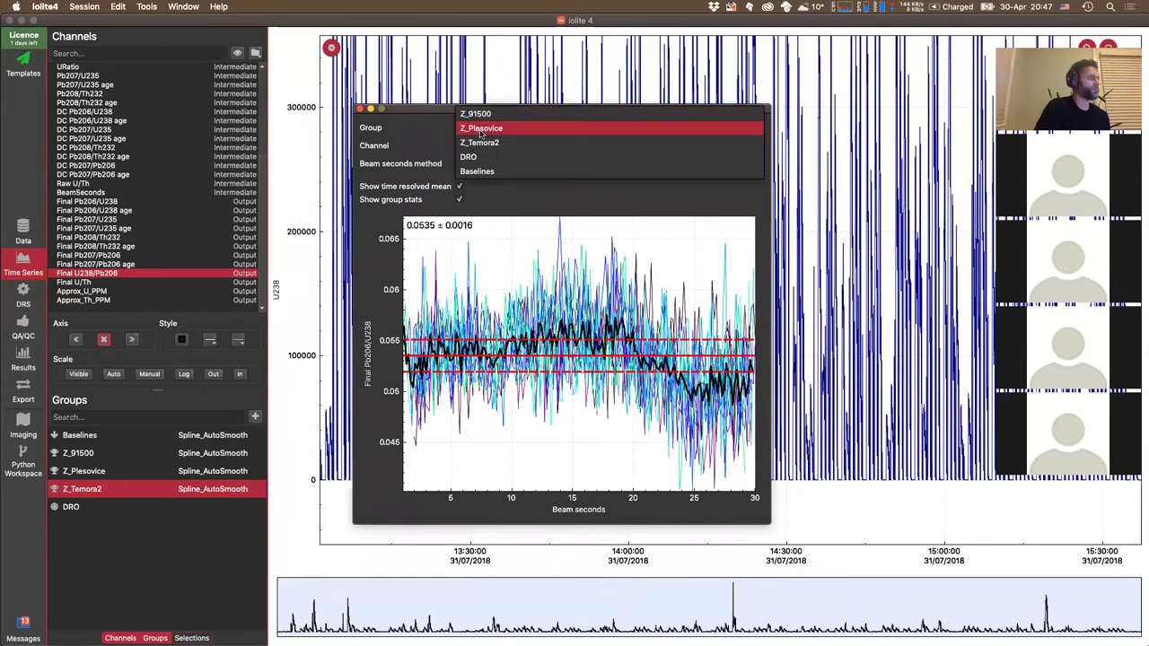
{"action": "left_click", "coordinate": [498, 149]}
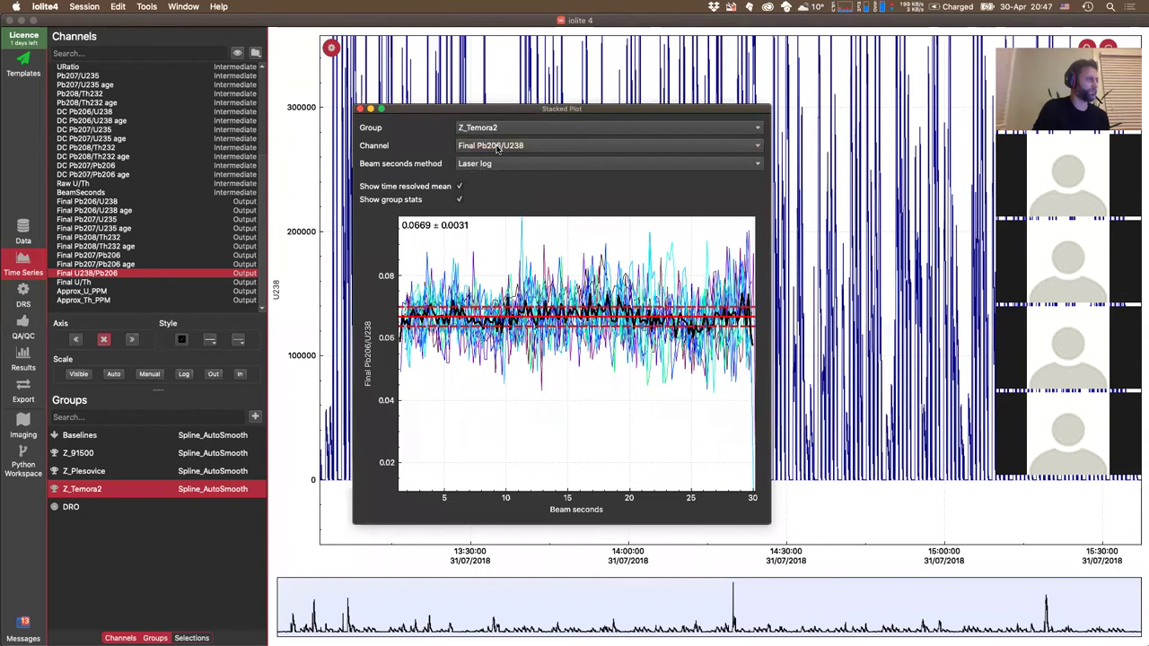
{"action": "left_click", "coordinate": [496, 147]}
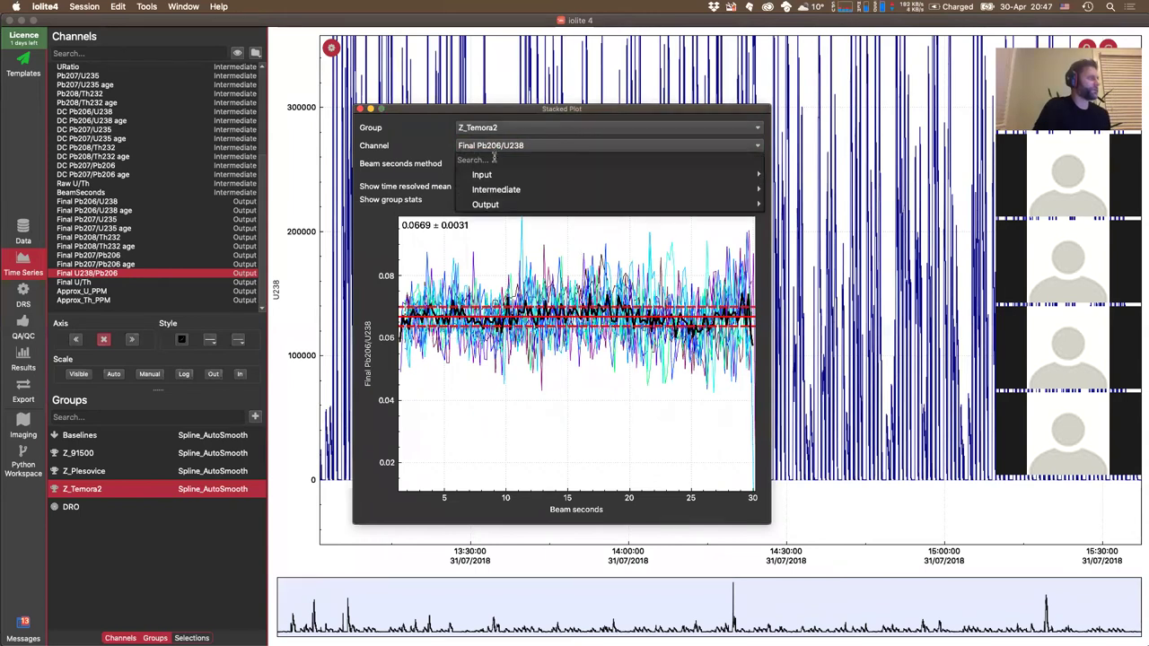
{"action": "mouse_move", "coordinate": [728, 175]}
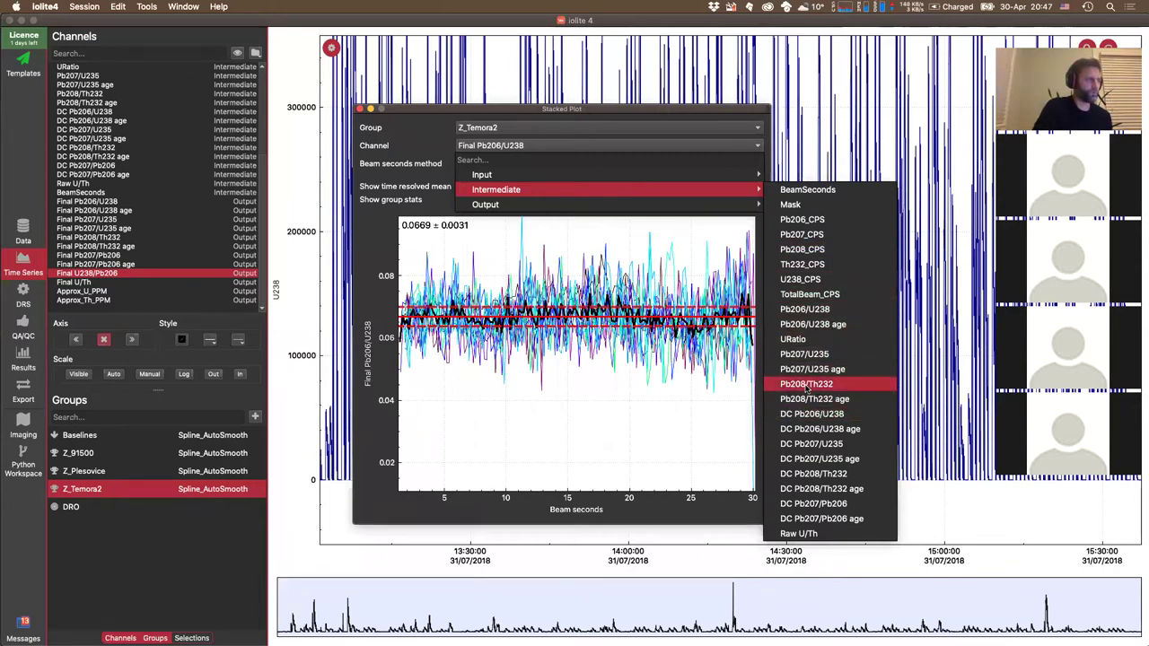
{"action": "left_click", "coordinate": [795, 310]}
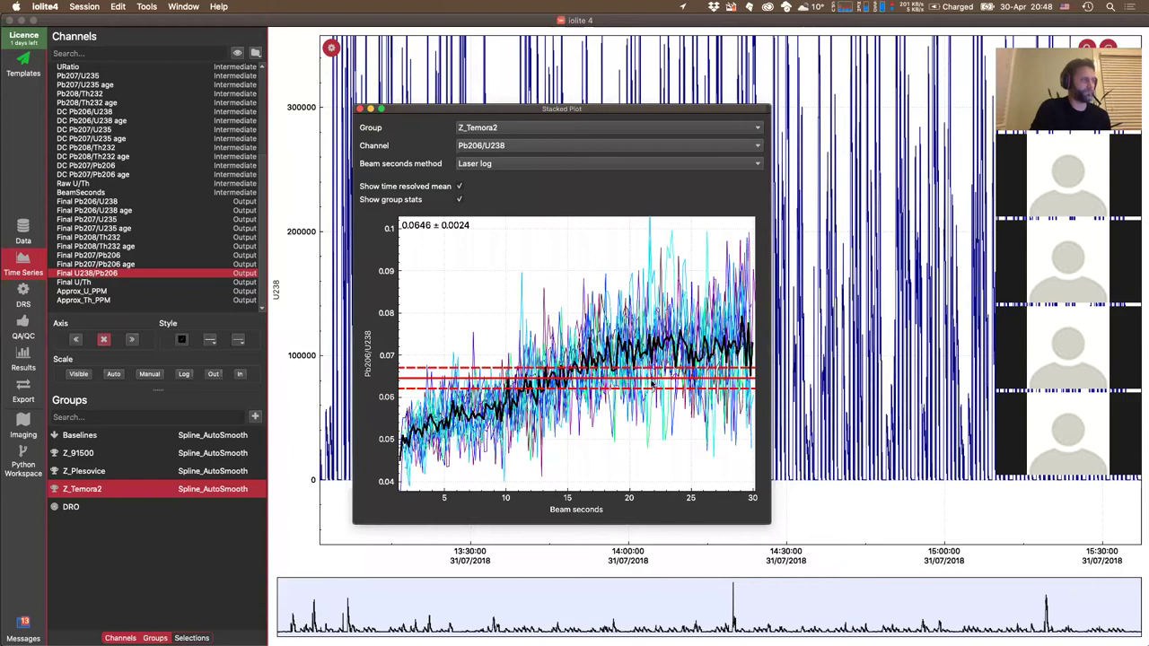
- Change the stacked plot's channel to the intermediate downhole-corrected ratio DC Pb206/U238
{"action": "left_click", "coordinate": [551, 149]}
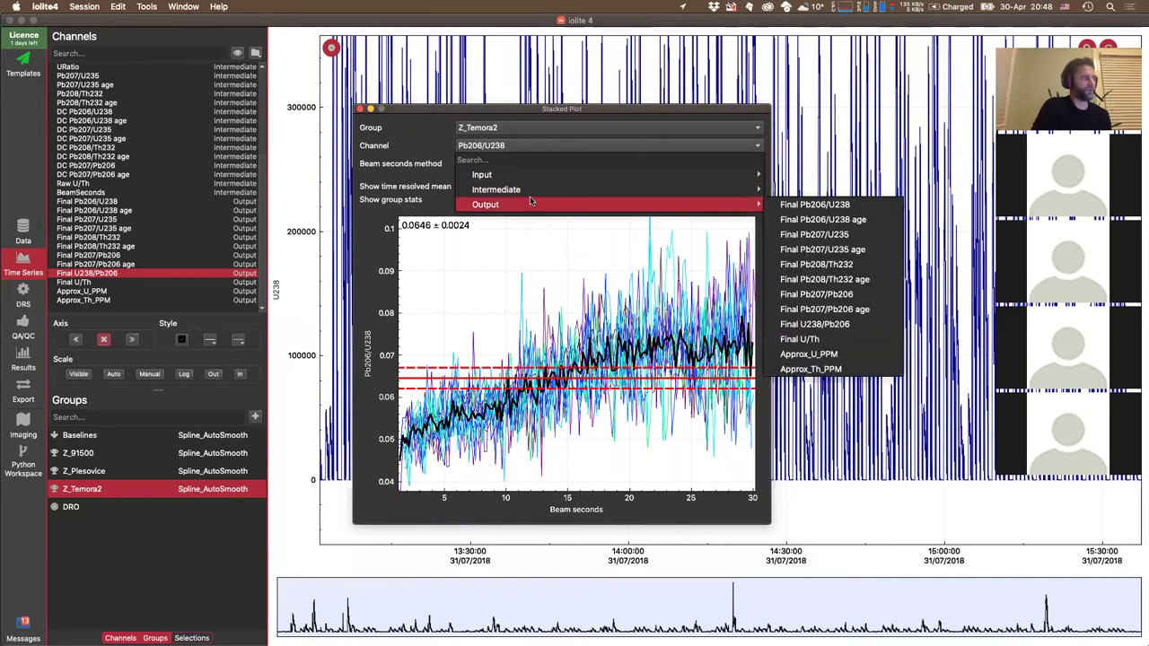
{"action": "mouse_move", "coordinate": [667, 194]}
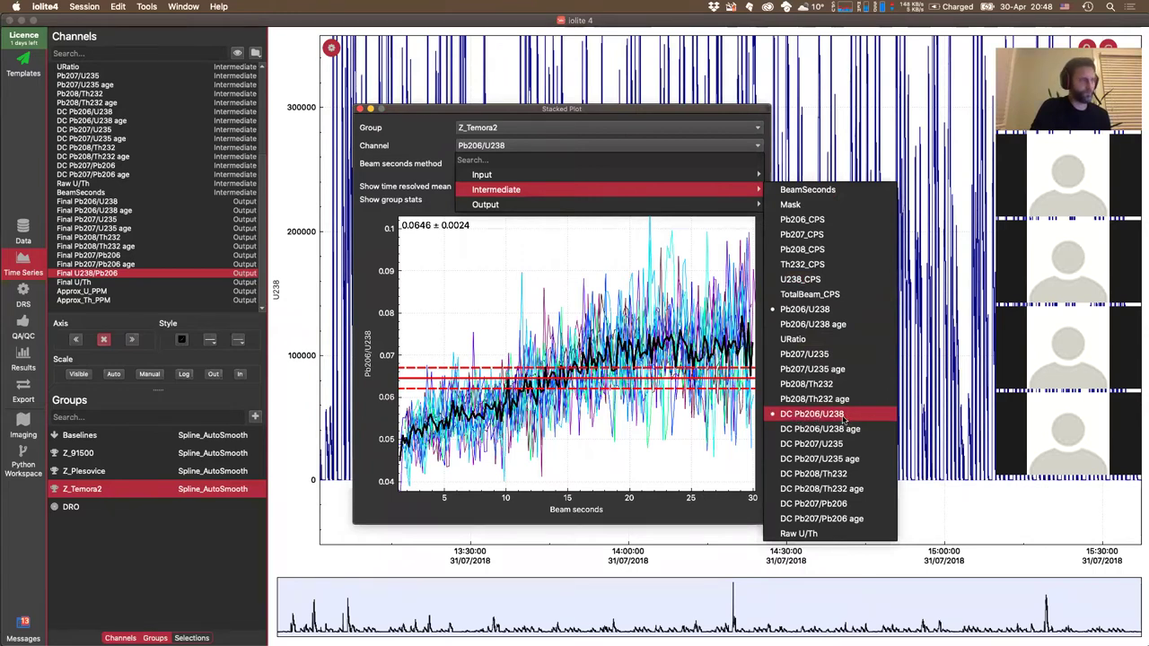
{"action": "left_click", "coordinate": [846, 418]}
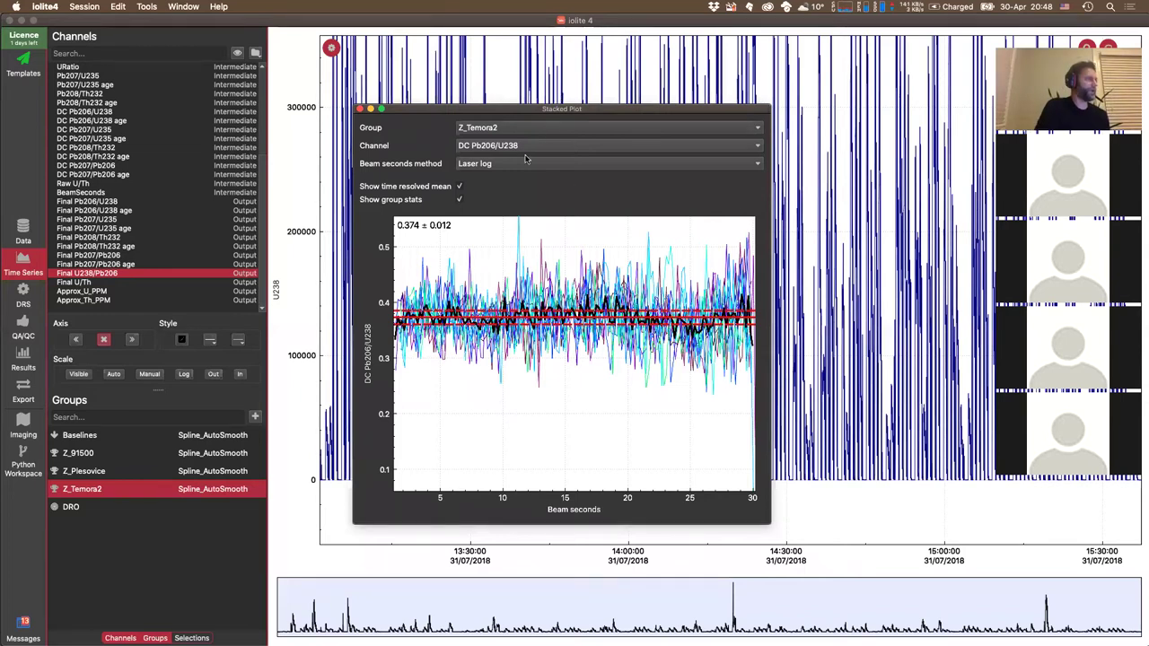
- Hide the time resolved mean in the DC Pb206/U238 stacked plot and show it again
{"action": "left_click", "coordinate": [528, 147]}
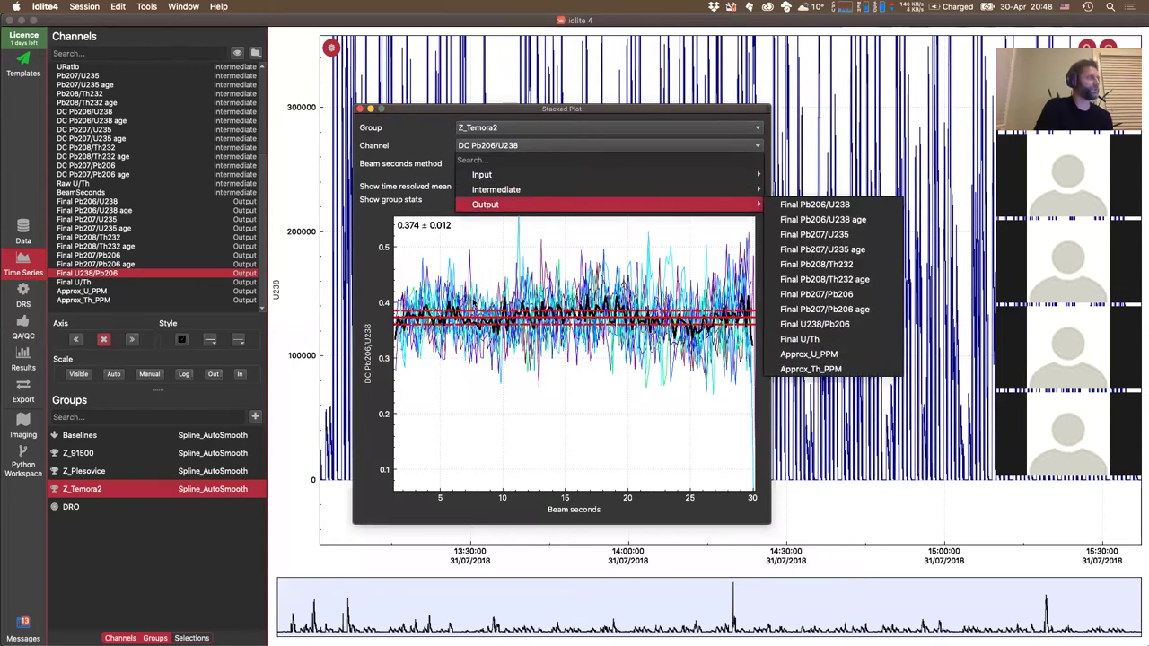
{"action": "left_click", "coordinate": [476, 272]}
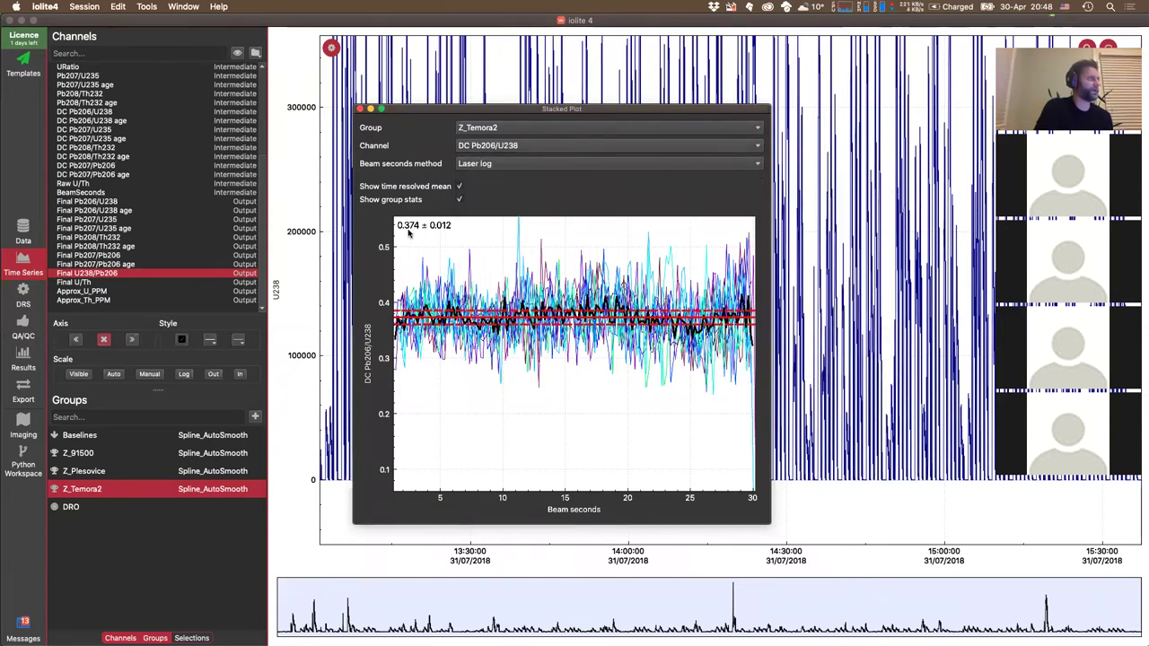
{"action": "left_click", "coordinate": [459, 186]}
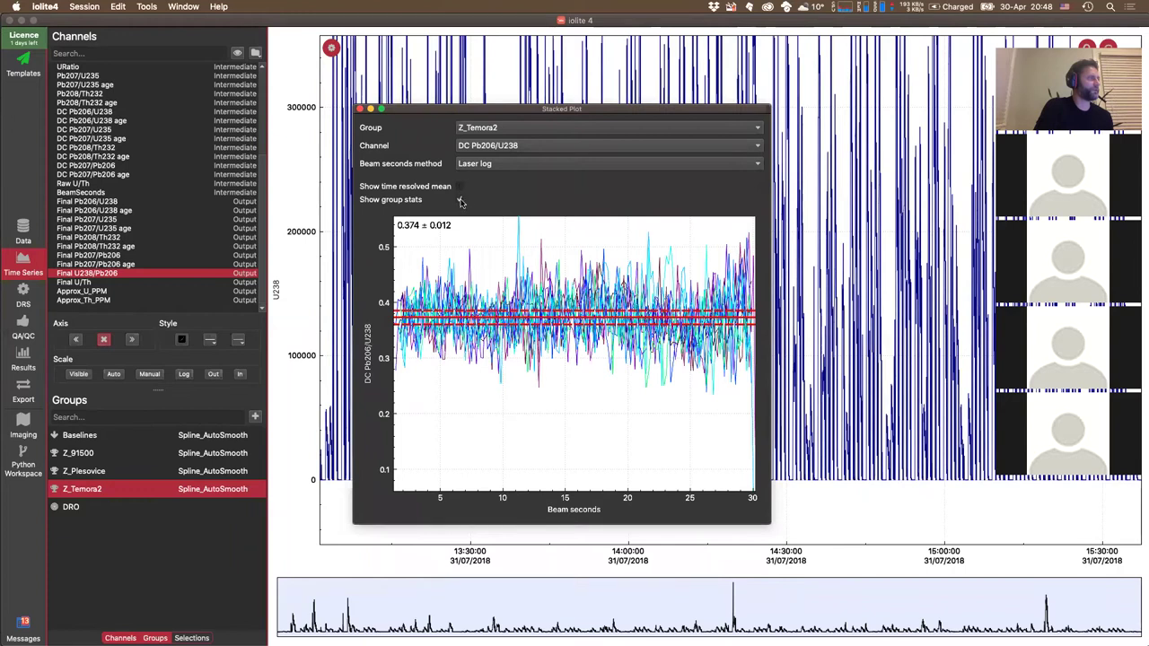
{"action": "left_click", "coordinate": [458, 186]}
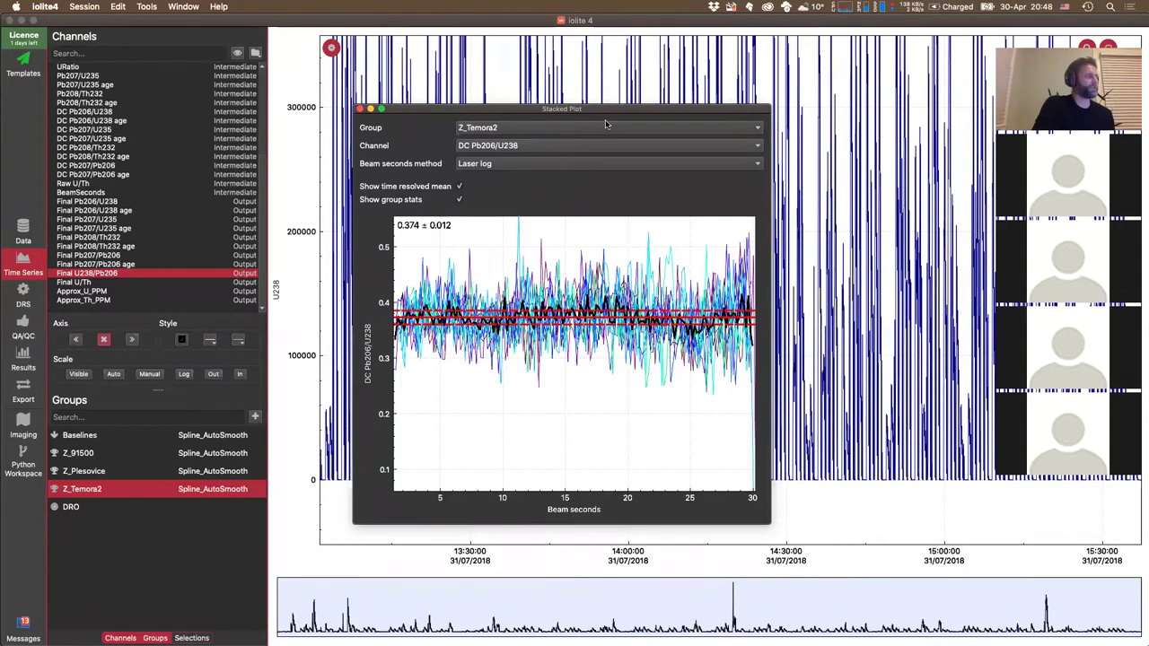
- Display the output channel Final Pb206/U238 in the stacked plot for Z_Temora2
{"action": "left_click", "coordinate": [516, 149]}
{"action": "mouse_move", "coordinate": [718, 205]}
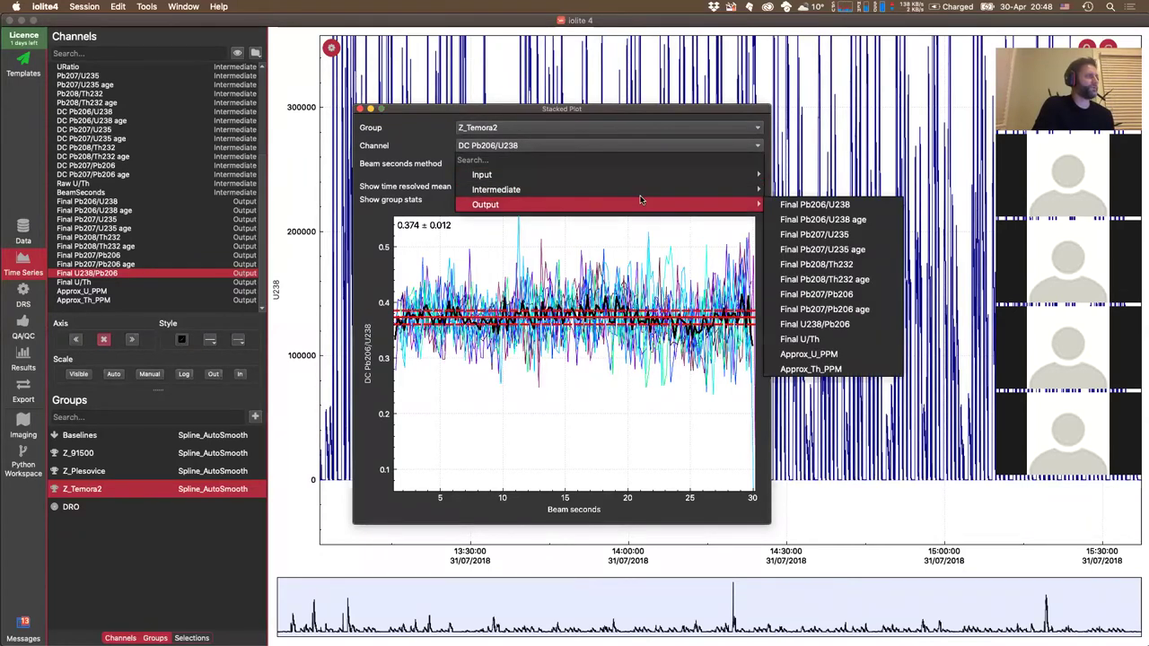
{"action": "left_click", "coordinate": [811, 205]}
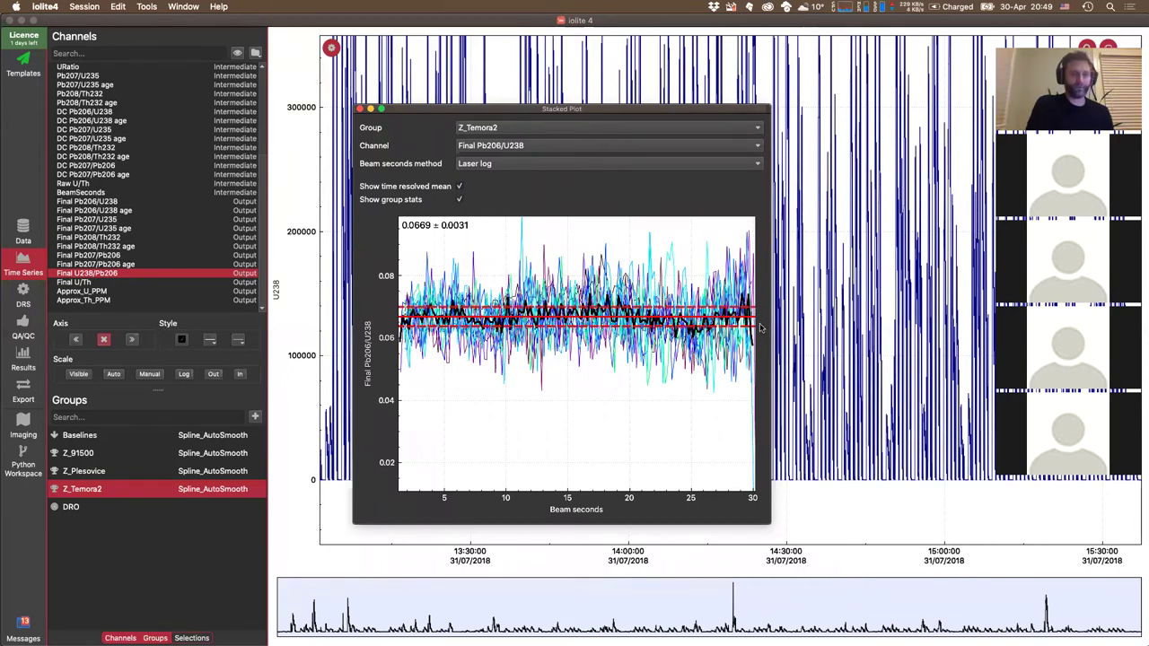
- View the Final Pb206/U238 stacked plot for the Z_Plesovice group, and close the Stacked Plot tool
{"action": "left_click", "coordinate": [516, 129]}
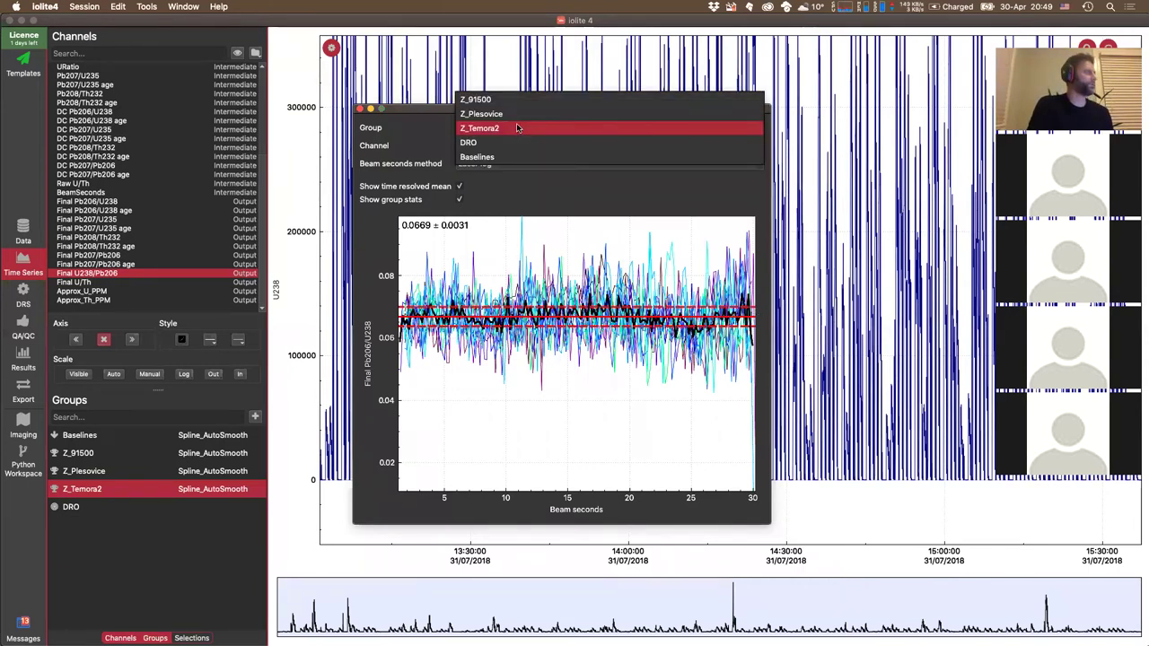
{"action": "left_click", "coordinate": [517, 115]}
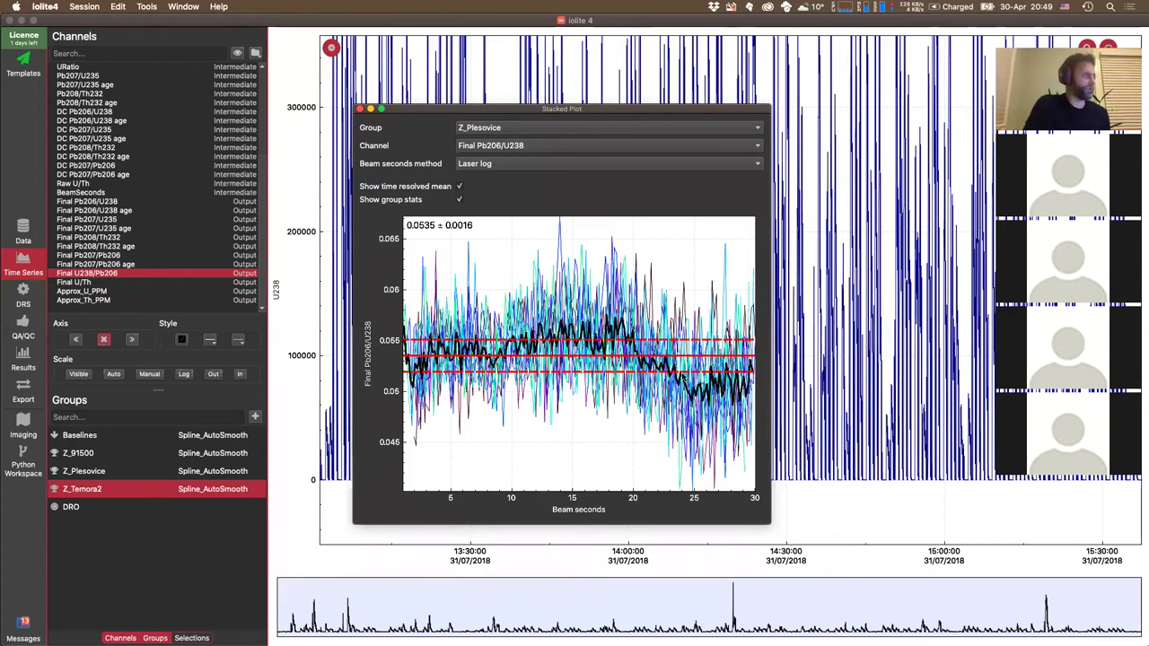
{"action": "left_click", "coordinate": [360, 109]}
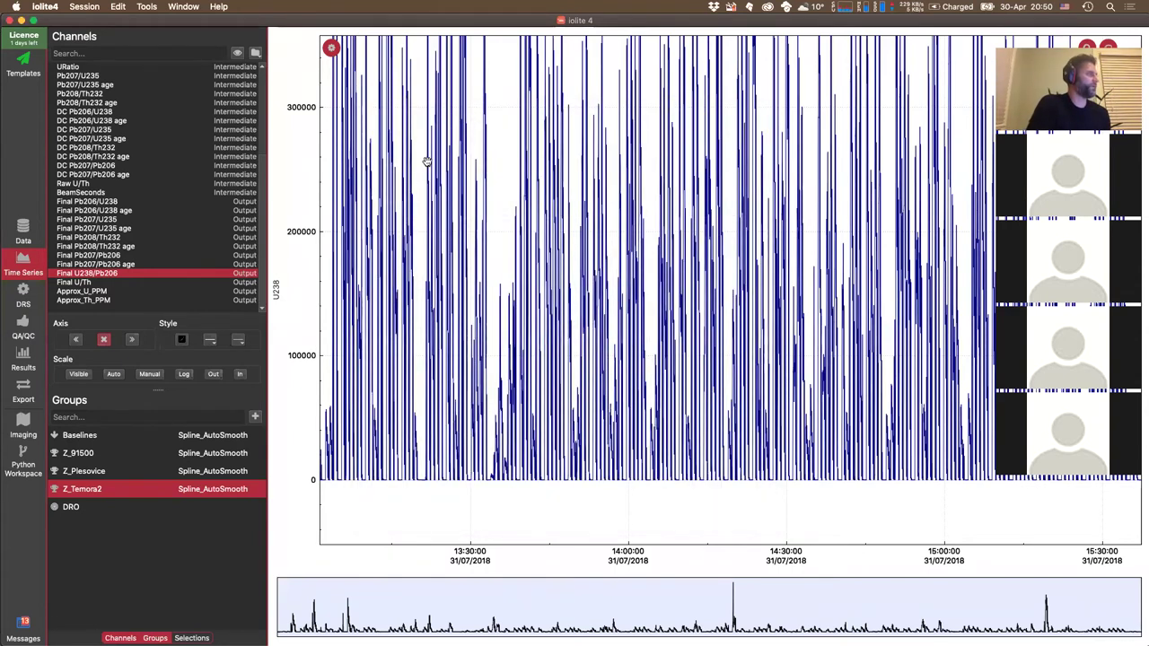
- Check the spot details of the first 91500 sample in the laser log samples, and return to the time series view
{"action": "left_click", "coordinate": [27, 234]}
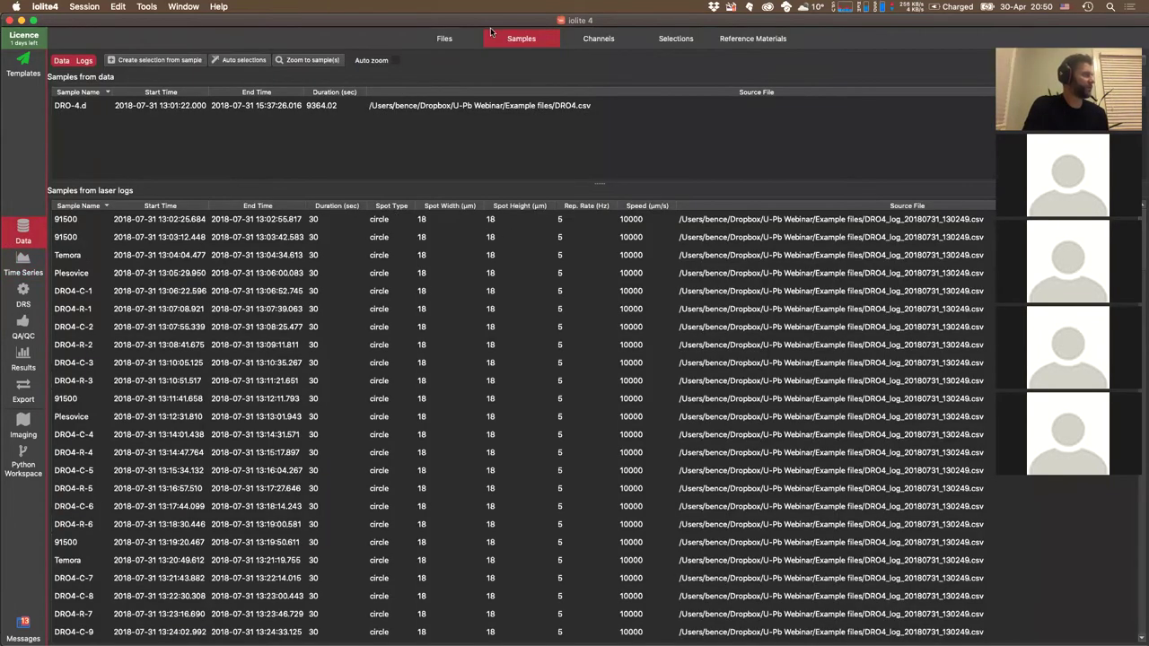
{"action": "left_click", "coordinate": [423, 223]}
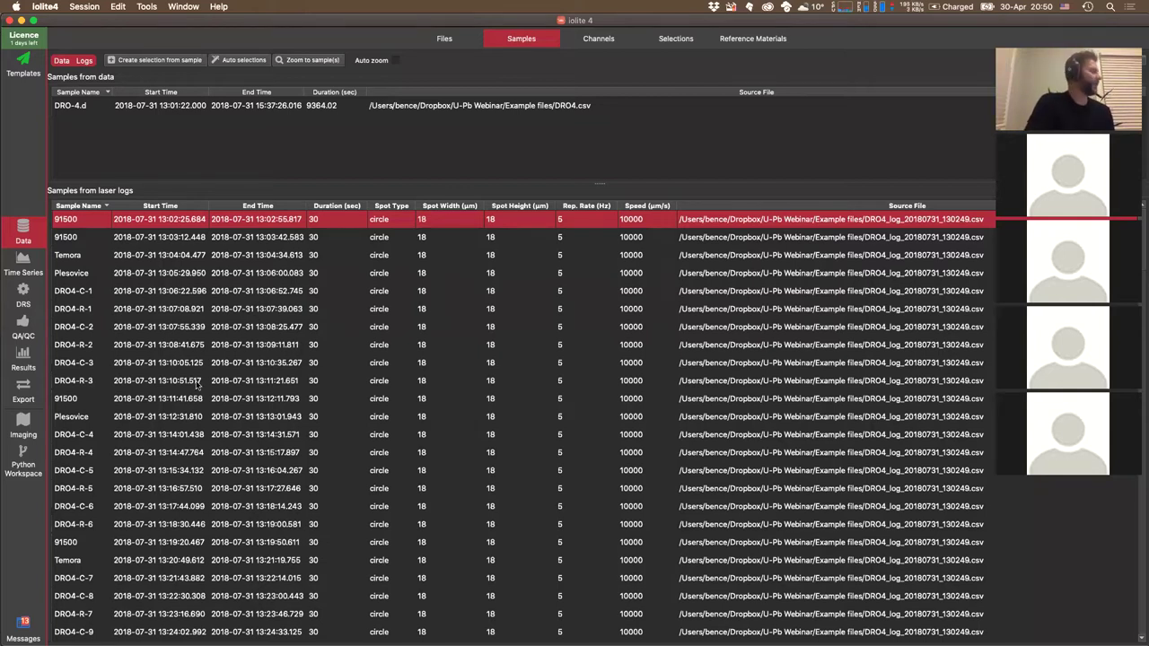
{"action": "left_click", "coordinate": [22, 262]}
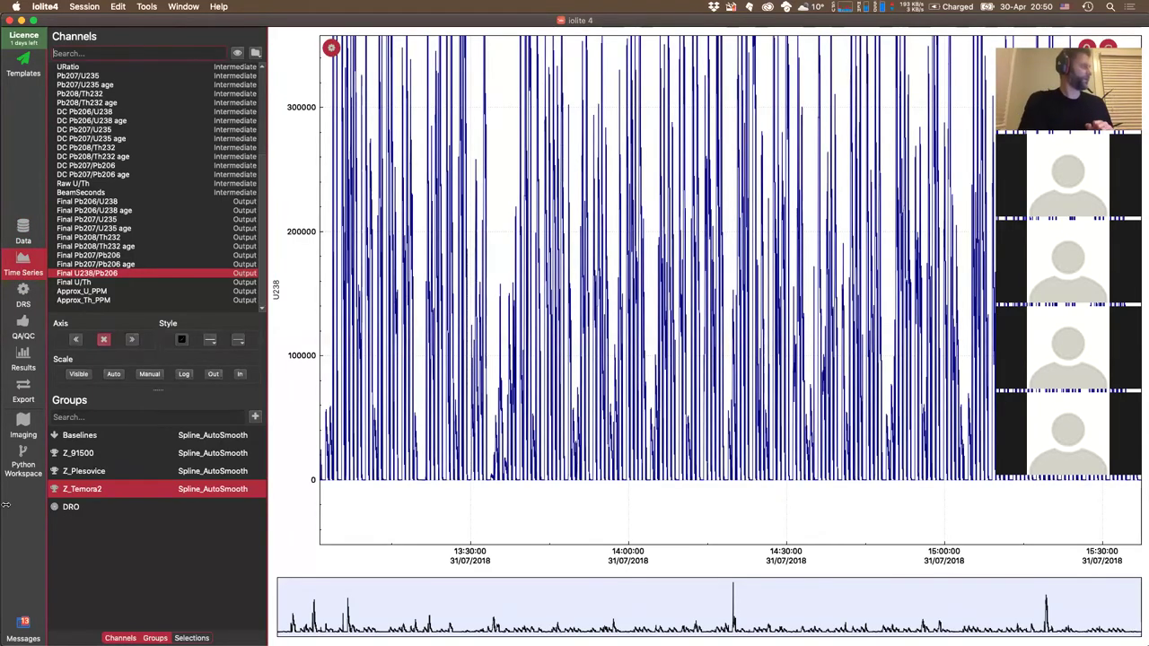
- Switch to PowerPoint and start the slide show from slide 39, "Data QAQC"
{"action": "key", "text": "super+Tab"}
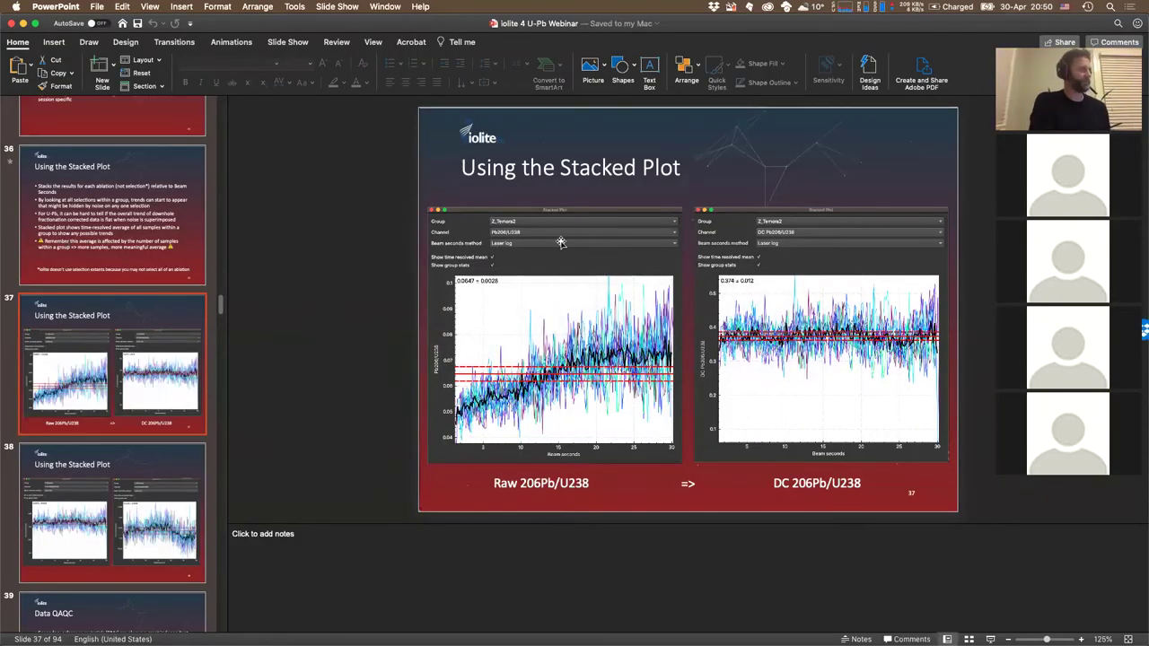
{"action": "left_click", "coordinate": [27, 497]}
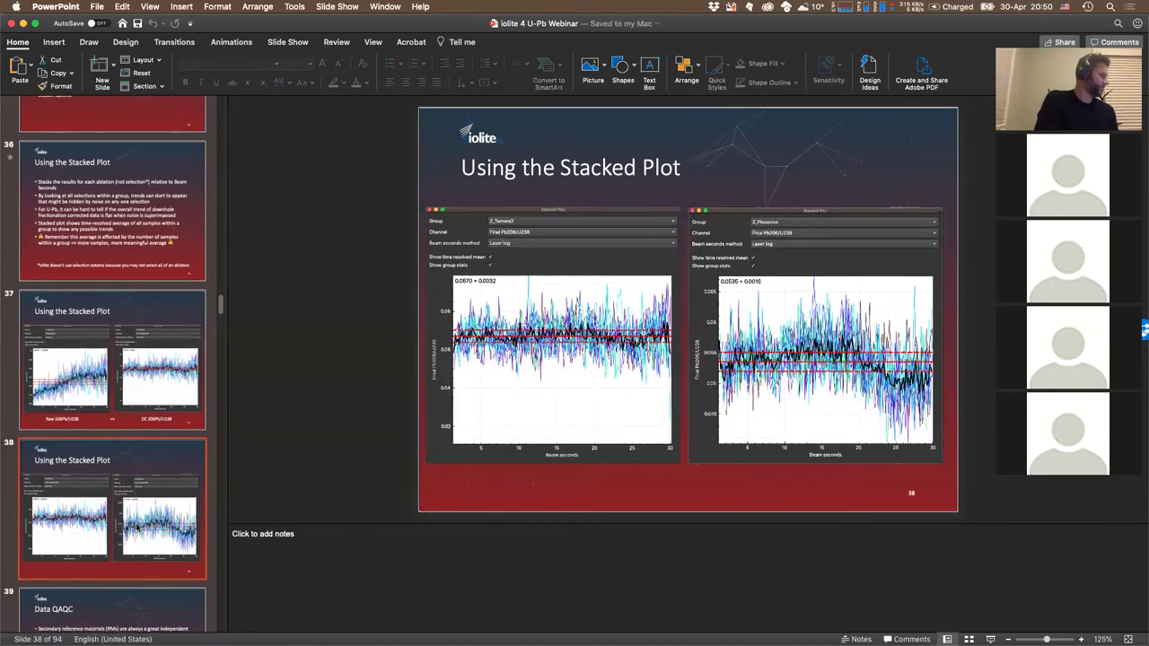
{"action": "scroll", "coordinate": [115, 538], "scroll_direction": "down", "scroll_amount": 2}
{"action": "left_click", "coordinate": [115, 555]}
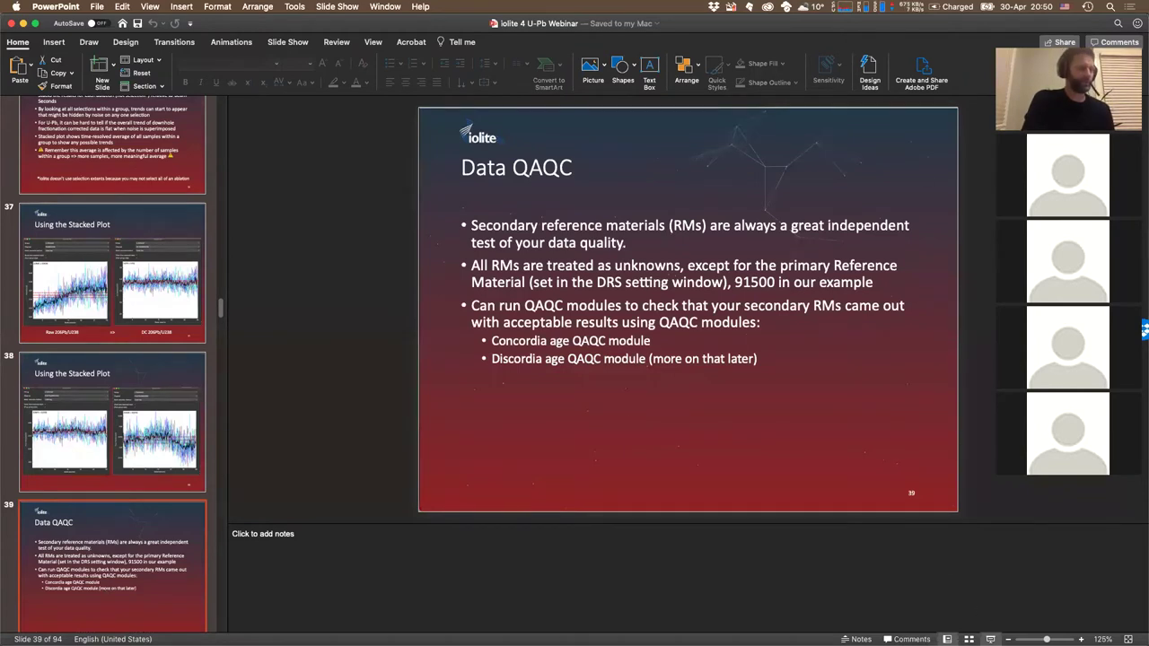
{"action": "key", "text": "super+shift+Return"}
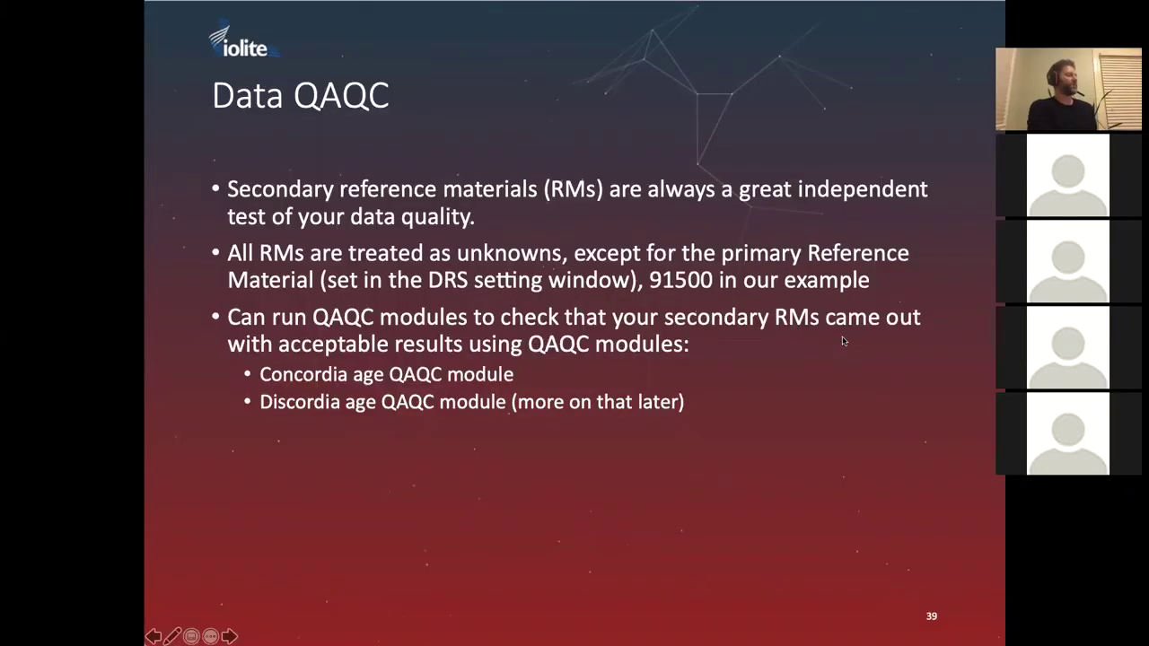
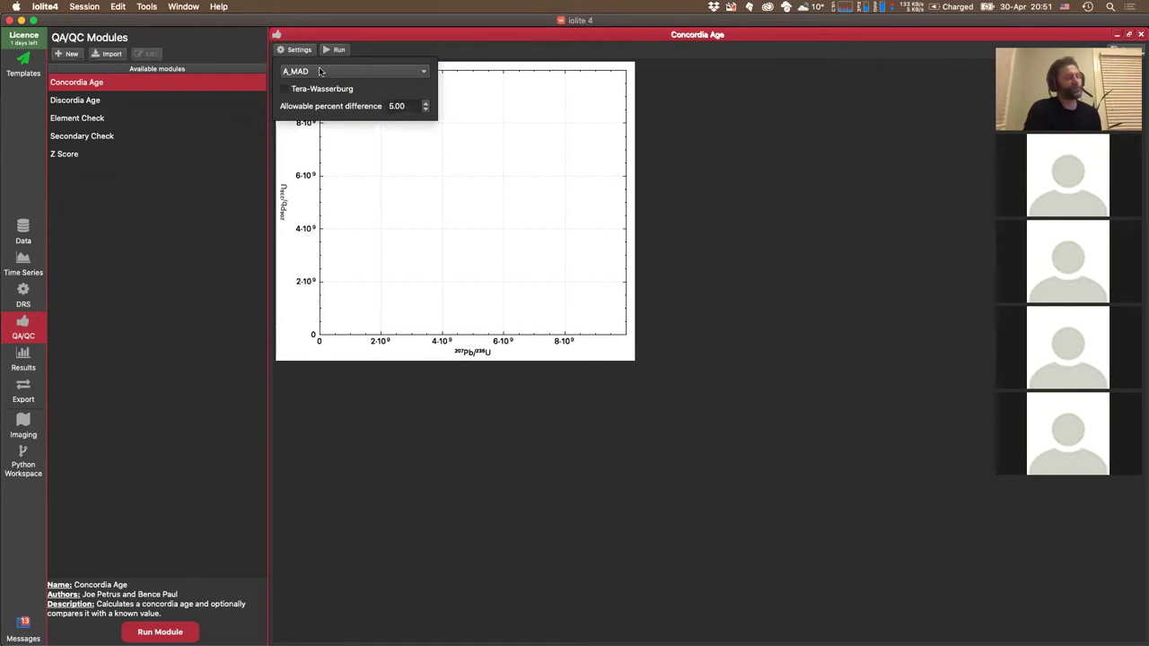
- Run the Concordia Age check on the Z_Plesovice group and close the settings to view the ages
{"action": "left_click", "coordinate": [321, 72]}
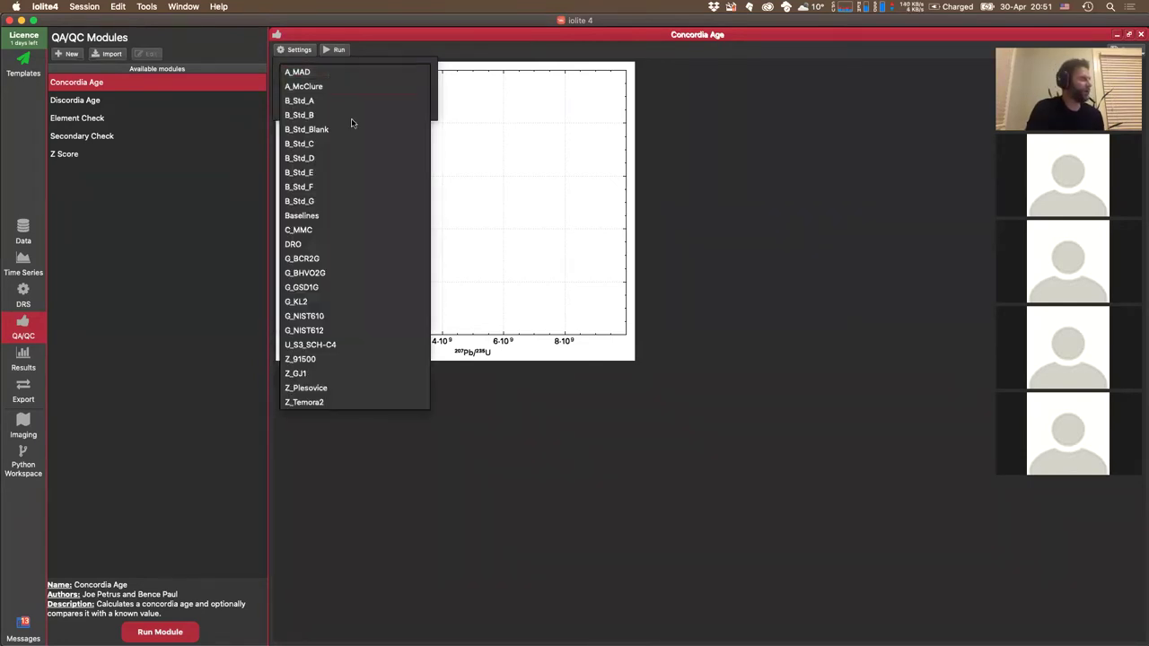
{"action": "left_click", "coordinate": [303, 388]}
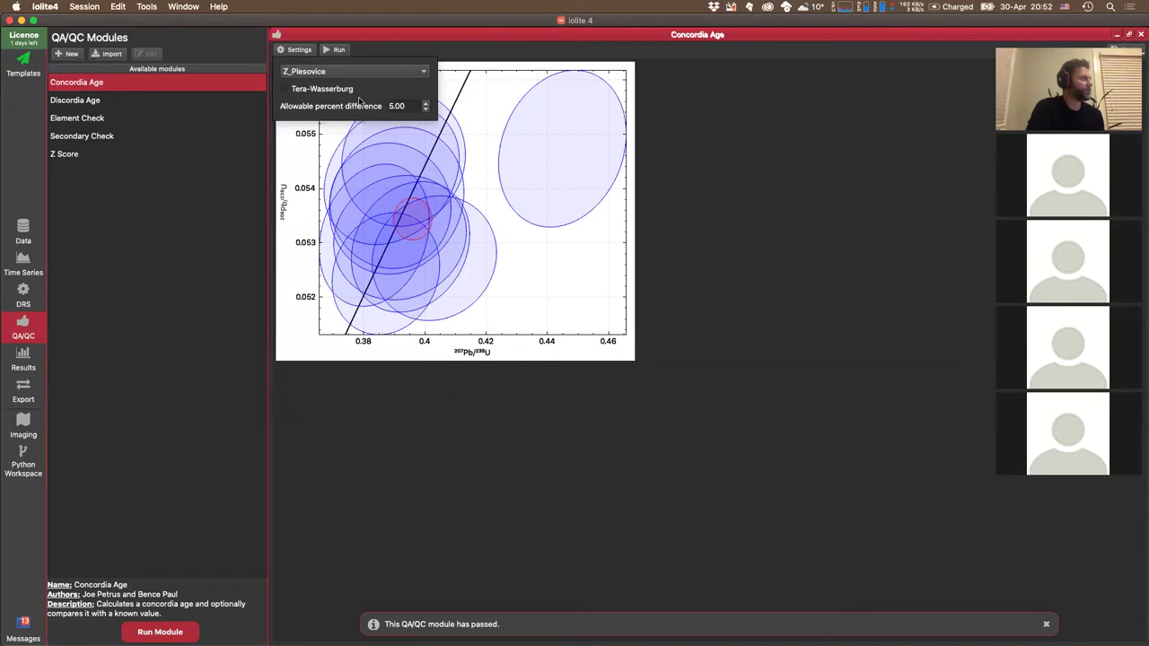
{"action": "left_click", "coordinate": [507, 89]}
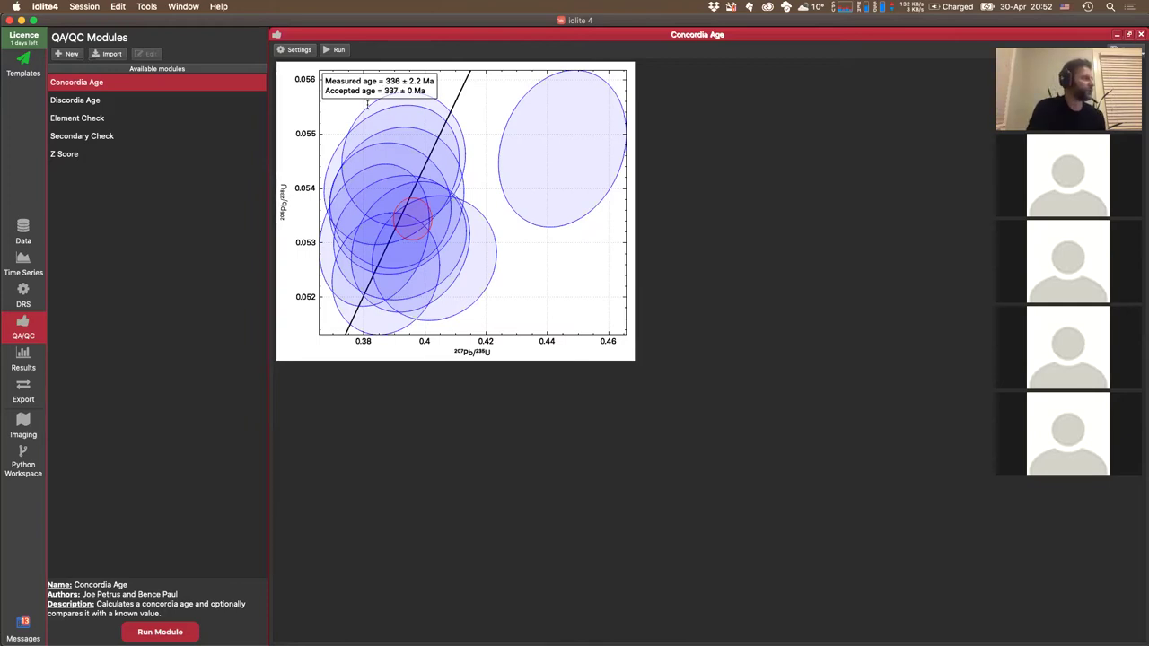
- Change the Concordia Age check's group to Z_Temora2 and close the settings to view its ages
{"action": "left_click", "coordinate": [295, 52]}
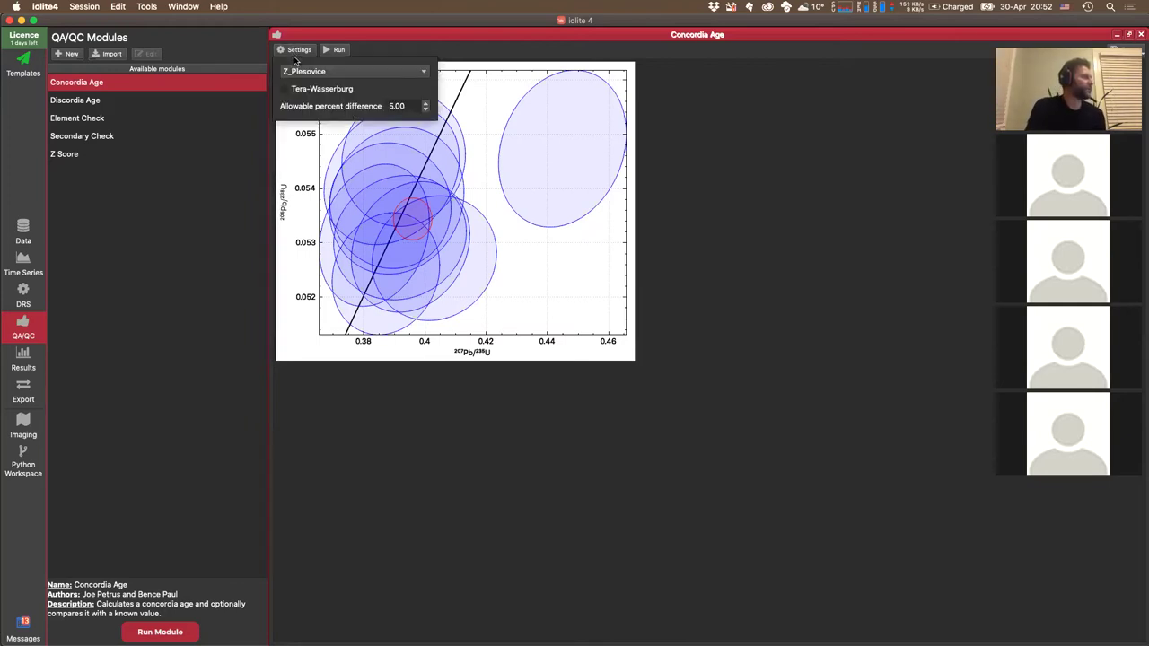
{"action": "left_click", "coordinate": [299, 71]}
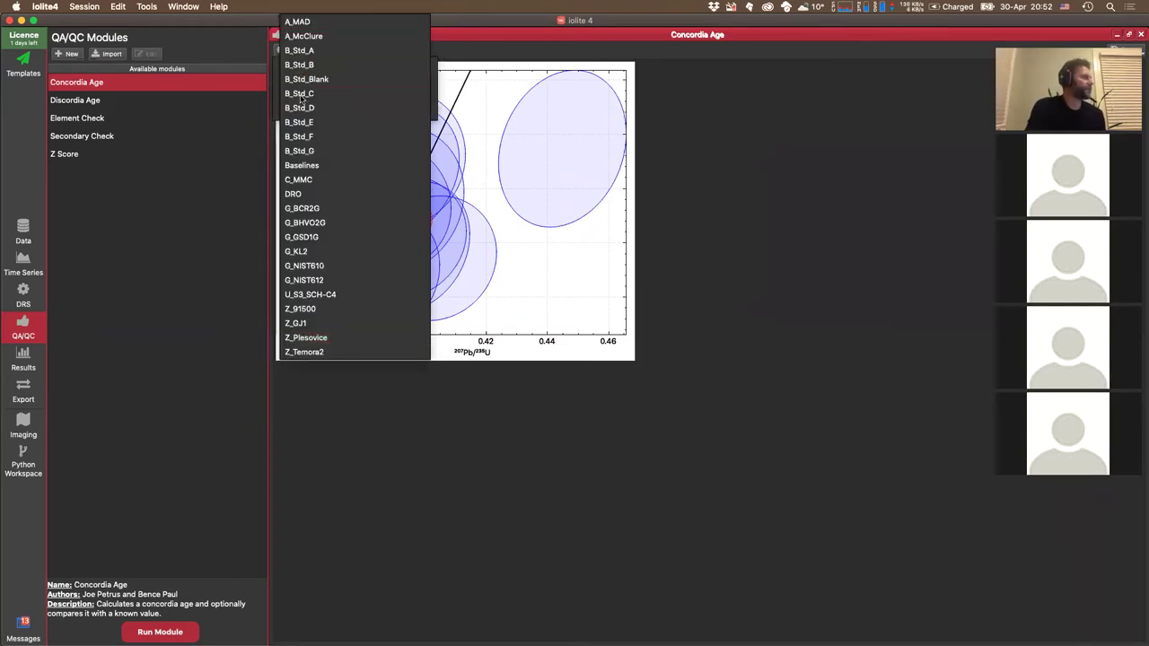
{"action": "left_click", "coordinate": [310, 348]}
{"action": "left_click", "coordinate": [367, 205]}
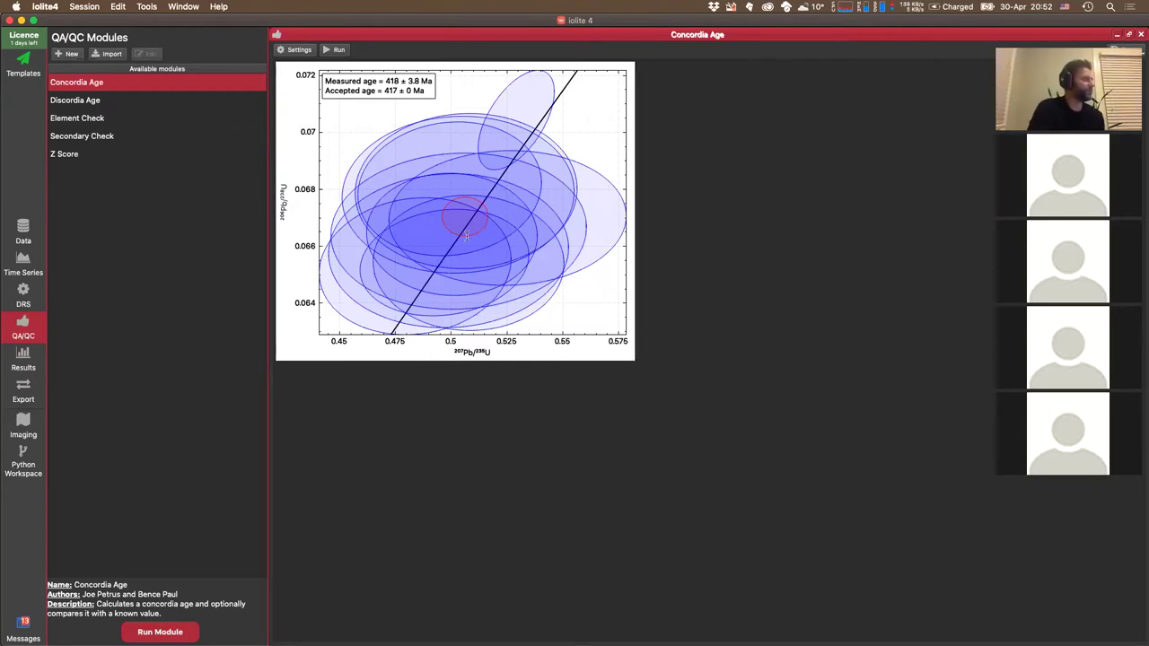
- Turn on the Tera-Wasserburg option for the Z_Temora2 concordia plot, turn it off again and close the settings
{"action": "left_click", "coordinate": [299, 52]}
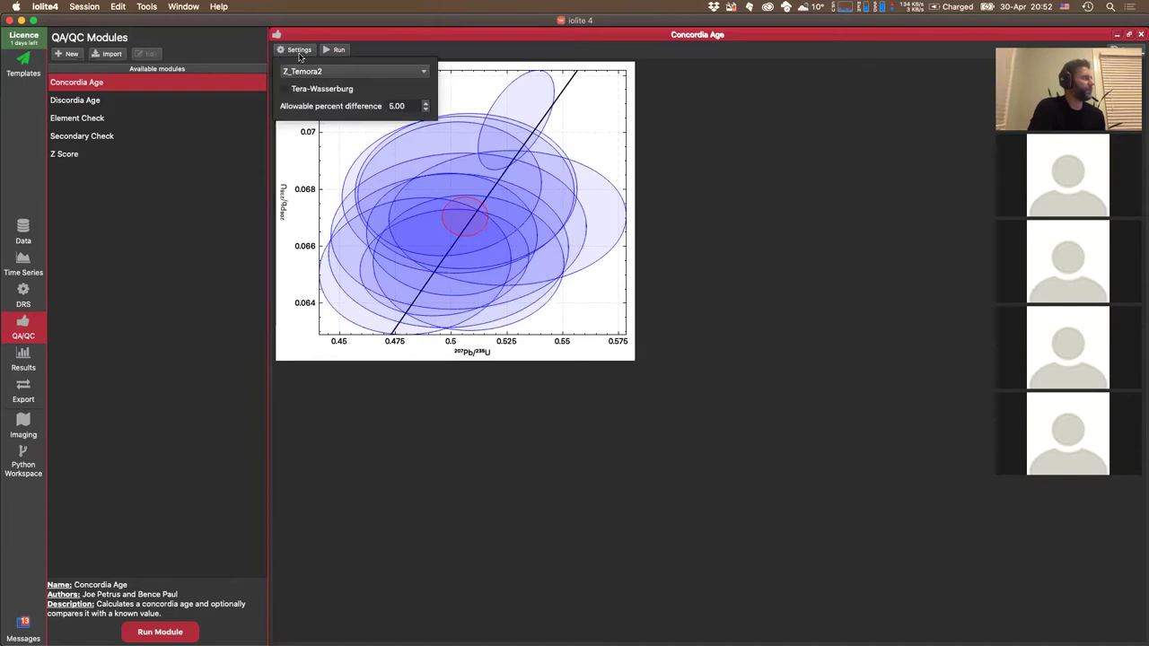
{"action": "left_click", "coordinate": [293, 90]}
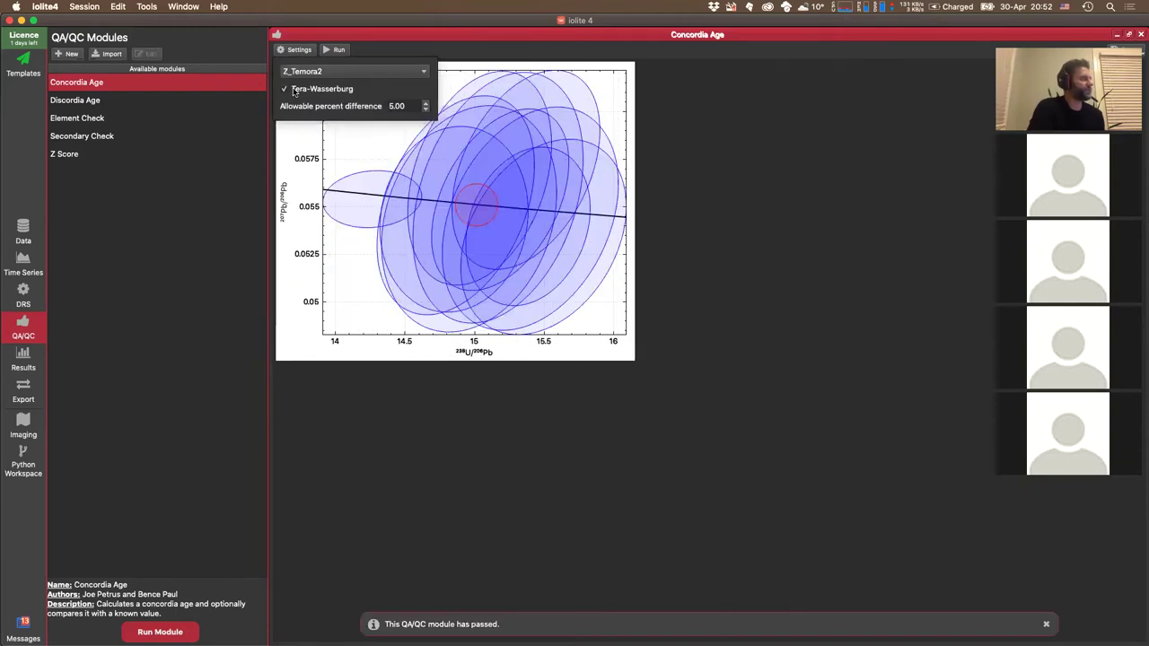
{"action": "left_click", "coordinate": [294, 90]}
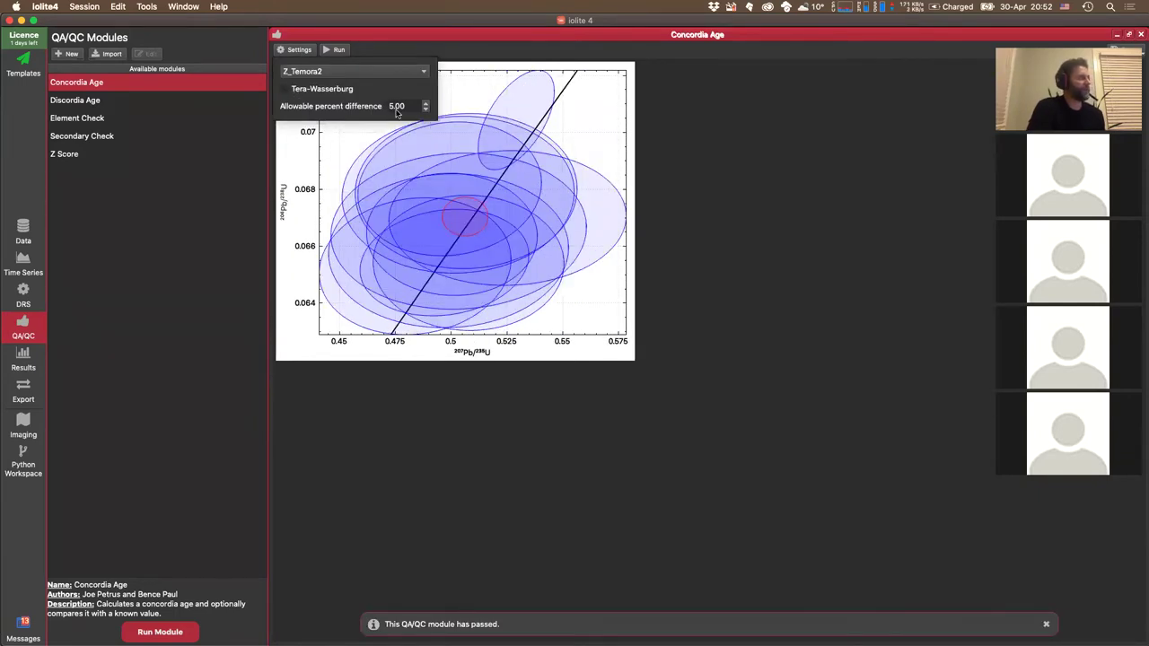
{"action": "left_click", "coordinate": [437, 118]}
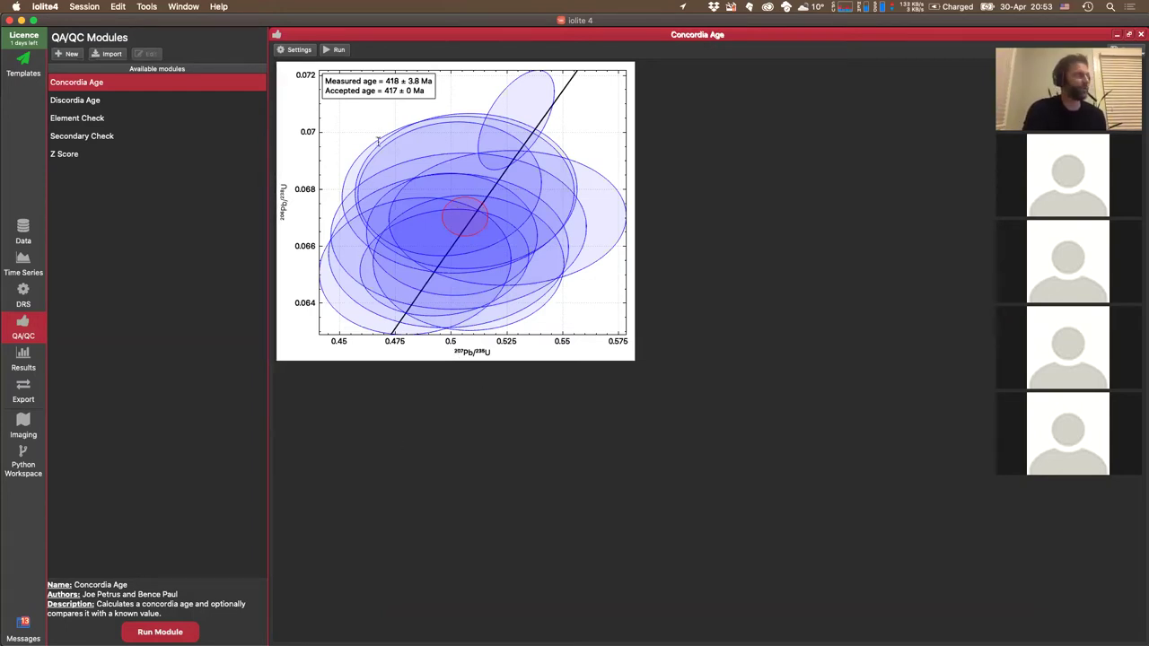
- Open the Concordia Age settings to review the Z_Temora2 options, including the allowable percent difference, and close them
{"action": "left_click", "coordinate": [305, 51]}
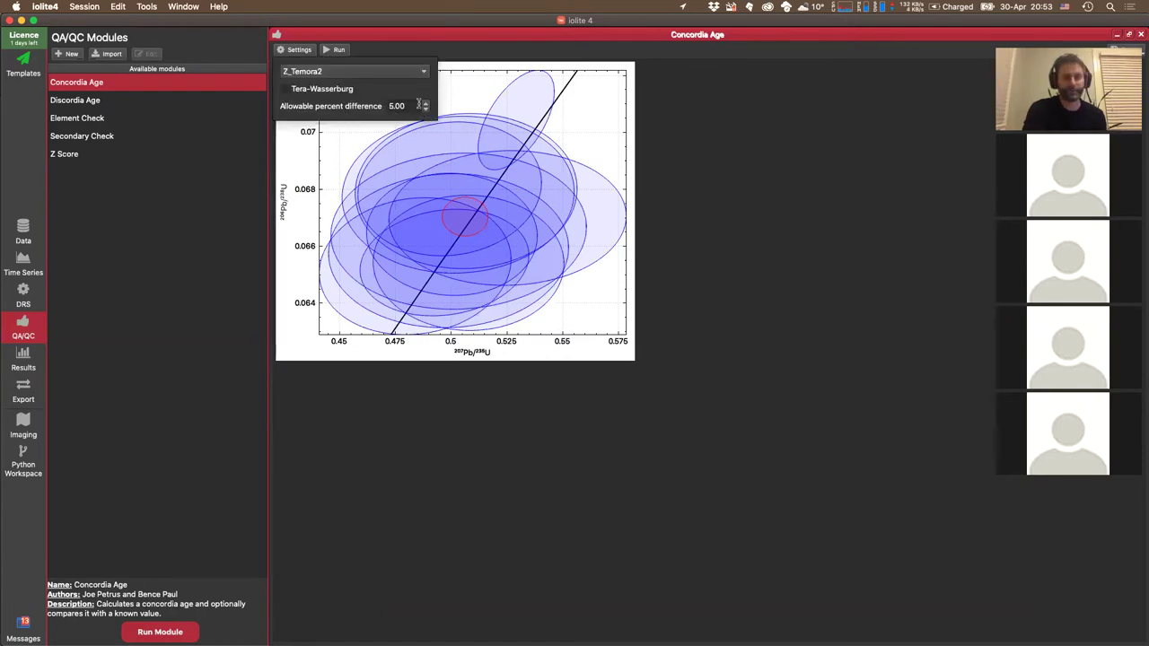
{"action": "left_click", "coordinate": [434, 261]}
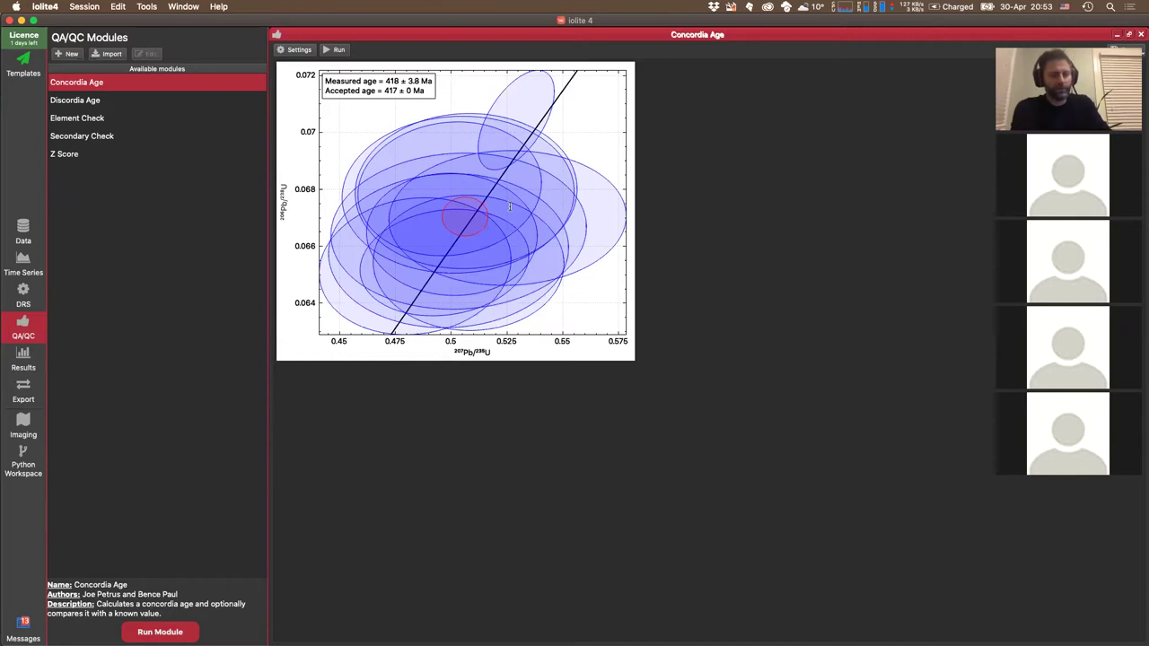
- Switch to PowerPoint and go through the "Concordia Age QAQC module" slides from slide 40 to slide 43
{"action": "key", "text": "super+Tab"}
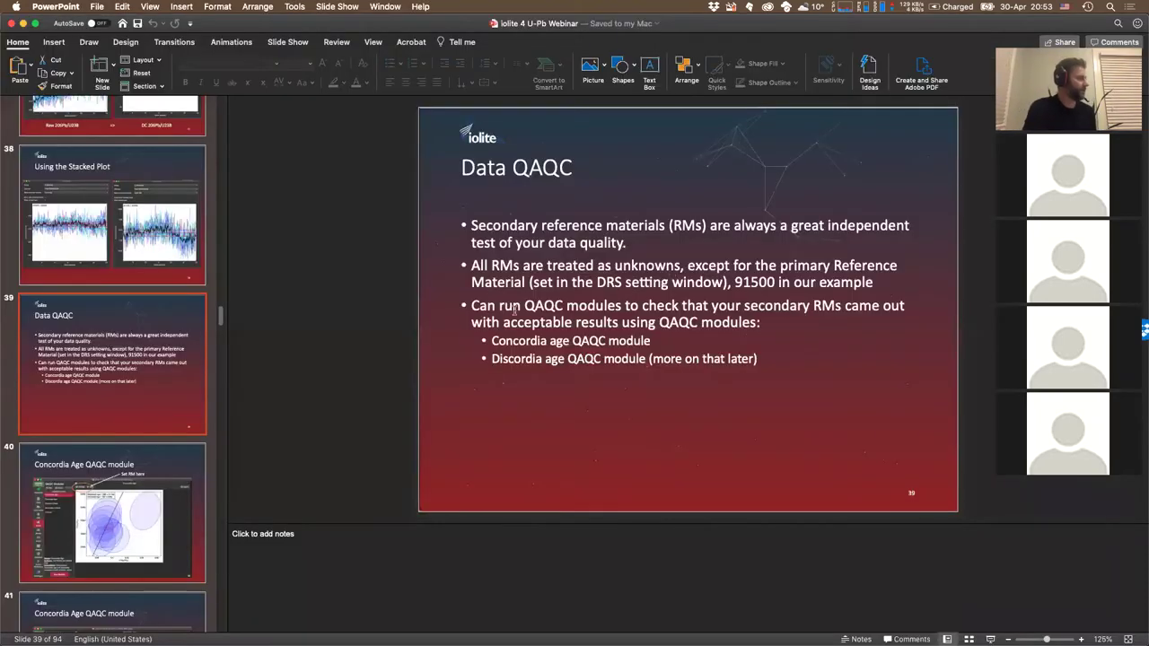
{"action": "key", "text": "Down"}
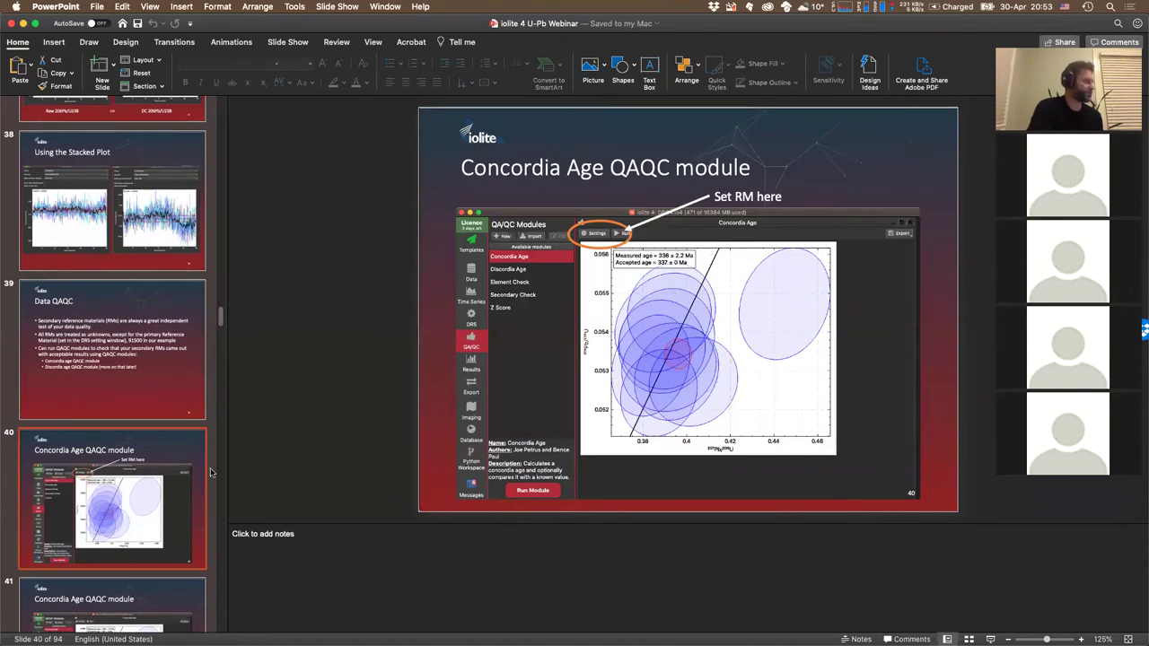
{"action": "key", "text": "Down"}
{"action": "scroll", "coordinate": [144, 516], "scroll_direction": "down", "scroll_amount": 1}
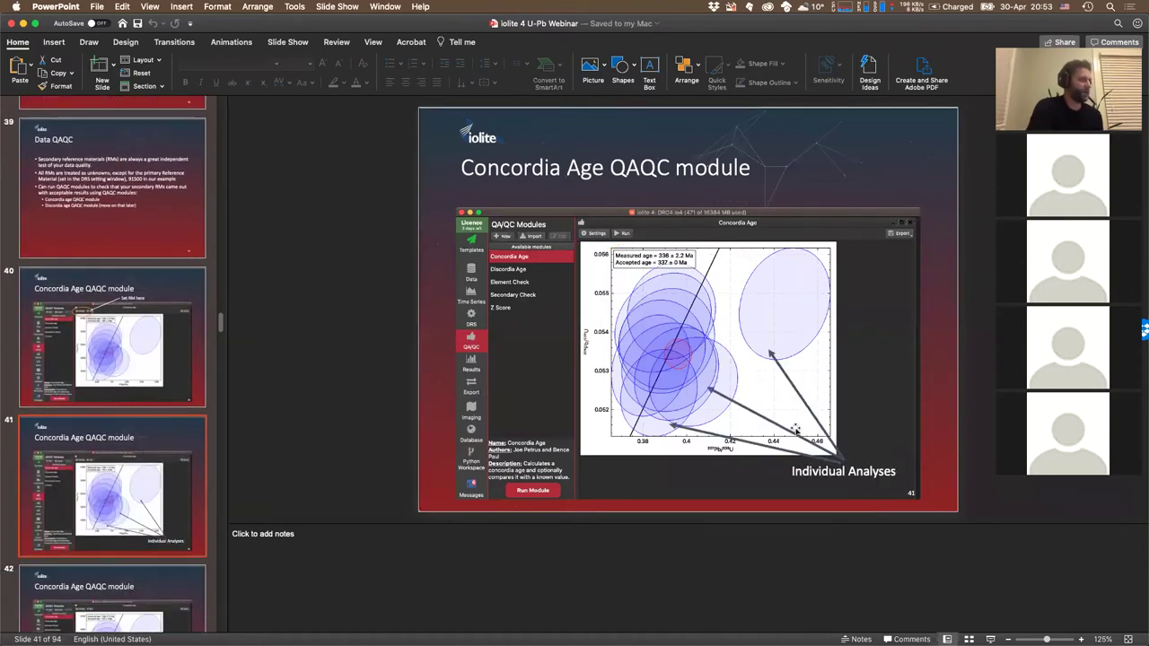
{"action": "key", "text": "Down"}
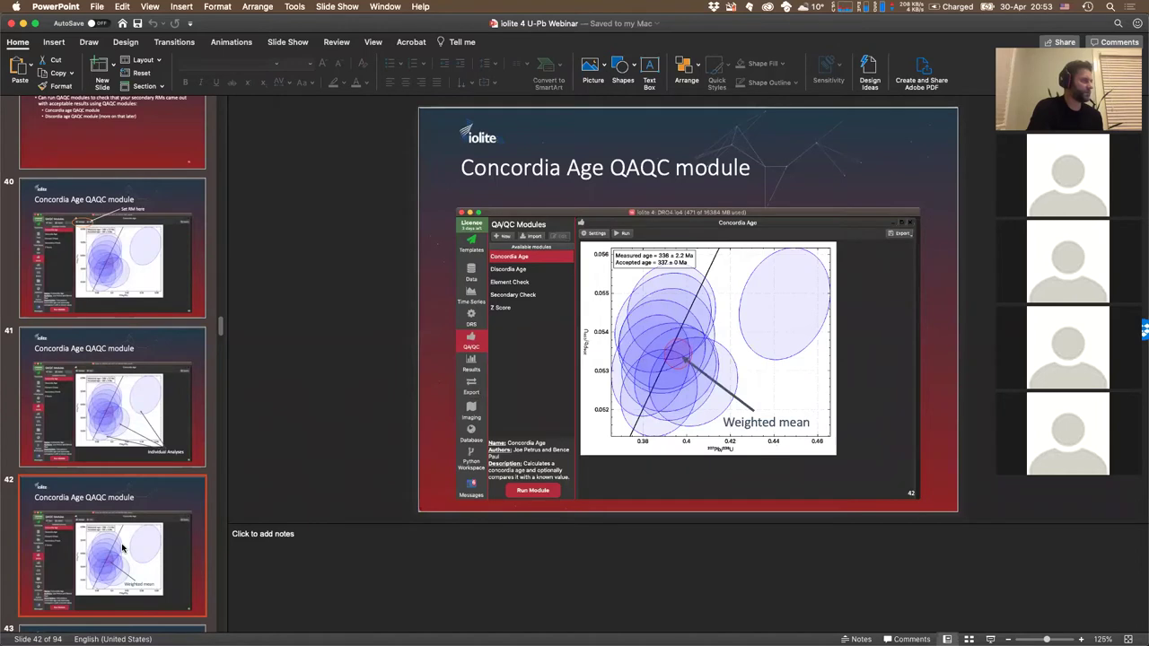
{"action": "scroll", "coordinate": [123, 474], "scroll_direction": "down", "scroll_amount": 5}
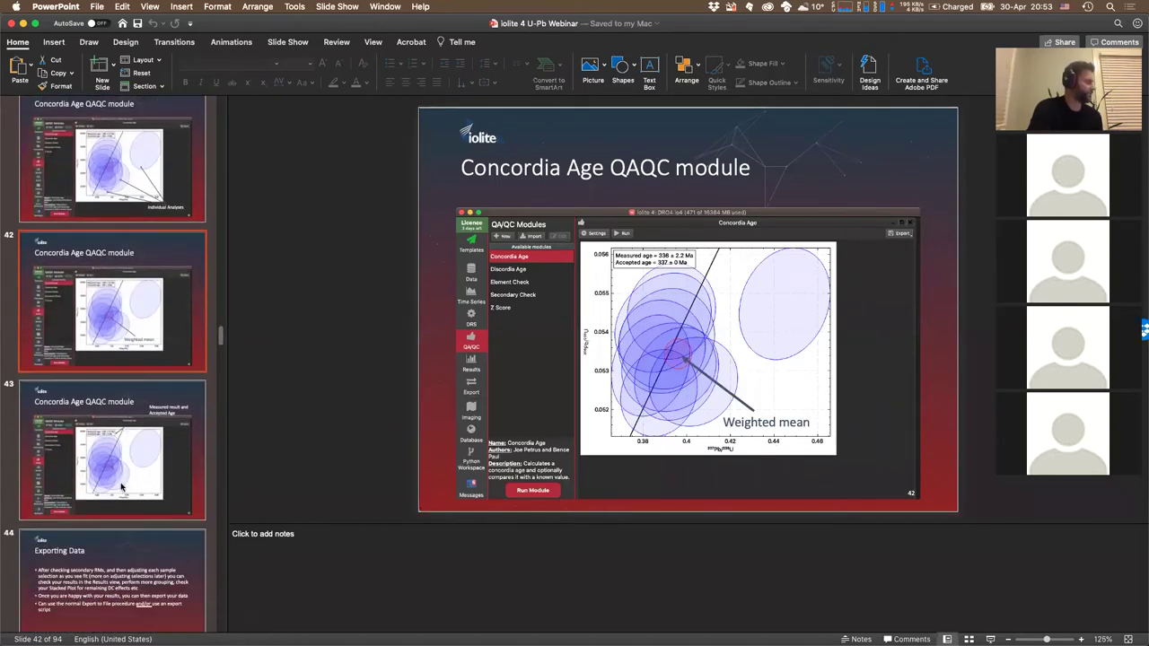
{"action": "key", "text": "Down"}
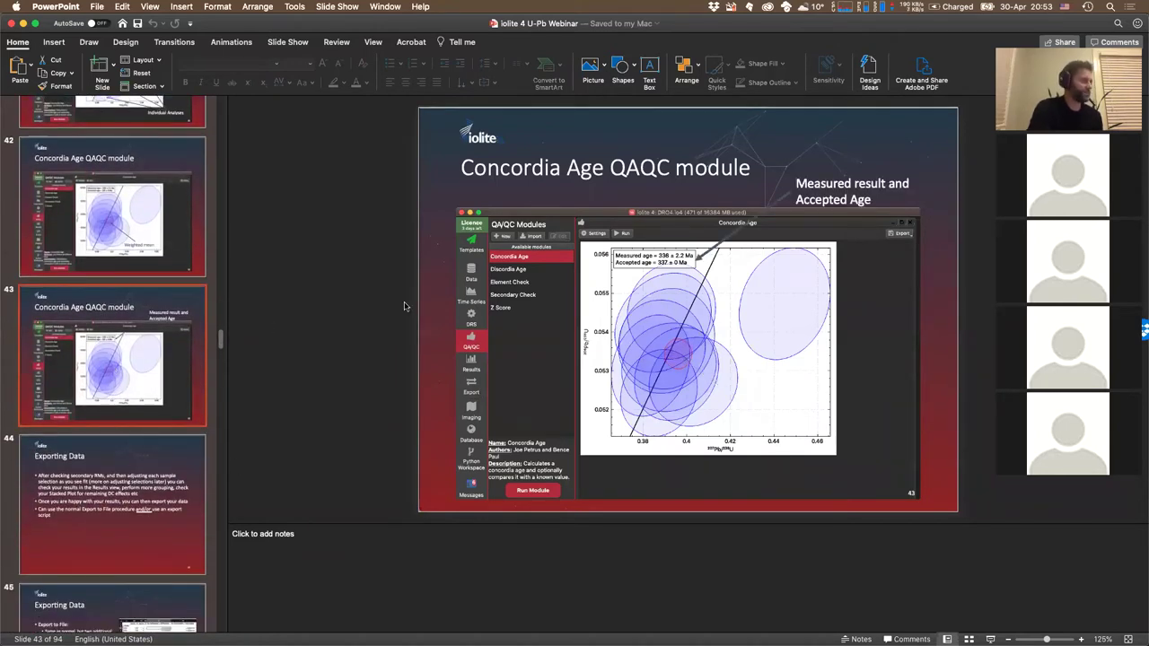
{"action": "scroll", "coordinate": [106, 437], "scroll_direction": "down", "scroll_amount": 1}
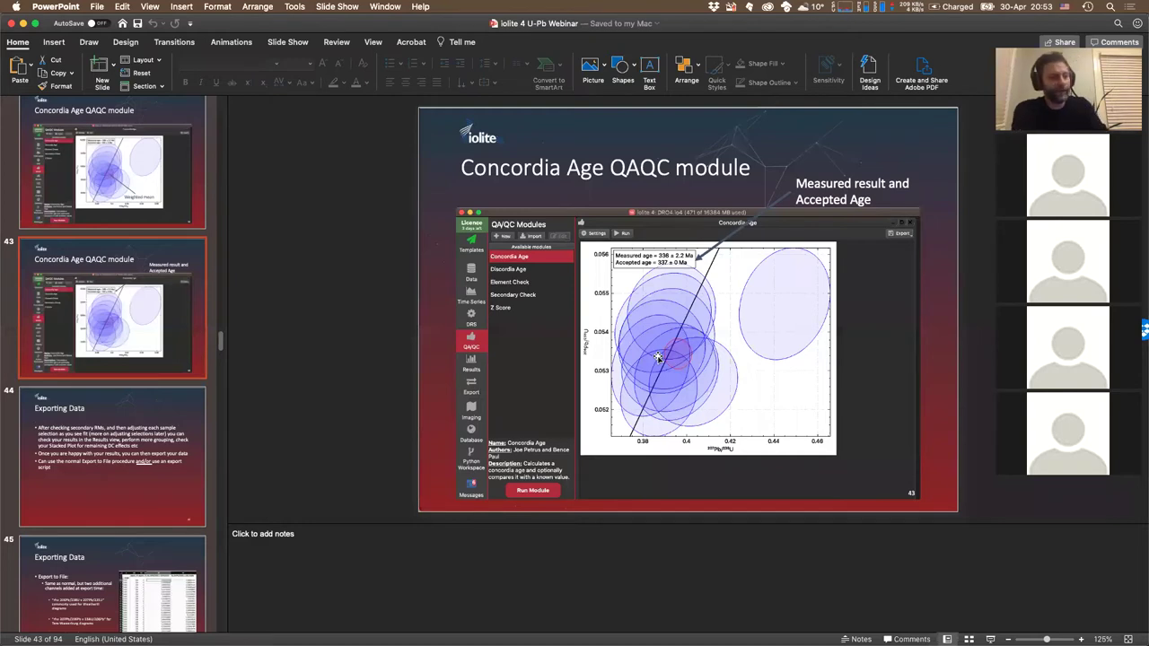
- Switch back to iolite and display the DRO group's DRO4-C-1 selection and its neighbours on the U238 channel in the time series
{"action": "key", "text": "super+Tab"}
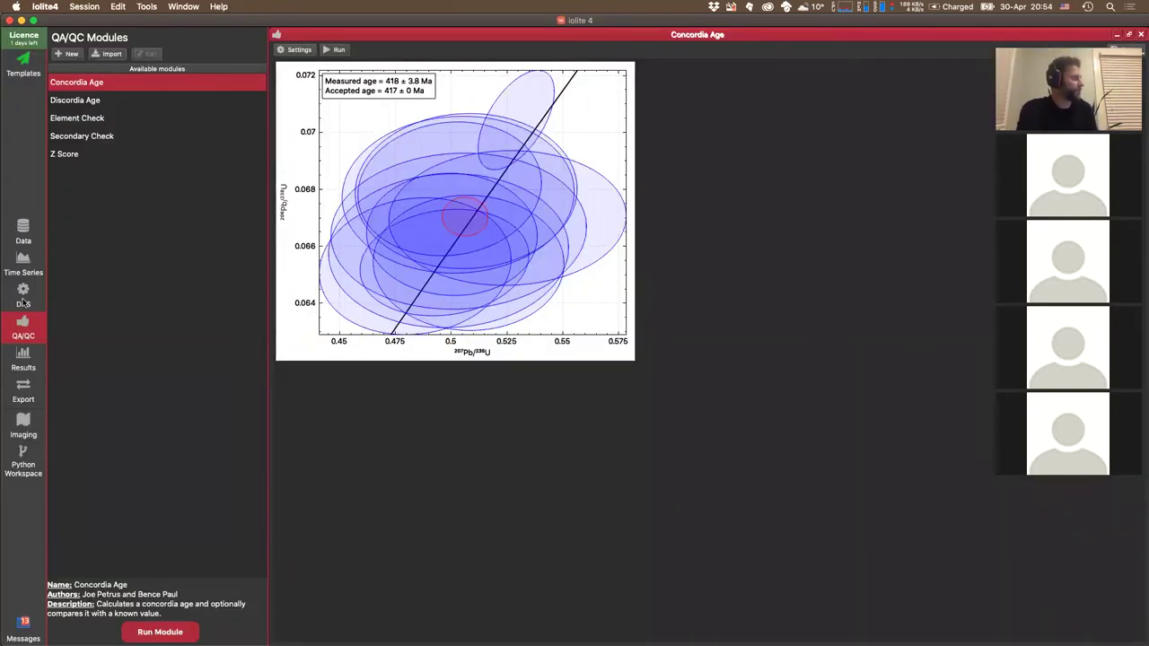
{"action": "left_click", "coordinate": [23, 262]}
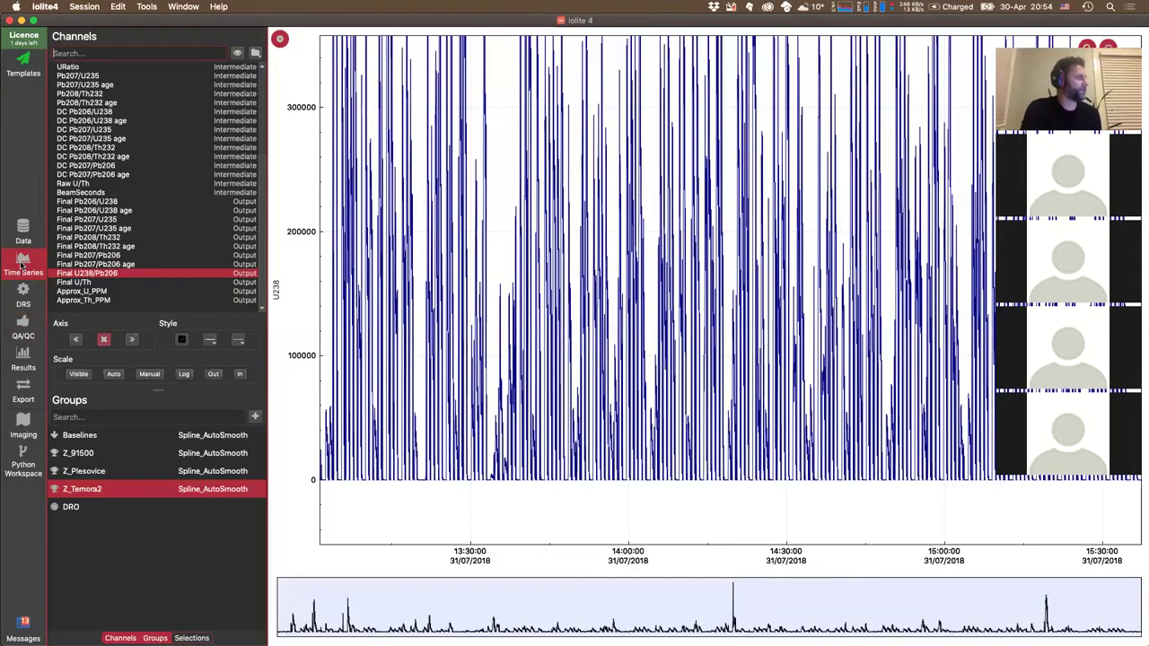
{"action": "left_click", "coordinate": [72, 507]}
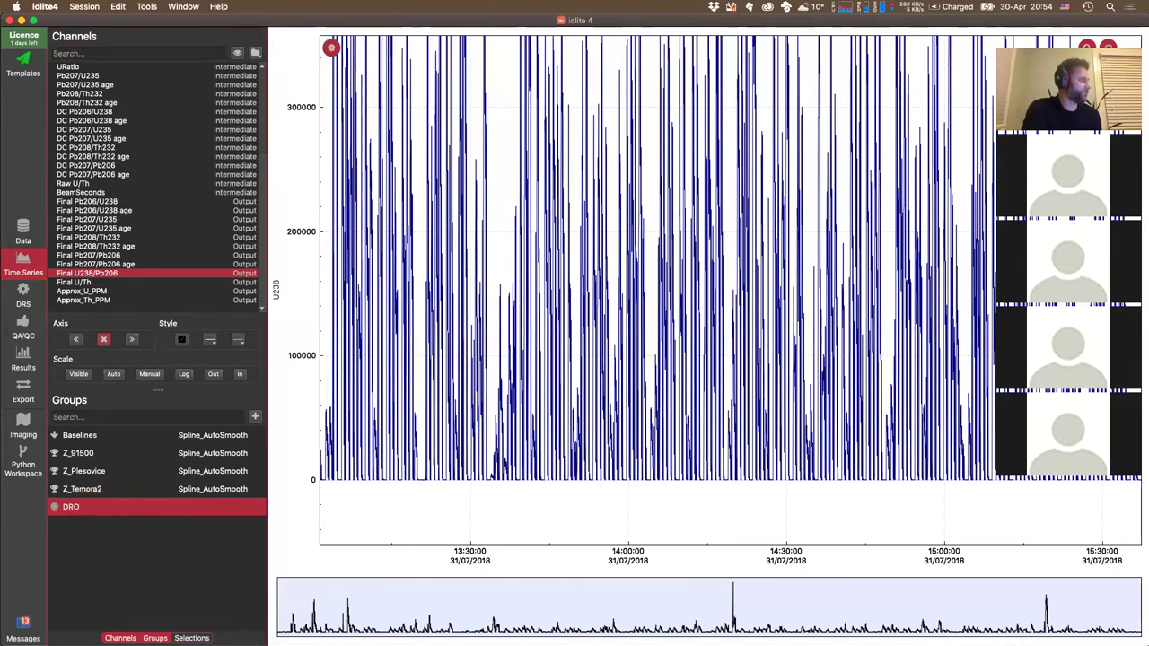
{"action": "left_click", "coordinate": [66, 501]}
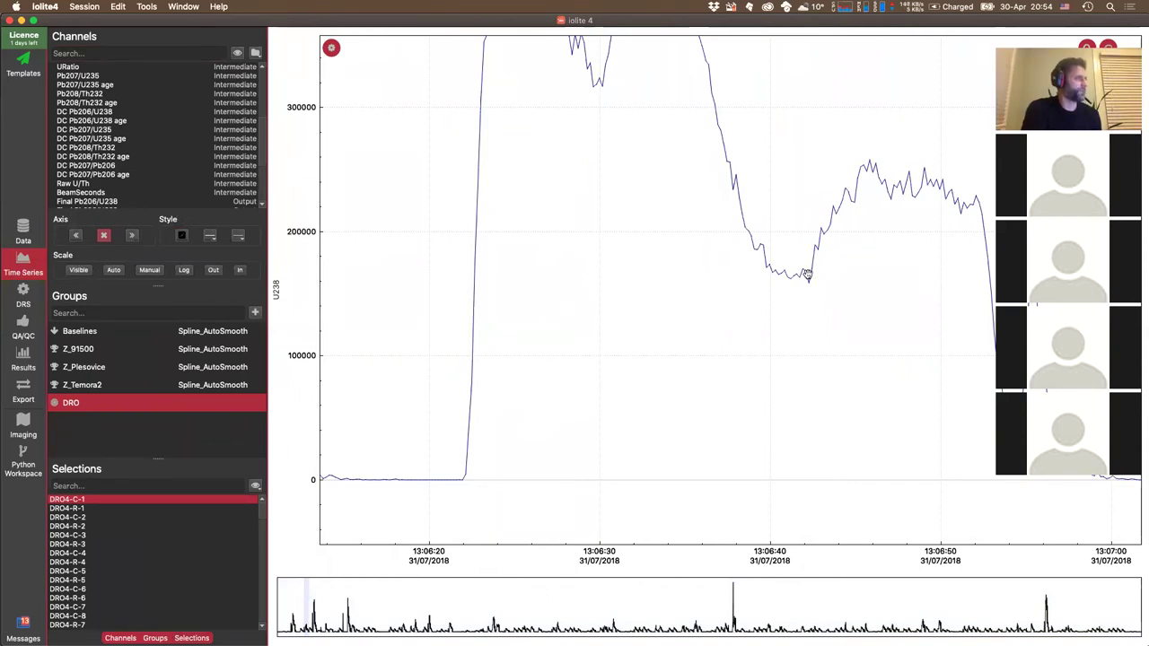
{"action": "scroll", "coordinate": [807, 274], "scroll_direction": "down", "scroll_amount": 5}
{"action": "scroll", "coordinate": [807, 274], "scroll_direction": "down", "scroll_amount": 3}
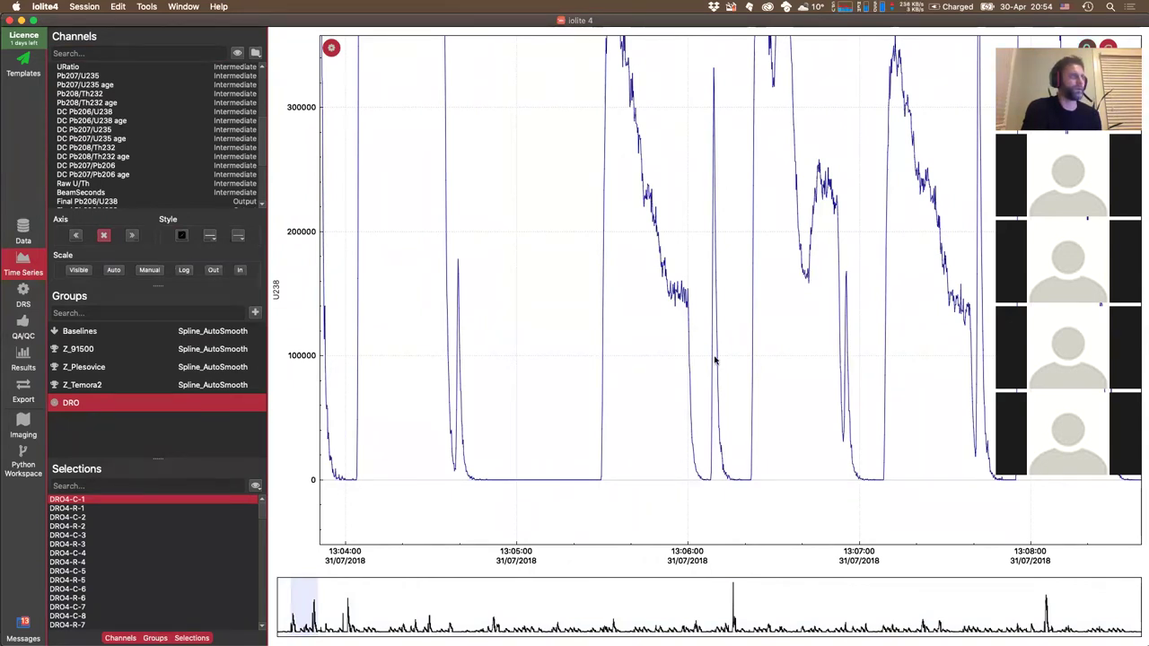
{"action": "scroll", "coordinate": [72, 116], "scroll_direction": "up", "scroll_amount": 5}
{"action": "left_click", "coordinate": [70, 104]}
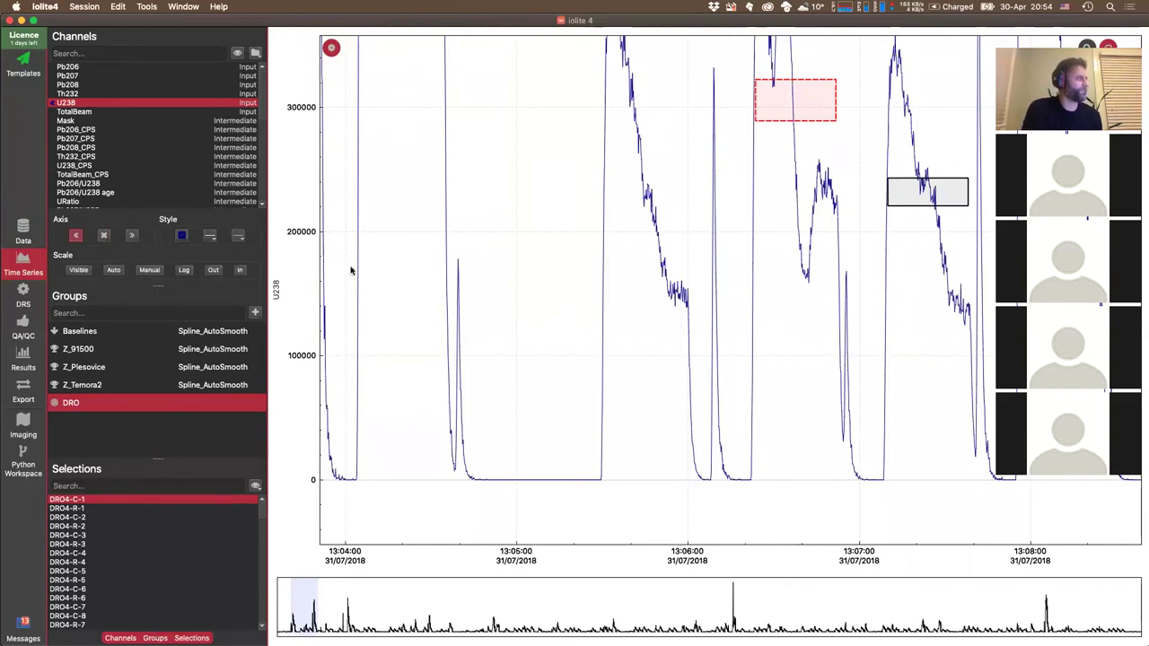
{"action": "left_click", "coordinate": [728, 211]}
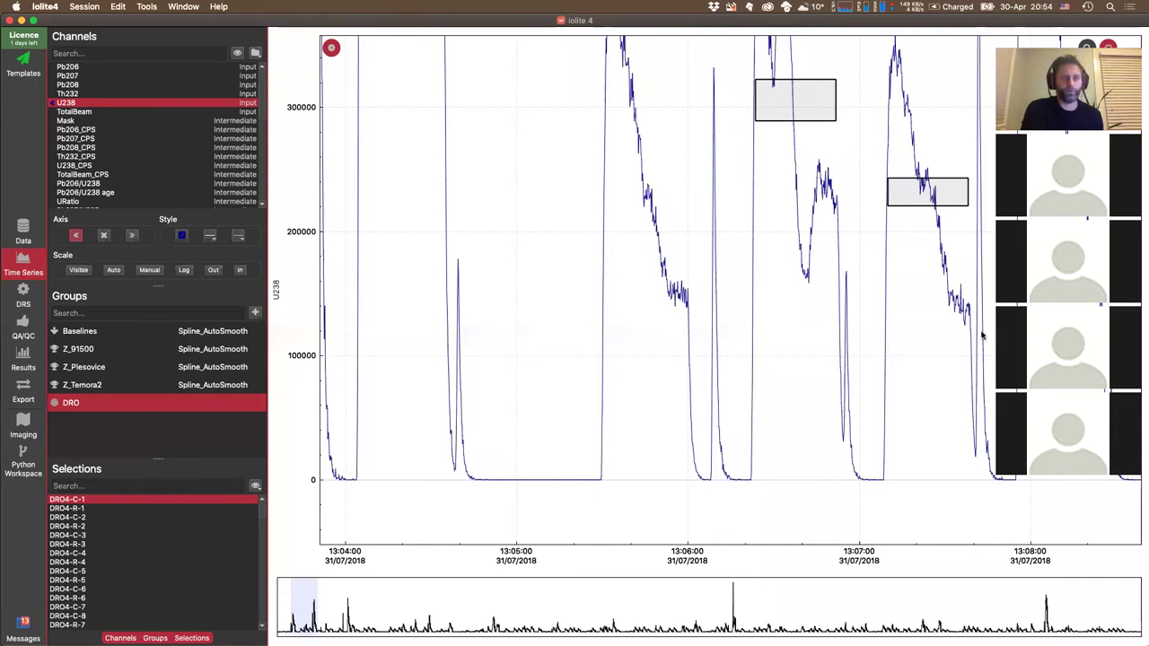
- Show the Results summary statistics for the Final Pb206/U238 channel and plot the Z_Plesovice group
{"action": "left_click", "coordinate": [23, 359]}
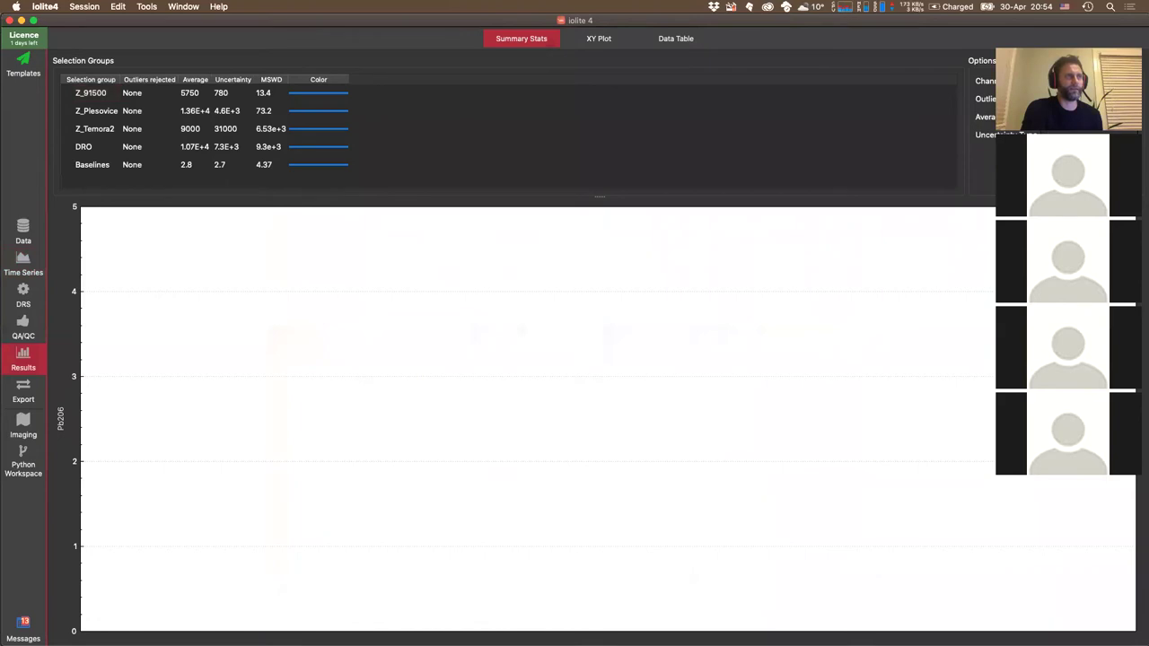
{"action": "left_click", "coordinate": [1032, 81]}
{"action": "left_click", "coordinate": [952, 140]}
{"action": "left_click", "coordinate": [68, 112]}
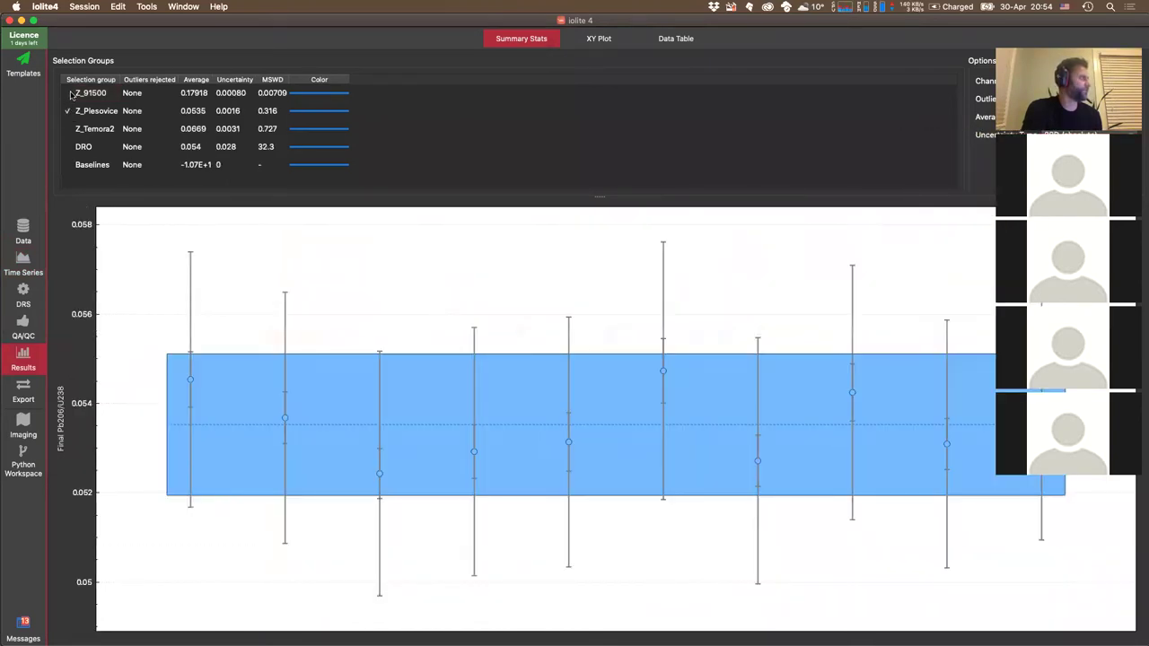
- Add Z_91500, Z_Temora2 and DRO to the results plot, and hide every group except DRO
{"action": "left_click", "coordinate": [68, 94]}
{"action": "left_click", "coordinate": [68, 129]}
{"action": "left_click", "coordinate": [68, 147]}
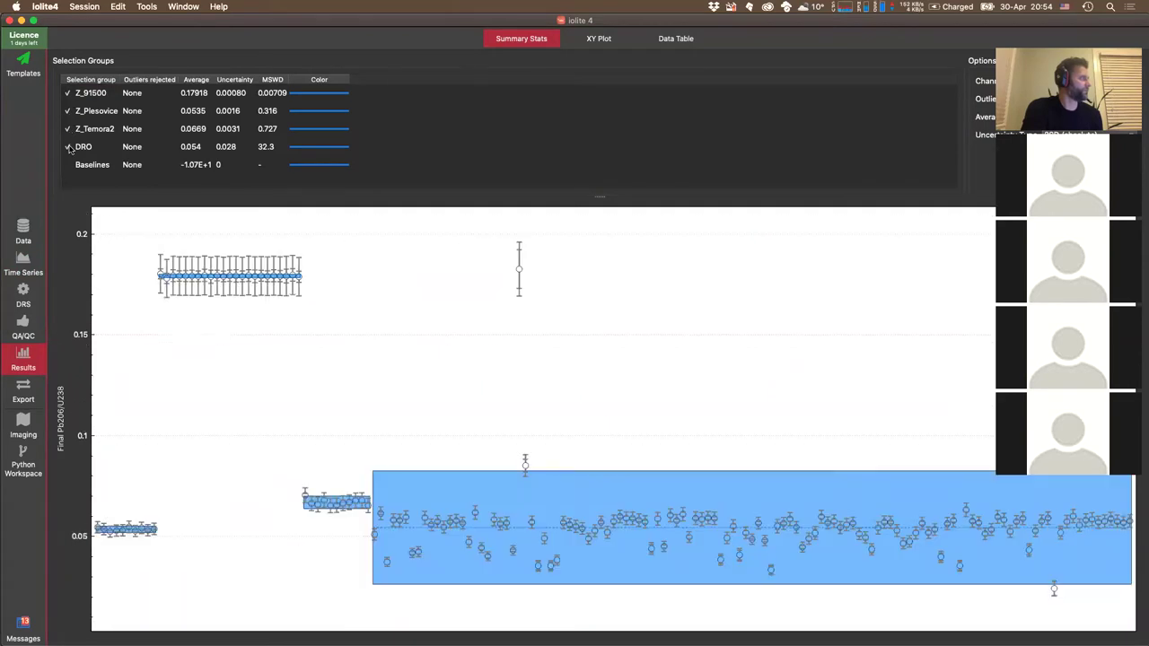
{"action": "left_click", "coordinate": [68, 130]}
{"action": "left_click", "coordinate": [67, 111]}
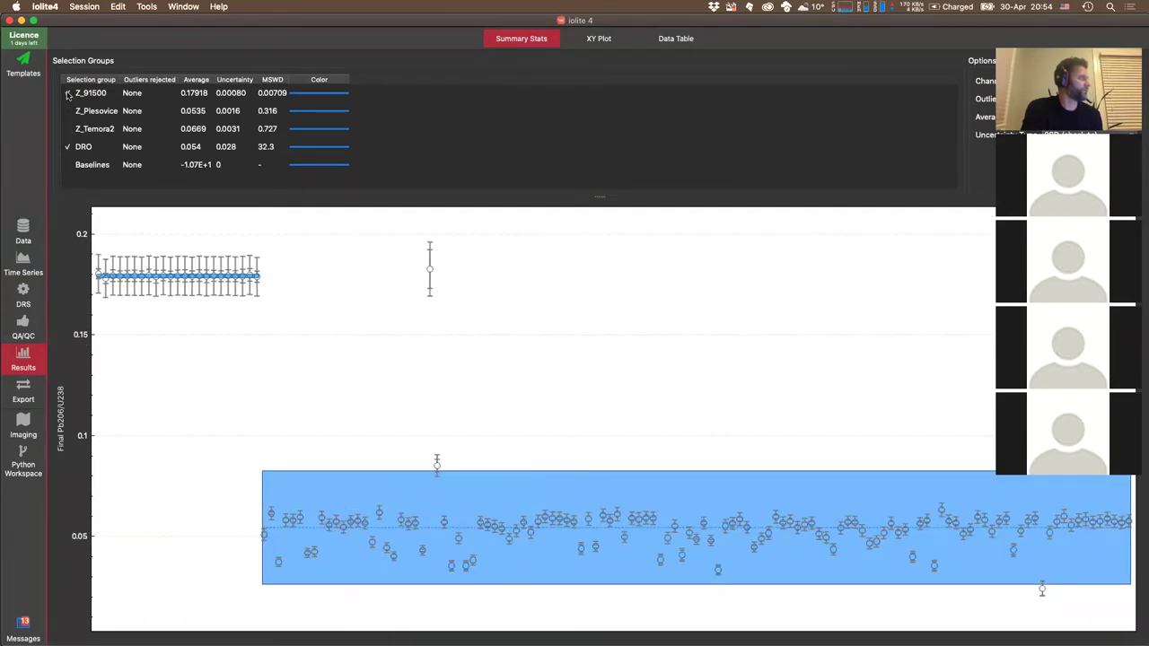
{"action": "left_click", "coordinate": [67, 94]}
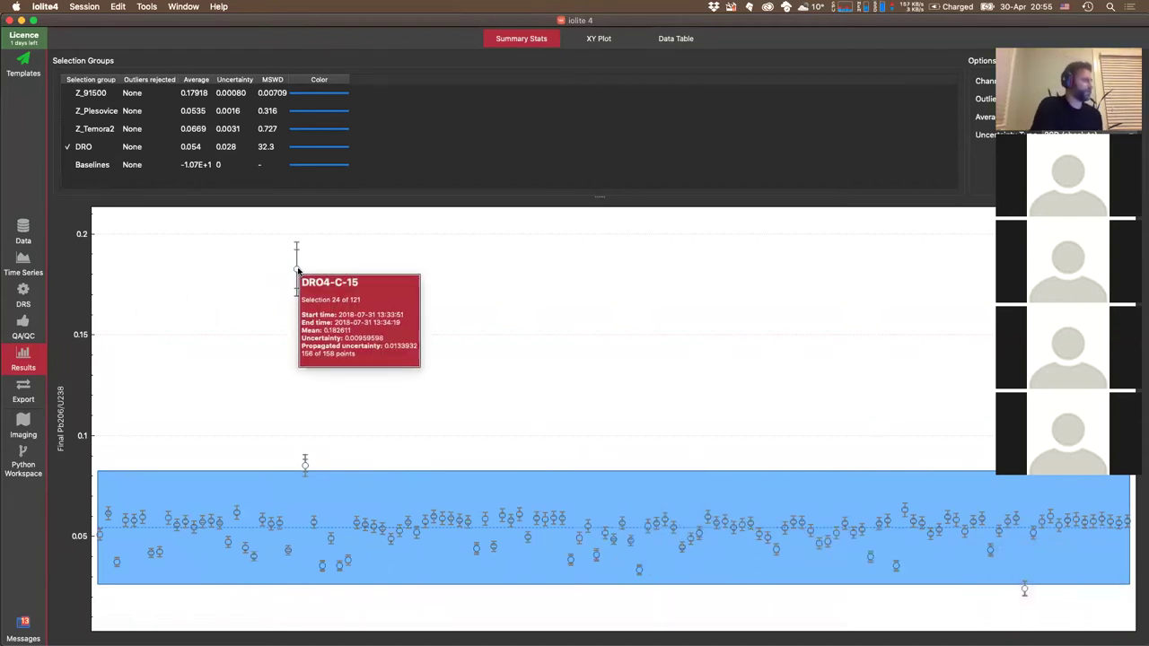
- Inspect the time series and selection details of the outlier DRO4-C-15 and close its pop-up
{"action": "left_click", "coordinate": [296, 269]}
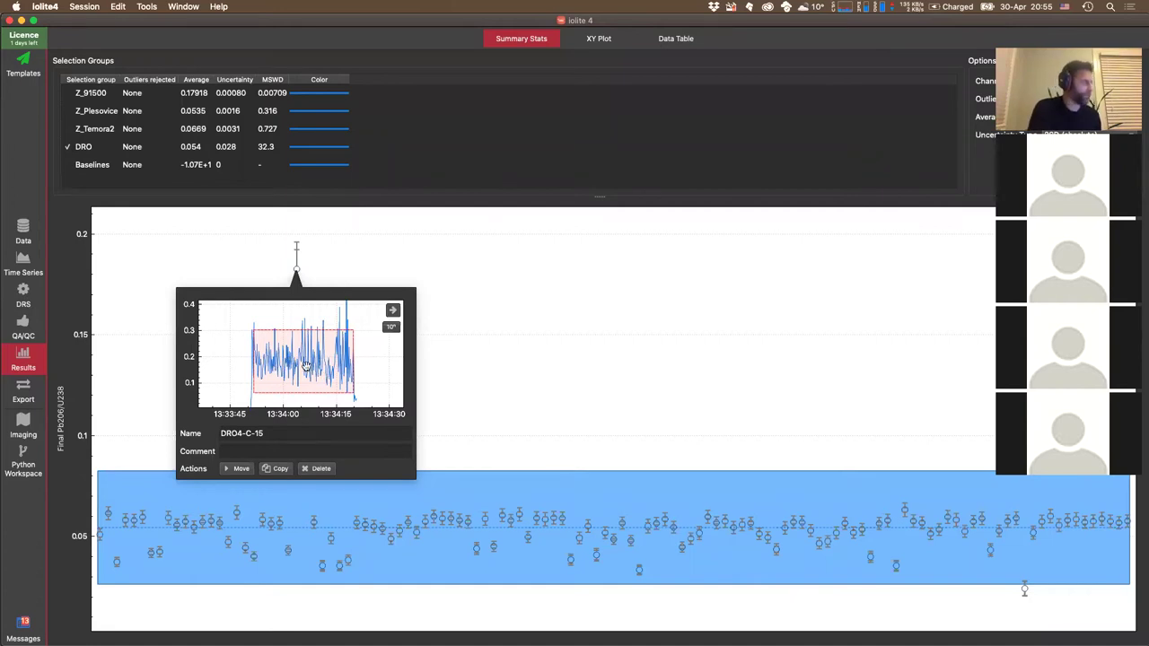
{"action": "left_click", "coordinate": [516, 327]}
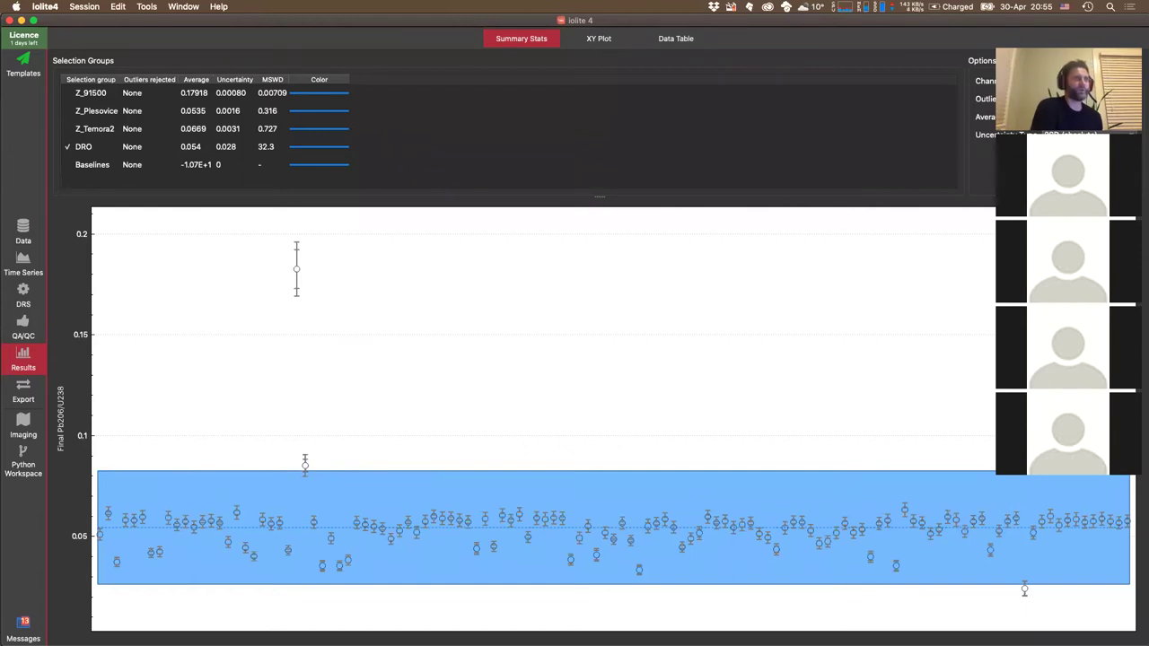
- Change the plotted results channel to Final Pb206/U238 age for the DRO group
{"action": "left_click", "coordinate": [1032, 81]}
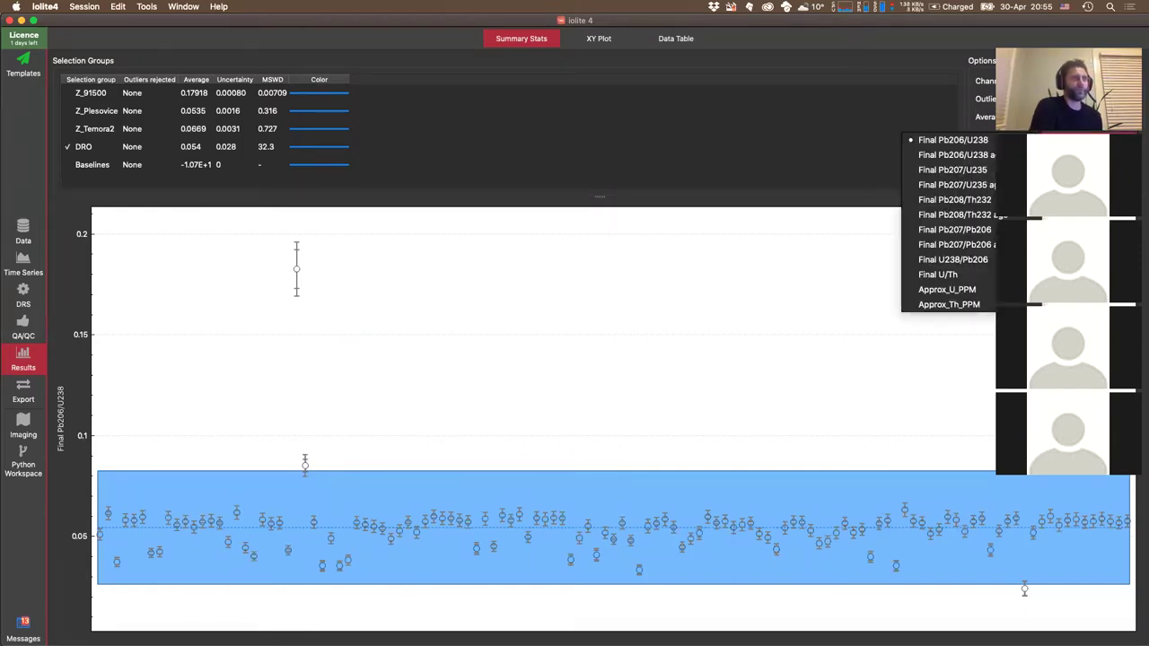
{"action": "left_click", "coordinate": [987, 155]}
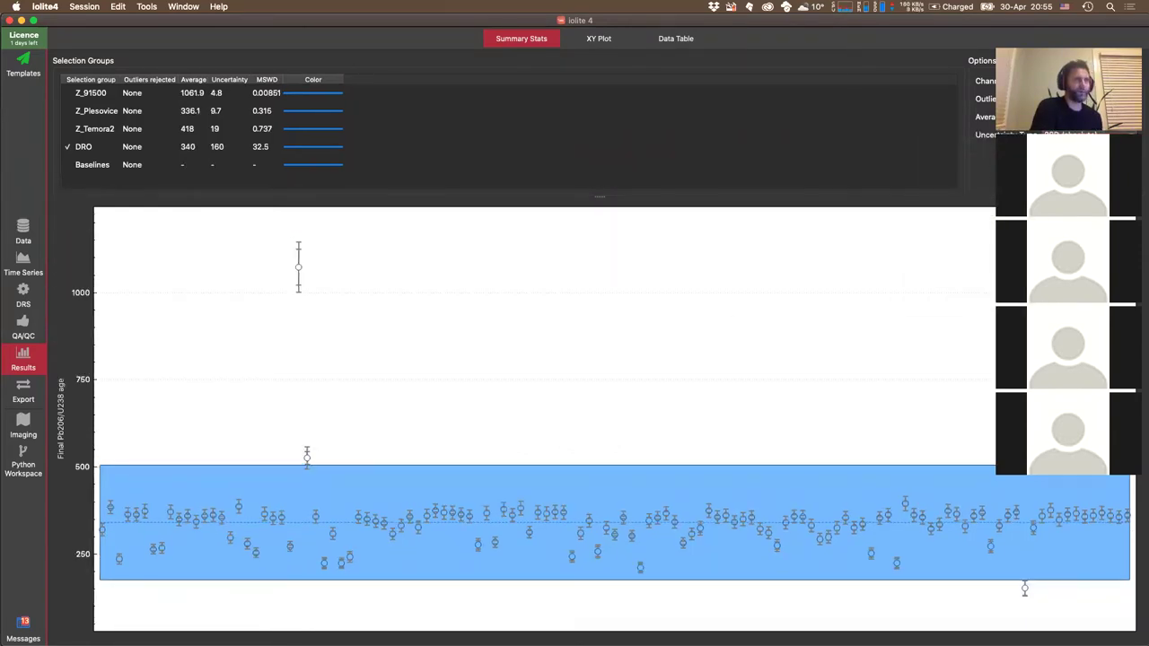
{"action": "mouse_move", "coordinate": [427, 521]}
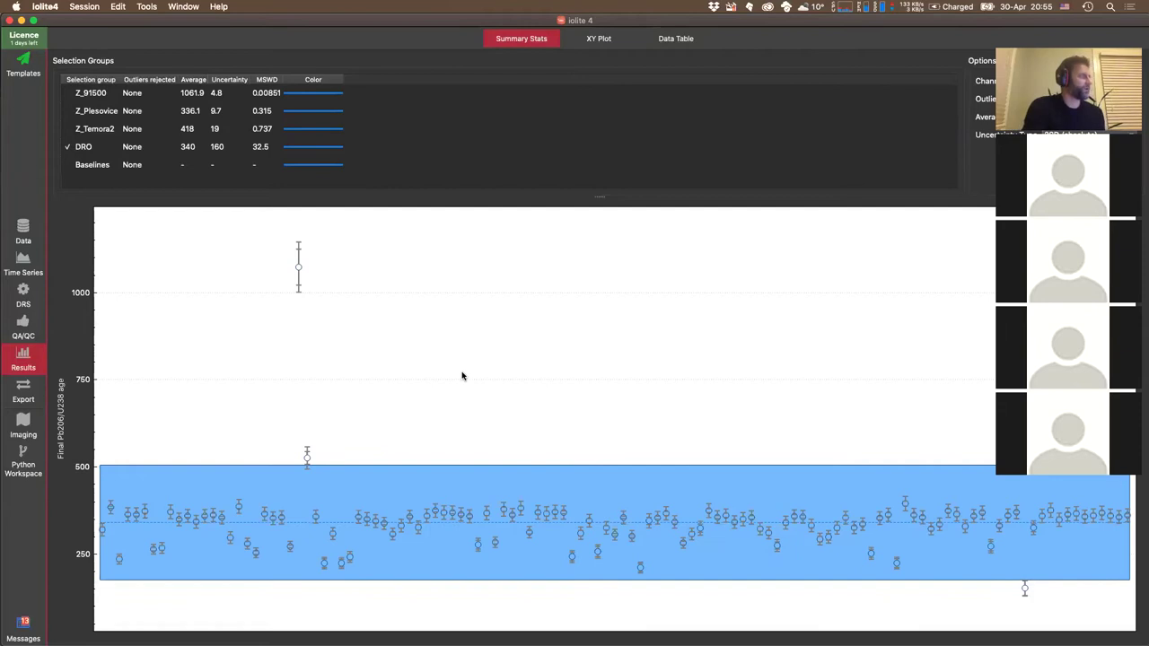
- Open Automatic Selections from channels and add a criterion on the Final Pb206/U238 age channel
{"action": "left_click", "coordinate": [81, 149]}
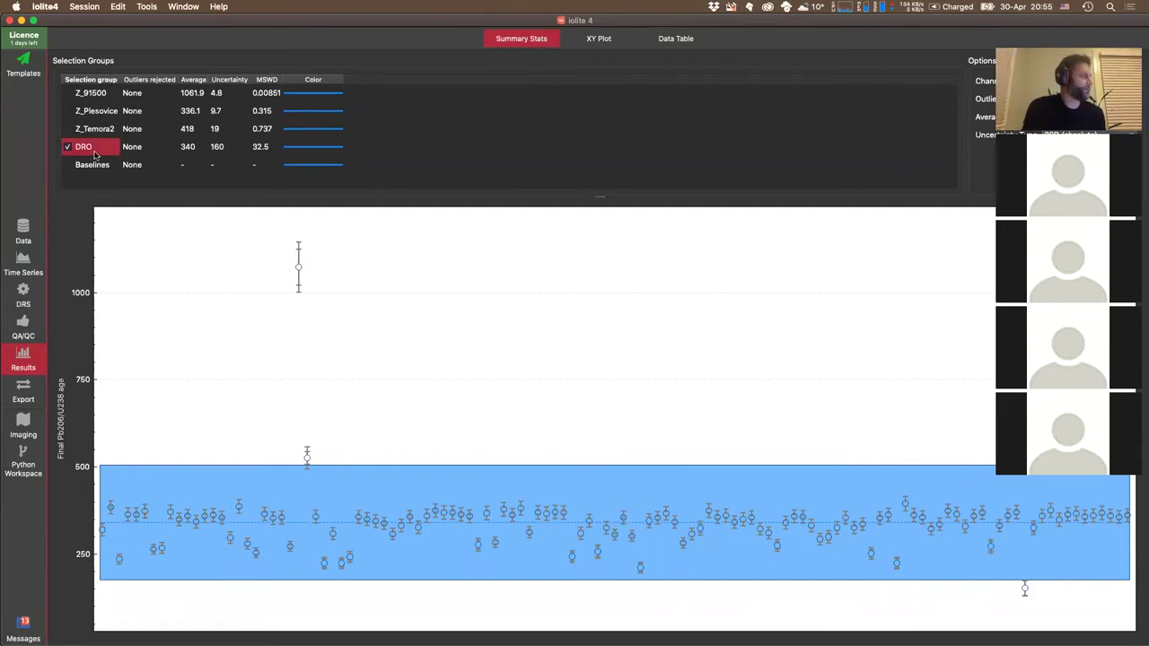
{"action": "left_click", "coordinate": [147, 6]}
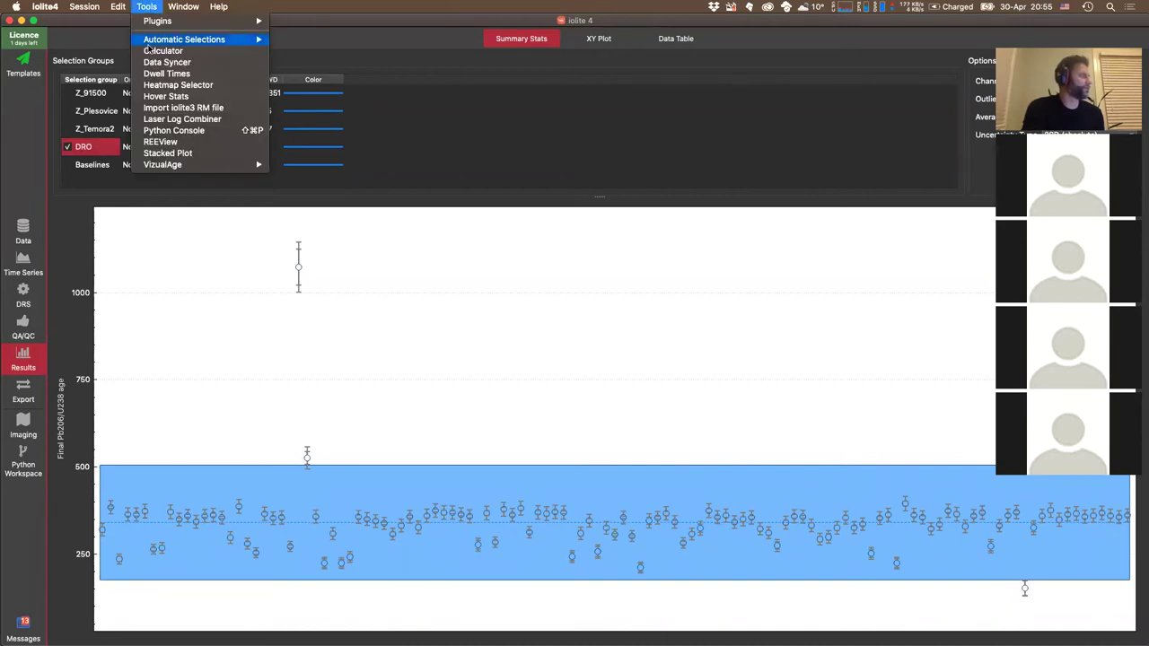
{"action": "mouse_move", "coordinate": [160, 44]}
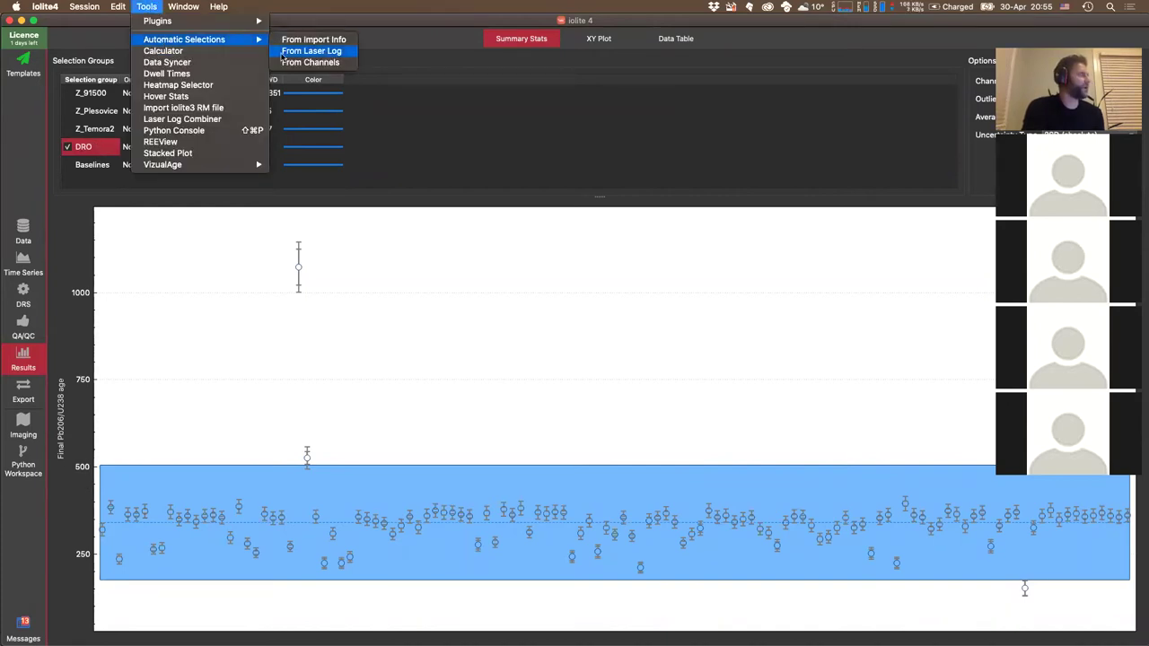
{"action": "left_click", "coordinate": [310, 63]}
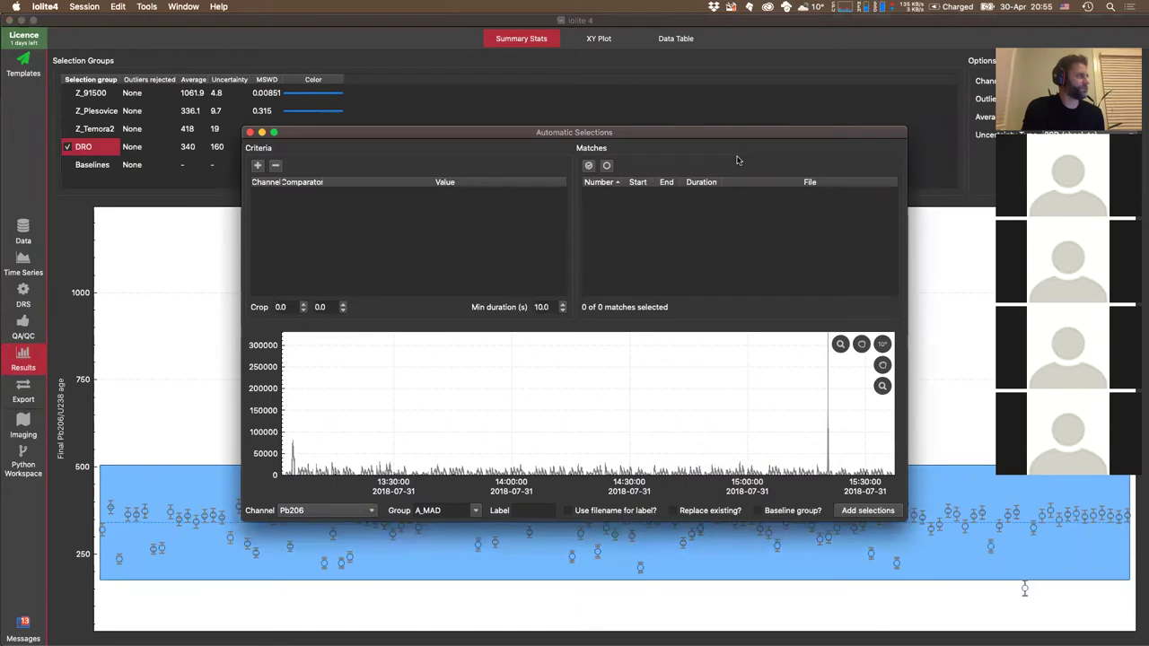
{"action": "left_click", "coordinate": [257, 166]}
{"action": "left_click", "coordinate": [277, 196]}
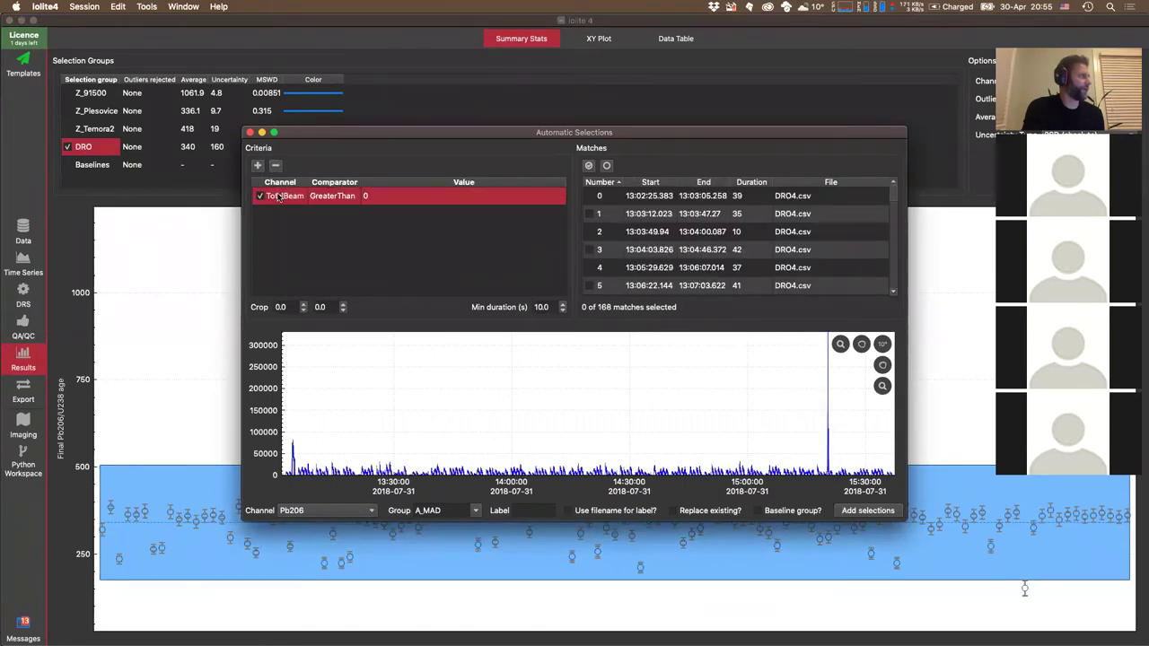
{"action": "left_click", "coordinate": [277, 195]}
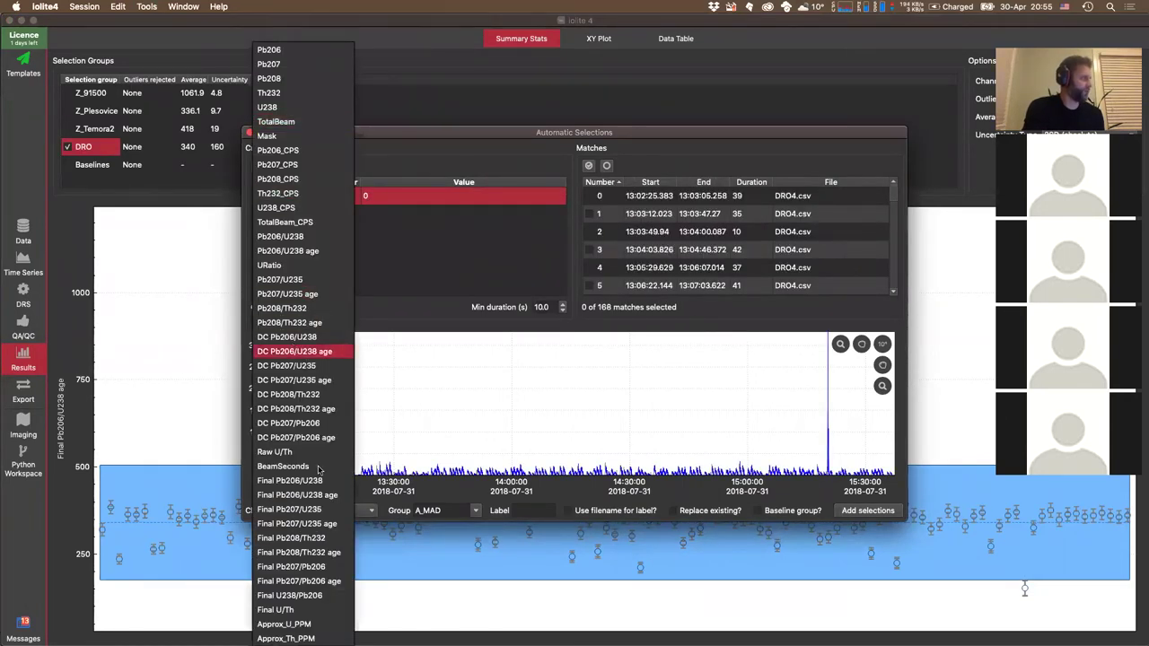
{"action": "left_click", "coordinate": [314, 495]}
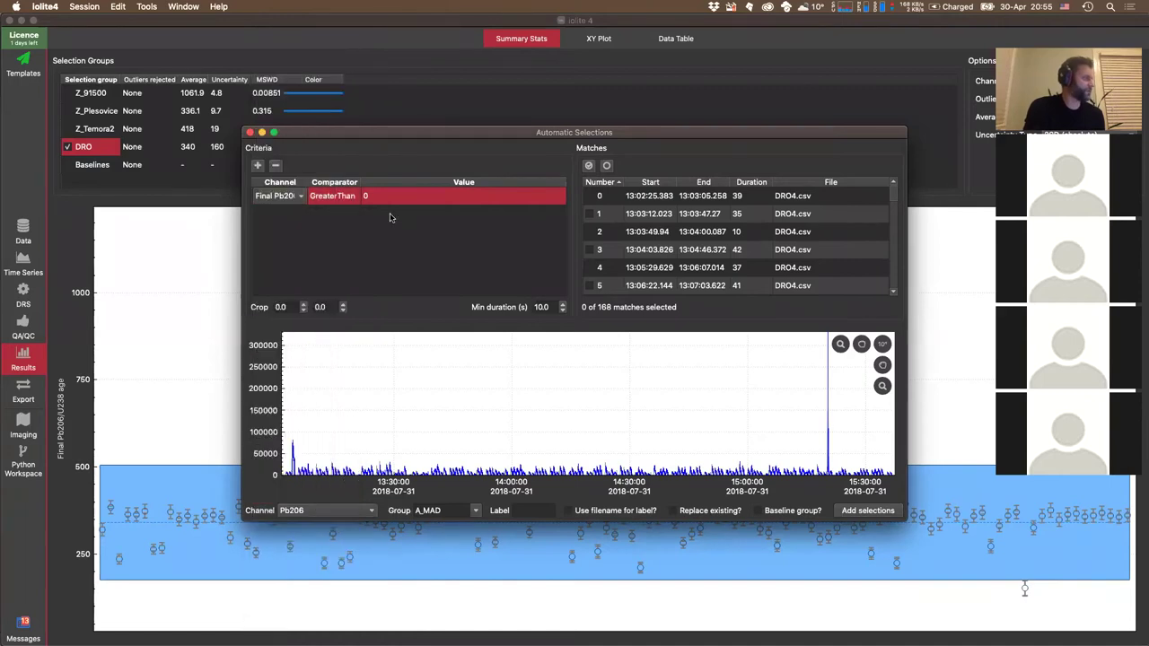
{"action": "left_click", "coordinate": [345, 198]}
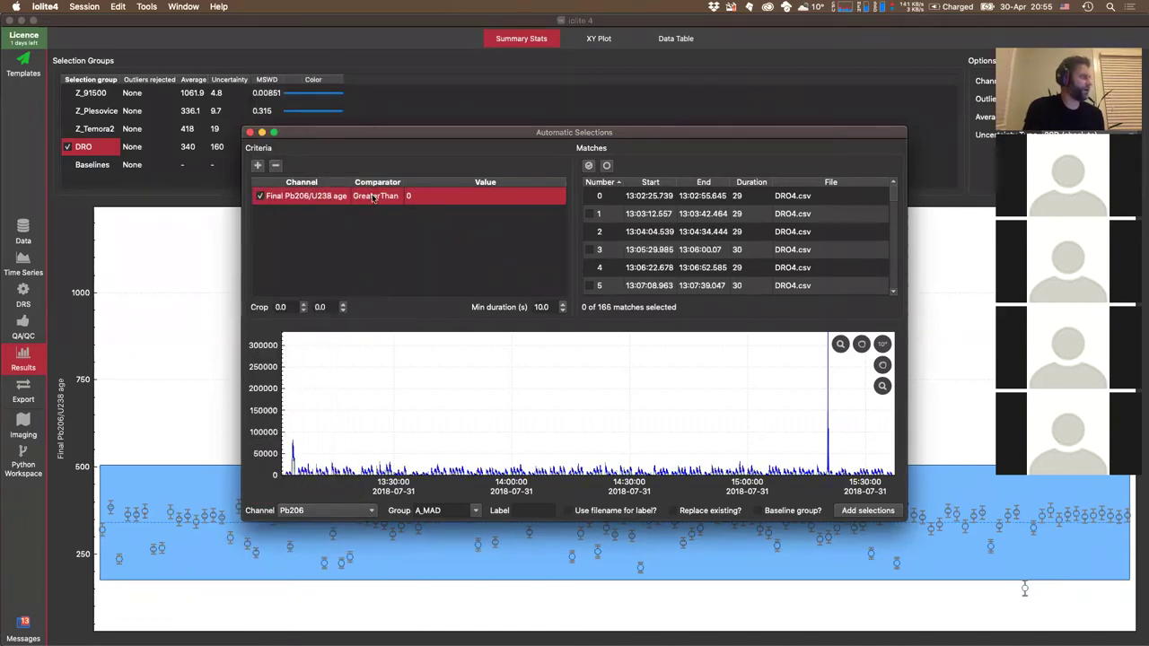
- Set the comparator of the Final Pb206/U238 age criterion to LessThan
{"action": "left_click", "coordinate": [375, 201]}
{"action": "left_click", "coordinate": [375, 201]}
{"action": "left_click", "coordinate": [373, 210]}
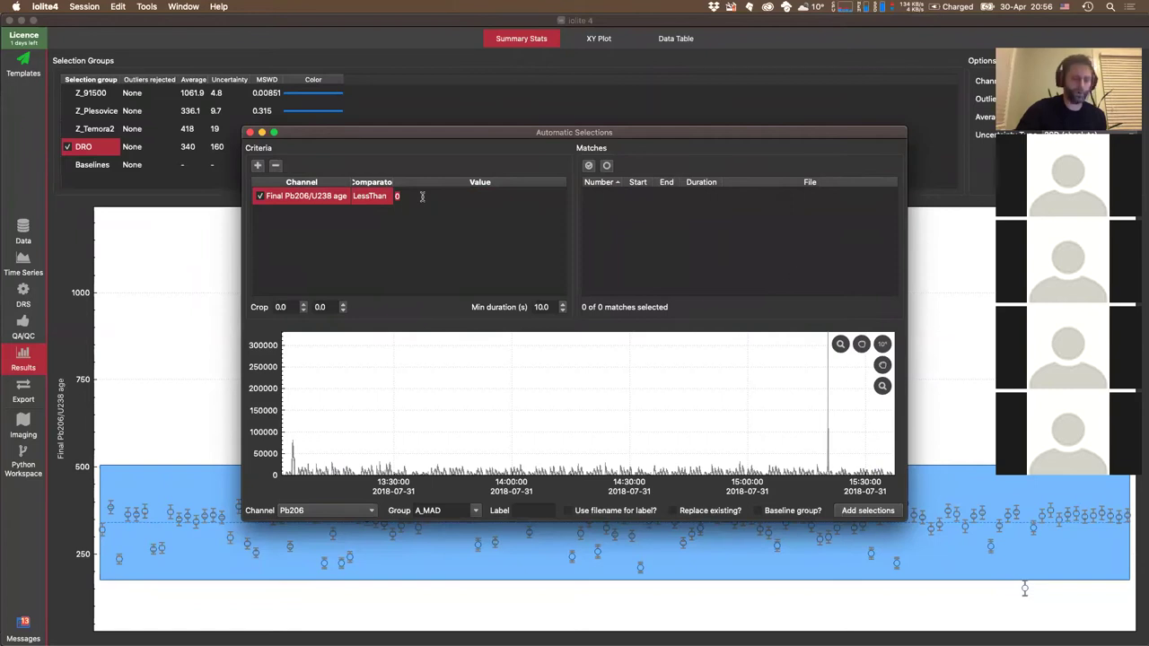
- Set the Final Pb206/U238 age criterion to less than 400, select all matches, and close Automatic Selections without adding them
{"action": "key", "text": "Return"}
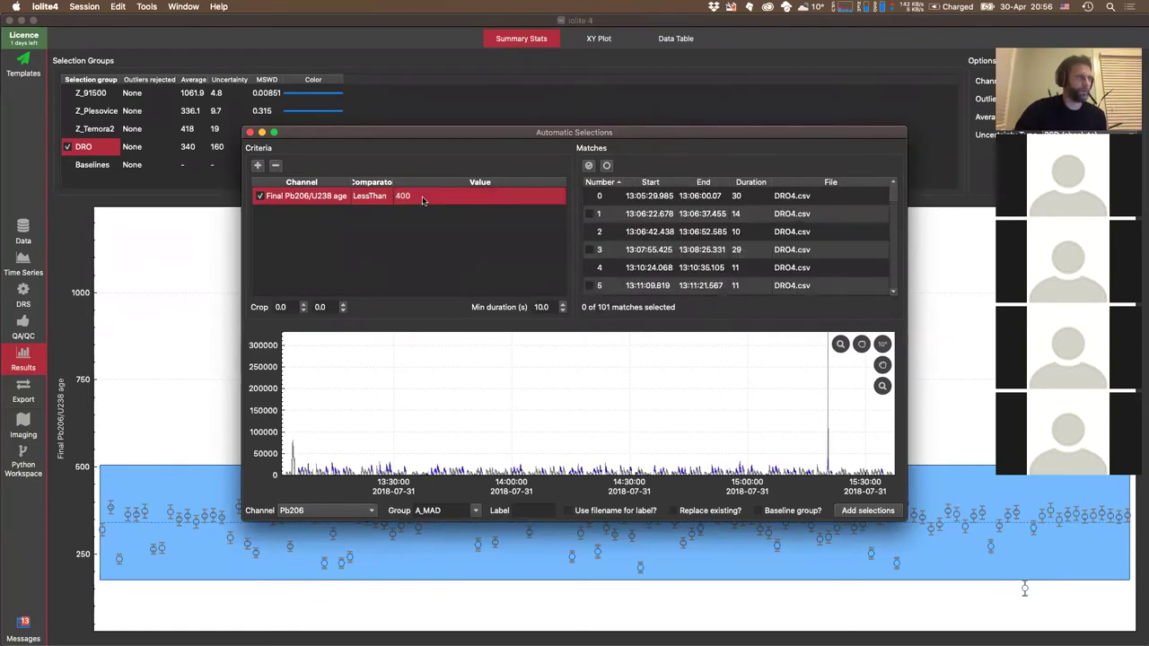
{"action": "left_click", "coordinate": [588, 165]}
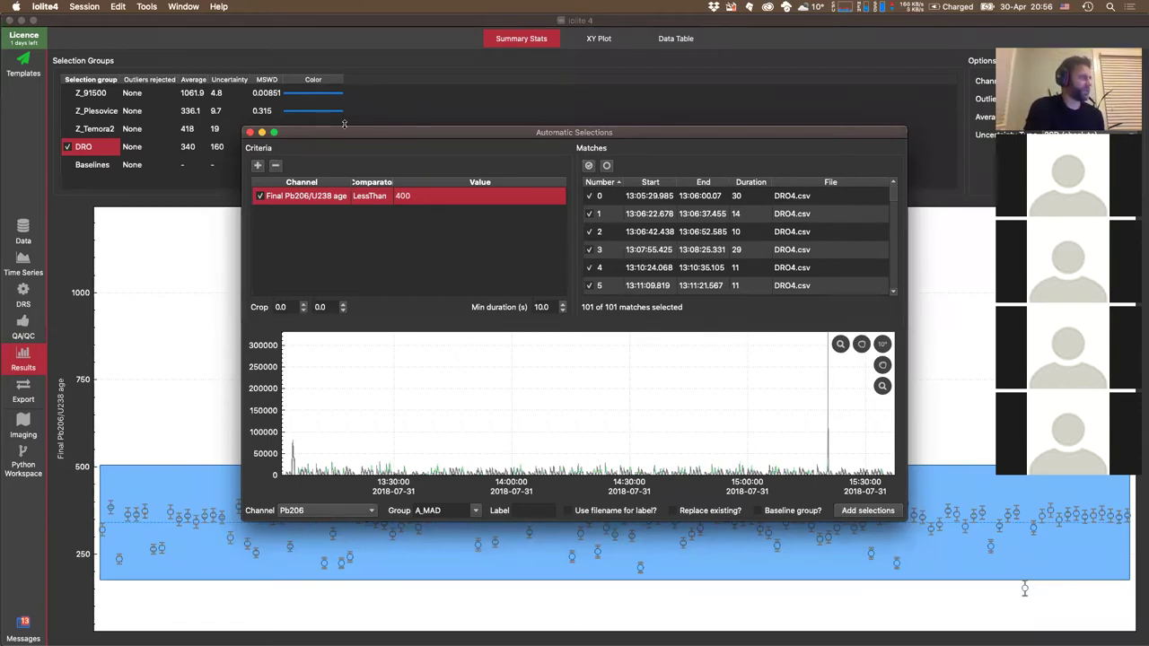
{"action": "left_click", "coordinate": [250, 133]}
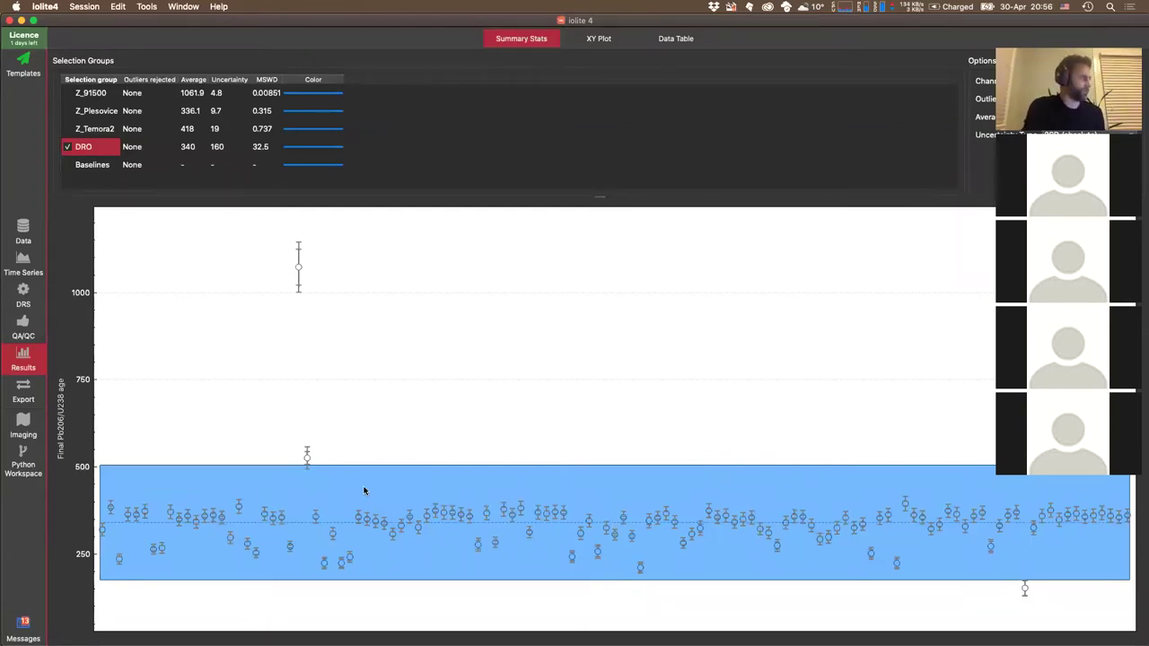
- Open the export-to-file settings and choose Stats as the export type in Excel format
{"action": "left_click", "coordinate": [23, 392]}
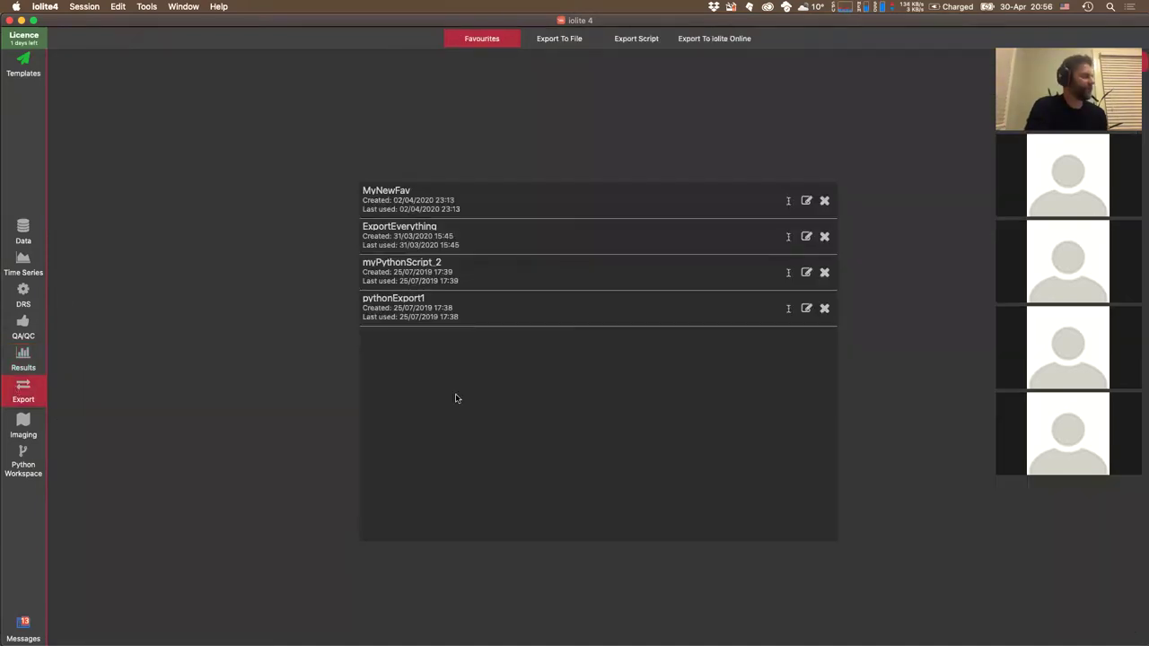
{"action": "left_click", "coordinate": [563, 38]}
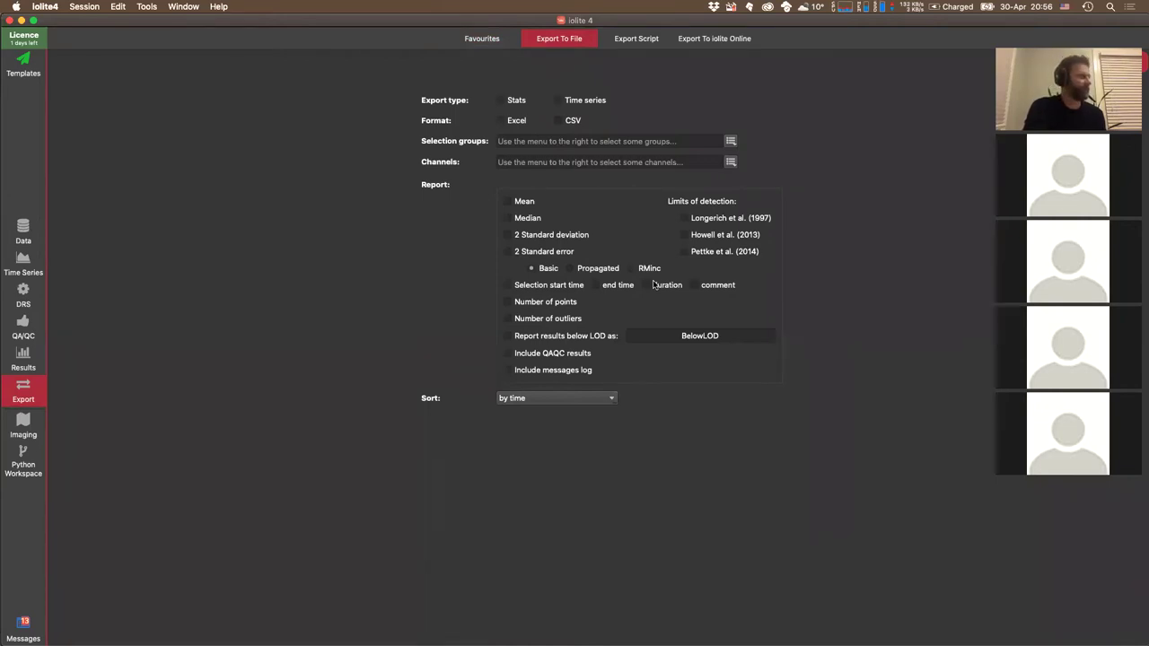
{"action": "left_click", "coordinate": [500, 100]}
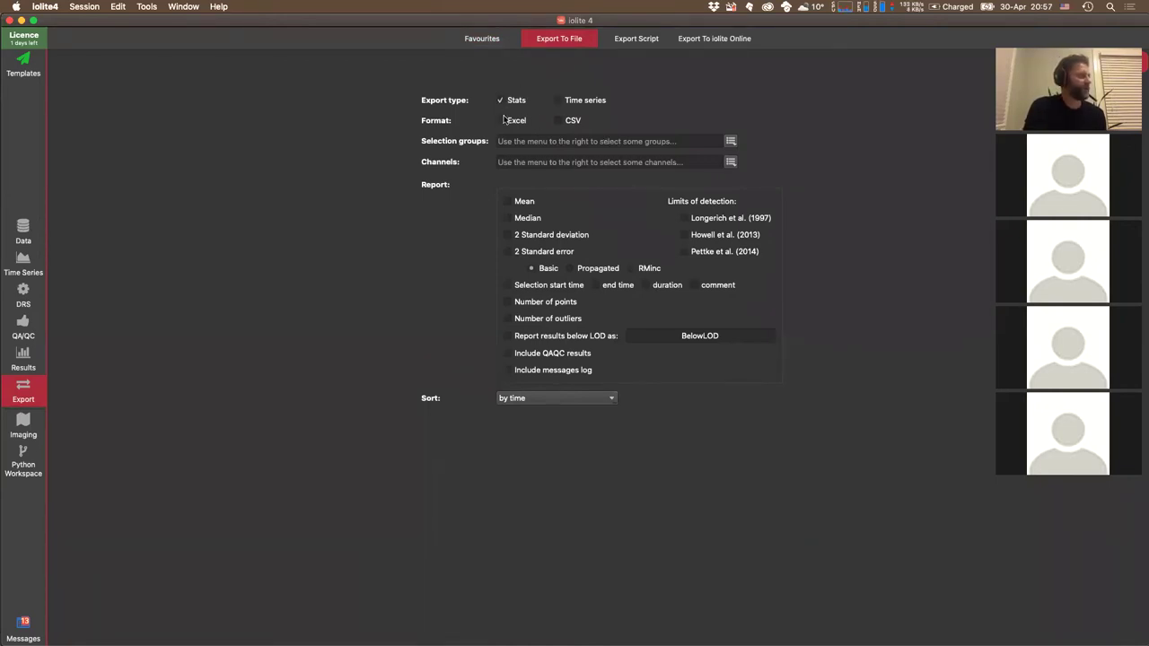
{"action": "left_click", "coordinate": [500, 121]}
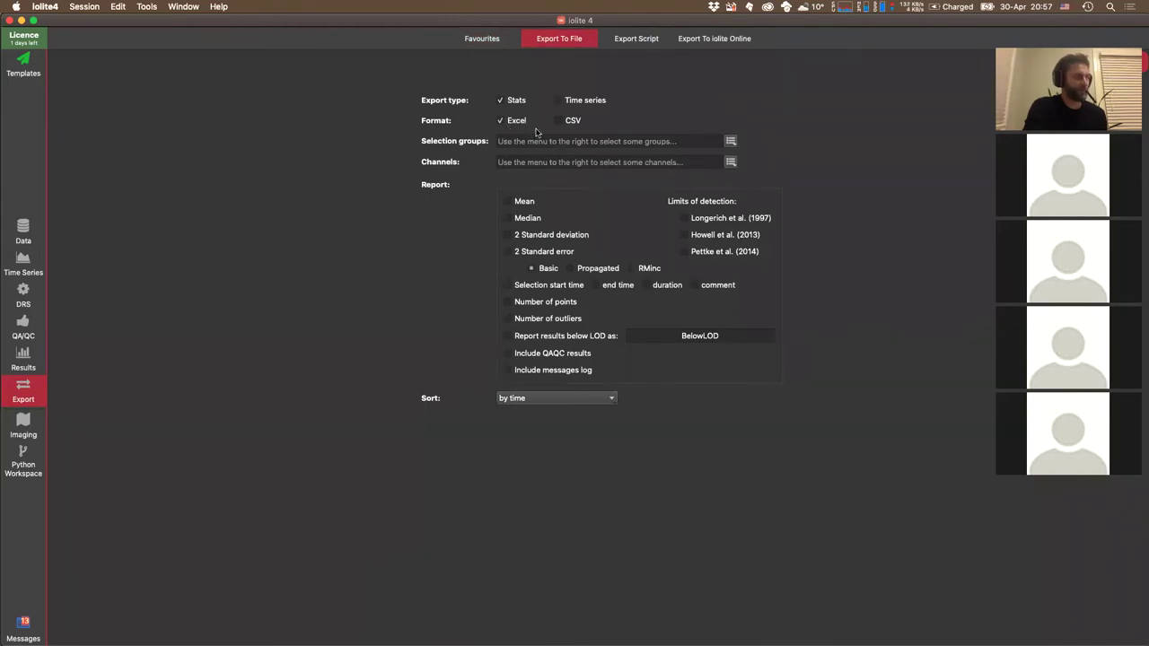
- Include the Samples and Reference Materials selection groups and the Outputs channels in the export
{"action": "left_click", "coordinate": [731, 142]}
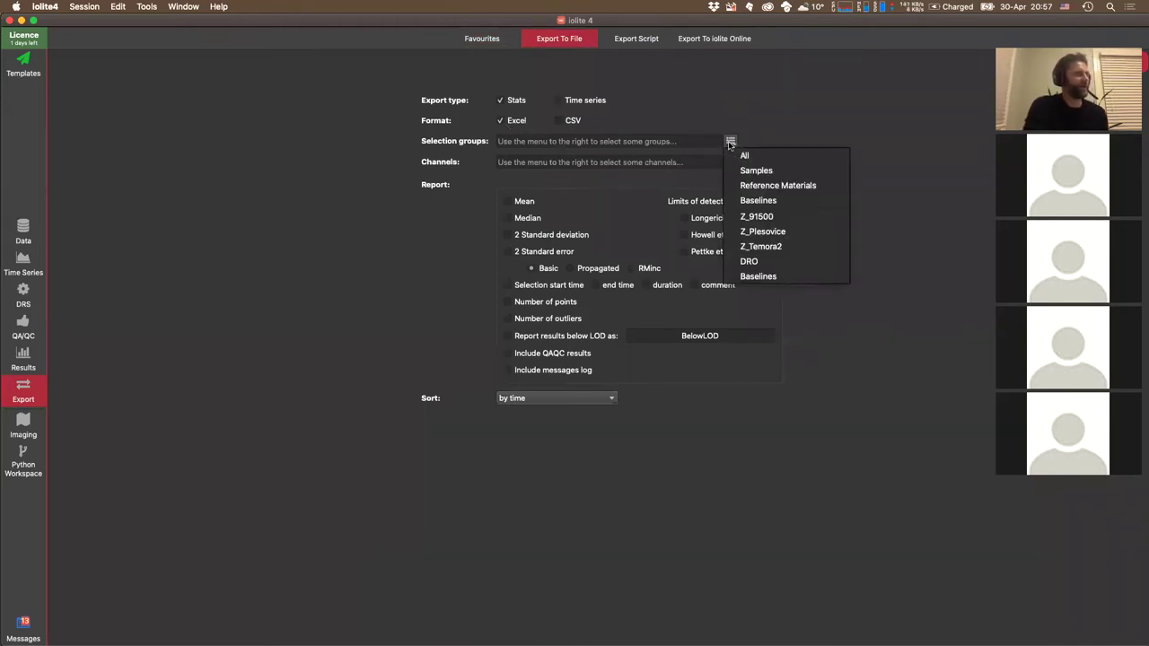
{"action": "left_click", "coordinate": [756, 170]}
{"action": "left_click", "coordinate": [732, 144]}
{"action": "left_click", "coordinate": [752, 185]}
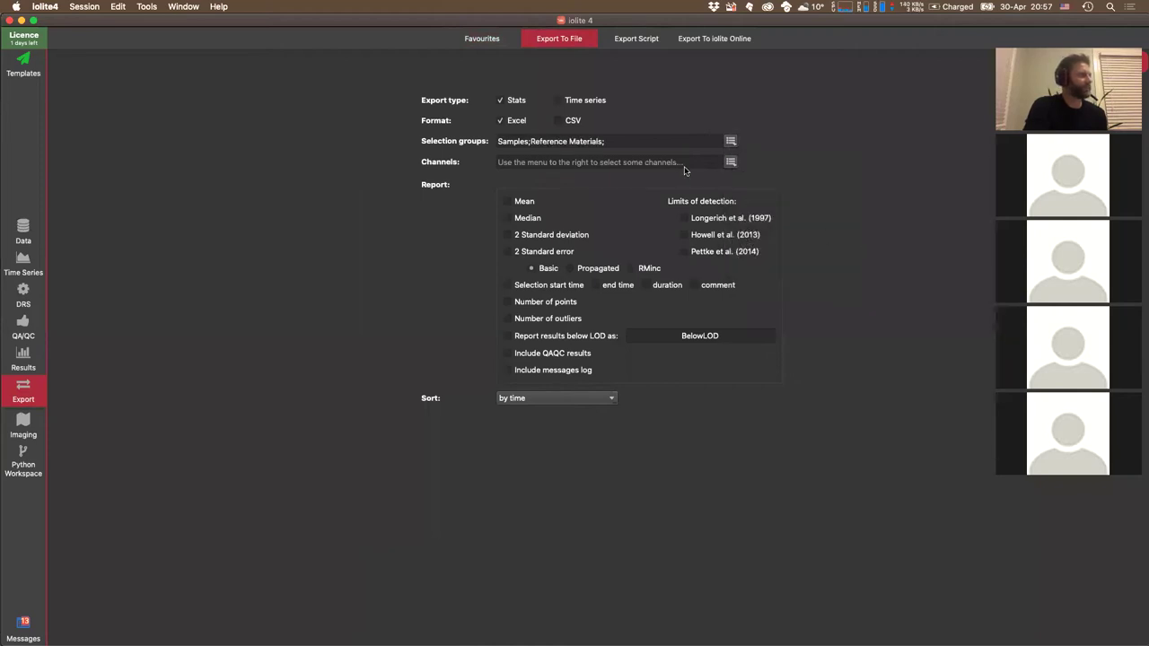
{"action": "left_click", "coordinate": [731, 163]}
{"action": "left_click", "coordinate": [759, 221]}
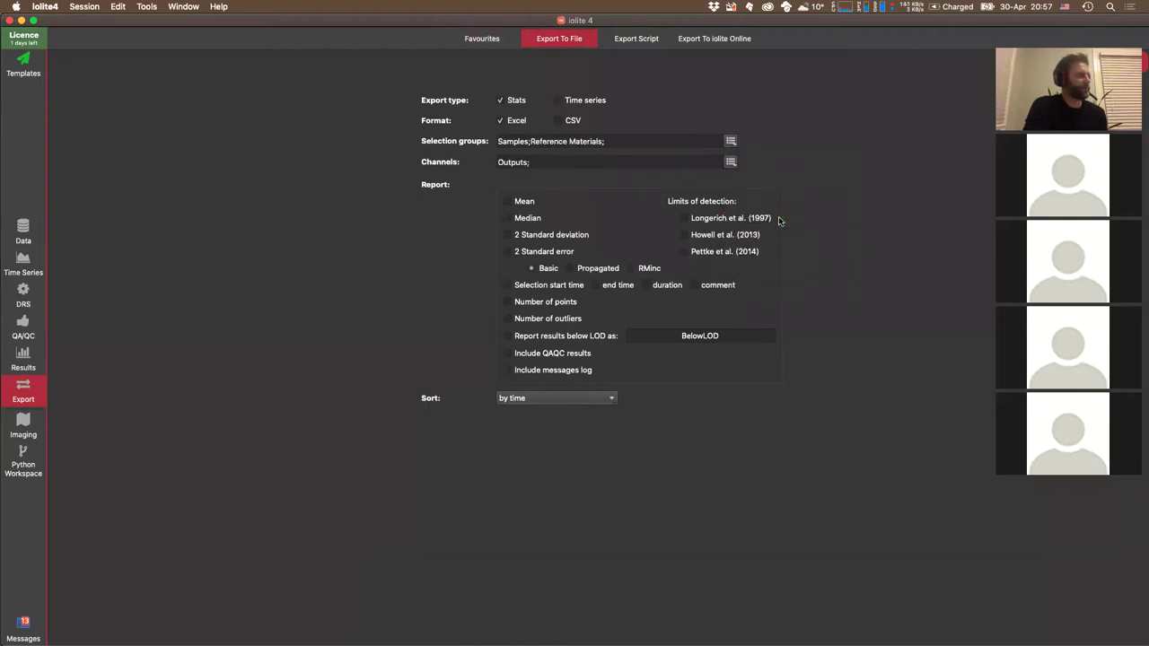
- Set the report to include Mean, Propagated 2 Standard error, QAQC results and the messages log
{"action": "left_click", "coordinate": [505, 201]}
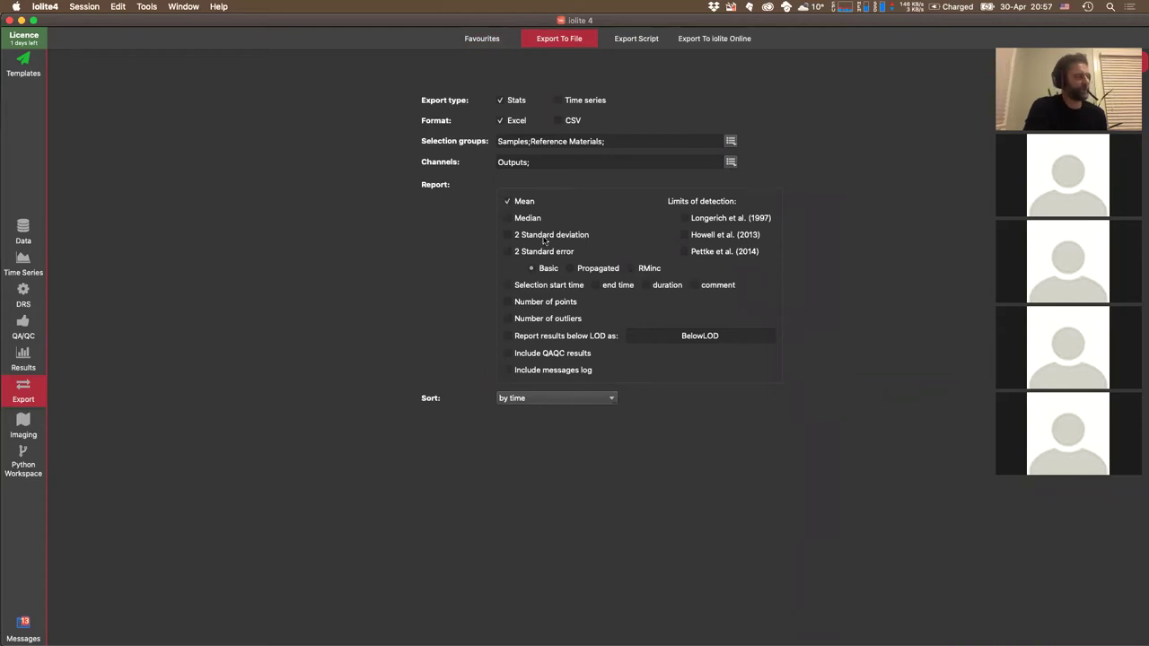
{"action": "left_click", "coordinate": [507, 251]}
{"action": "left_click", "coordinate": [632, 269]}
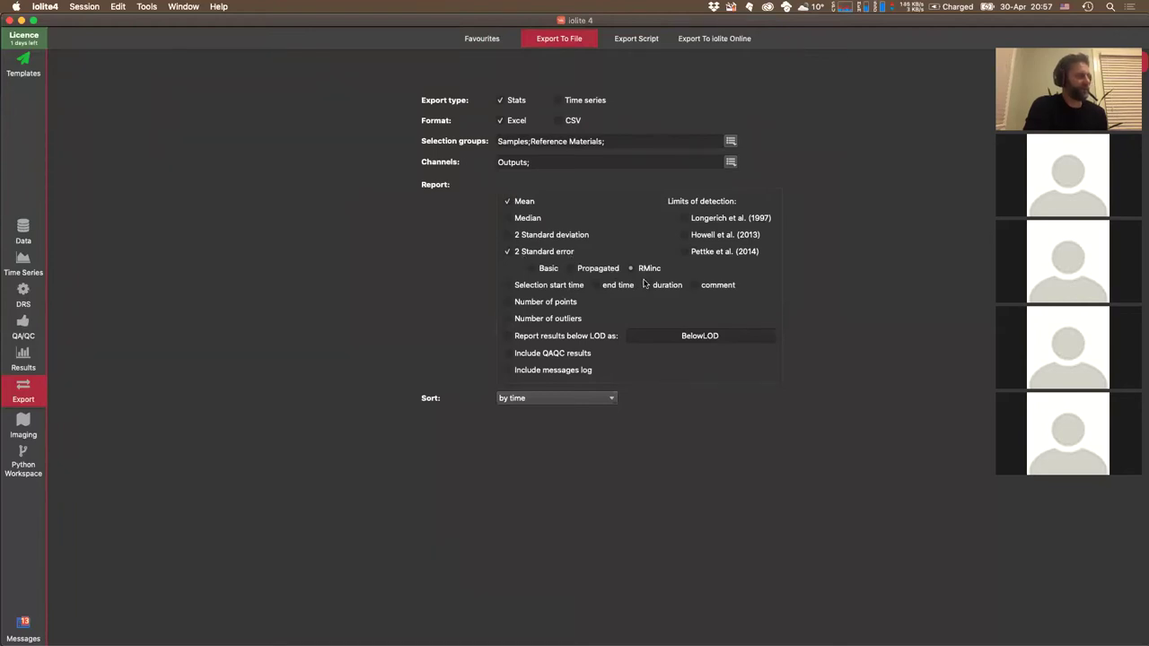
{"action": "left_click", "coordinate": [571, 271]}
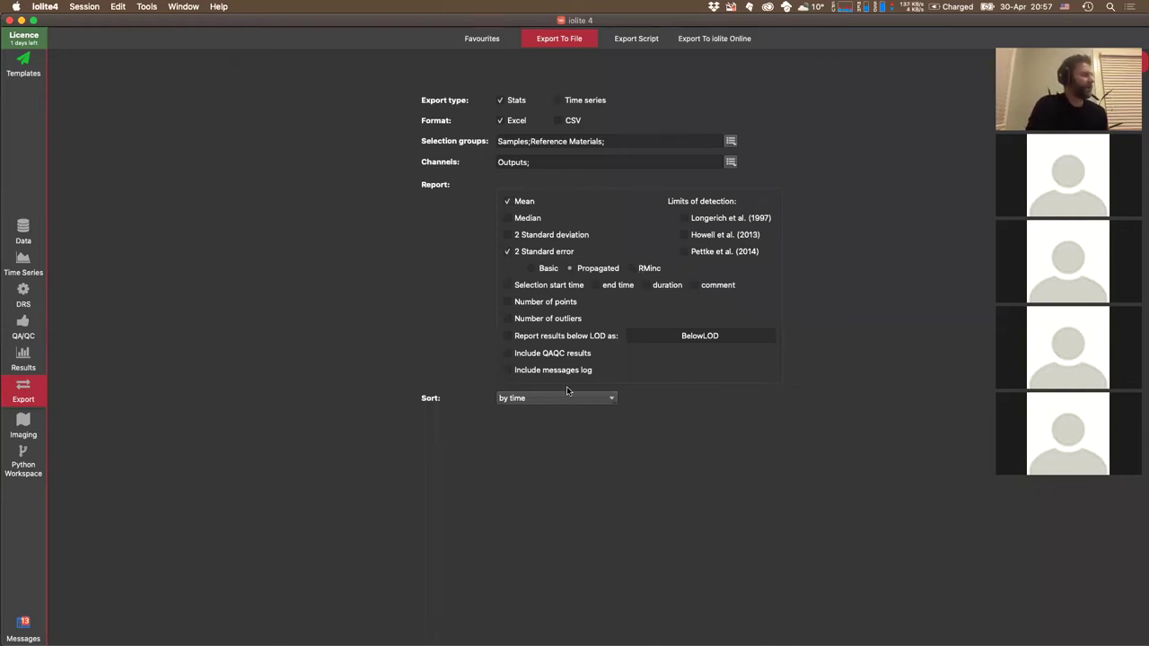
{"action": "left_click", "coordinate": [508, 354]}
{"action": "left_click", "coordinate": [509, 371]}
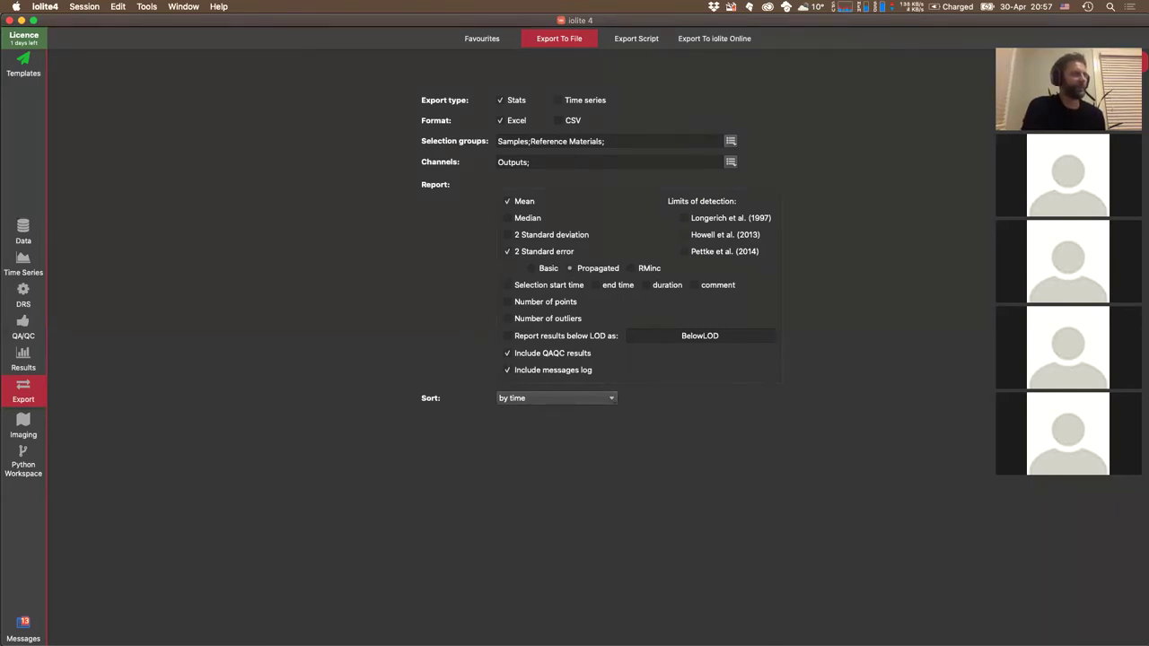
- Export the results as Export1.xlsx in the Example files folder
{"action": "left_click", "coordinate": [560, 39]}
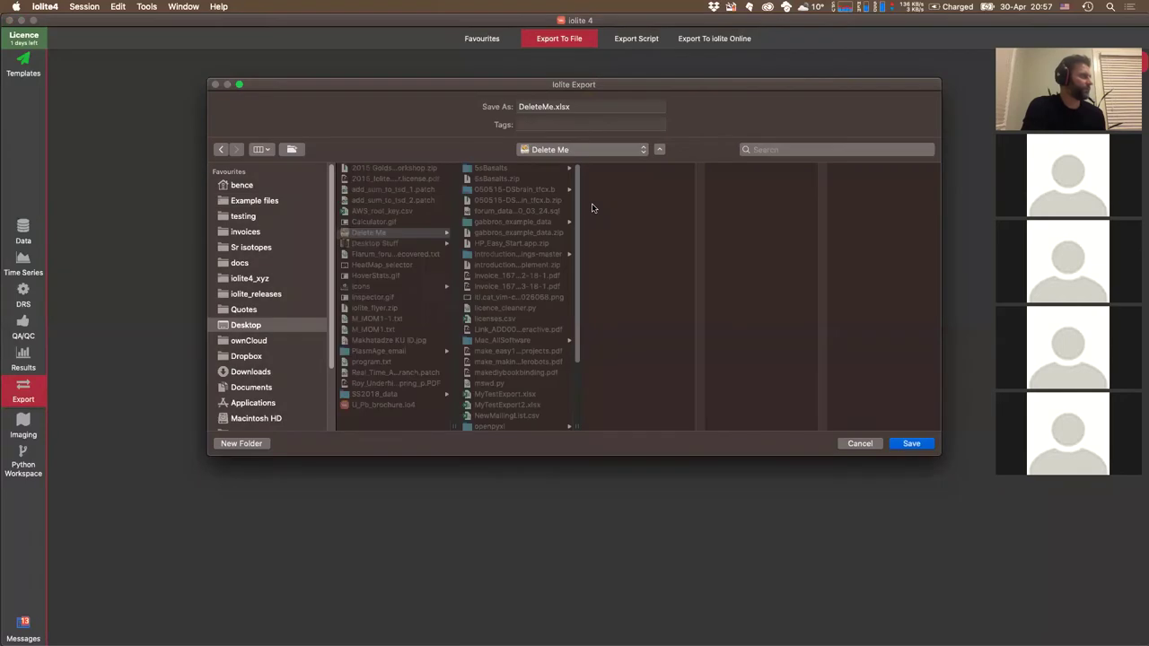
{"action": "left_click", "coordinate": [542, 148]}
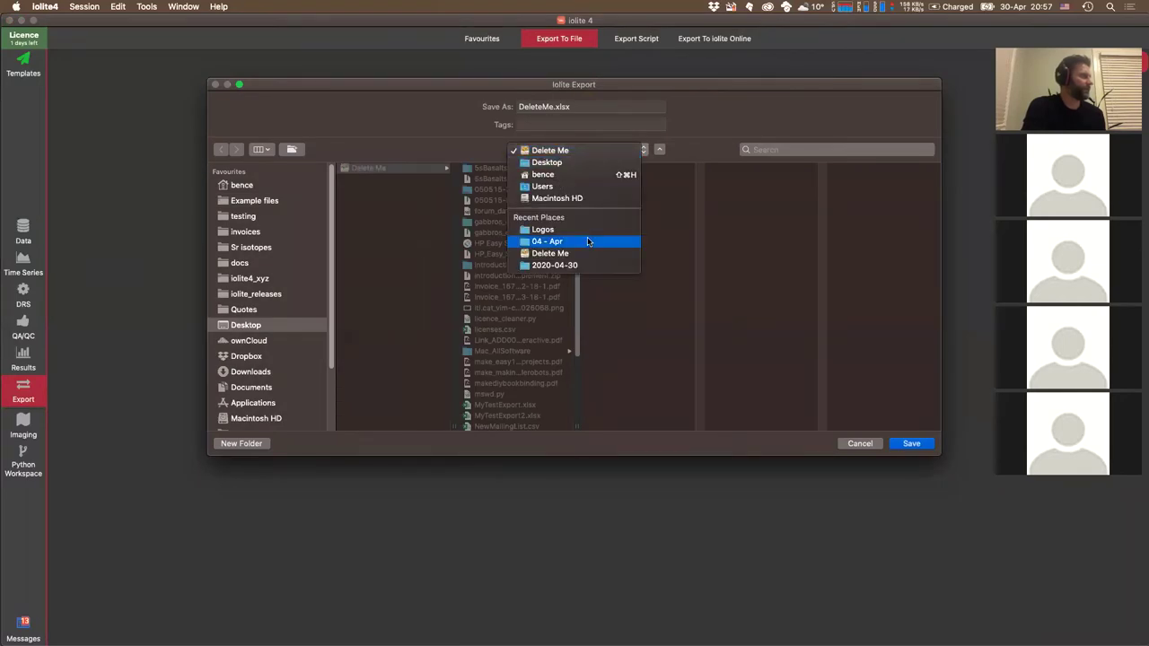
{"action": "left_click", "coordinate": [291, 206]}
{"action": "left_click", "coordinate": [262, 202]}
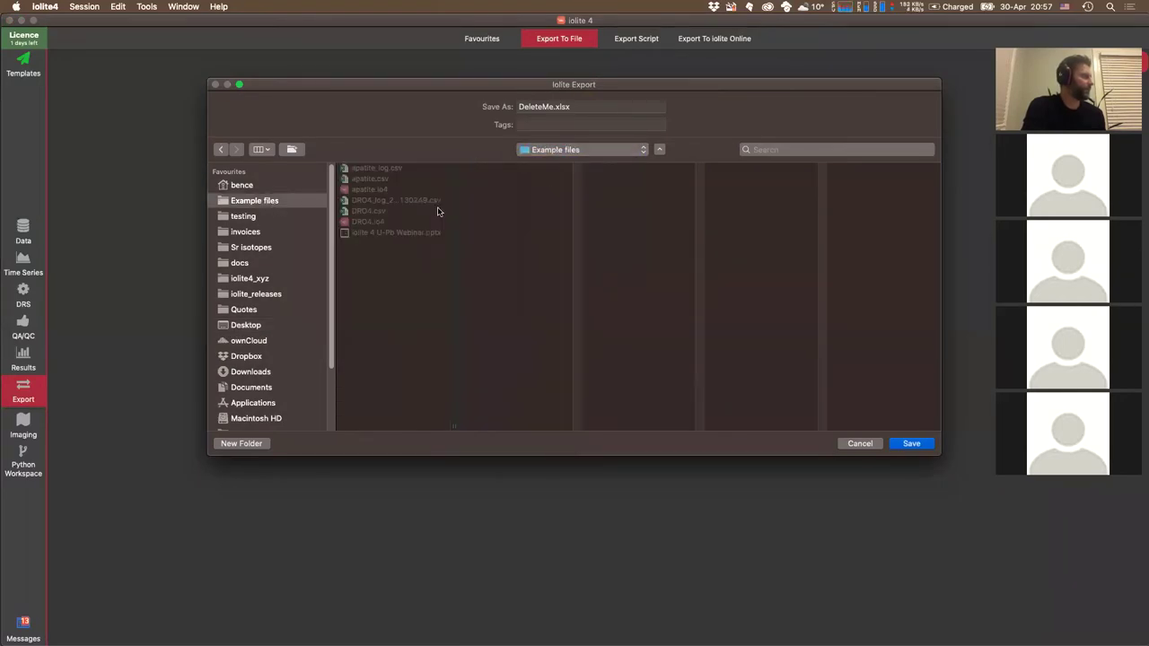
{"action": "left_click", "coordinate": [548, 107]}
{"action": "double_click", "coordinate": [551, 105]}
{"action": "type", "text": "Export"}
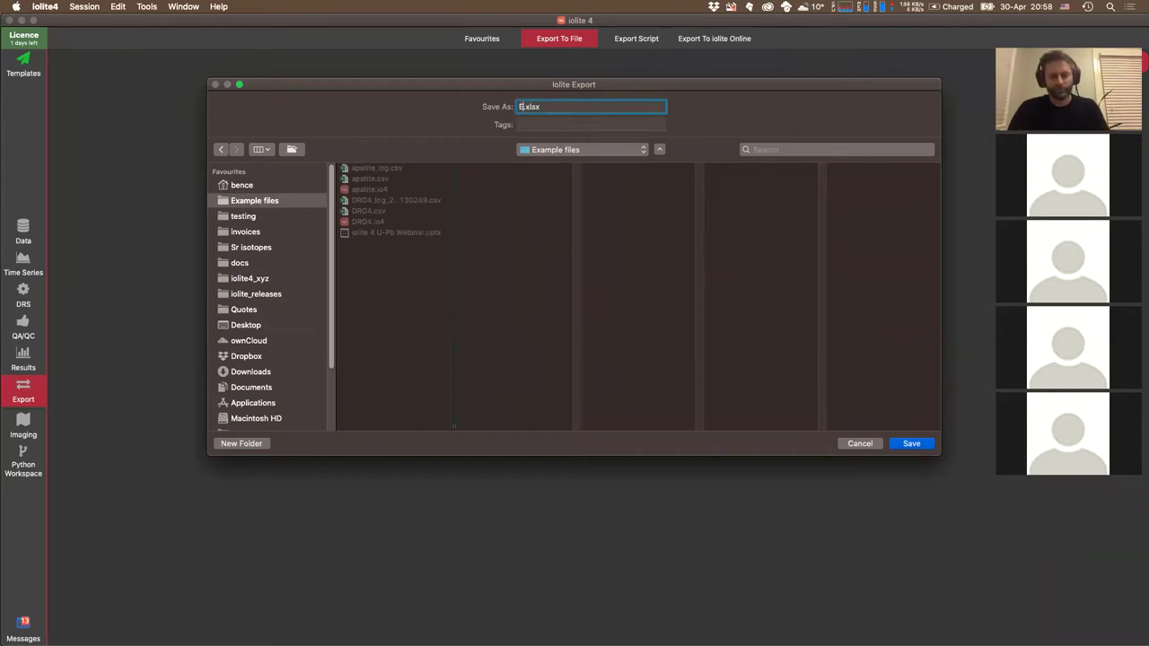
{"action": "key", "text": "BackSpace"}
{"action": "key", "text": "BackSpace"}
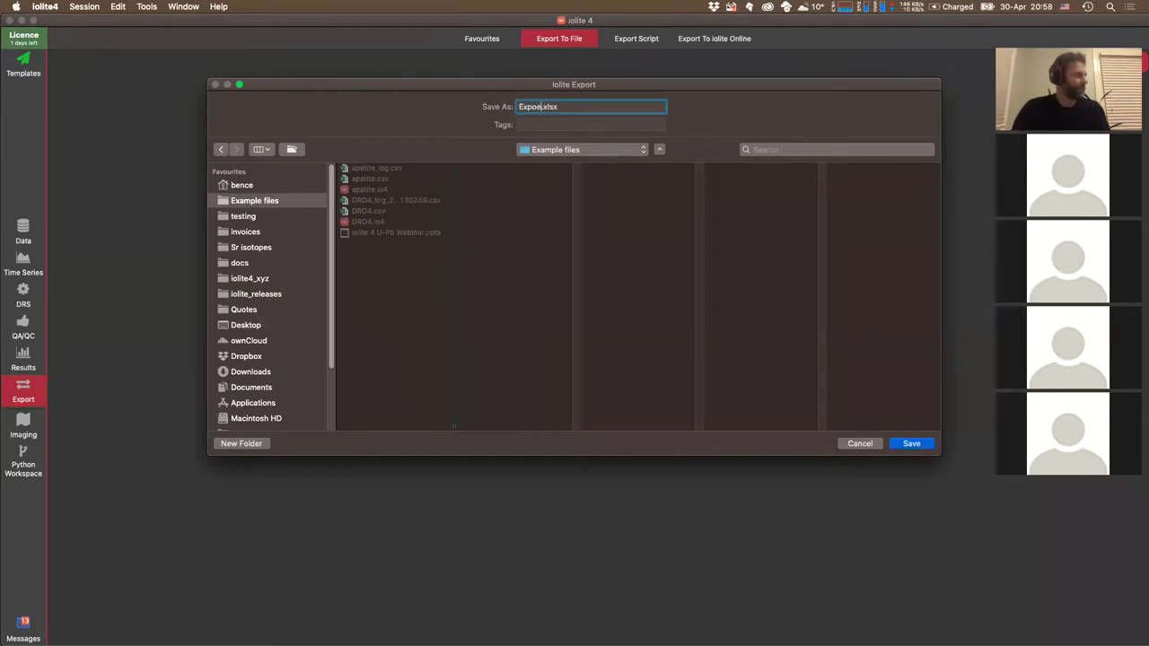
{"action": "type", "text": "rt1"}
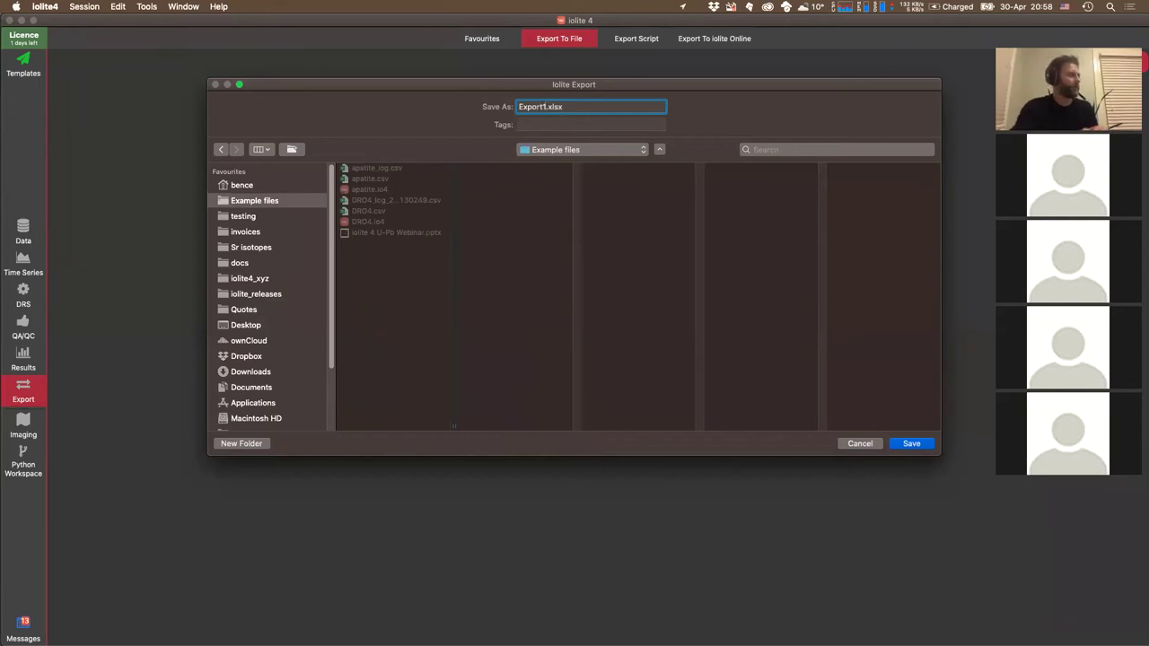
{"action": "left_click", "coordinate": [923, 446]}
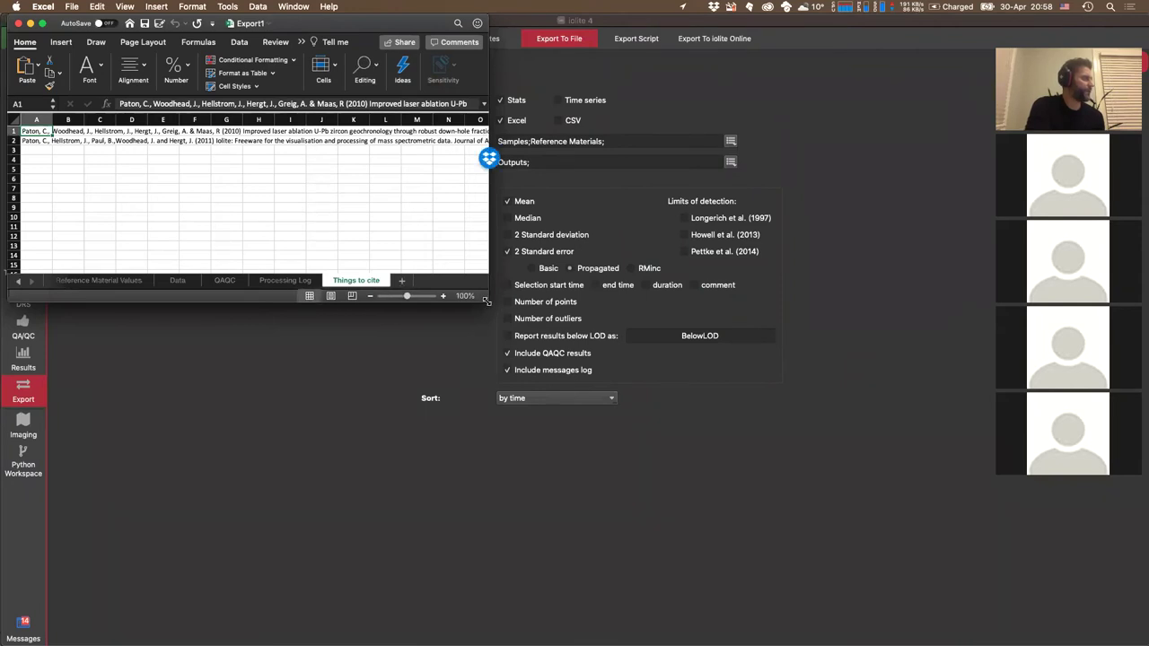
- Enlarge the Export1 workbook window in Excel and look through the Processing Log, QAQC and Data sheets
{"action": "left_click_drag", "start_coordinate": [491, 306], "coordinate": [892, 530]}
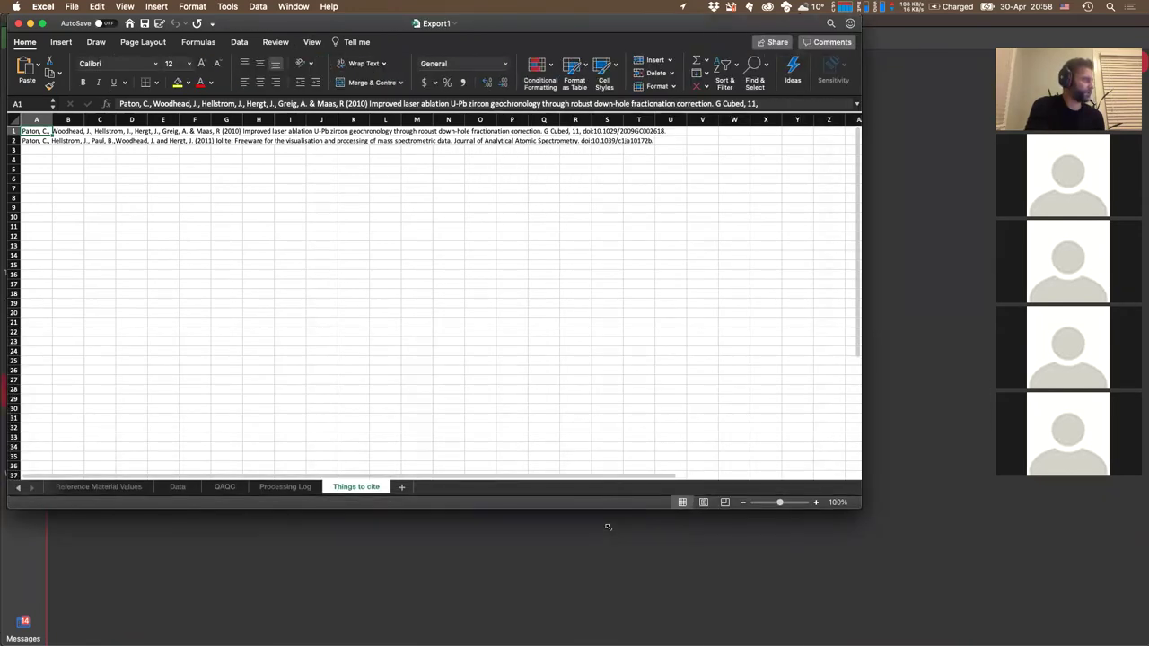
{"action": "left_click", "coordinate": [271, 516]}
{"action": "left_click", "coordinate": [231, 518]}
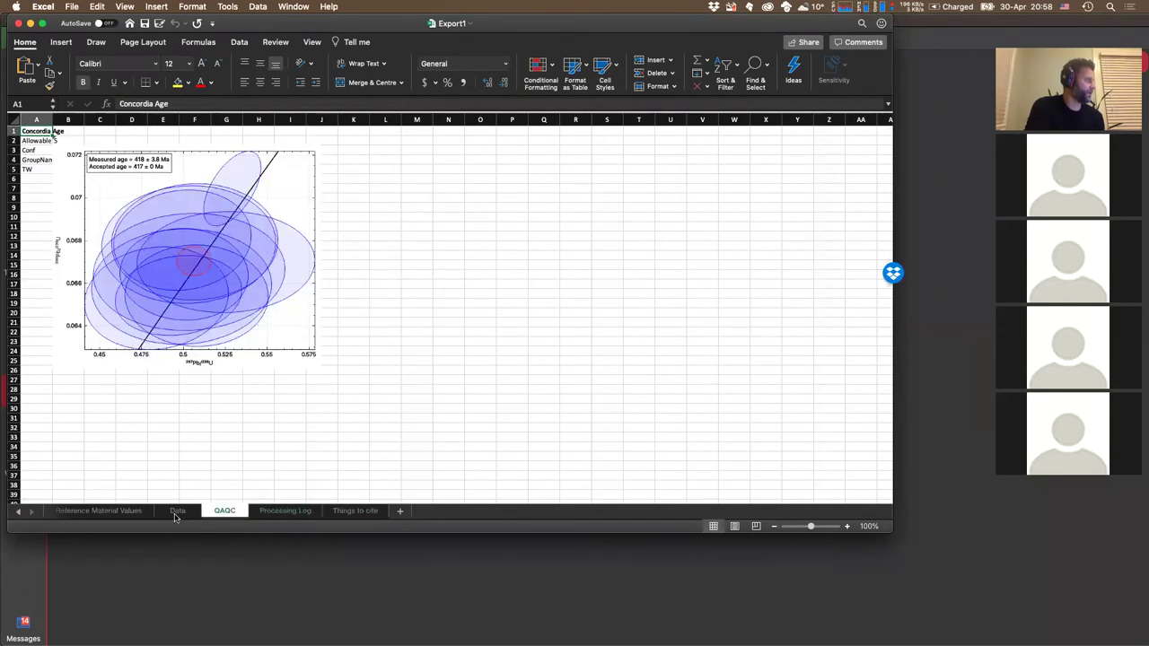
{"action": "left_click", "coordinate": [178, 511]}
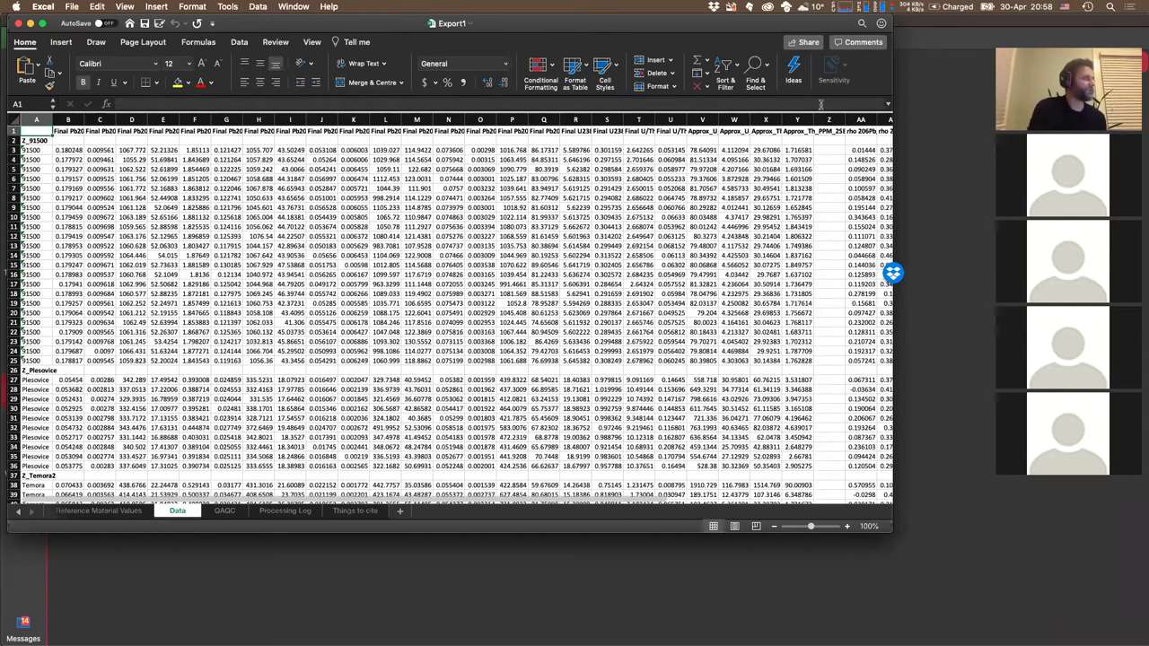
- Widen columns AA and AB on the Data sheet and examine the two rho error correlation columns
{"action": "left_click_drag", "start_coordinate": [869, 124], "coordinate": [626, 118]}
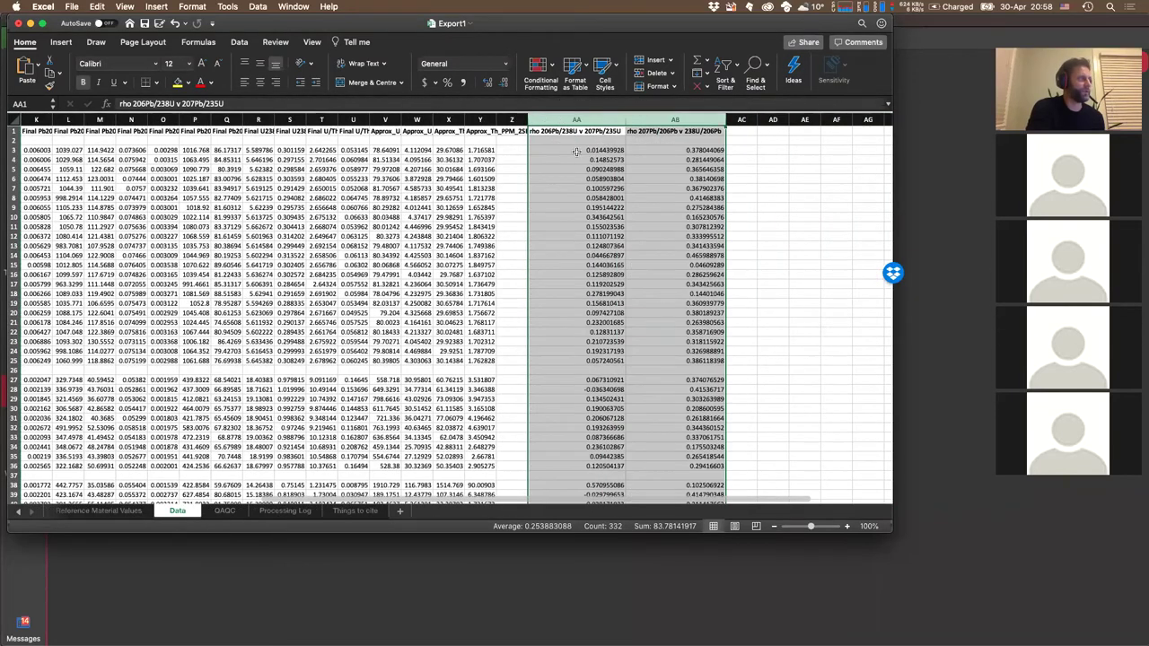
{"action": "left_click", "coordinate": [600, 149]}
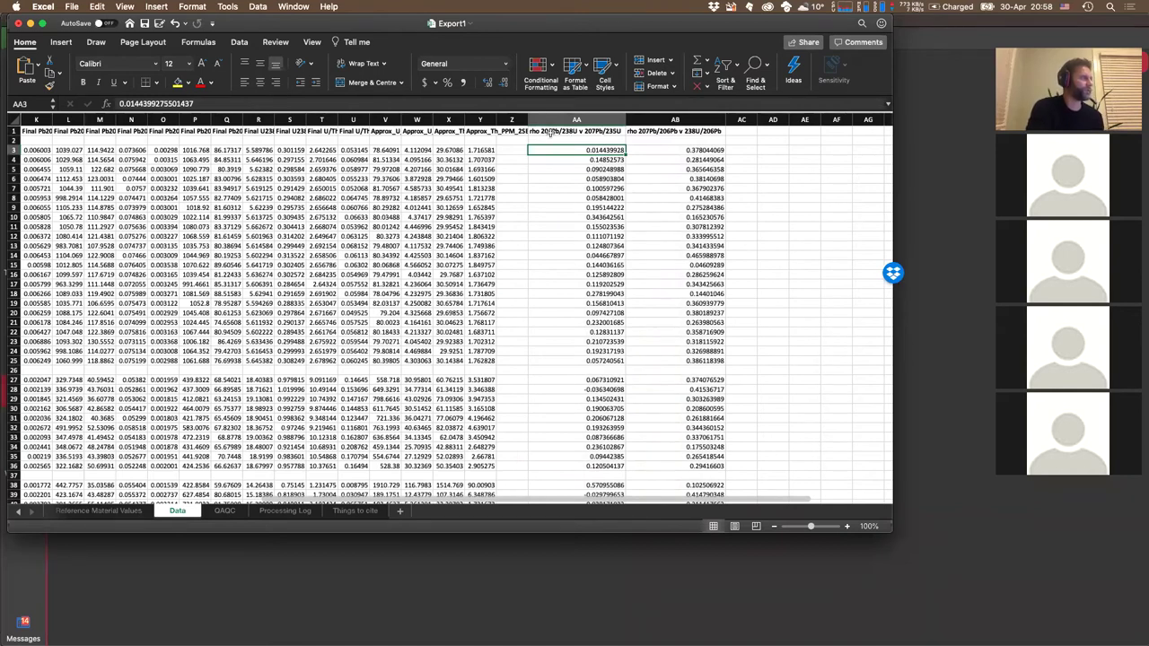
{"action": "left_click", "coordinate": [661, 151]}
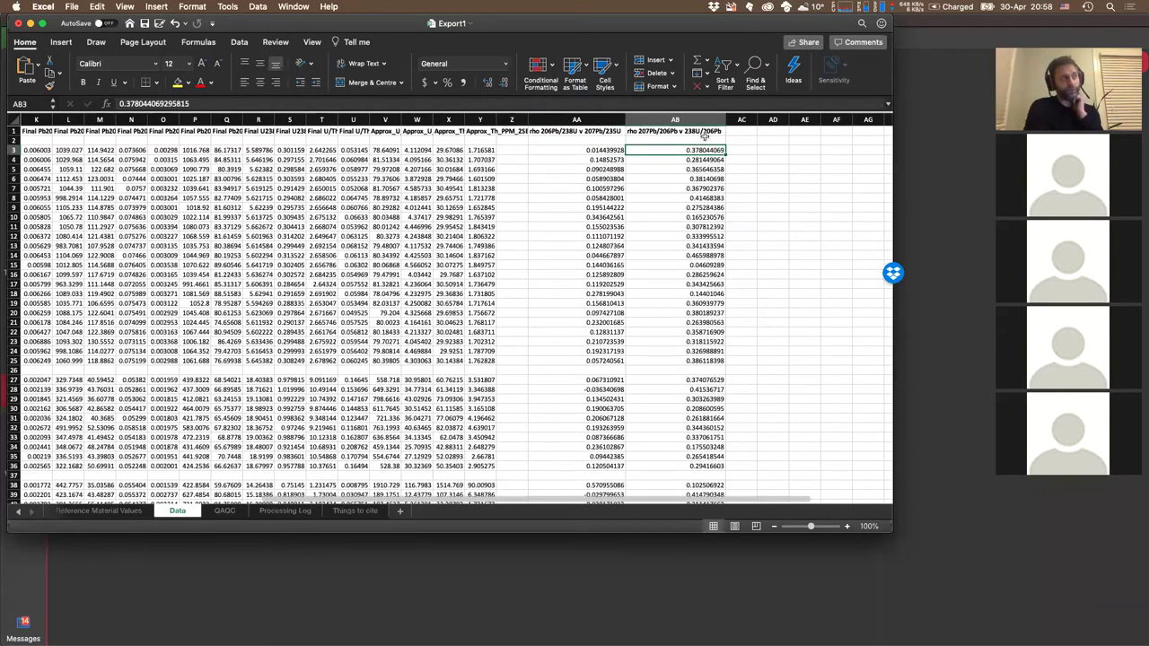
{"action": "left_click", "coordinate": [605, 141]}
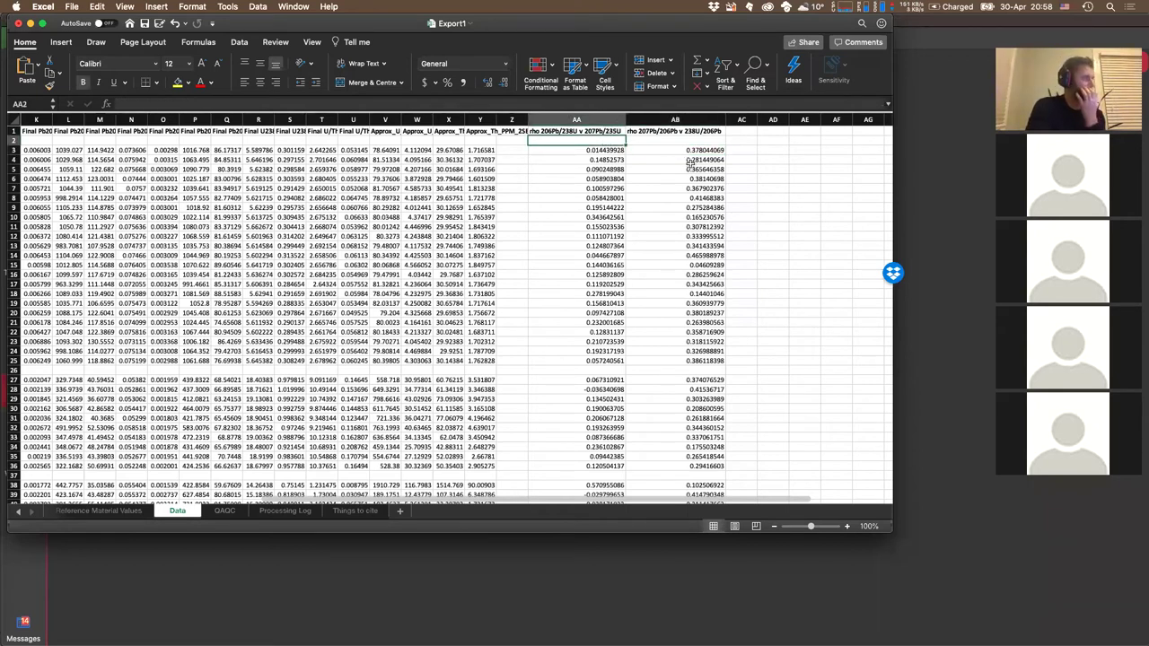
{"action": "key", "text": "Right"}
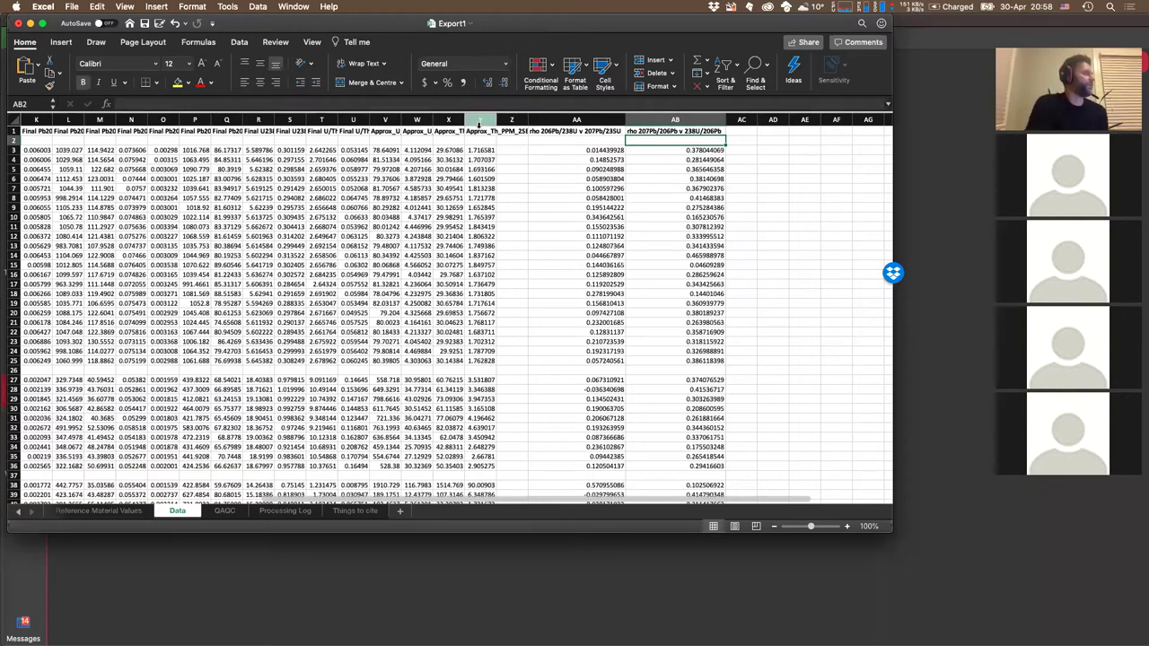
- Examine the exported ages, ratios and approximate concentrations across the first Z_91500 rows of the Data sheet
{"action": "left_click_drag", "start_coordinate": [474, 150], "coordinate": [4, 160]}
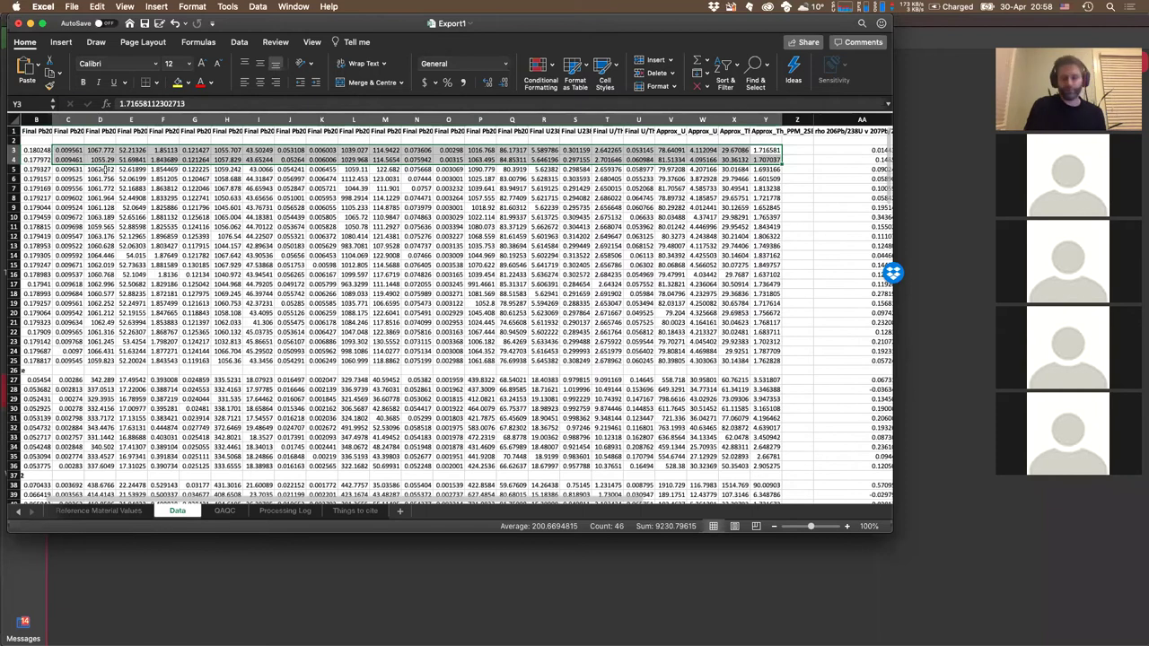
{"action": "key", "text": "Left"}
{"action": "key", "text": "Left"}
{"action": "key", "text": "Left"}
{"action": "key", "text": "Left"}
{"action": "key", "text": "Left"}
{"action": "key", "text": "Left"}
{"action": "key", "text": "Left"}
{"action": "key", "text": "Left"}
{"action": "key", "text": "Left"}
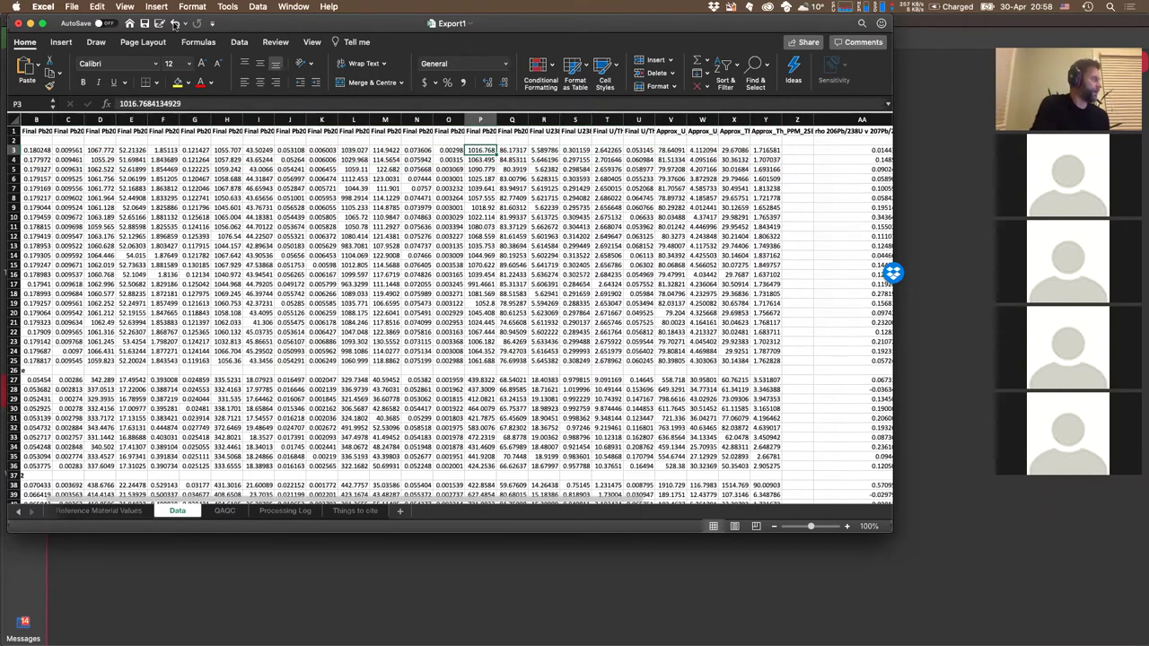
- Quit Excel without saving the changes to Export1 and return to iolite
{"action": "left_click", "coordinate": [42, 6]}
{"action": "left_click", "coordinate": [59, 130]}
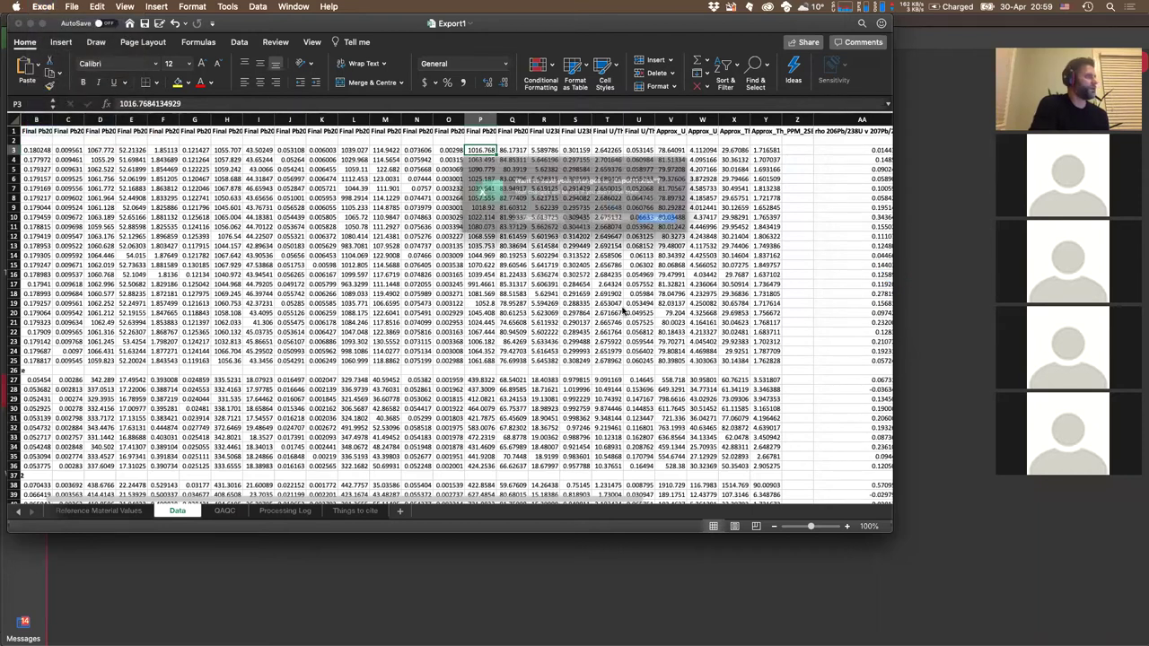
{"action": "left_click", "coordinate": [545, 225]}
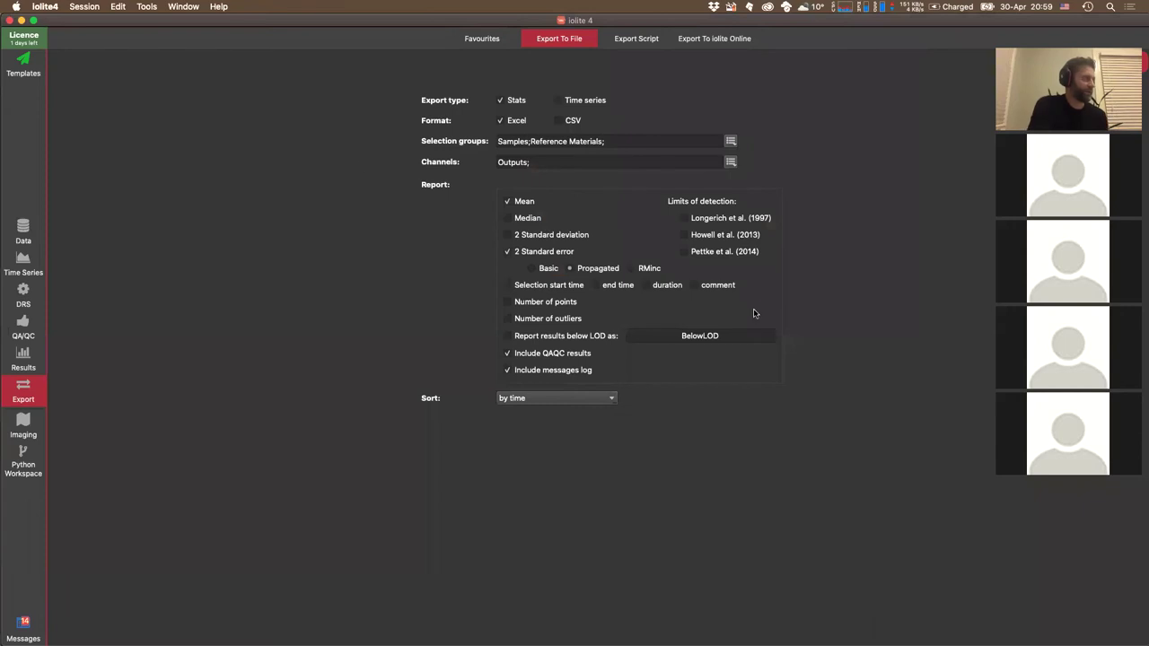
- Load PlasmAge.py from the iolite4-python-examples export folder as the export script, previewing its code first
{"action": "left_click", "coordinate": [640, 38]}
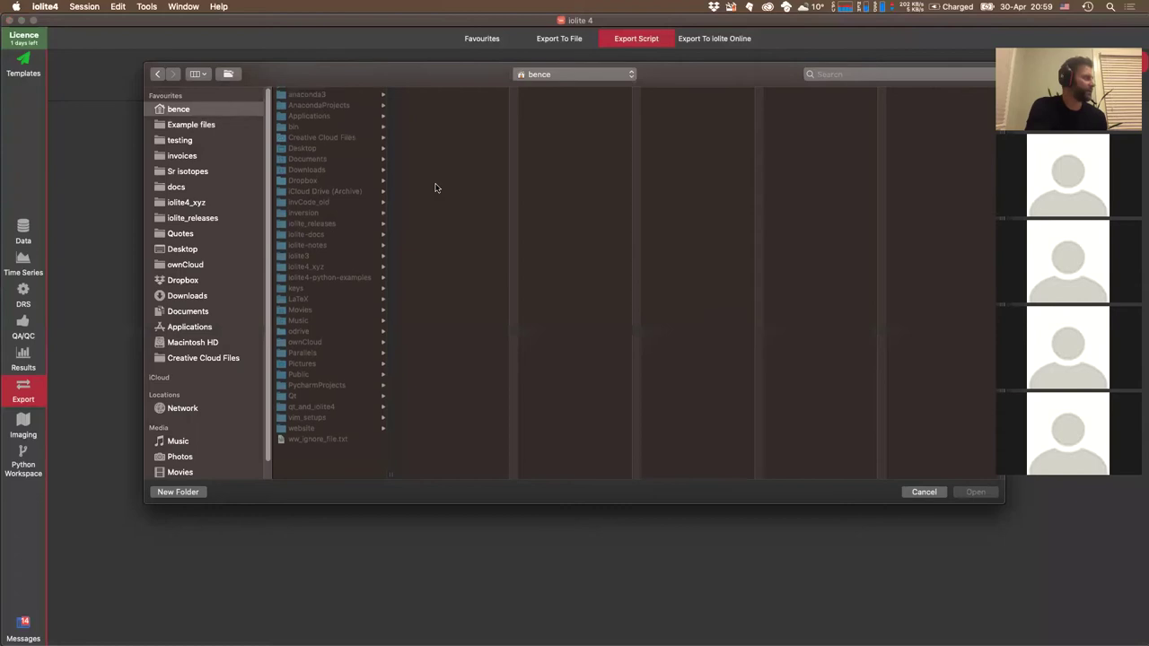
{"action": "left_click", "coordinate": [553, 76]}
{"action": "left_click", "coordinate": [521, 241]}
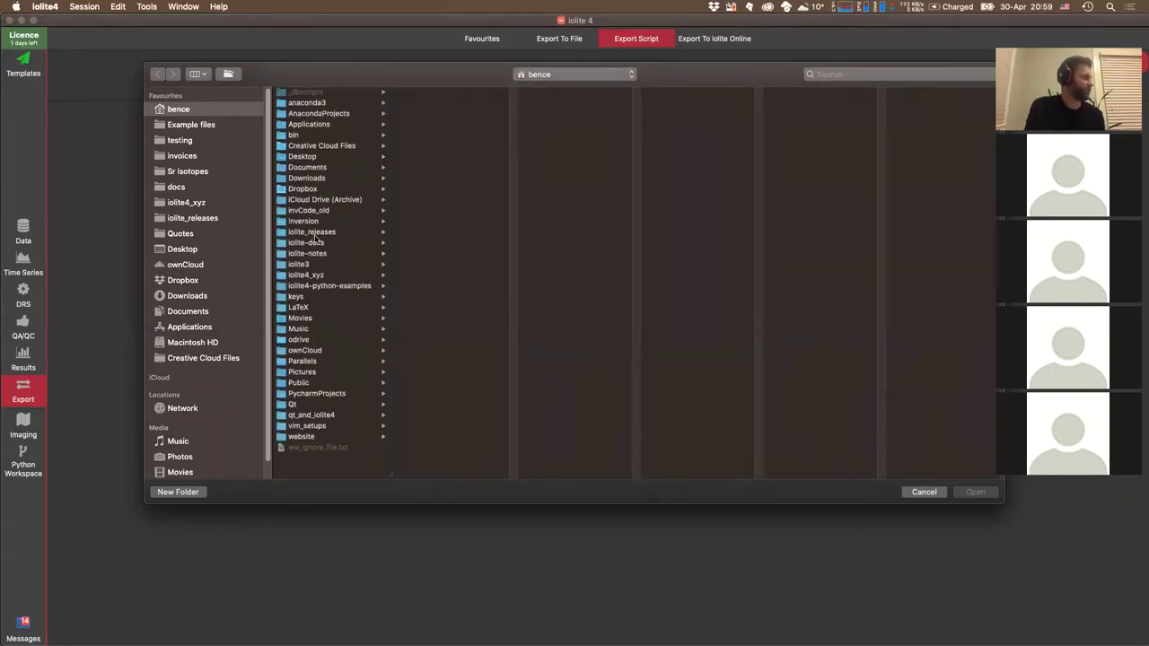
{"action": "left_click", "coordinate": [332, 286]}
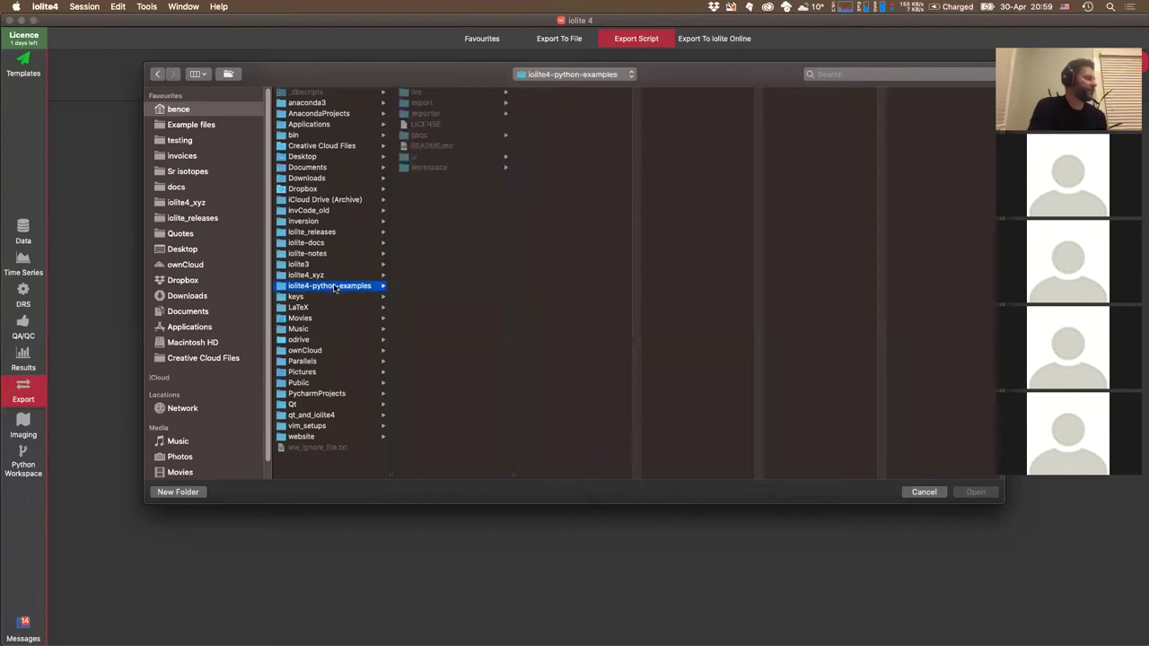
{"action": "left_click", "coordinate": [427, 104]}
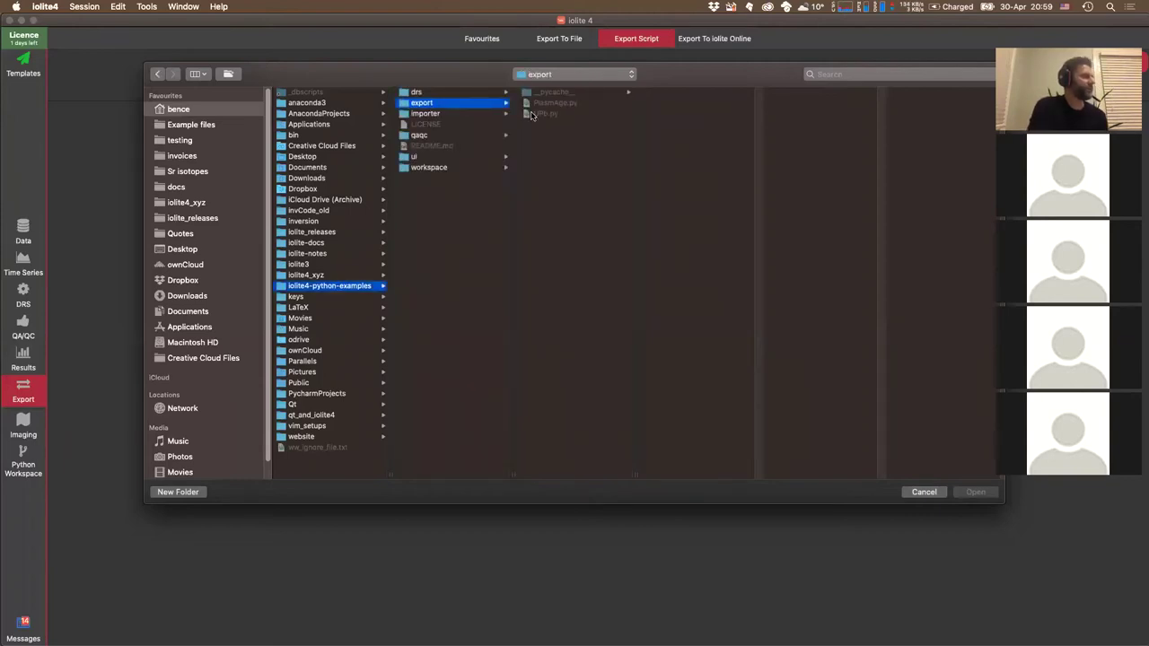
{"action": "left_click", "coordinate": [541, 104]}
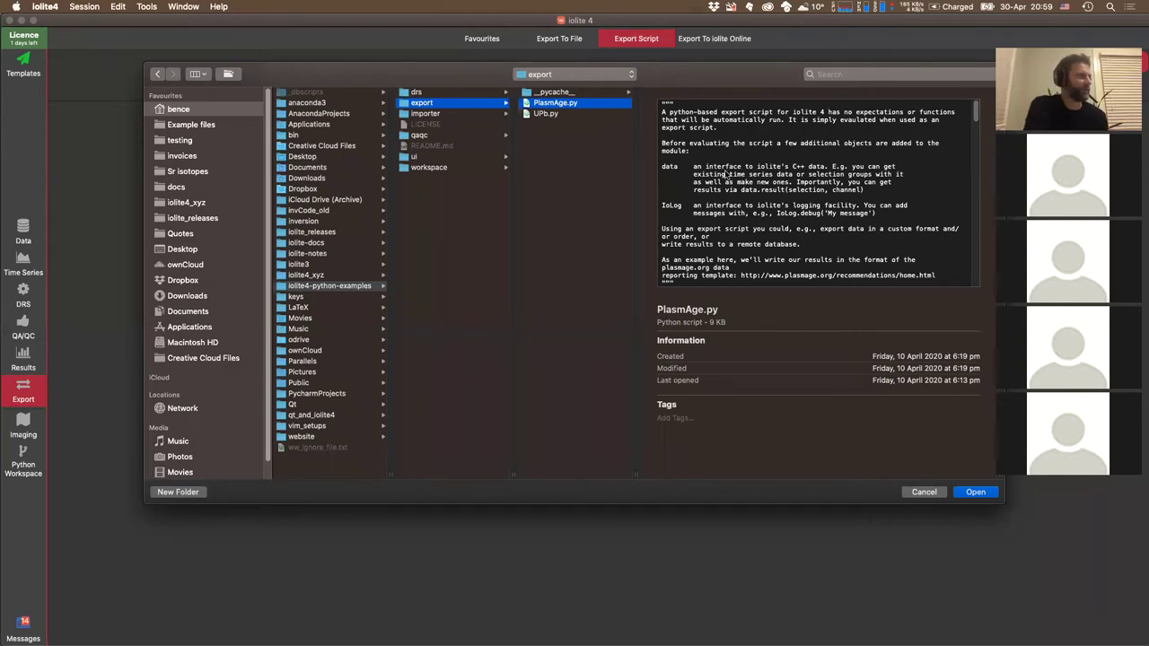
{"action": "scroll", "coordinate": [844, 183], "scroll_direction": "down", "scroll_amount": 5}
{"action": "scroll", "coordinate": [844, 182], "scroll_direction": "down", "scroll_amount": 20}
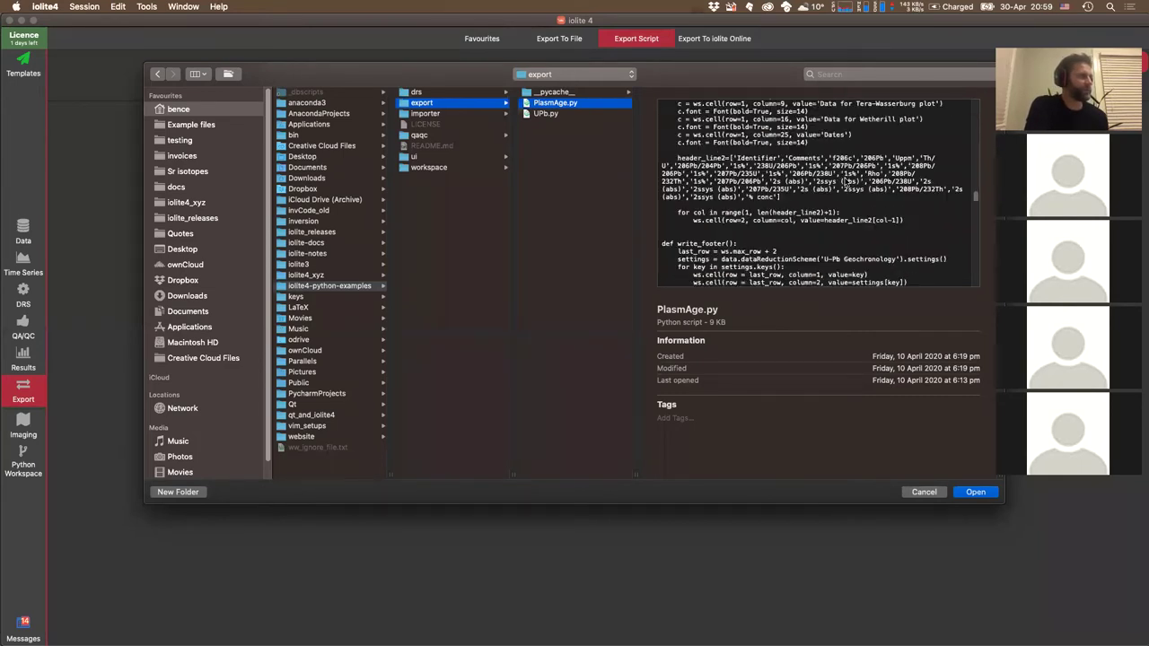
{"action": "scroll", "coordinate": [844, 182], "scroll_direction": "up", "scroll_amount": 15}
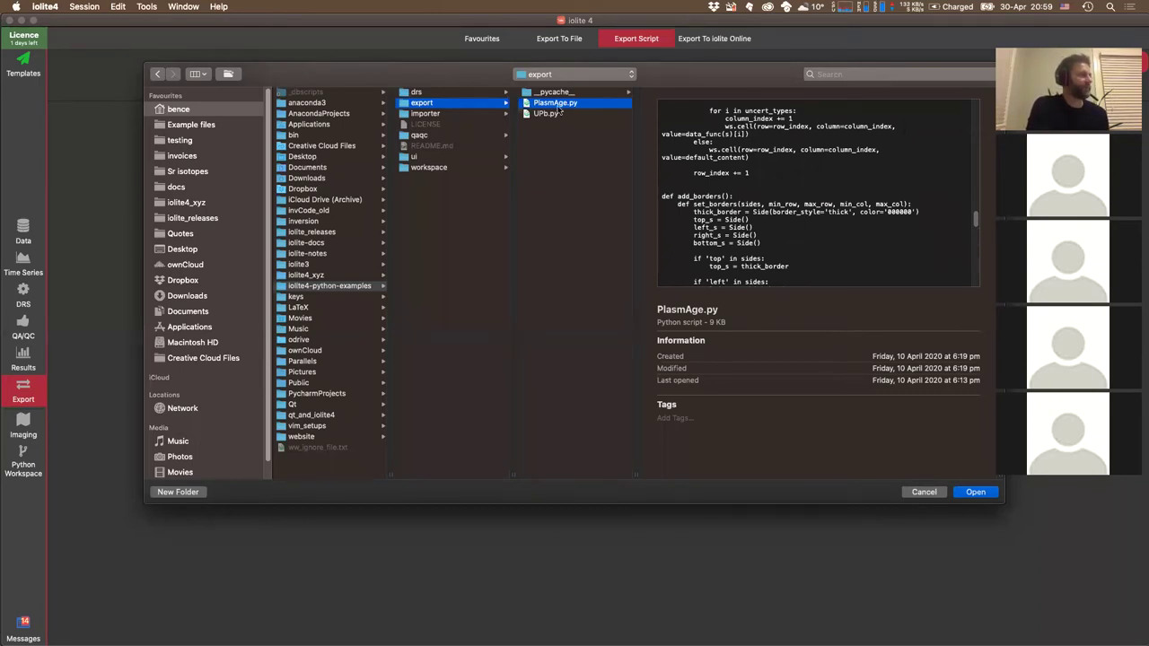
{"action": "left_click", "coordinate": [561, 105]}
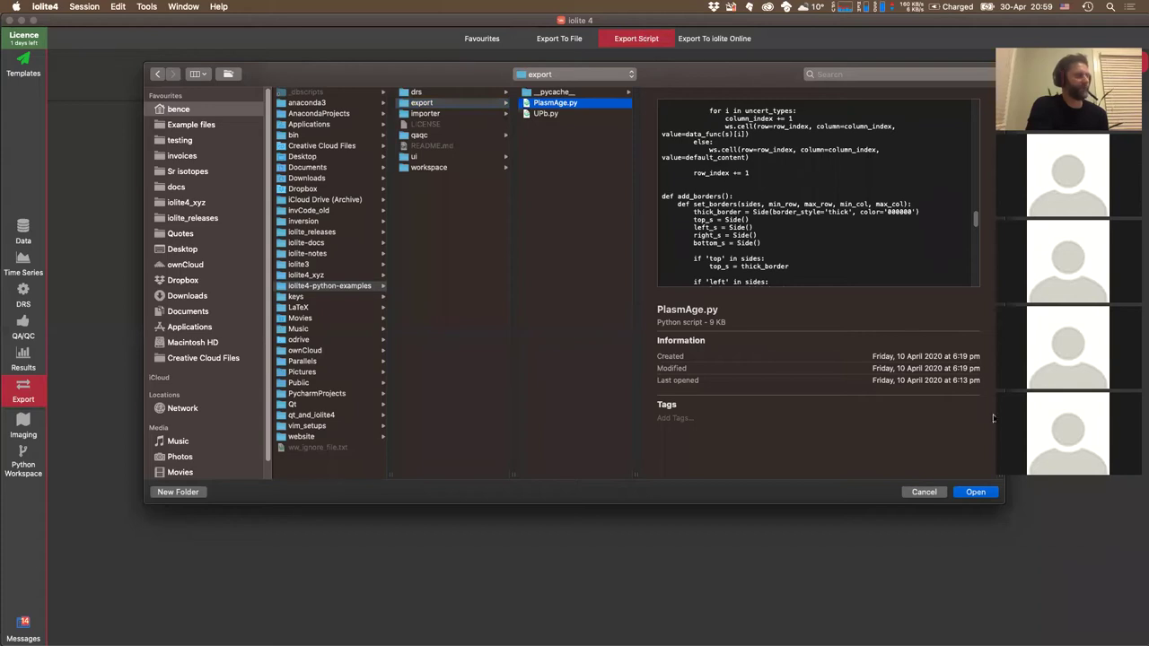
{"action": "left_click", "coordinate": [975, 492]}
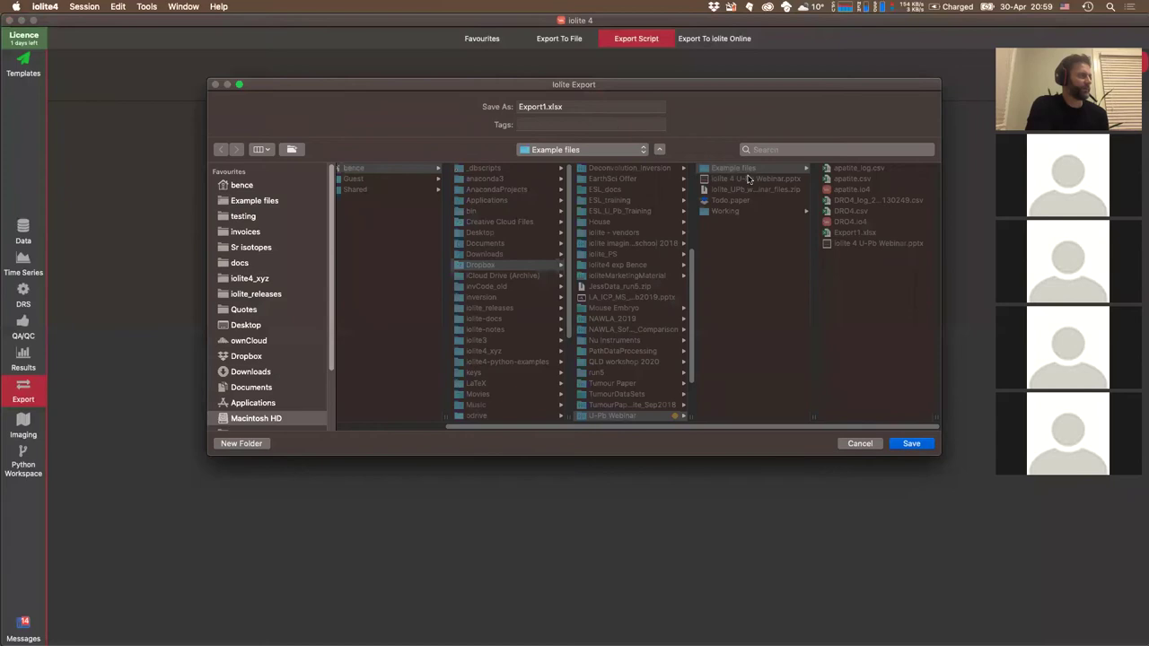
- Save the script's export as Plasmage.xlsx in the Example files folder
{"action": "double_click", "coordinate": [544, 106]}
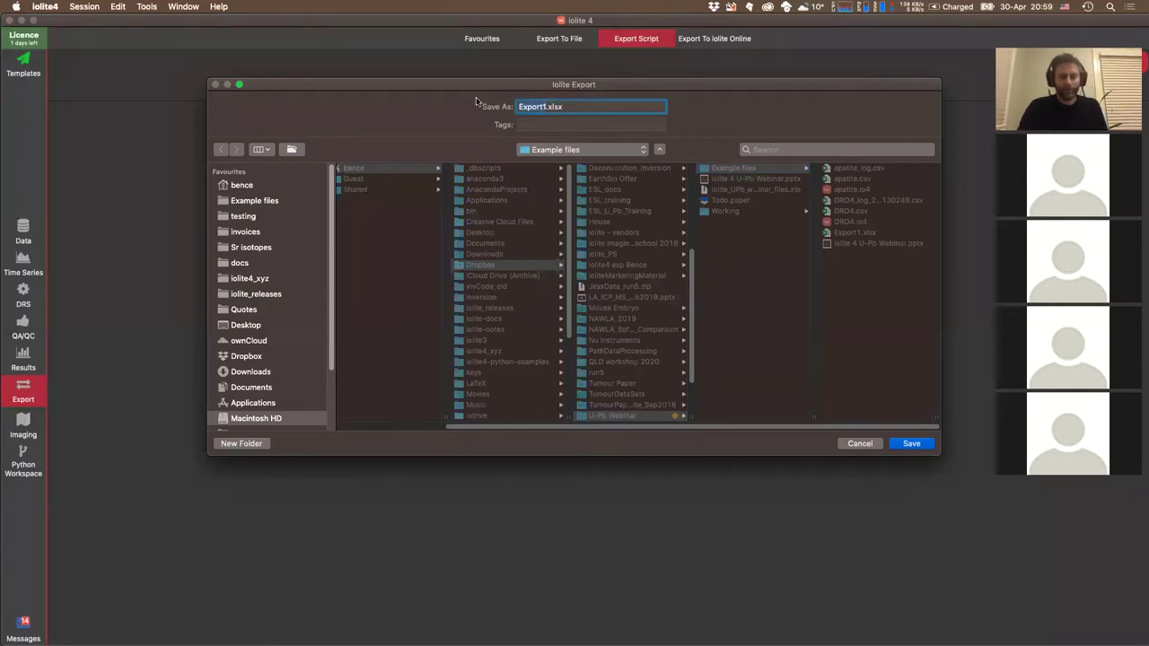
{"action": "type", "text": "R"}
{"action": "key", "text": "BackSpace"}
{"action": "type", "text": "Plasmage"}
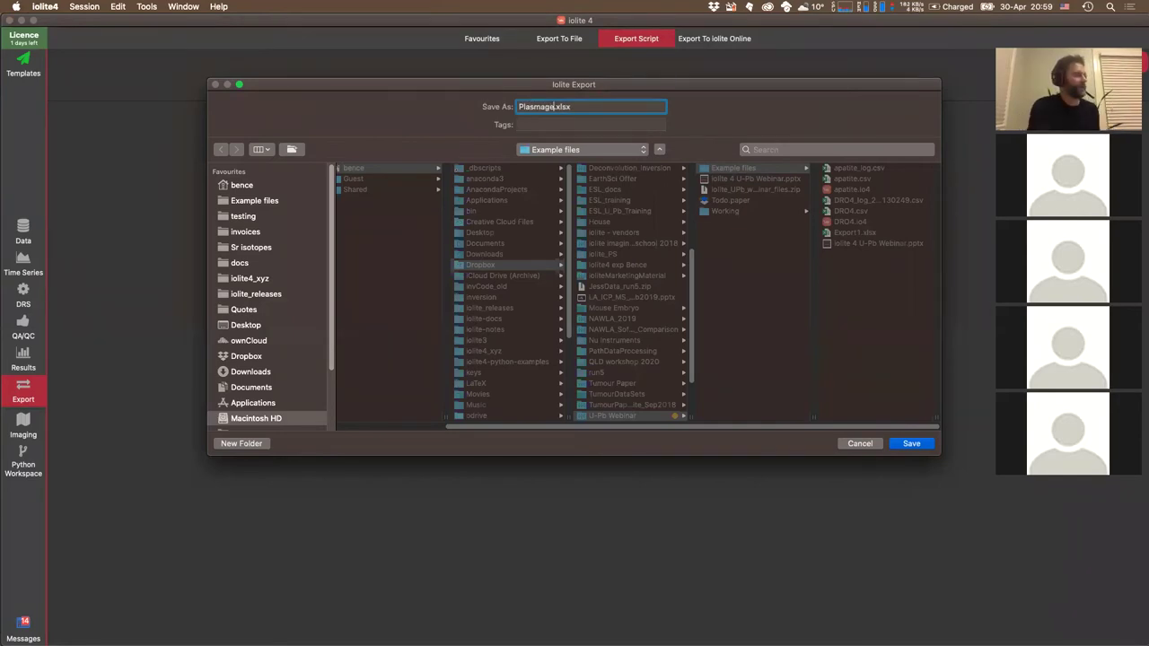
{"action": "key", "text": "Return"}
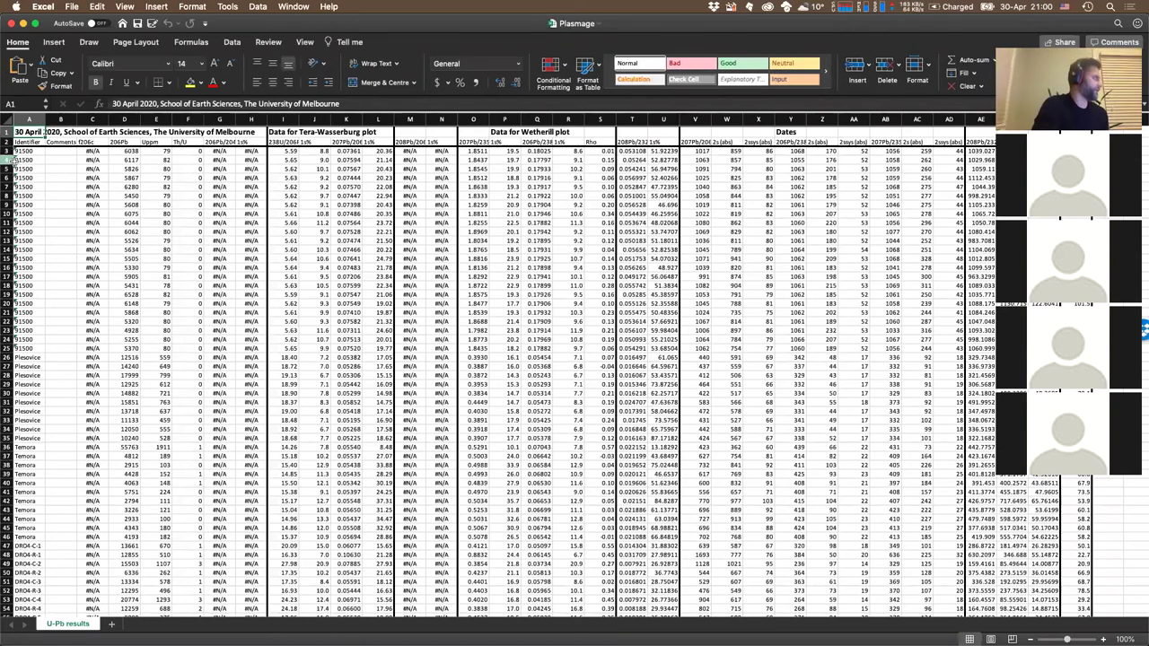
- Examine the U-Pb results sheet down to the settings block below the last sample, and close the Plasmage workbook without saving
{"action": "left_click", "coordinate": [19, 151]}
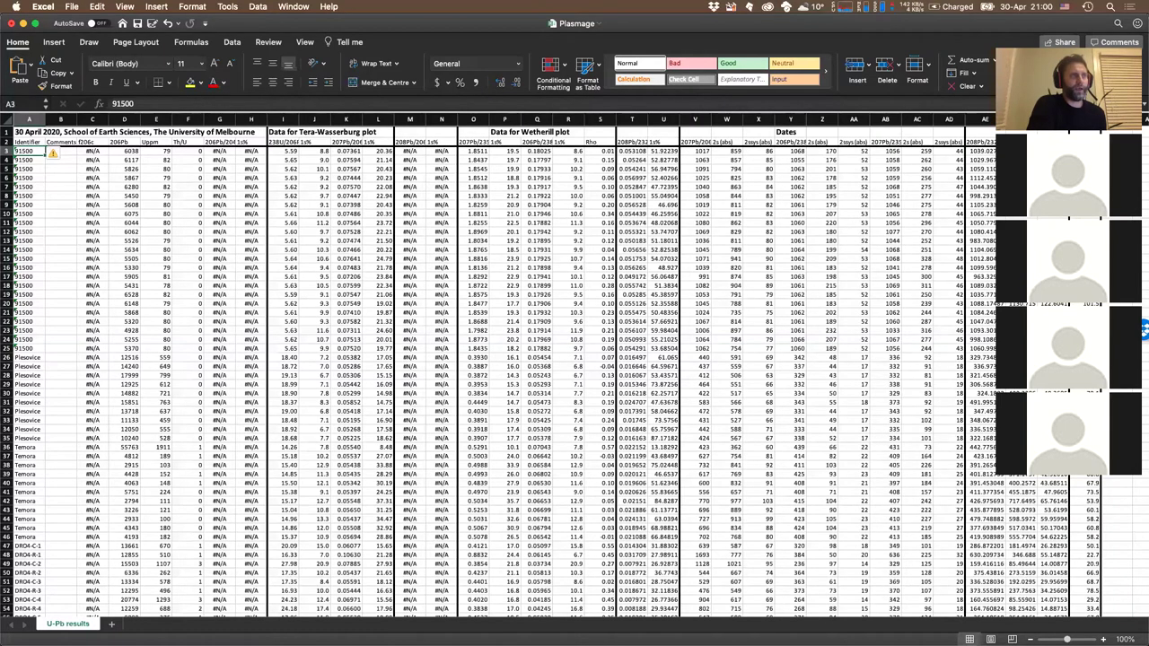
{"action": "left_click", "coordinate": [1080, 151]}
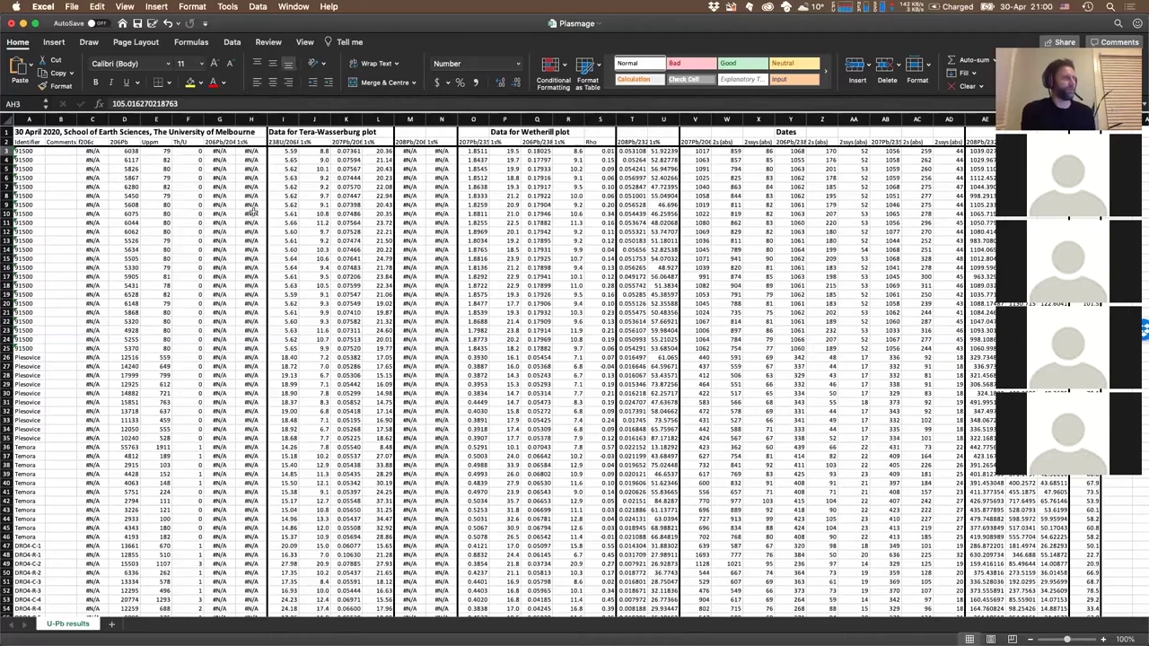
{"action": "scroll", "coordinate": [477, 371], "scroll_direction": "down", "scroll_amount": 20}
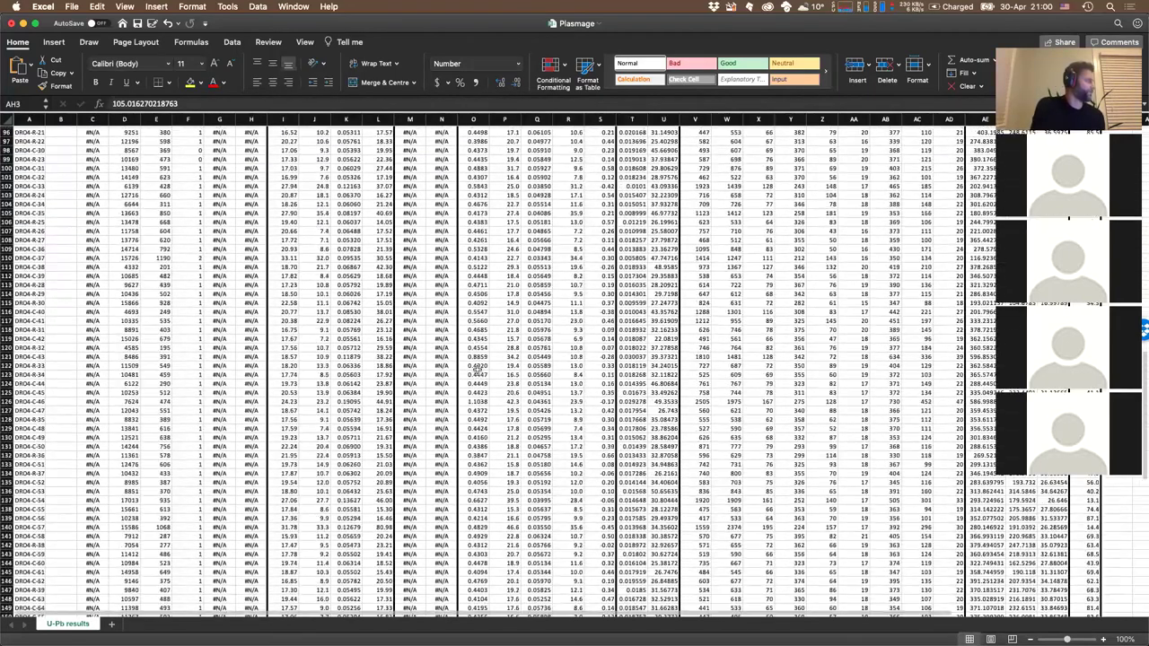
{"action": "scroll", "coordinate": [477, 371], "scroll_direction": "down", "scroll_amount": 19}
{"action": "left_click", "coordinate": [18, 276]}
{"action": "left_click_drag", "start_coordinate": [27, 277], "coordinate": [63, 420]}
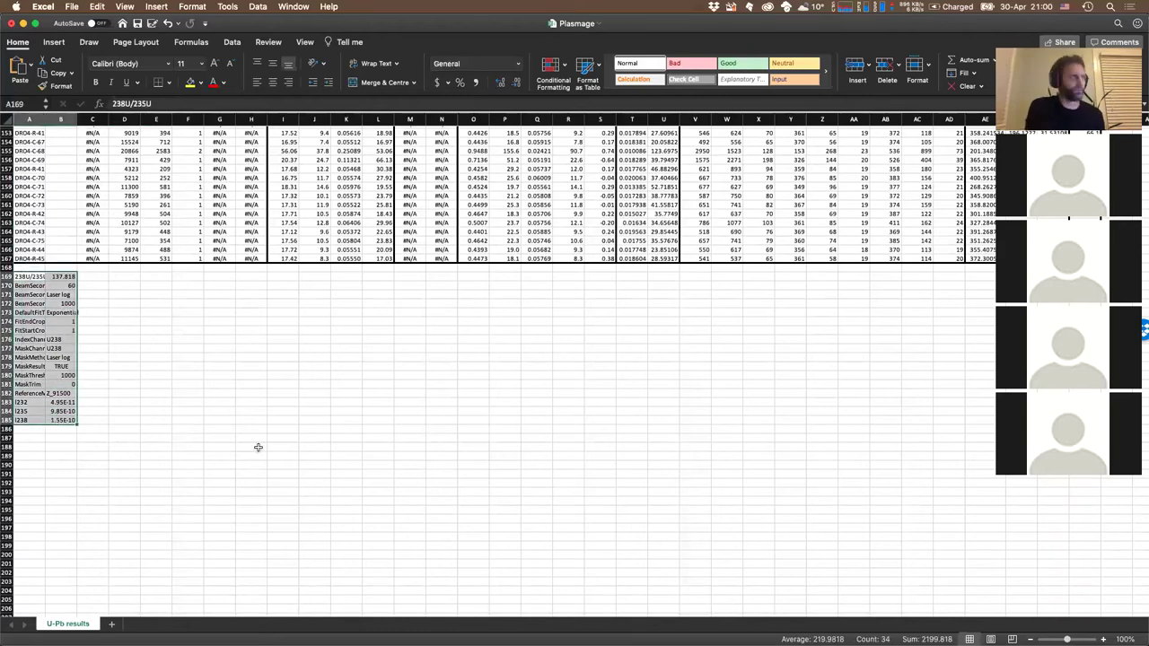
{"action": "scroll", "coordinate": [188, 356], "scroll_direction": "up", "scroll_amount": 17}
{"action": "scroll", "coordinate": [188, 357], "scroll_direction": "up", "scroll_amount": 20}
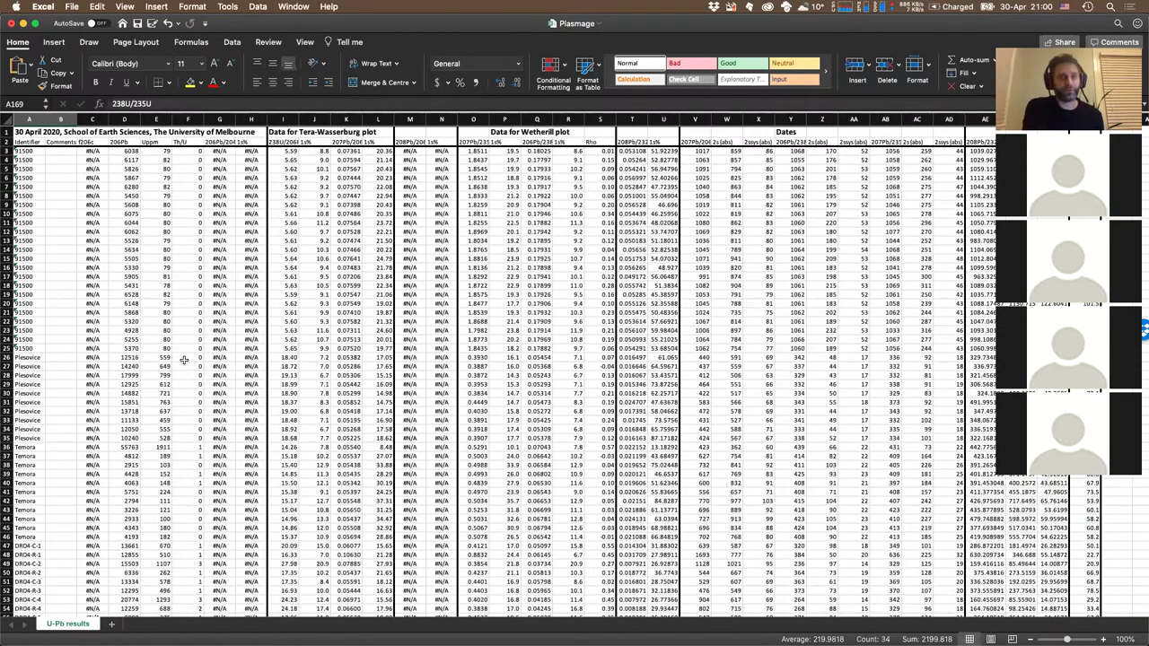
{"action": "left_click", "coordinate": [11, 23]}
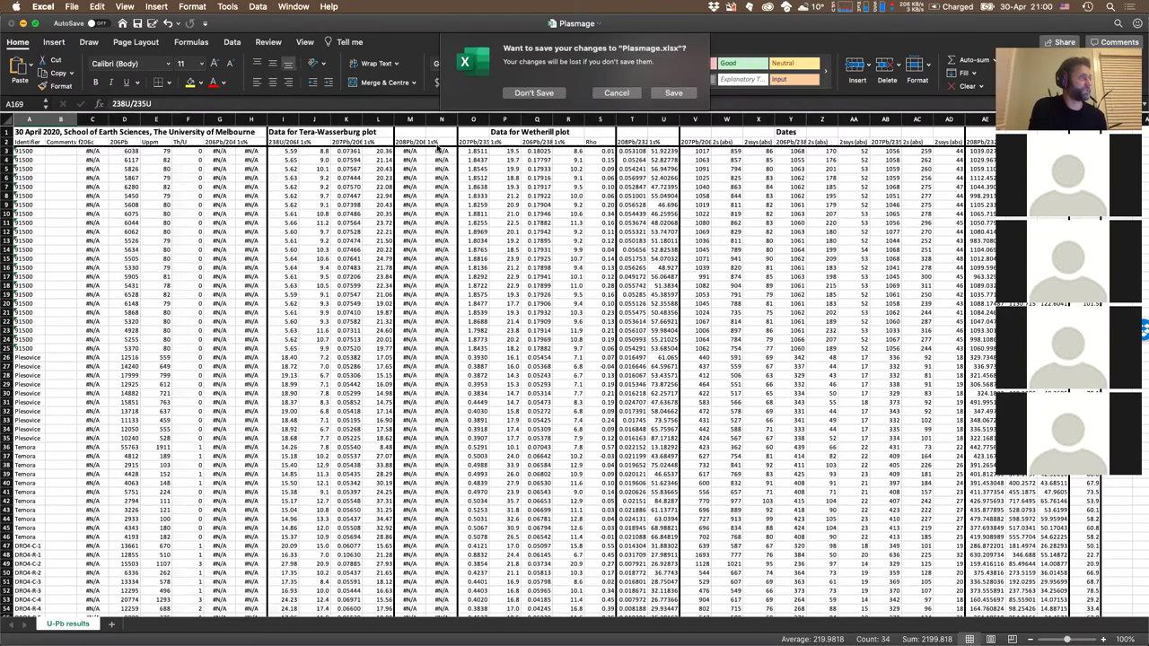
{"action": "left_click", "coordinate": [533, 93]}
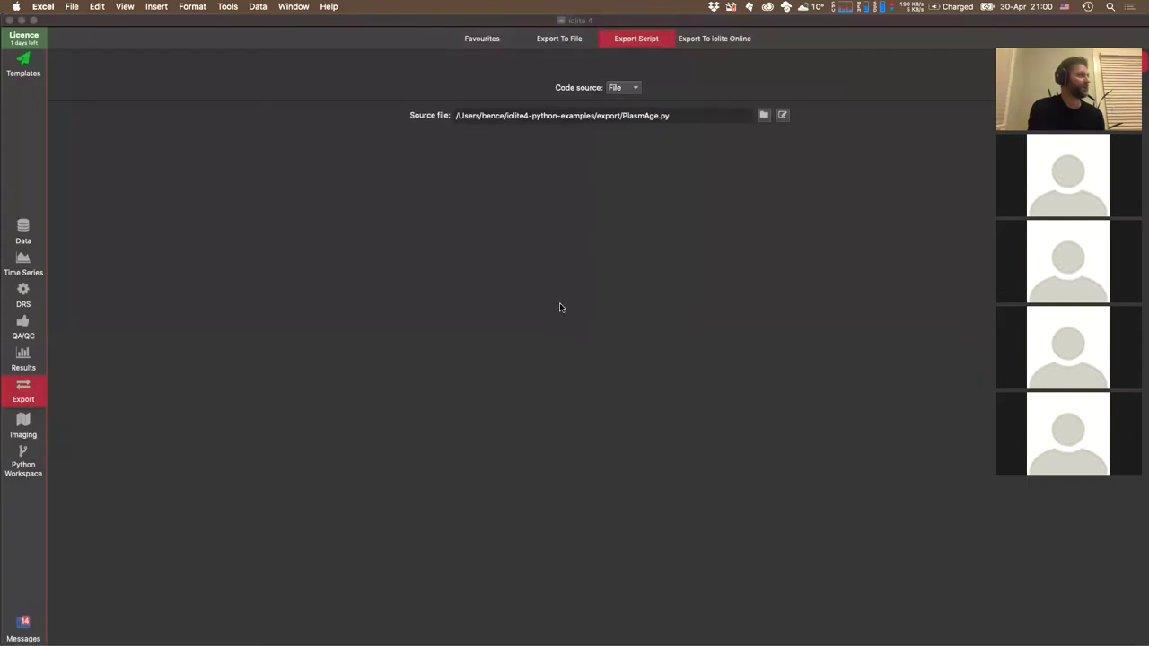
- Switch to the PowerPoint webinar deck and present from the Exporting Data - Python Scripts slide through to External Error Propagation
{"action": "key", "text": "super+Tab"}
{"action": "key", "text": "super+Tab"}
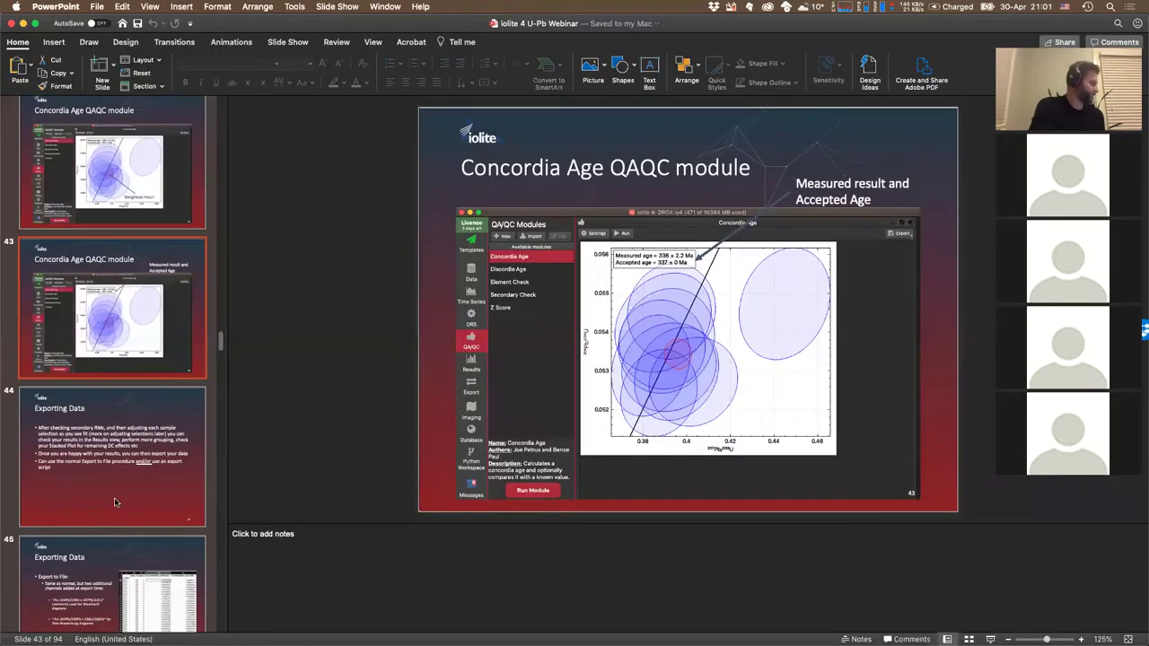
{"action": "scroll", "coordinate": [114, 502], "scroll_direction": "down", "scroll_amount": 8}
{"action": "left_click", "coordinate": [193, 460]}
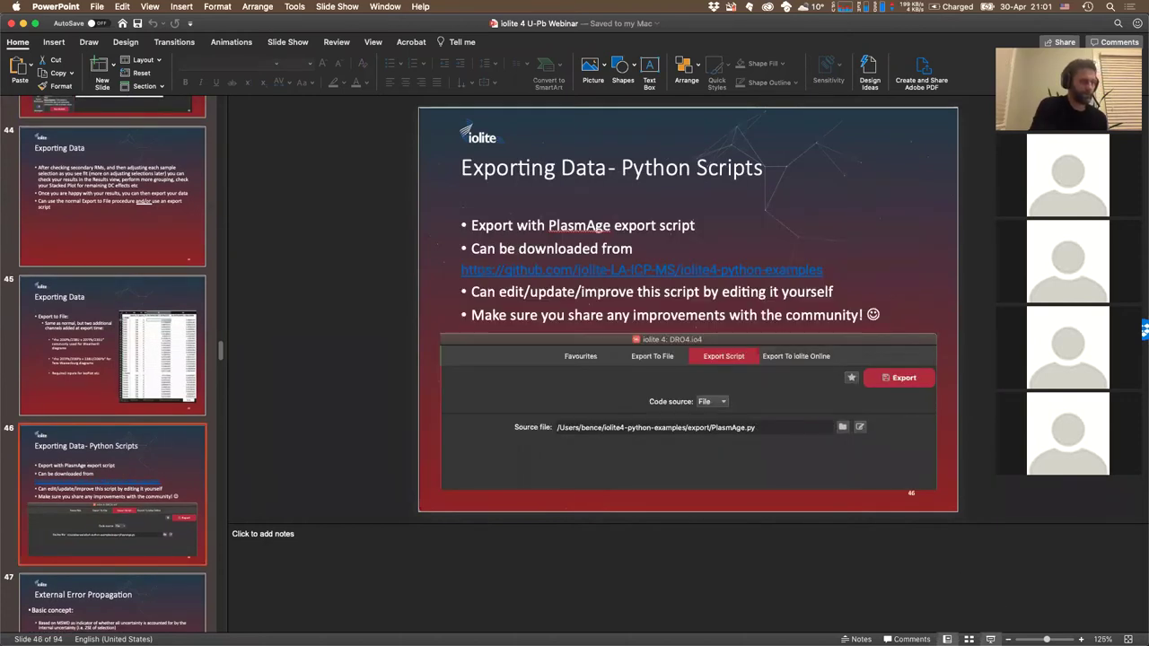
{"action": "key", "text": "super+shift+Return"}
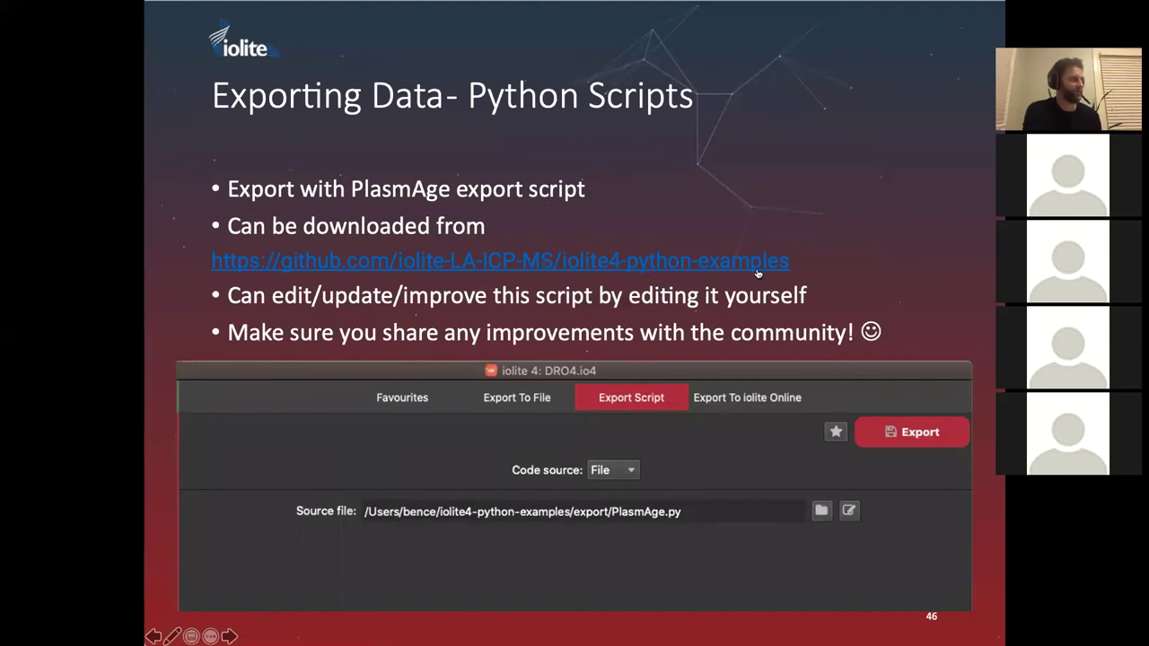
{"action": "left_click", "coordinate": [447, 407]}
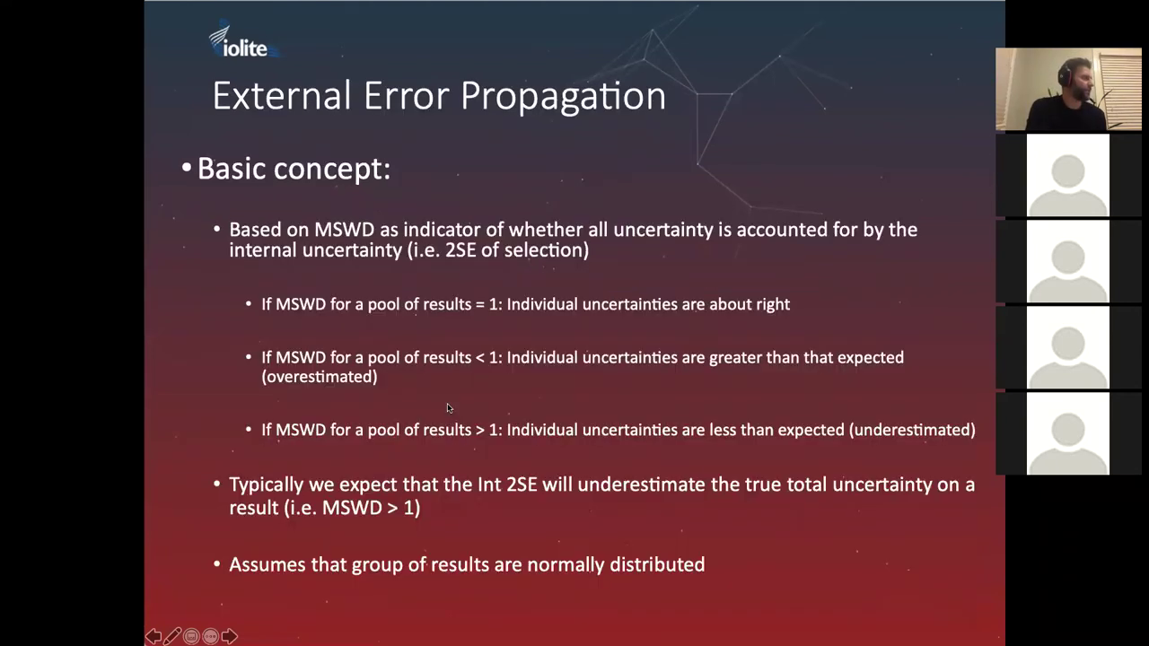
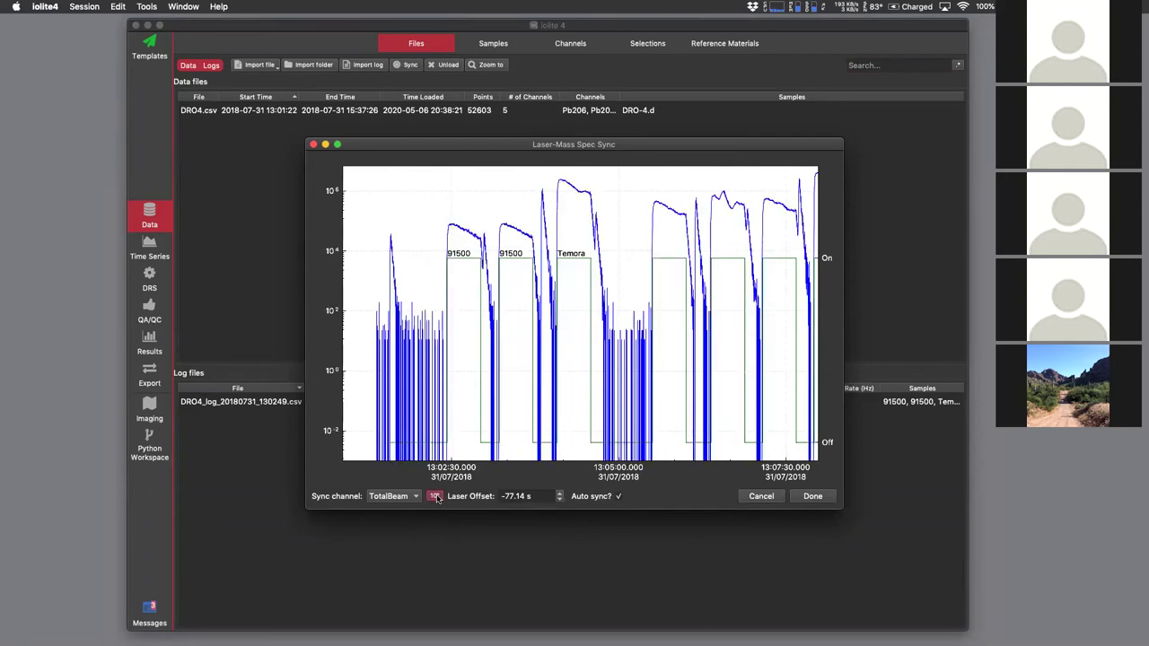
- Show the laser sync plot on a linear scale and examine how the laser log lines up with the TotalBeam signal across the session
{"action": "left_click", "coordinate": [435, 496]}
{"action": "scroll", "coordinate": [521, 403], "scroll_direction": "down", "scroll_amount": 5}
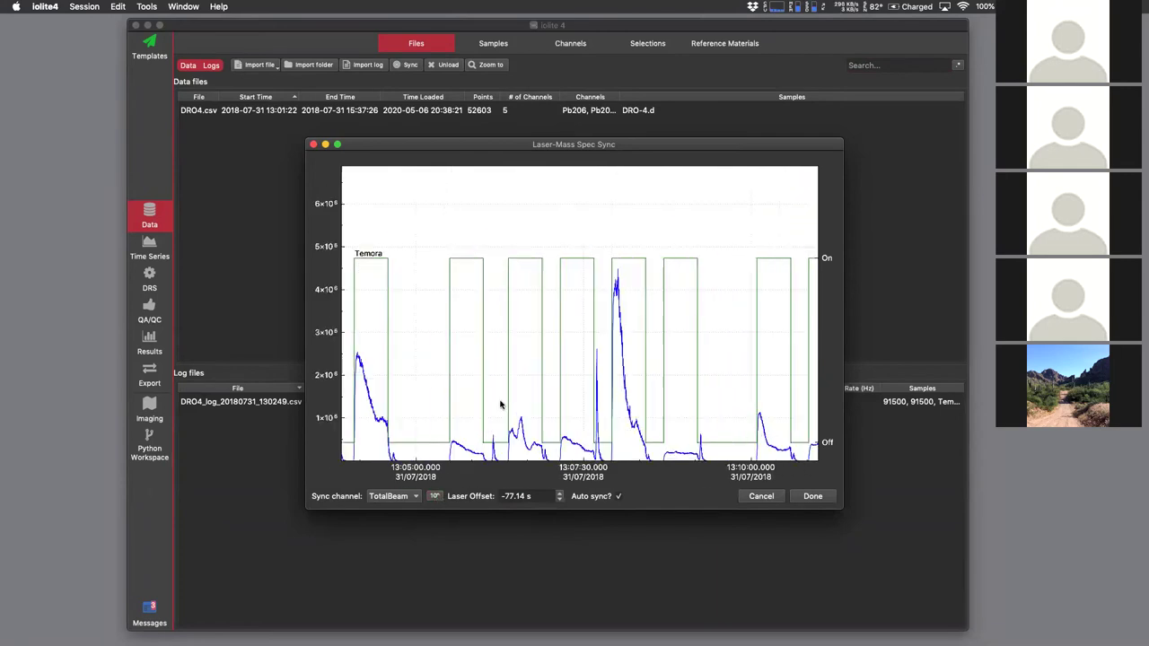
{"action": "scroll", "coordinate": [700, 402], "scroll_direction": "up", "scroll_amount": 10}
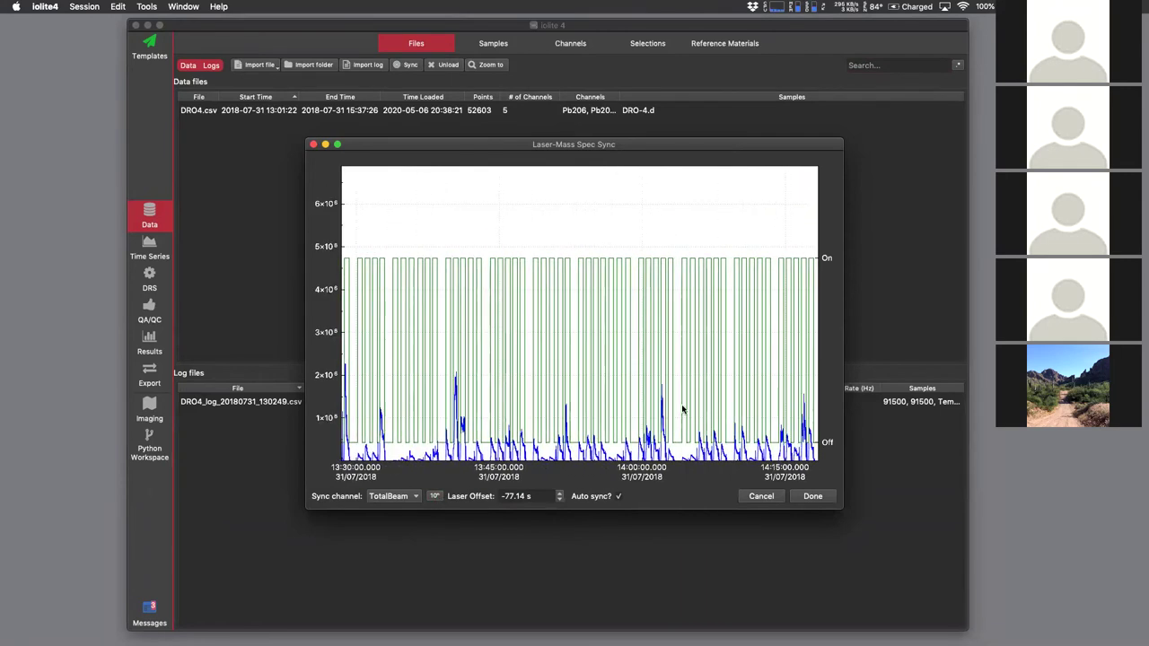
{"action": "left_click", "coordinate": [435, 496]}
{"action": "left_click", "coordinate": [435, 496]}
{"action": "left_click_drag", "start_coordinate": [692, 410], "coordinate": [440, 416]}
{"action": "scroll", "coordinate": [726, 404], "scroll_direction": "down", "scroll_amount": 5}
{"action": "scroll", "coordinate": [742, 403], "scroll_direction": "down", "scroll_amount": 8}
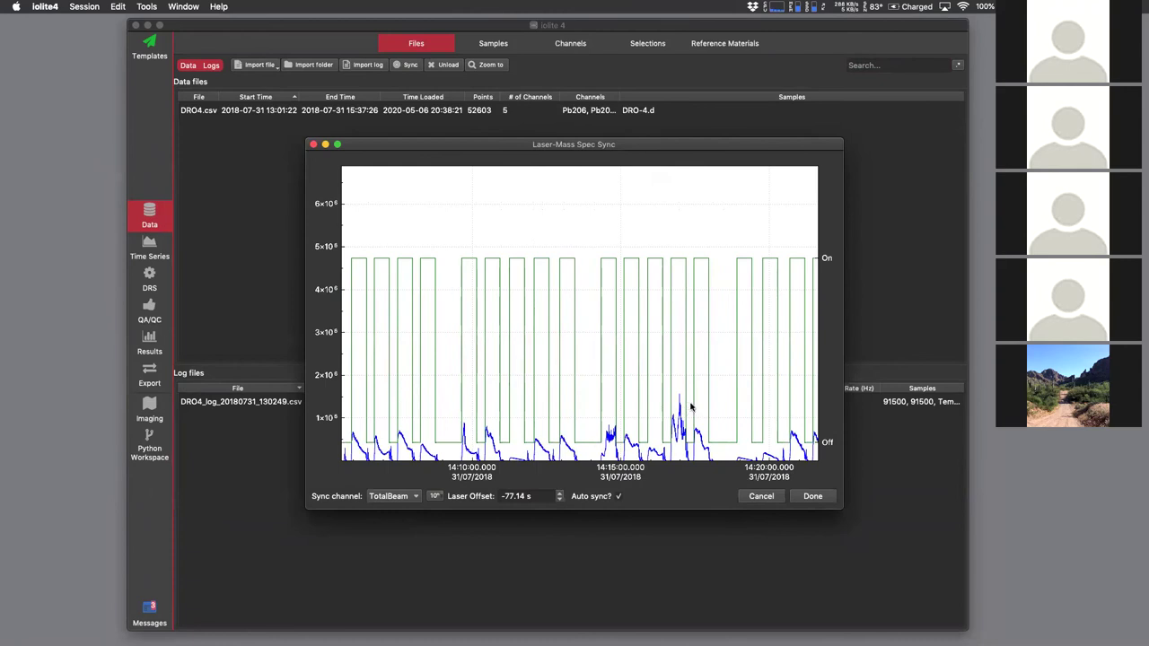
{"action": "left_click_drag", "start_coordinate": [691, 414], "coordinate": [508, 403]}
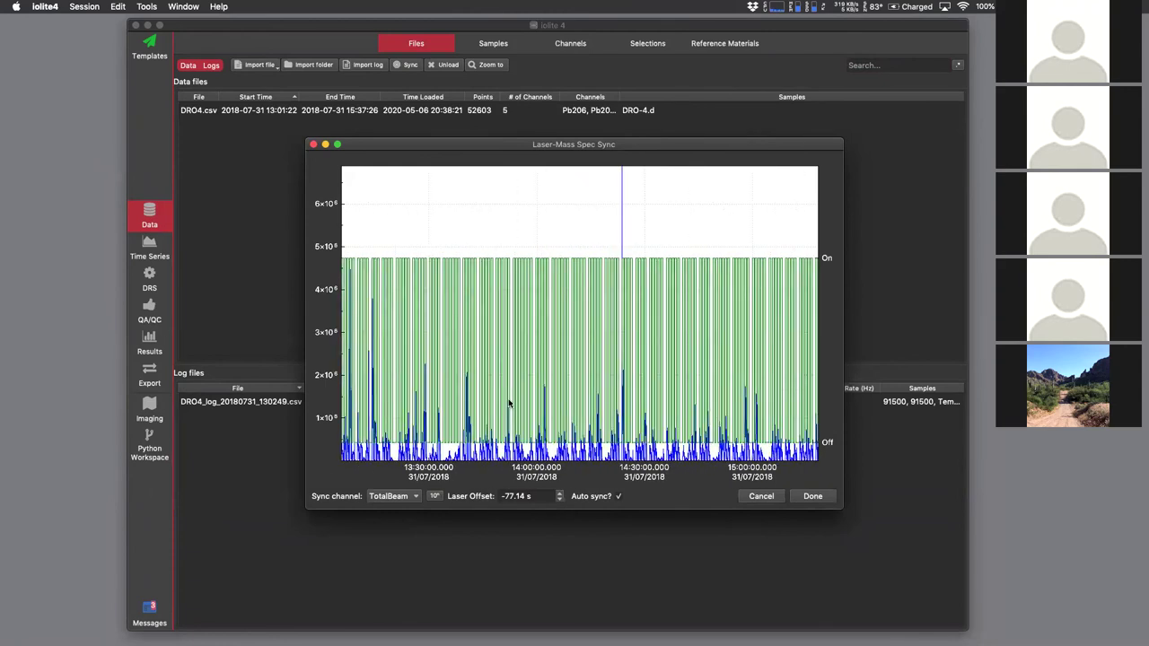
- Check the laser alignment at the final Plesovice and 91500 analyses and accept the automatic sync offset
{"action": "scroll", "coordinate": [562, 413], "scroll_direction": "up", "scroll_amount": 6}
{"action": "scroll", "coordinate": [540, 423], "scroll_direction": "up", "scroll_amount": 3}
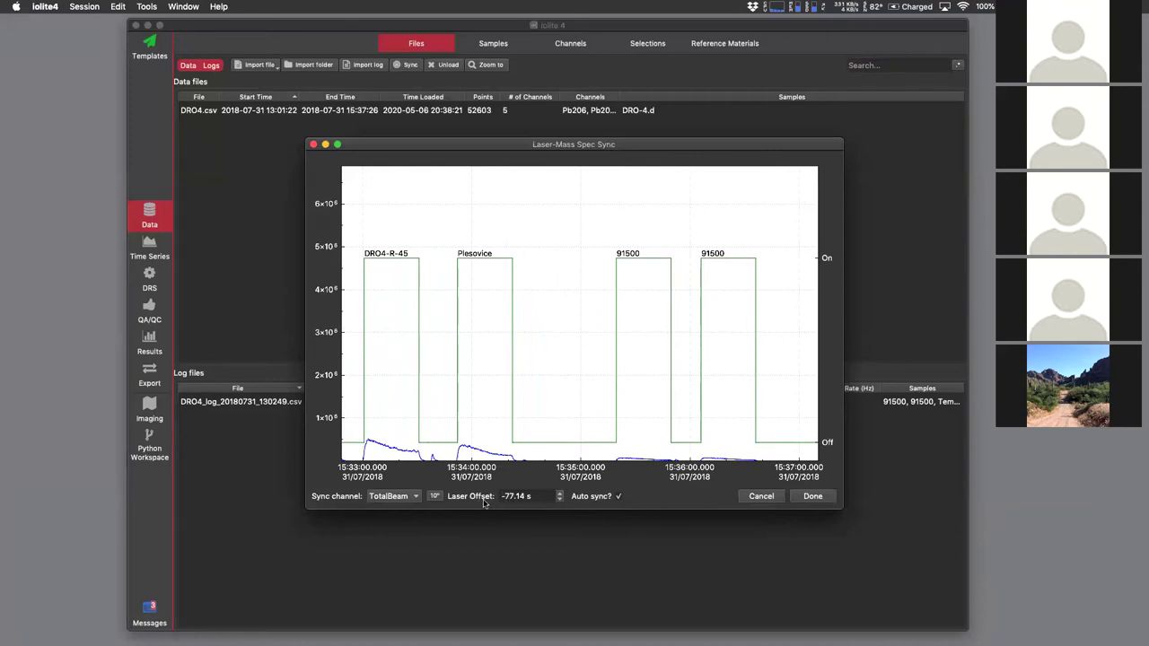
{"action": "left_click", "coordinate": [433, 497]}
{"action": "left_click", "coordinate": [433, 496]}
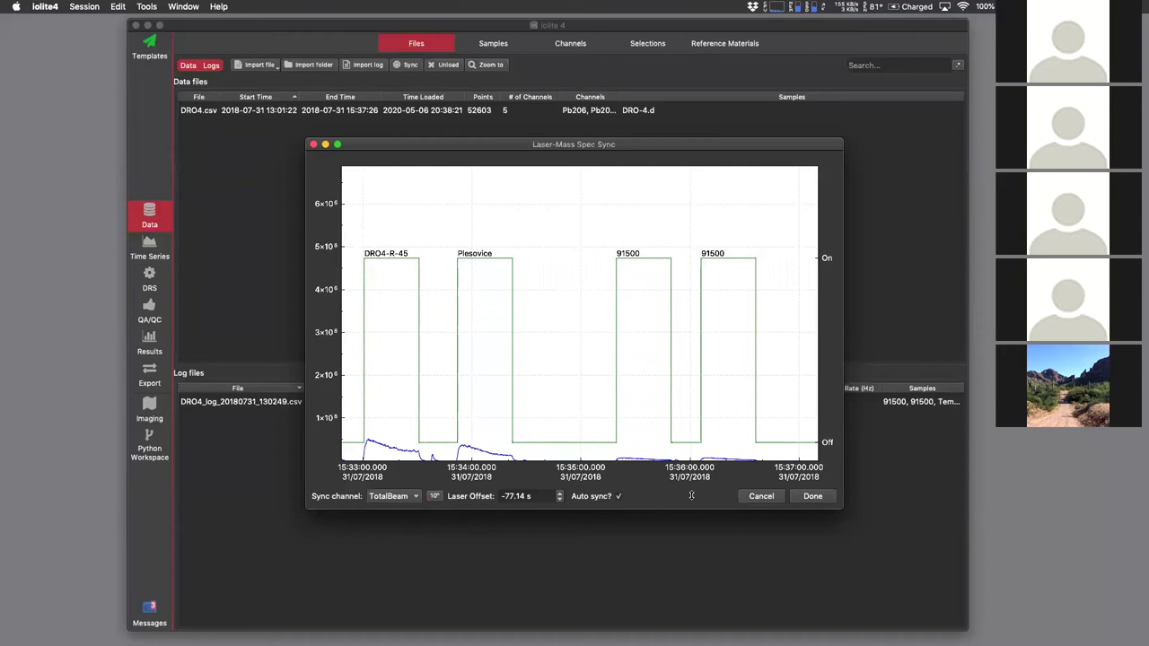
{"action": "left_click", "coordinate": [813, 497]}
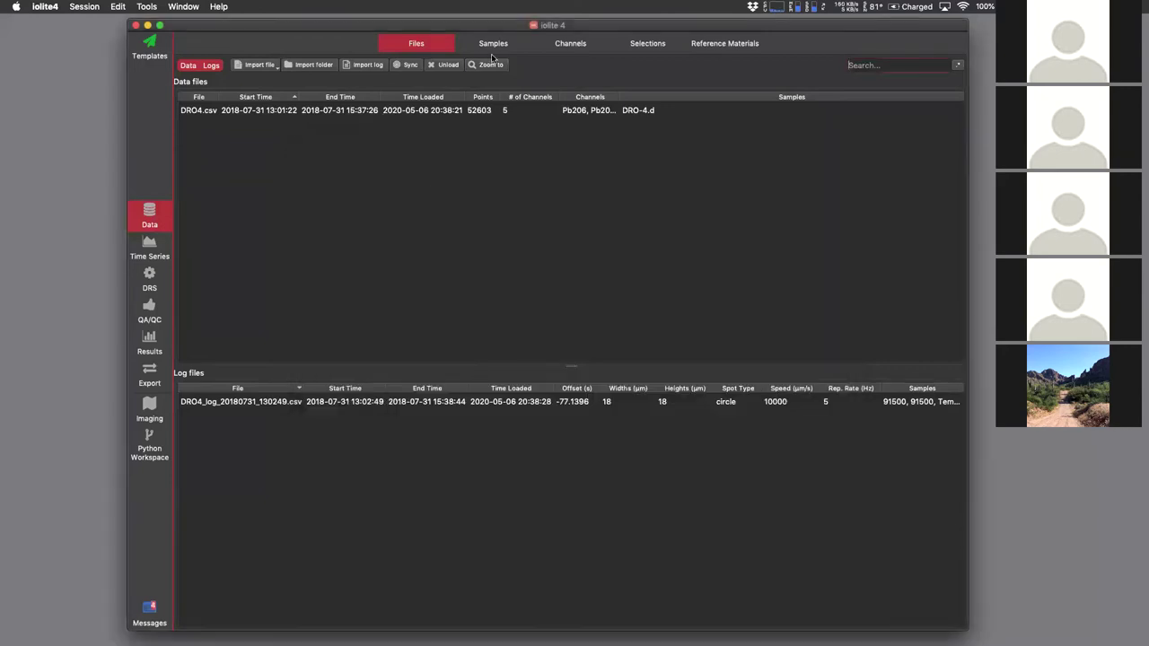
- Plot the TotalBeam channel in the time series, inspect the first part of the session, and go back to the data view
{"action": "left_click", "coordinate": [151, 247]}
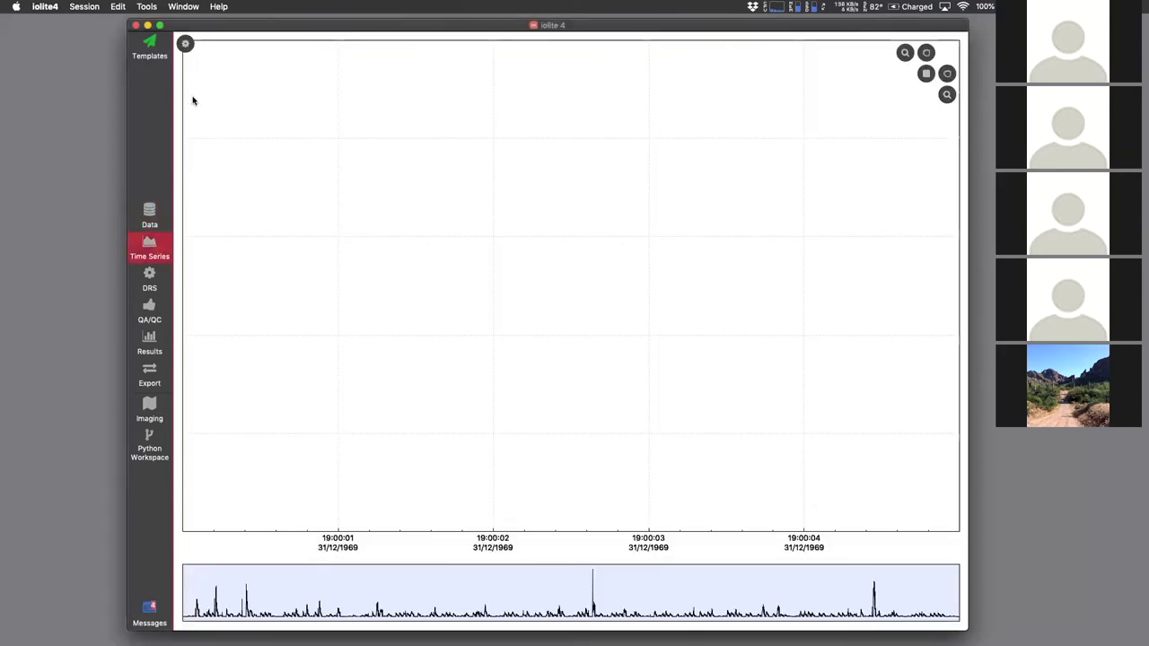
{"action": "left_click", "coordinate": [201, 117]}
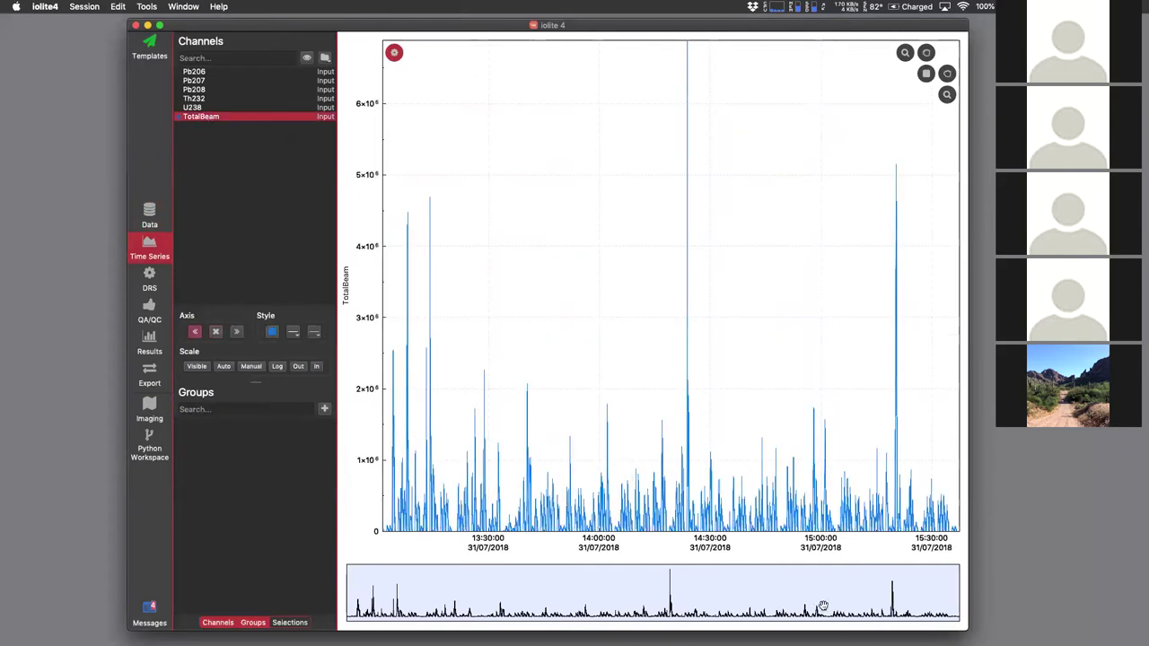
{"action": "scroll", "coordinate": [497, 565], "scroll_direction": "up", "scroll_amount": 3}
{"action": "scroll", "coordinate": [497, 565], "scroll_direction": "up", "scroll_amount": 2}
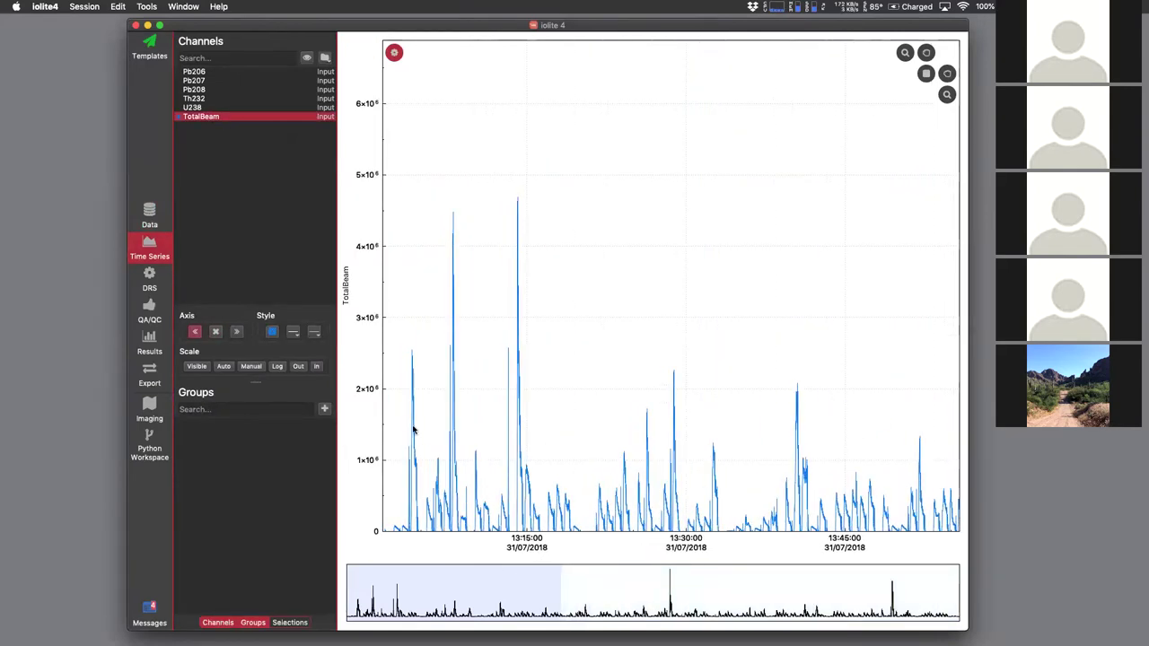
{"action": "left_click", "coordinate": [149, 215]}
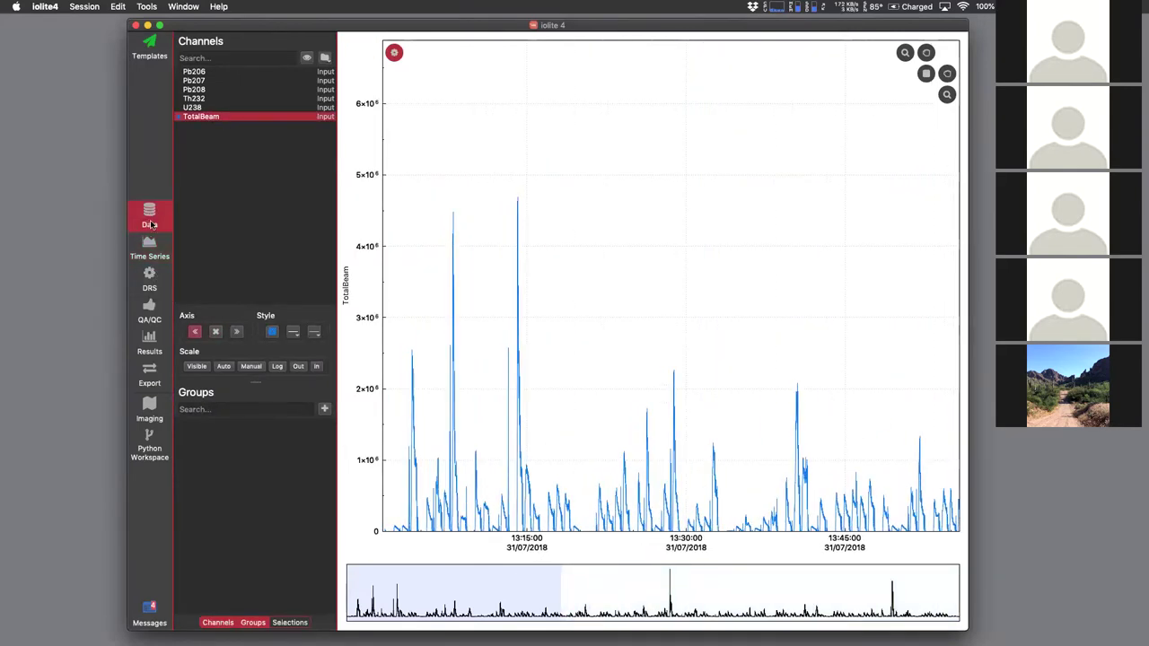
- Create automatic selections from the laser log samples with baselines, 5 s reverse trim, 4 s baseline duration, 0.50 match cutoff and 1 s start and end trims
{"action": "left_click", "coordinate": [482, 49]}
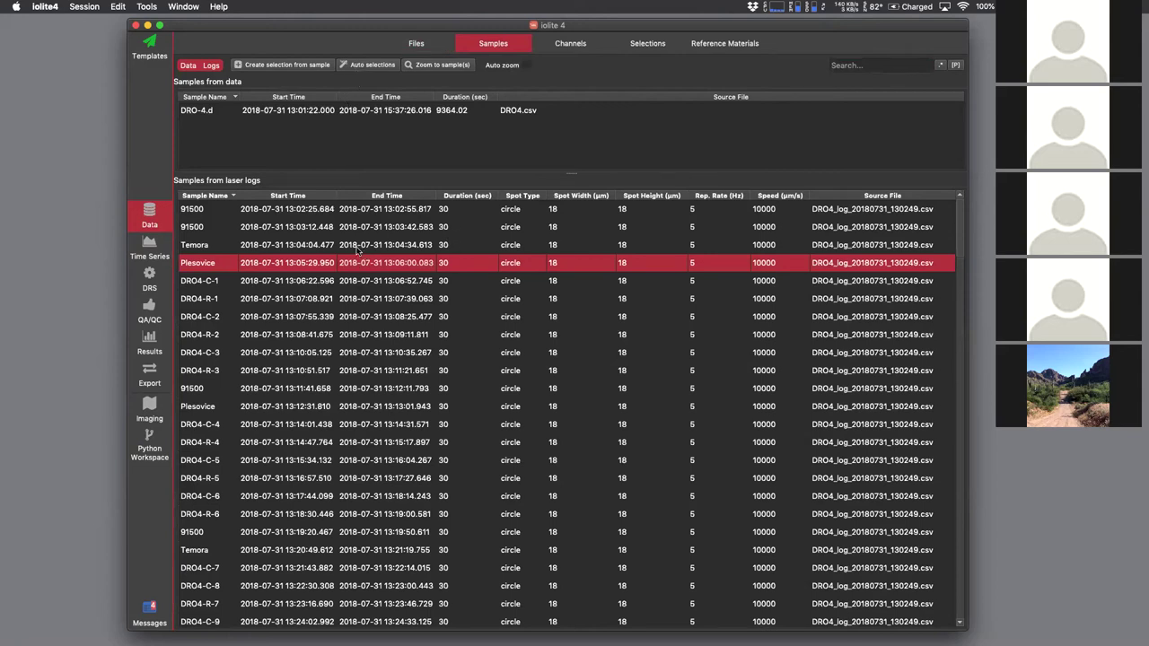
{"action": "left_click", "coordinate": [370, 65]}
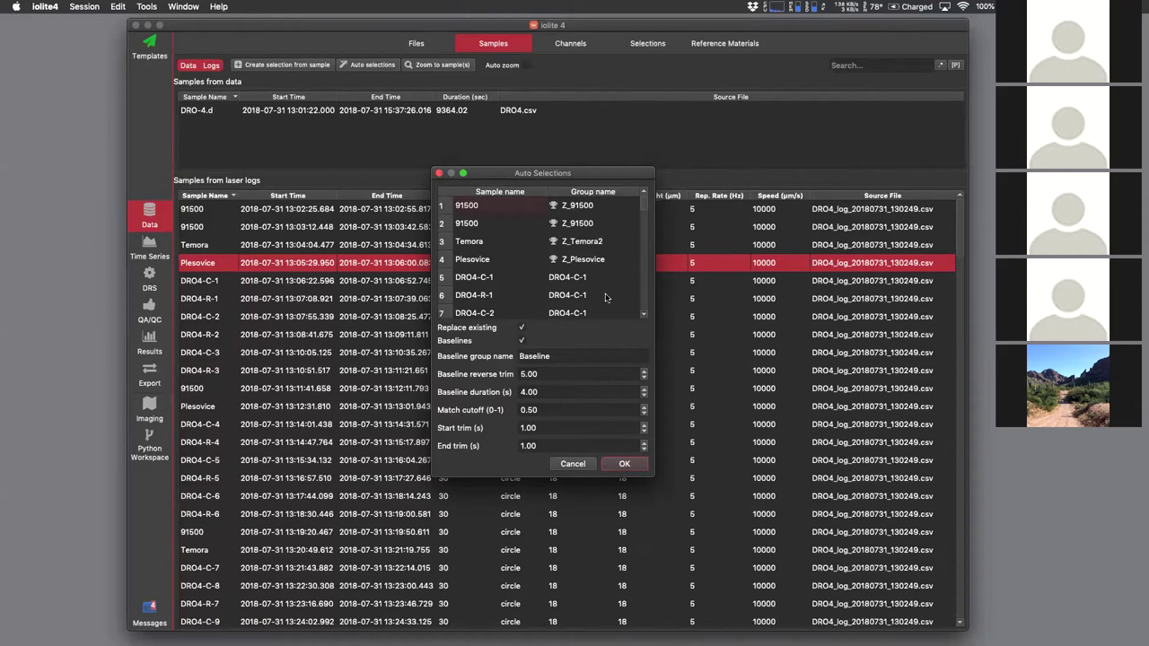
{"action": "left_click_drag", "start_coordinate": [645, 203], "coordinate": [642, 308]}
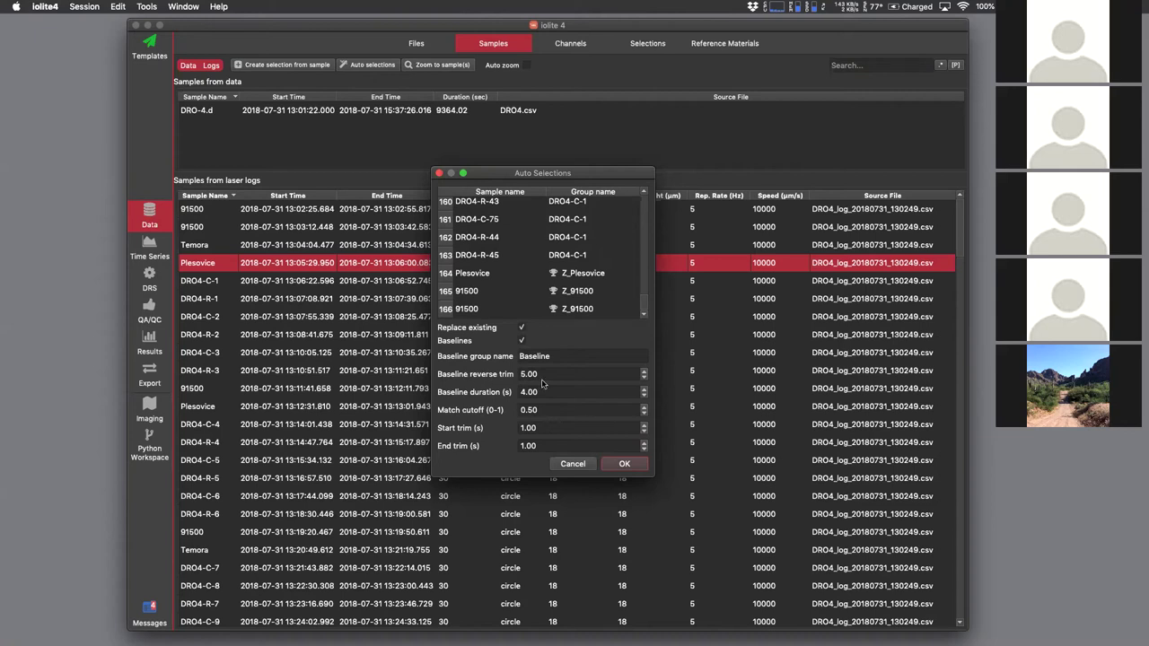
{"action": "left_click_drag", "start_coordinate": [543, 374], "coordinate": [508, 375]}
{"action": "left_click", "coordinate": [527, 372]}
{"action": "left_click_drag", "start_coordinate": [552, 393], "coordinate": [512, 393]}
{"action": "left_click_drag", "start_coordinate": [542, 409], "coordinate": [516, 410]}
{"action": "left_click", "coordinate": [552, 410]}
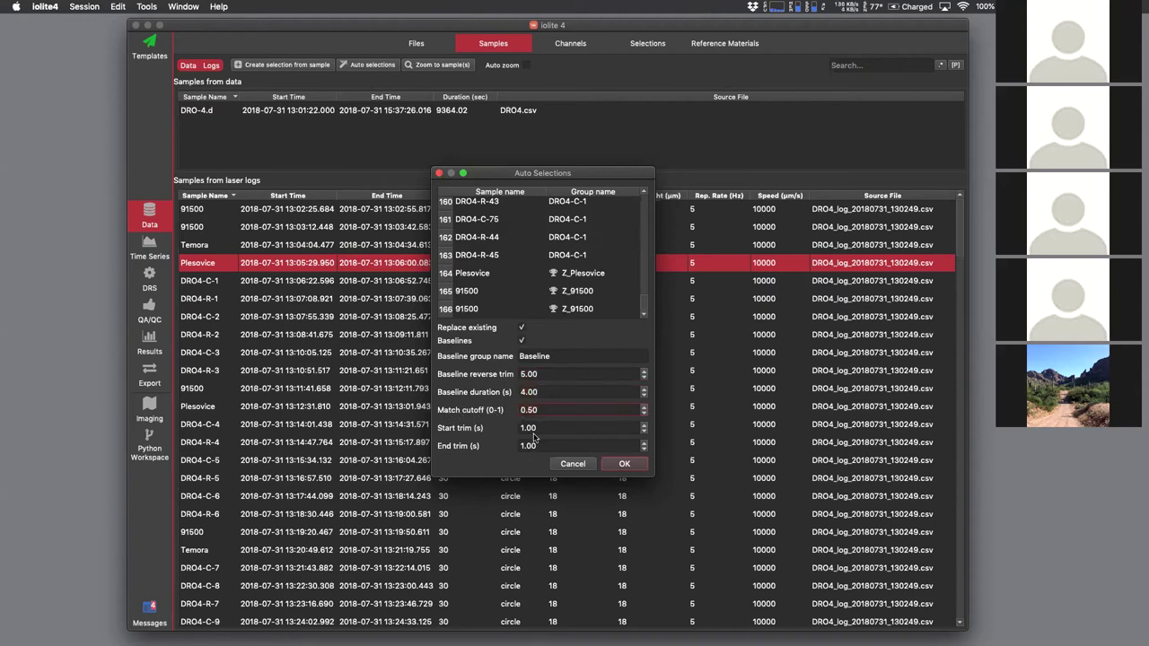
{"action": "left_click", "coordinate": [624, 464]}
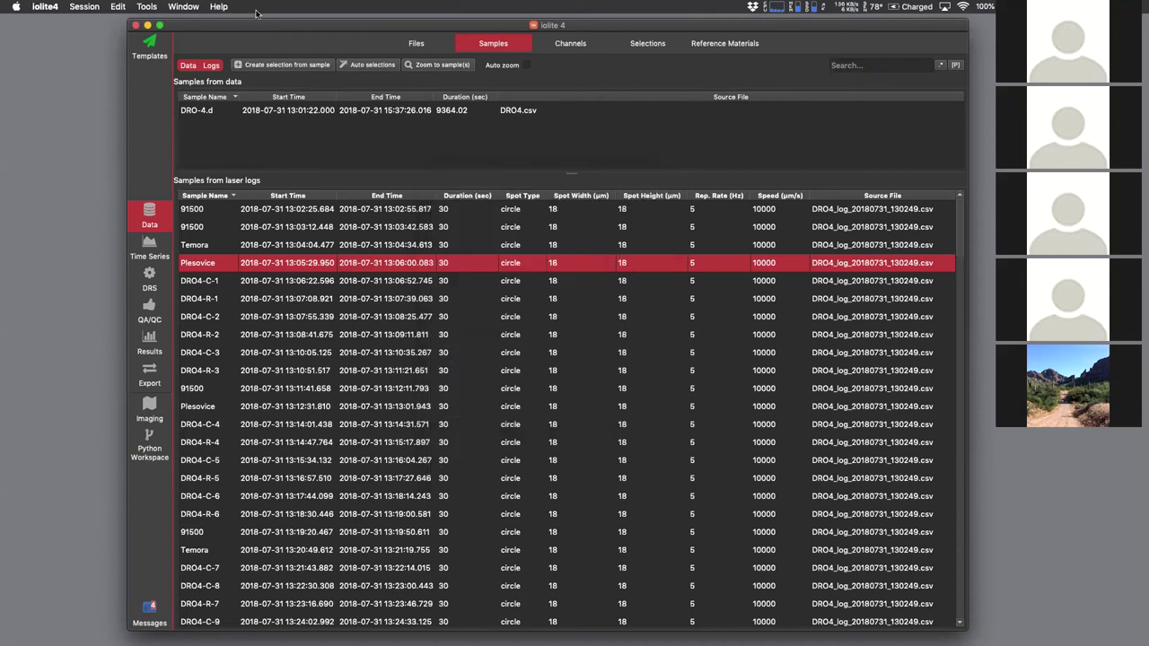
- Inspect the Baseline group's selections and spline against the TotalBeam signal in the time series, then rescale the axis to the visible data
{"action": "left_click", "coordinate": [149, 244]}
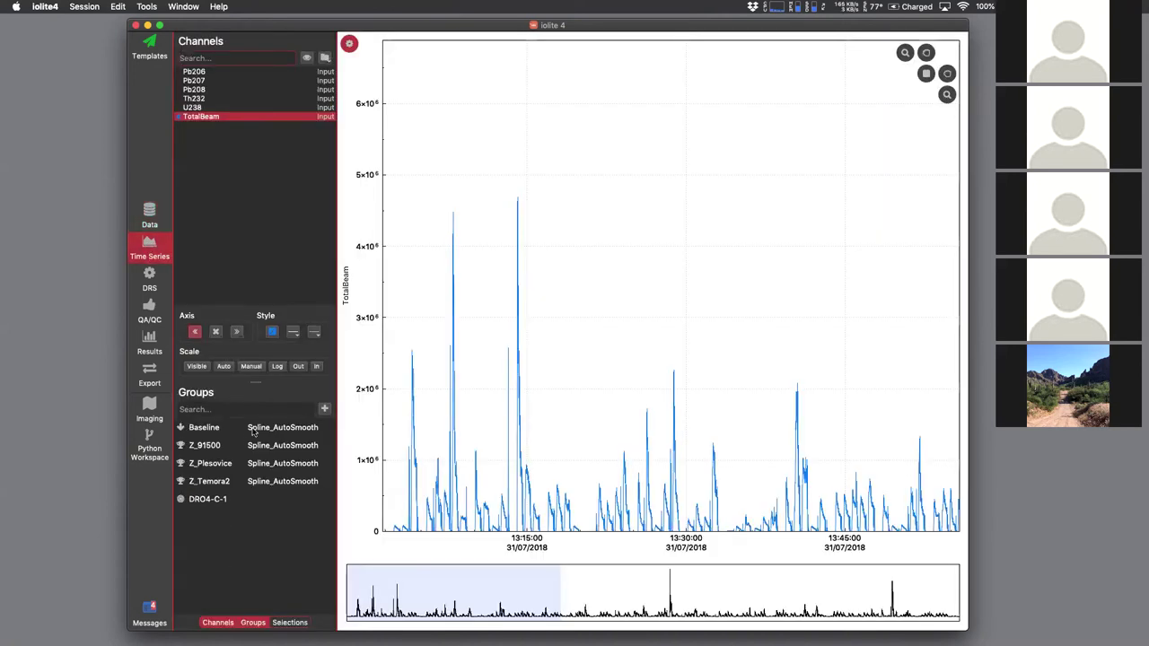
{"action": "left_click", "coordinate": [254, 432]}
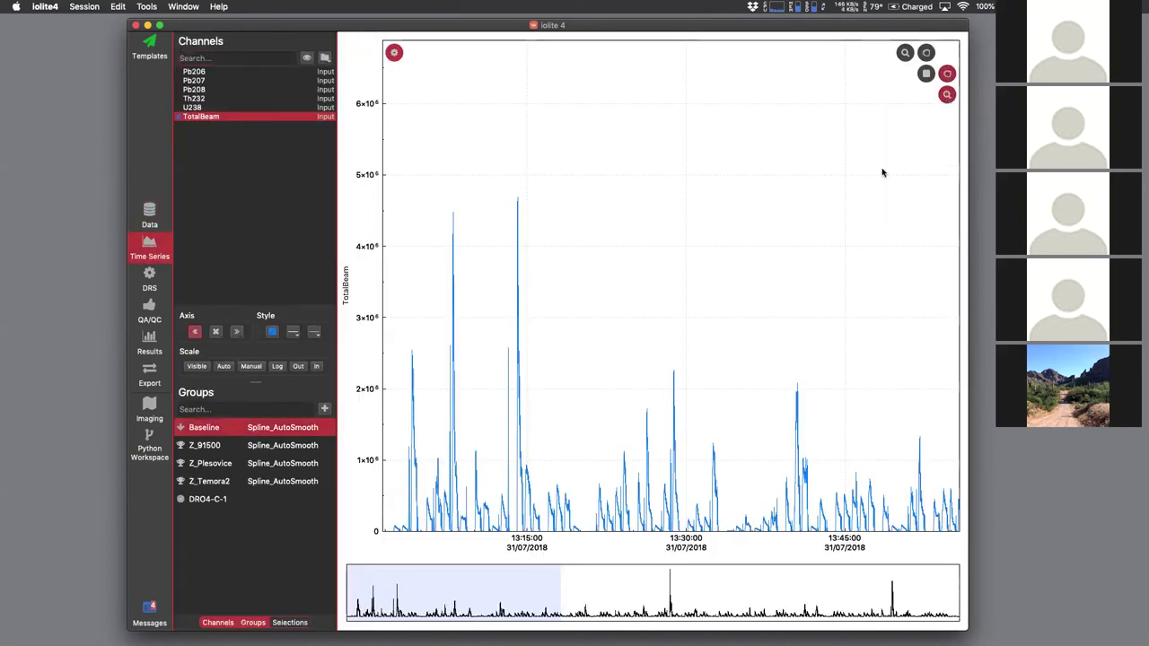
{"action": "scroll", "coordinate": [692, 328], "scroll_direction": "up", "scroll_amount": 5}
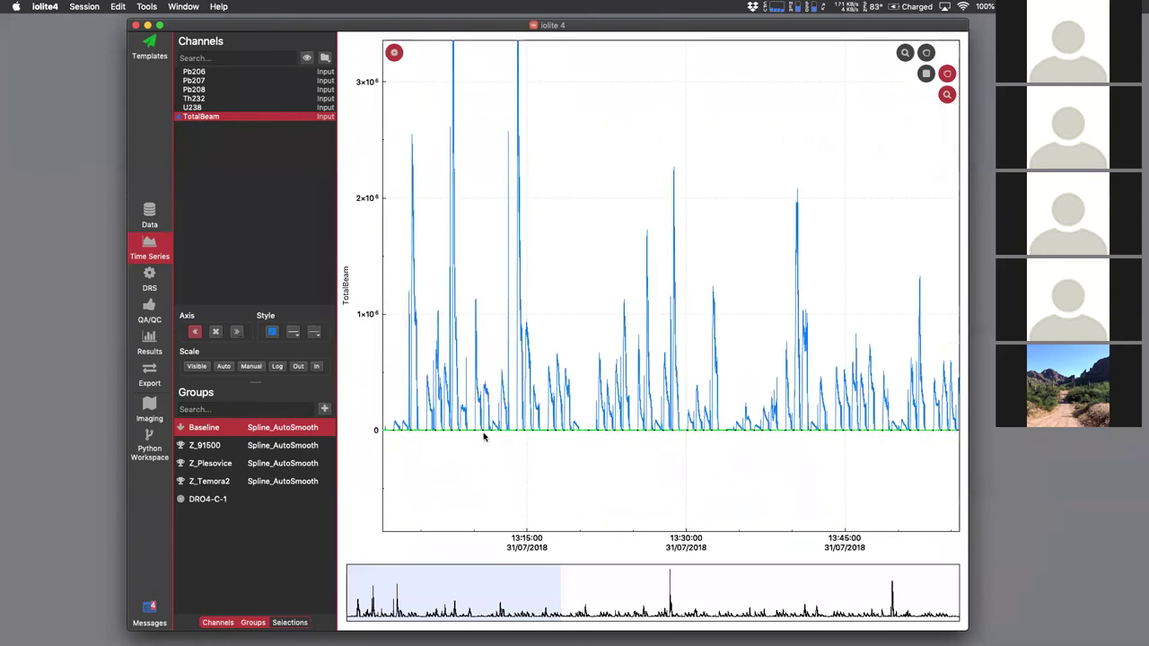
{"action": "scroll", "coordinate": [529, 462], "scroll_direction": "up", "scroll_amount": 6}
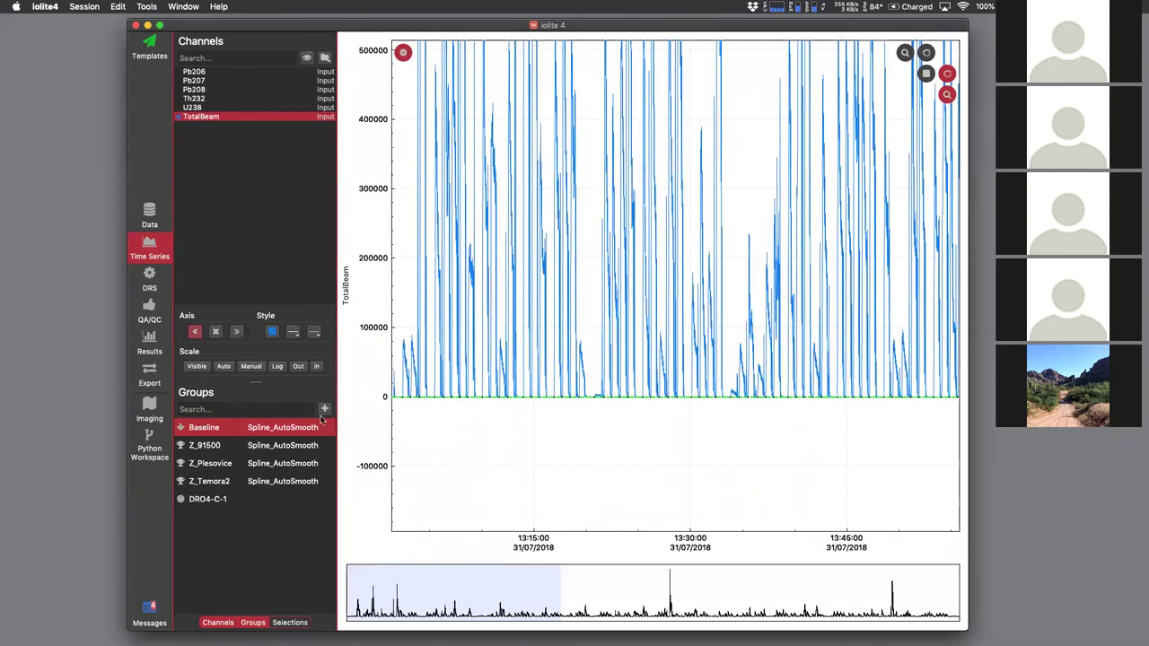
{"action": "left_click", "coordinate": [199, 366]}
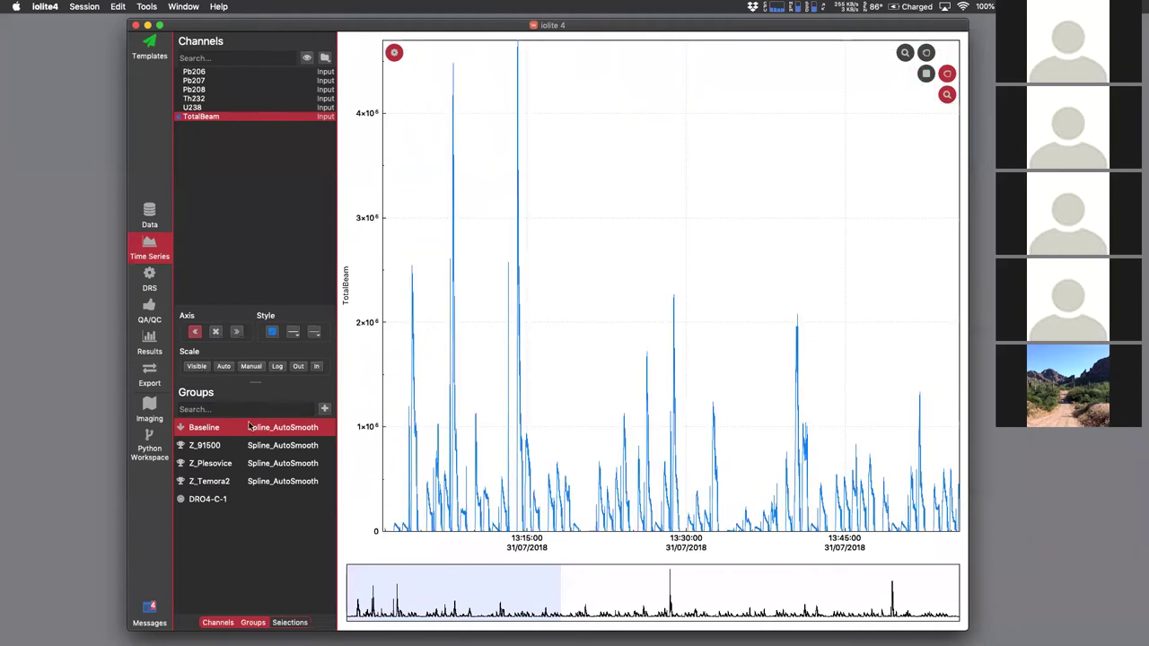
- Review the Z_91500, Z_Plesovice, Z_Temora2 and DRO4-C-1 group selections in the time series, checking the DRO4-C-1 ones up close
{"action": "left_click", "coordinate": [268, 445]}
{"action": "left_click", "coordinate": [283, 463]}
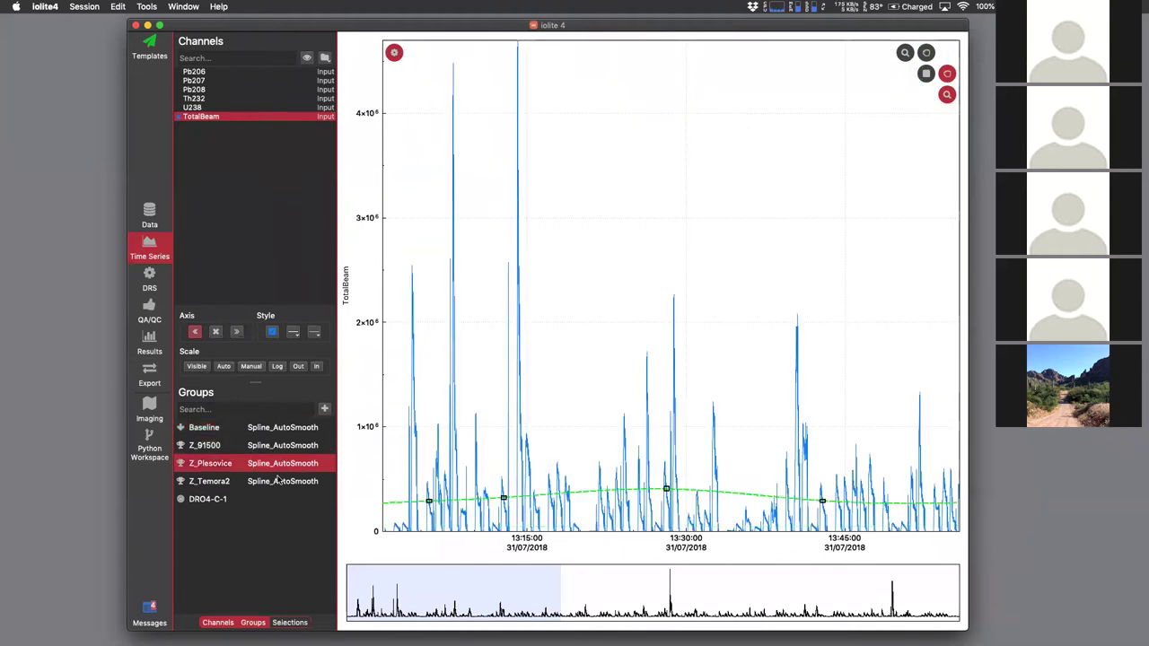
{"action": "left_click", "coordinate": [279, 481]}
{"action": "double_click", "coordinate": [467, 591]}
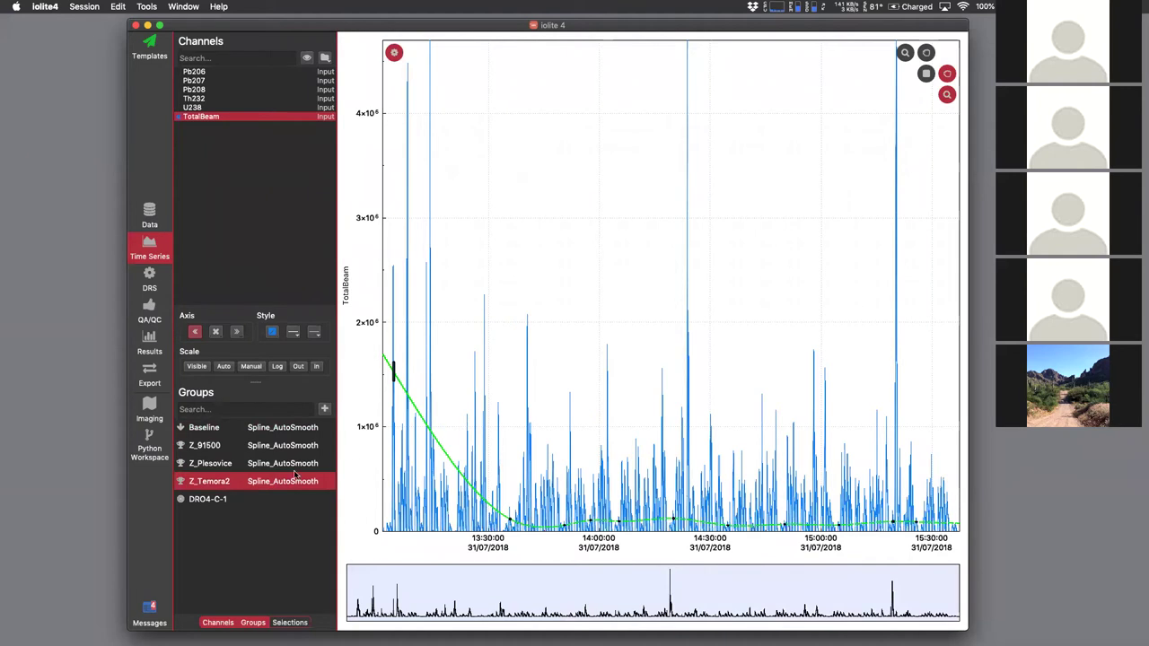
{"action": "left_click", "coordinate": [288, 497]}
{"action": "left_click_drag", "start_coordinate": [583, 594], "coordinate": [403, 588]}
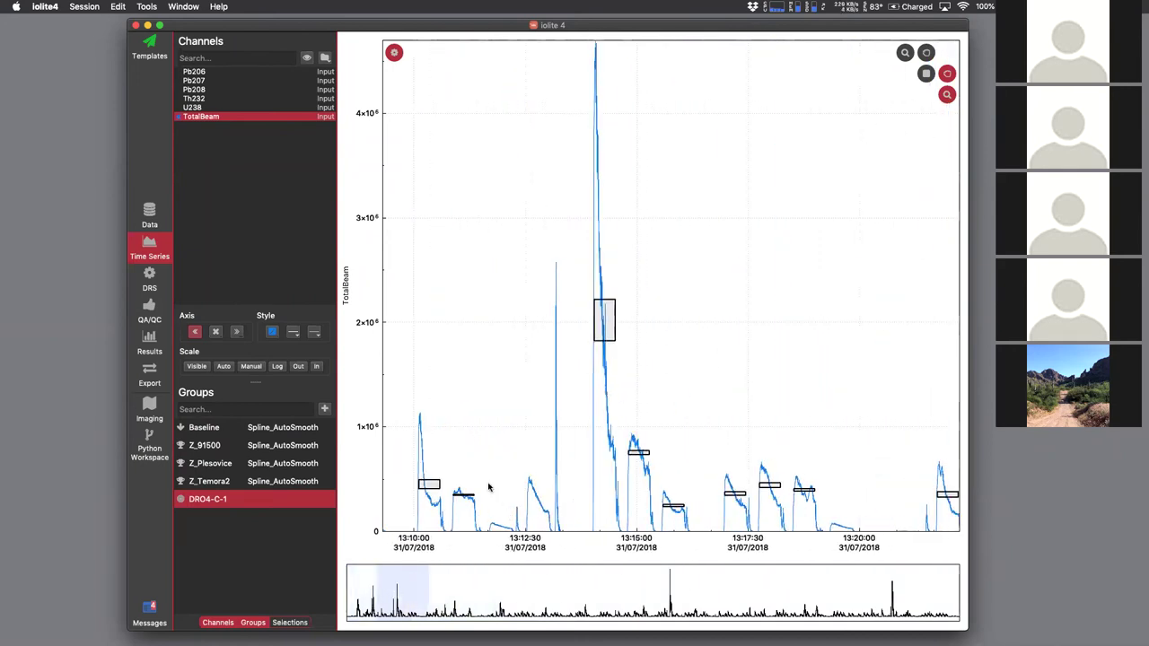
- Run the U-Pb Geochronology data reduction with Z_91500 as reference material and accept the exponential downhole fits for all three ratios
{"action": "left_click", "coordinate": [152, 283]}
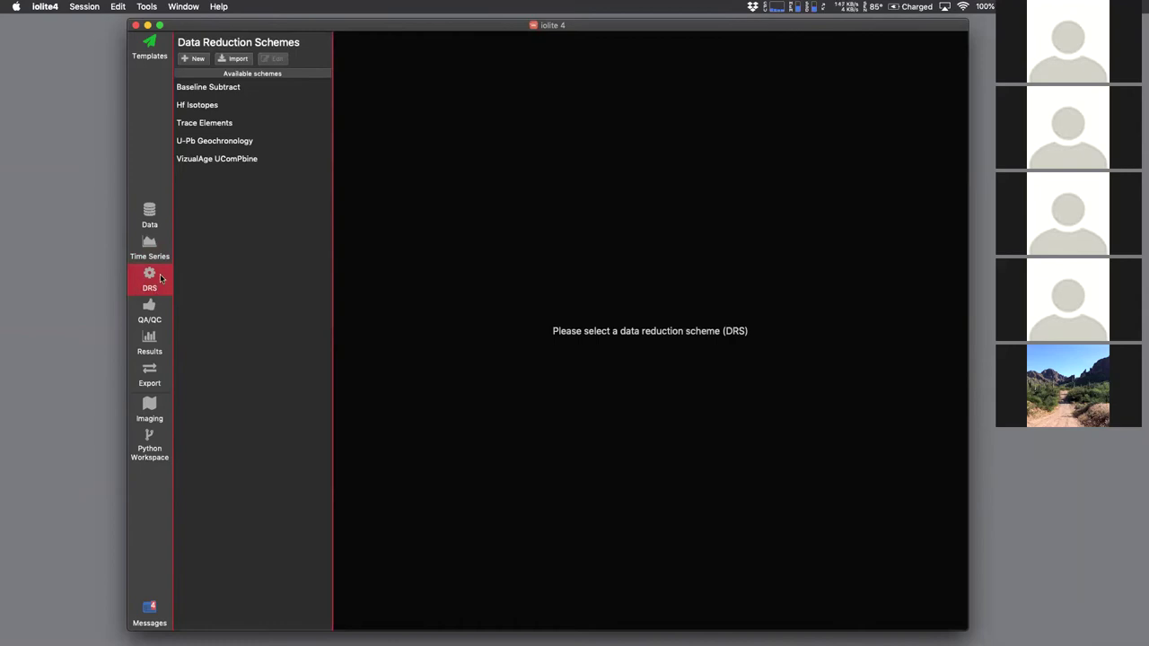
{"action": "left_click", "coordinate": [222, 142]}
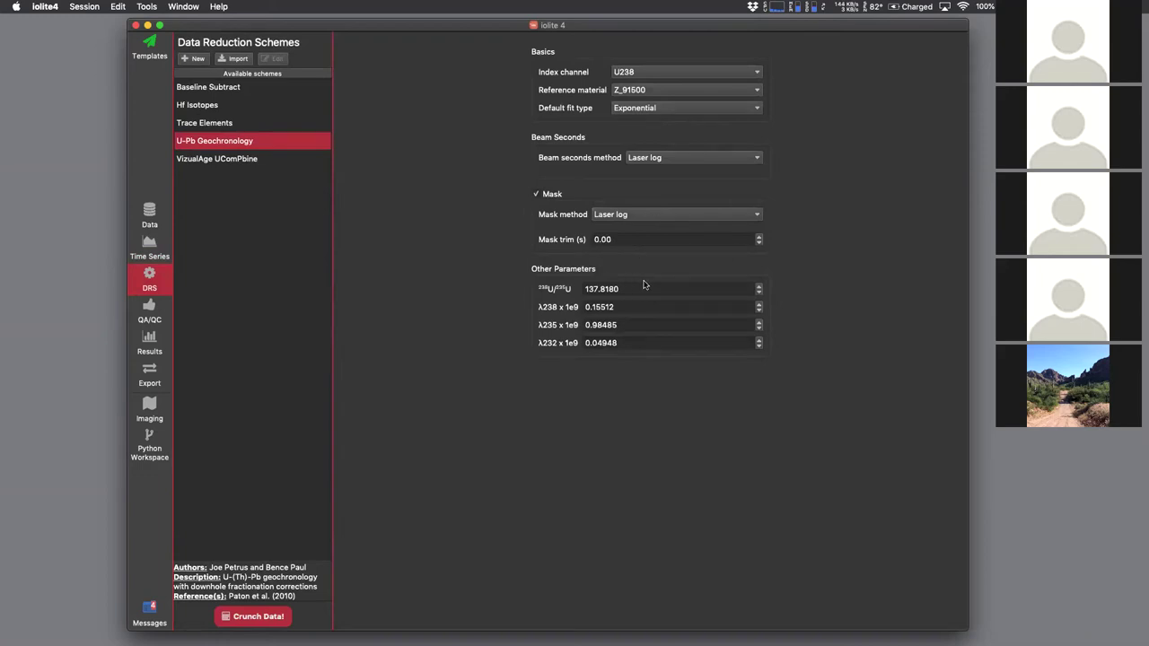
{"action": "left_click", "coordinate": [273, 615]}
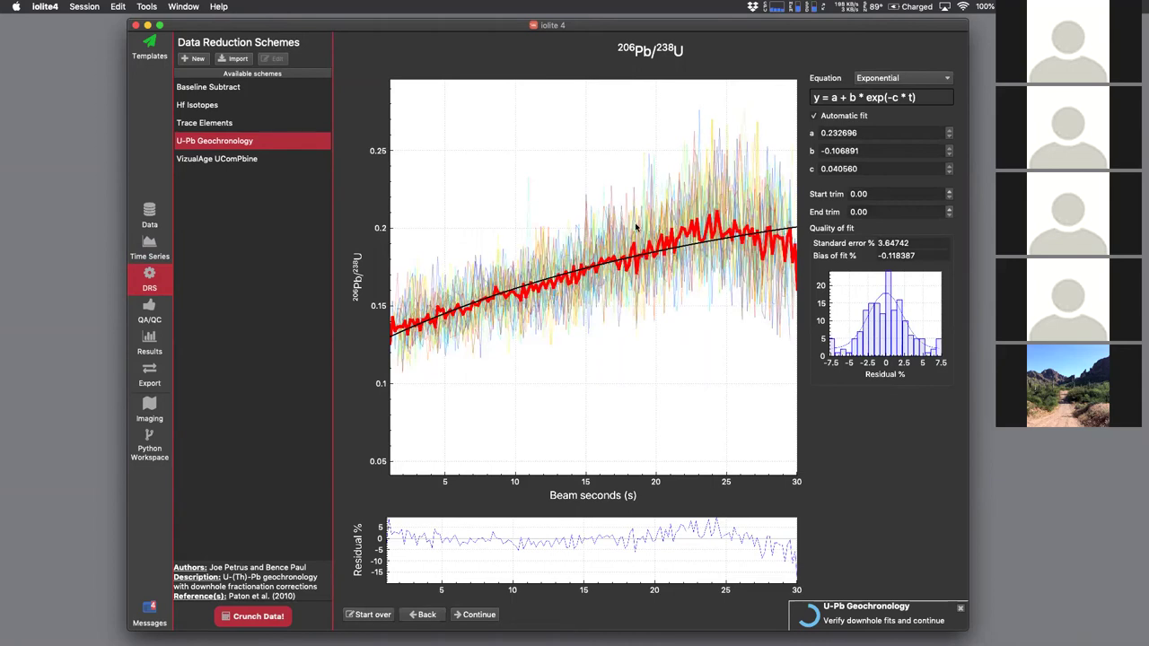
{"action": "left_click", "coordinate": [482, 616]}
{"action": "left_click", "coordinate": [482, 617]}
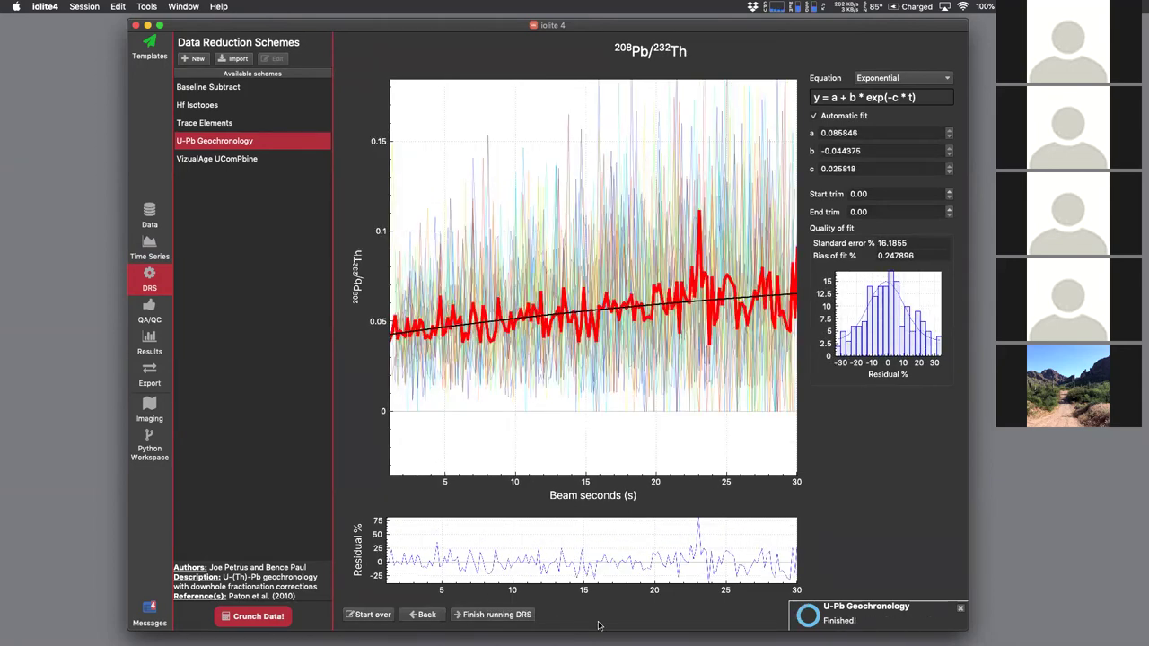
{"action": "left_click", "coordinate": [498, 615]}
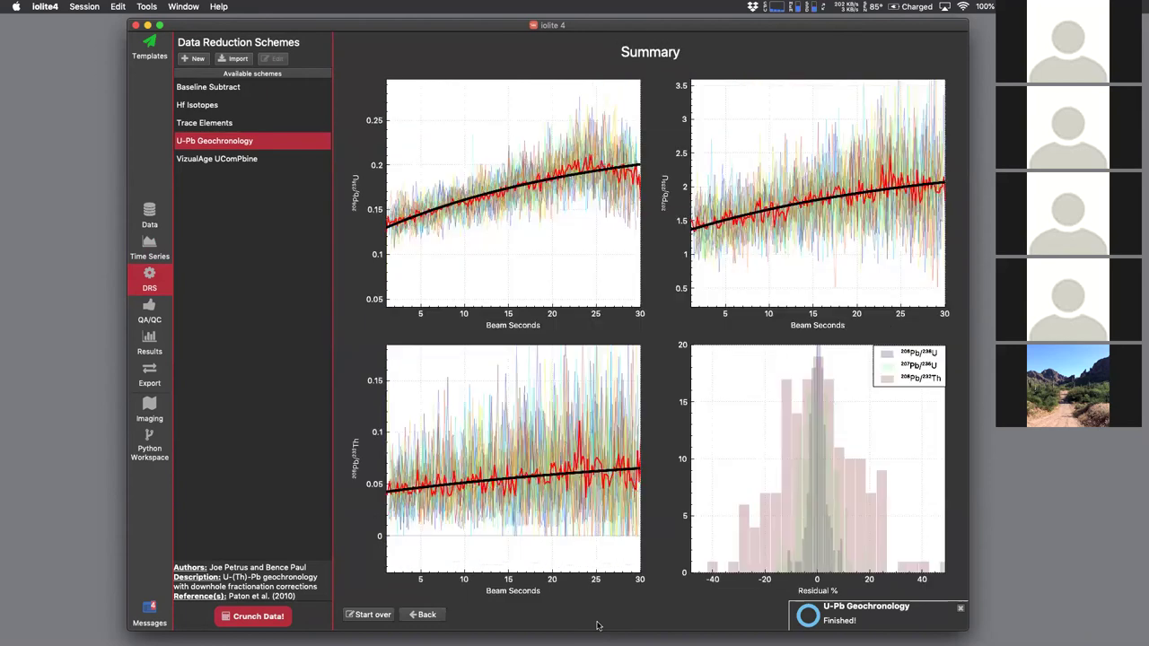
- Replace the TotalBeam trace in the time series with the Final Pb206/U238 age channel
{"action": "left_click", "coordinate": [149, 252]}
{"action": "left_click_drag", "start_coordinate": [363, 29], "coordinate": [258, 27]}
{"action": "left_click", "coordinate": [123, 115]}
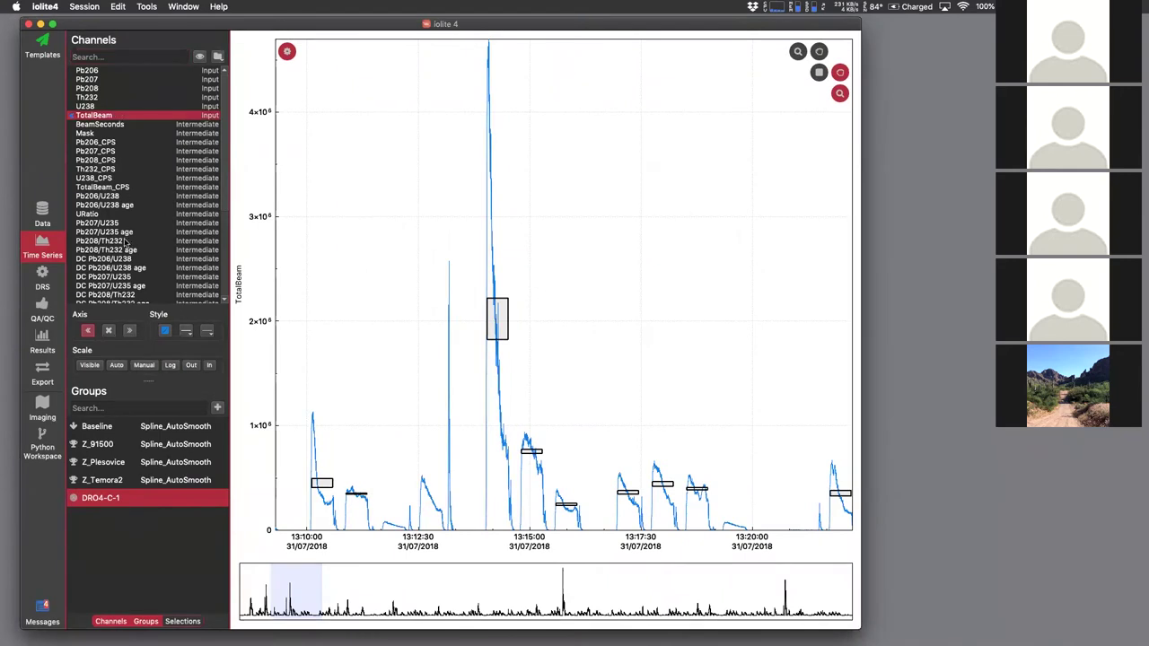
{"action": "left_click", "coordinate": [108, 331]}
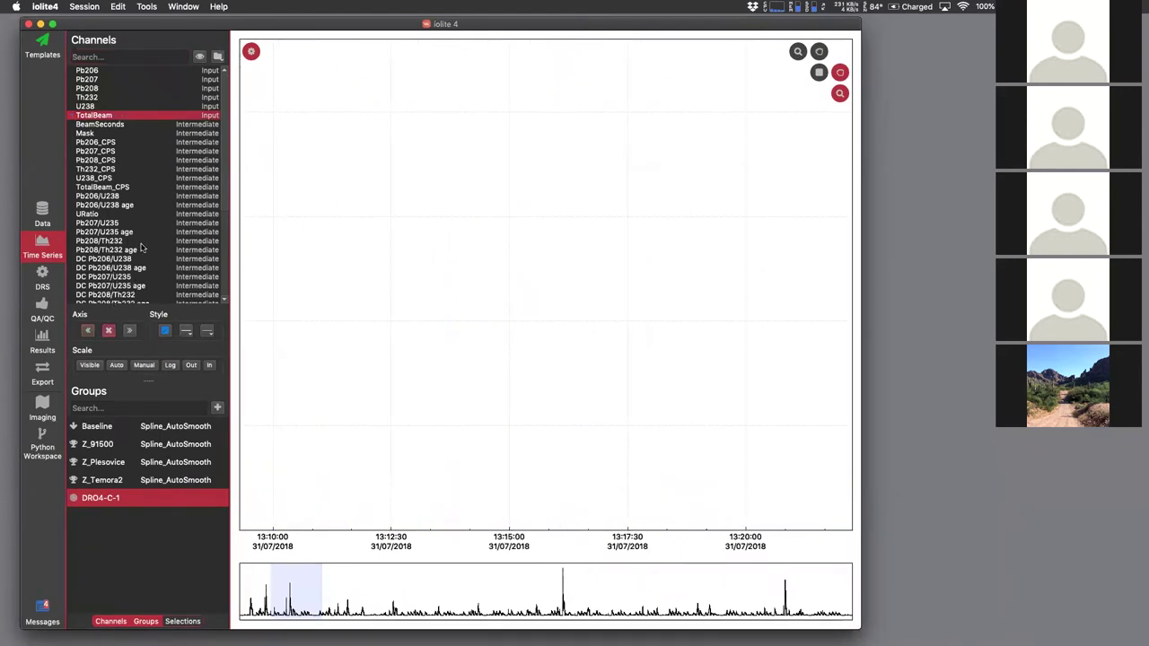
{"action": "scroll", "coordinate": [141, 248], "scroll_direction": "down", "scroll_amount": 5}
{"action": "left_click", "coordinate": [135, 205]}
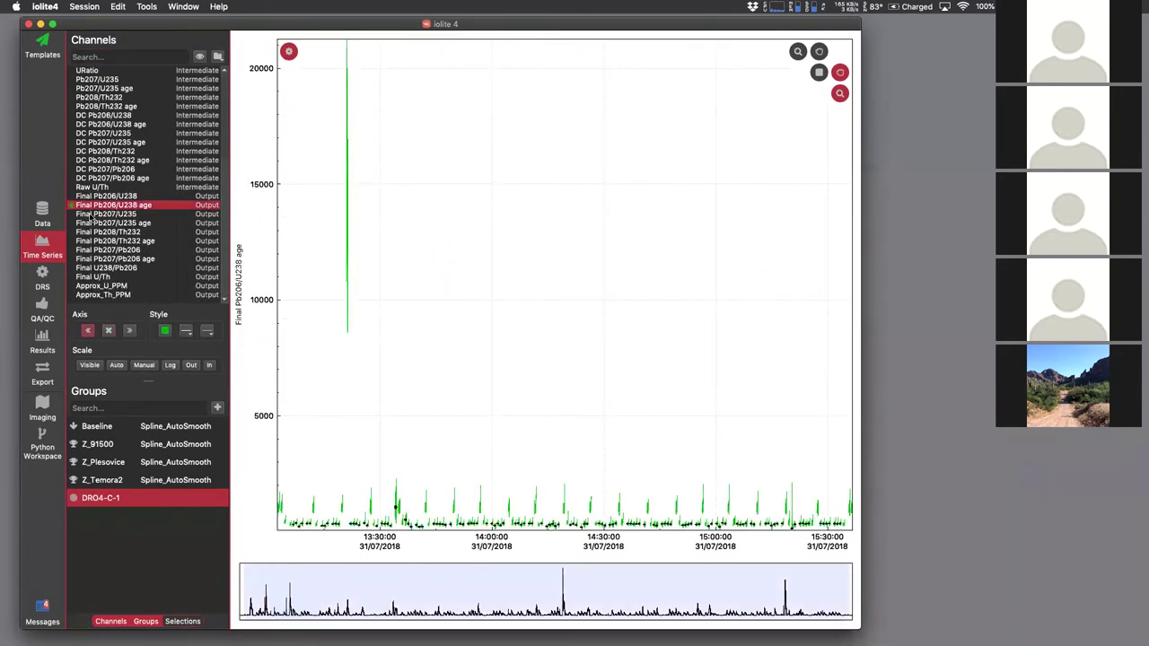
- Colour the Final Pb206/U238 age trace dark red (#550000) and auto-scale its axis over roughly the first twelve minutes of the session
{"action": "left_click", "coordinate": [165, 331]}
{"action": "left_click", "coordinate": [174, 407]}
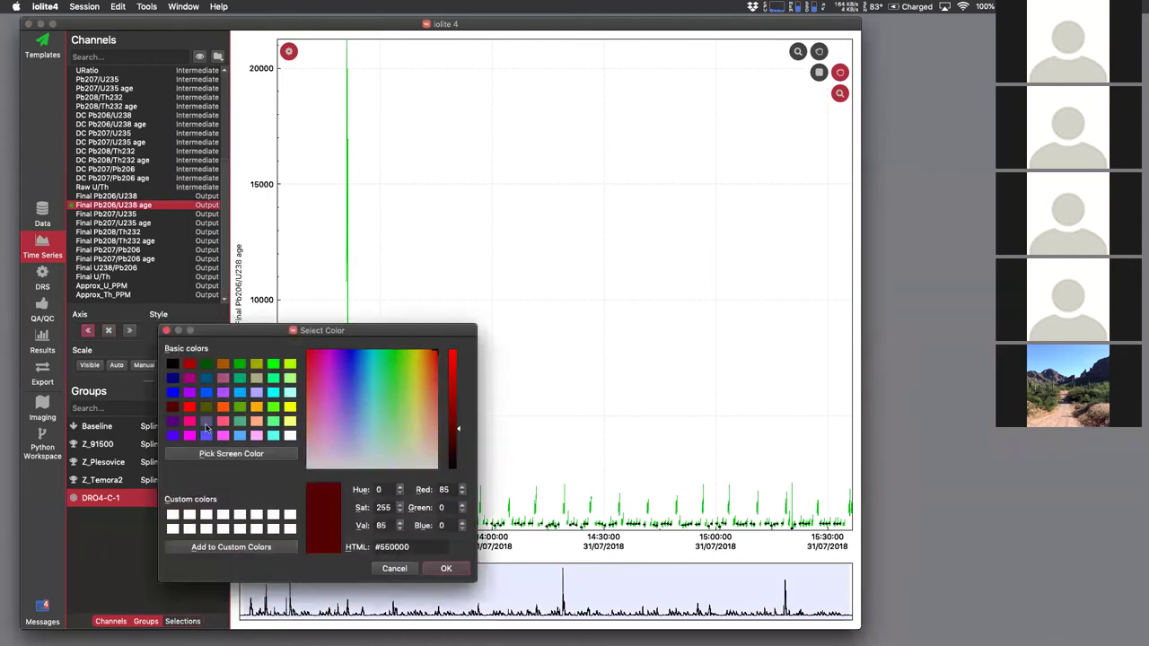
{"action": "left_click", "coordinate": [436, 572]}
{"action": "mouse_move", "coordinate": [806, 581]}
{"action": "left_mouse_down"}
{"action": "mouse_move", "coordinate": [489, 600]}
{"action": "mouse_move", "coordinate": [266, 585]}
{"action": "left_mouse_up"}
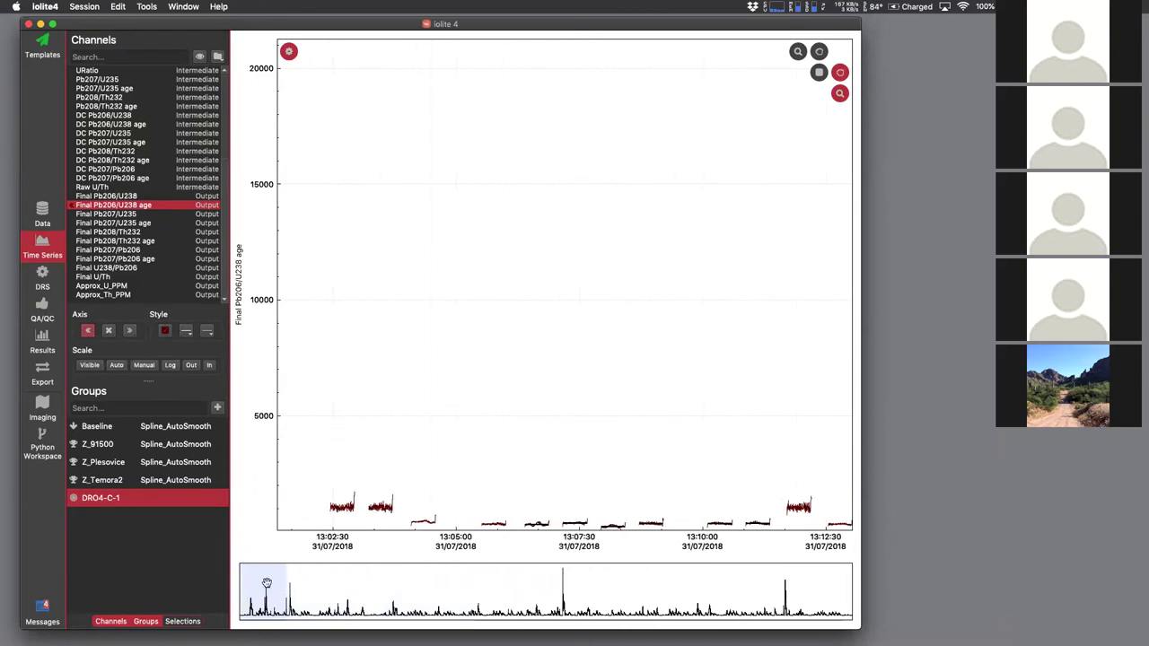
{"action": "left_click", "coordinate": [113, 367]}
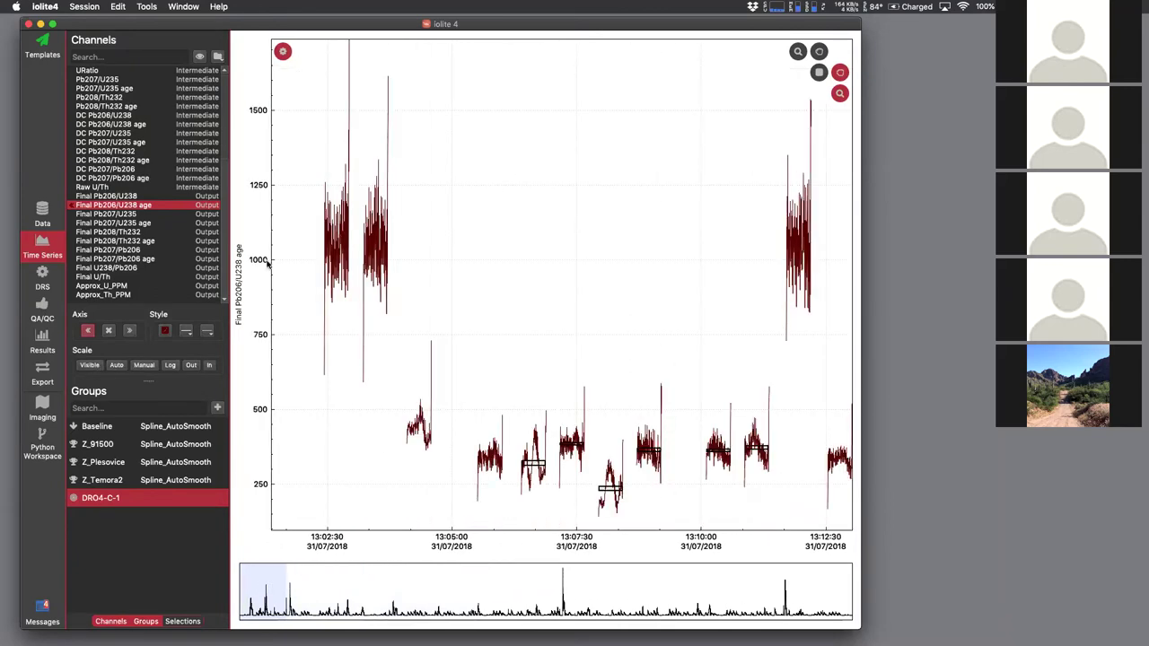
- Open the VizualAge Live Concordia plot for the DRO4-C-1 group and place its window beside the participant thumbnails
{"action": "left_click", "coordinate": [149, 7]}
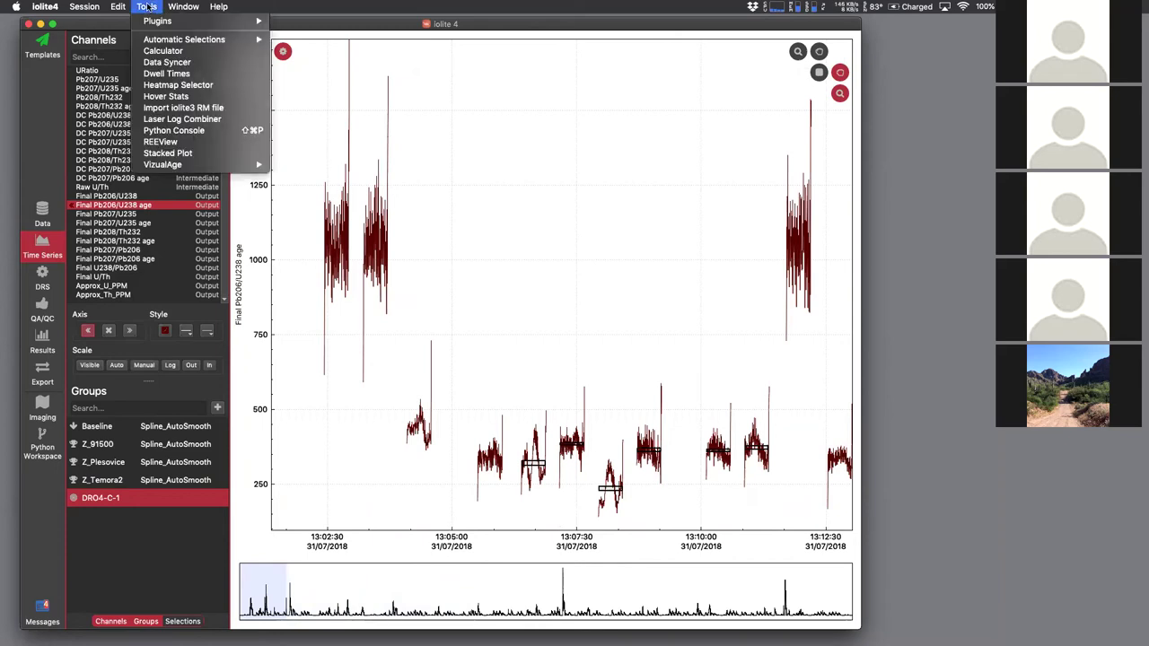
{"action": "mouse_move", "coordinate": [166, 165]}
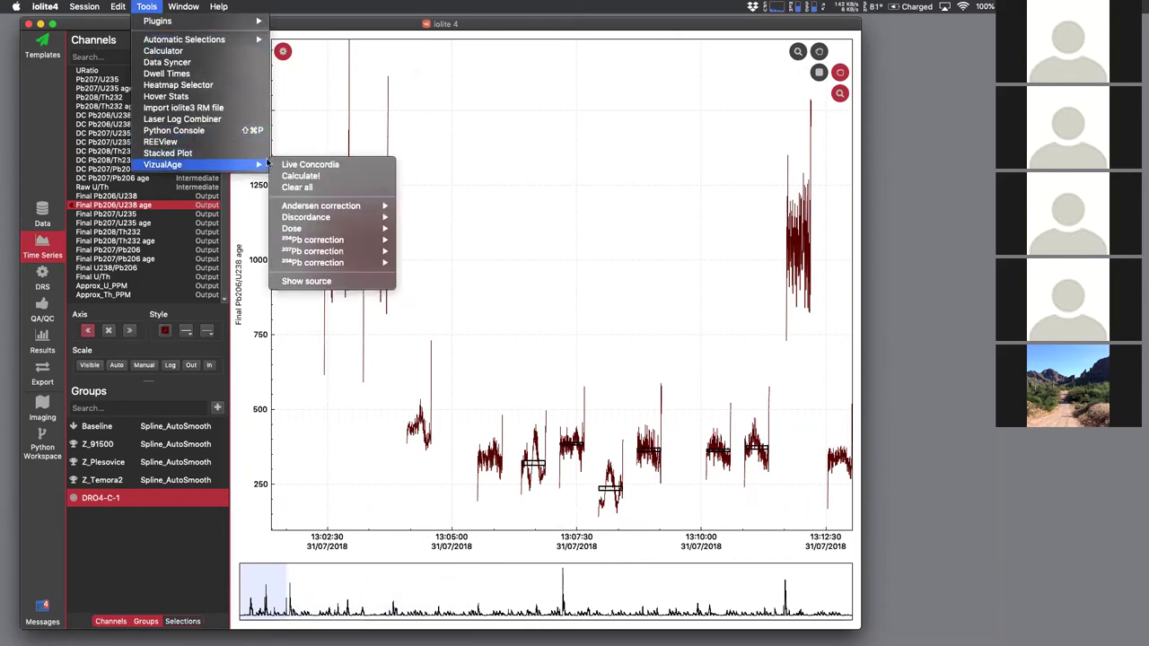
{"action": "left_click", "coordinate": [300, 165]}
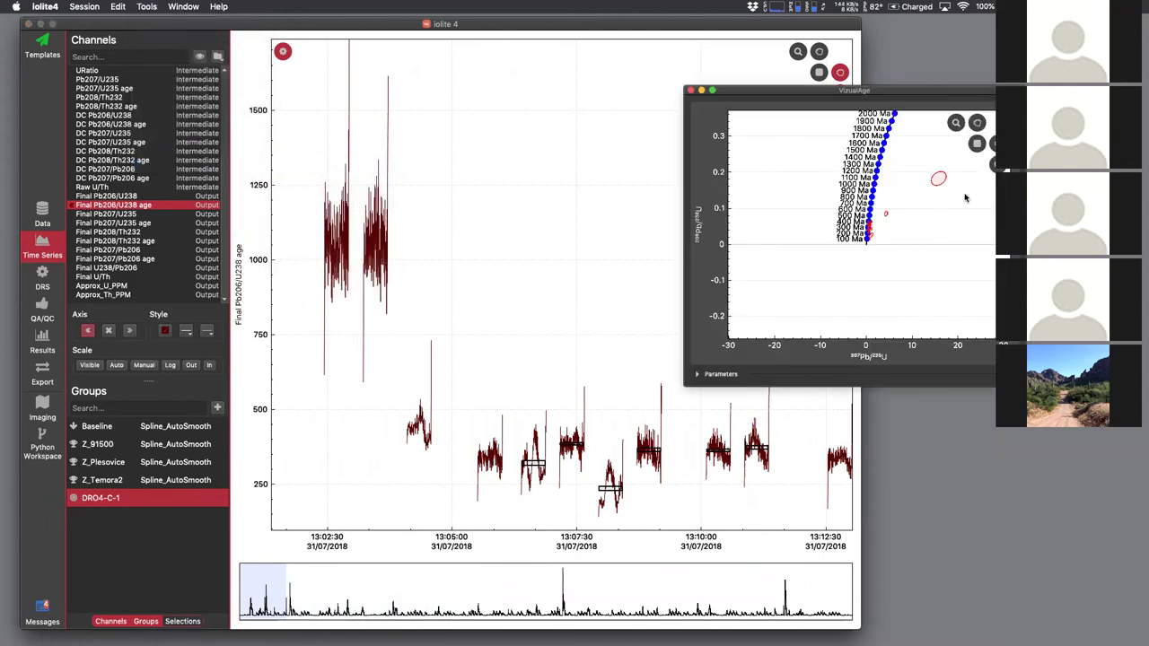
{"action": "left_click_drag", "start_coordinate": [855, 91], "coordinate": [824, 104]}
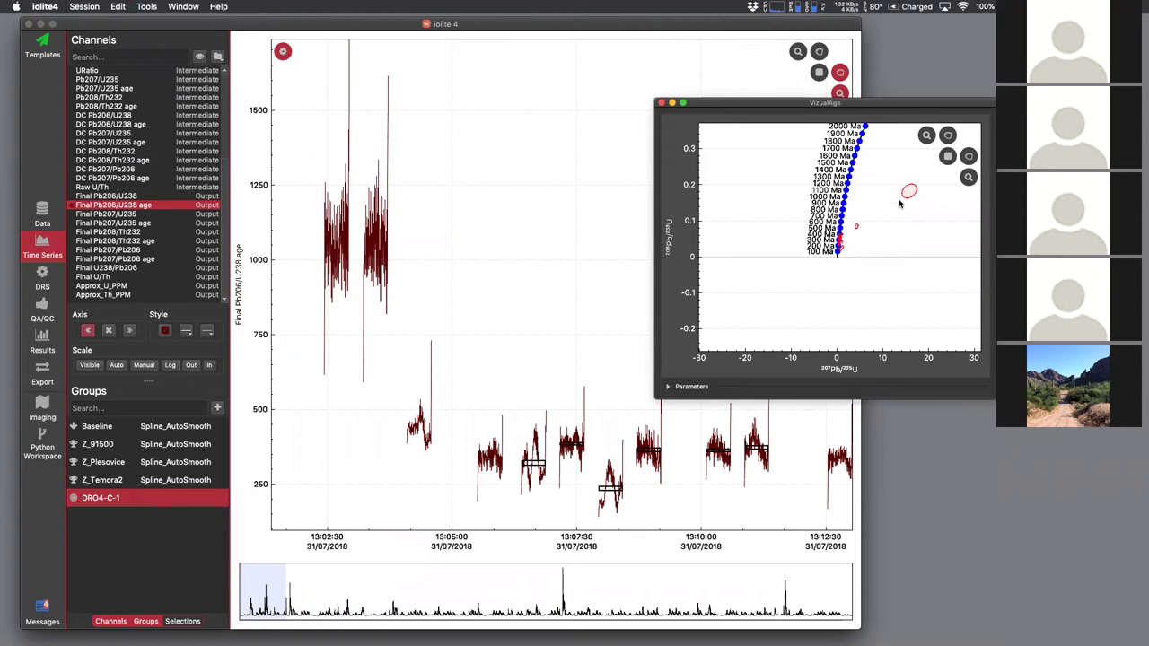
- Set the concordia plot's automatic resizing to None and enlarge the area containing the DRO4-C-1 ellipses
{"action": "right_click", "coordinate": [749, 173]}
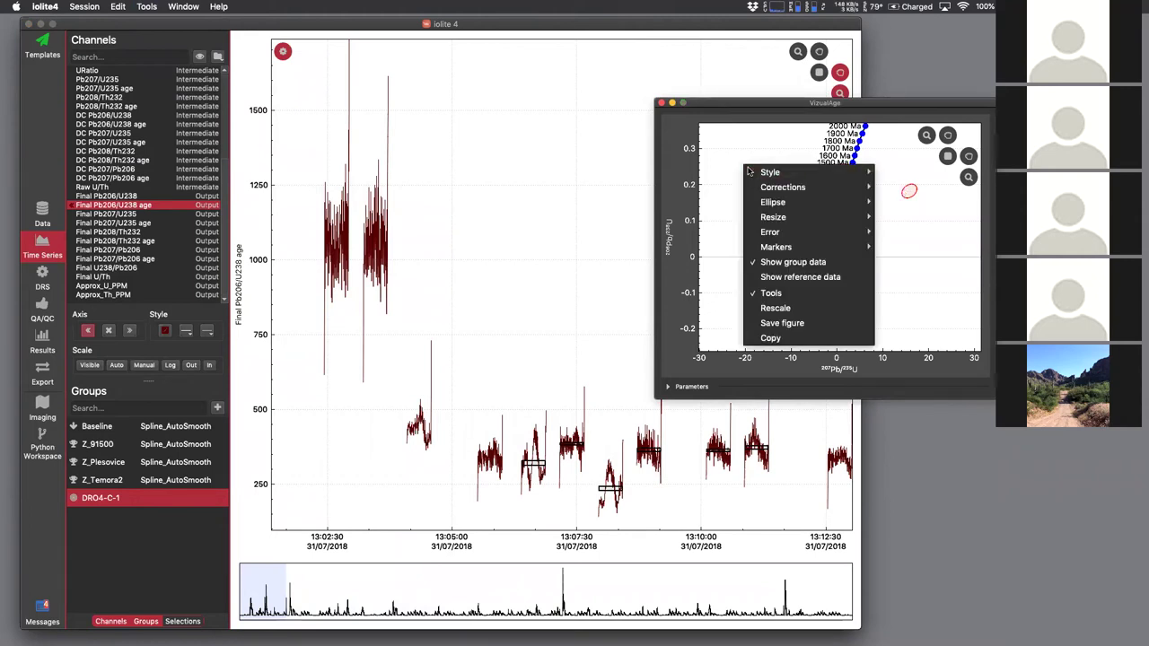
{"action": "mouse_move", "coordinate": [764, 220]}
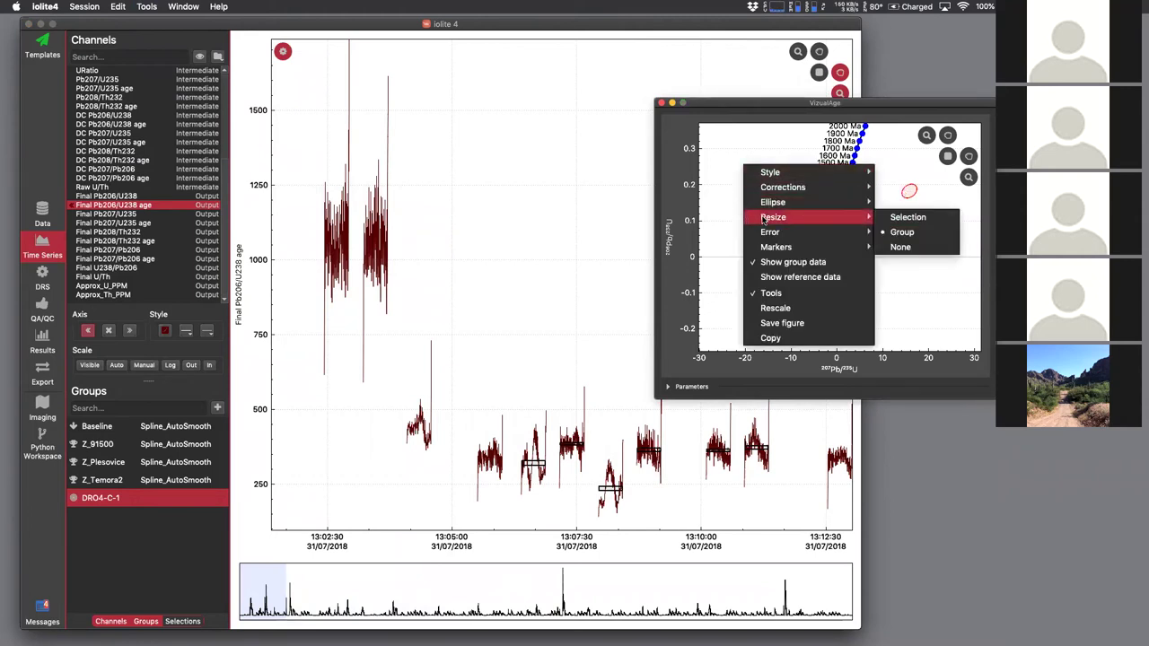
{"action": "left_click", "coordinate": [903, 246]}
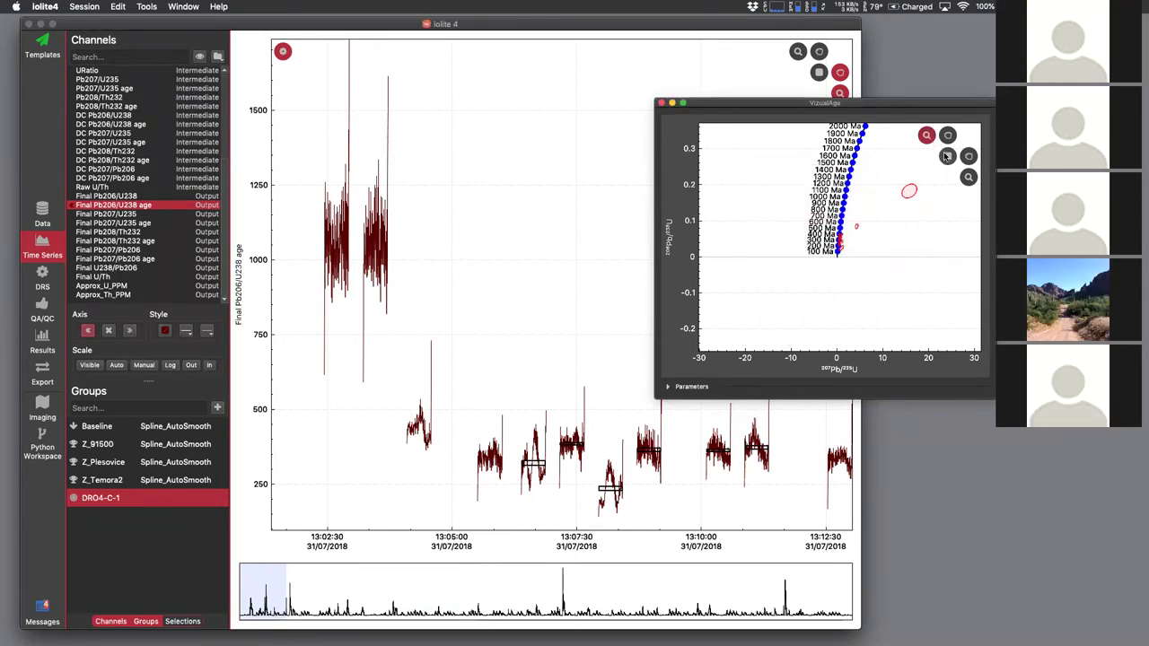
{"action": "left_click_drag", "start_coordinate": [826, 171], "coordinate": [928, 264]}
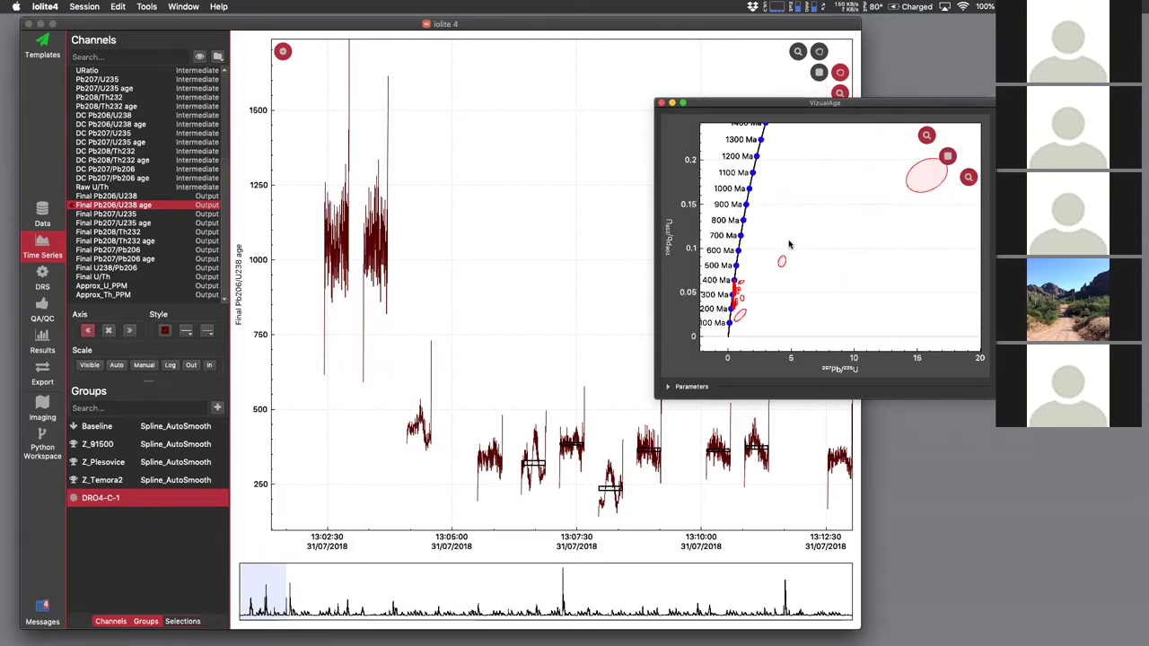
{"action": "right_click", "coordinate": [813, 219]}
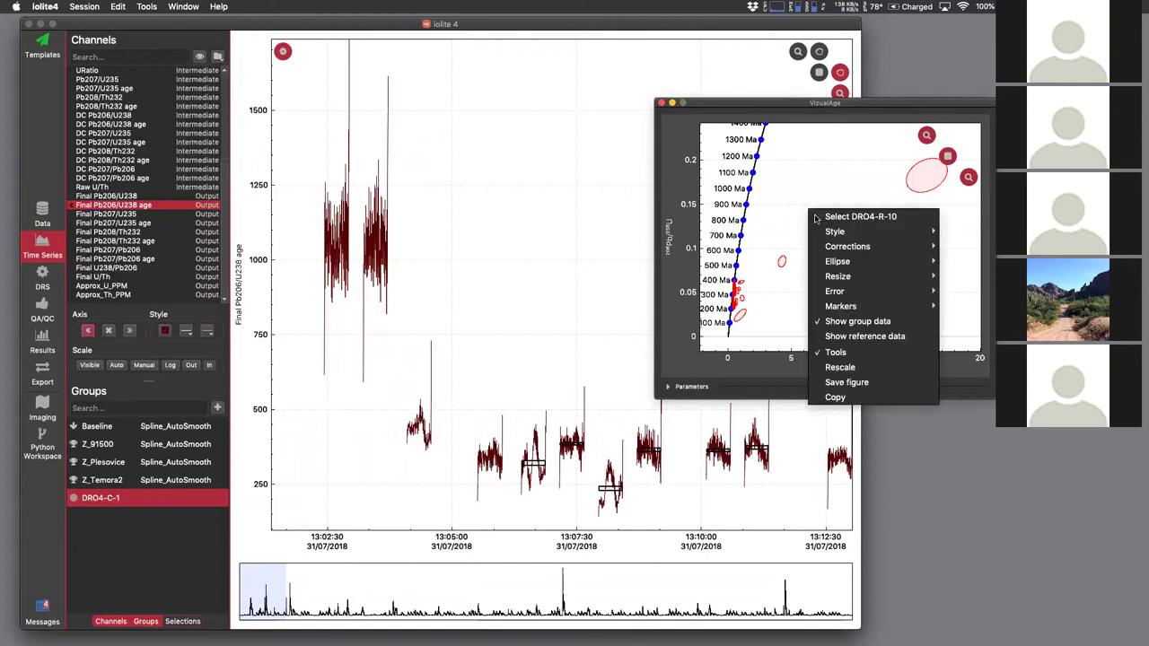
{"action": "left_click", "coordinate": [779, 214]}
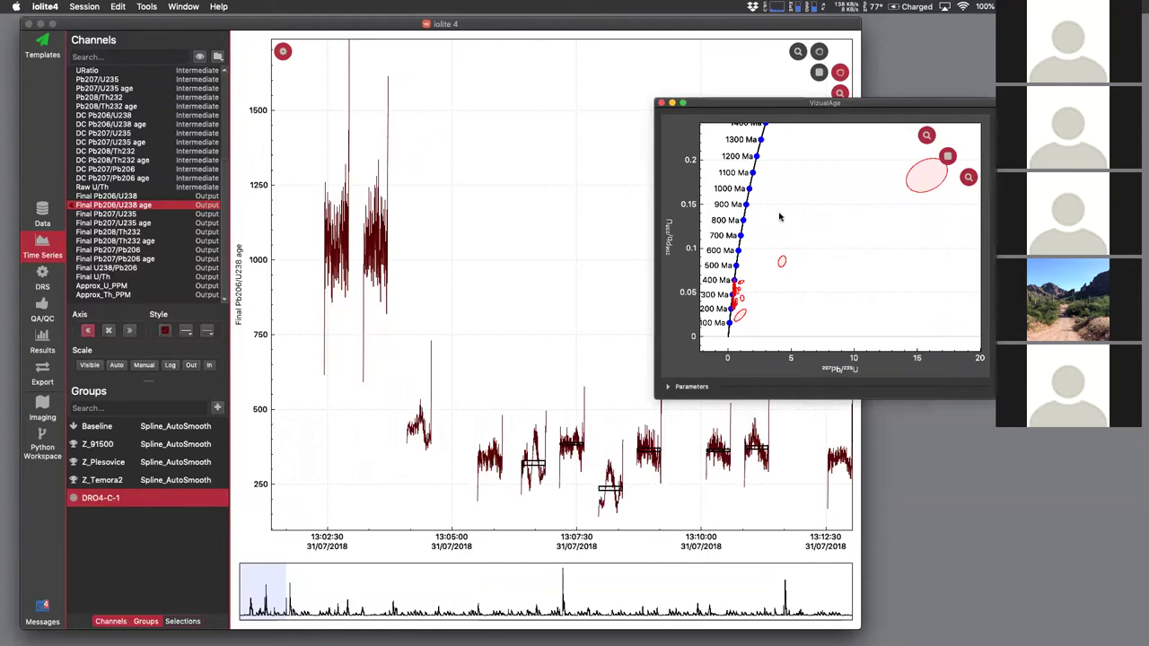
- Show the selections list and display the Z_Temora2 group's ellipses closely on the concordia plot
{"action": "left_click", "coordinate": [183, 621]}
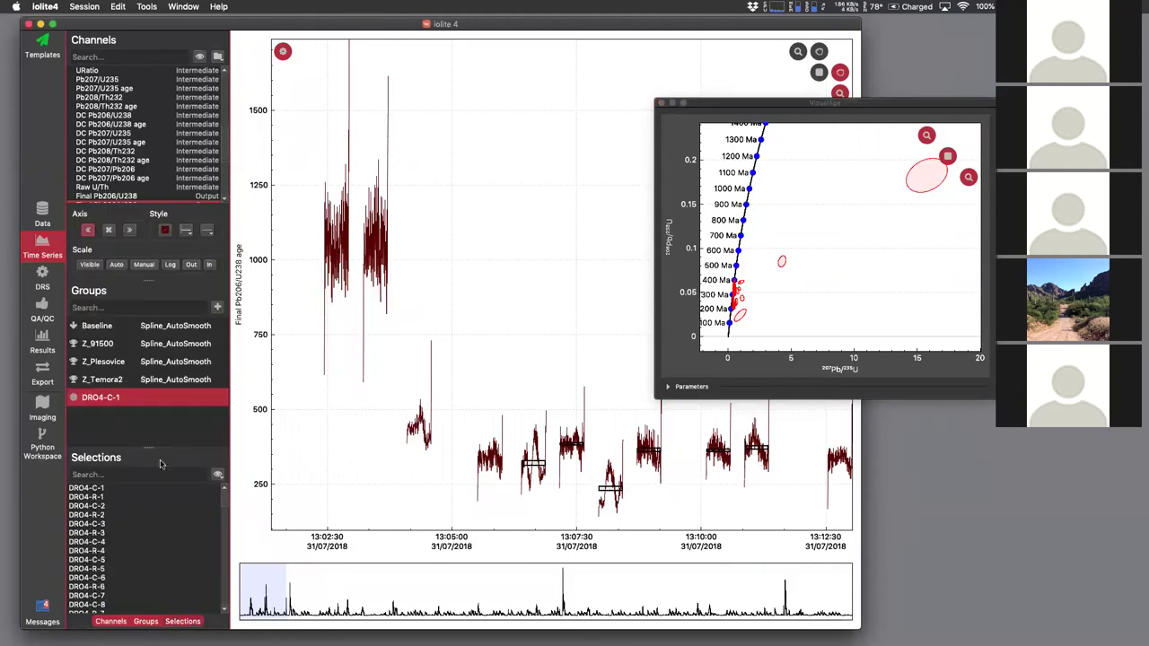
{"action": "left_click", "coordinate": [135, 363]}
{"action": "left_click", "coordinate": [134, 380]}
{"action": "left_click", "coordinate": [139, 396]}
{"action": "left_click", "coordinate": [141, 380]}
{"action": "left_click", "coordinate": [145, 362]}
{"action": "left_click", "coordinate": [148, 344]}
{"action": "left_click", "coordinate": [149, 363]}
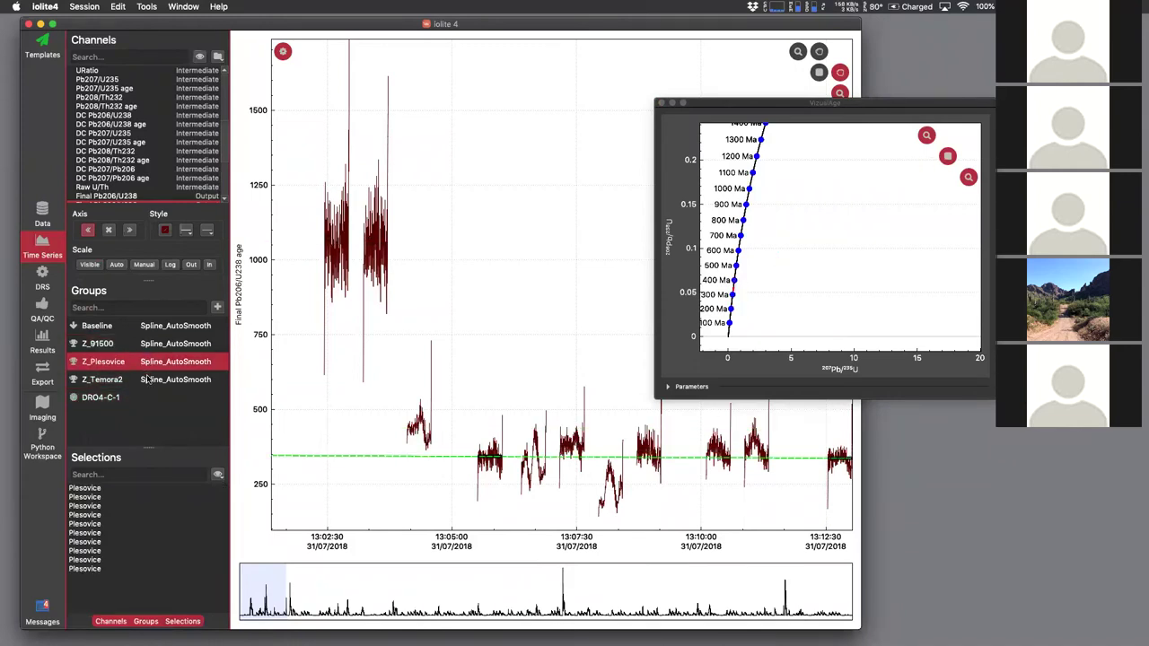
{"action": "left_click", "coordinate": [148, 379]}
{"action": "left_click", "coordinate": [797, 243]}
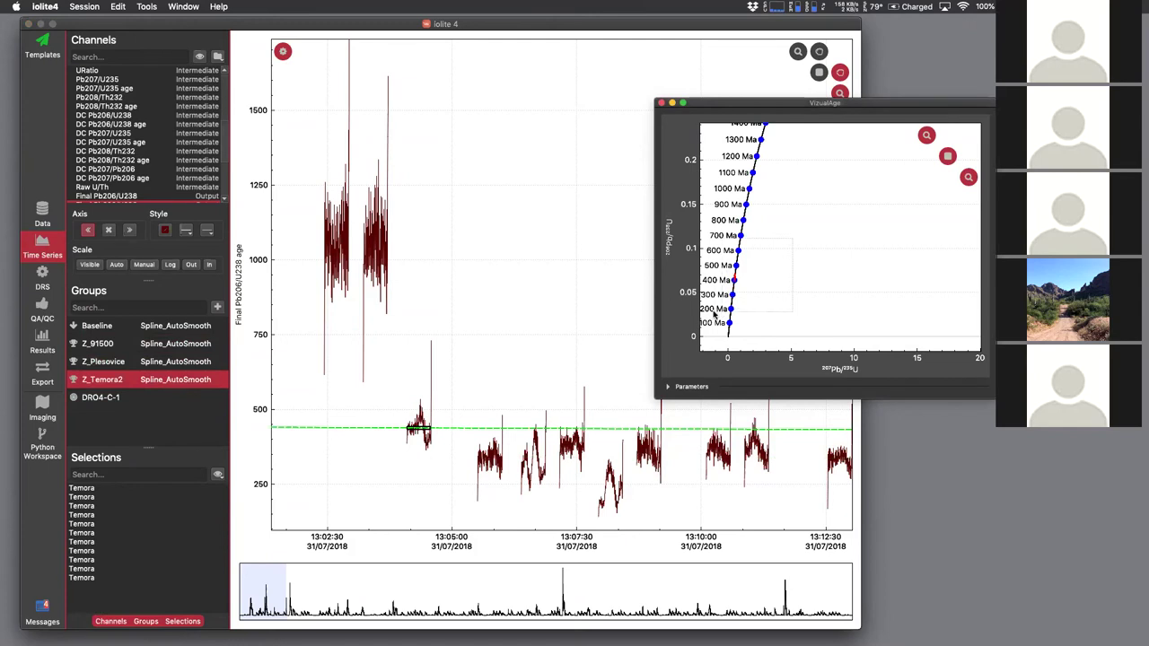
{"action": "scroll", "coordinate": [757, 341], "scroll_direction": "up", "scroll_amount": 3}
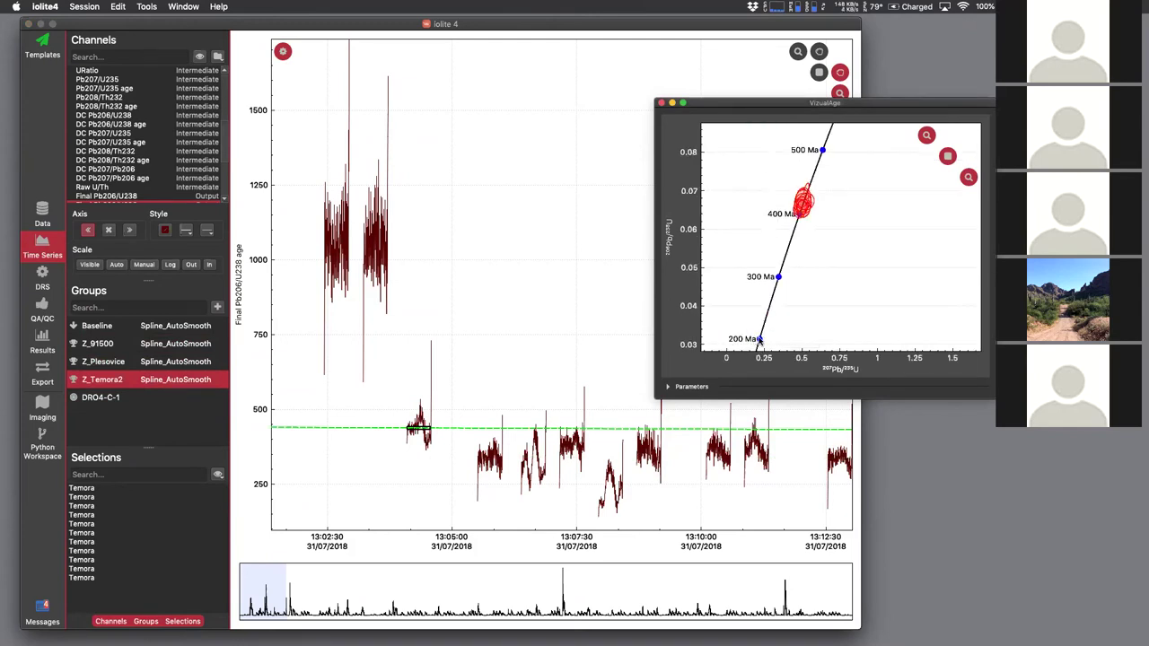
- Compare the ellipses of the Z_Plesovice, Z_Temora2, Z_91500 and DRO4-C-1 groups on the concordia plot
{"action": "left_click", "coordinate": [146, 361]}
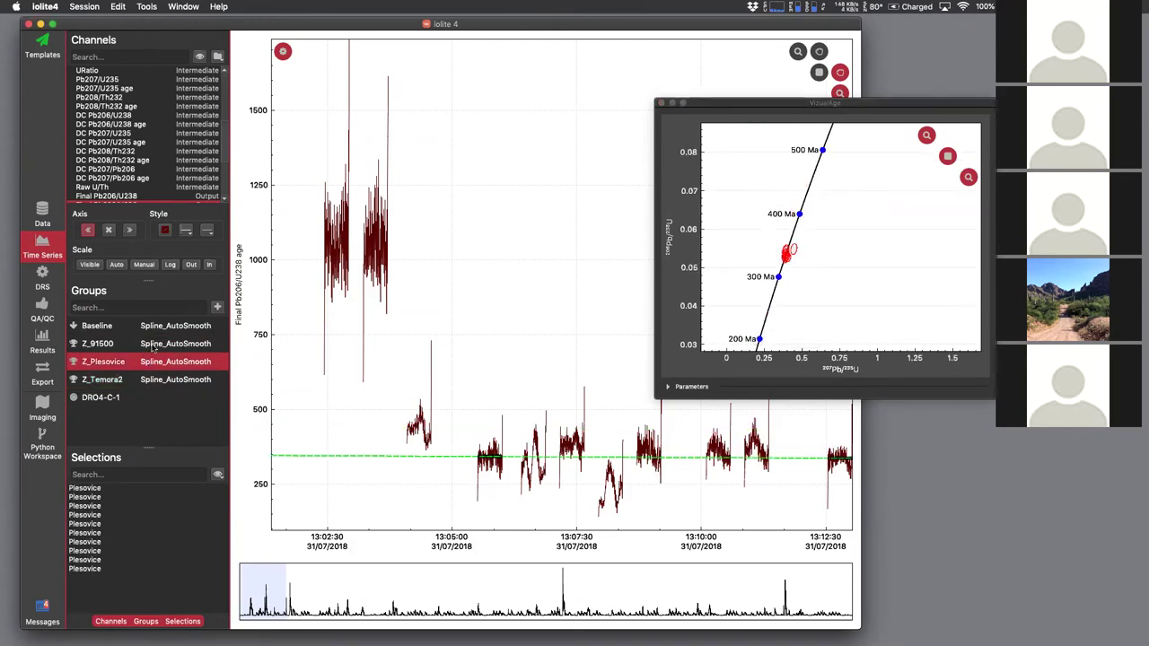
{"action": "left_click", "coordinate": [146, 381]}
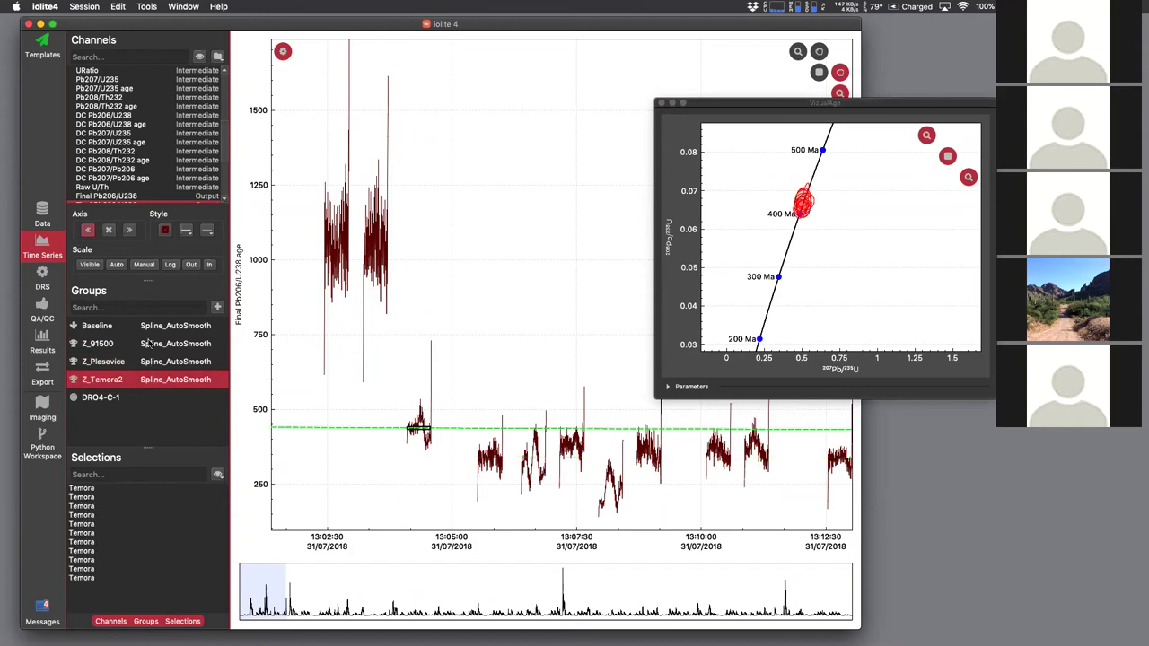
{"action": "left_click", "coordinate": [149, 344]}
{"action": "scroll", "coordinate": [959, 253], "scroll_direction": "down", "scroll_amount": 5}
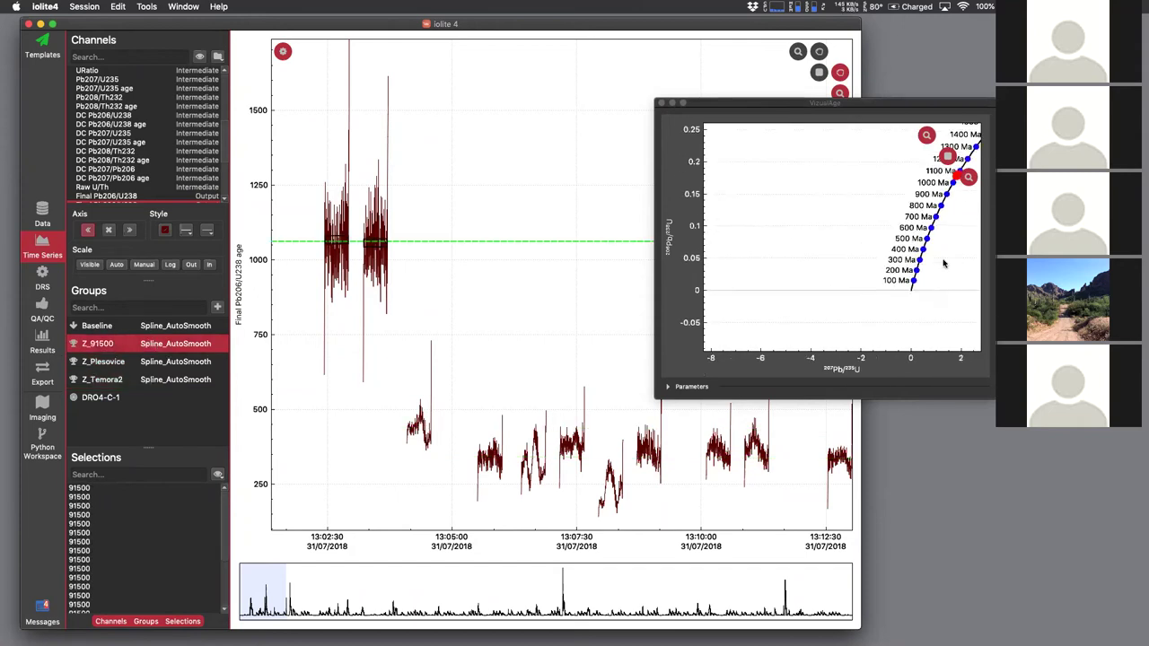
{"action": "scroll", "coordinate": [950, 220], "scroll_direction": "up", "scroll_amount": 4}
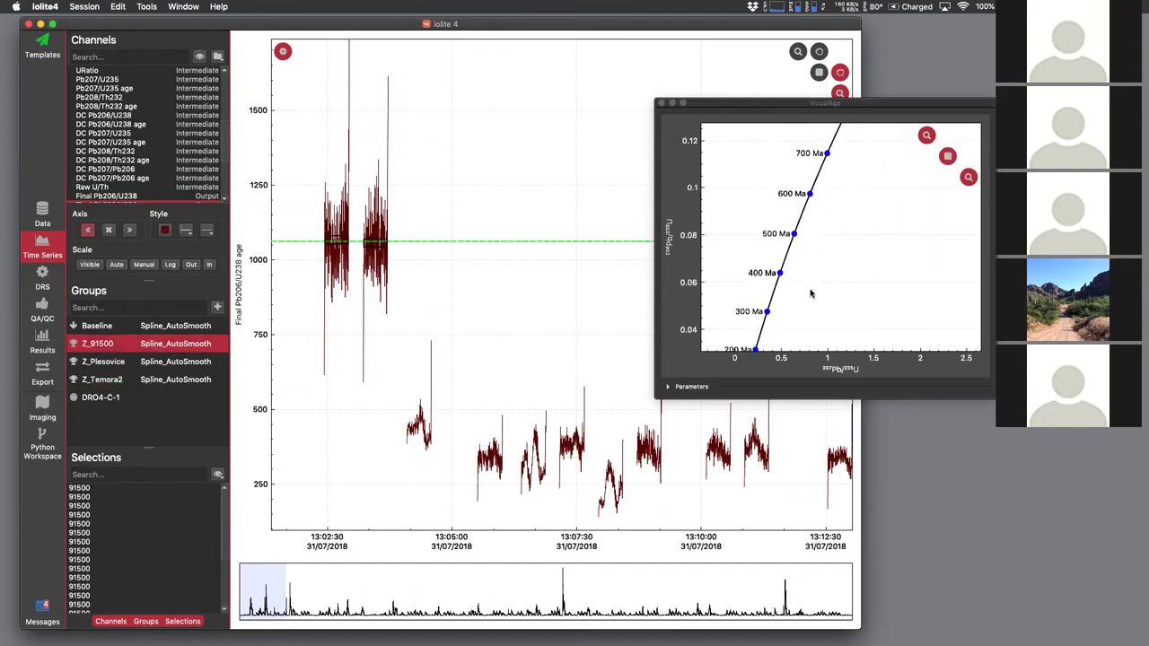
{"action": "left_click", "coordinate": [139, 396]}
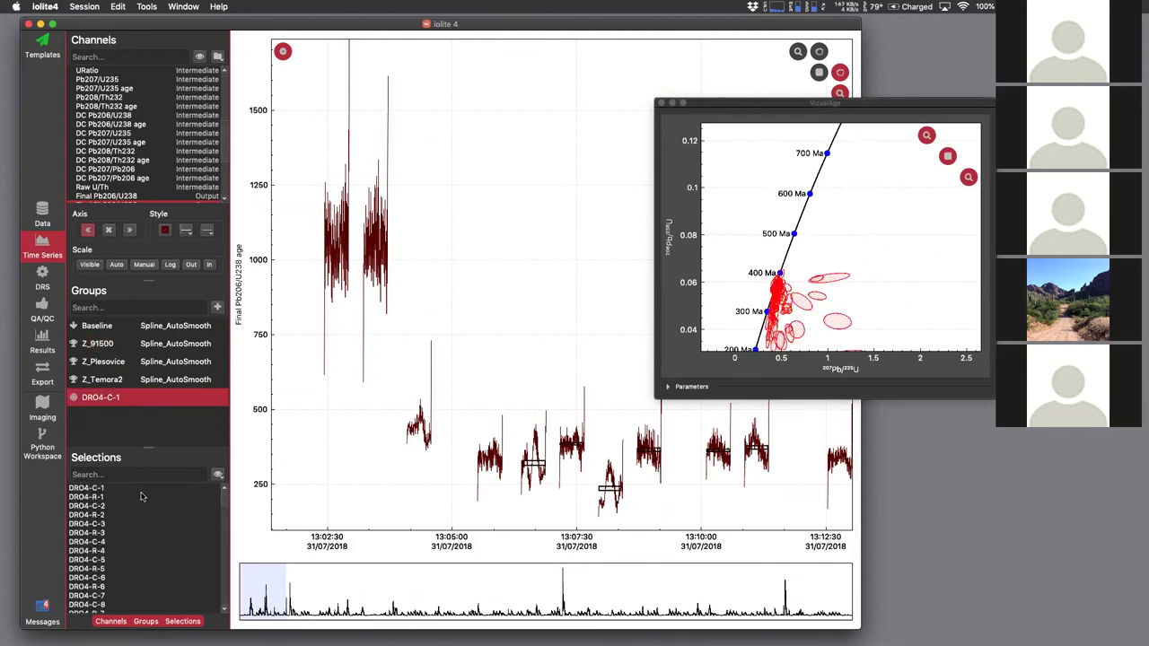
- Display the Z_Plesovice group's ellipses closely on the concordia plot and highlight the group's first selection
{"action": "left_click", "coordinate": [138, 363]}
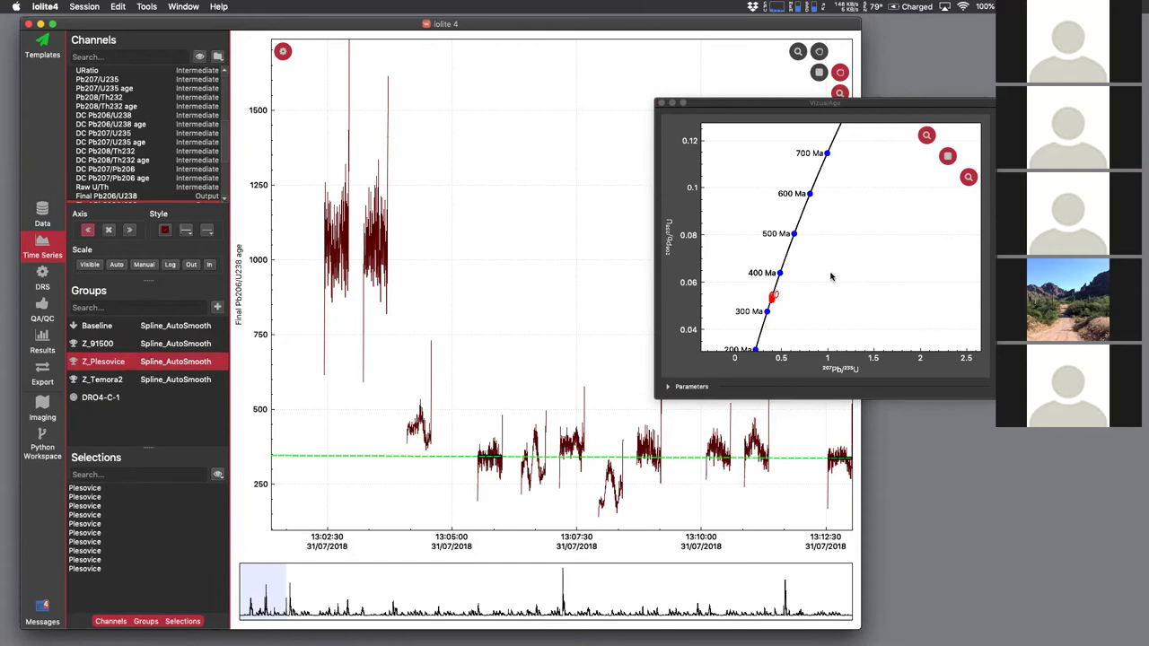
{"action": "left_click_drag", "start_coordinate": [747, 264], "coordinate": [812, 330]}
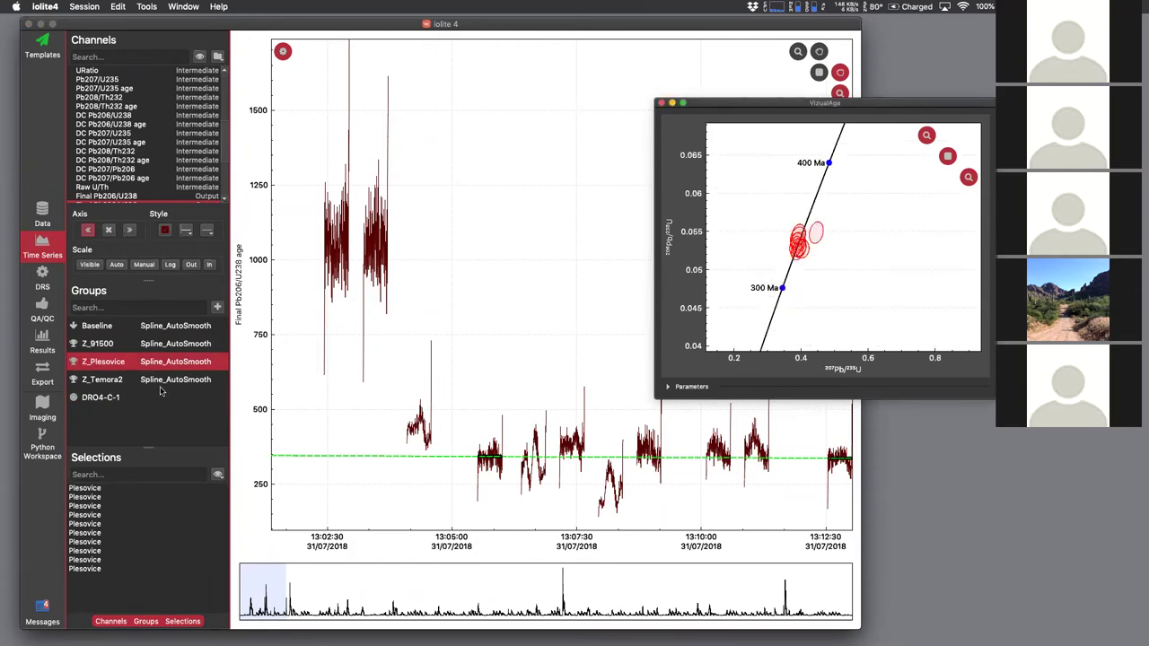
{"action": "left_click", "coordinate": [99, 489]}
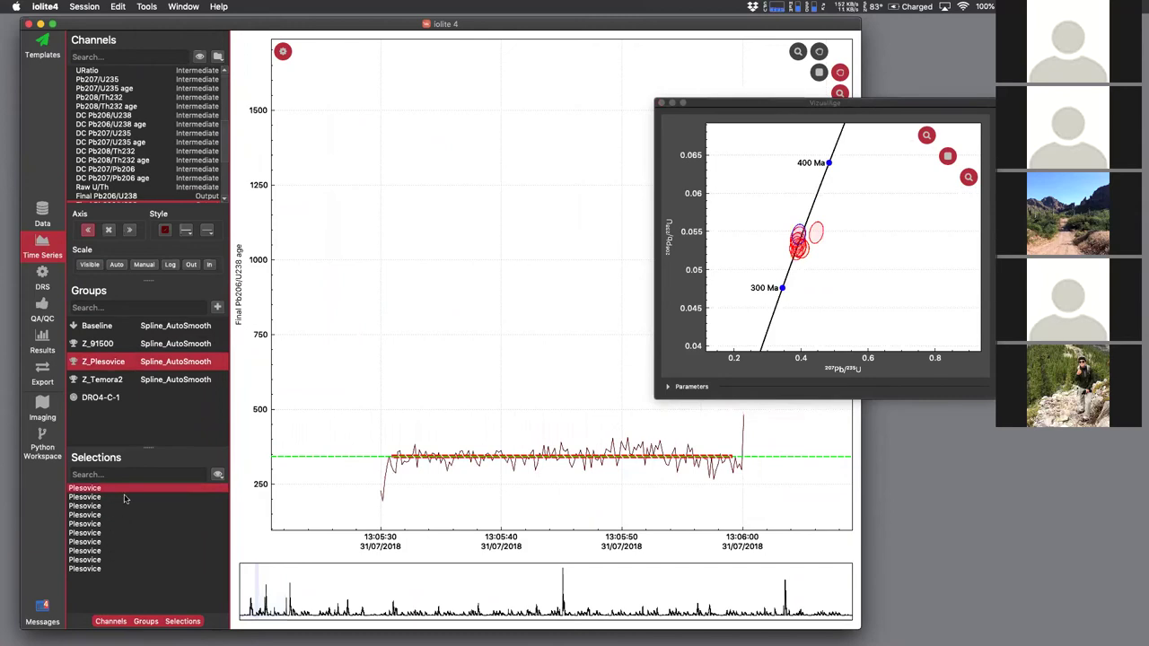
{"action": "left_click_drag", "start_coordinate": [743, 189], "coordinate": [867, 302]}
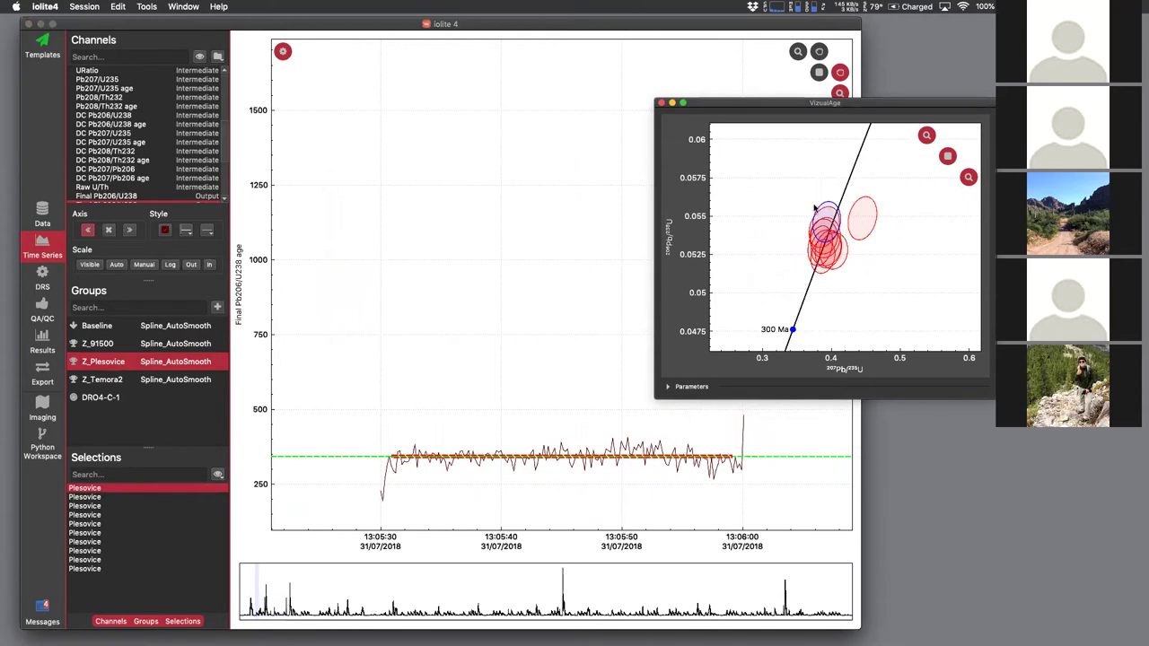
- Step back and forth through the Plesovice selections, checking each one's ellipse on the concordia plot and its time-series signal
{"action": "left_click", "coordinate": [104, 497]}
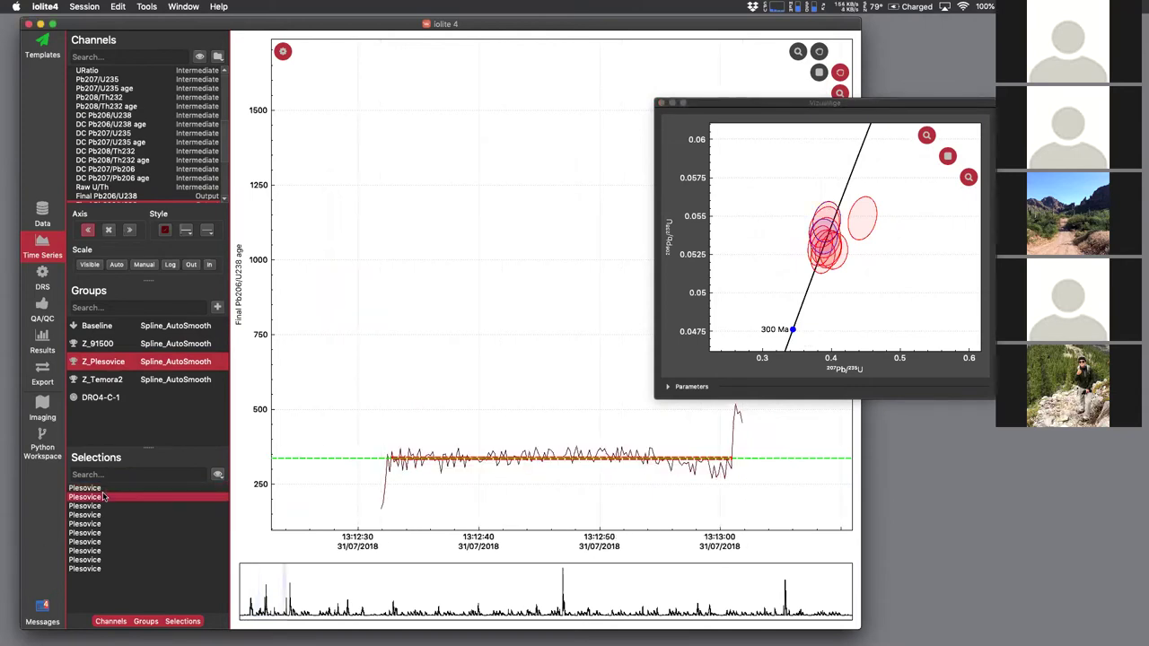
{"action": "key", "text": "Down"}
{"action": "key", "text": "Down"}
{"action": "key", "text": "Down"}
{"action": "key", "text": "Down"}
{"action": "key", "text": "Down"}
{"action": "key", "text": "Down"}
{"action": "key", "text": "Down"}
{"action": "key", "text": "Down"}
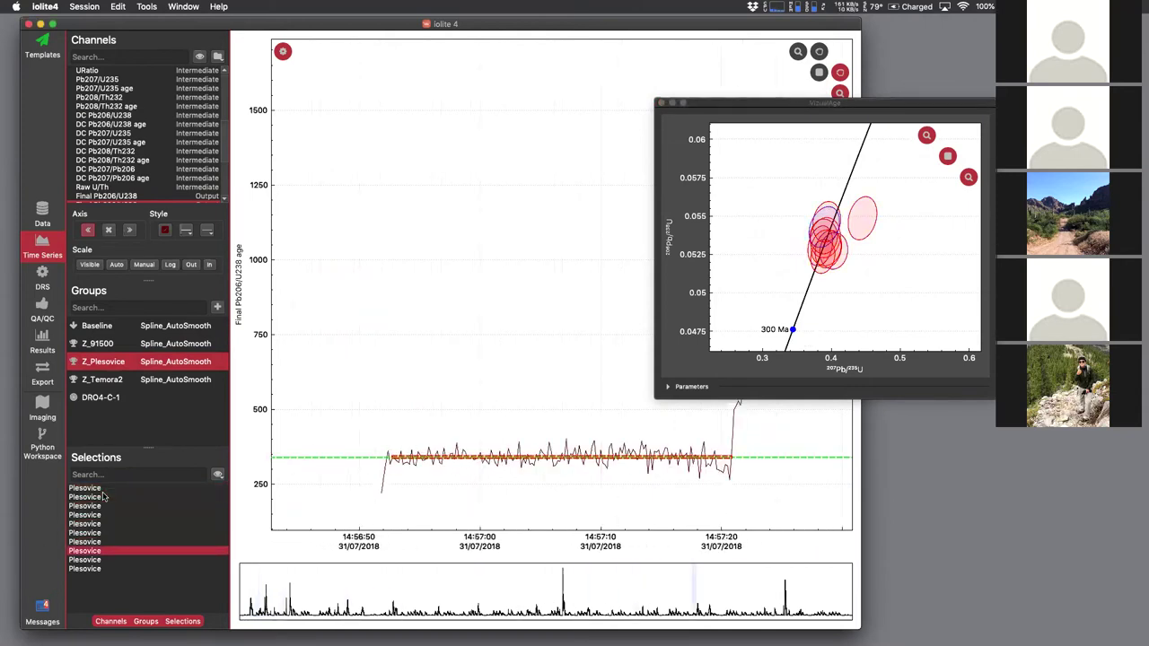
{"action": "key", "text": "Up"}
{"action": "key", "text": "Up"}
{"action": "key", "text": "Up"}
{"action": "key", "text": "Up"}
{"action": "key", "text": "Up"}
{"action": "key", "text": "Up"}
{"action": "key", "text": "Up"}
{"action": "key", "text": "Up"}
{"action": "key", "text": "Up"}
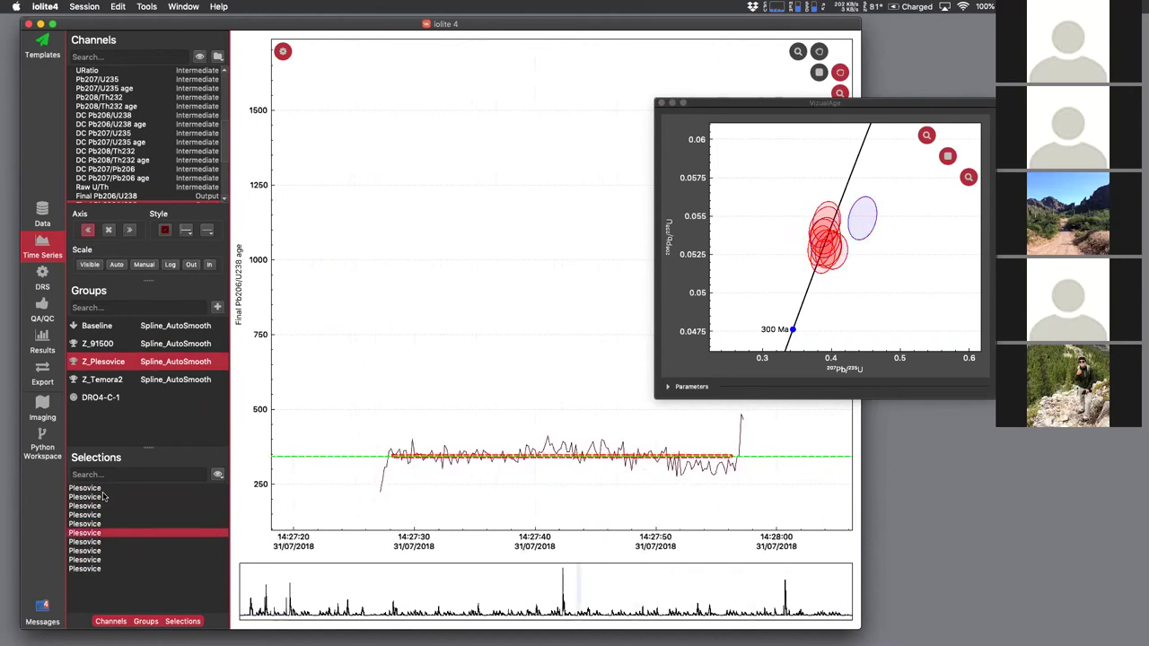
{"action": "key", "text": "Down"}
{"action": "key", "text": "Down"}
{"action": "key", "text": "Down"}
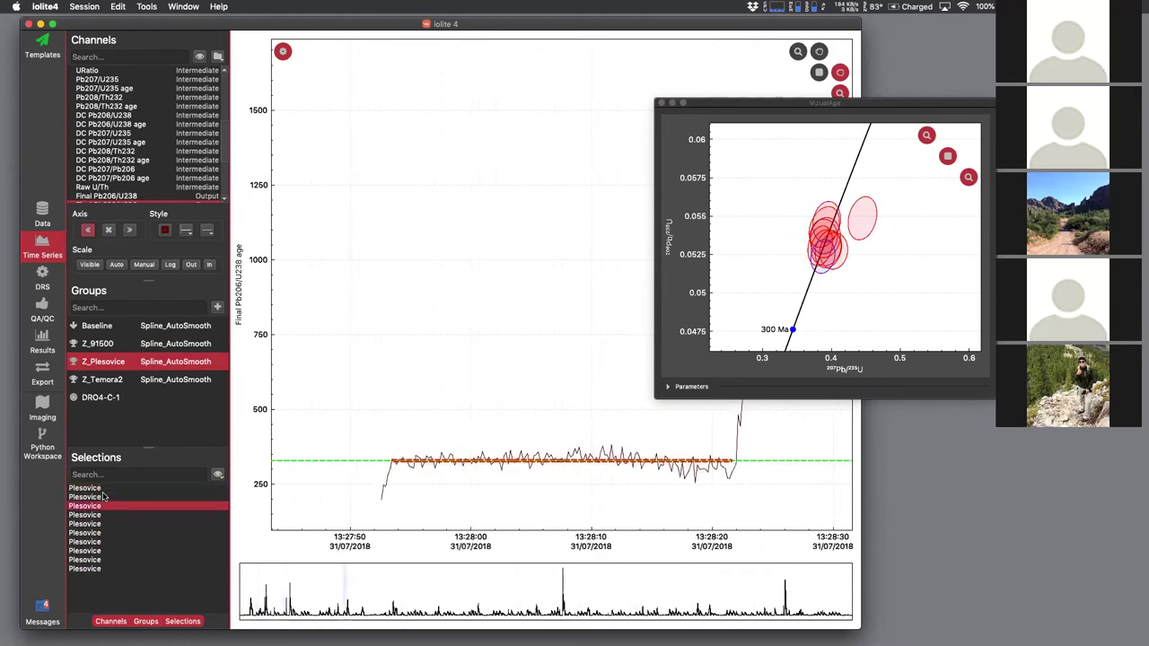
{"action": "key", "text": "Down"}
{"action": "key", "text": "Down"}
{"action": "key", "text": "Down"}
{"action": "key", "text": "Down"}
{"action": "key", "text": "Down"}
{"action": "key", "text": "Down"}
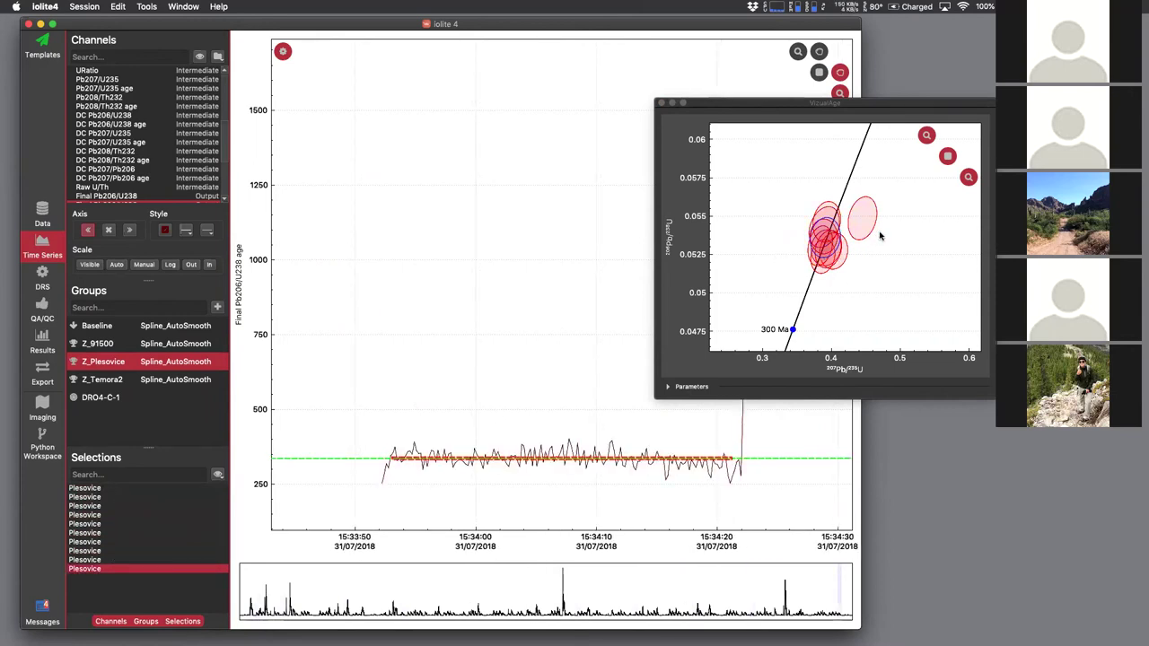
- Select the Plesovice analysis that belongs to the outlying ellipse directly from the concordia plot
{"action": "mouse_move", "coordinate": [830, 109]}
{"action": "left_mouse_down"}
{"action": "mouse_move", "coordinate": [846, 113]}
{"action": "mouse_move", "coordinate": [817, 97]}
{"action": "left_mouse_up"}
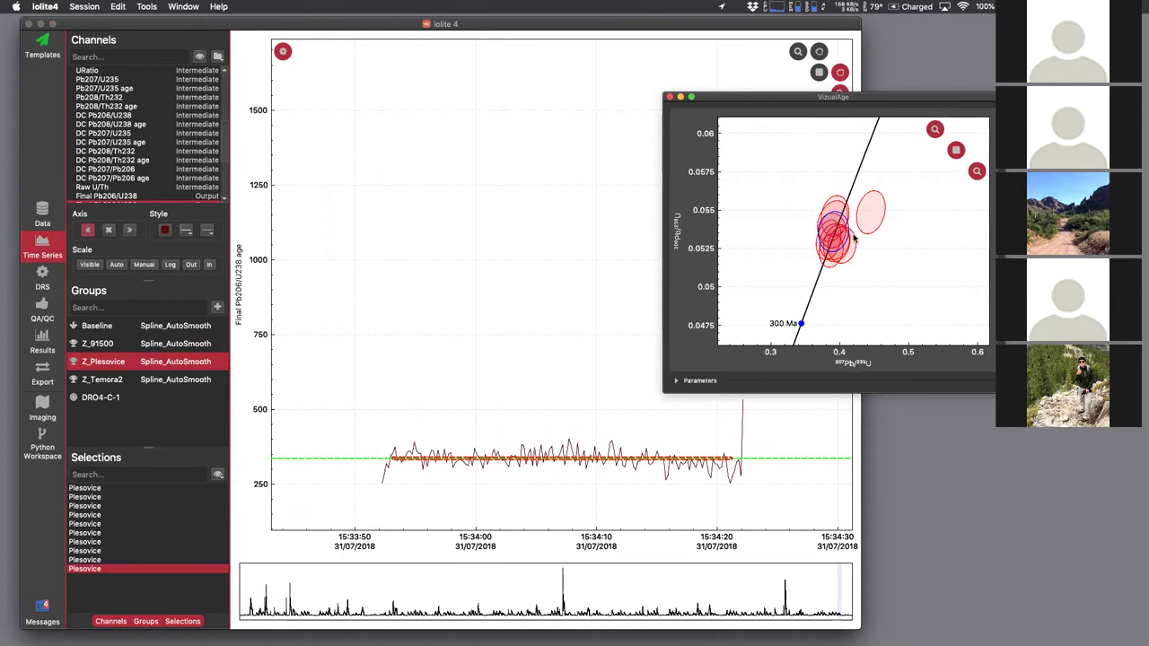
{"action": "right_click", "coordinate": [882, 200]}
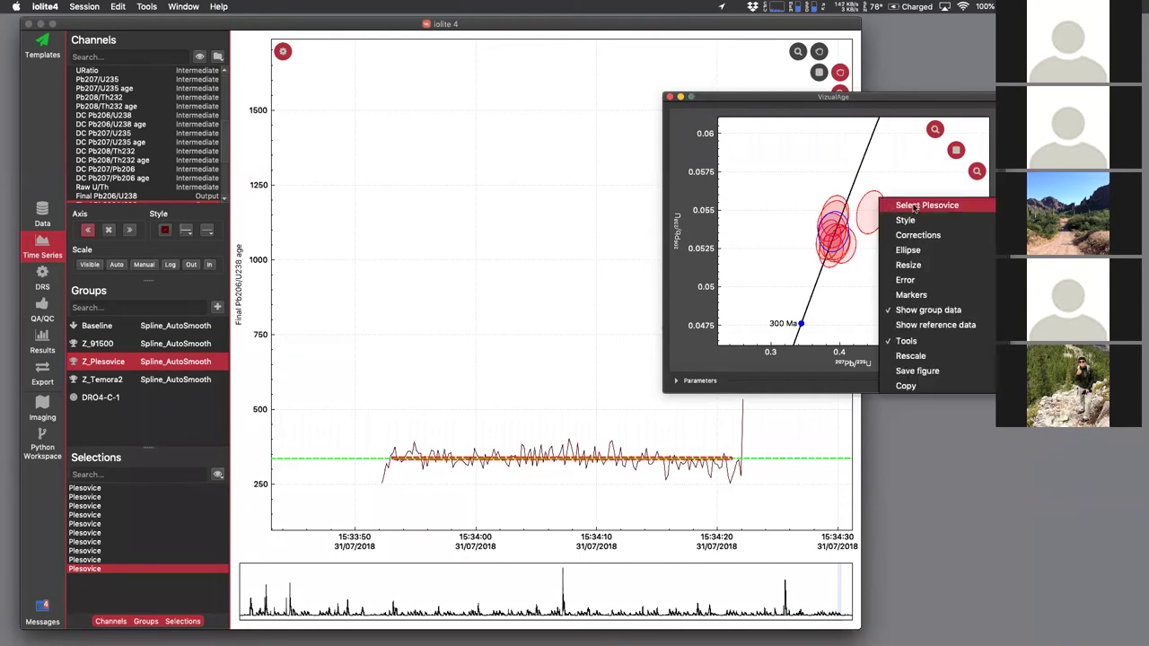
{"action": "left_click", "coordinate": [911, 207]}
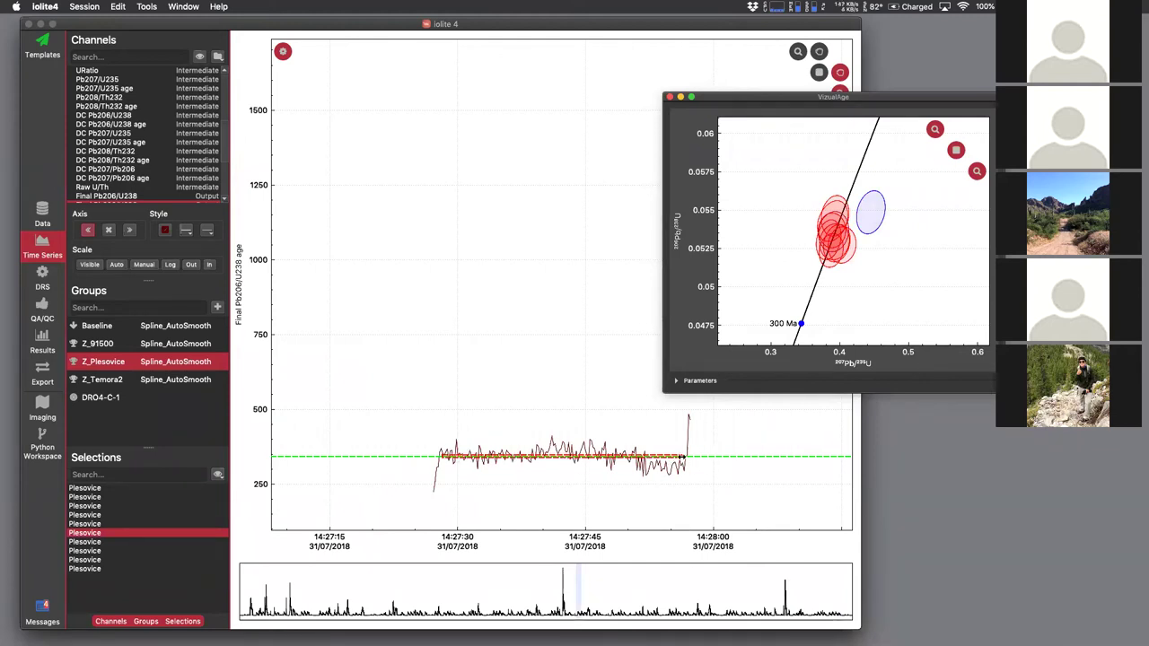
- Trim both ends of the outlying Plesovice selection in the time series to span about 14:27:30 to 14:27:56
{"action": "mouse_move", "coordinate": [682, 458]}
{"action": "left_mouse_down"}
{"action": "mouse_move", "coordinate": [526, 469]}
{"action": "mouse_move", "coordinate": [573, 475]}
{"action": "mouse_move", "coordinate": [494, 467]}
{"action": "mouse_move", "coordinate": [550, 462]}
{"action": "mouse_move", "coordinate": [575, 465]}
{"action": "mouse_move", "coordinate": [474, 468]}
{"action": "mouse_move", "coordinate": [682, 459]}
{"action": "left_mouse_up"}
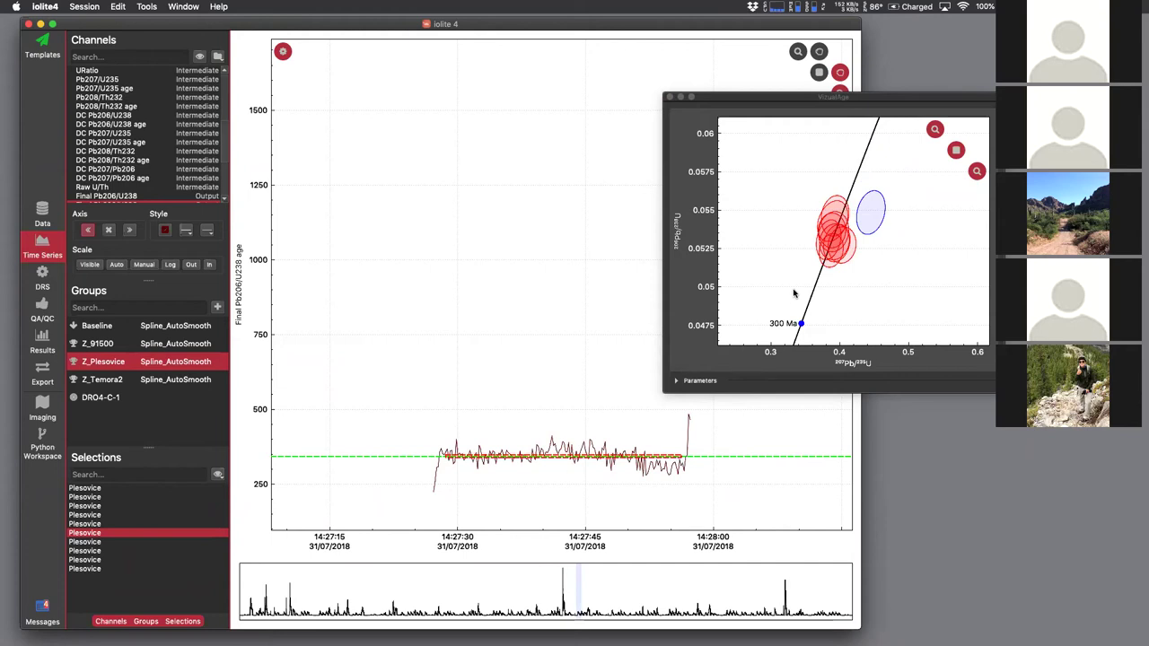
{"action": "left_click", "coordinate": [715, 496]}
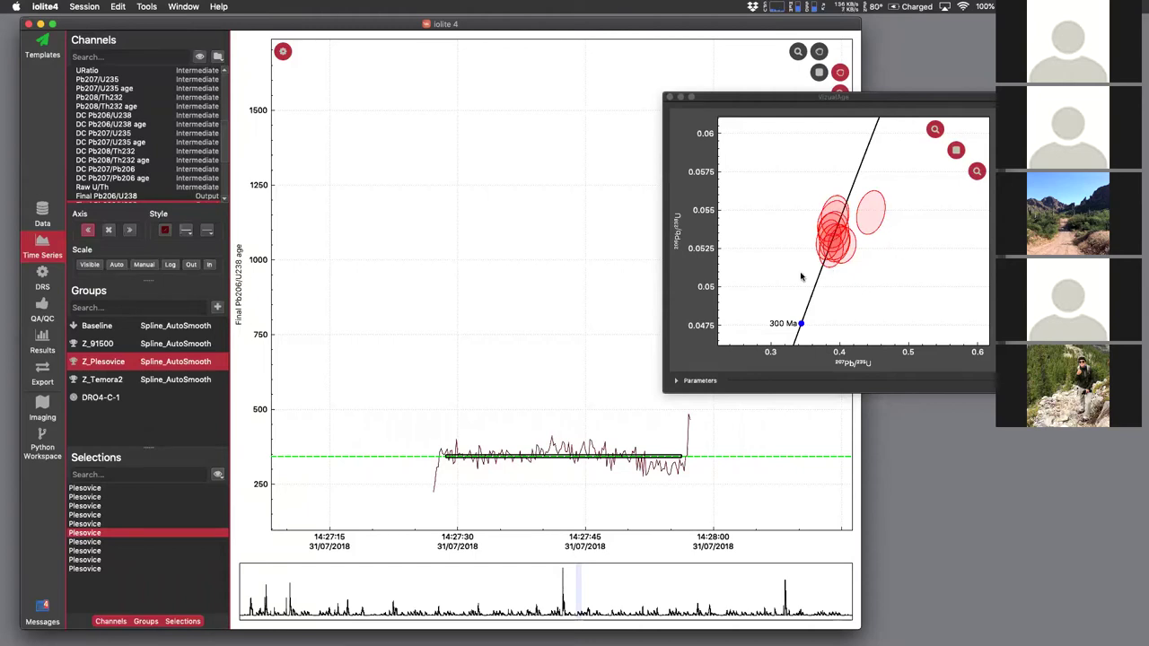
{"action": "left_click", "coordinate": [477, 489]}
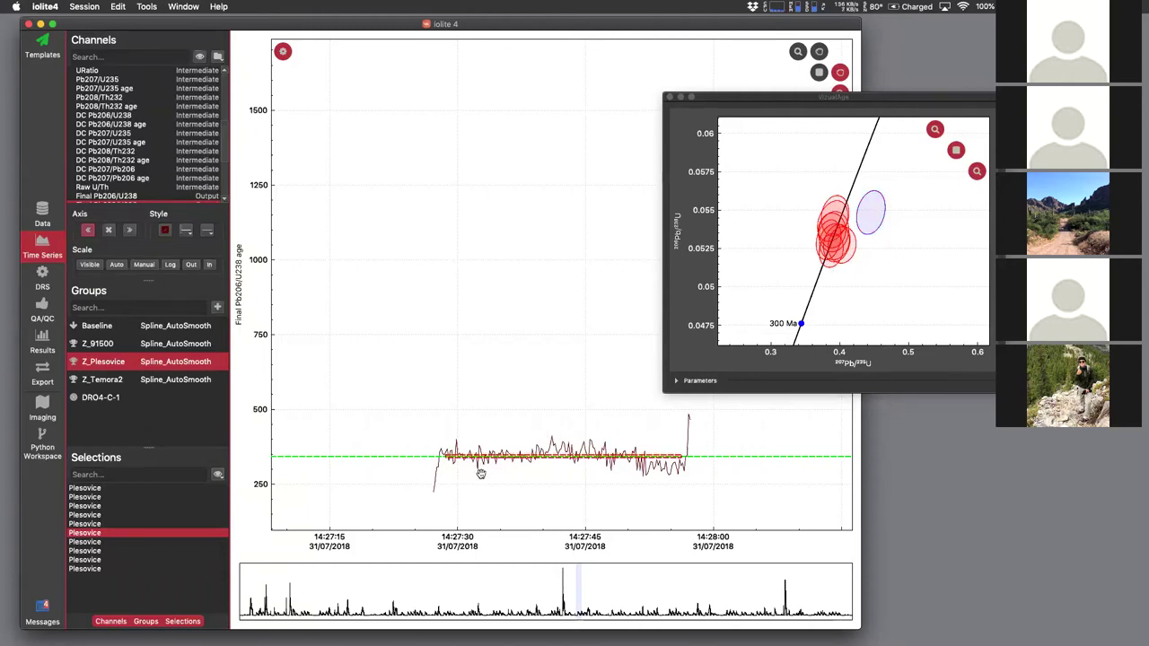
{"action": "left_click_drag", "start_coordinate": [458, 457], "coordinate": [675, 474]}
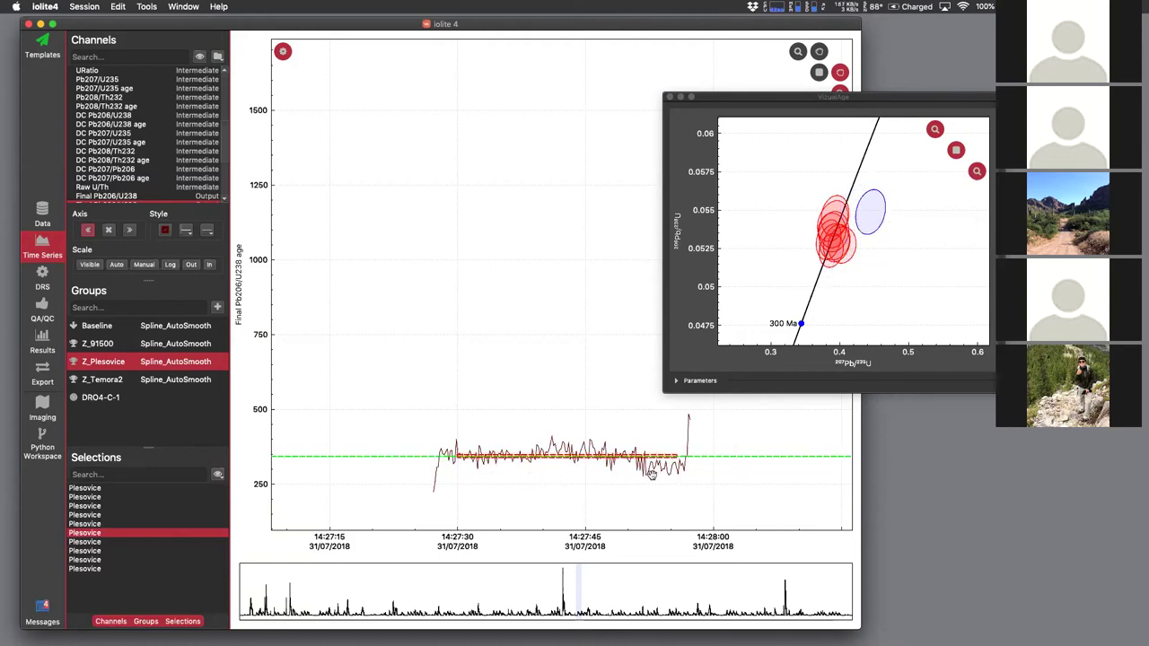
- Move the VizualAge window clear of the time-series signal and change the concordia plot style to Tera-Wasserburg
{"action": "right_click", "coordinate": [754, 167]}
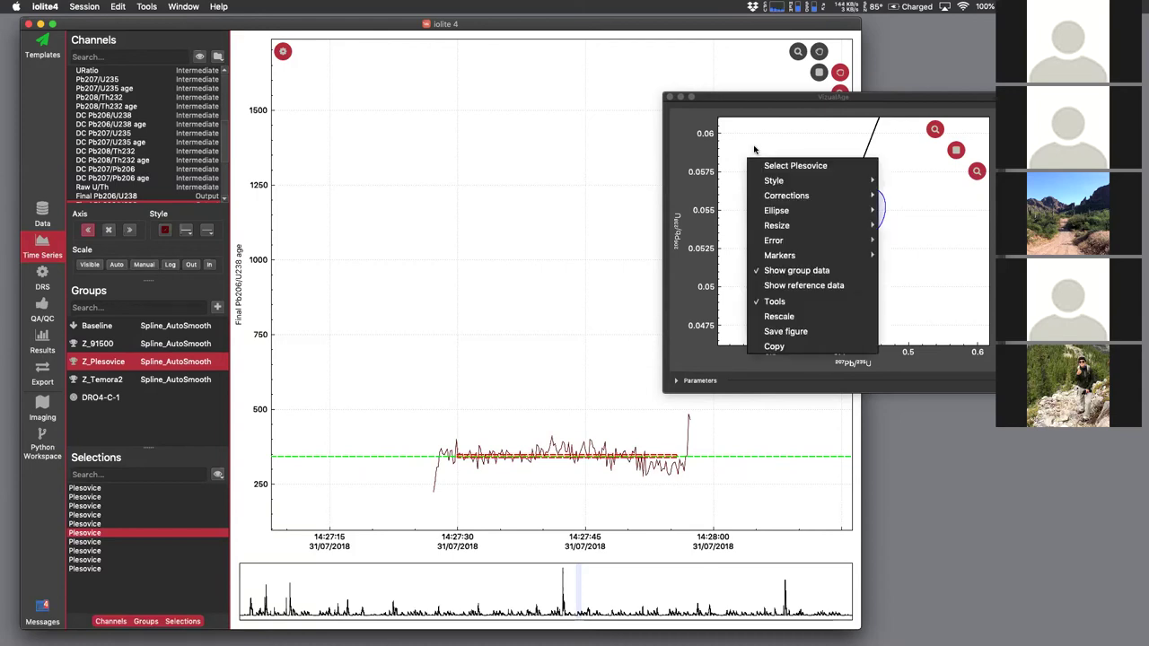
{"action": "left_click", "coordinate": [758, 165]}
{"action": "left_click_drag", "start_coordinate": [759, 100], "coordinate": [759, 53]}
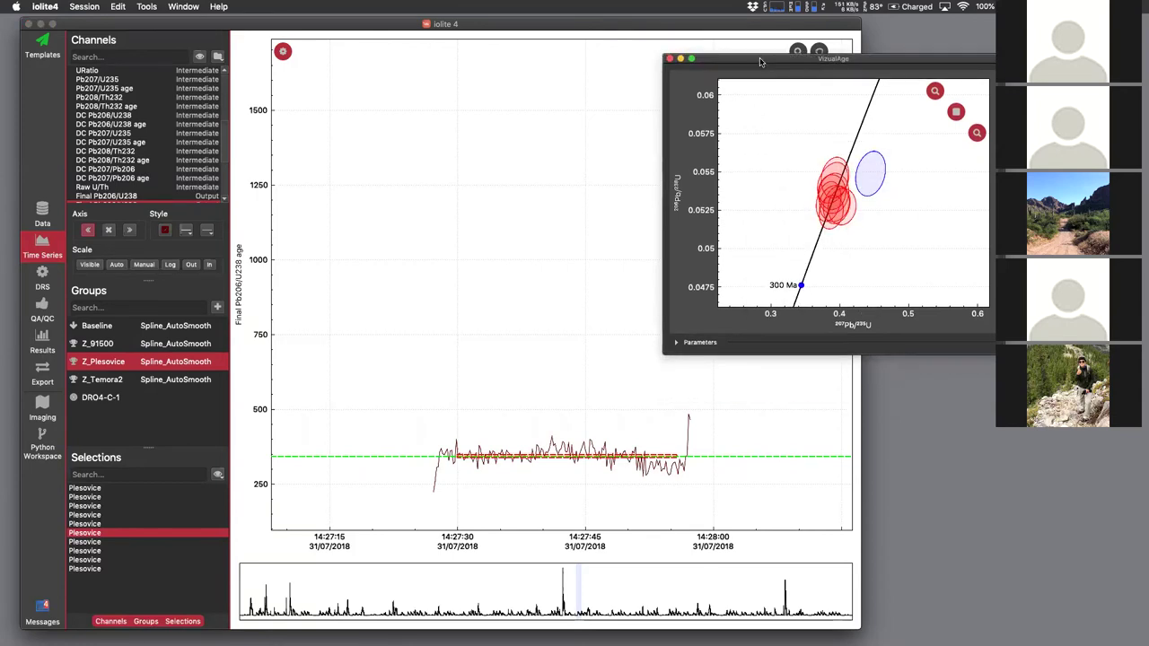
{"action": "right_click", "coordinate": [751, 106]}
{"action": "mouse_move", "coordinate": [773, 123]}
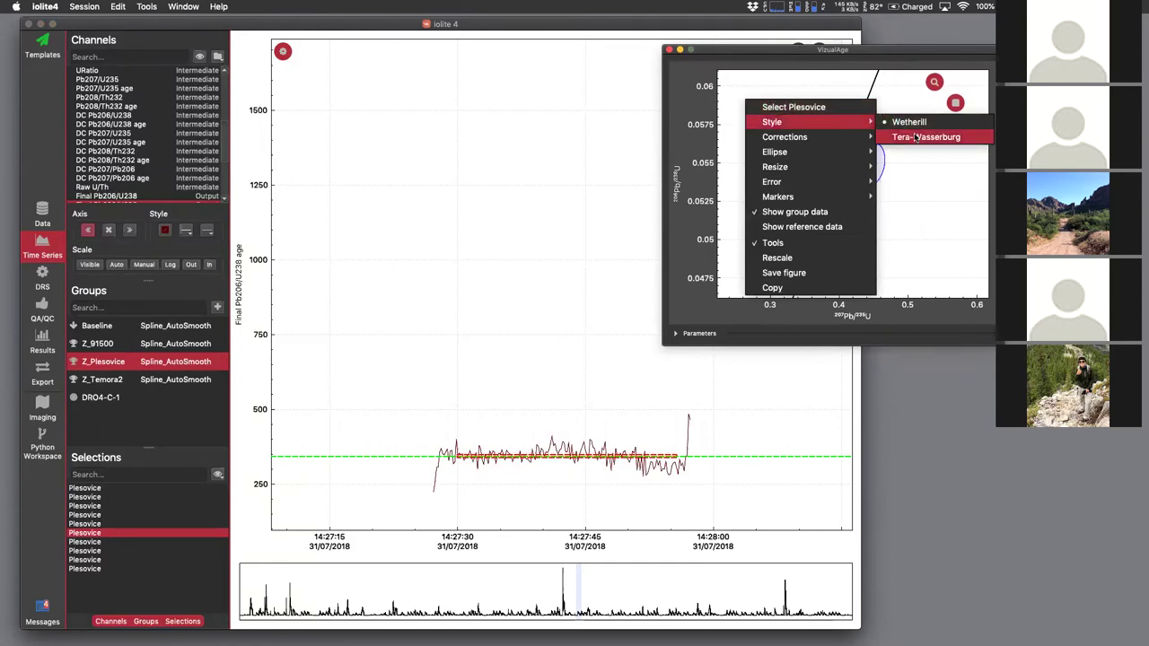
{"action": "left_click", "coordinate": [768, 87]}
{"action": "right_click", "coordinate": [760, 82]}
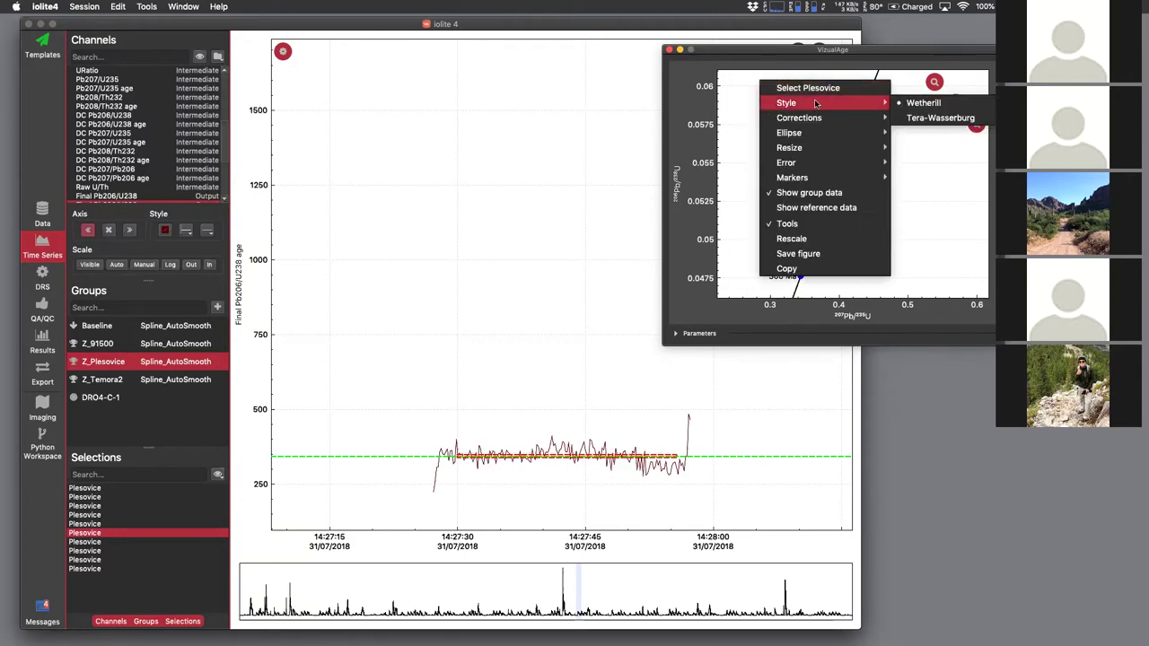
{"action": "left_click", "coordinate": [933, 117]}
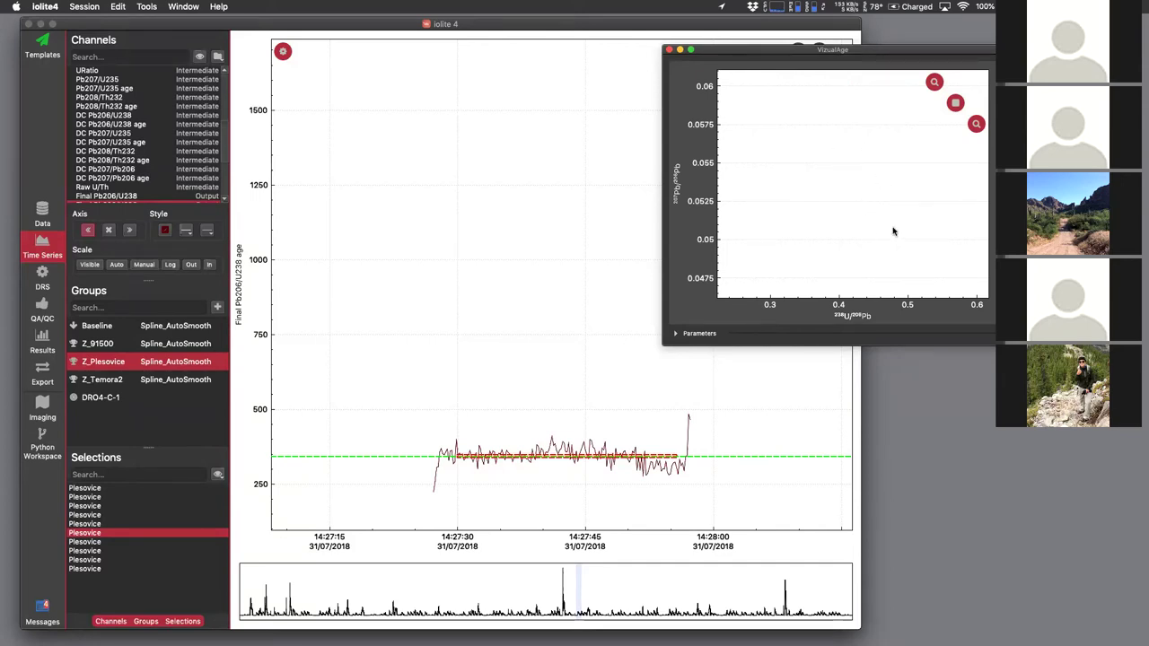
- Examine the Plesovice ellipses and the highlighted outlier closely against the concordia curve on the Tera-Wasserburg plot
{"action": "scroll", "coordinate": [878, 221], "scroll_direction": "down", "scroll_amount": 3}
{"action": "scroll", "coordinate": [880, 223], "scroll_direction": "down", "scroll_amount": 5}
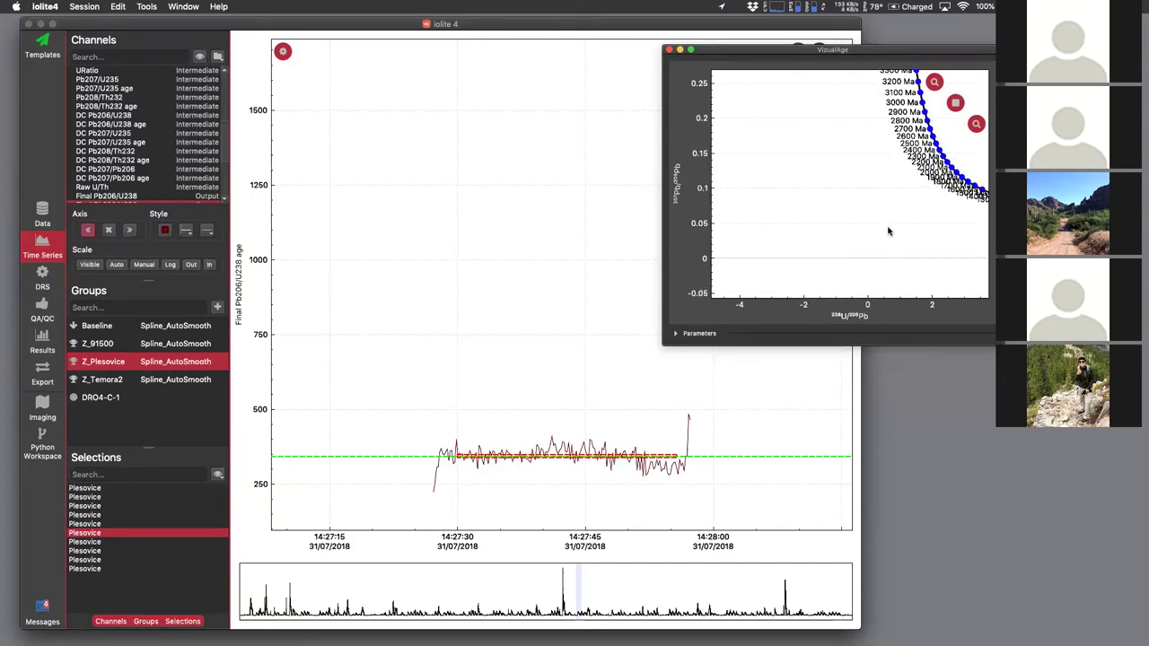
{"action": "scroll", "coordinate": [961, 205], "scroll_direction": "down", "scroll_amount": 5}
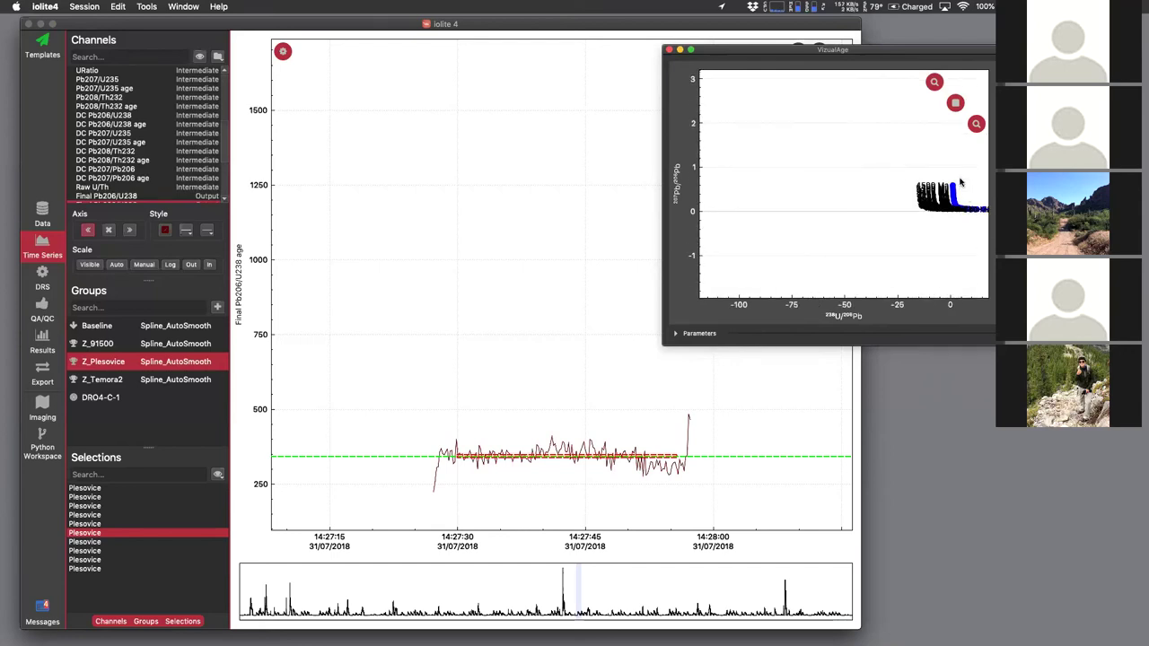
{"action": "scroll", "coordinate": [921, 218], "scroll_direction": "up", "scroll_amount": 5}
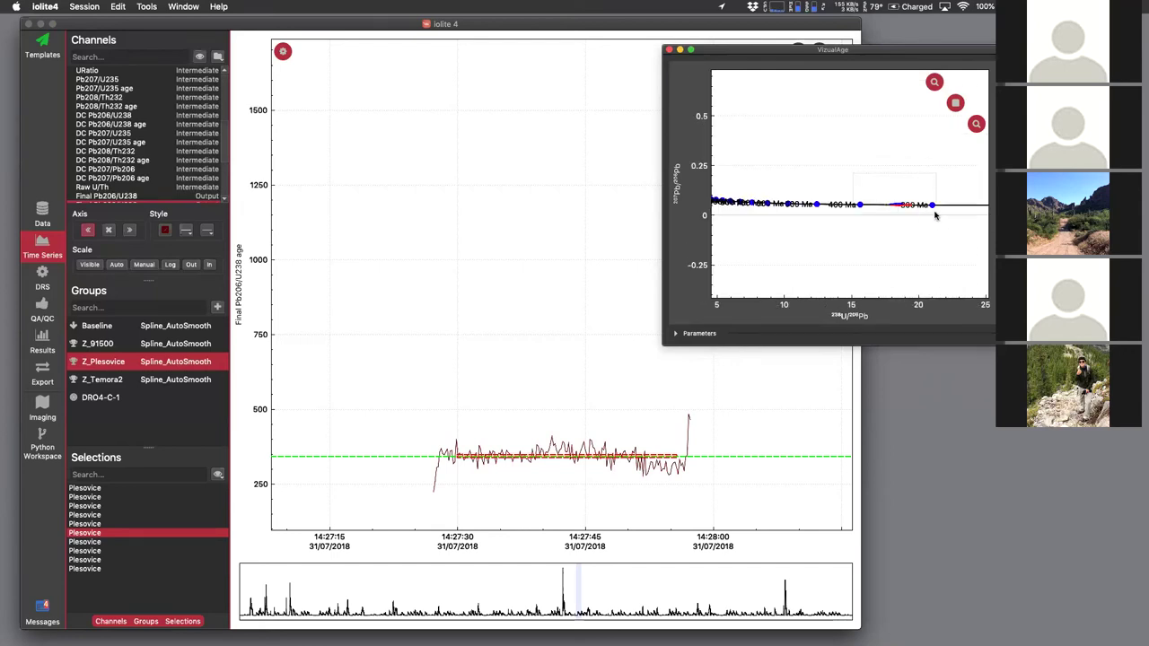
{"action": "scroll", "coordinate": [909, 228], "scroll_direction": "up", "scroll_amount": 5}
{"action": "scroll", "coordinate": [888, 215], "scroll_direction": "down", "scroll_amount": 1}
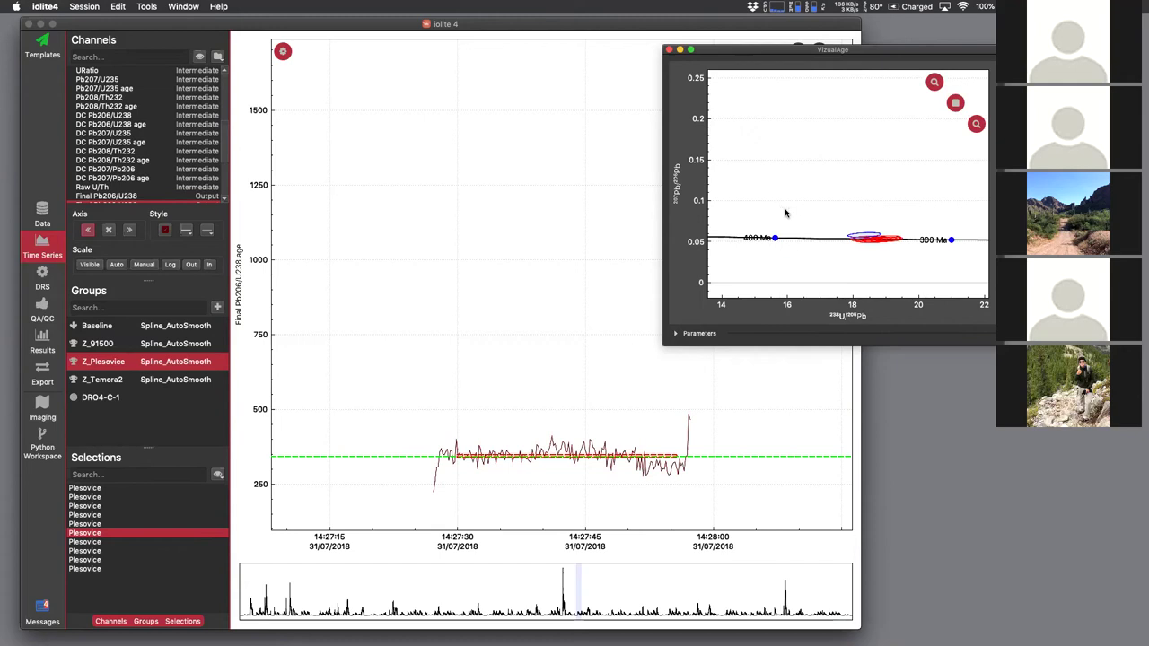
{"action": "scroll", "coordinate": [933, 257], "scroll_direction": "up", "scroll_amount": 3}
{"action": "left_click_drag", "start_coordinate": [808, 170], "coordinate": [931, 272]}
{"action": "scroll", "coordinate": [895, 252], "scroll_direction": "down", "scroll_amount": 3}
{"action": "left_click_drag", "start_coordinate": [797, 131], "coordinate": [952, 269]}
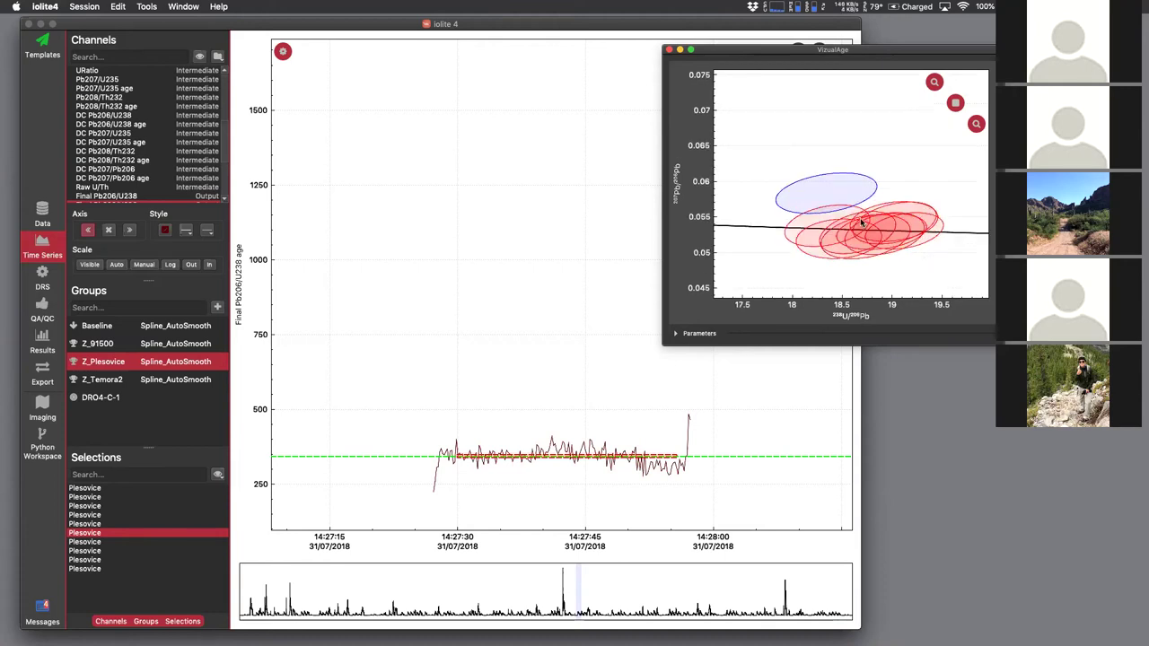
- Open a second VizualAge live concordia plot and arrange both plot windows one above the other beside the time series
{"action": "left_click", "coordinate": [146, 6]}
{"action": "mouse_move", "coordinate": [256, 165]}
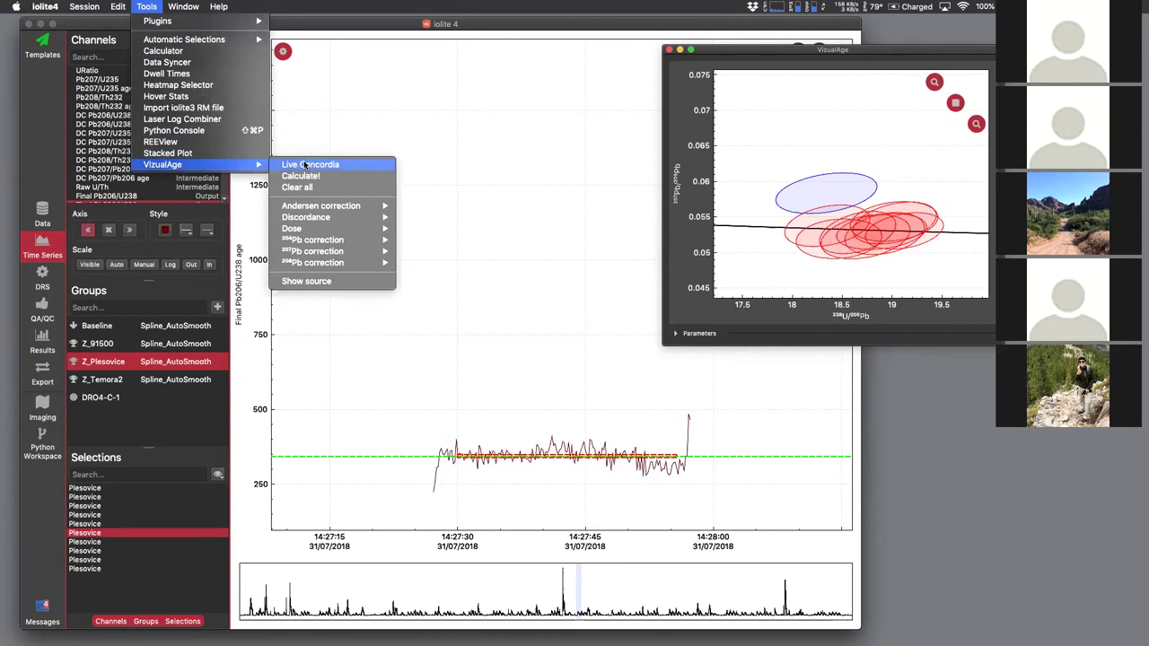
{"action": "left_click", "coordinate": [306, 166]}
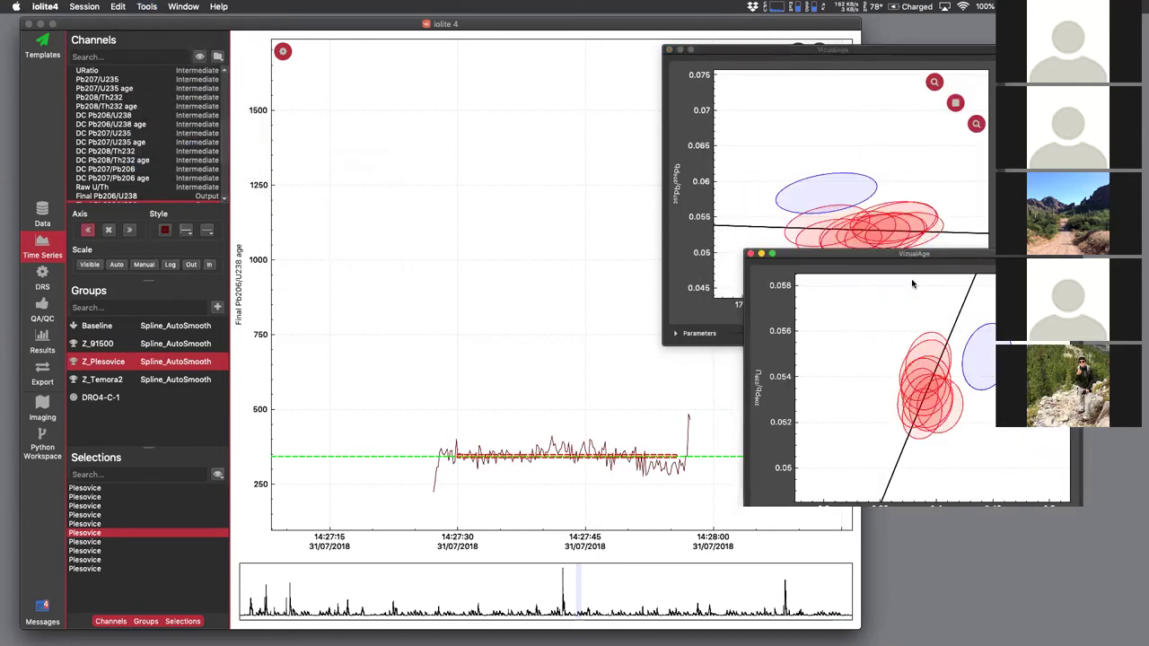
{"action": "left_click_drag", "start_coordinate": [843, 50], "coordinate": [923, 29]}
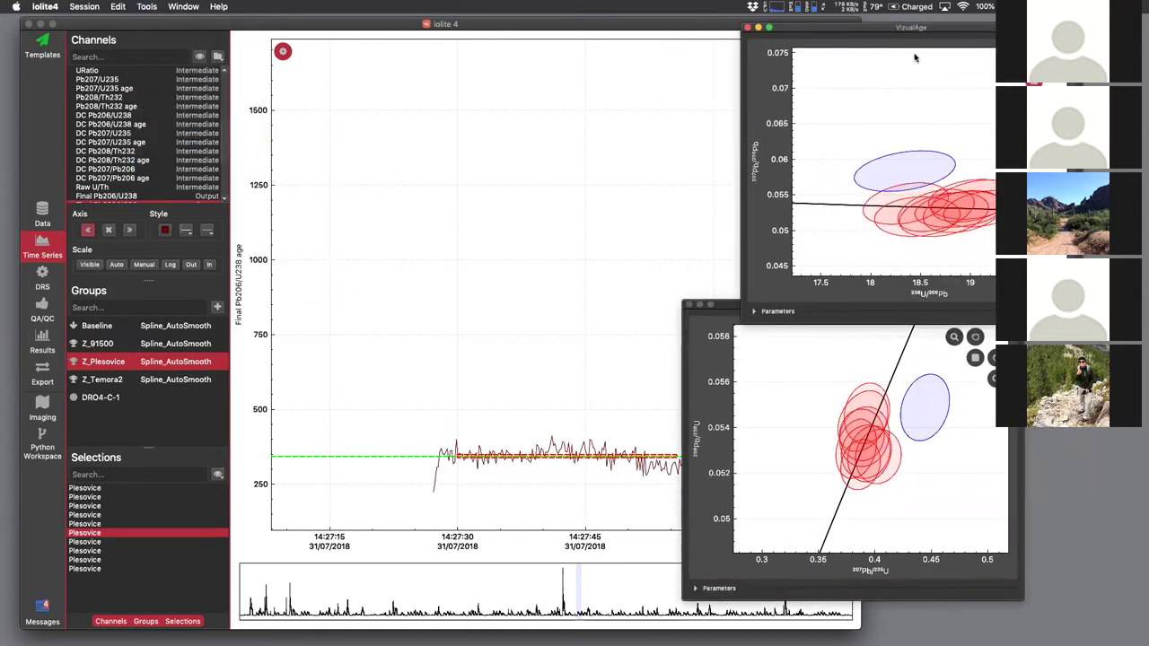
{"action": "left_click_drag", "start_coordinate": [723, 311], "coordinate": [796, 318]}
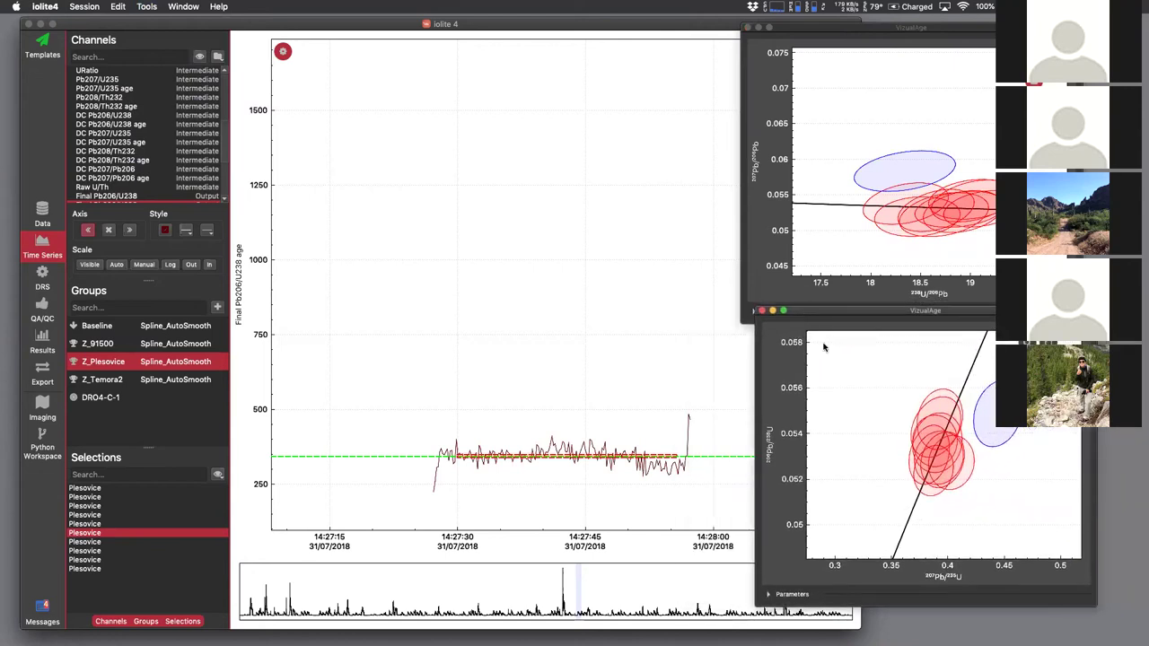
- Turn the group data off and back on in the second concordia plot, and close that plot window
{"action": "right_click", "coordinate": [848, 361]}
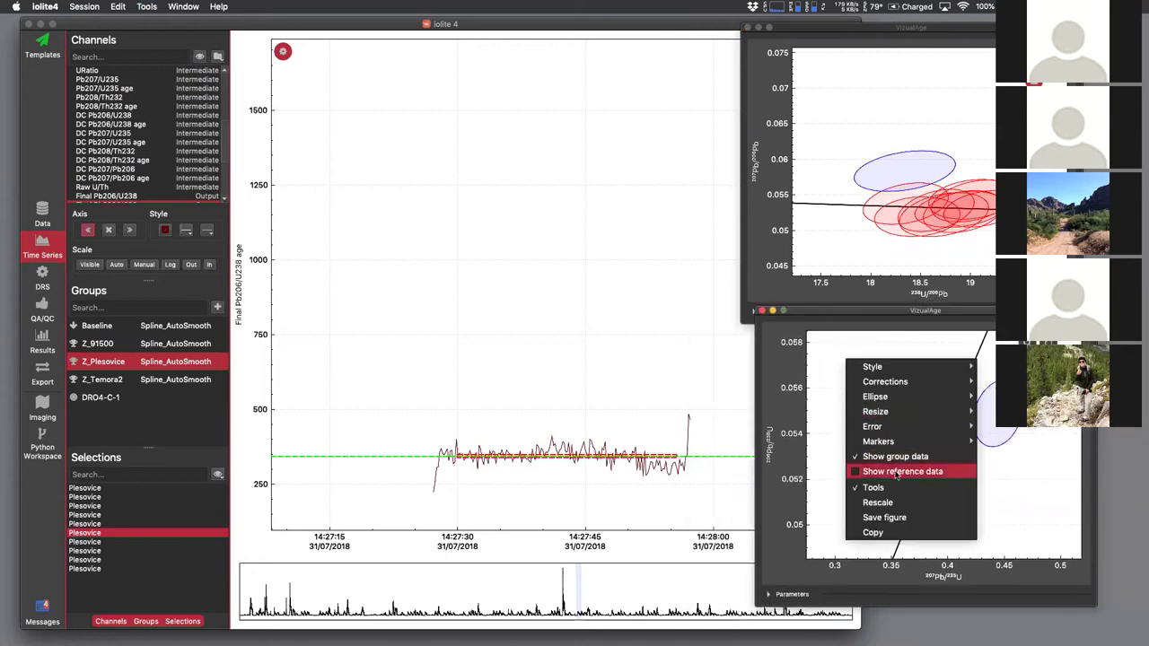
{"action": "left_click", "coordinate": [836, 396]}
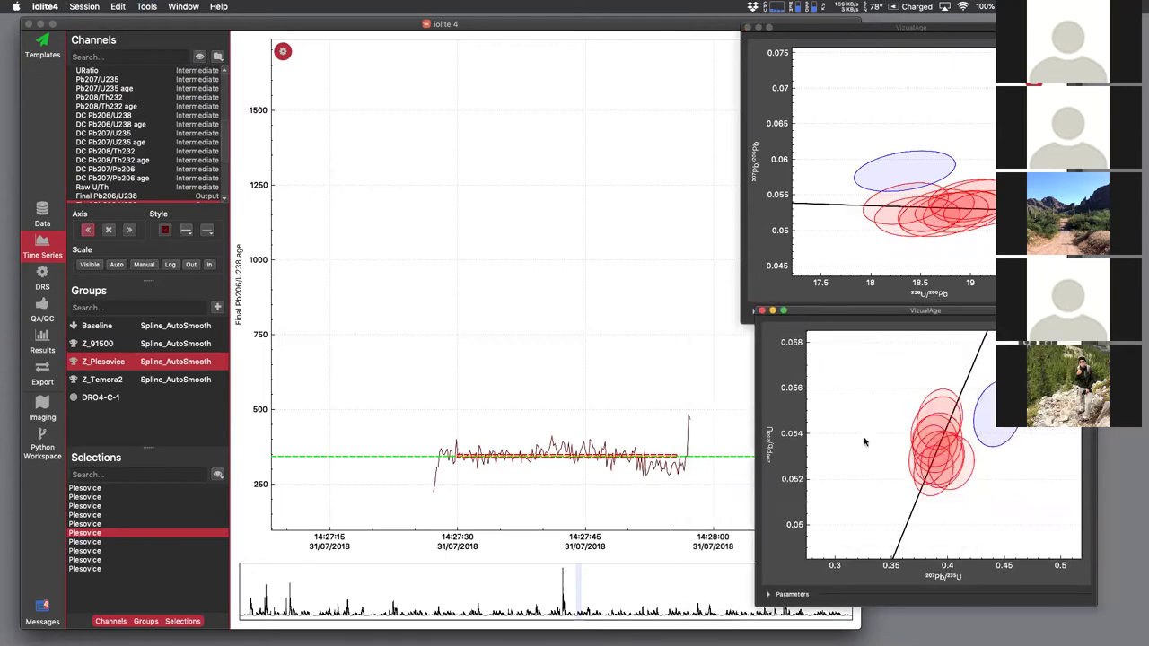
{"action": "right_click", "coordinate": [853, 403]}
{"action": "left_click", "coordinate": [880, 486]}
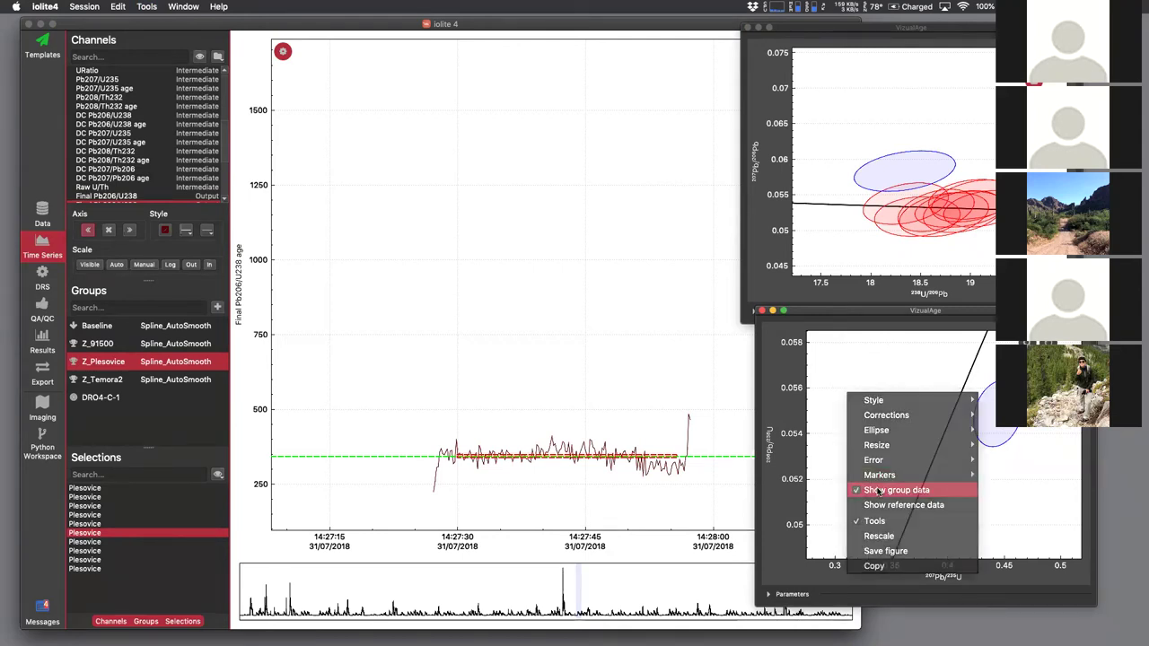
{"action": "right_click", "coordinate": [861, 389]}
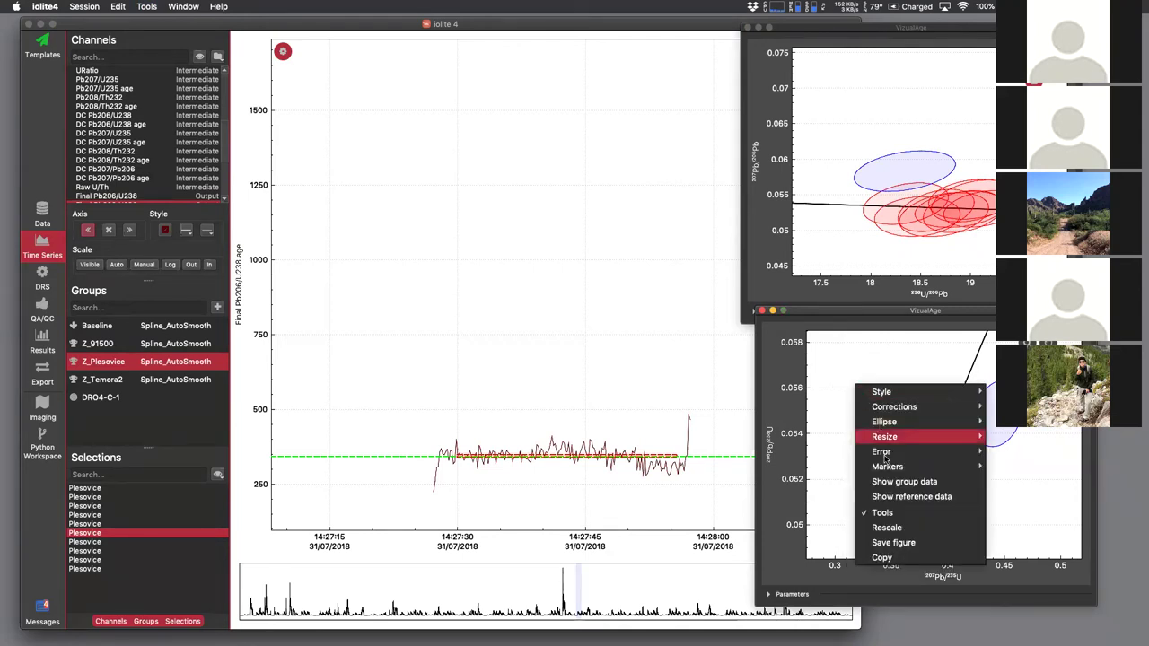
{"action": "left_click", "coordinate": [884, 483]}
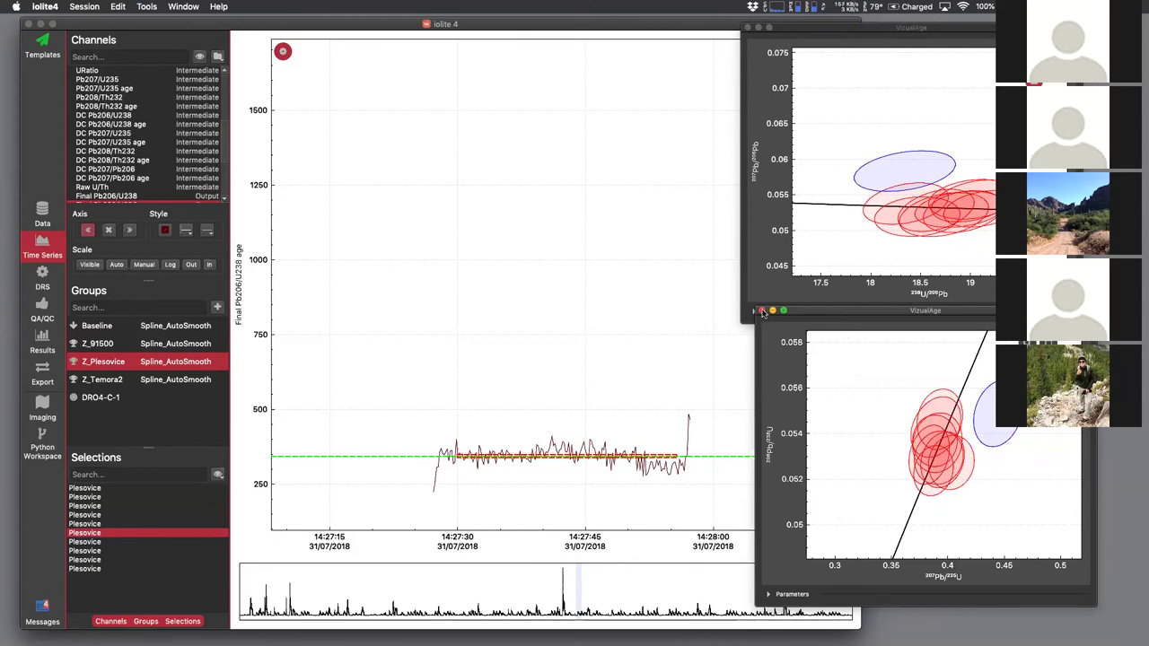
{"action": "left_click_drag", "start_coordinate": [801, 312], "coordinate": [790, 315]}
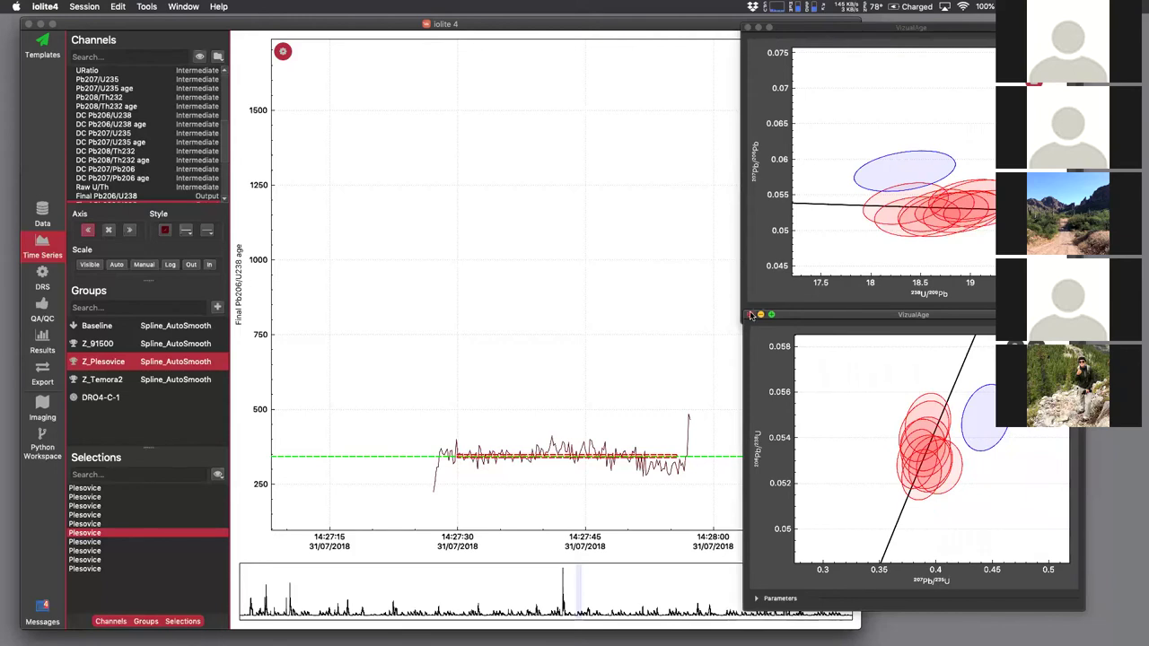
{"action": "left_click", "coordinate": [750, 315]}
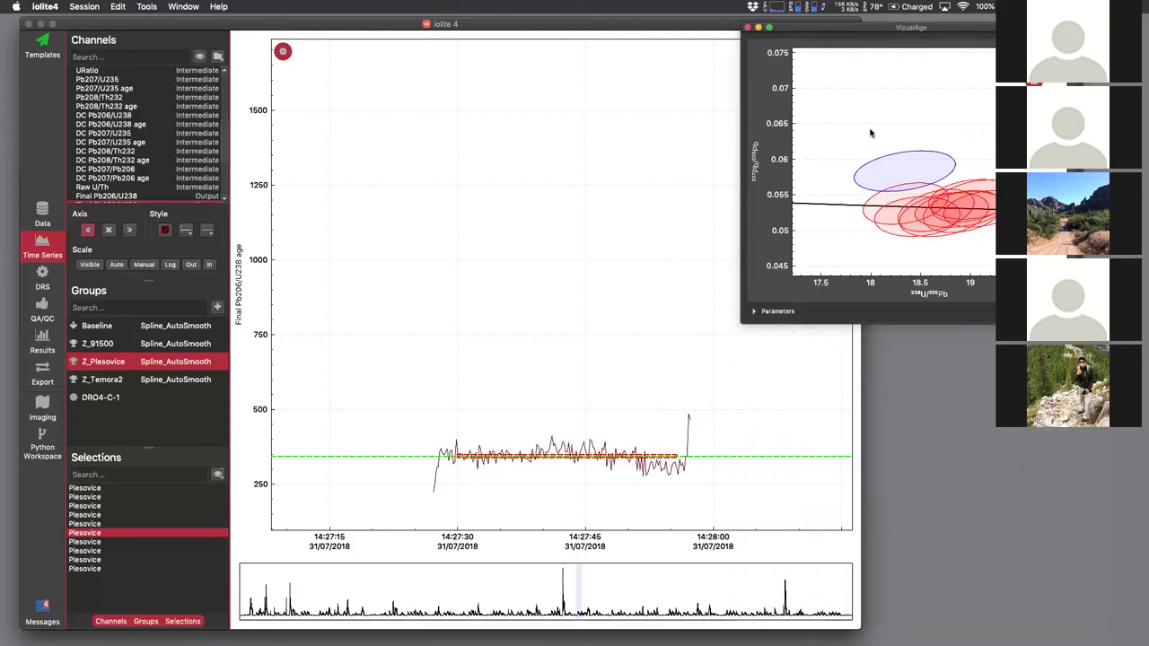
- Change the remaining concordia plot from Tera-Wasserburg to the Wetherill style
{"action": "right_click", "coordinate": [842, 90]}
{"action": "mouse_move", "coordinate": [876, 106]}
{"action": "left_click", "coordinate": [980, 108]}
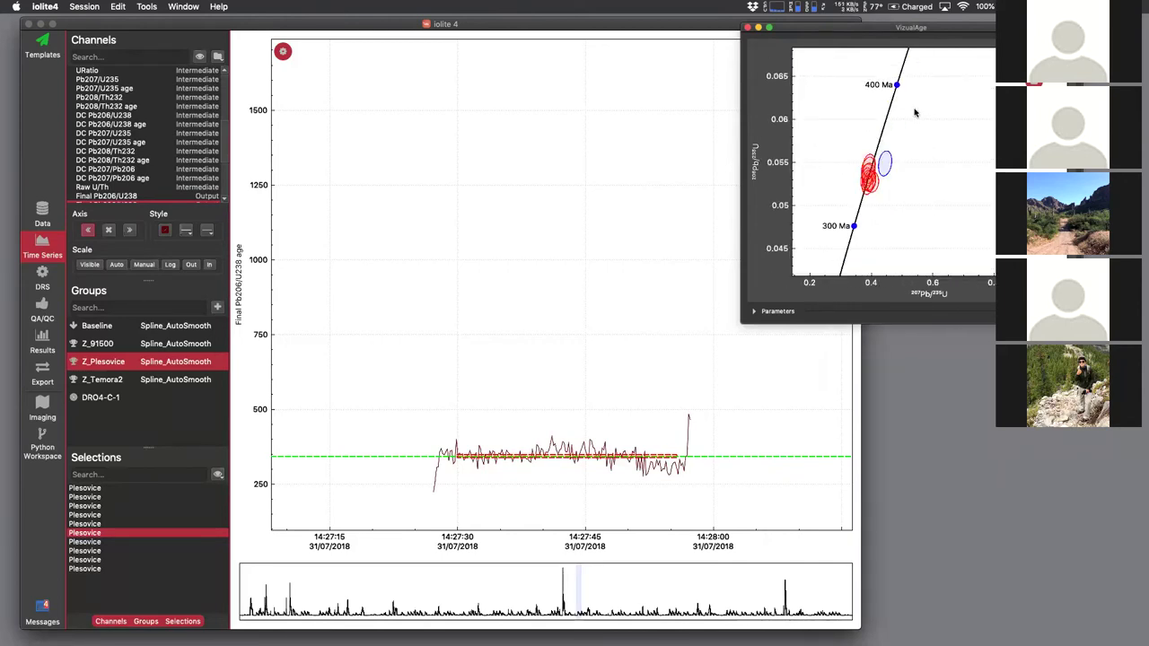
- Show the colour-graded time-slice ellipses of the selected Plesovice analysis on the concordia plot
{"action": "right_click", "coordinate": [862, 71]}
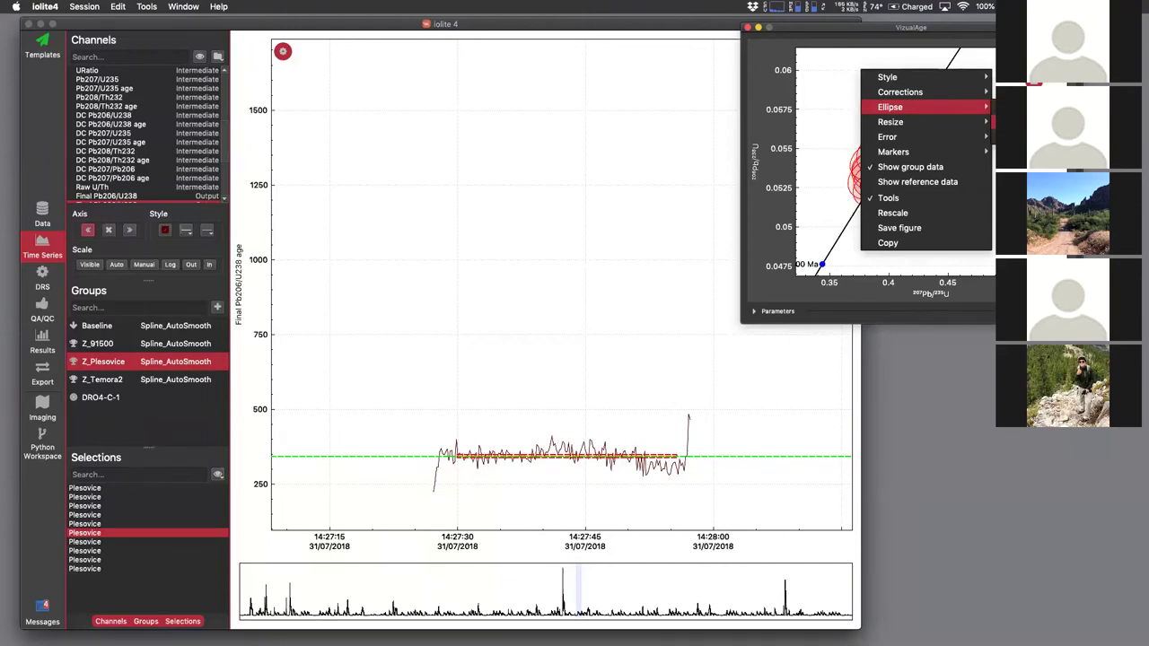
{"action": "left_click", "coordinate": [850, 126]}
{"action": "right_click", "coordinate": [837, 101]}
{"action": "mouse_move", "coordinate": [859, 129]}
{"action": "left_click", "coordinate": [983, 144]}
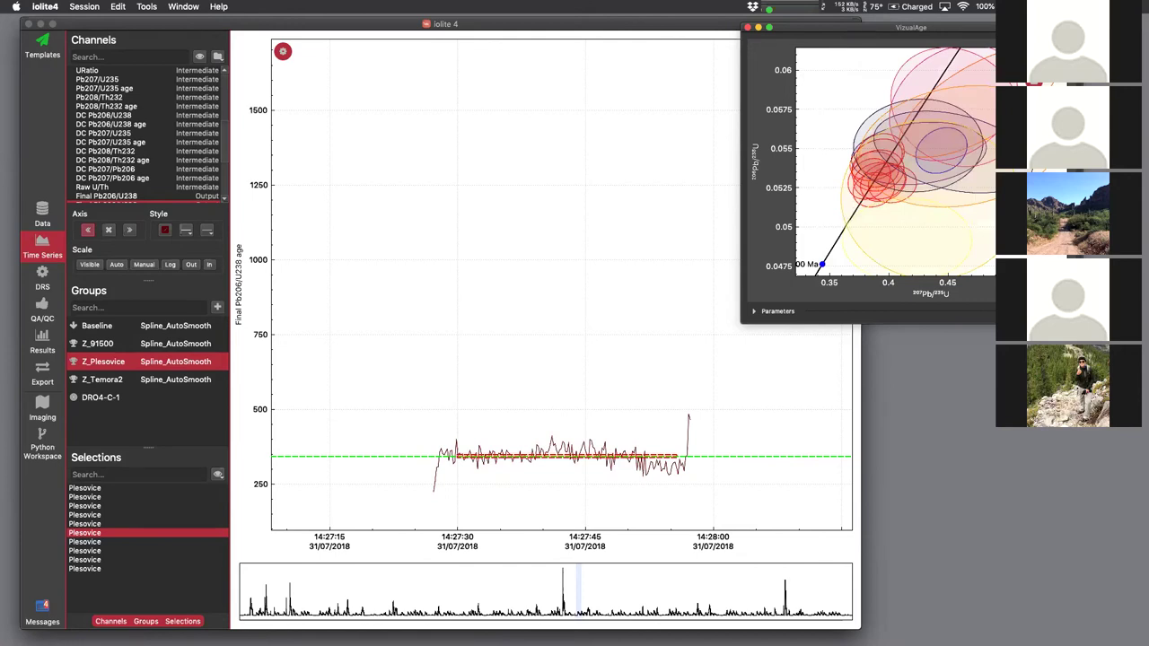
{"action": "scroll", "coordinate": [988, 162], "scroll_direction": "down", "scroll_amount": 5}
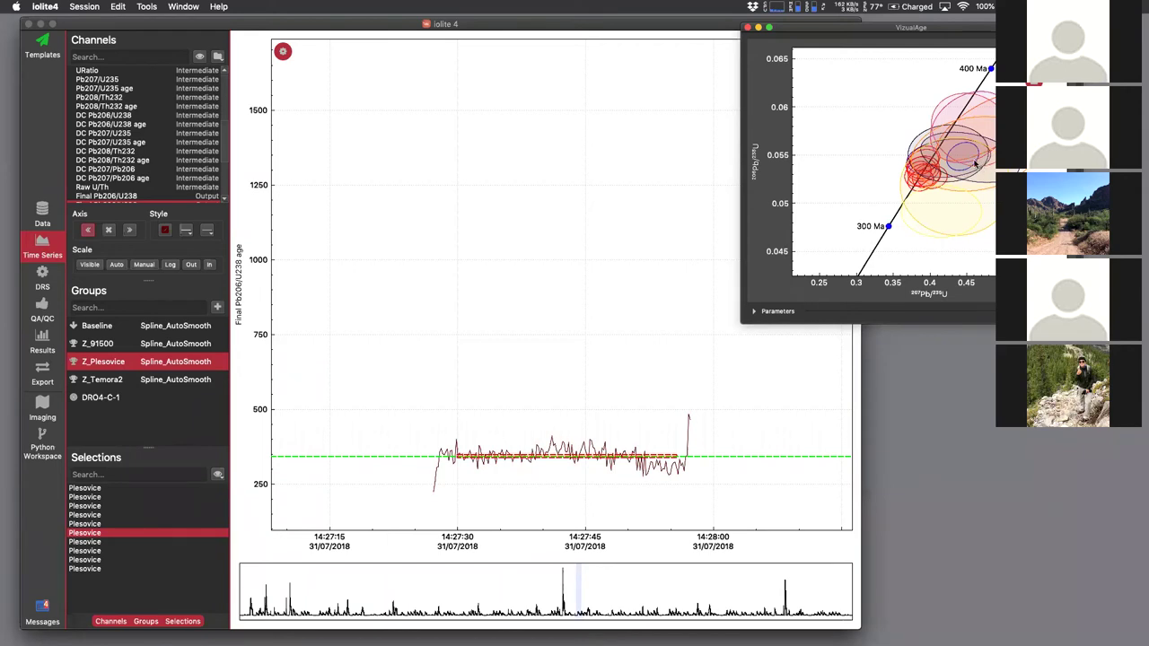
- Select the DRO4-C-1 analysis in the DRO4-C-1 group and hide the group data on the concordia plot
{"action": "left_click", "coordinate": [101, 397]}
{"action": "left_click", "coordinate": [110, 490]}
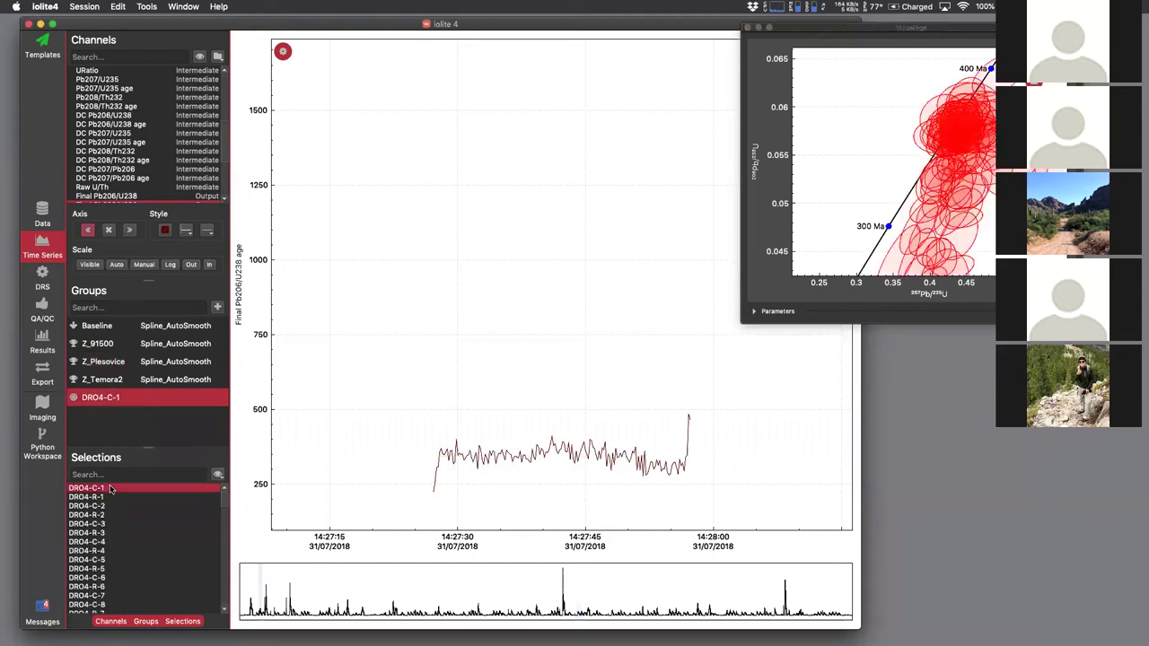
{"action": "right_click", "coordinate": [852, 108]}
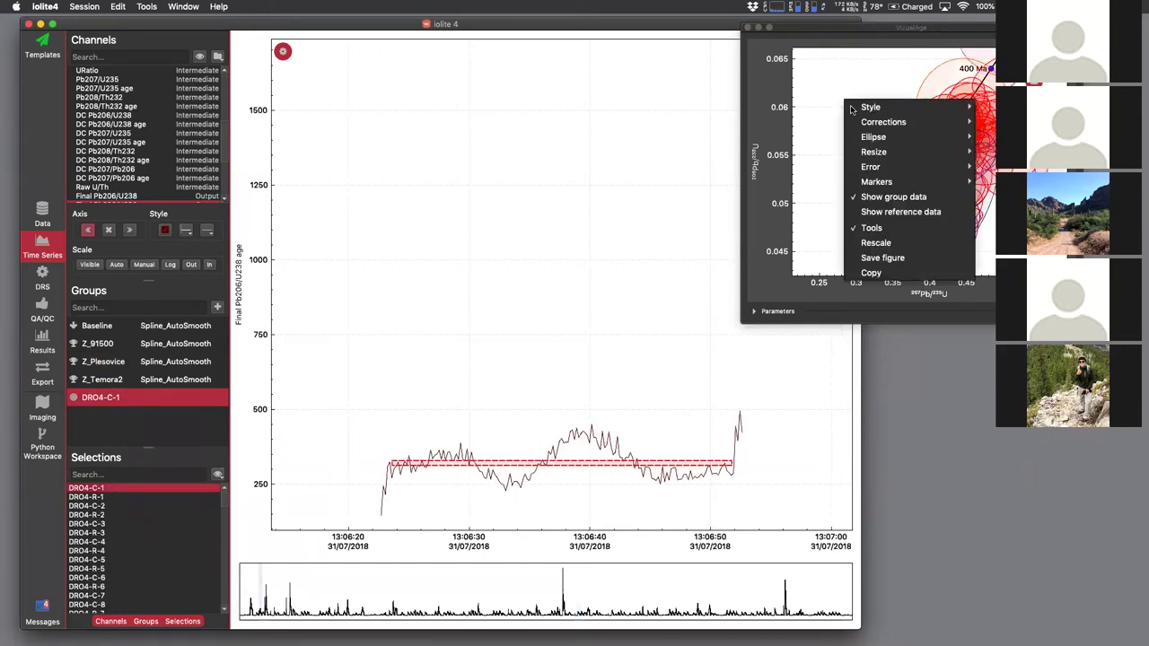
{"action": "left_click", "coordinate": [876, 197]}
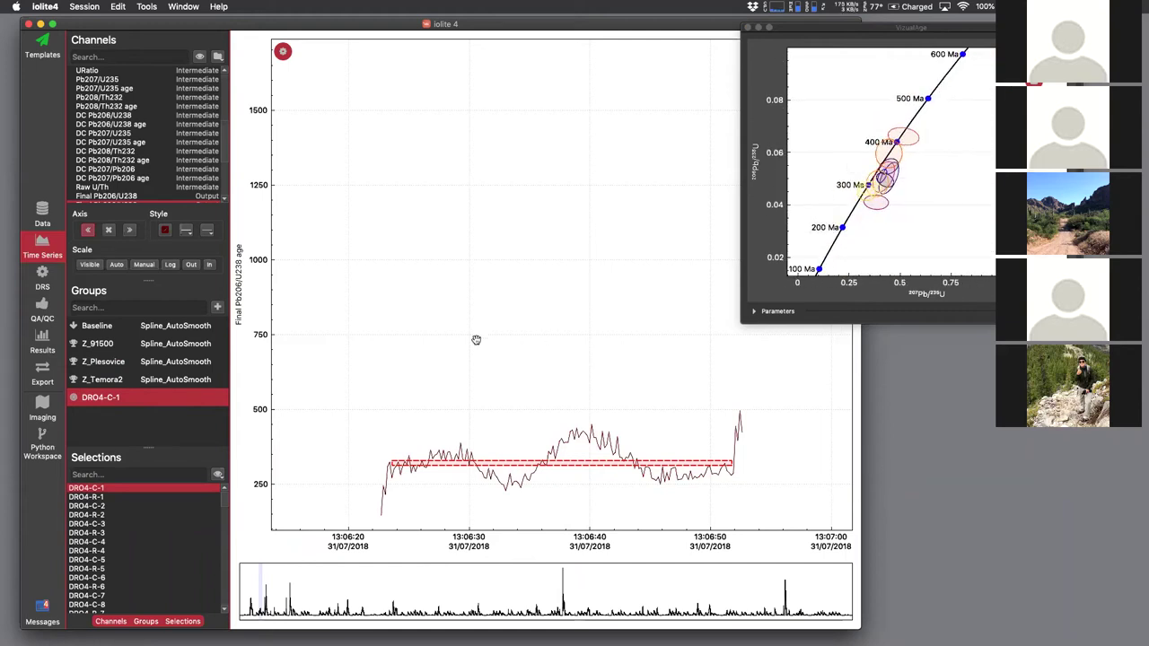
- Step through the analyses from DRO4-R-1 to DRO4-R-6, comparing each one's time-slice ellipses with its age signal
{"action": "left_click", "coordinate": [133, 497]}
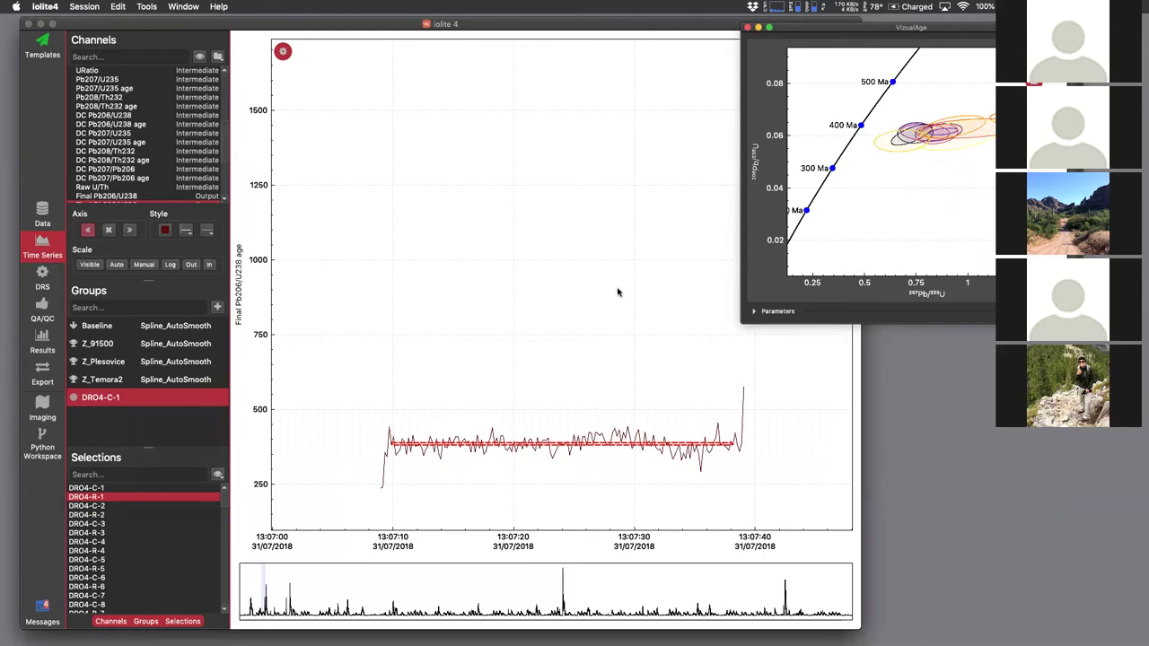
{"action": "left_click", "coordinate": [111, 506]}
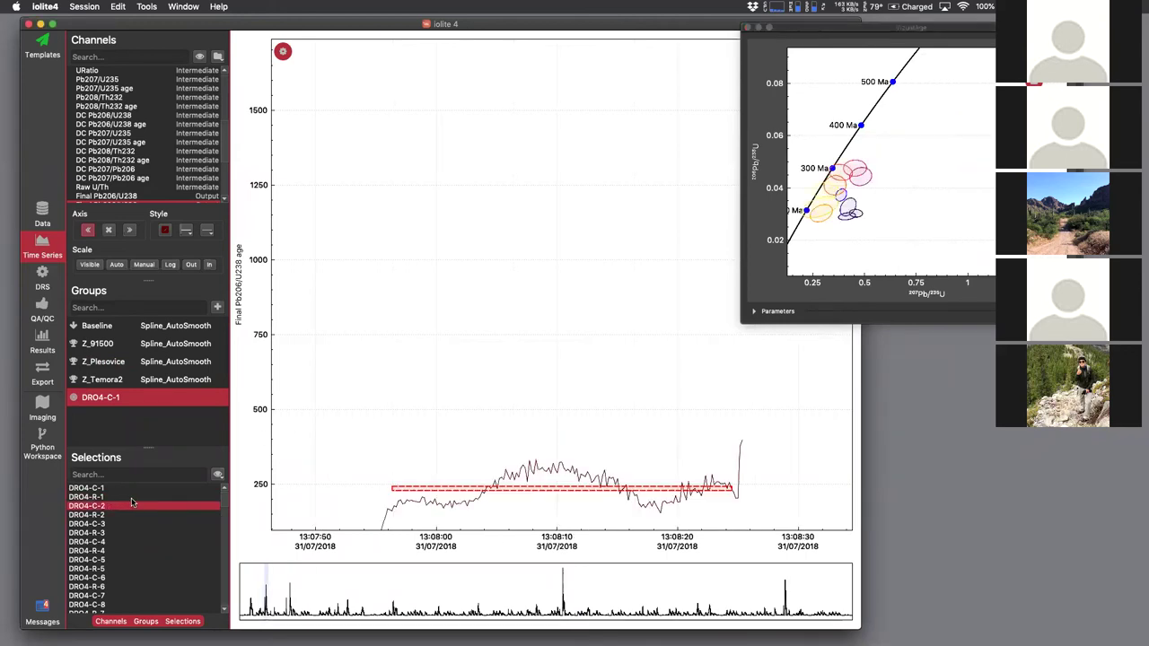
{"action": "key", "text": "Down"}
{"action": "key", "text": "Down"}
{"action": "key", "text": "Down"}
{"action": "key", "text": "Down"}
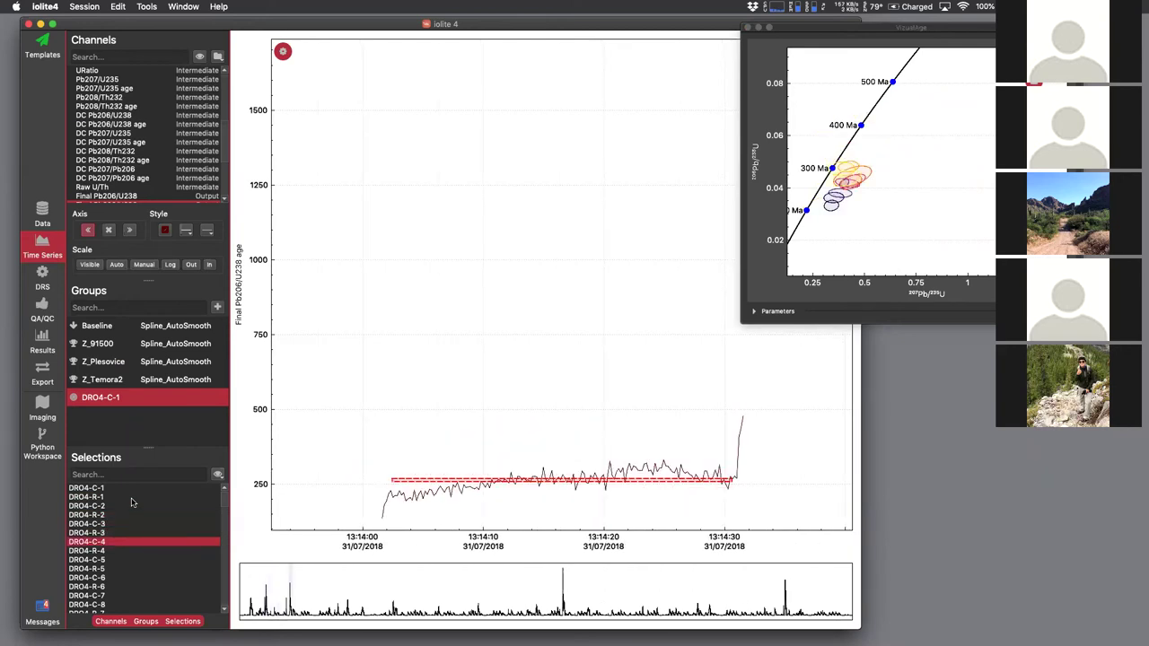
{"action": "key", "text": "Down"}
{"action": "key", "text": "Down"}
{"action": "key", "text": "Down"}
{"action": "key", "text": "Down"}
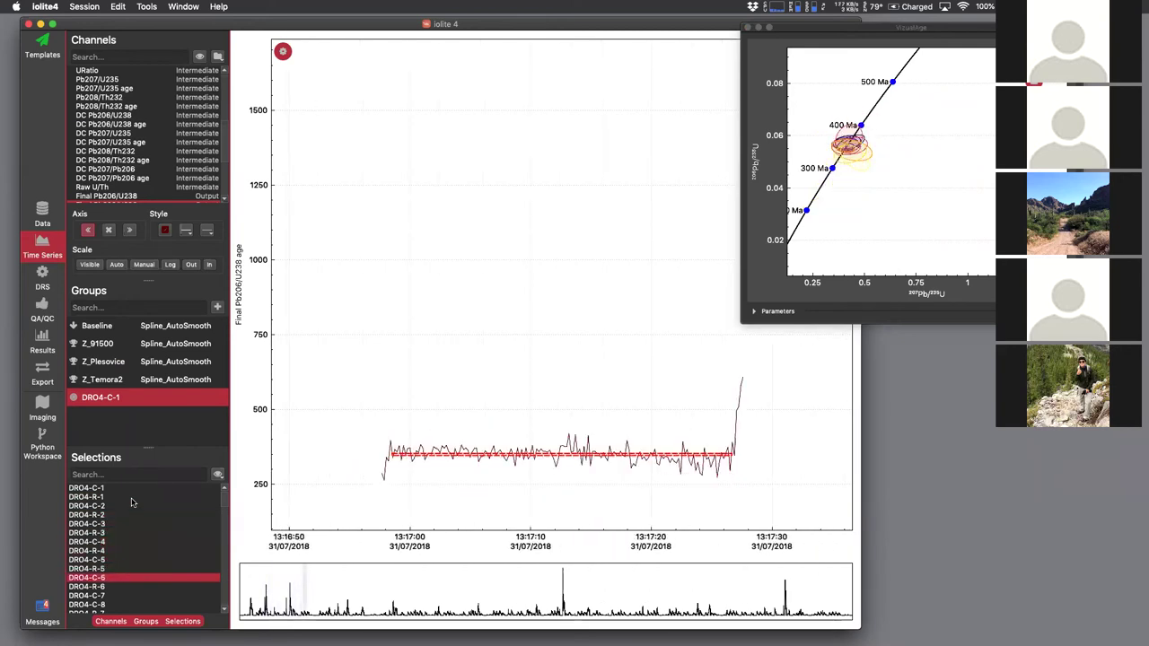
{"action": "key", "text": "Down"}
- Show the individual data points on the concordia plot and hide the time-slice ellipses for DRO4-R-6
{"action": "right_click", "coordinate": [883, 241]}
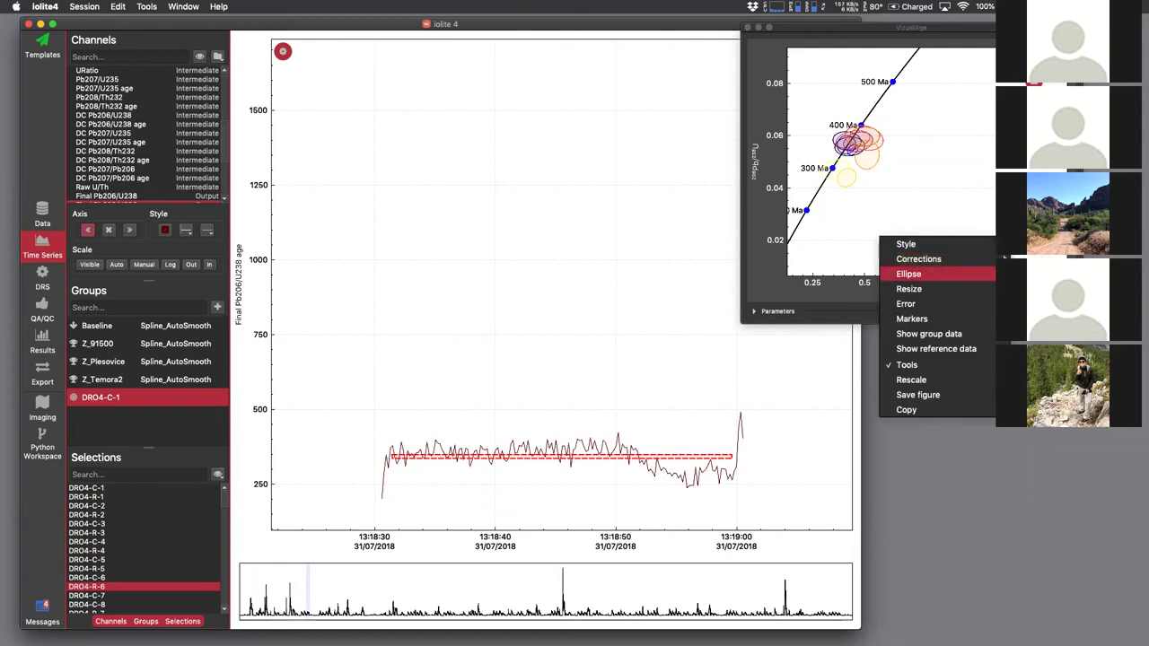
{"action": "left_click", "coordinate": [908, 274]}
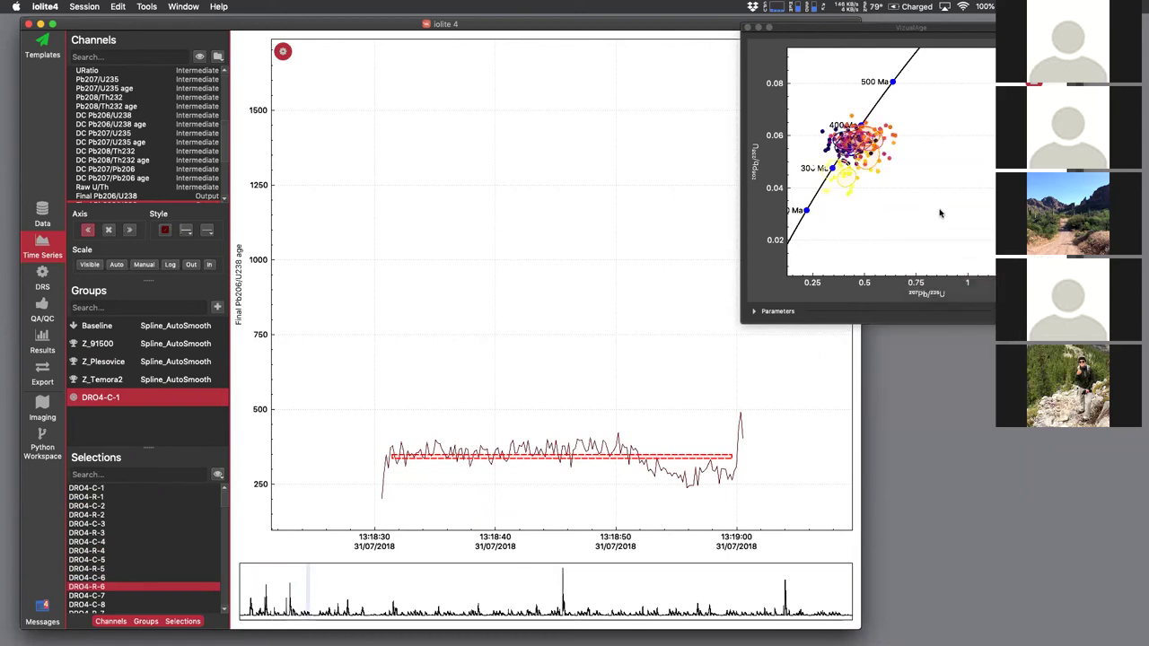
{"action": "right_click", "coordinate": [902, 197]}
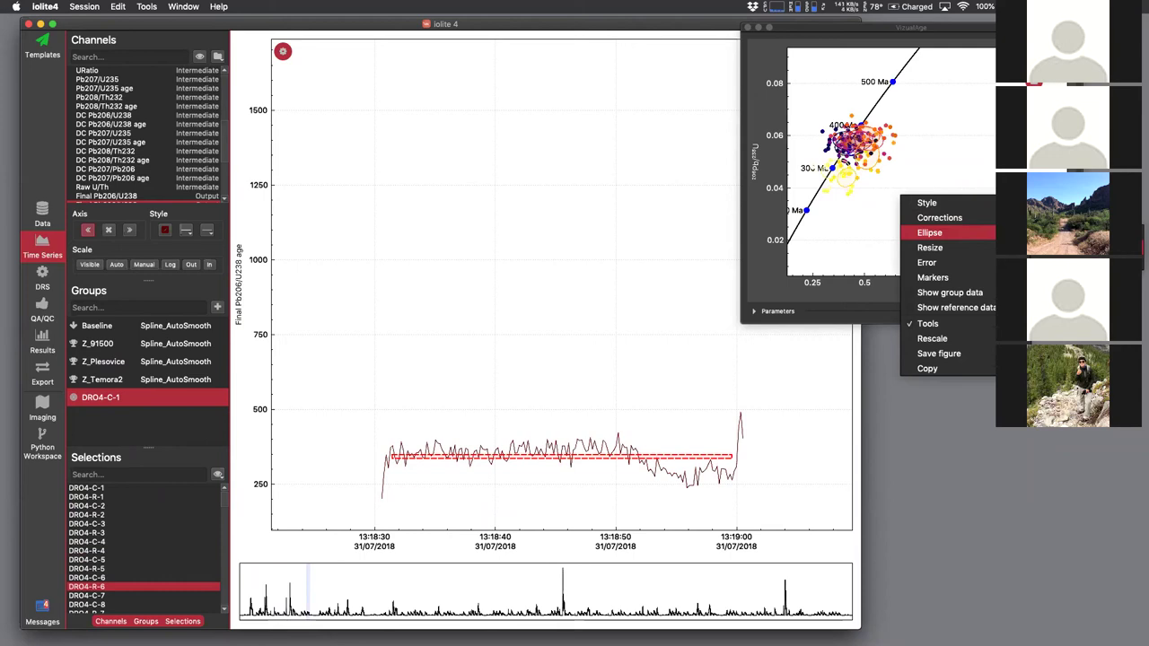
{"action": "left_click", "coordinate": [905, 232]}
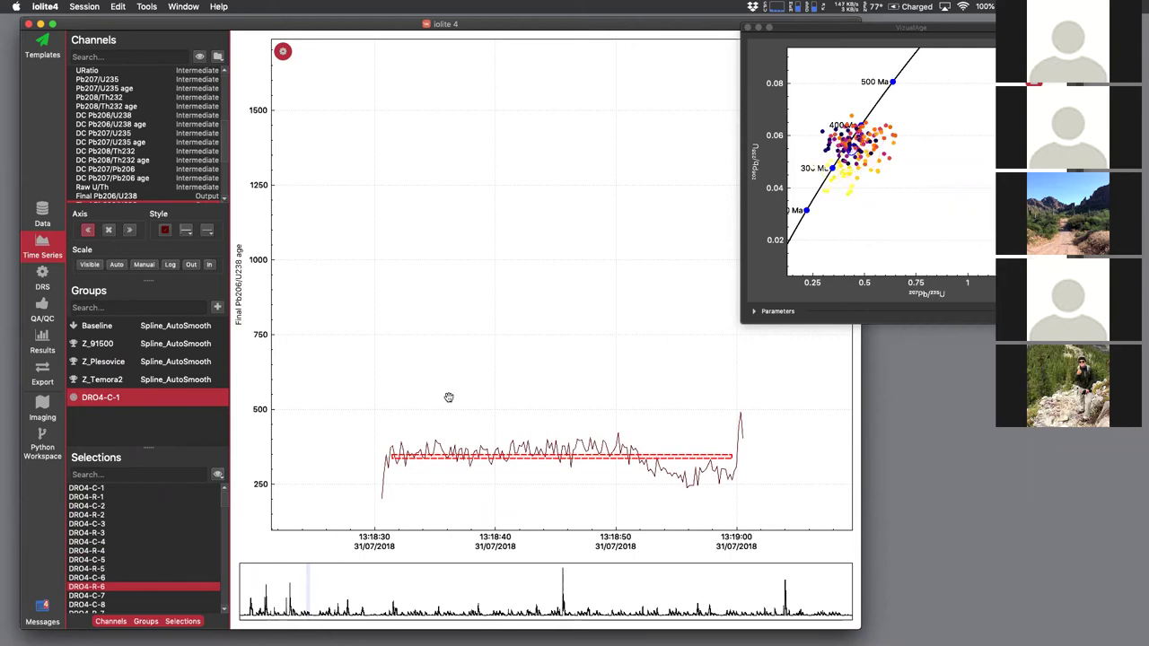
- View DRO4-C-7 and DRO4-C-10 as data points, and trim the end of the DRO4-C-10 selection to about 13:25:55
{"action": "left_click", "coordinate": [119, 596]}
{"action": "scroll", "coordinate": [127, 571], "scroll_direction": "down", "scroll_amount": 3}
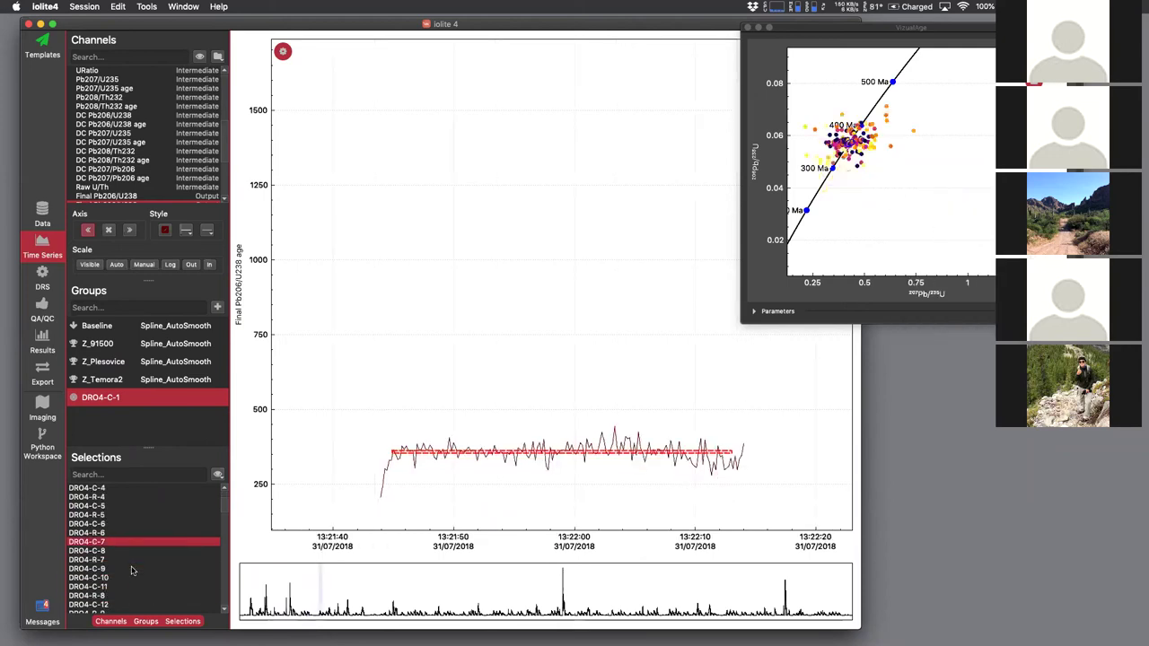
{"action": "left_click", "coordinate": [106, 552]}
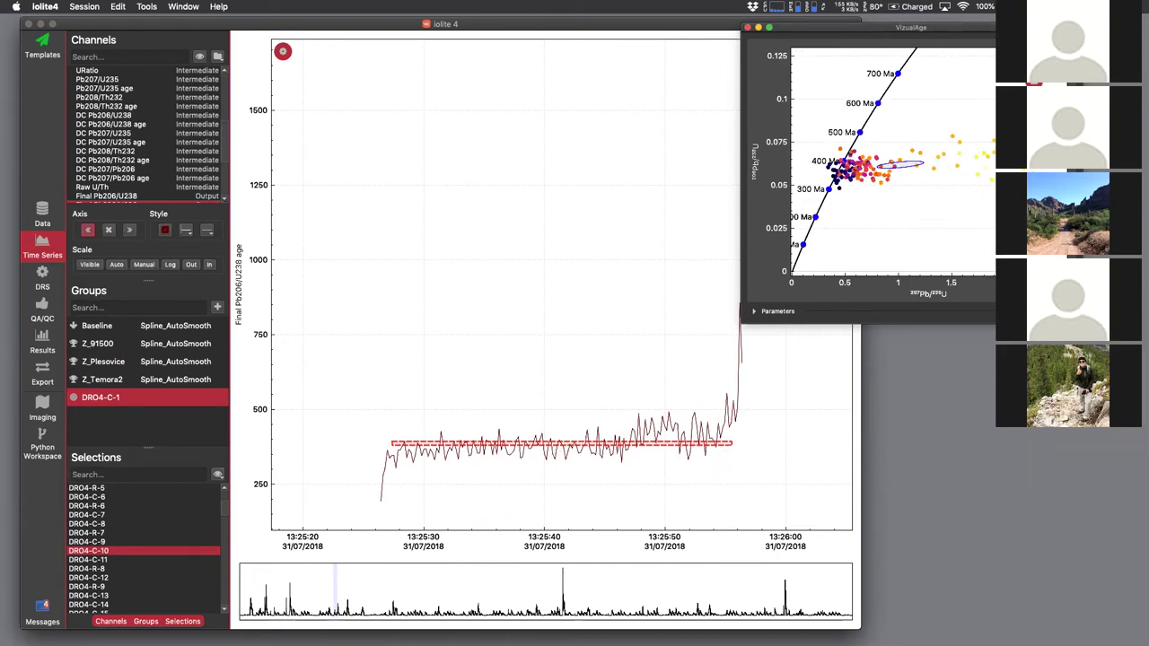
{"action": "mouse_move", "coordinate": [732, 444]}
{"action": "left_mouse_down"}
{"action": "mouse_move", "coordinate": [462, 455]}
{"action": "mouse_move", "coordinate": [728, 440]}
{"action": "left_mouse_up"}
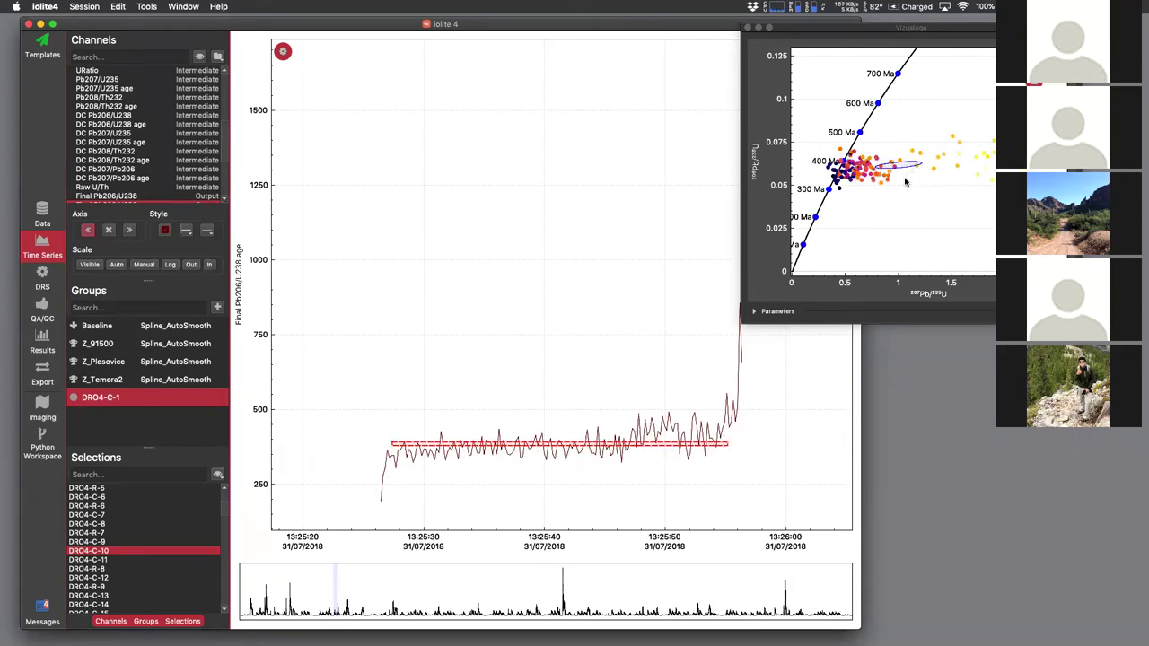
- Replace the data points with time-slice ellipses on the concordia plot and hide the blue whole-selection ellipse of DRO4-C-10
{"action": "right_click", "coordinate": [891, 218]}
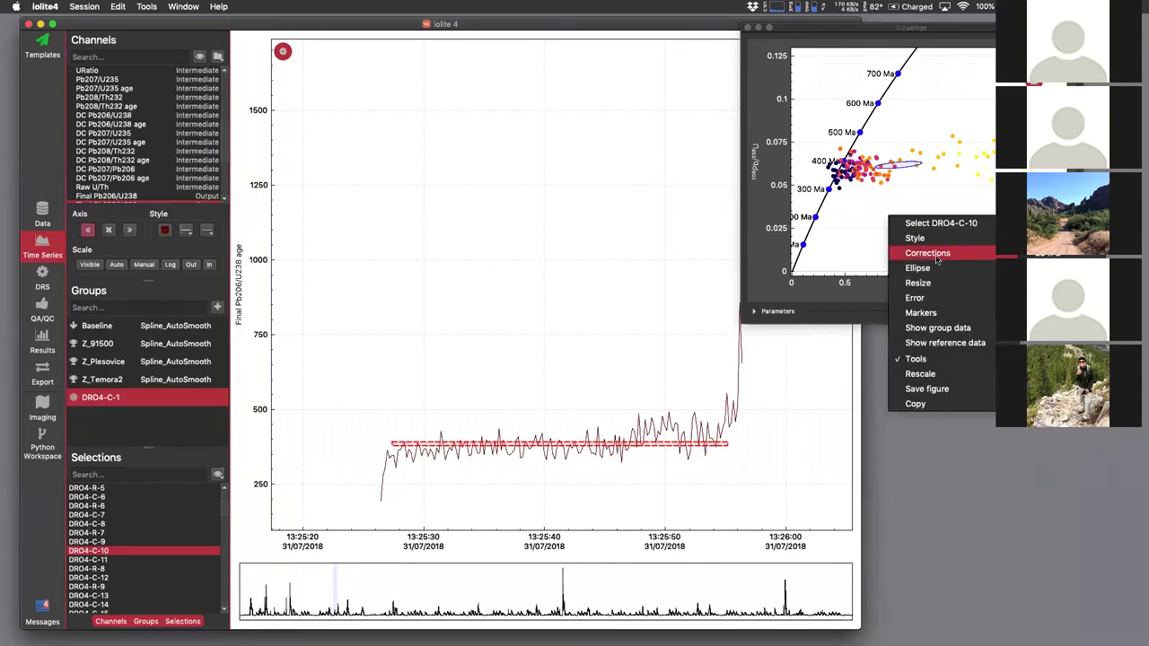
{"action": "left_click", "coordinate": [918, 268]}
{"action": "right_click", "coordinate": [897, 224]}
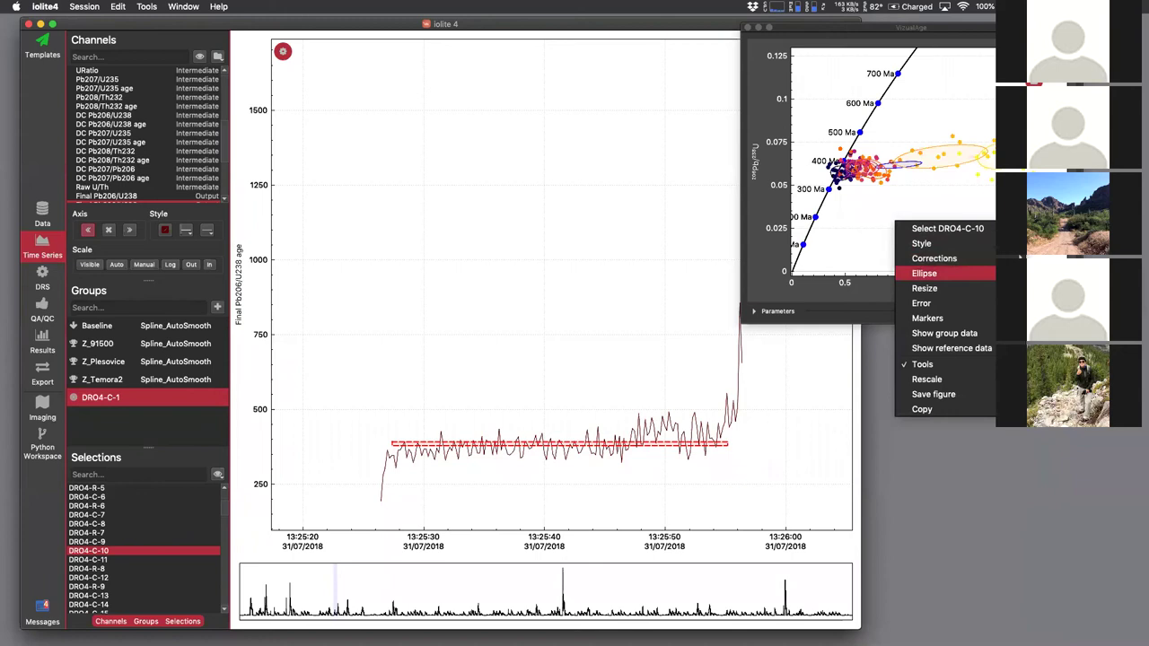
{"action": "left_click", "coordinate": [925, 273]}
{"action": "right_click", "coordinate": [907, 216]}
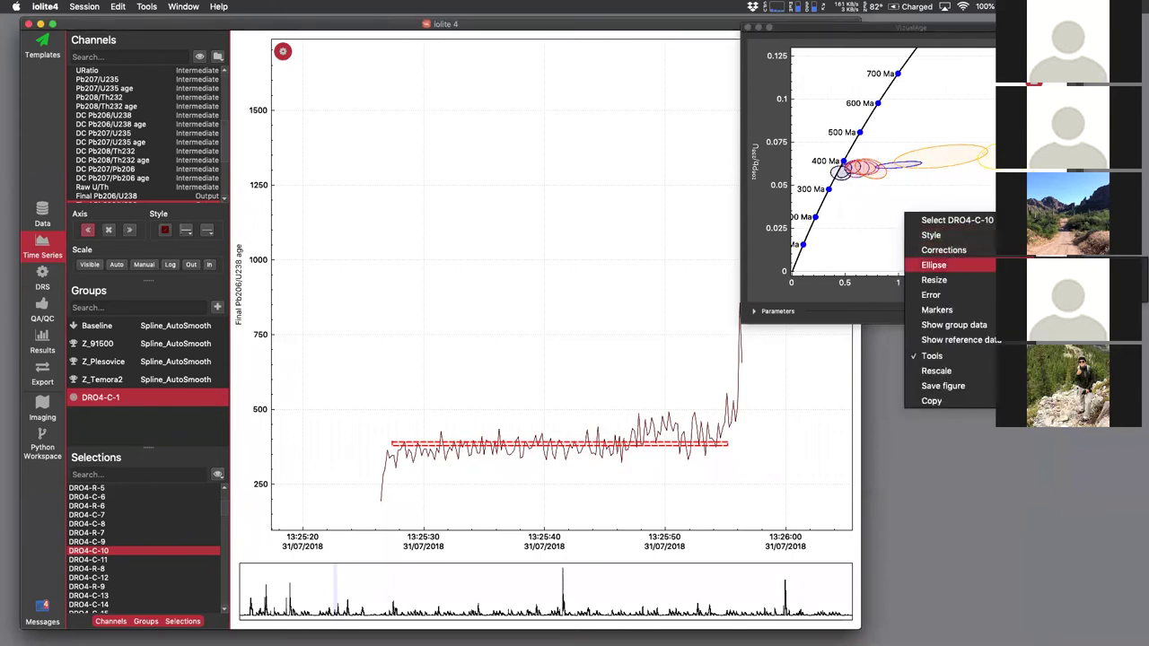
{"action": "left_click", "coordinate": [956, 261]}
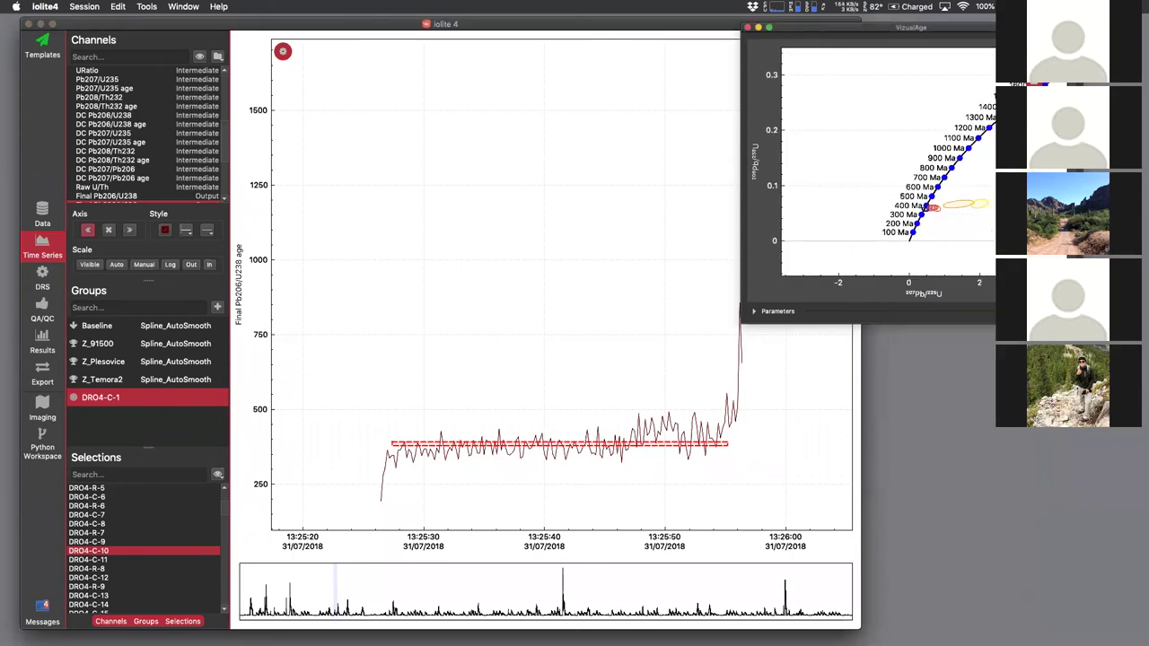
- View the time-slice ellipses of DRO4-C-11 and DRO4-R-8 against the concordia curve
{"action": "left_click_drag", "start_coordinate": [952, 223], "coordinate": [797, 253]}
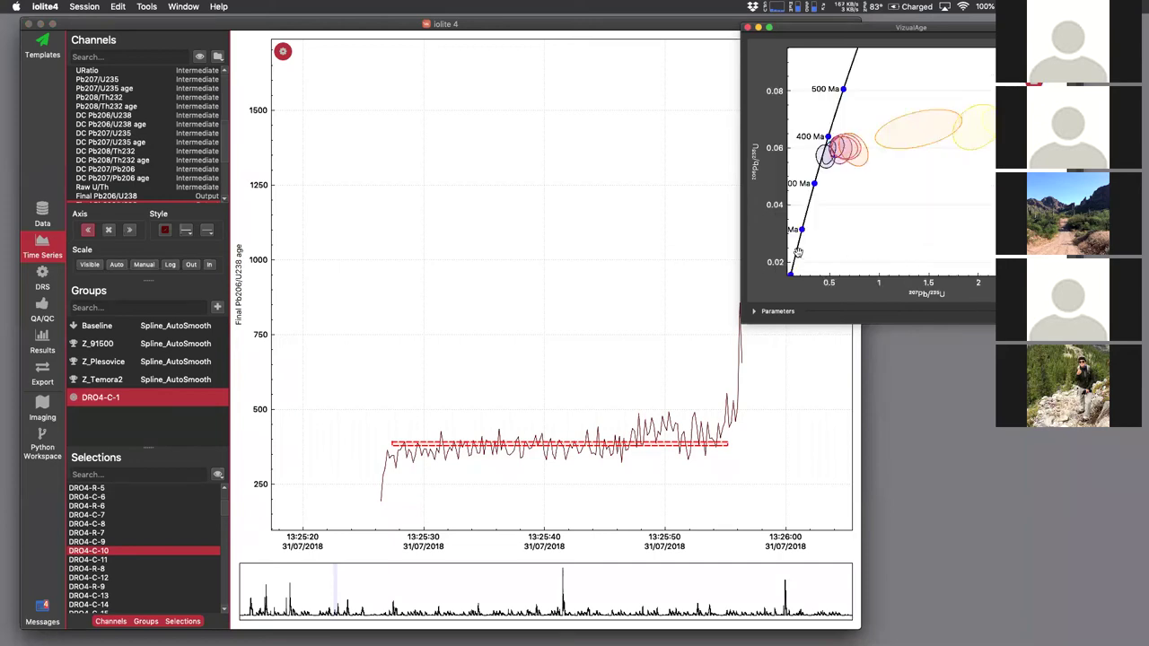
{"action": "left_click", "coordinate": [111, 559]}
{"action": "key", "text": "Down"}
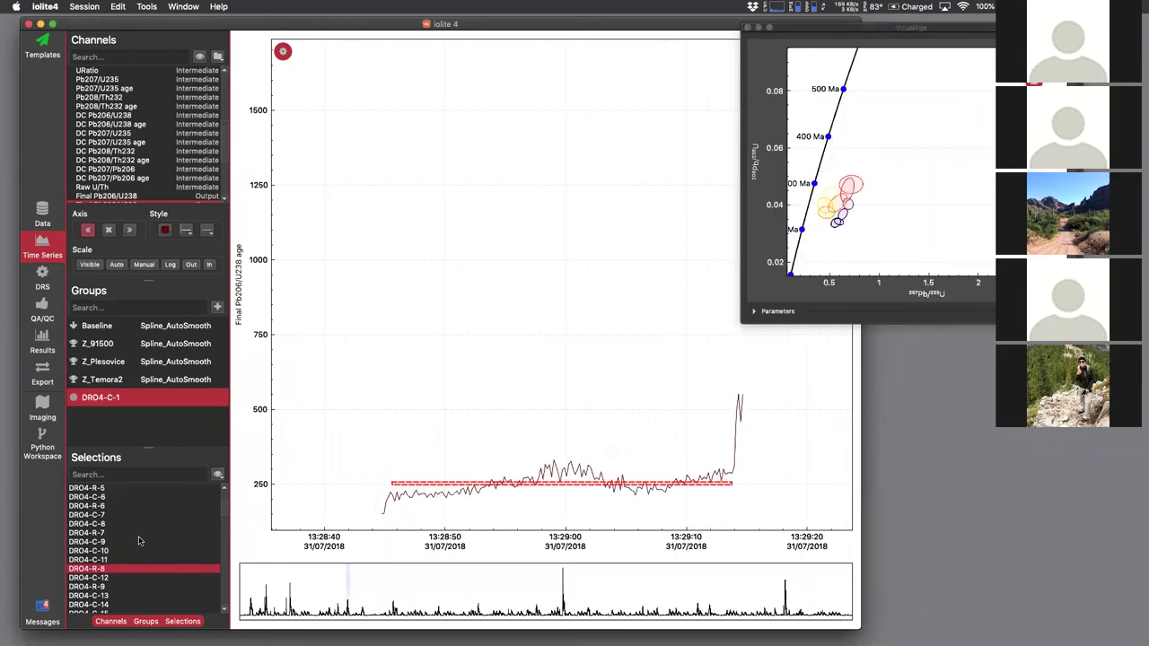
- View the time-slice ellipses of the selections from DRO4-C-12 through DRO4-R-12 against the concordia curve
{"action": "key", "text": "Down"}
{"action": "key", "text": "Down"}
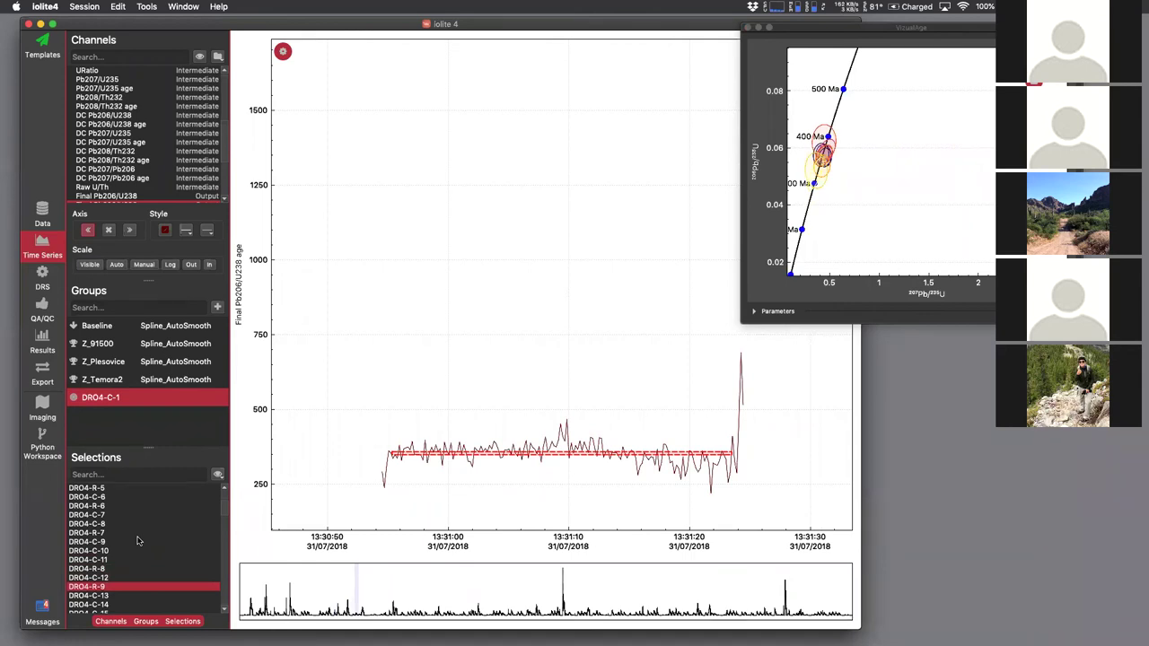
{"action": "key", "text": "Down"}
{"action": "key", "text": "Down"}
{"action": "key", "text": "Down"}
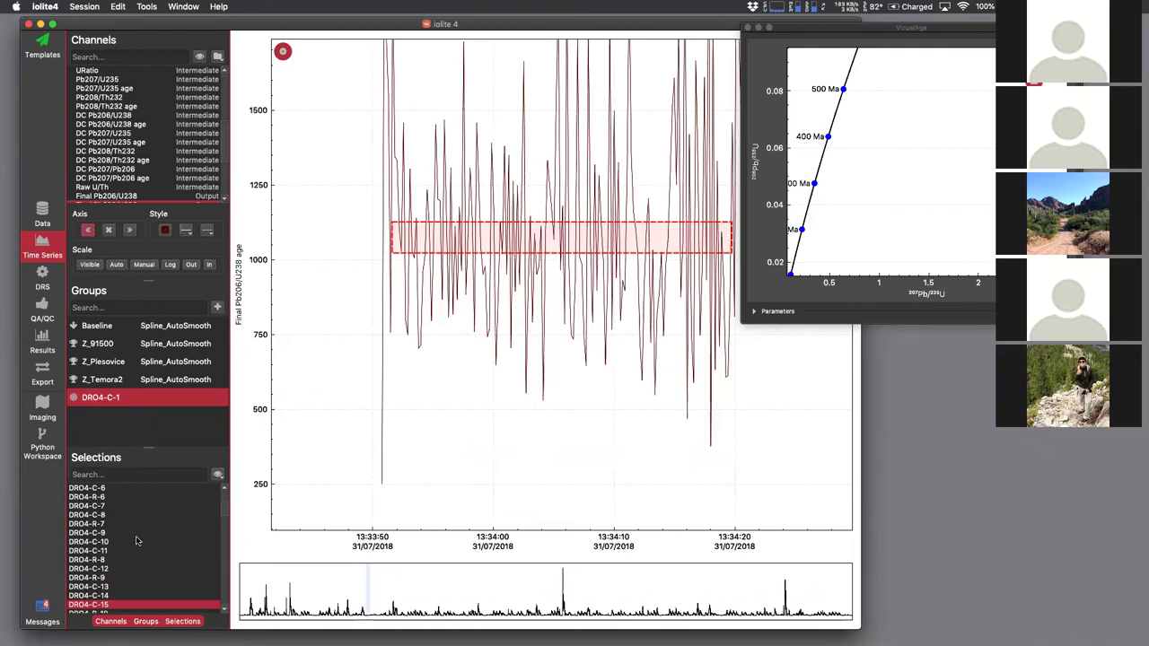
{"action": "key", "text": "Down"}
{"action": "key", "text": "Down"}
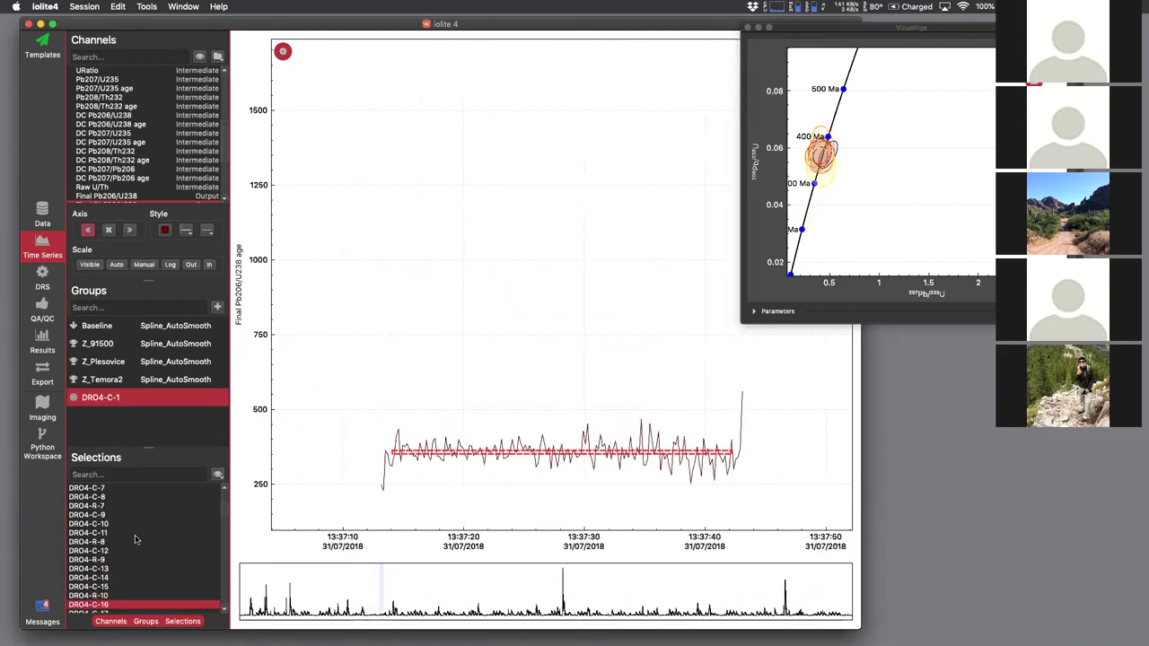
{"action": "key", "text": "Down"}
{"action": "key", "text": "Down"}
{"action": "key", "text": "Down"}
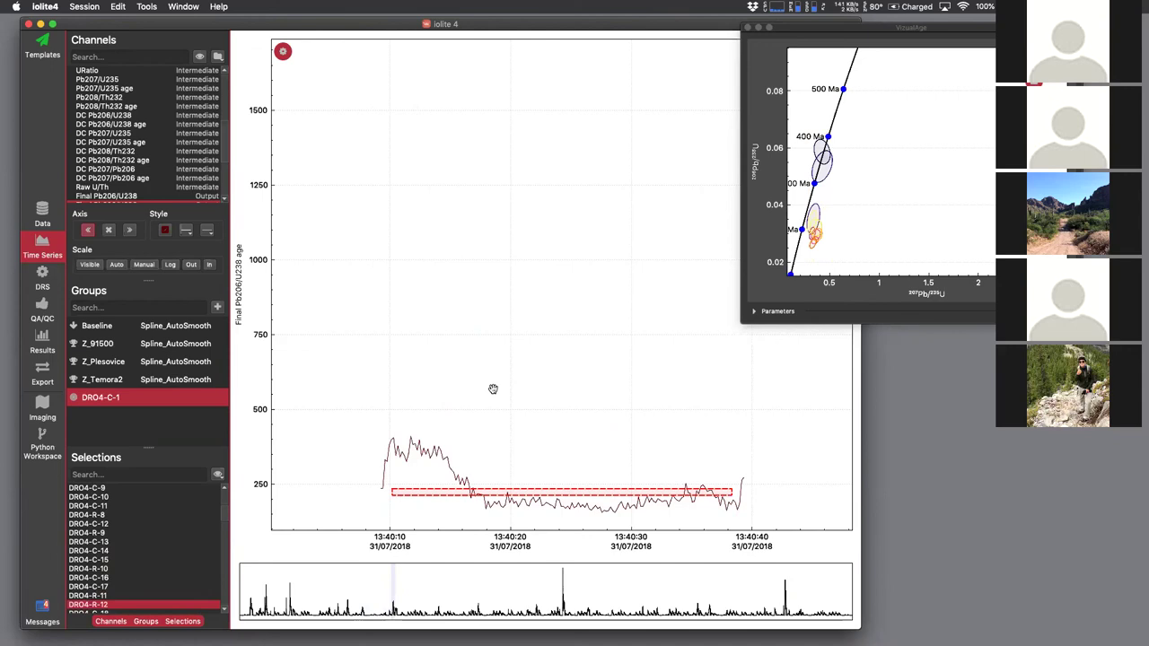
- Return to DRO4-C-16, expand the VizualAge parameters and enlarge the plot window to show the selection details
{"action": "key", "text": "Up"}
{"action": "key", "text": "Up"}
{"action": "key", "text": "Up"}
{"action": "key", "text": "Up"}
{"action": "key", "text": "Down"}
{"action": "left_click", "coordinate": [765, 312]}
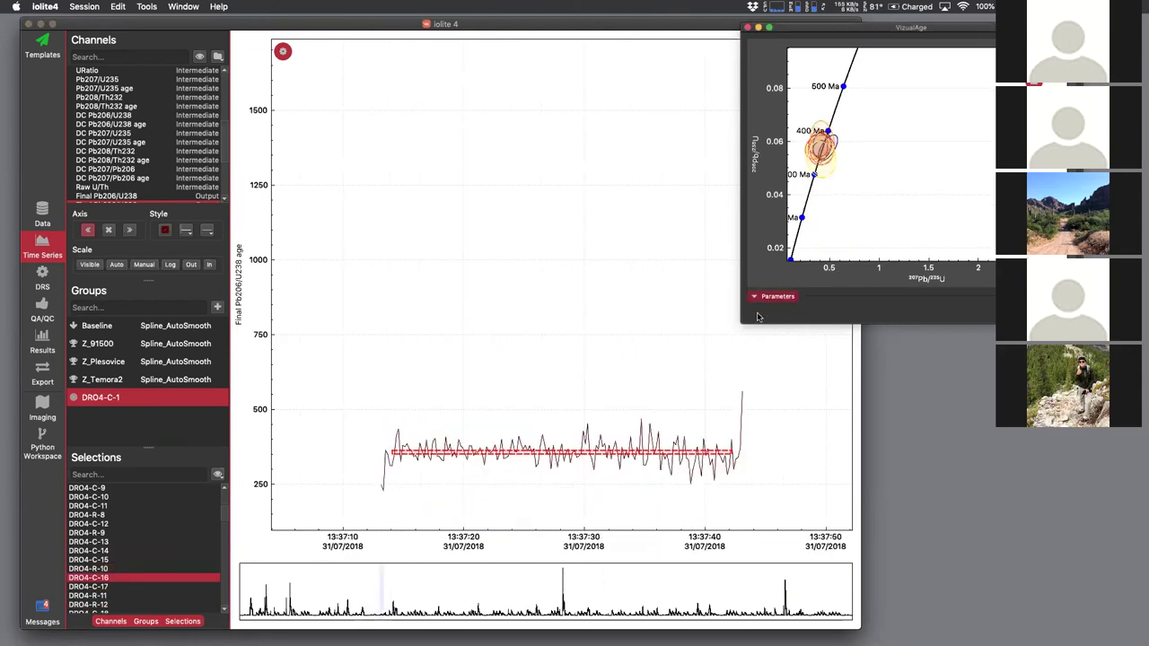
{"action": "left_click_drag", "start_coordinate": [904, 323], "coordinate": [905, 390]}
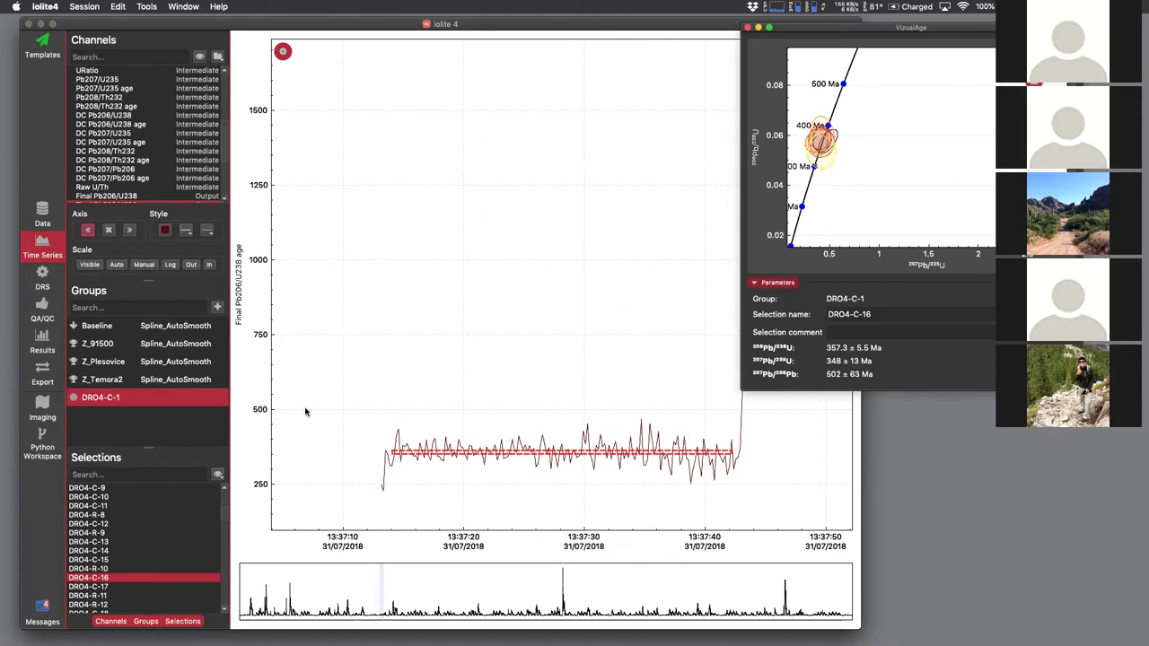
- Extend the end of the DRO4-C-10 selection slightly, to about 13:25:56
{"action": "left_click", "coordinate": [127, 498]}
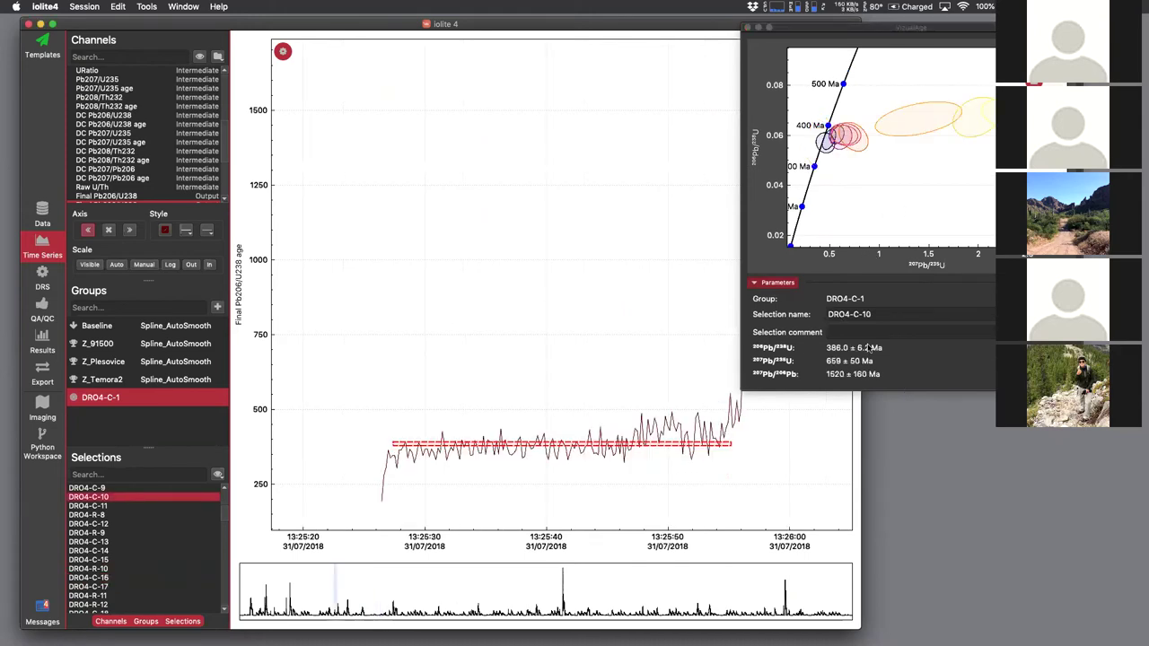
{"action": "mouse_move", "coordinate": [734, 445]}
{"action": "left_mouse_down"}
{"action": "mouse_move", "coordinate": [647, 461]}
{"action": "mouse_move", "coordinate": [521, 453]}
{"action": "mouse_move", "coordinate": [628, 457]}
{"action": "mouse_move", "coordinate": [729, 429]}
{"action": "left_mouse_up"}
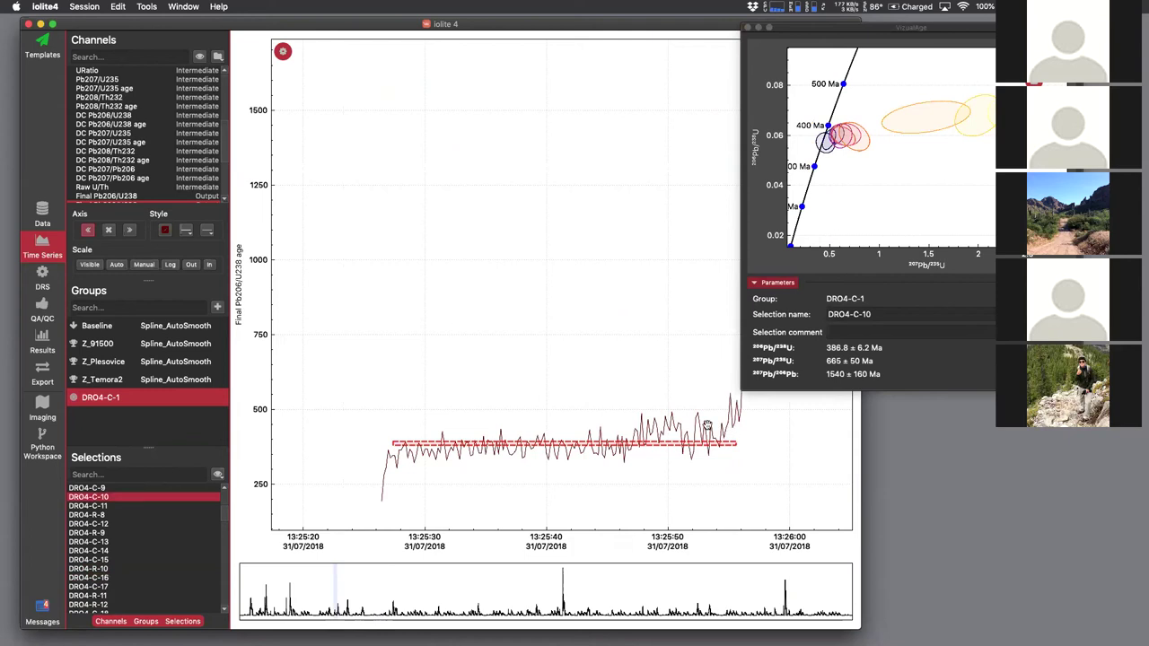
- Enter the selection comment "This one has some common Pb." for DRO4-C-10 and clear it again
{"action": "left_click", "coordinate": [853, 332]}
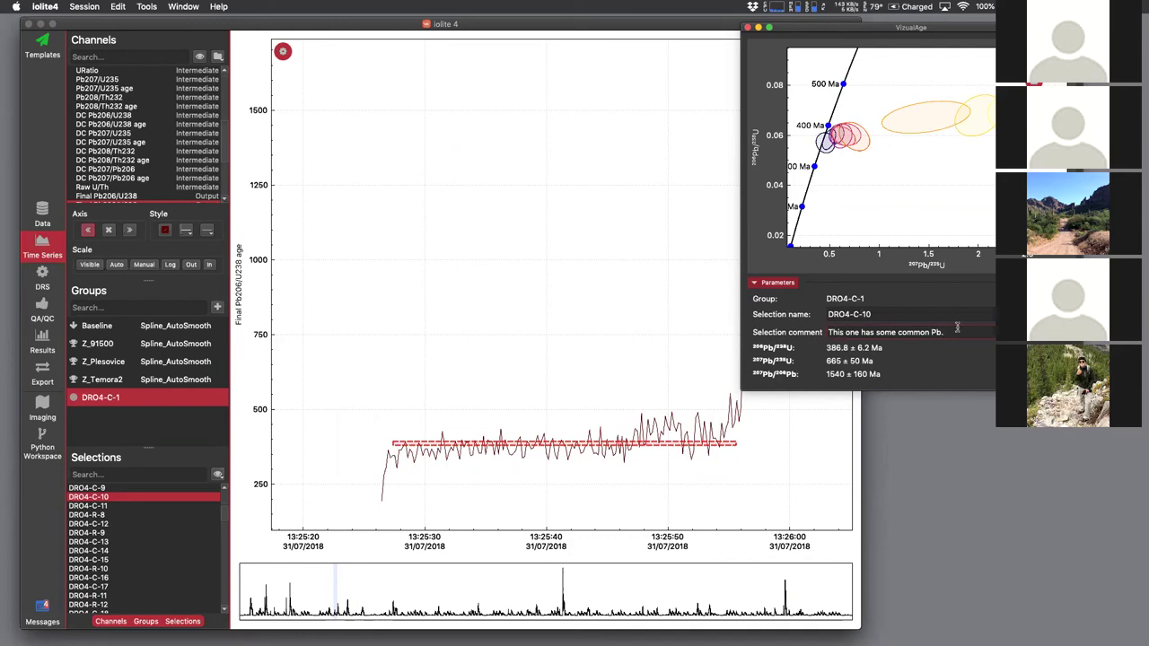
{"action": "left_click_drag", "start_coordinate": [951, 332], "coordinate": [779, 336]}
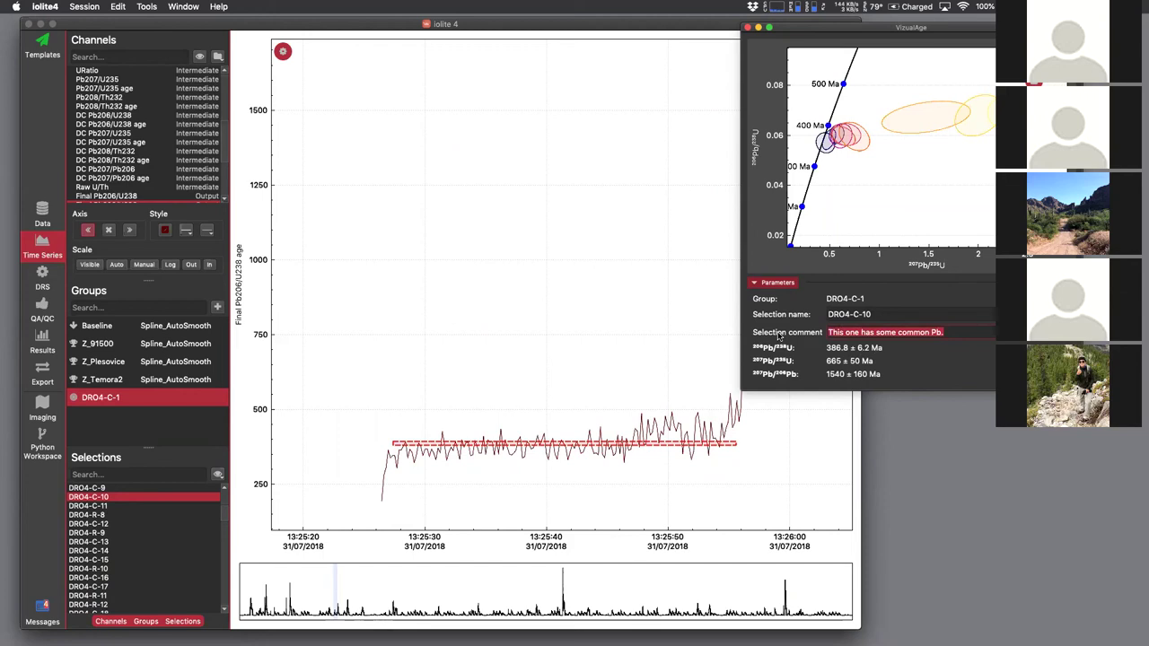
{"action": "key", "text": "BackSpace"}
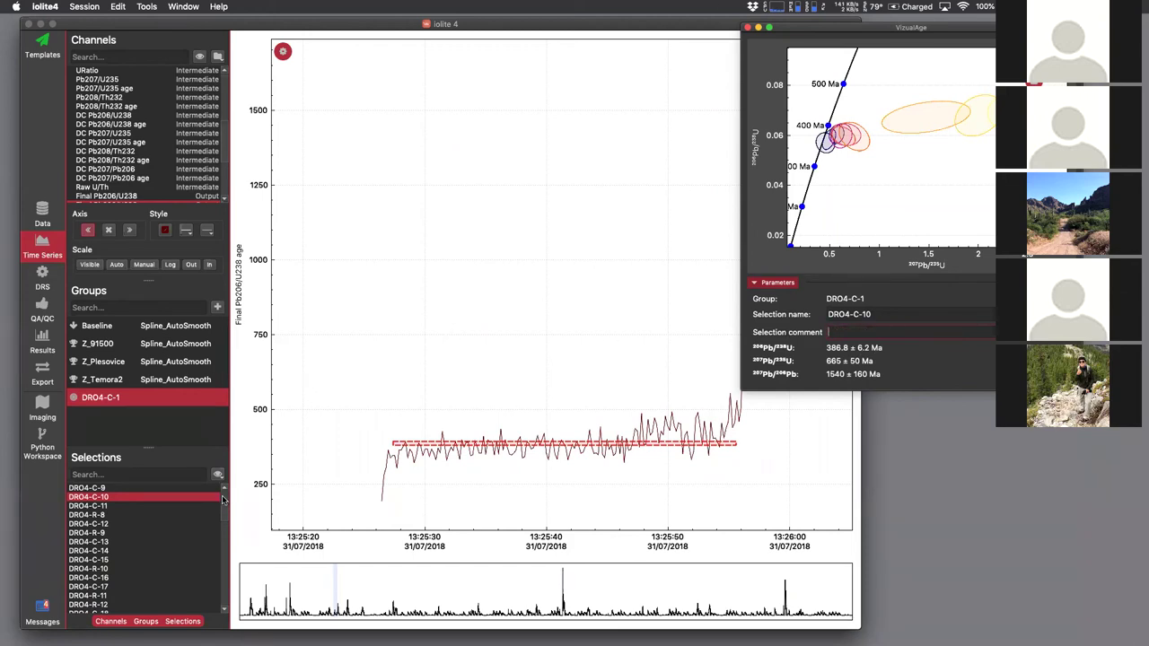
- View the time-slice ellipses and ages of DRO4-C-12 through DRO4-C-14
{"action": "right_click", "coordinate": [859, 185]}
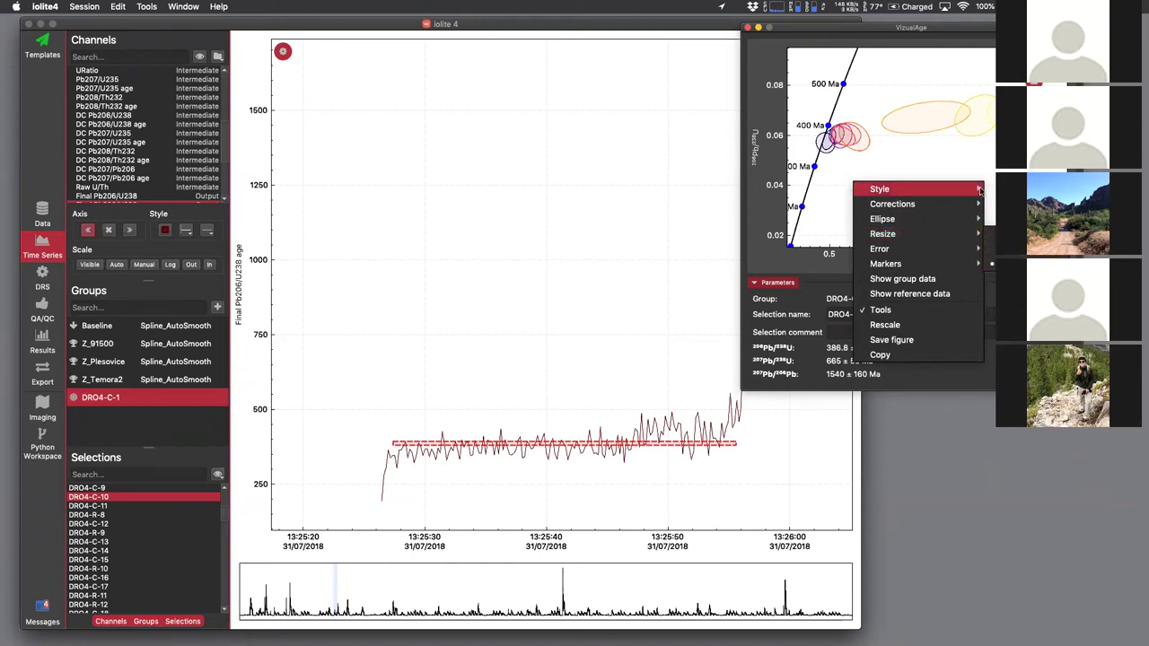
{"action": "left_click", "coordinate": [982, 160]}
{"action": "left_click", "coordinate": [121, 523]}
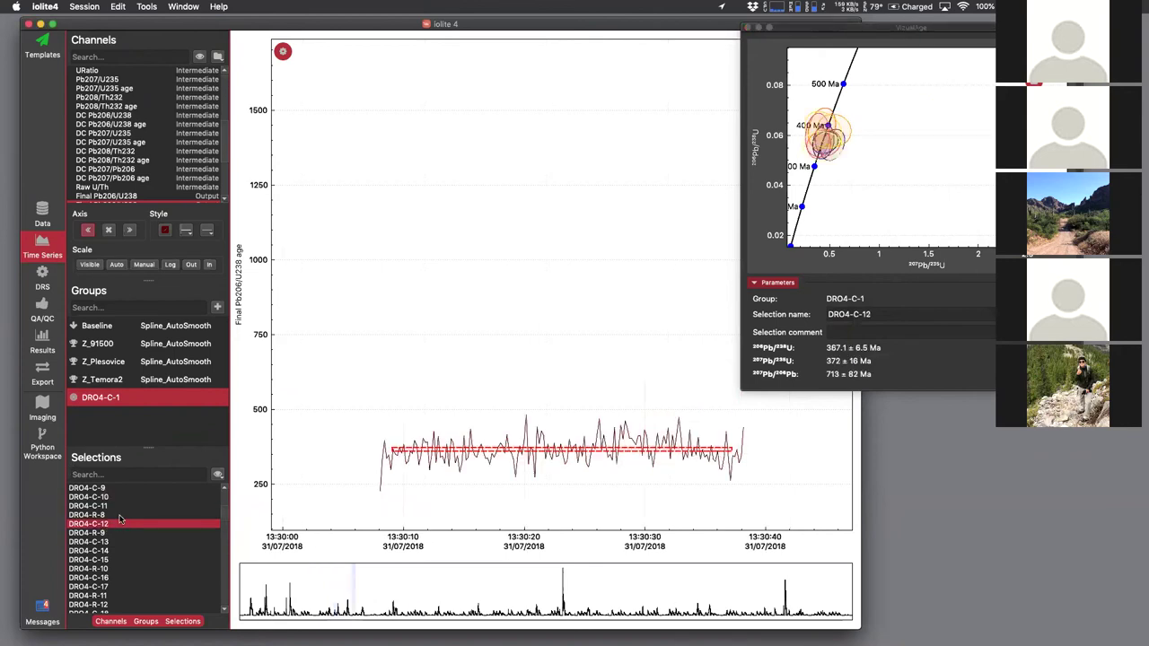
{"action": "key", "text": "Down"}
{"action": "key", "text": "Down"}
{"action": "key", "text": "Down"}
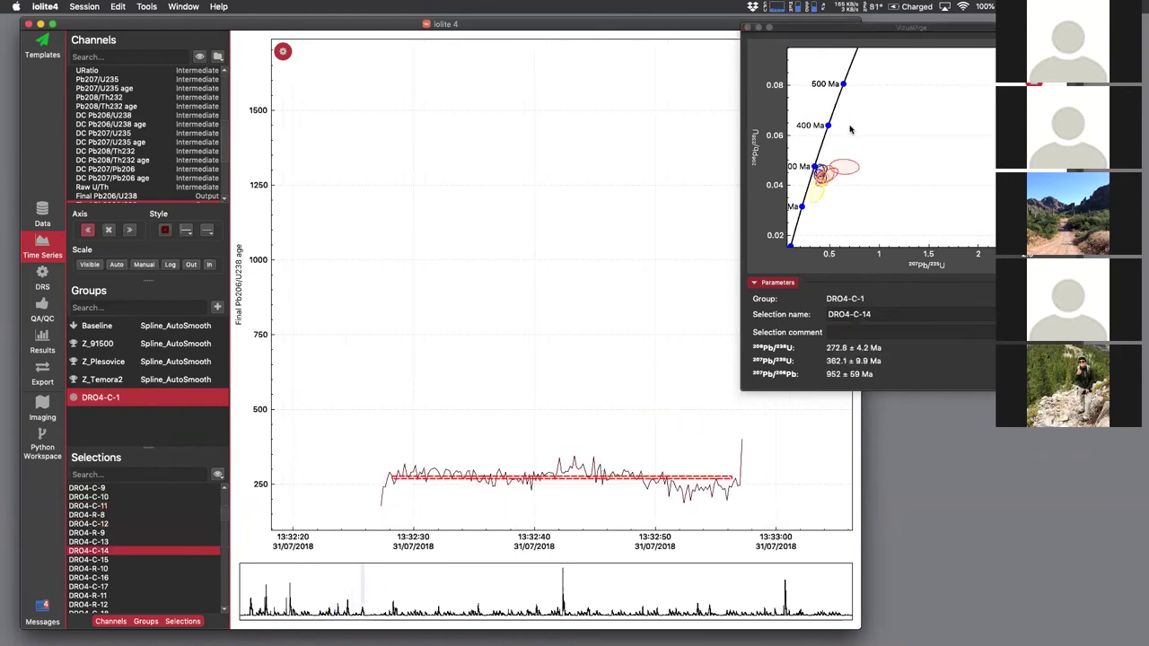
- Try the Group resize mode on the concordia plot, and set it to Selection to fit DRO4-C-14
{"action": "right_click", "coordinate": [907, 132]}
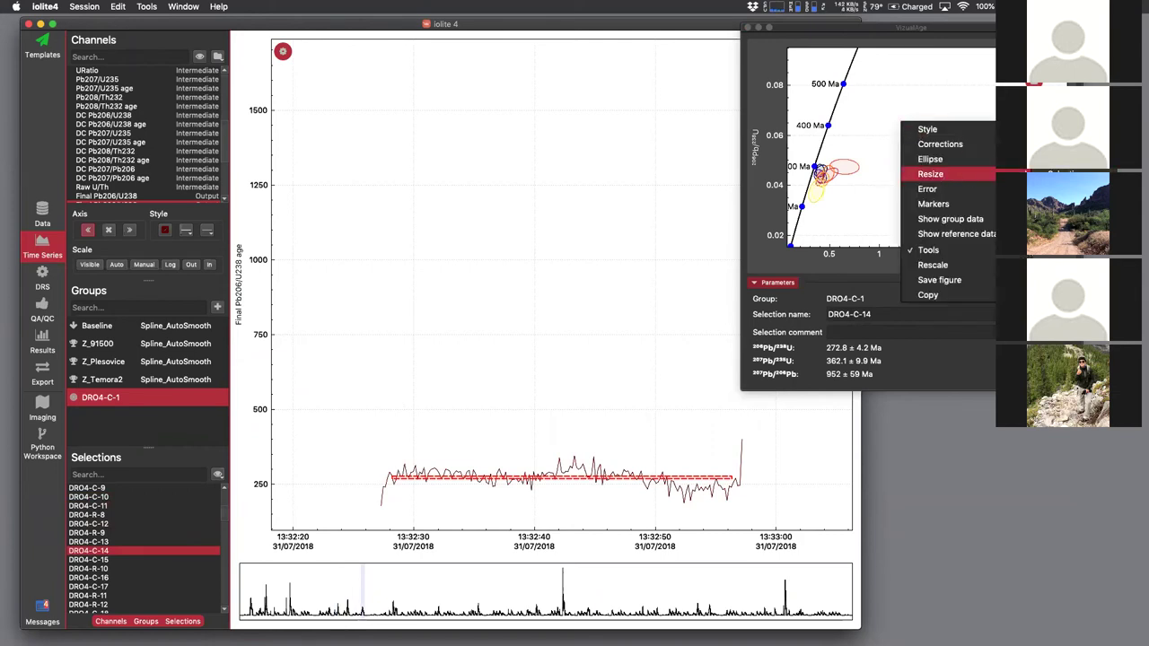
{"action": "left_click", "coordinate": [930, 174]}
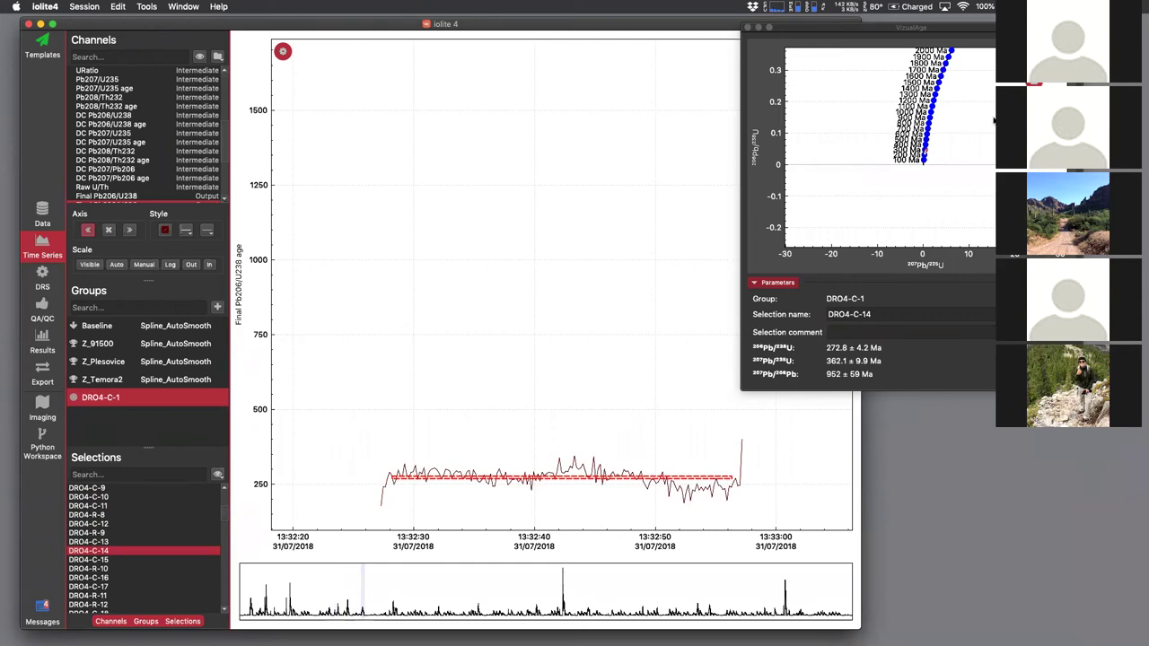
{"action": "right_click", "coordinate": [816, 137]}
{"action": "mouse_move", "coordinate": [931, 173]}
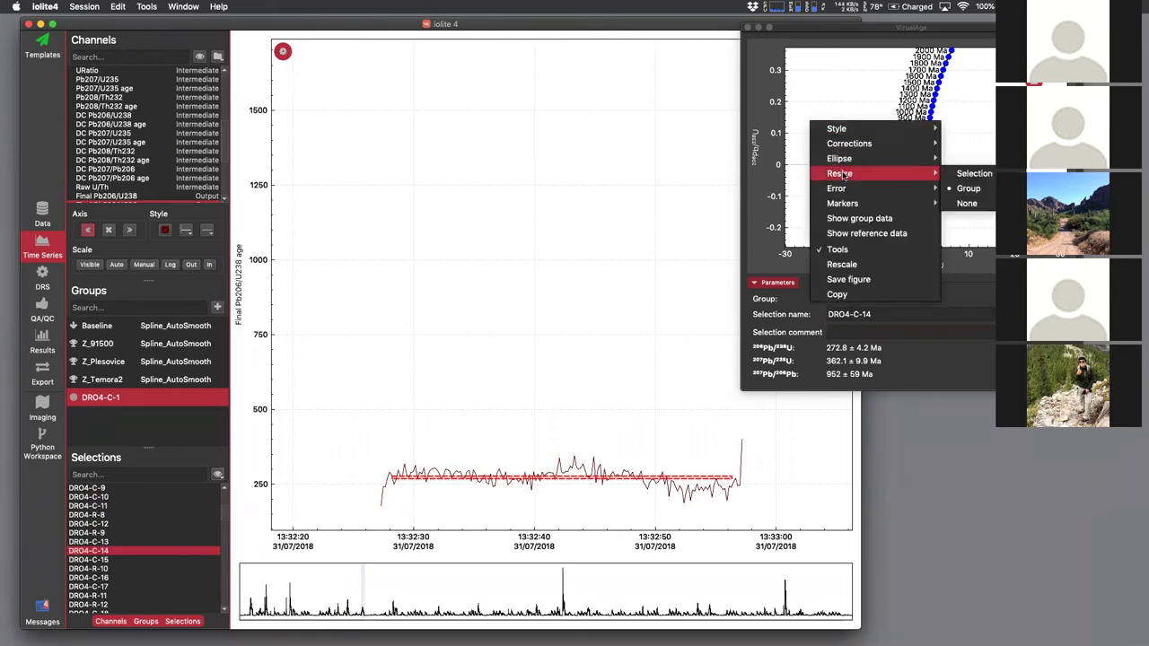
{"action": "left_click", "coordinate": [970, 173]}
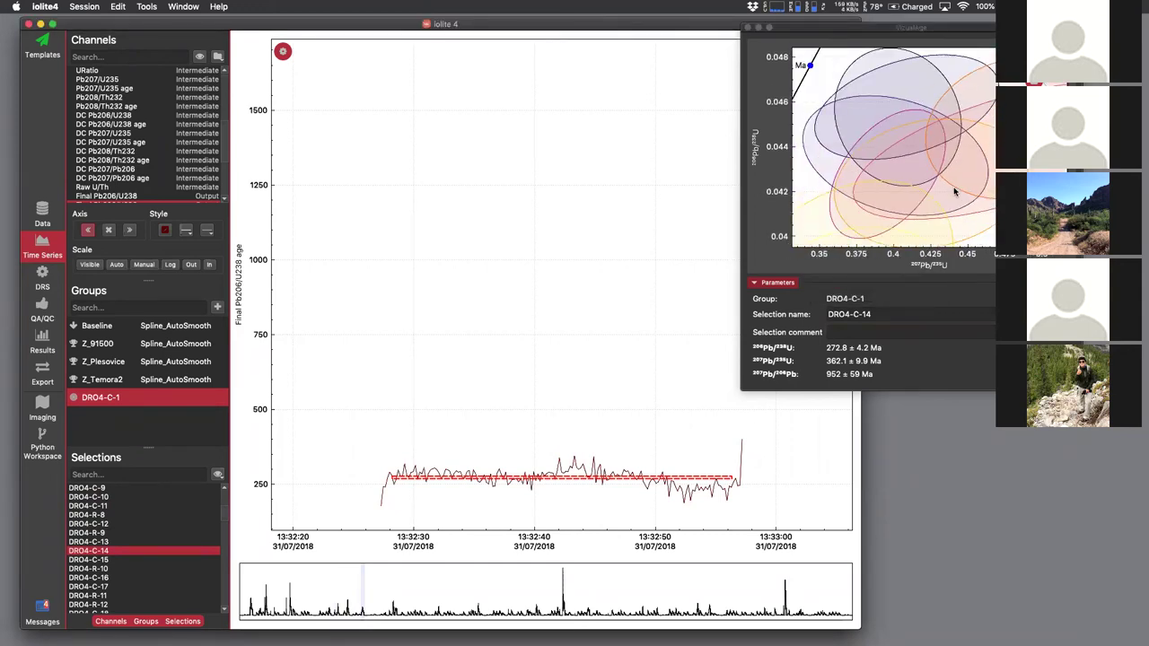
- Show the whole-selection ellipse of DRO4-C-14 on the concordia plot and hide its partitioned ellipses
{"action": "scroll", "coordinate": [957, 158], "scroll_direction": "down", "scroll_amount": 2}
{"action": "mouse_move", "coordinate": [994, 156]}
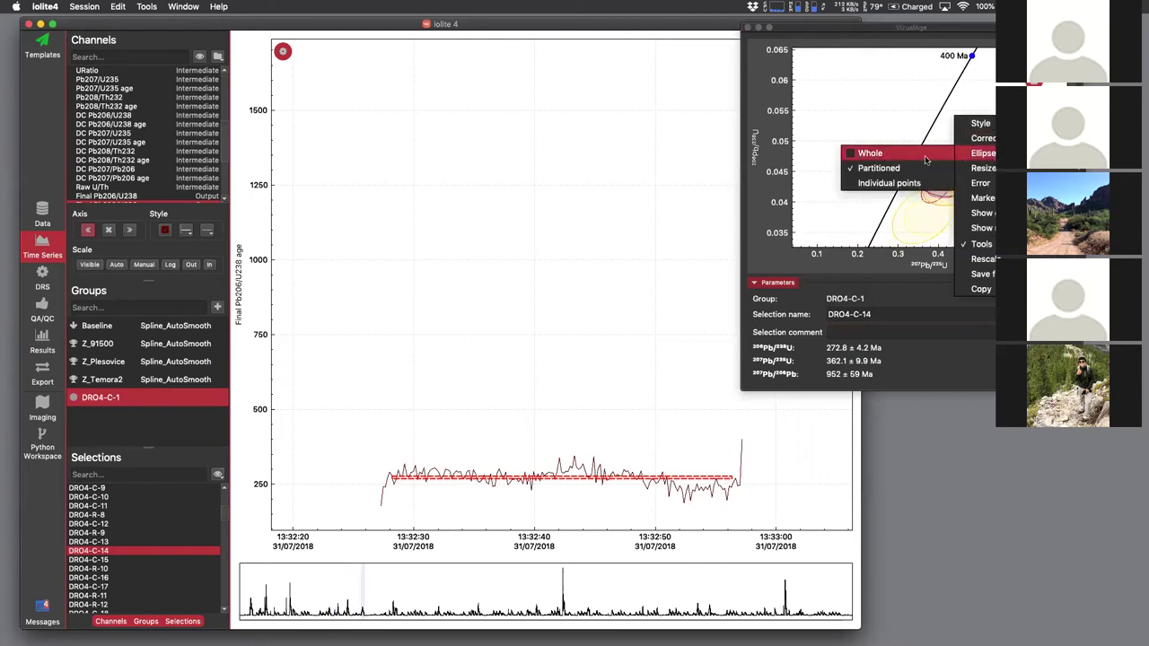
{"action": "left_click", "coordinate": [959, 155]}
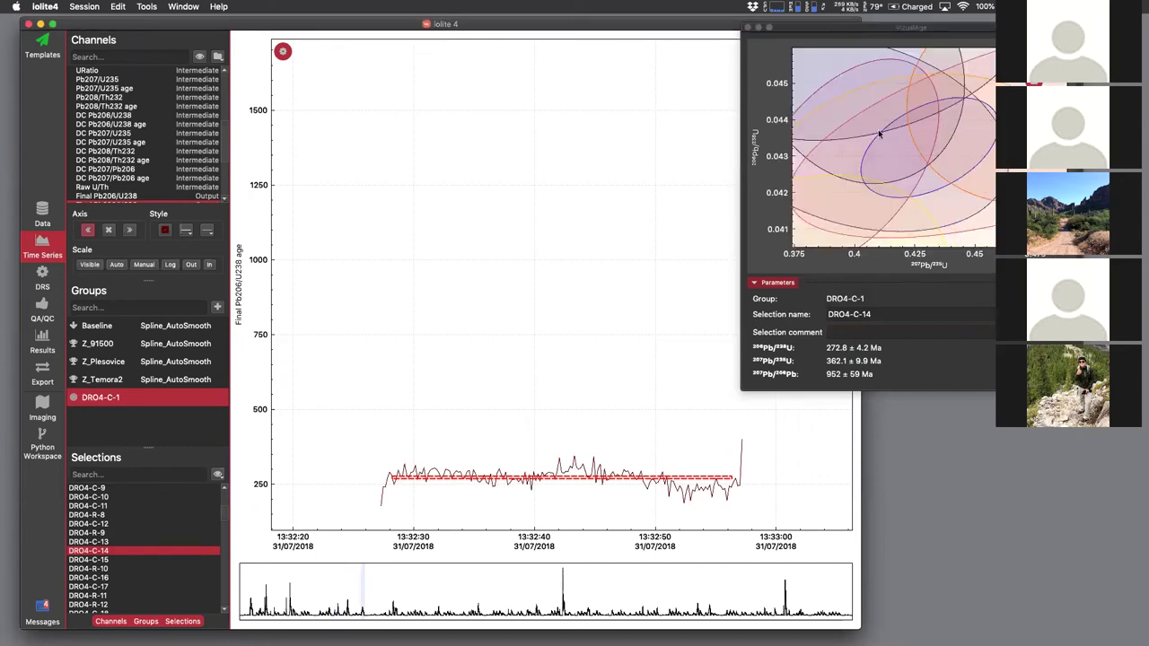
{"action": "right_click", "coordinate": [859, 91]}
{"action": "mouse_move", "coordinate": [896, 144]}
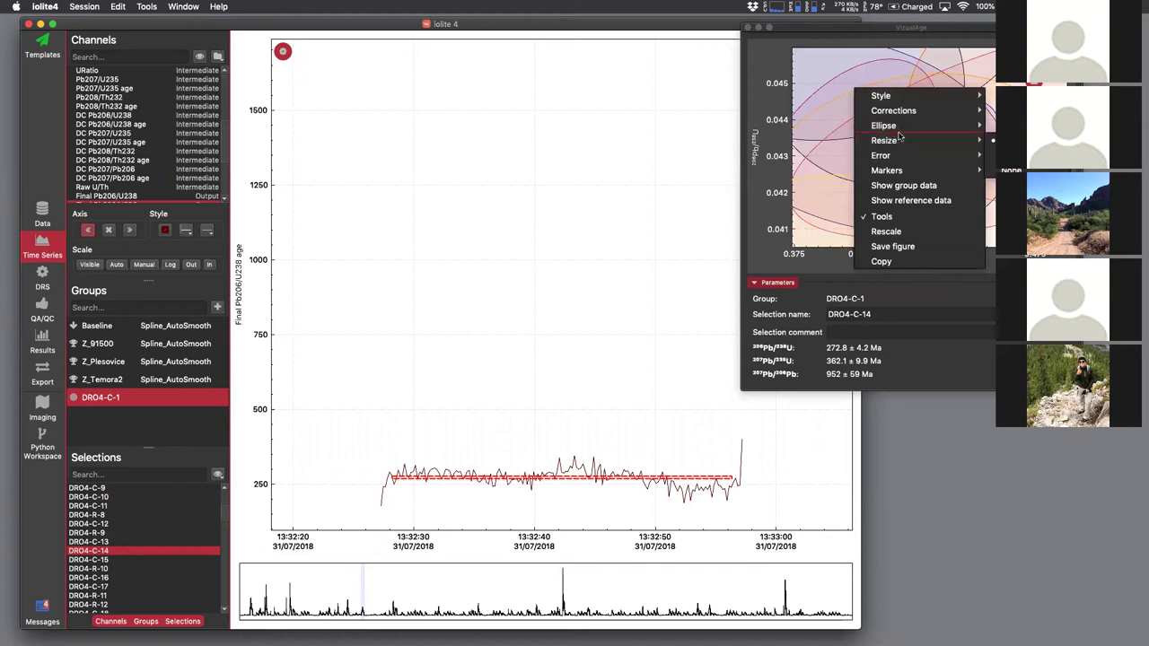
{"action": "left_click", "coordinate": [991, 141]}
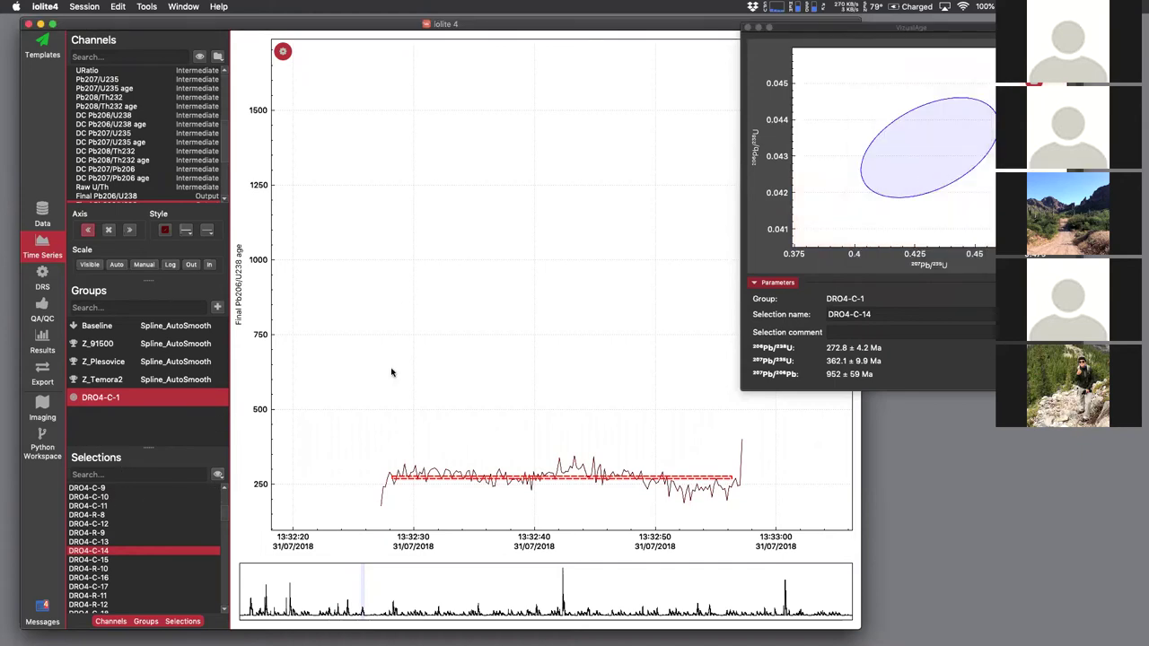
- Show the group data on the concordia plot together with the DRO4-C-14 ellipse
{"action": "right_click", "coordinate": [830, 70]}
{"action": "left_click", "coordinate": [894, 179]}
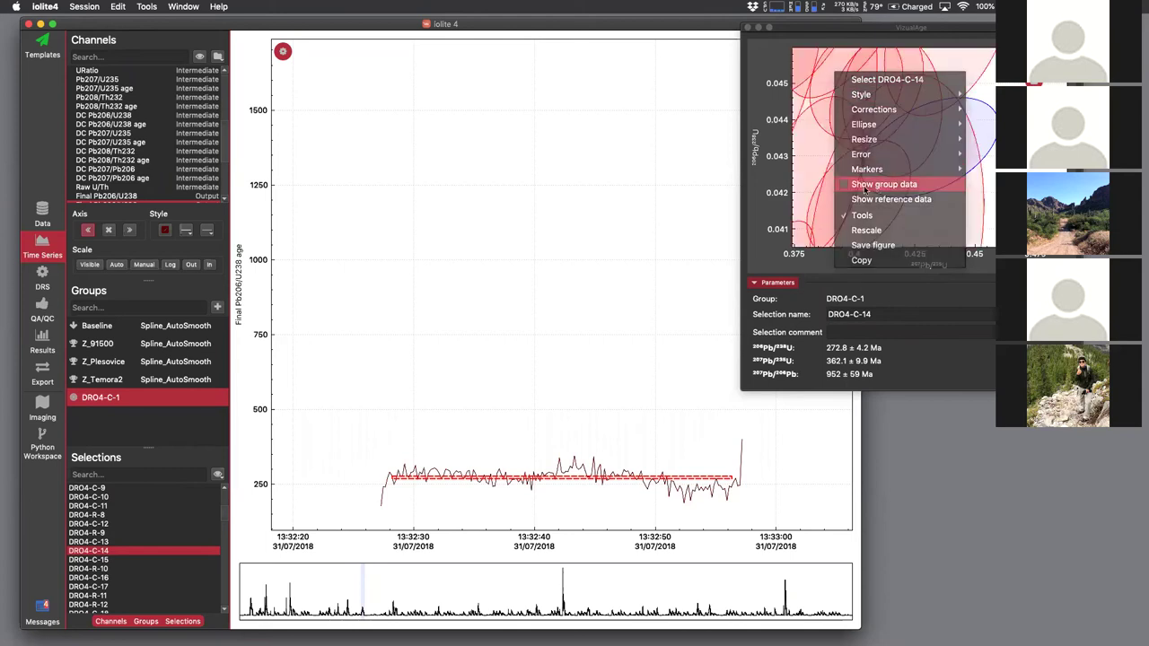
{"action": "scroll", "coordinate": [894, 177], "scroll_direction": "up", "scroll_amount": 3}
{"action": "scroll", "coordinate": [892, 175], "scroll_direction": "down", "scroll_amount": 4}
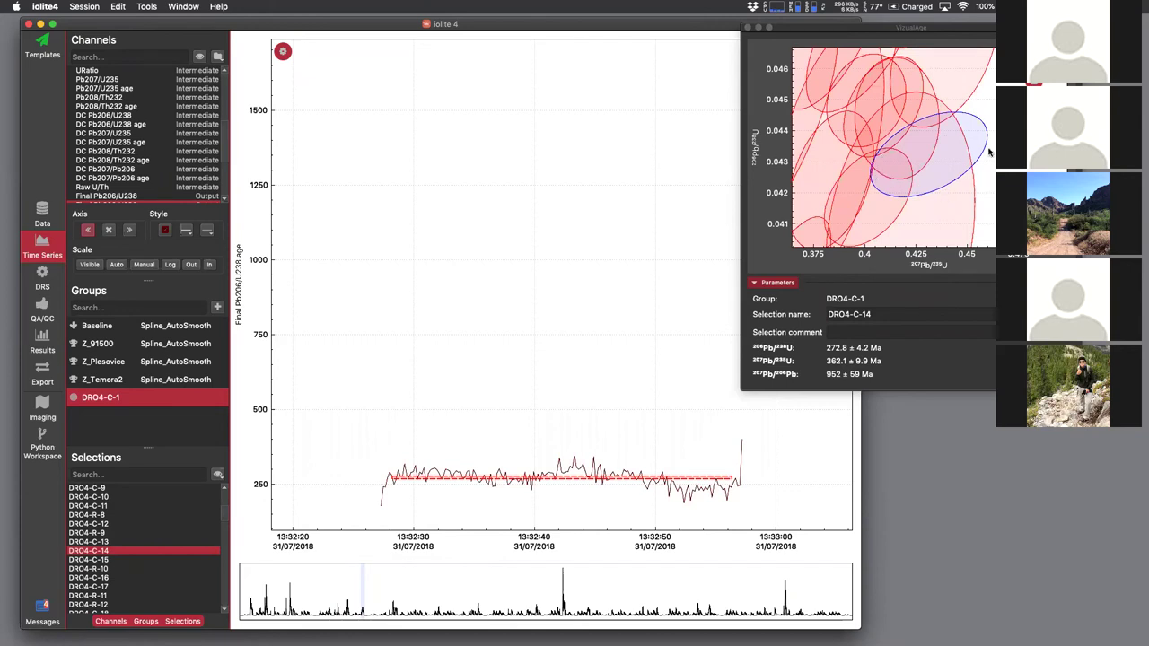
- Review the error options for the ellipses and reframe the concordia plot around the whole group's data
{"action": "right_click", "coordinate": [869, 179]}
{"action": "right_click", "coordinate": [890, 201]}
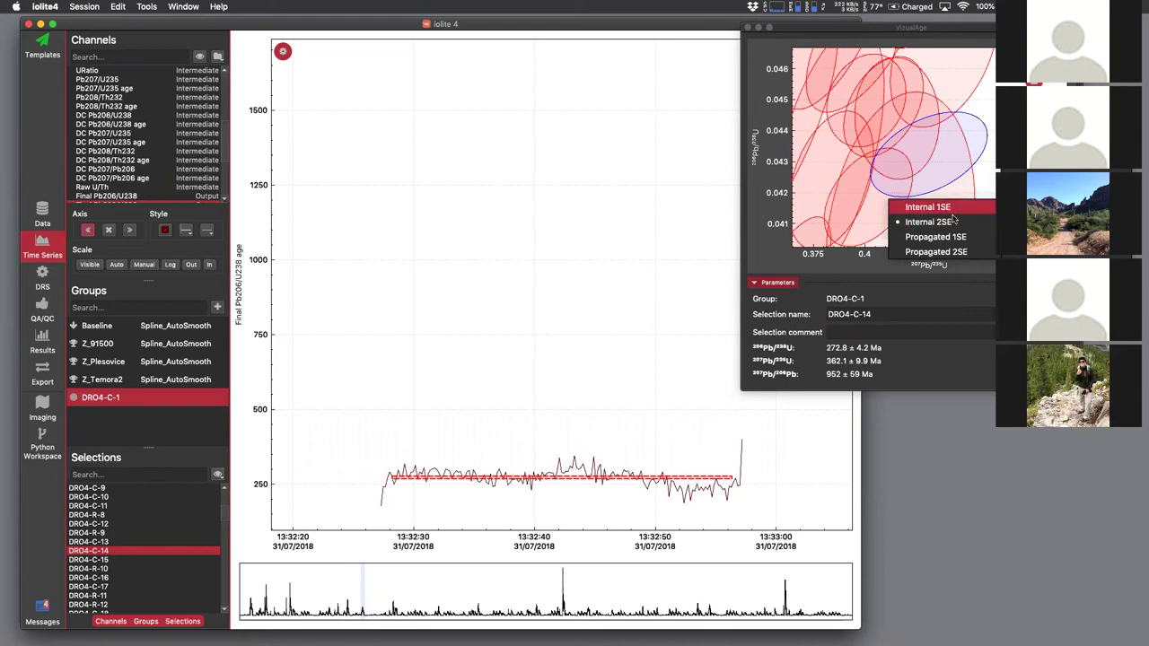
{"action": "left_click", "coordinate": [938, 252]}
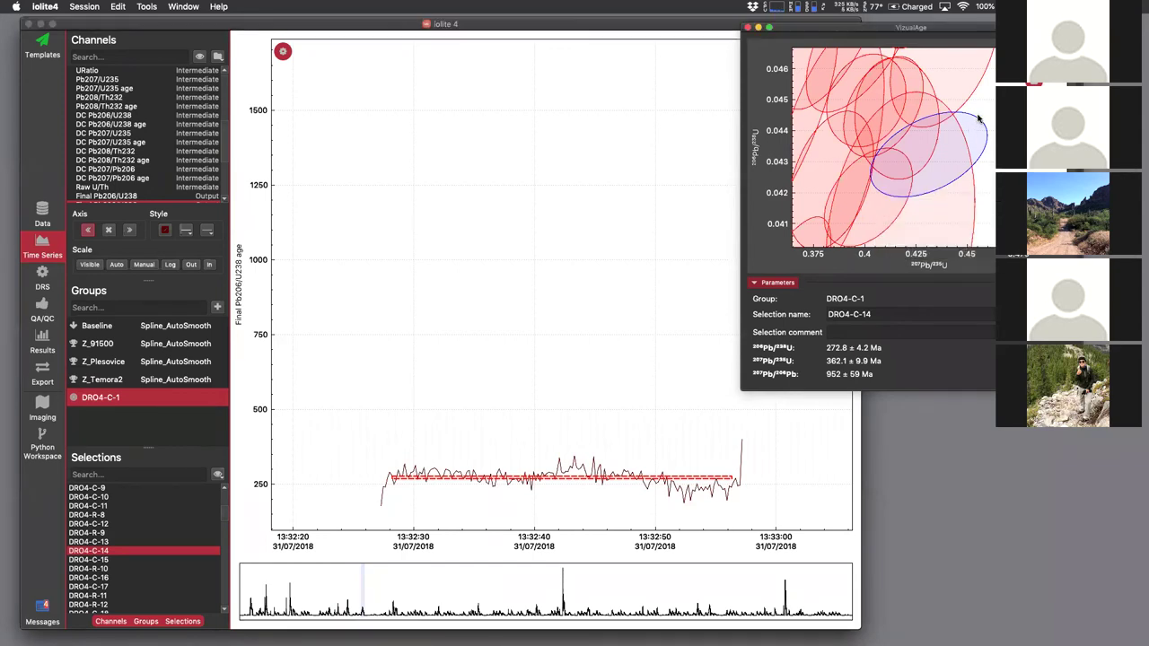
{"action": "scroll", "coordinate": [992, 128], "scroll_direction": "down", "scroll_amount": 2}
{"action": "right_click", "coordinate": [885, 119]}
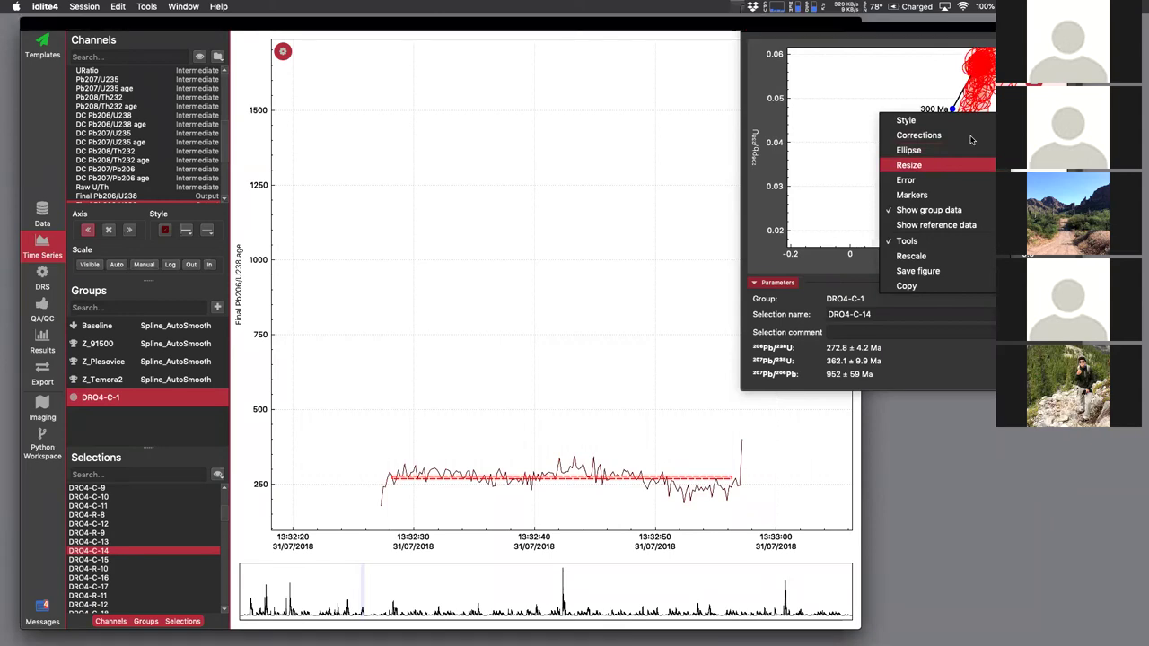
{"action": "left_click", "coordinate": [909, 165]}
{"action": "scroll", "coordinate": [997, 112], "scroll_direction": "down", "scroll_amount": 5}
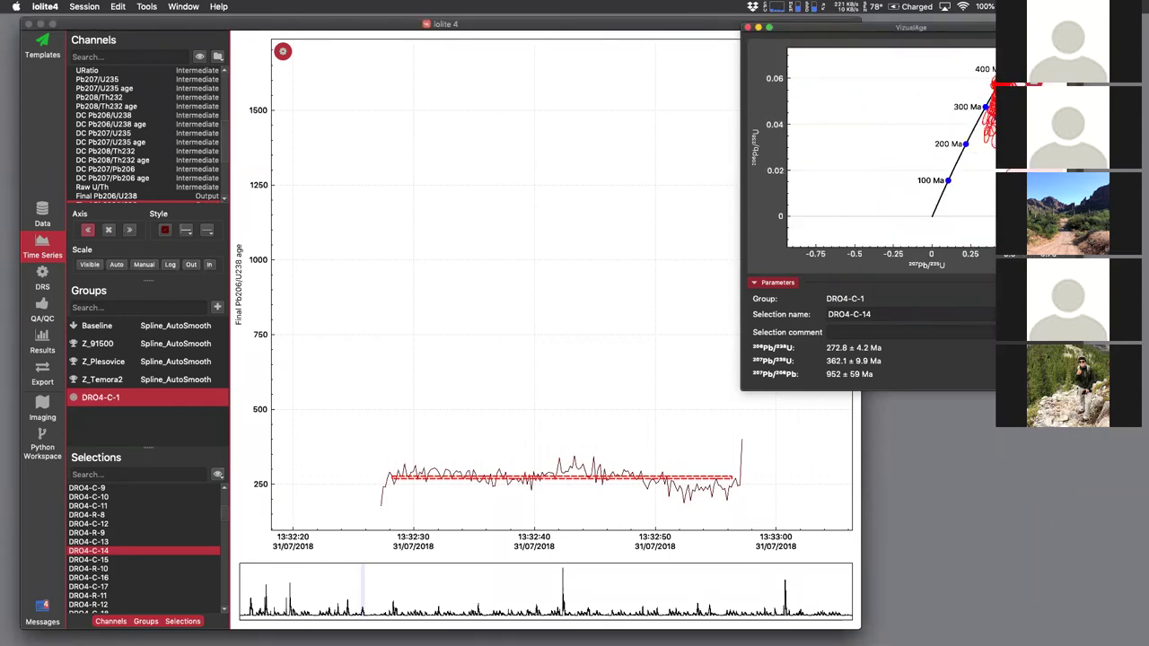
{"action": "scroll", "coordinate": [934, 133], "scroll_direction": "up", "scroll_amount": 5}
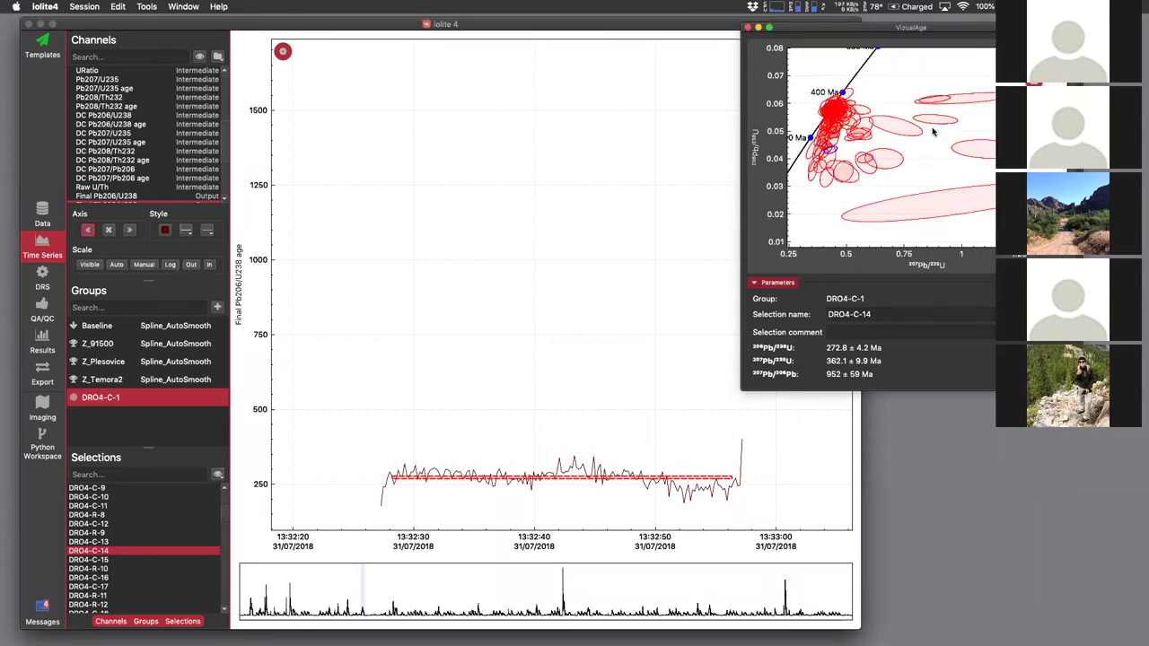
- Try propagated errors on the group's ellipses and restore the Internal 2SE errors
{"action": "right_click", "coordinate": [897, 81]}
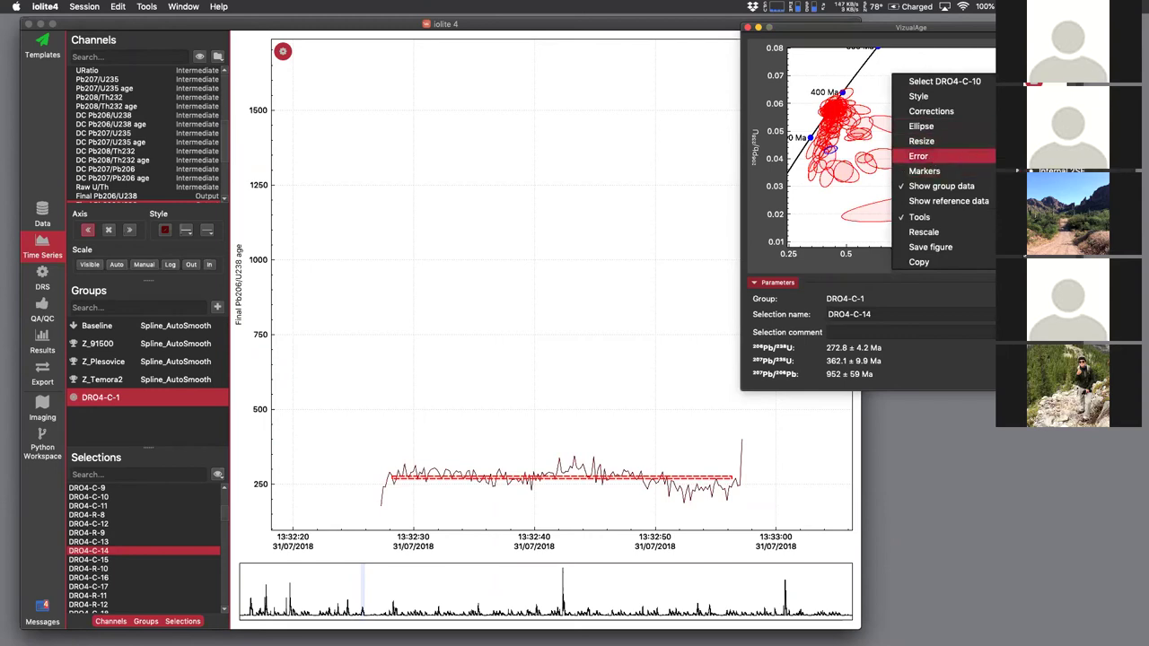
{"action": "left_click", "coordinate": [927, 156]}
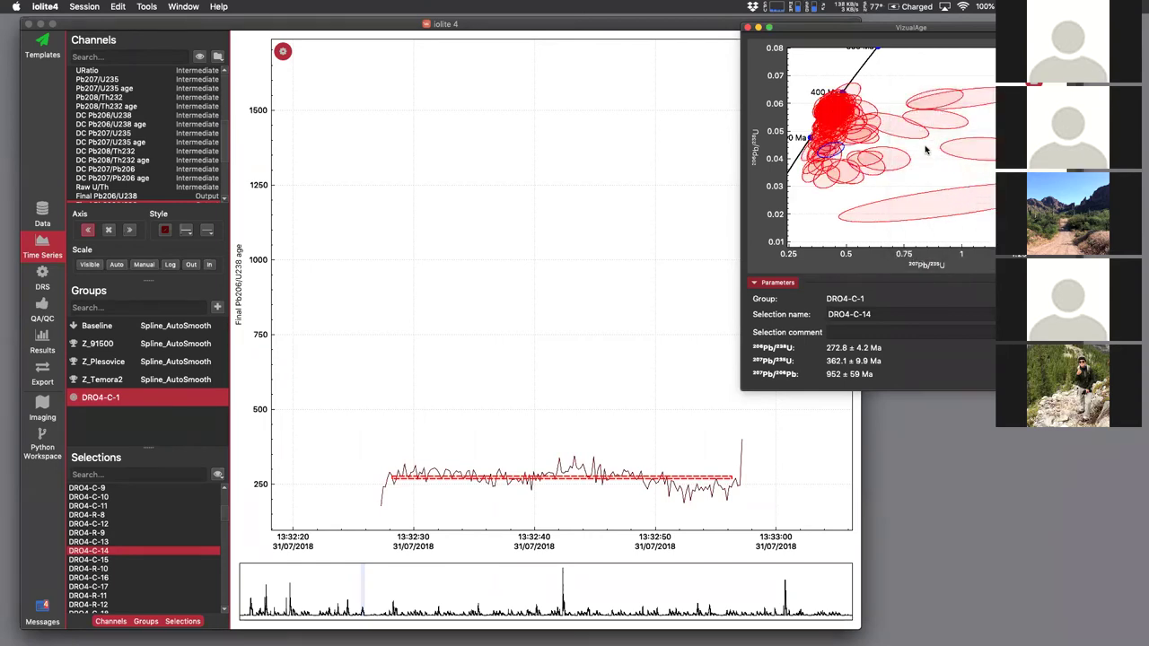
{"action": "right_click", "coordinate": [896, 72]}
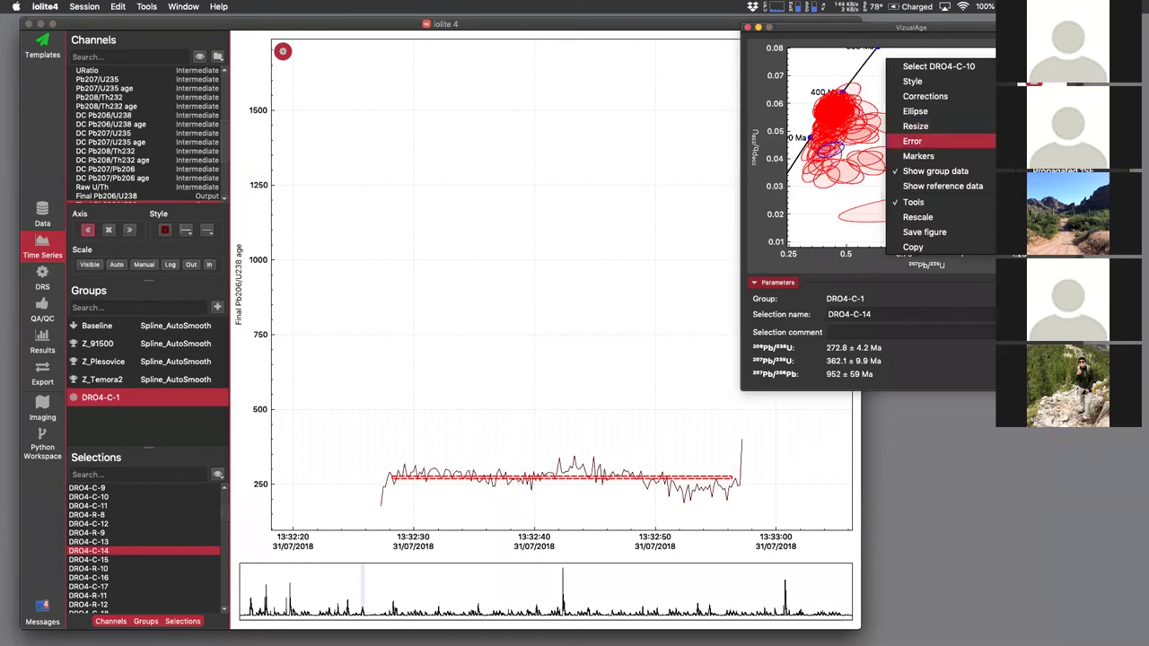
{"action": "left_click", "coordinate": [913, 141]}
{"action": "right_click", "coordinate": [893, 77]}
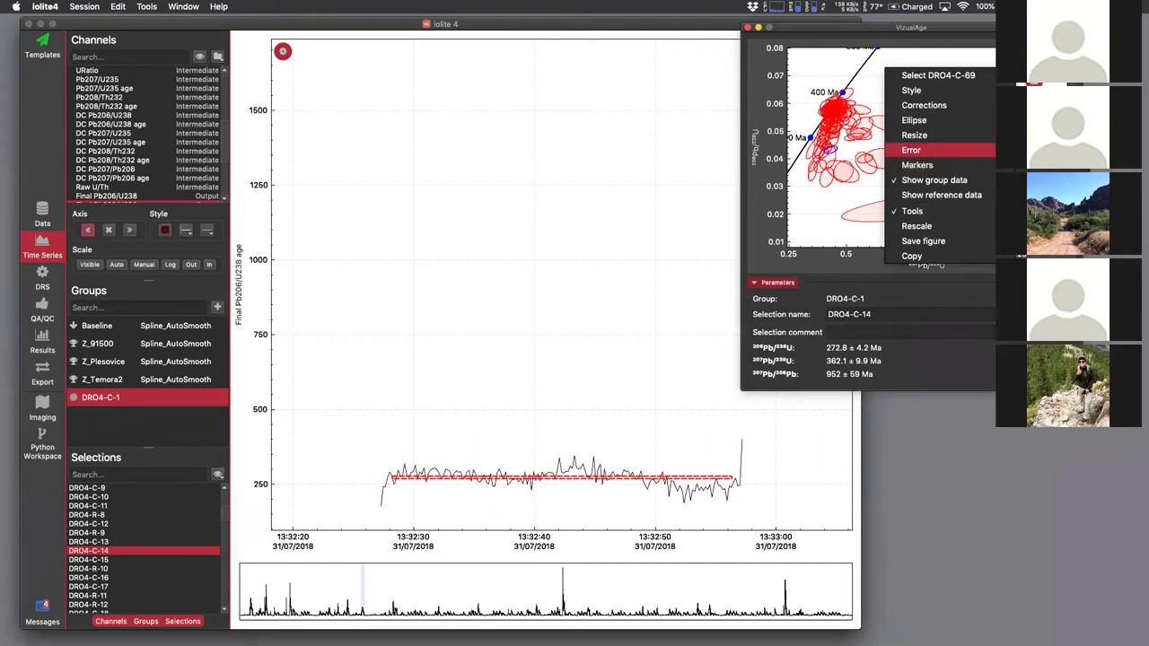
{"action": "left_click", "coordinate": [827, 213]}
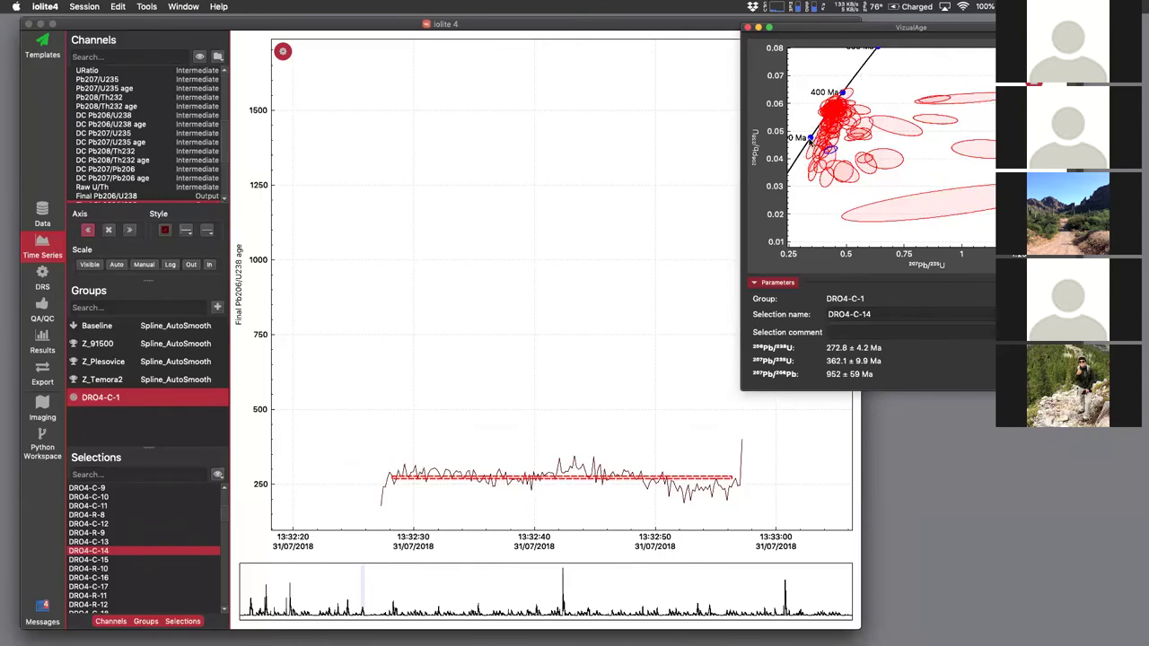
- Set the step size of the age markers on the concordia curve to 50 Ma
{"action": "right_click", "coordinate": [884, 68]}
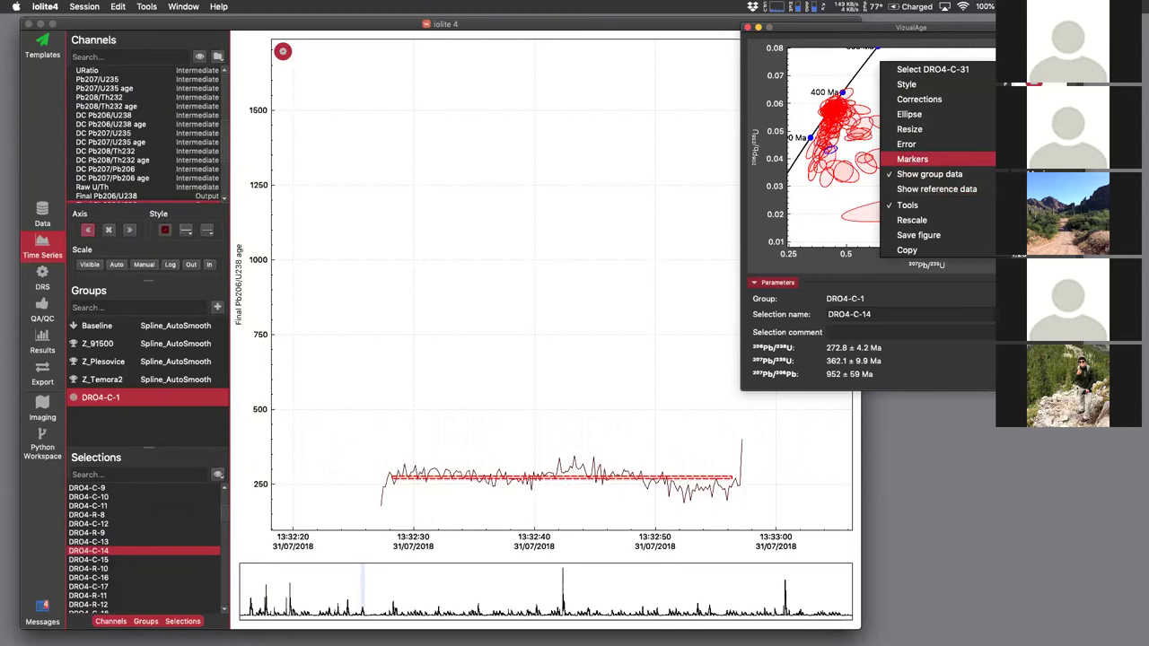
{"action": "left_click", "coordinate": [912, 158]}
{"action": "type", "text": "50"}
{"action": "left_click", "coordinate": [923, 212]}
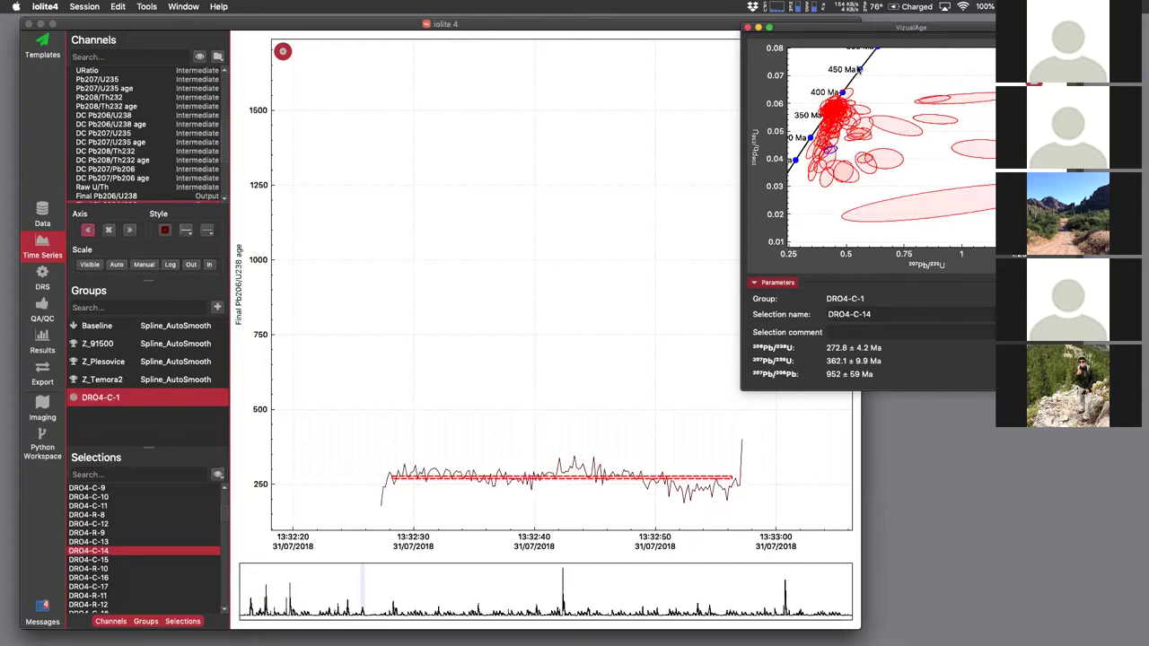
{"action": "right_click", "coordinate": [912, 91]}
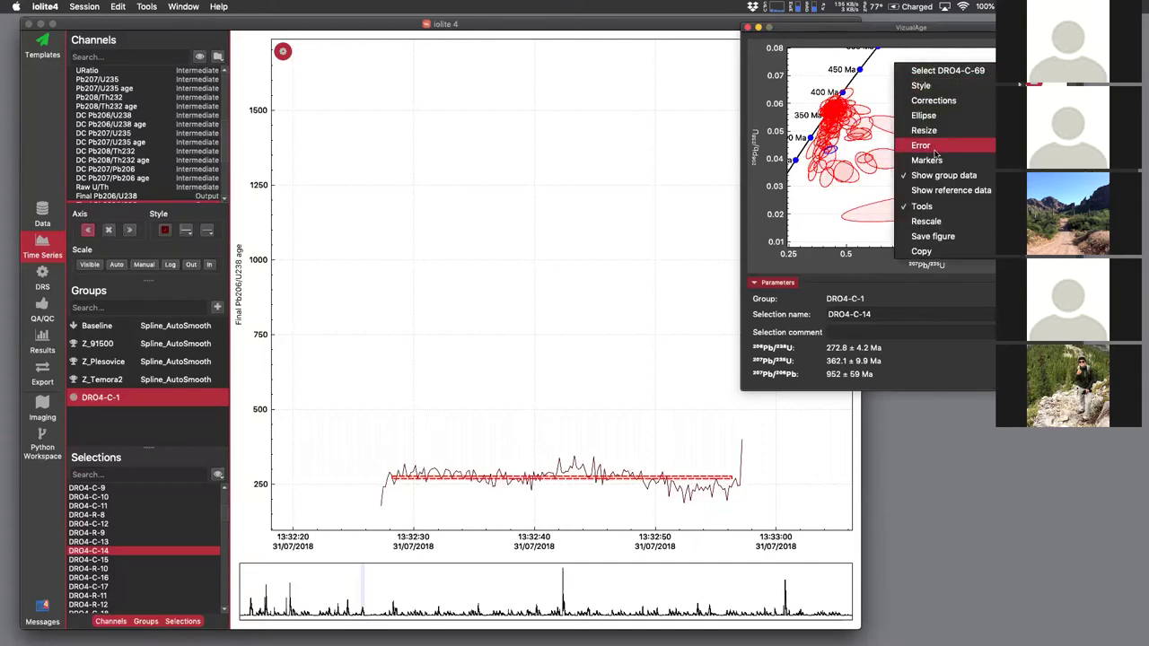
{"action": "left_click", "coordinate": [944, 175]}
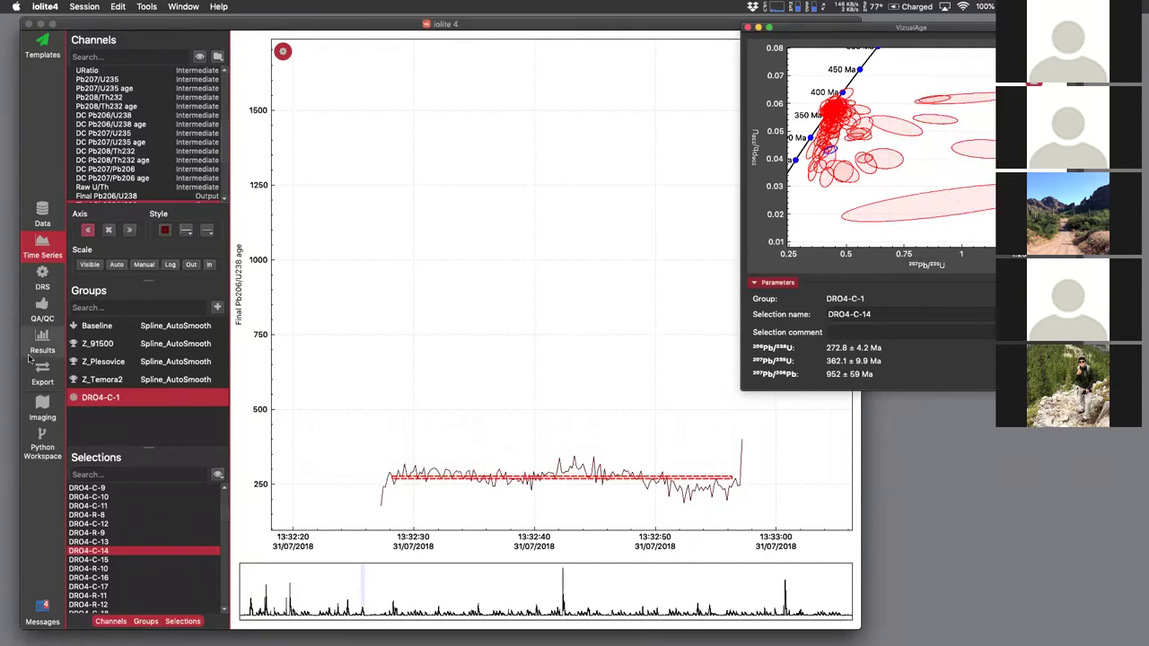
- Plot the Z_Plesovice group on the concordia diagram and show its reference data among the ellipses
{"action": "left_click", "coordinate": [128, 362]}
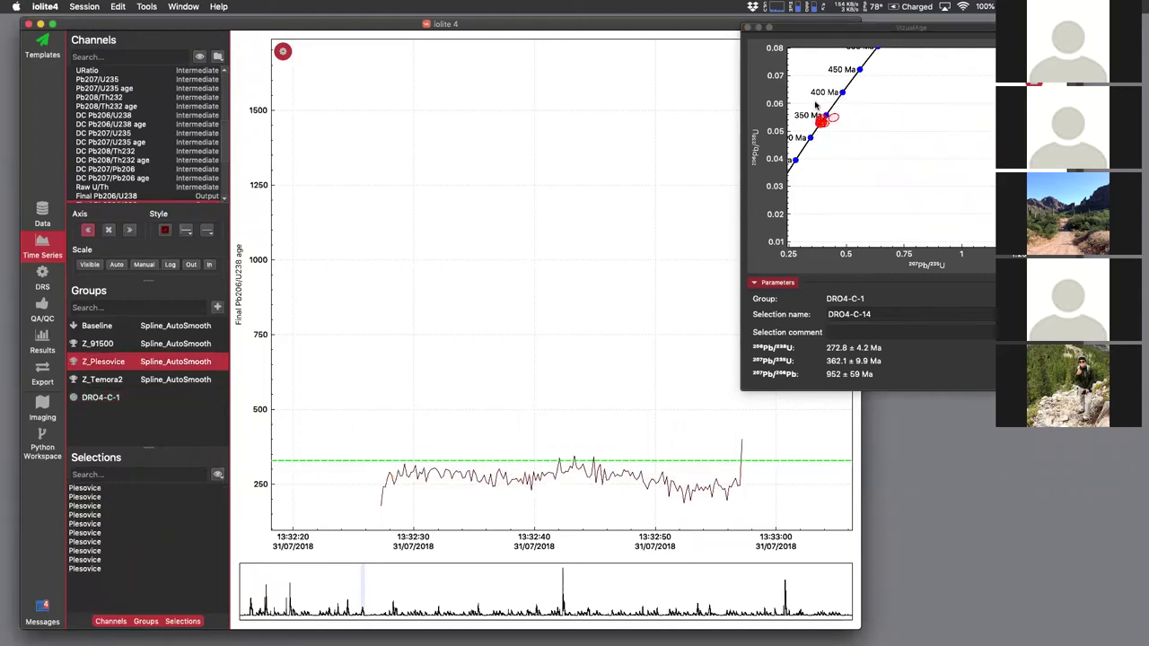
{"action": "right_click", "coordinate": [866, 89]}
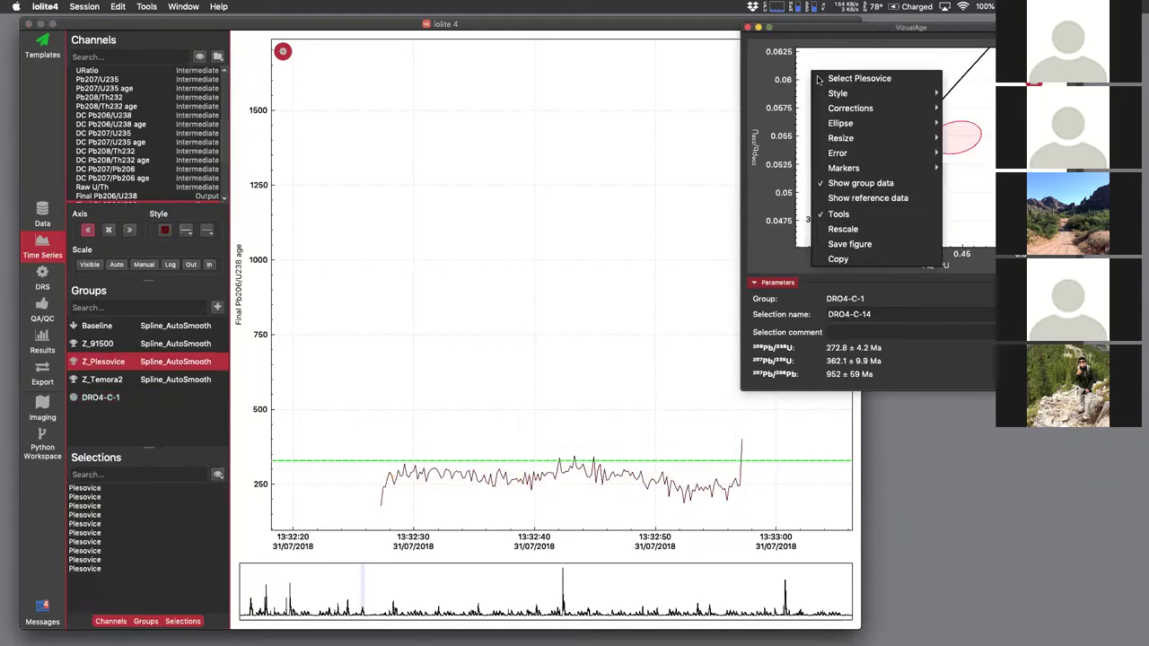
{"action": "left_click", "coordinate": [849, 199]}
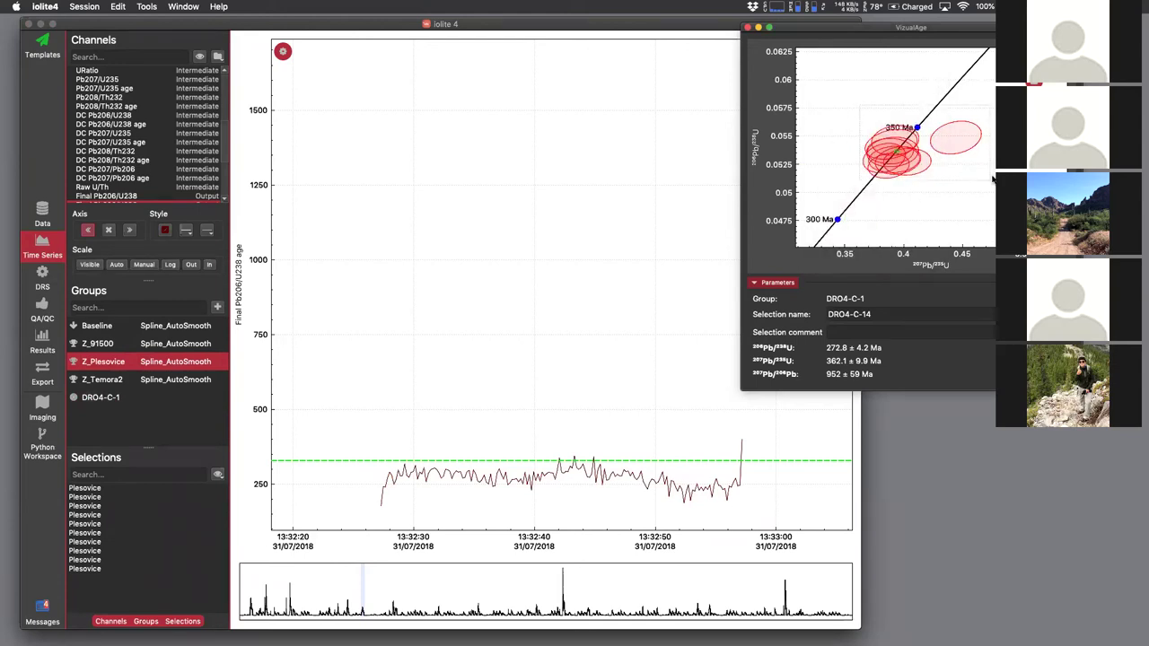
{"action": "scroll", "coordinate": [895, 183], "scroll_direction": "up", "scroll_amount": 2}
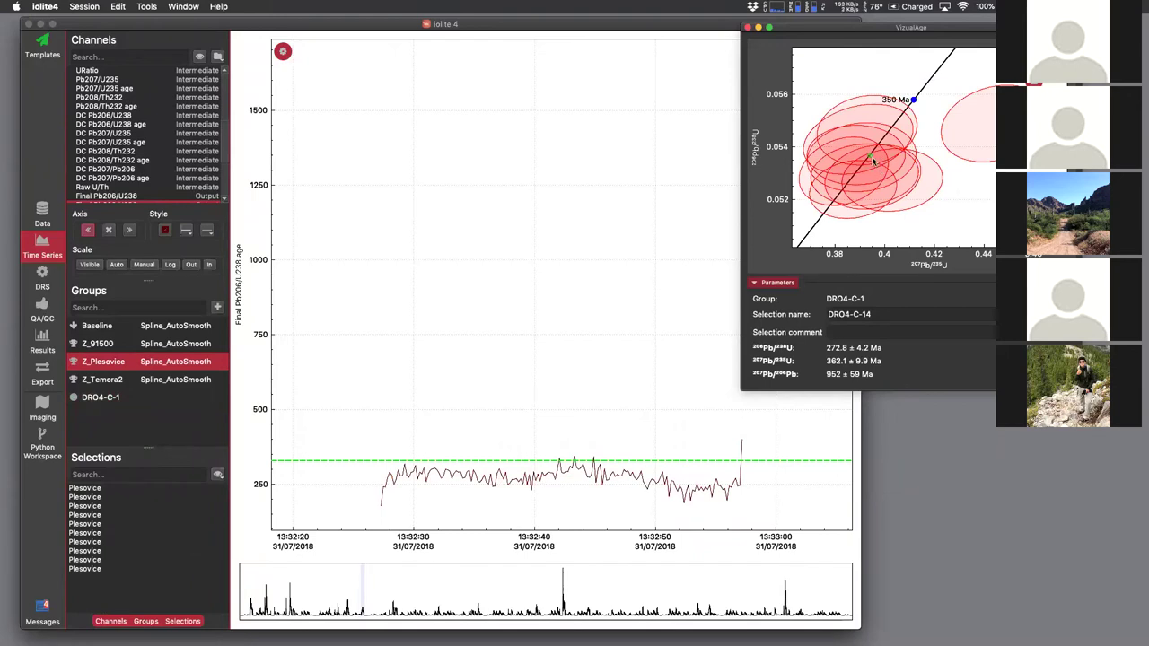
- Hide the reference data on the Z_Plesovice concordia plot
{"action": "right_click", "coordinate": [977, 172]}
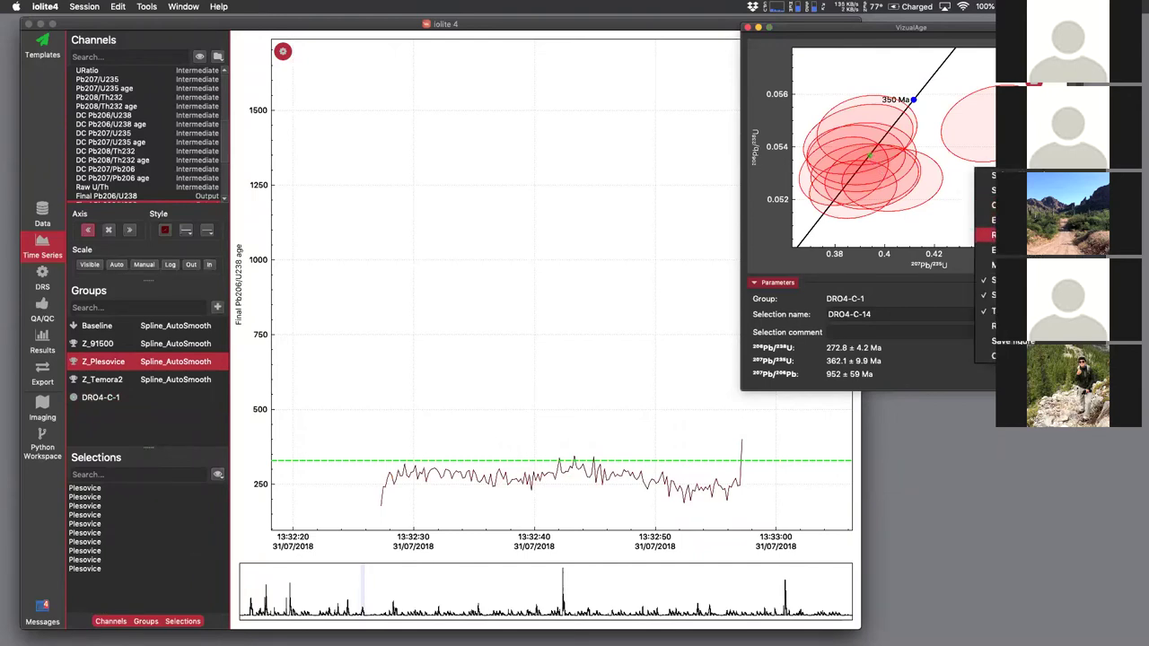
{"action": "mouse_move", "coordinate": [987, 265]}
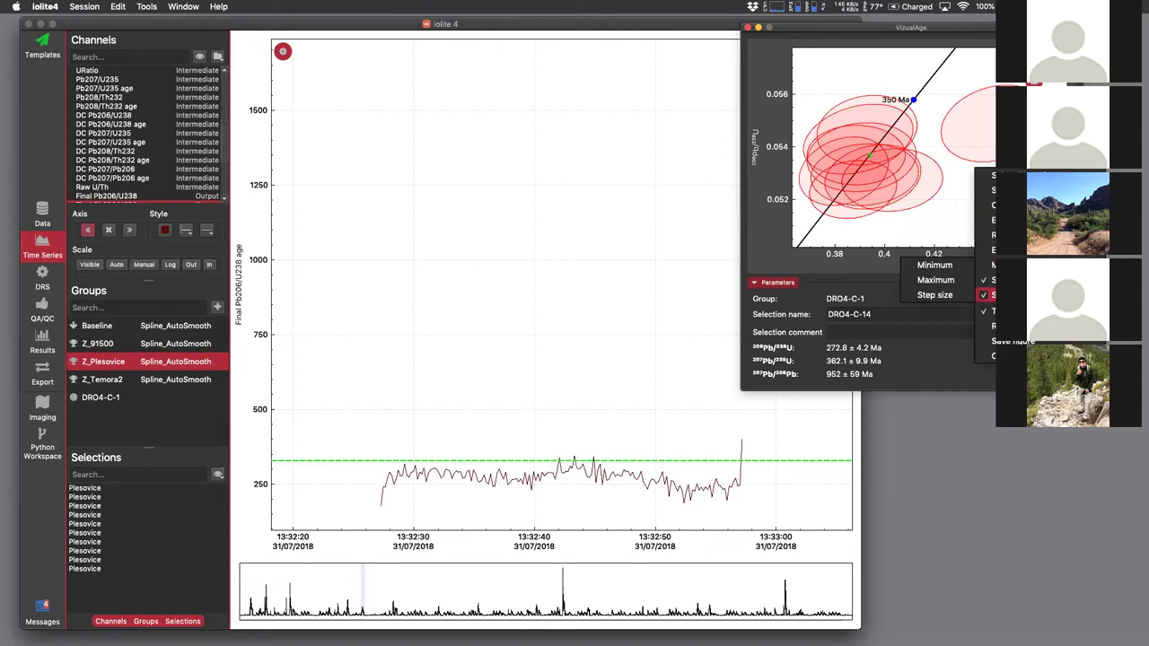
{"action": "left_click", "coordinate": [988, 296]}
{"action": "right_click", "coordinate": [985, 191]}
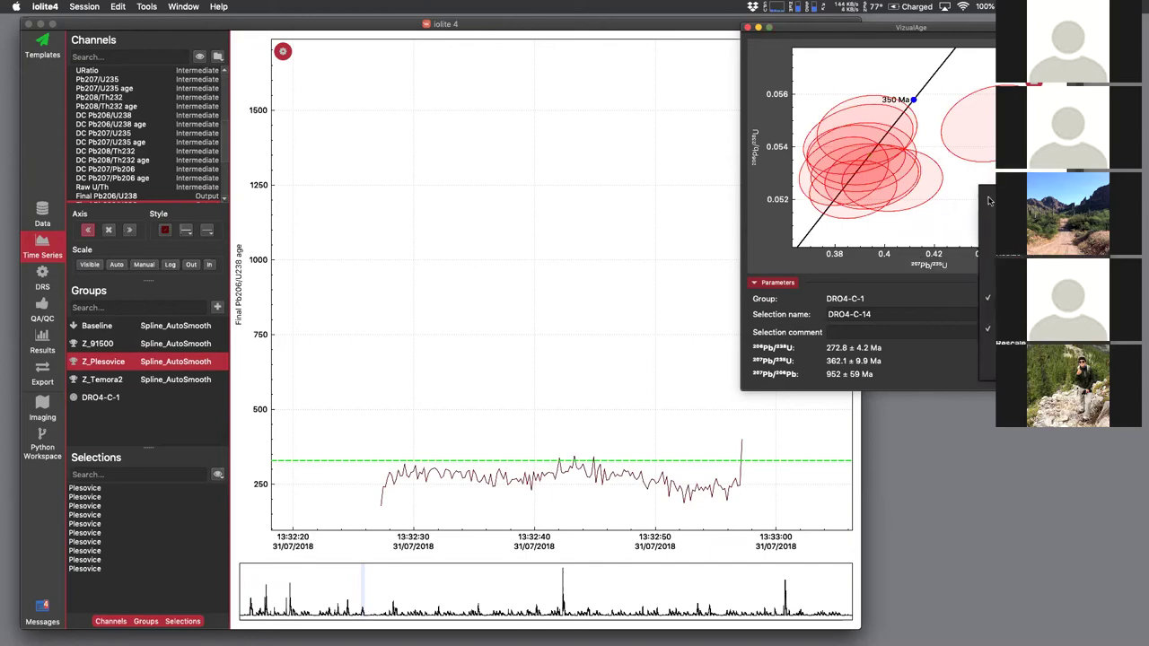
{"action": "right_click", "coordinate": [973, 170]}
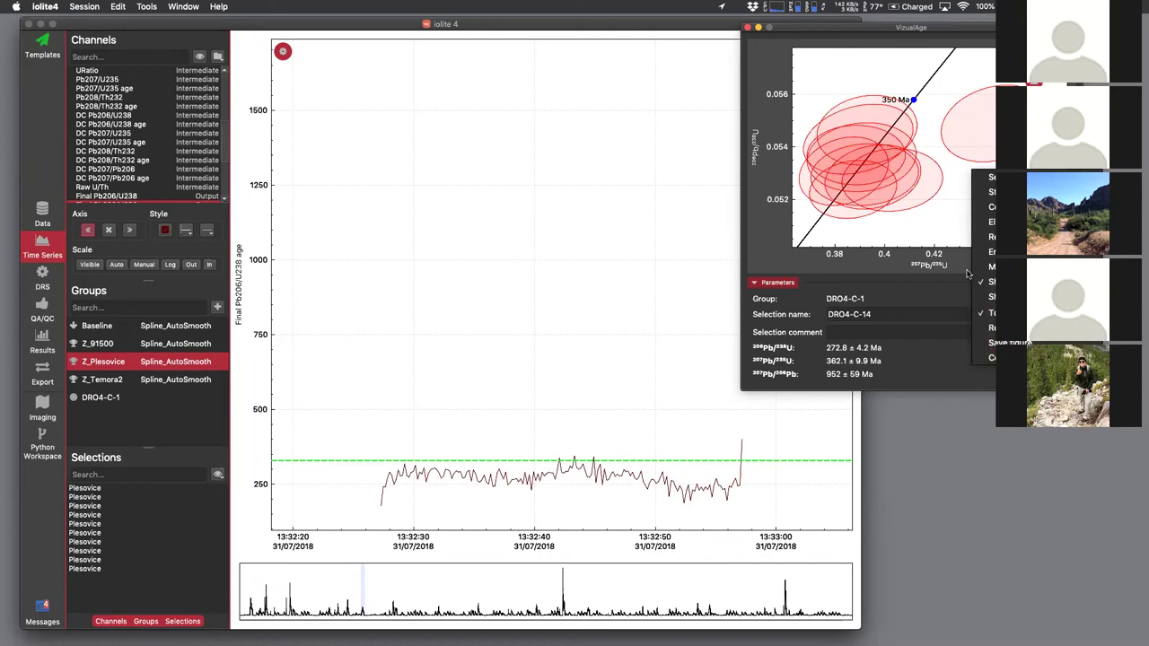
- Move the VizualAge window over the time series view and hide the concordia plot's tools
{"action": "left_click", "coordinate": [853, 31]}
{"action": "left_click_drag", "start_coordinate": [853, 32], "coordinate": [576, 148]}
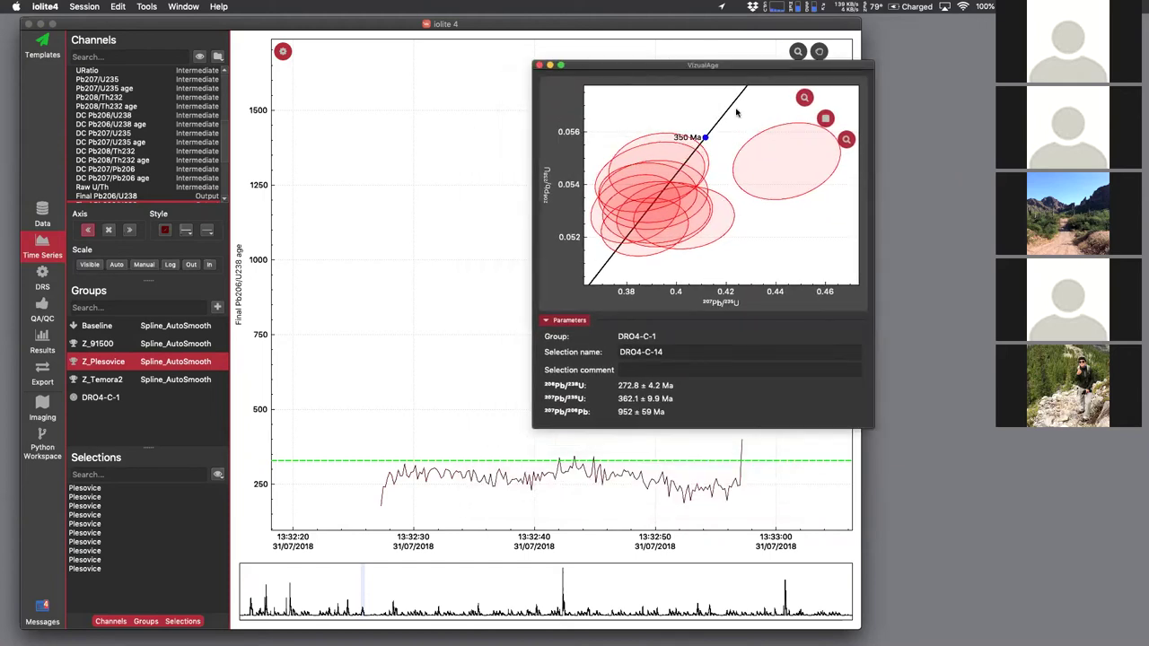
{"action": "right_click", "coordinate": [763, 229]}
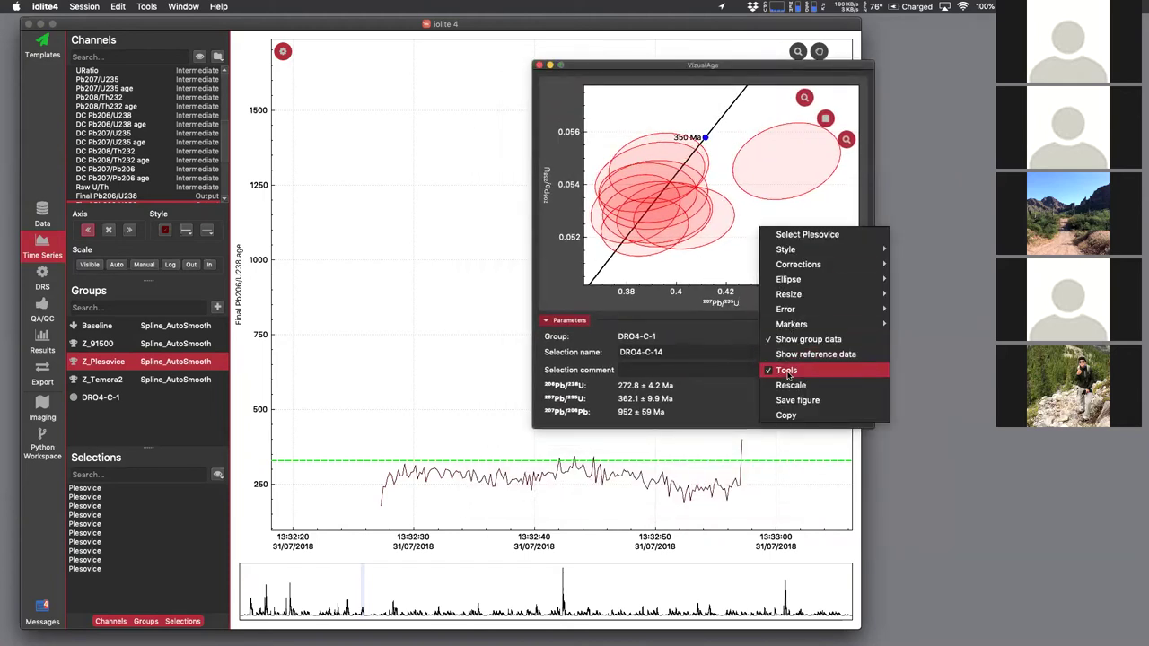
{"action": "left_click", "coordinate": [786, 371]}
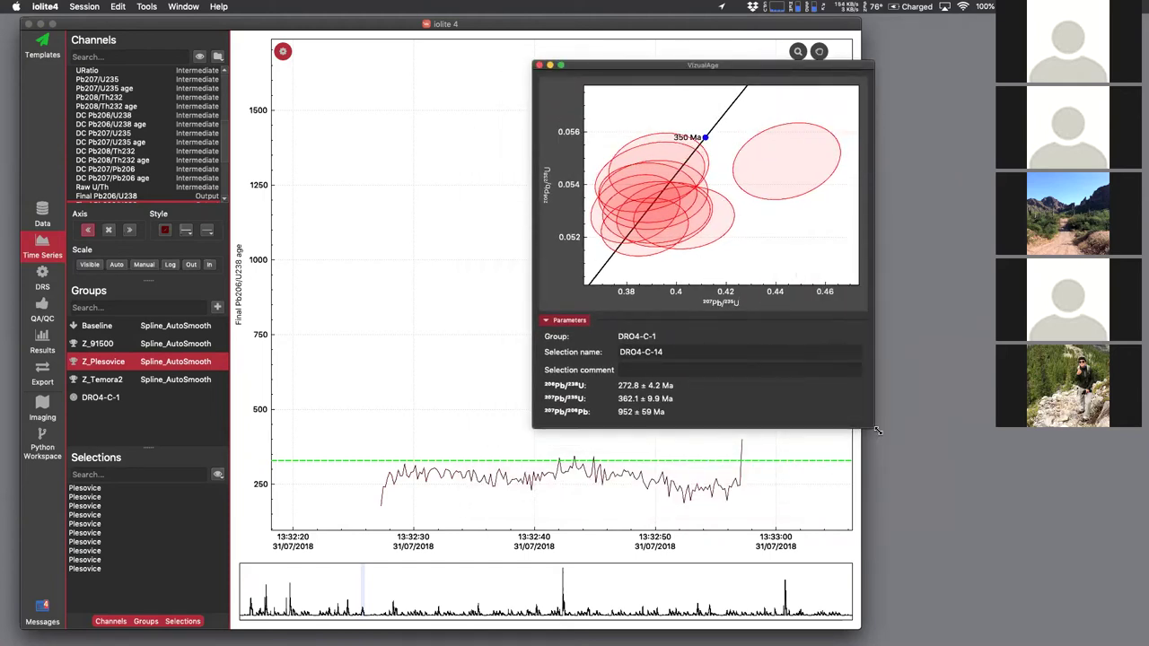
- Collapse the VizualAge parameters and shrink the window to a small concordia plot
{"action": "left_click_drag", "start_coordinate": [873, 429], "coordinate": [776, 339]}
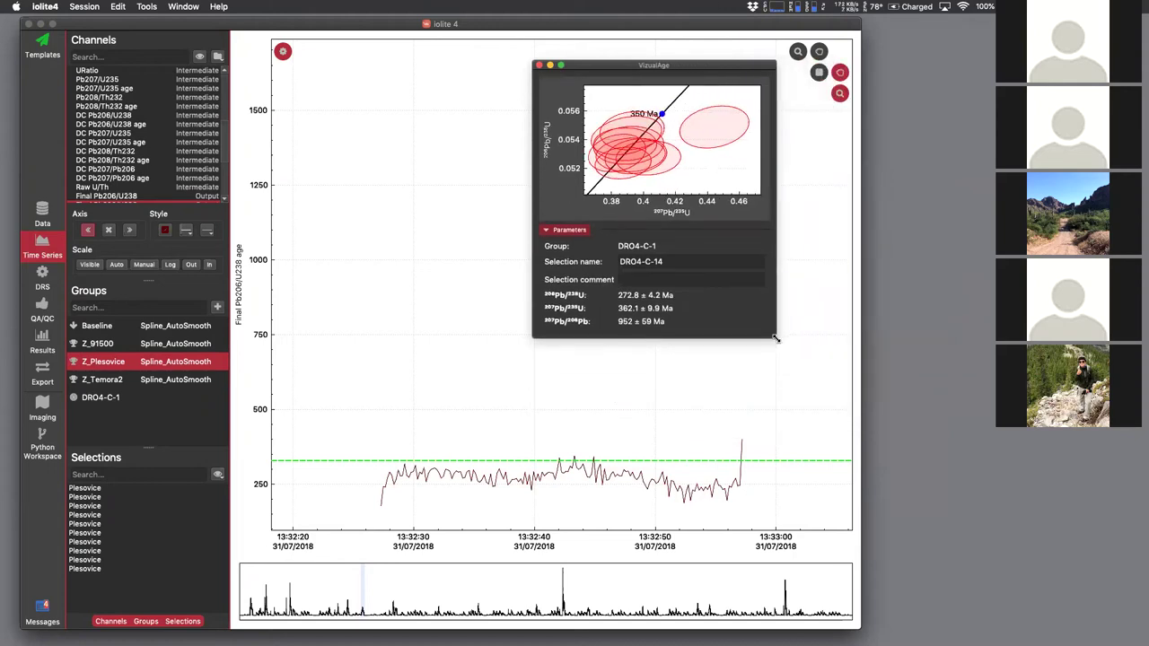
{"action": "left_click", "coordinate": [575, 231]}
{"action": "left_click_drag", "start_coordinate": [775, 335], "coordinate": [716, 207]}
- Toggle the plot tools on the small concordia plot, leaving them hidden
{"action": "right_click", "coordinate": [671, 145]}
{"action": "left_click", "coordinate": [723, 280]}
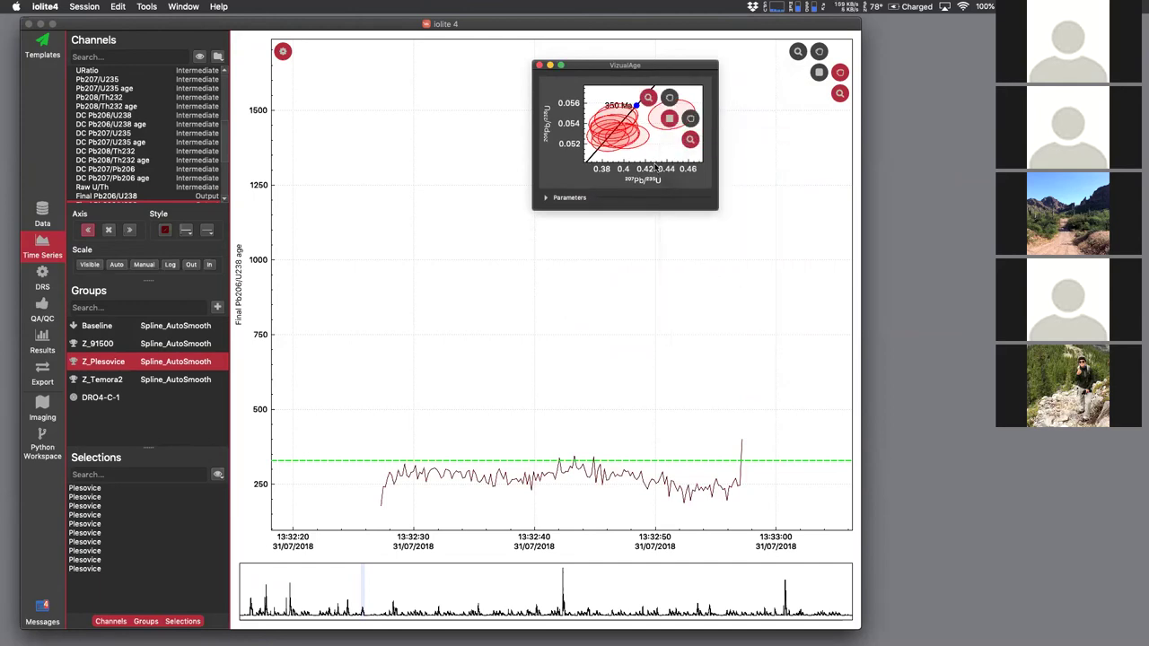
{"action": "right_click", "coordinate": [662, 146]}
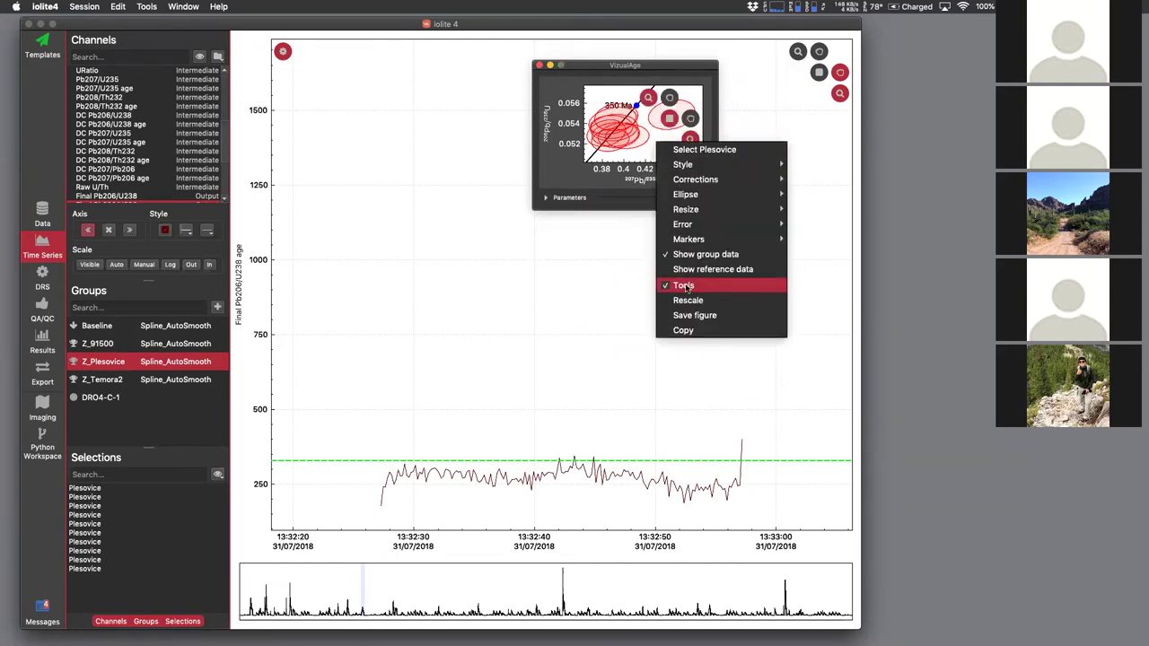
{"action": "left_click", "coordinate": [686, 287]}
{"action": "right_click", "coordinate": [674, 148]}
{"action": "left_click", "coordinate": [685, 285]}
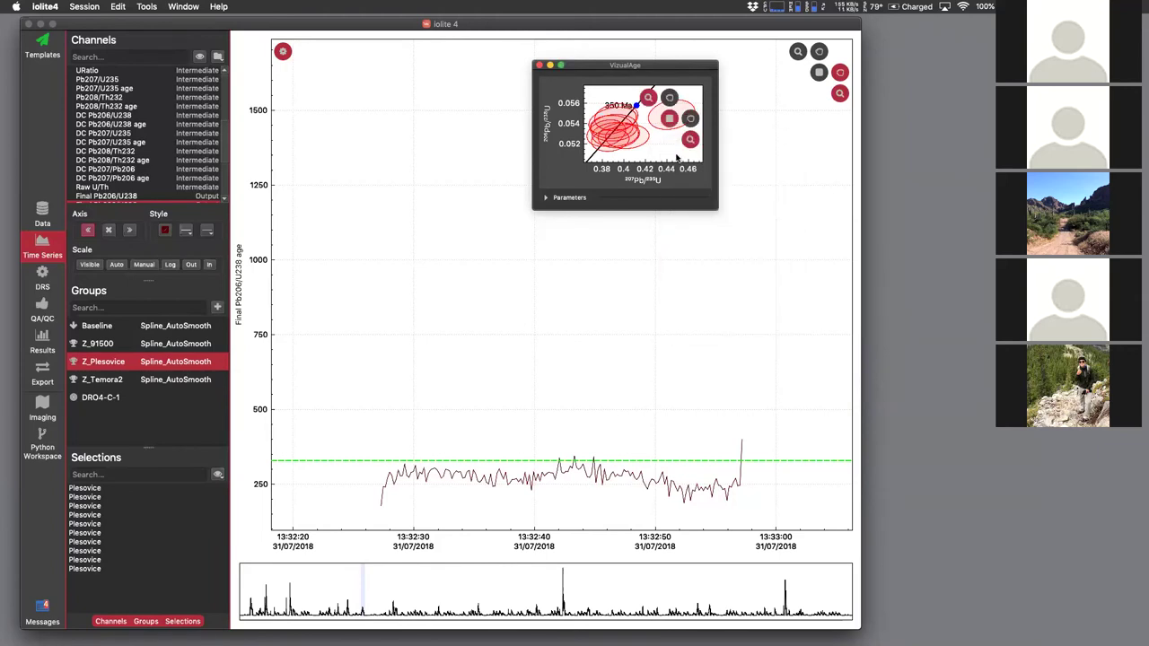
{"action": "right_click", "coordinate": [682, 160]}
{"action": "left_click", "coordinate": [689, 289]}
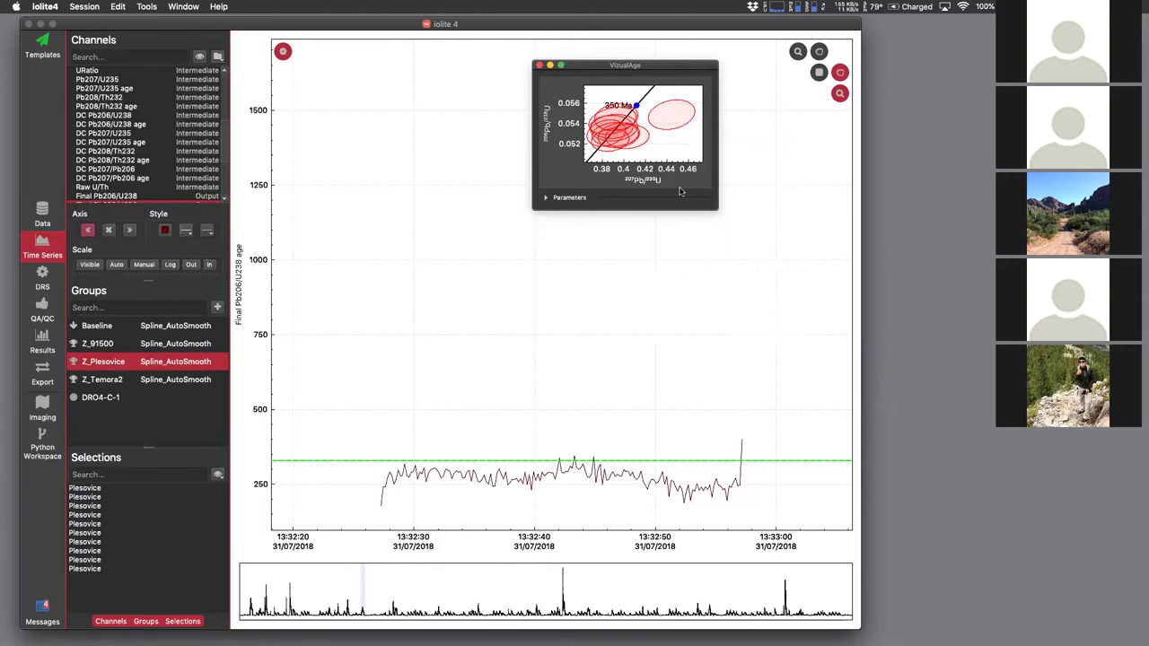
- Rescale the concordia plot, enlarge its window, and frame the Plesovice ellipses near the 350 Ma marker
{"action": "right_click", "coordinate": [671, 144]}
{"action": "left_click", "coordinate": [707, 297]}
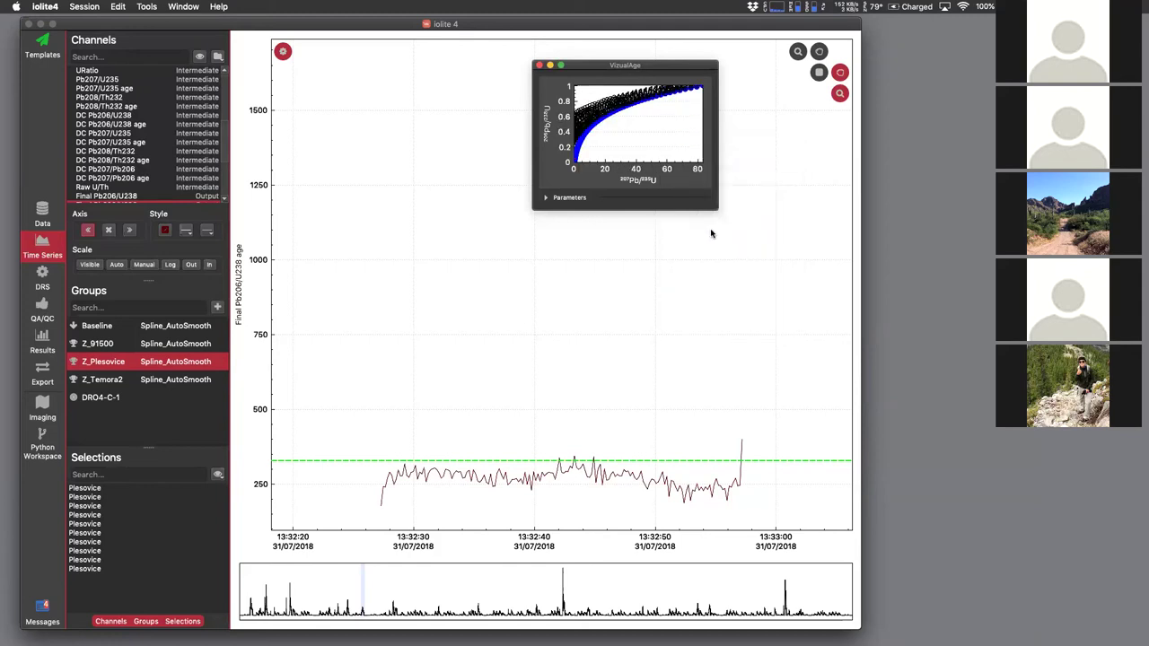
{"action": "left_click_drag", "start_coordinate": [717, 209], "coordinate": [962, 423]}
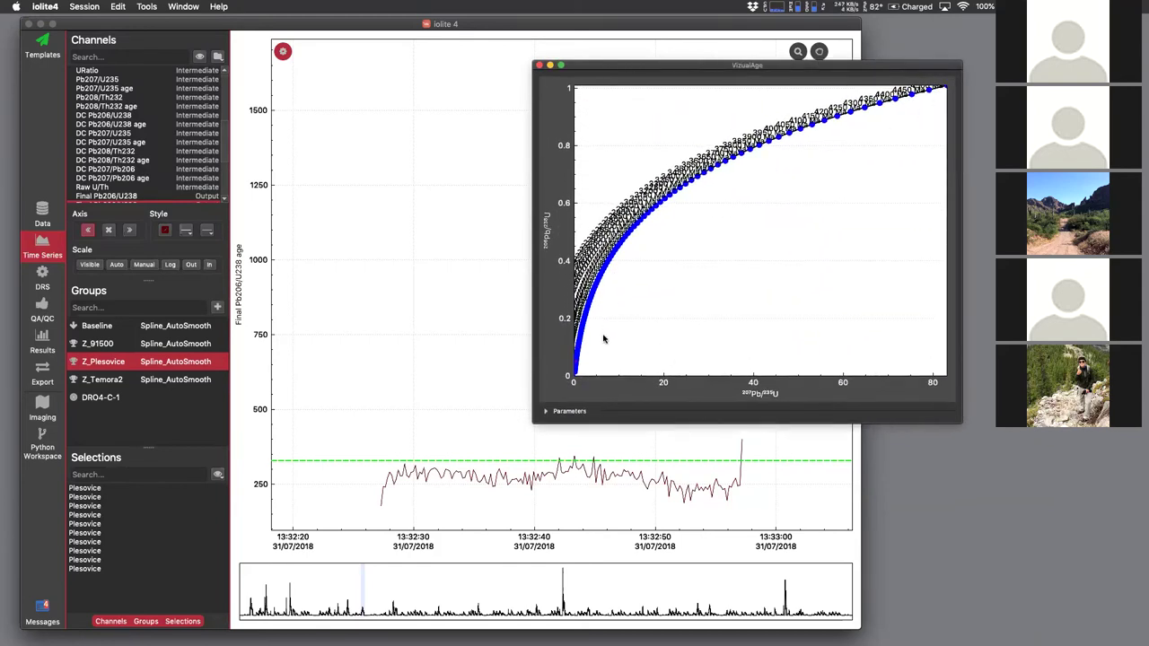
{"action": "left_click_drag", "start_coordinate": [596, 352], "coordinate": [573, 376]}
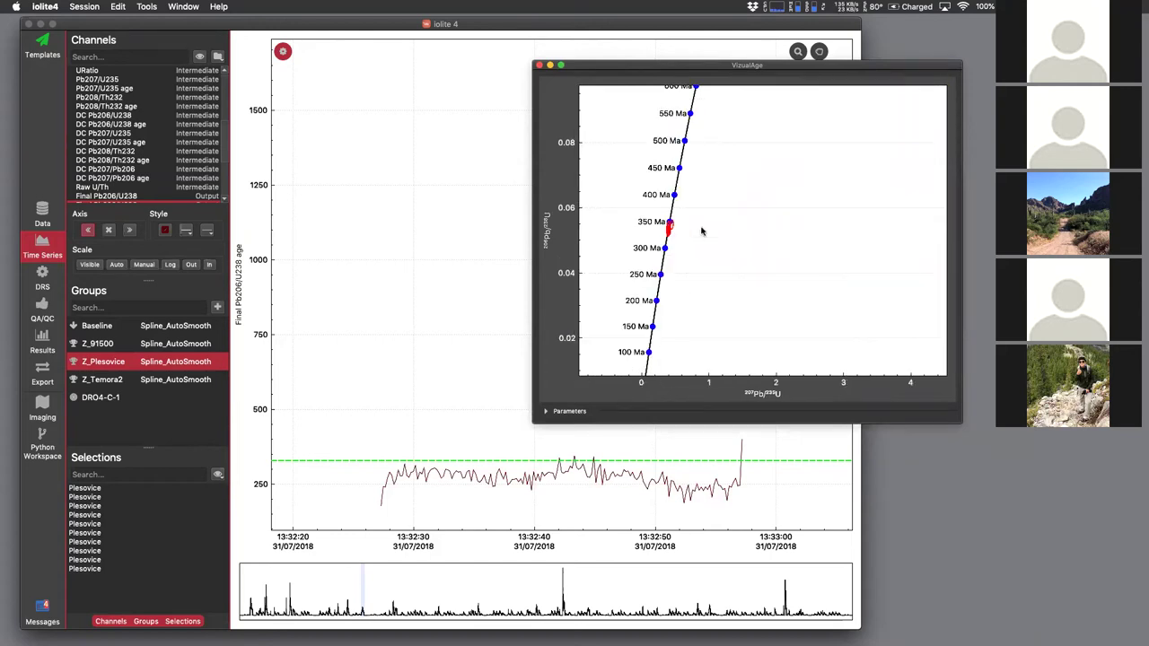
{"action": "scroll", "coordinate": [658, 257], "scroll_direction": "up", "scroll_amount": 5}
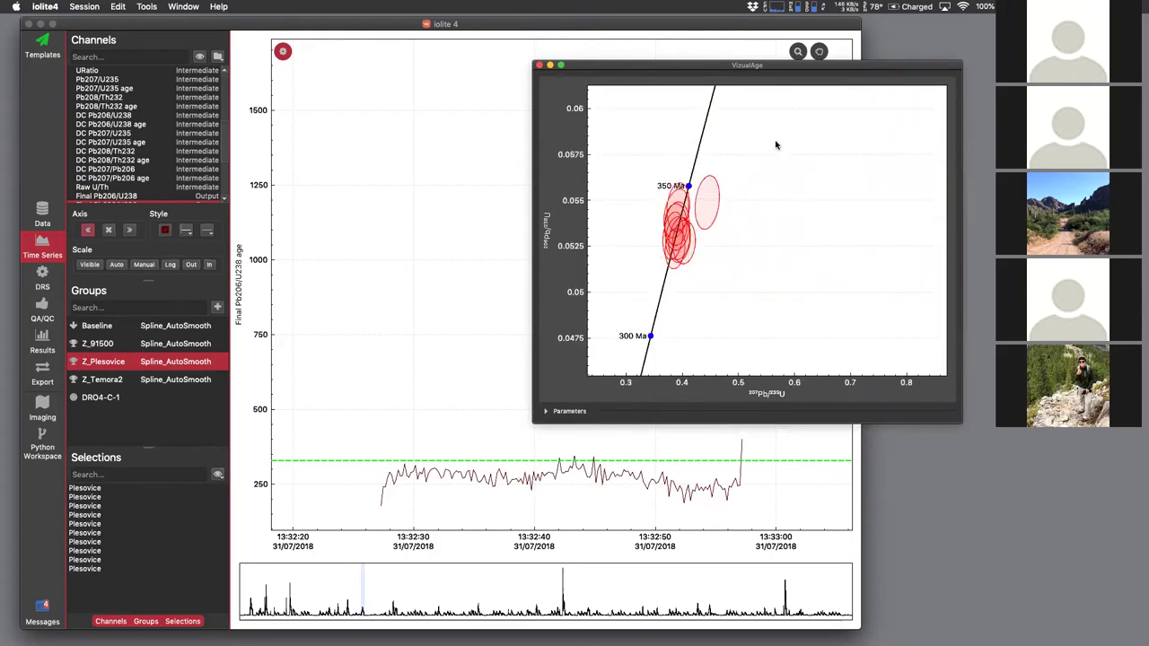
{"action": "left_click_drag", "start_coordinate": [660, 274], "coordinate": [640, 286]}
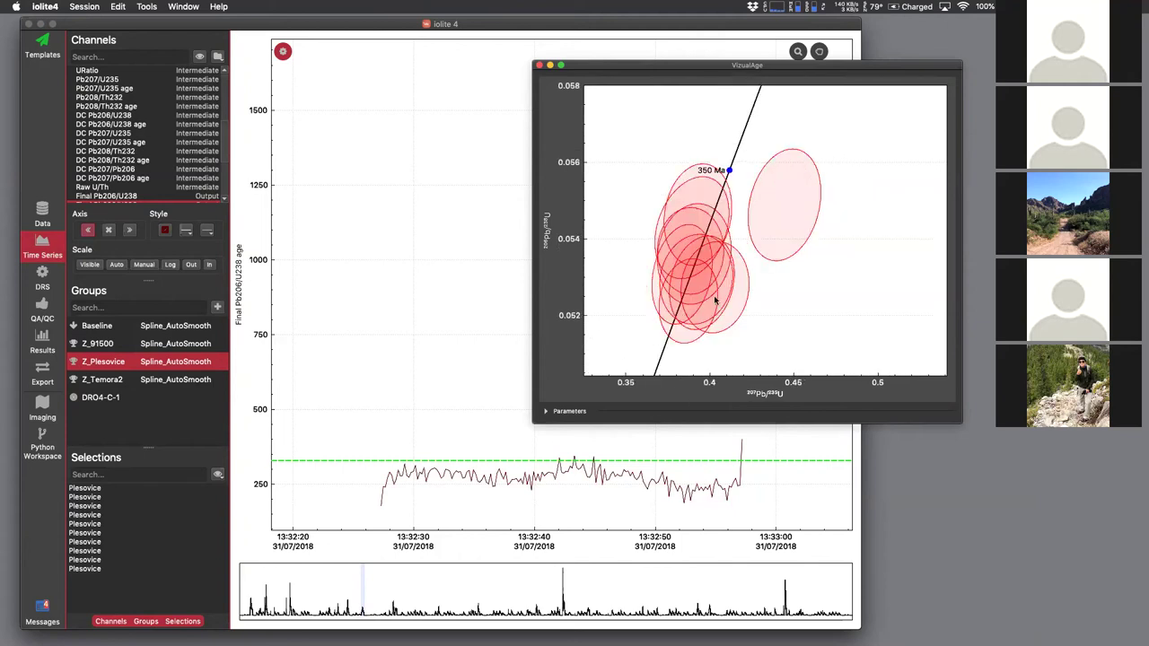
- Save the Plesovice concordia figure to the Desktop as Pleso
{"action": "right_click", "coordinate": [831, 298]}
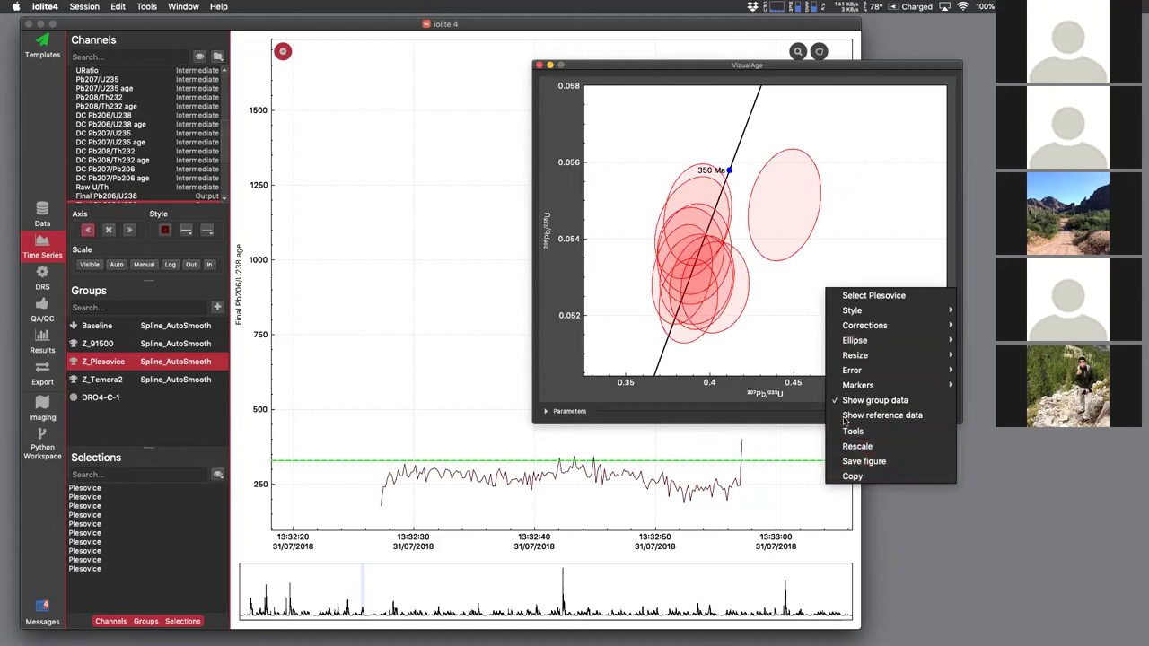
{"action": "left_click", "coordinate": [865, 461]}
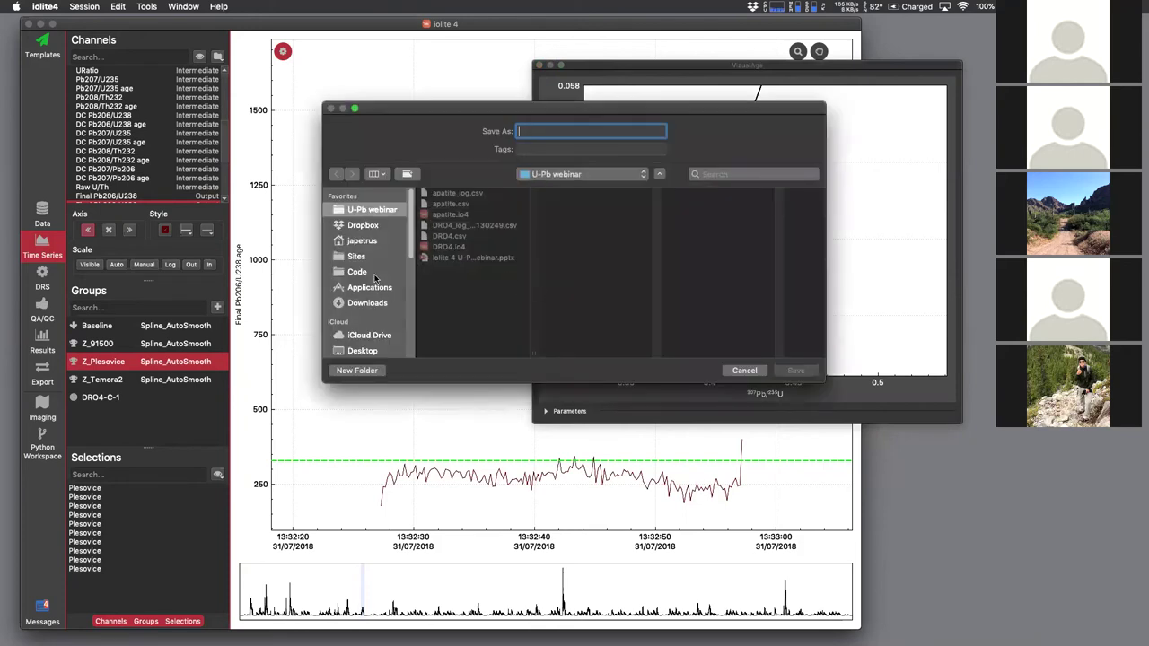
{"action": "left_click", "coordinate": [363, 352]}
{"action": "type", "text": "Pleso"}
{"action": "key", "text": "Return"}
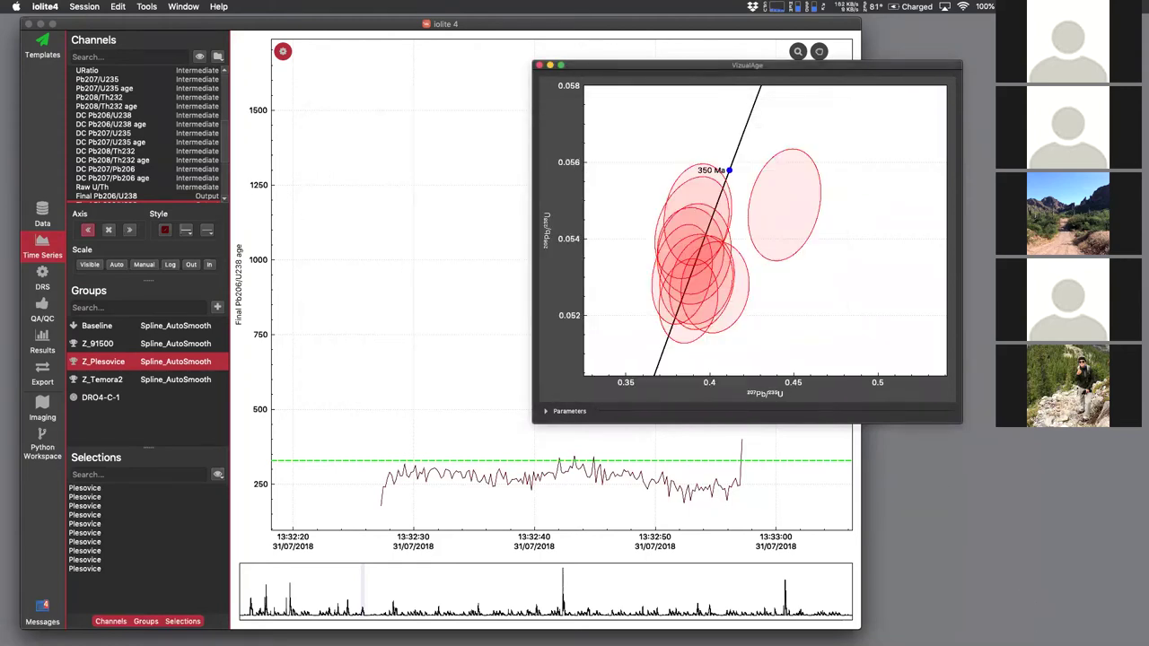
- Switch to Preview to check the exported Pleso.pdf, close it, and return to iolite
{"action": "key", "text": "super+Tab"}
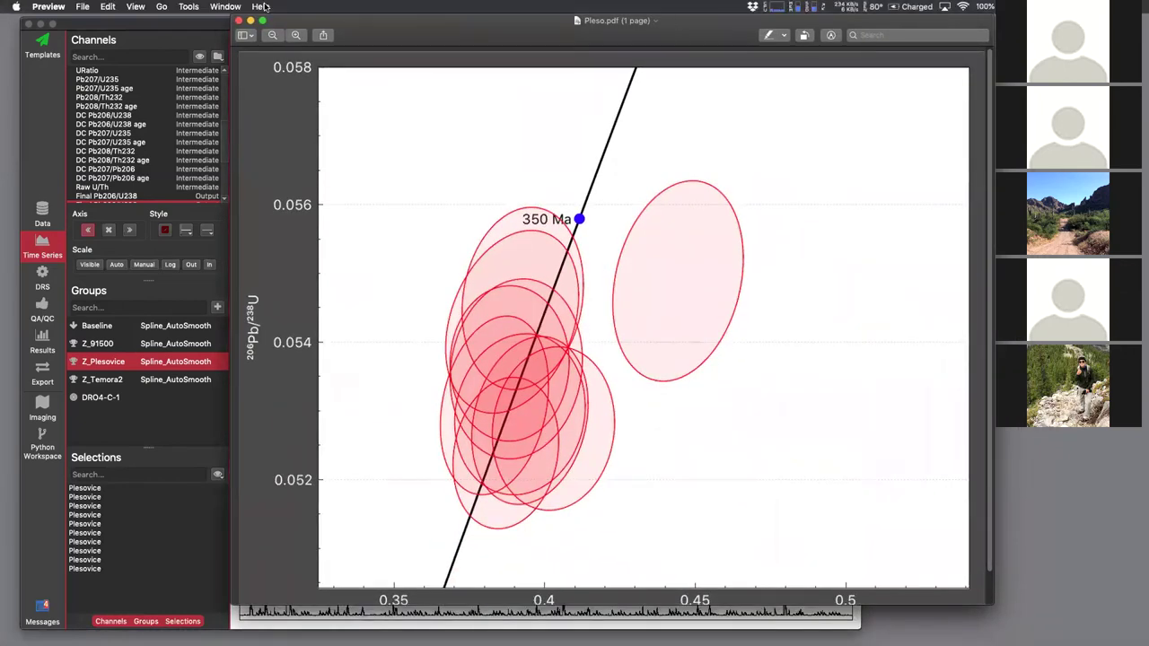
{"action": "left_click", "coordinate": [239, 20]}
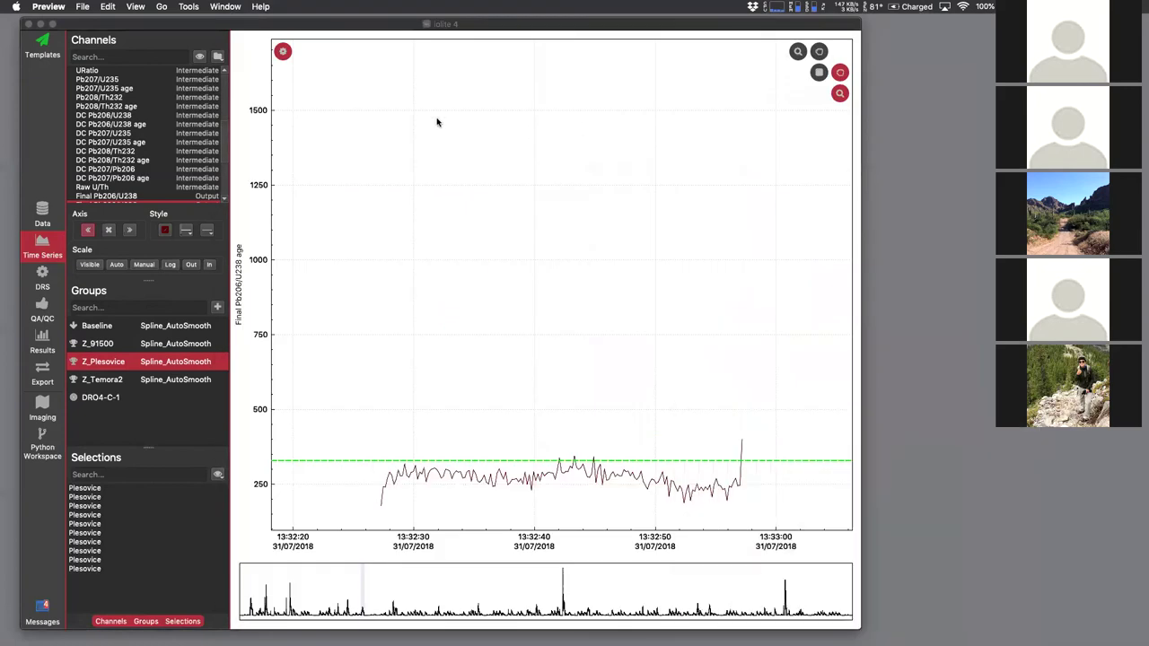
{"action": "left_click", "coordinate": [399, 27]}
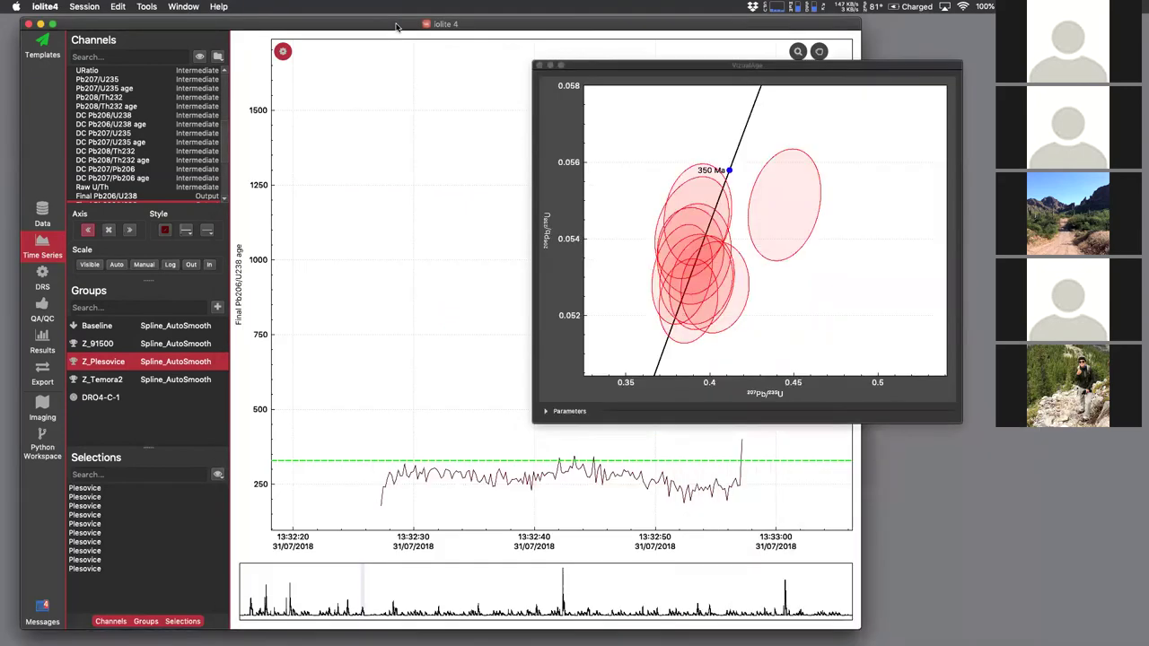
- Copy the Plesovice concordia figure and paste it into the session notes under the heading "# Plesovice"
{"action": "right_click", "coordinate": [878, 271]}
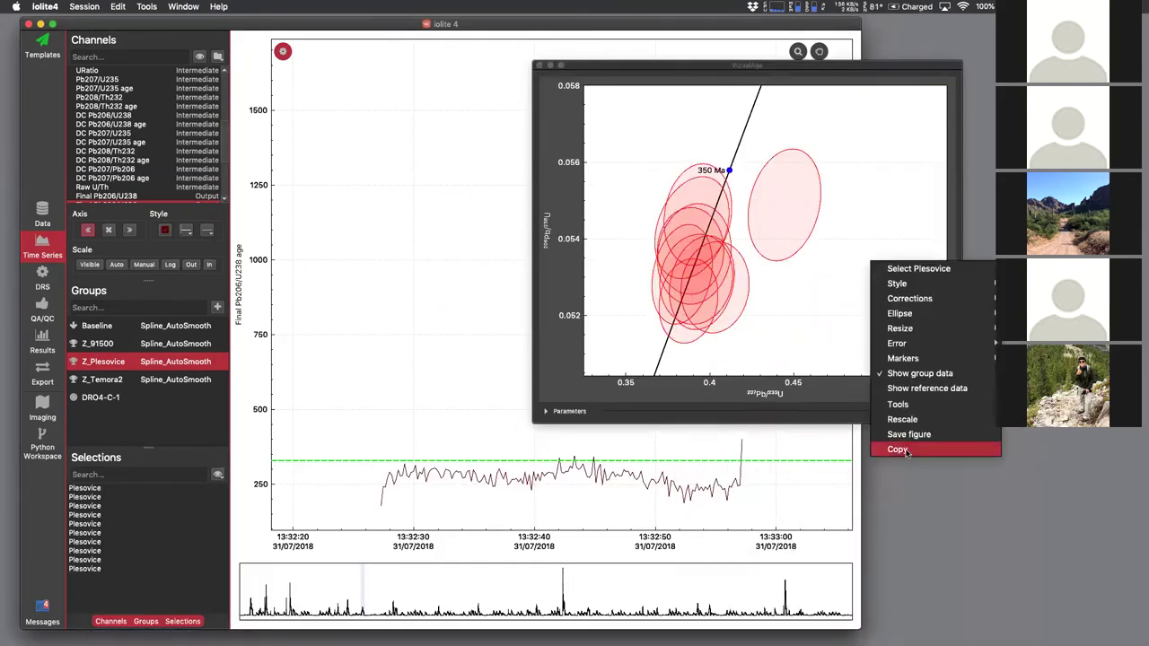
{"action": "left_click", "coordinate": [902, 449]}
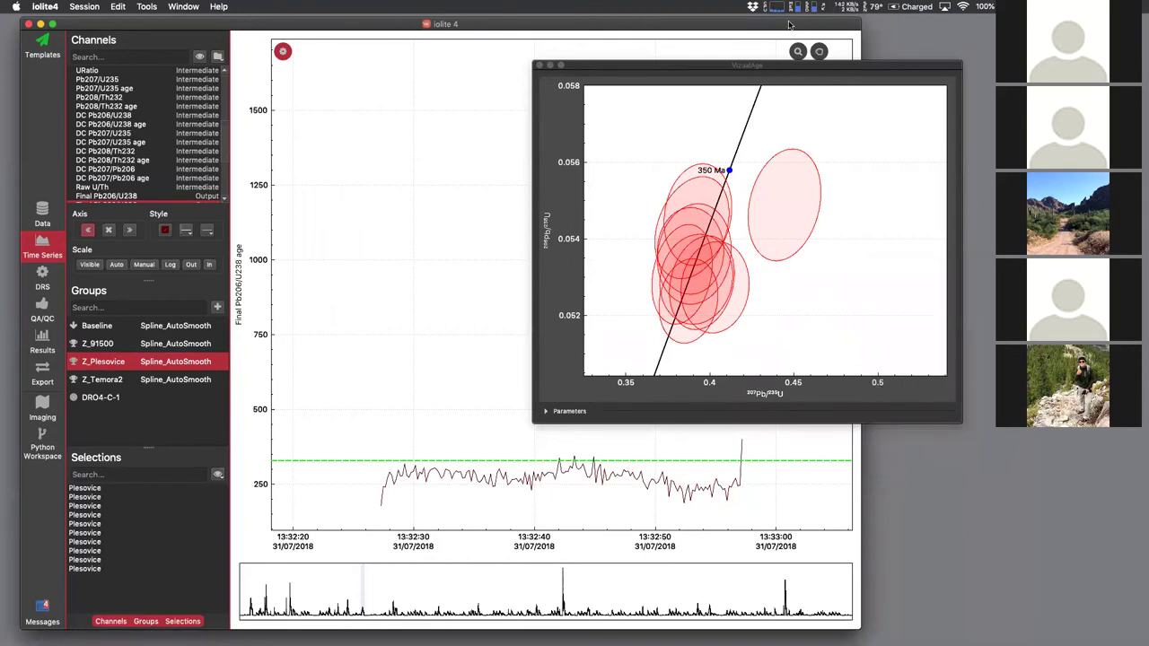
{"action": "key", "text": "super+n"}
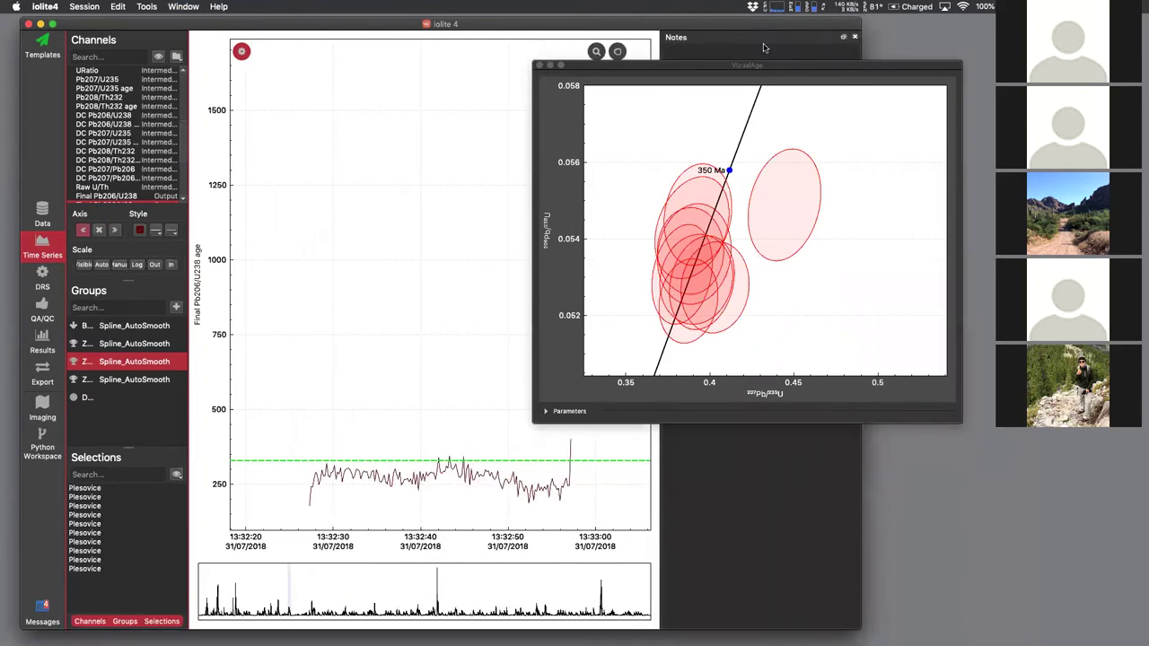
{"action": "left_click_drag", "start_coordinate": [760, 68], "coordinate": [359, 94]}
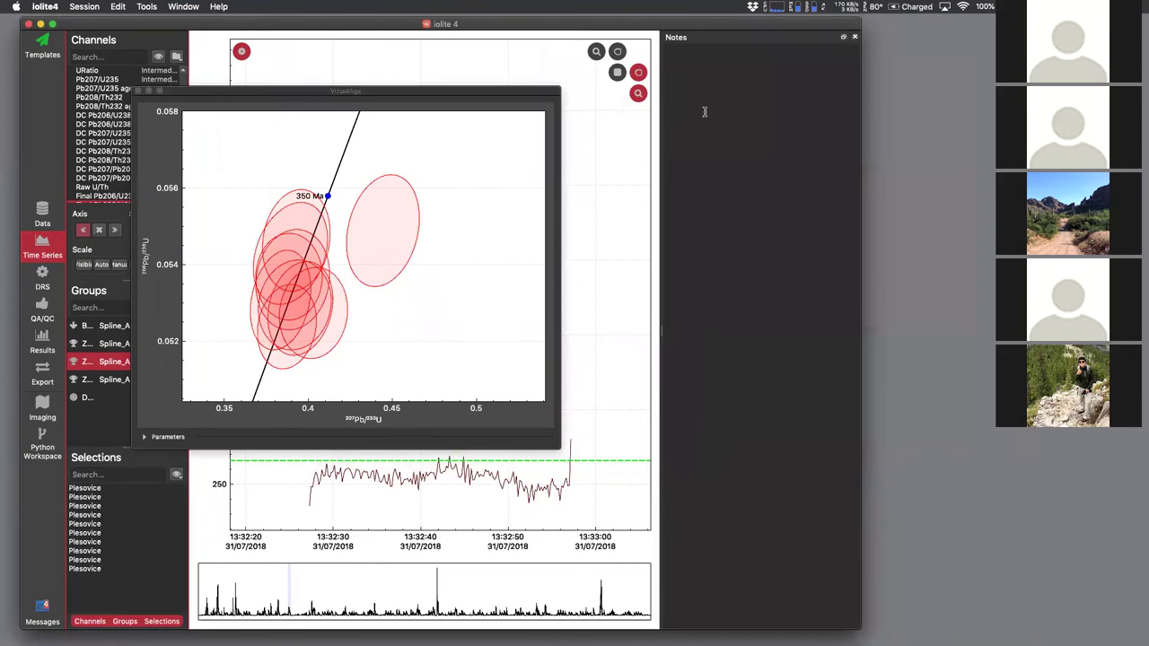
{"action": "type", "text": "# Plesovi"}
{"action": "right_click", "coordinate": [737, 105]}
{"action": "left_click", "coordinate": [769, 205]}
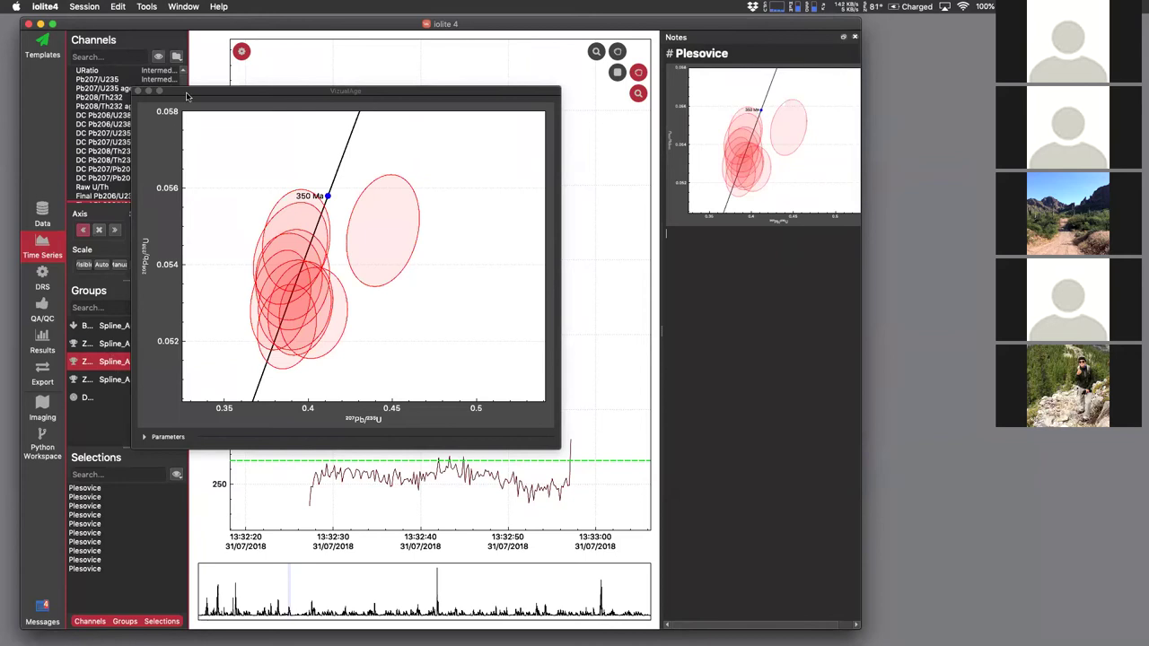
- Plot the Z_Temora2 group on the concordia and add that figure to the notes under the heading "# Temora"
{"action": "left_click_drag", "start_coordinate": [190, 91], "coordinate": [239, 89]}
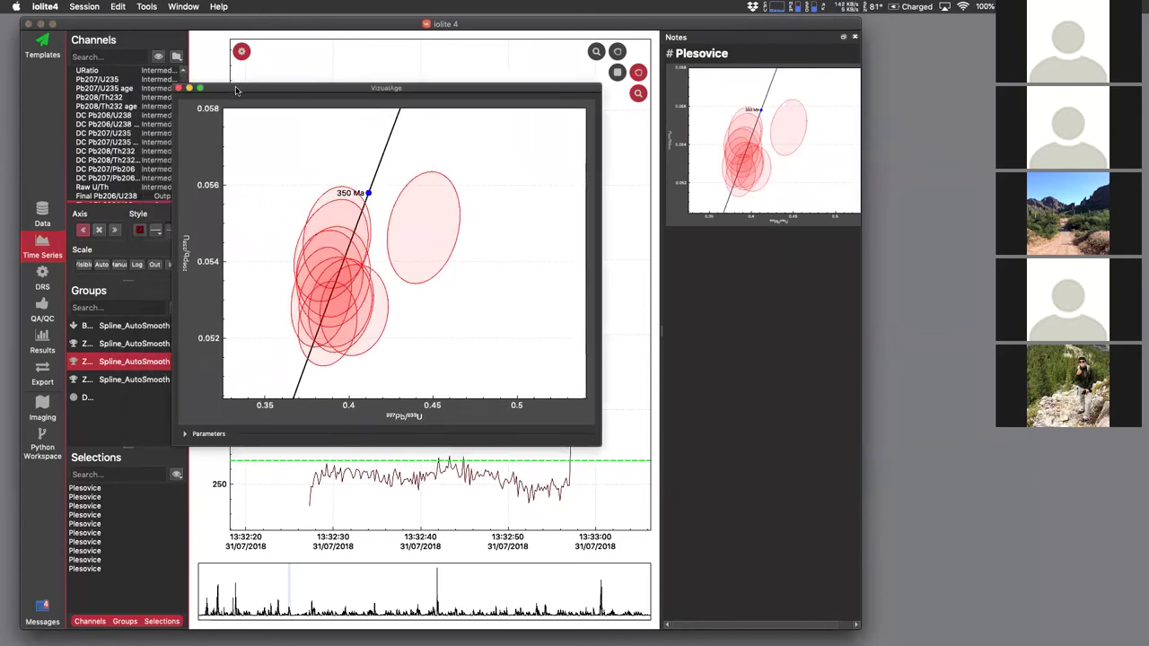
{"action": "left_click", "coordinate": [109, 381]}
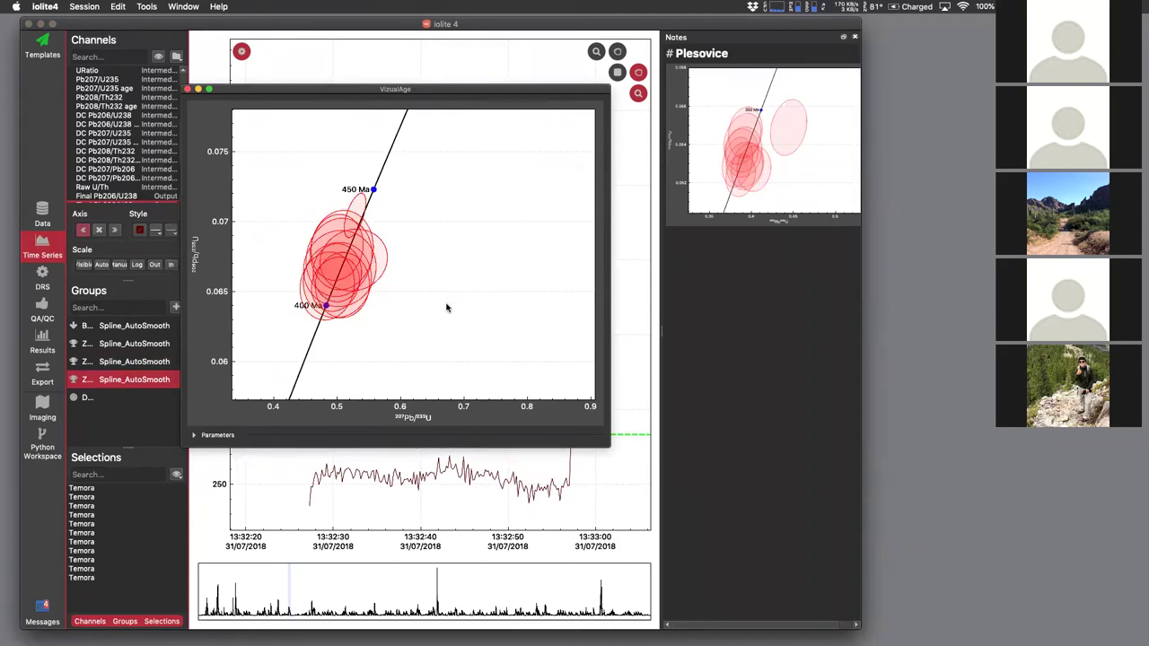
{"action": "left_click_drag", "start_coordinate": [436, 313], "coordinate": [718, 324]}
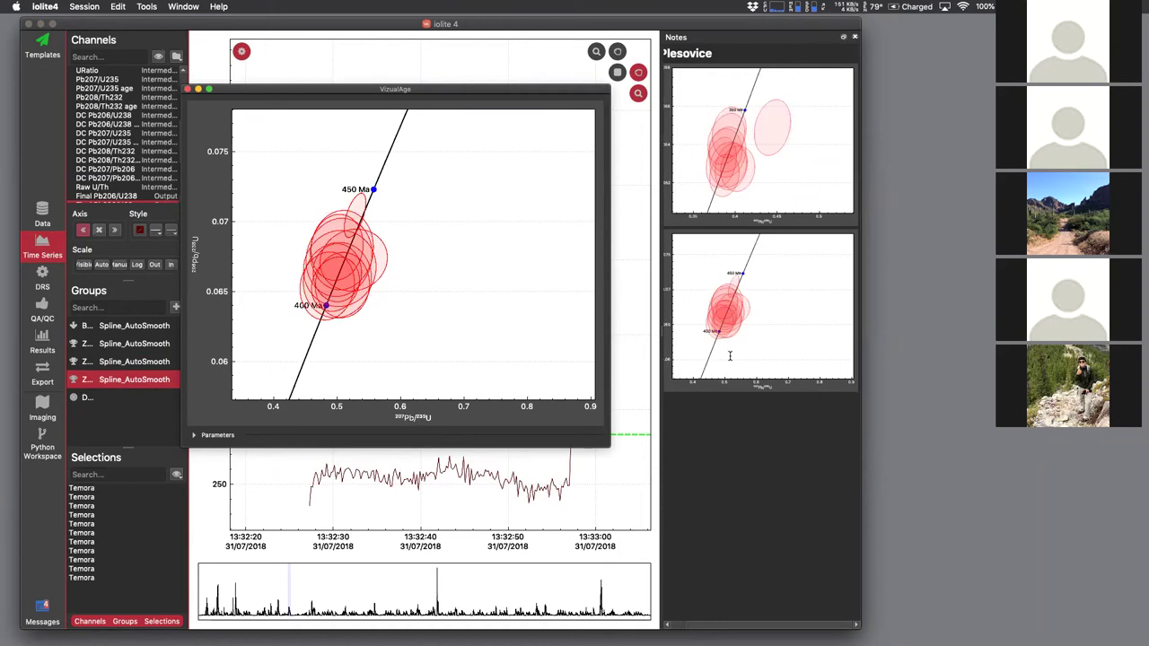
{"action": "left_click", "coordinate": [716, 409]}
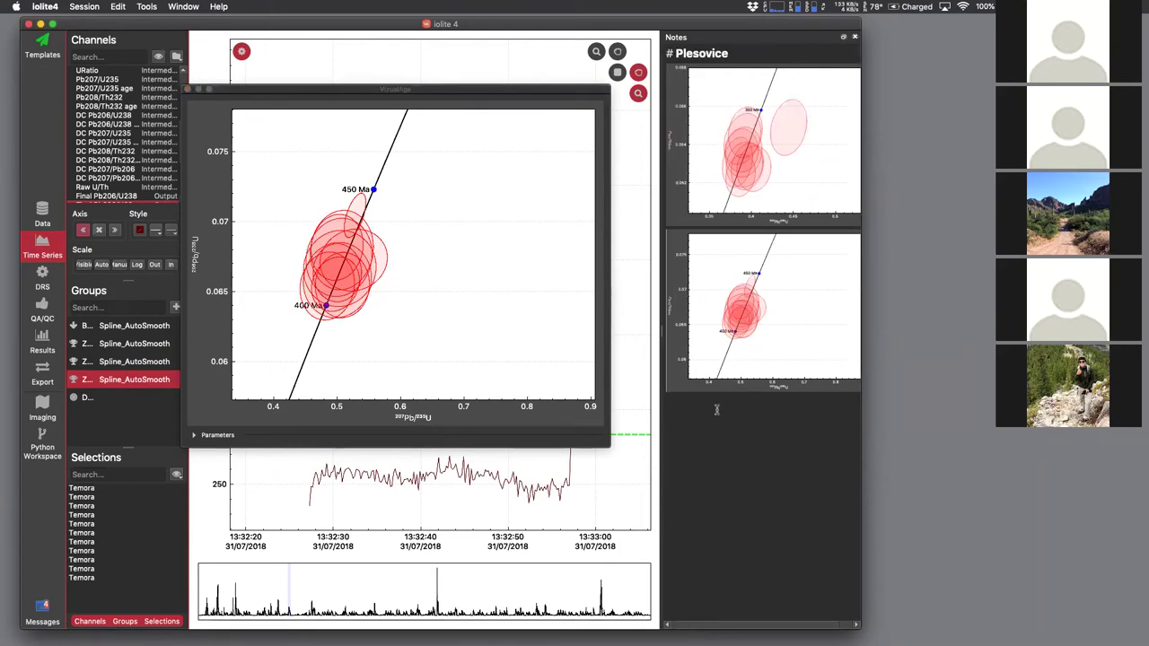
{"action": "key", "text": "Return"}
{"action": "type", "text": "# Temor"}
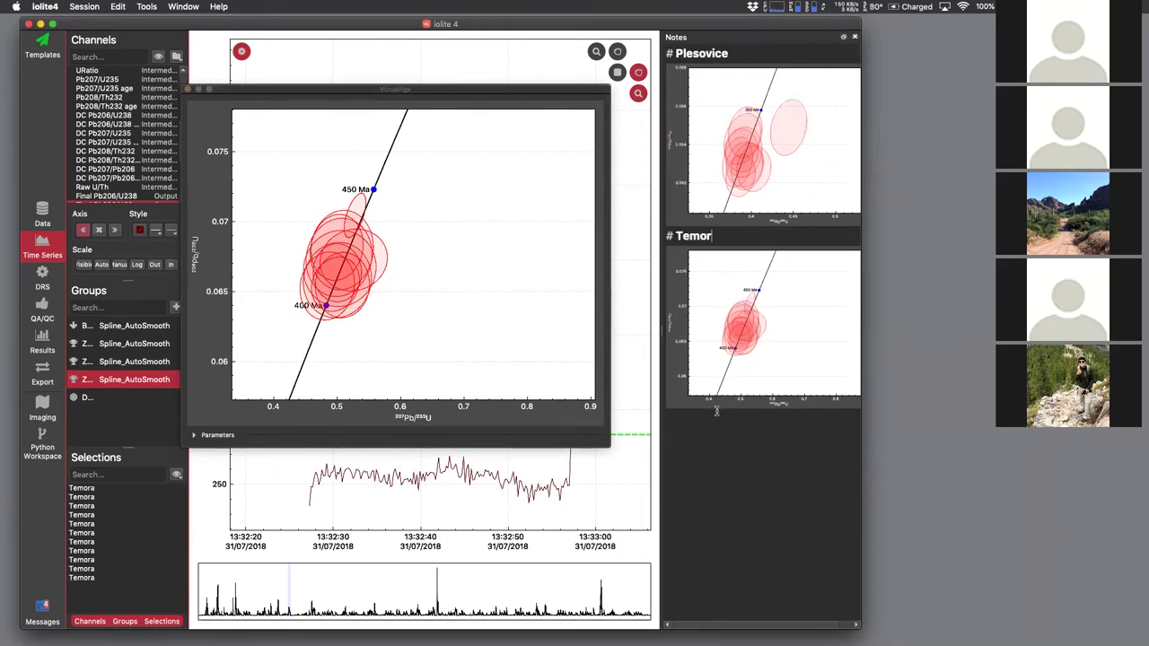
{"action": "type", "text": "a"}
- Move the concordia window off the plot area, look over its plot options, and expand and collapse its Parameters section
{"action": "left_click_drag", "start_coordinate": [414, 93], "coordinate": [871, 121]}
{"action": "right_click", "coordinate": [921, 232]}
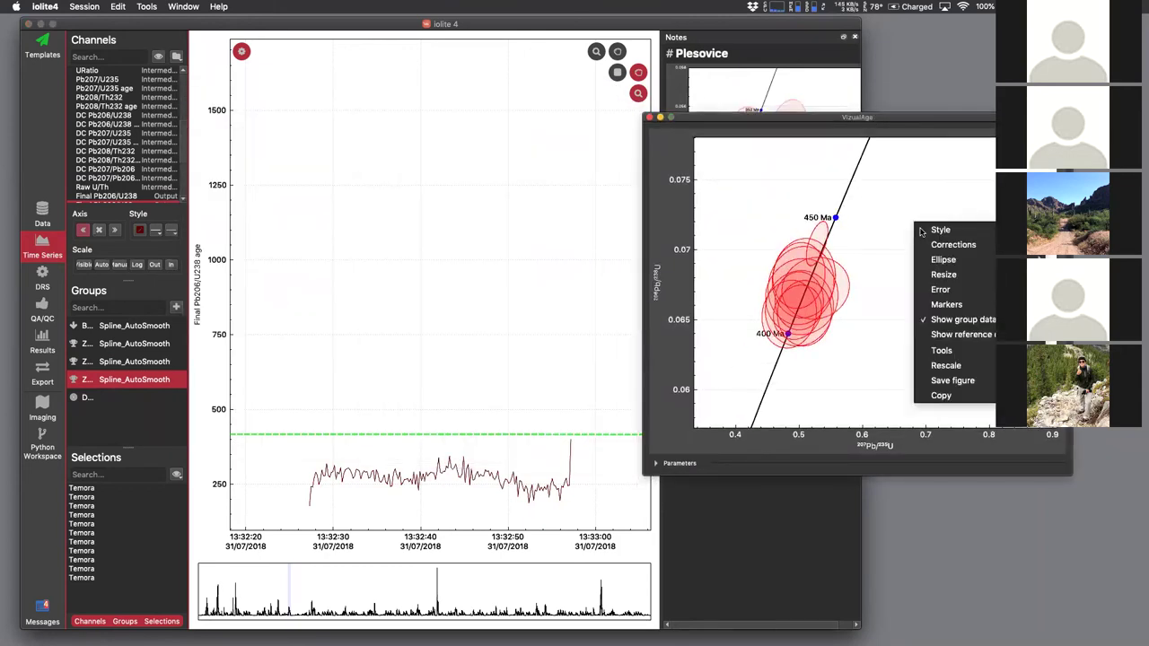
{"action": "left_click", "coordinate": [939, 396]}
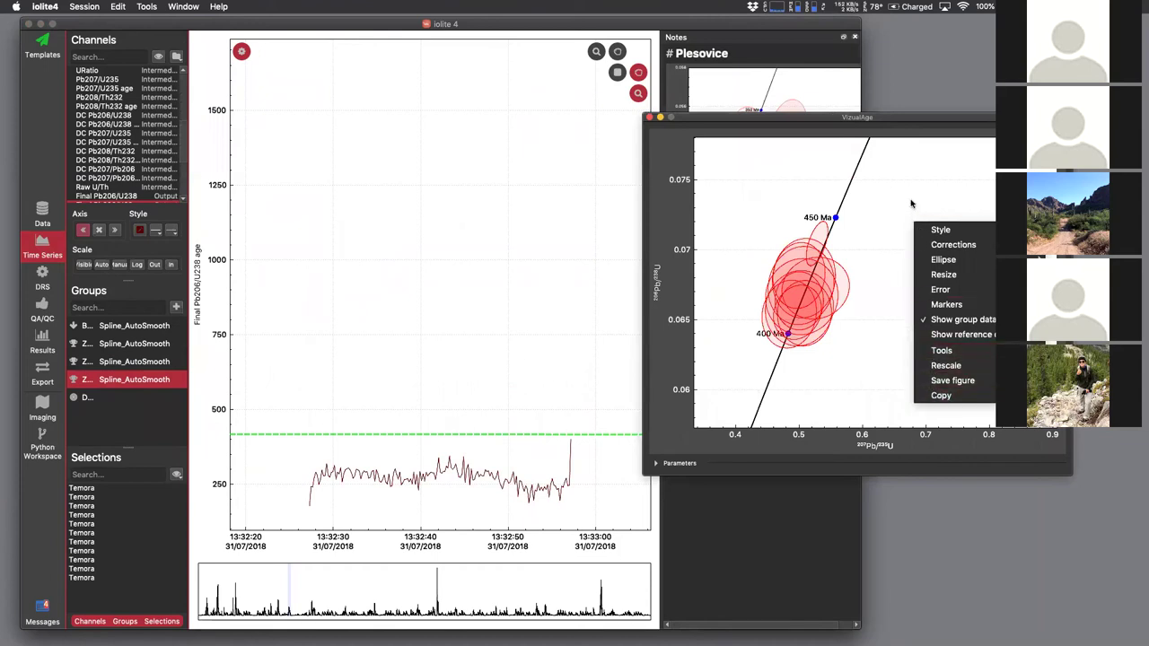
{"action": "left_click", "coordinate": [678, 464]}
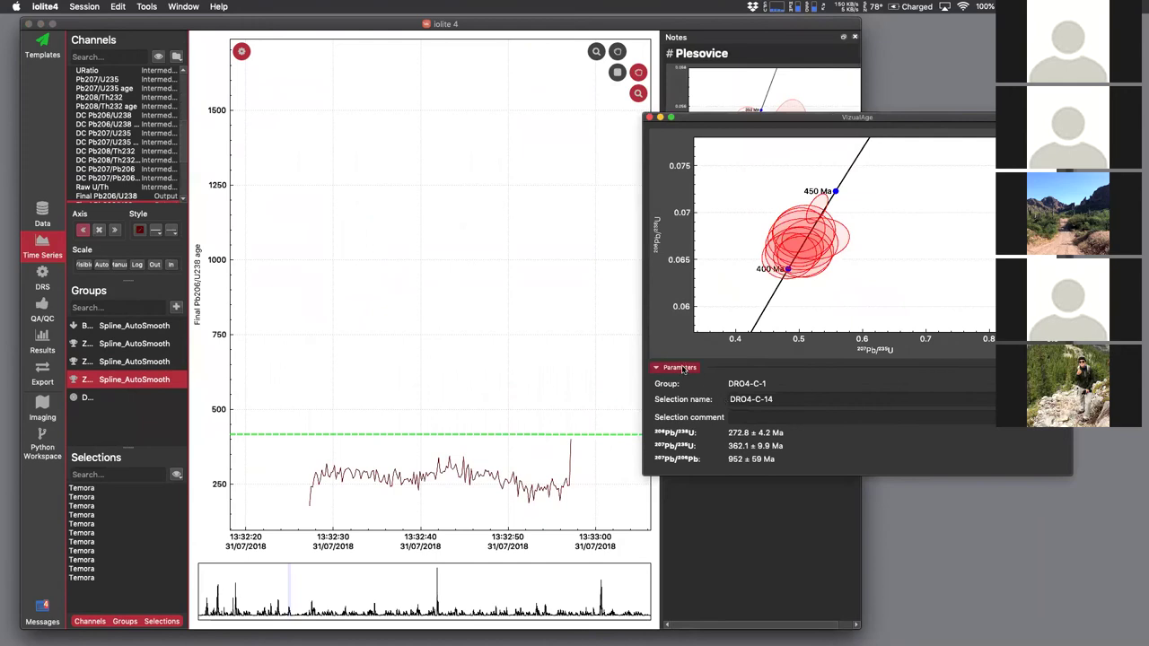
{"action": "left_click", "coordinate": [680, 368]}
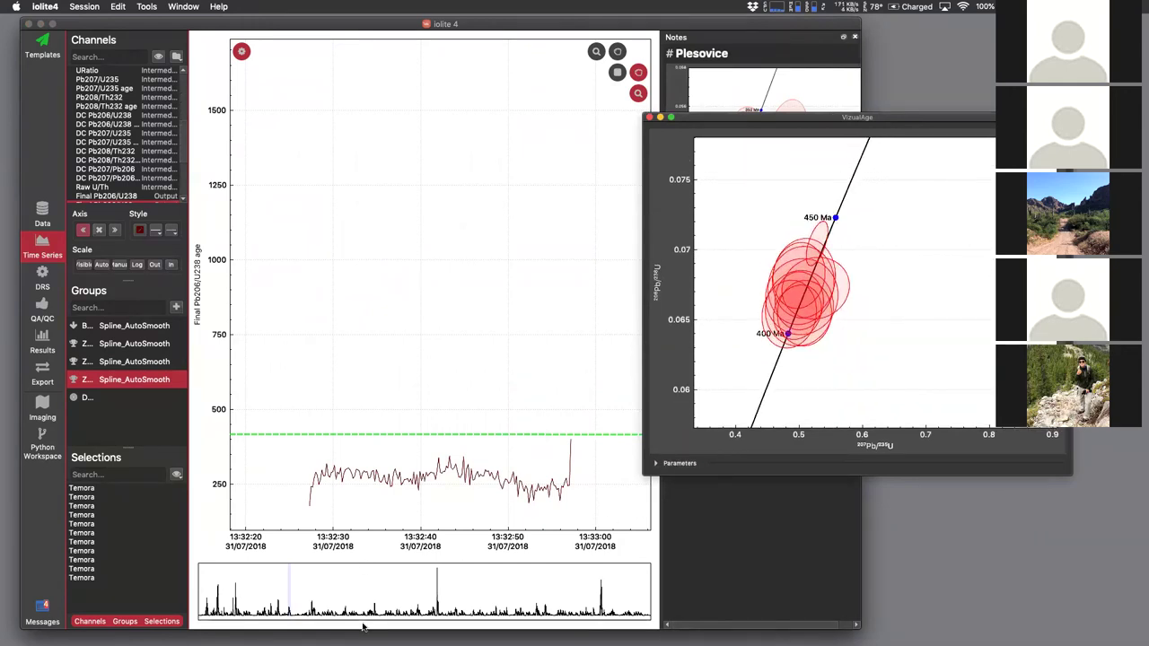
- Check the VizualAge example slide in PowerPoint, return to iolite, and close the live concordia window
{"action": "key", "text": "super+Tab"}
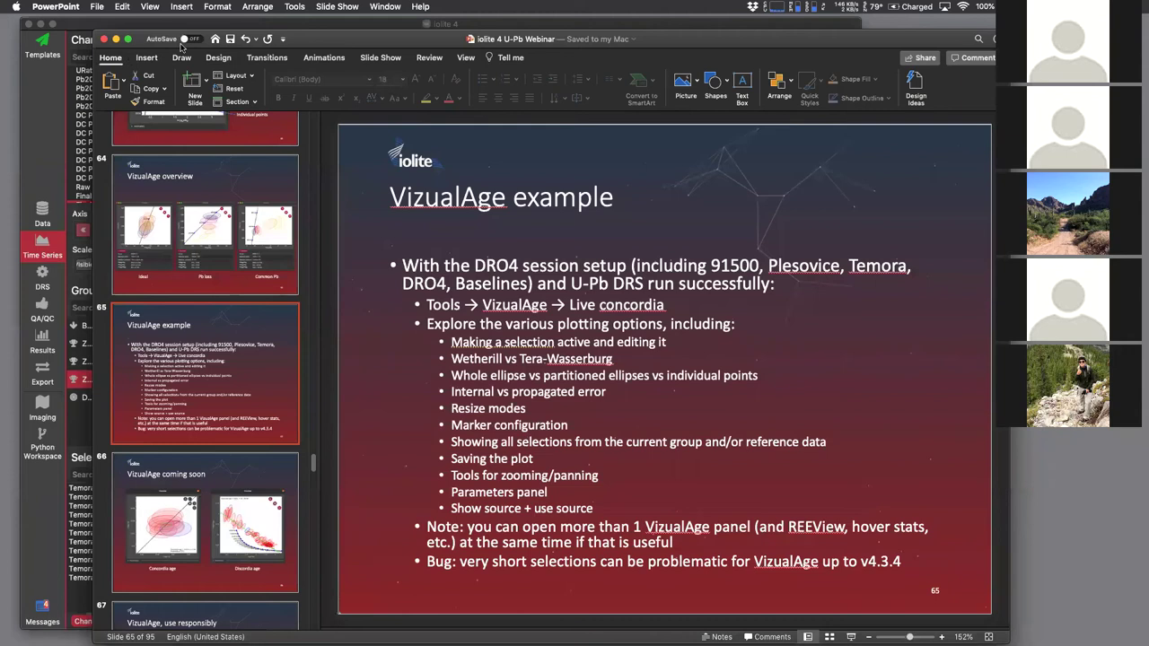
{"action": "double_click", "coordinate": [309, 39]}
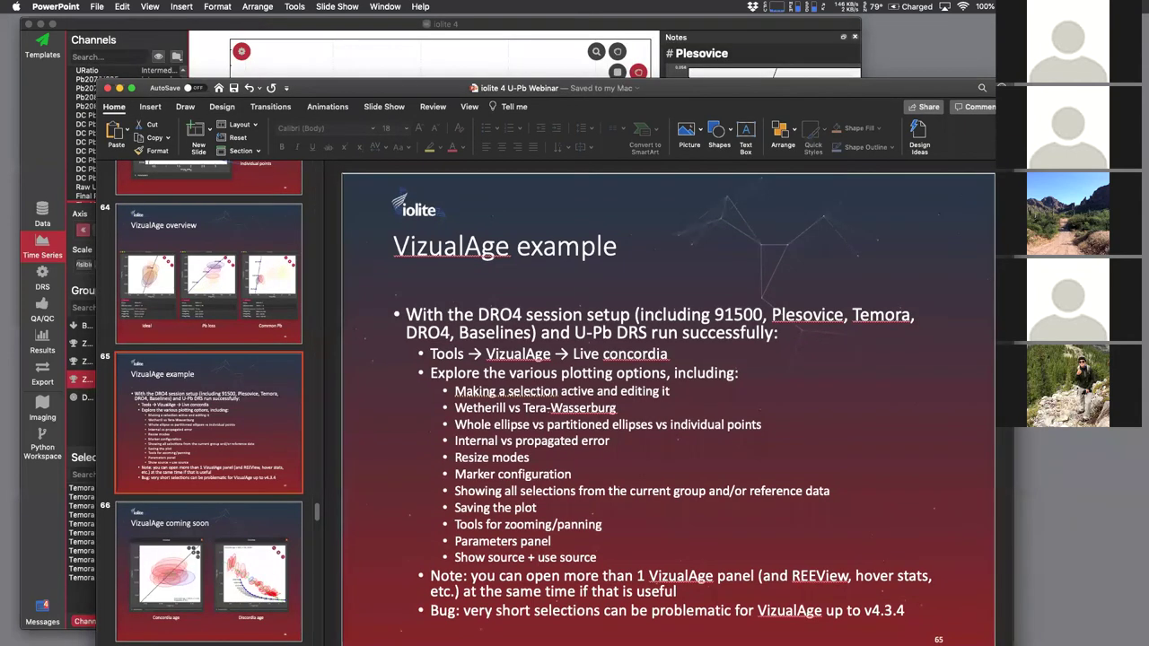
{"action": "left_click", "coordinate": [378, 25]}
{"action": "left_click", "coordinate": [691, 122]}
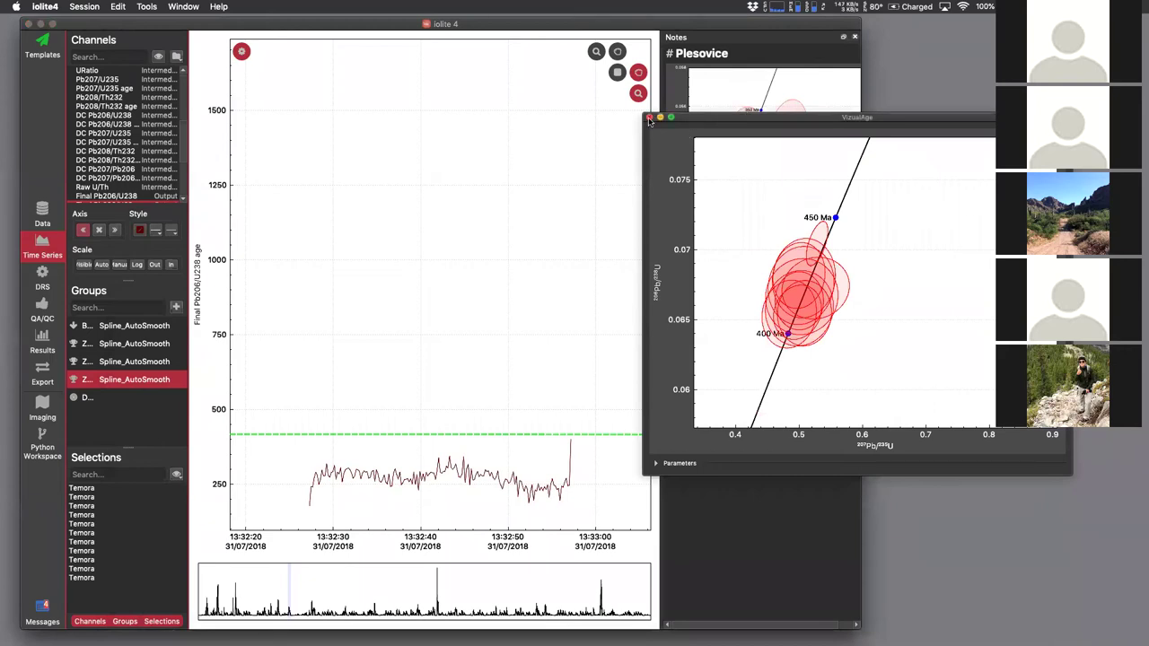
{"action": "left_click", "coordinate": [649, 118]}
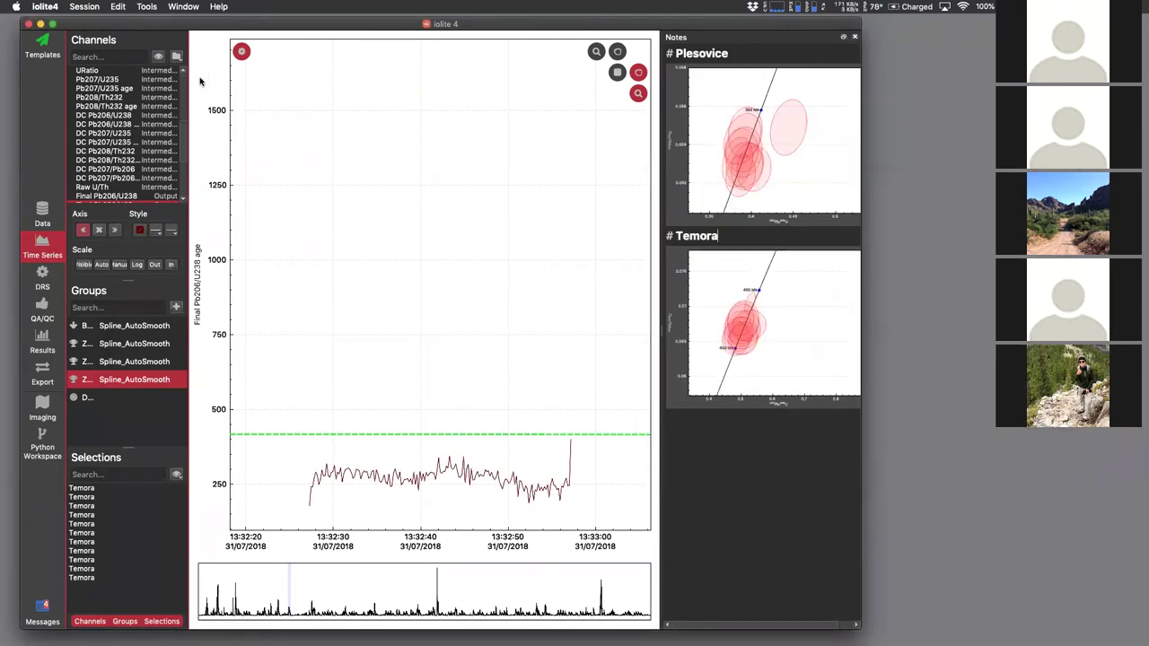
- Look over the VizualAge calculation options and calculate the Dose channel
{"action": "scroll", "coordinate": [184, 90], "scroll_direction": "up", "scroll_amount": 5}
{"action": "scroll", "coordinate": [185, 90], "scroll_direction": "up", "scroll_amount": 1}
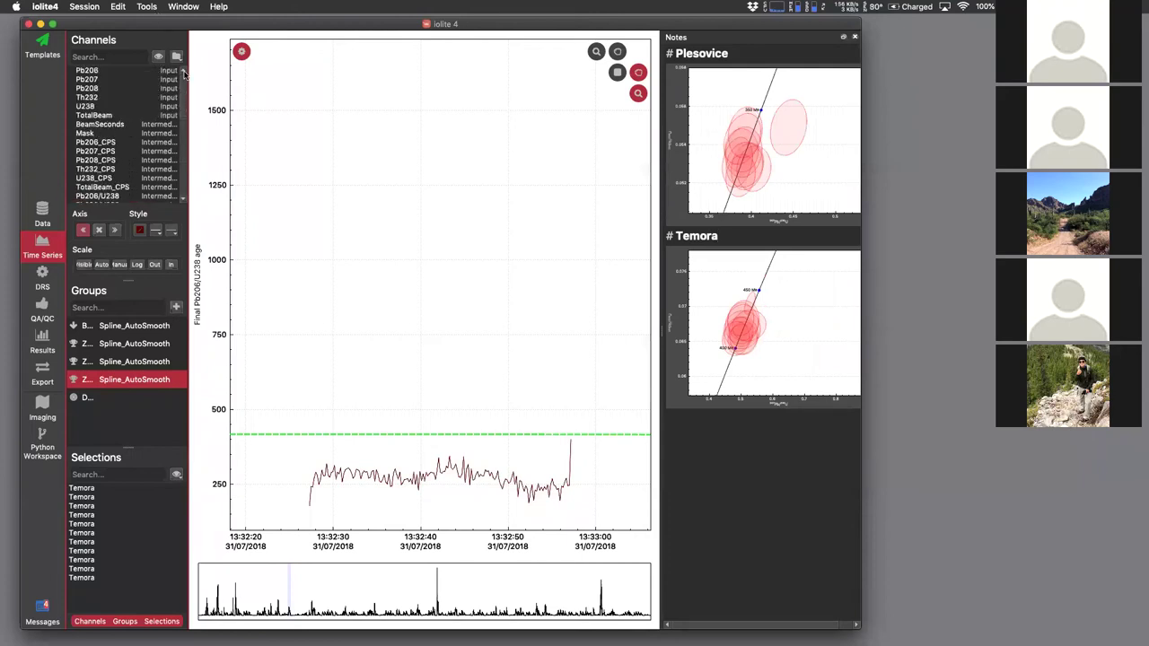
{"action": "left_click", "coordinate": [148, 7]}
{"action": "mouse_move", "coordinate": [183, 167]}
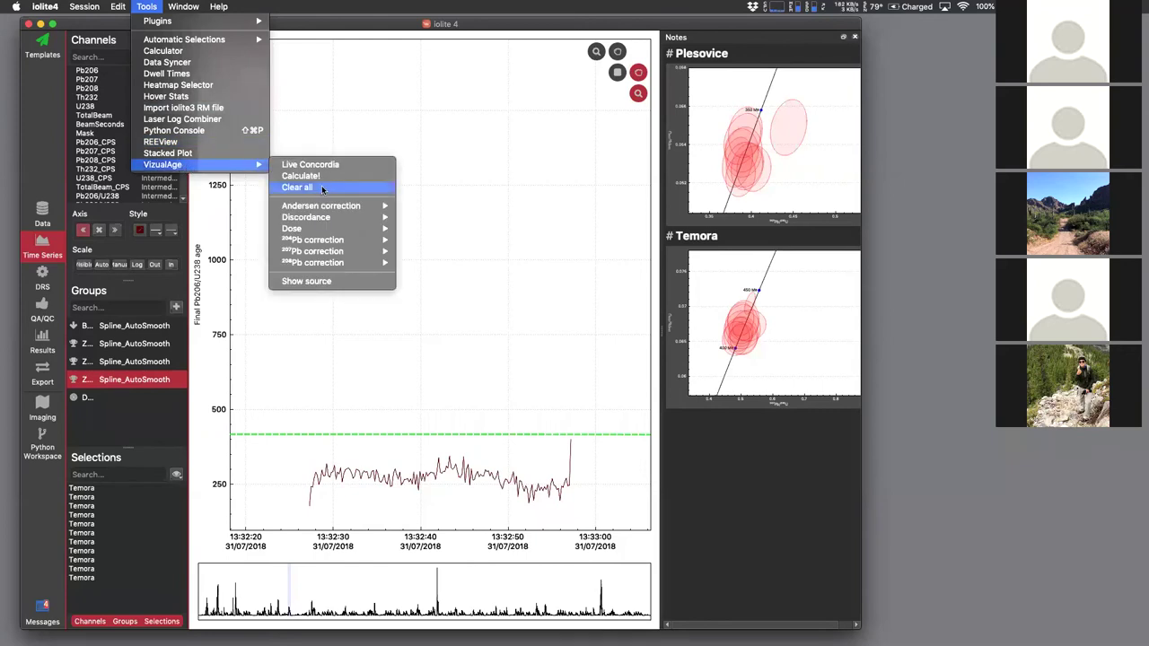
{"action": "mouse_move", "coordinate": [332, 210]}
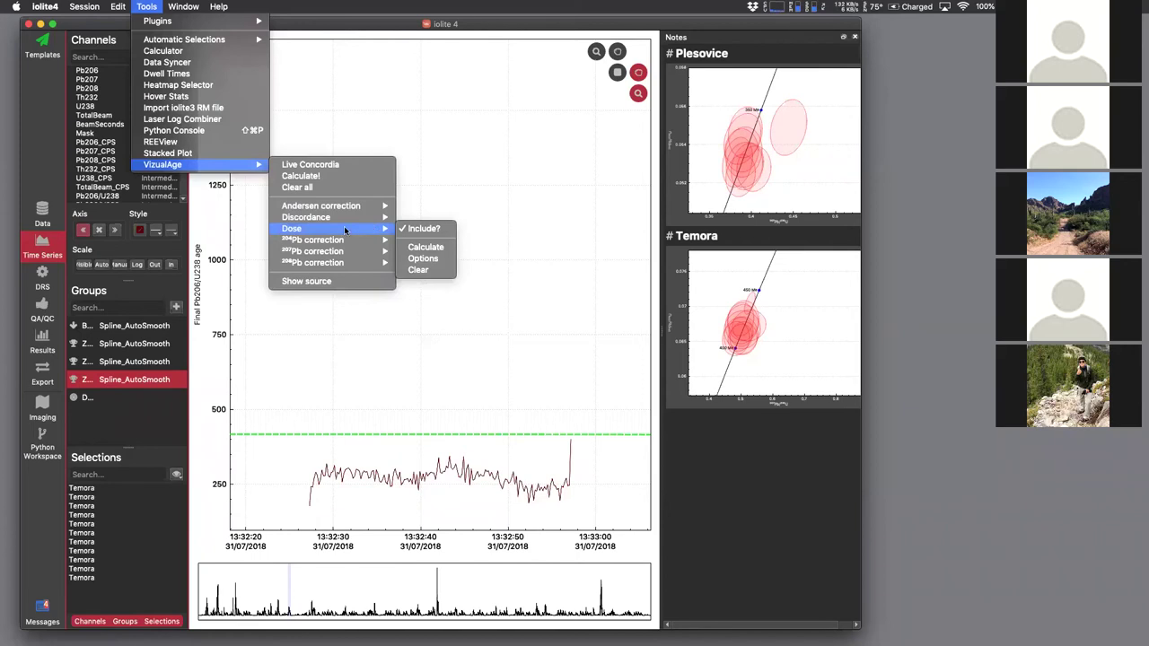
{"action": "left_click", "coordinate": [439, 250]}
- Widen the channel list, display the Dose output channel, and frame the first part of the session in the time series
{"action": "left_click_drag", "start_coordinate": [186, 102], "coordinate": [229, 190]}
{"action": "left_click", "coordinate": [133, 197]}
{"action": "left_click", "coordinate": [152, 195]}
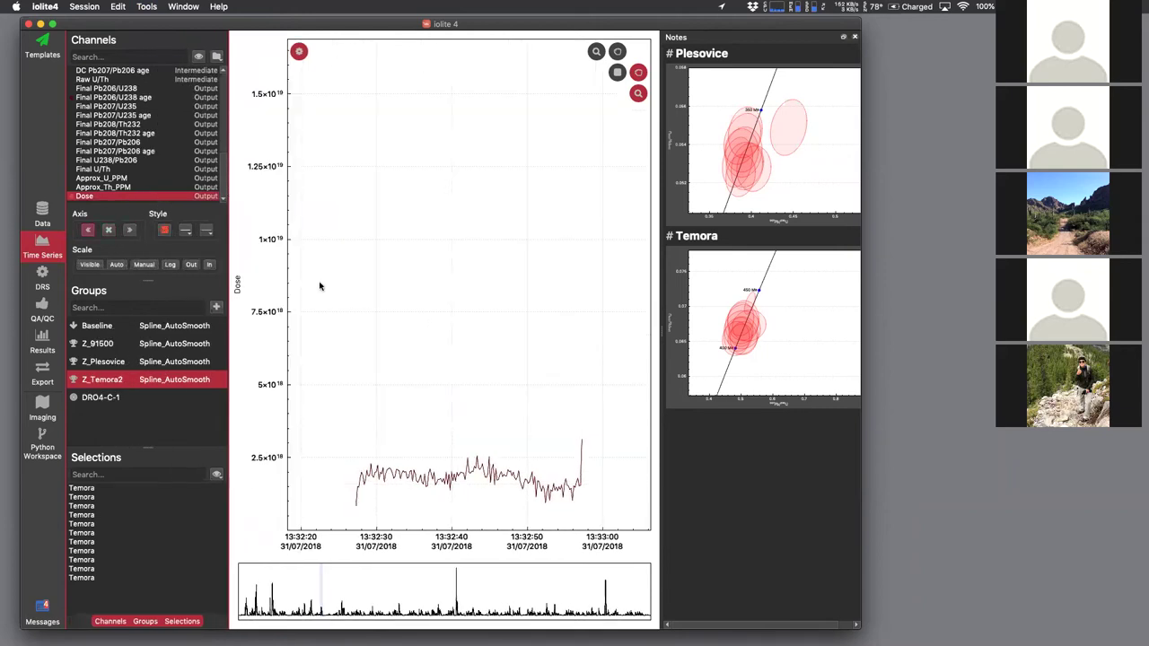
{"action": "left_click", "coordinate": [334, 581]}
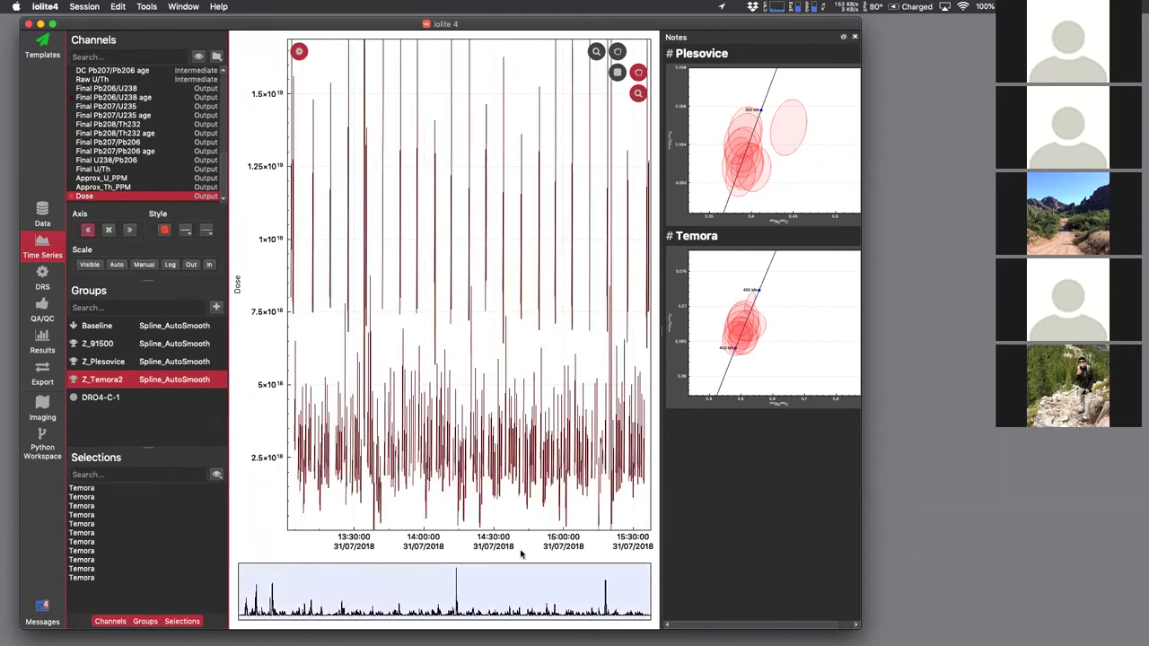
{"action": "left_click_drag", "start_coordinate": [587, 583], "coordinate": [328, 599]}
{"action": "left_click_drag", "start_coordinate": [397, 590], "coordinate": [294, 586]}
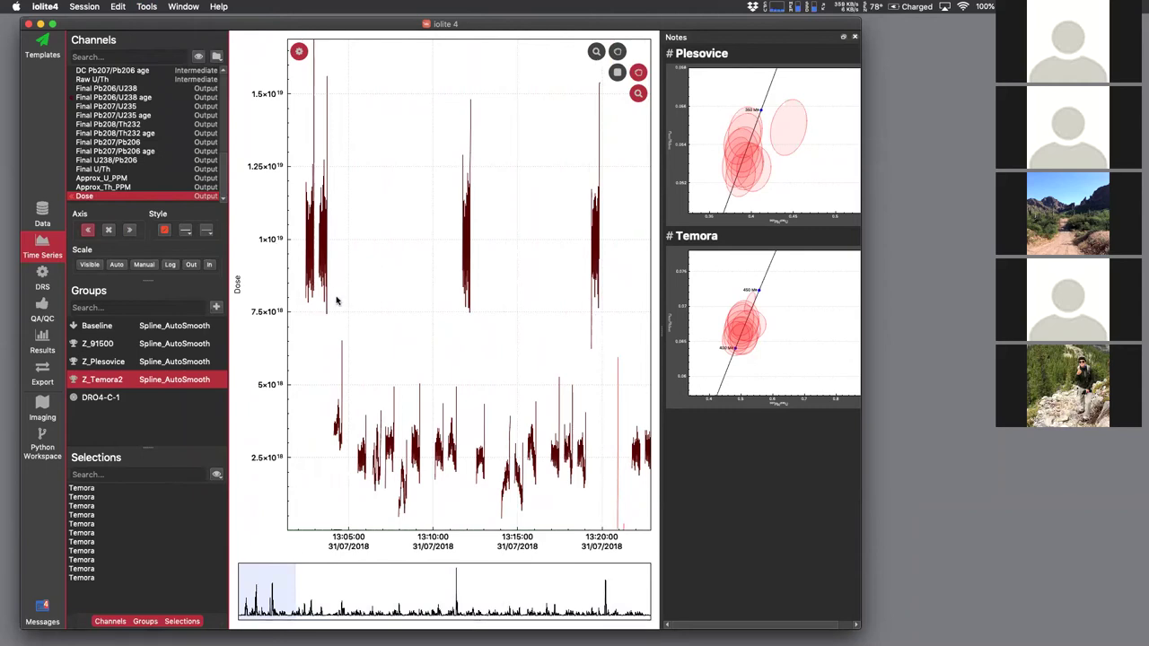
- Show the VizualAge calculations source code and look through it, including the options_208Pb function
{"action": "left_click", "coordinate": [149, 9]}
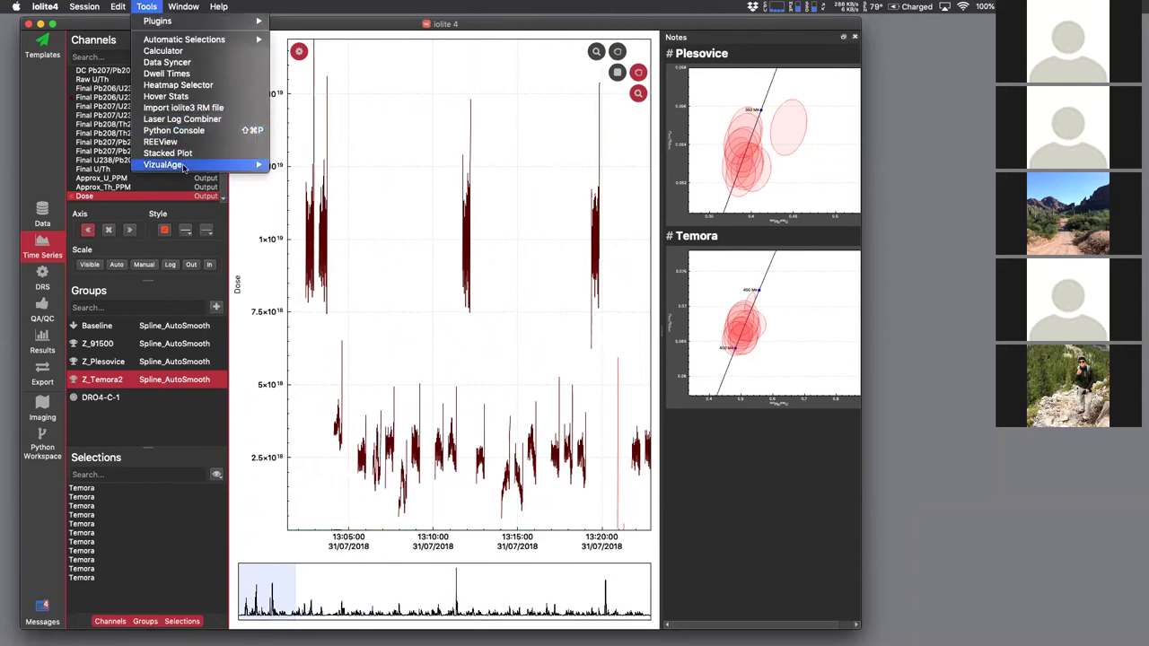
{"action": "mouse_move", "coordinate": [329, 220]}
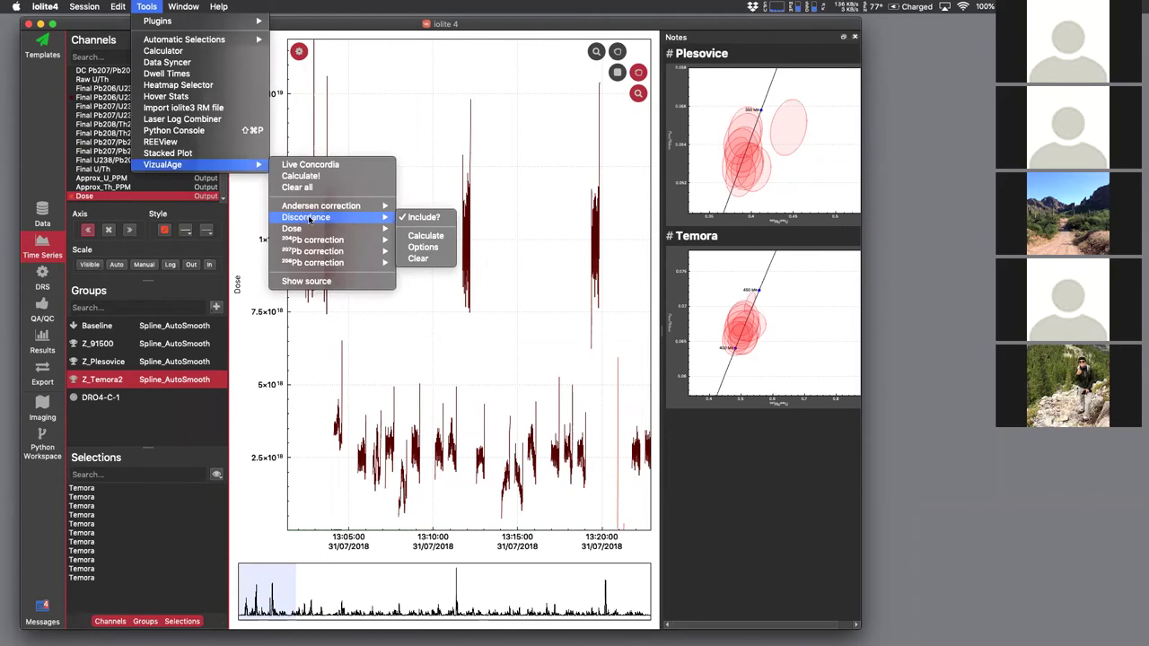
{"action": "left_click", "coordinate": [310, 284]}
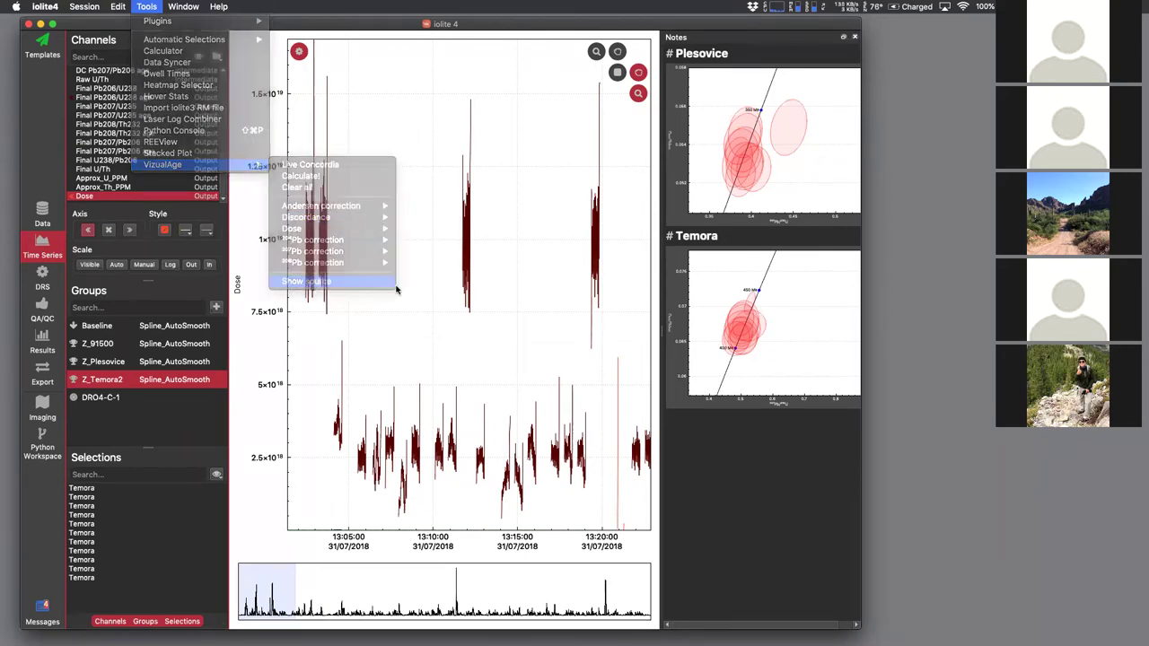
{"action": "left_click_drag", "start_coordinate": [441, 95], "coordinate": [367, 111]}
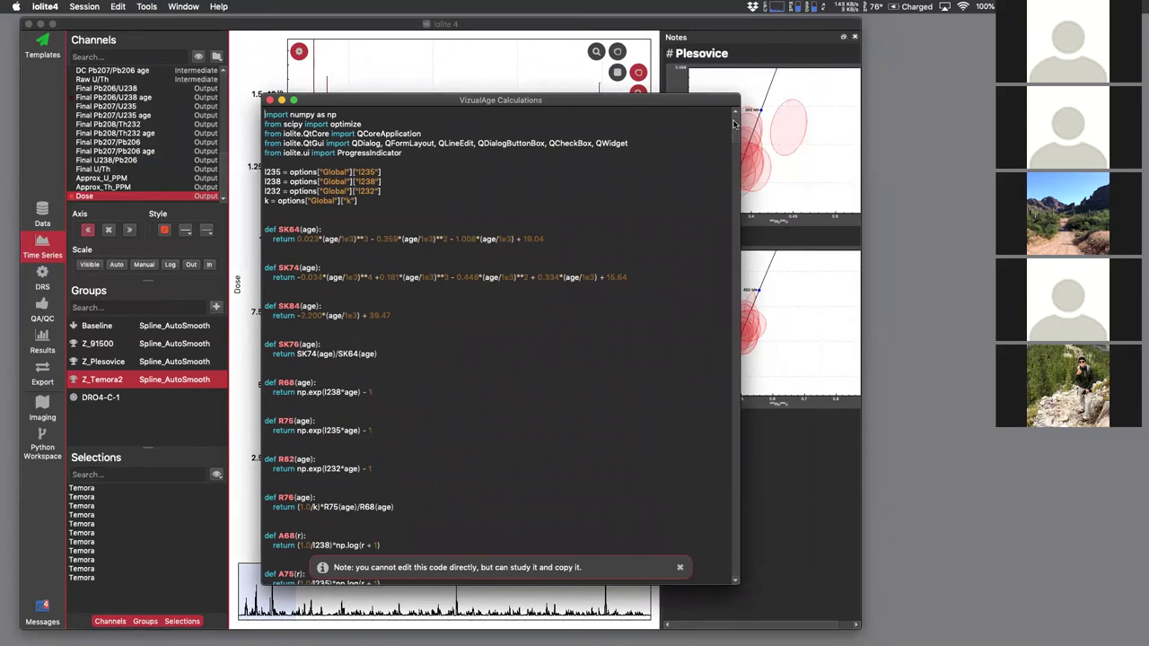
{"action": "left_click_drag", "start_coordinate": [734, 123], "coordinate": [721, 366]}
{"action": "scroll", "coordinate": [721, 366], "scroll_direction": "down", "scroll_amount": 5}
{"action": "left_click_drag", "start_coordinate": [422, 392], "coordinate": [403, 266]}
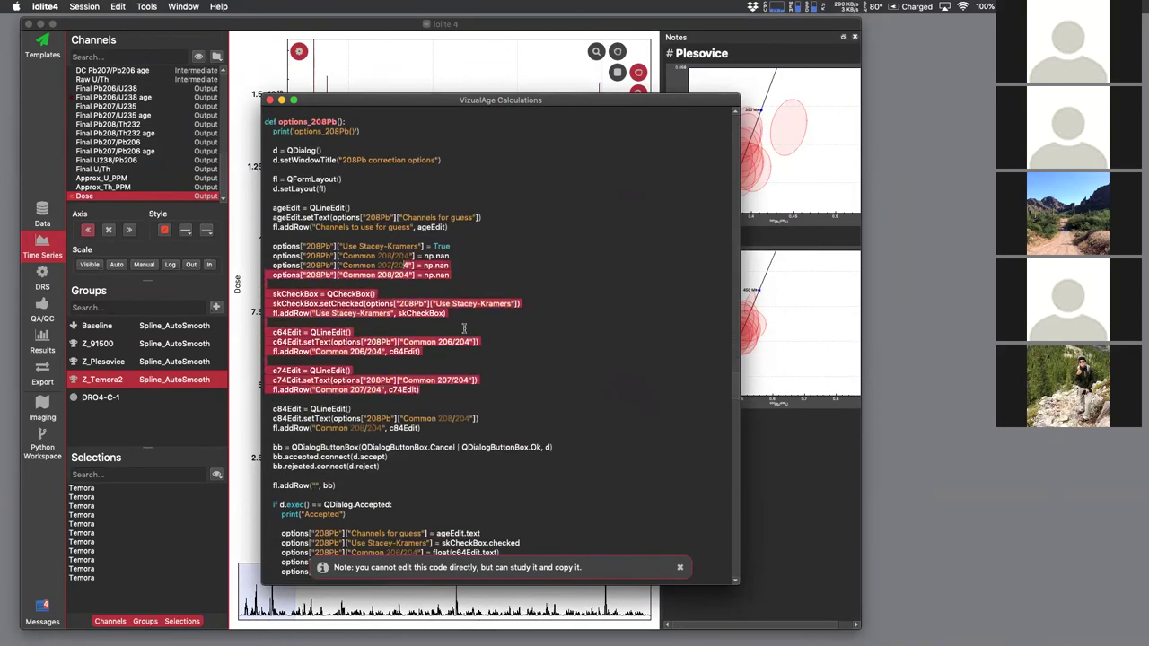
{"action": "left_click", "coordinate": [495, 334]}
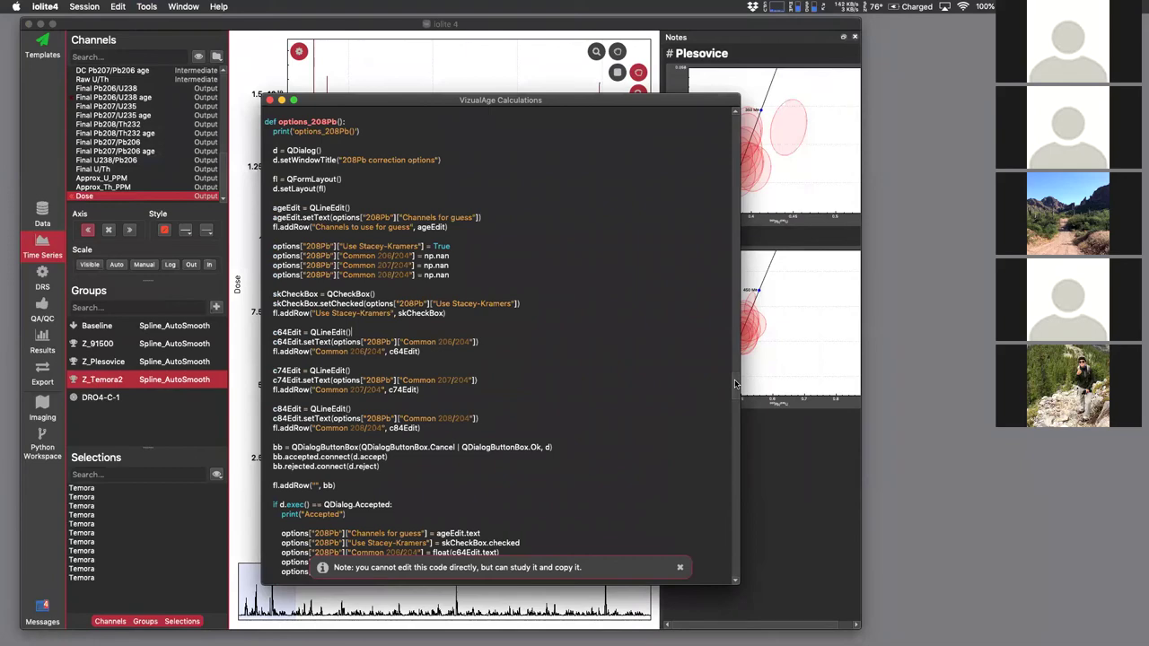
{"action": "scroll", "coordinate": [735, 384], "scroll_direction": "up", "scroll_amount": 10}
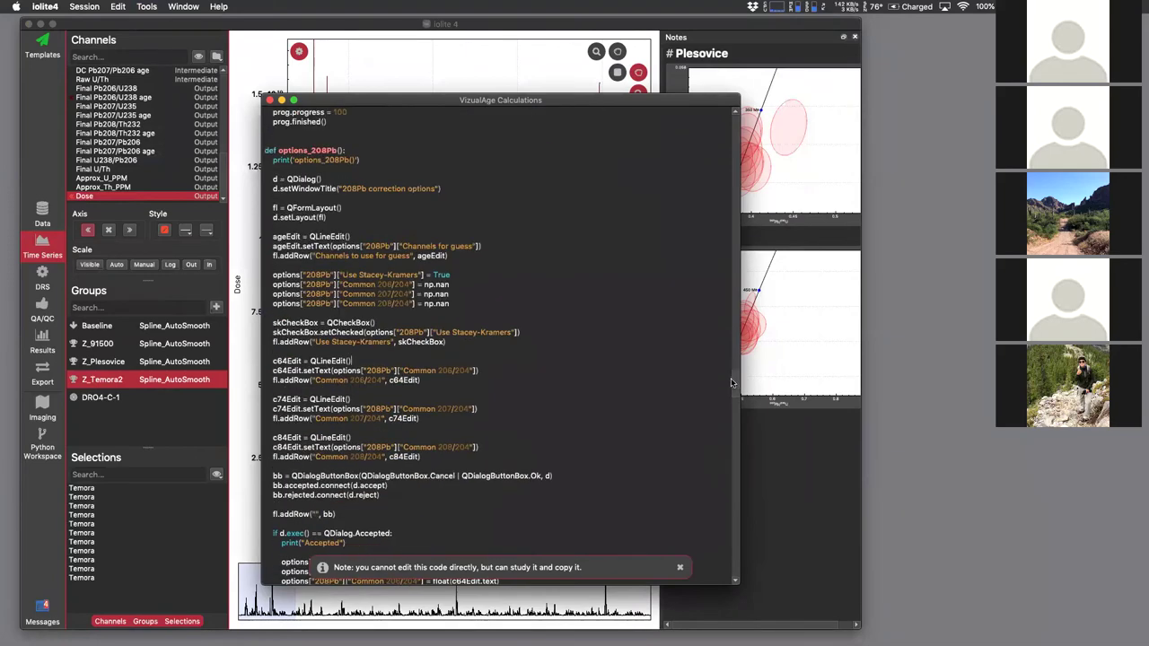
{"action": "scroll", "coordinate": [711, 190], "scroll_direction": "up", "scroll_amount": 15}
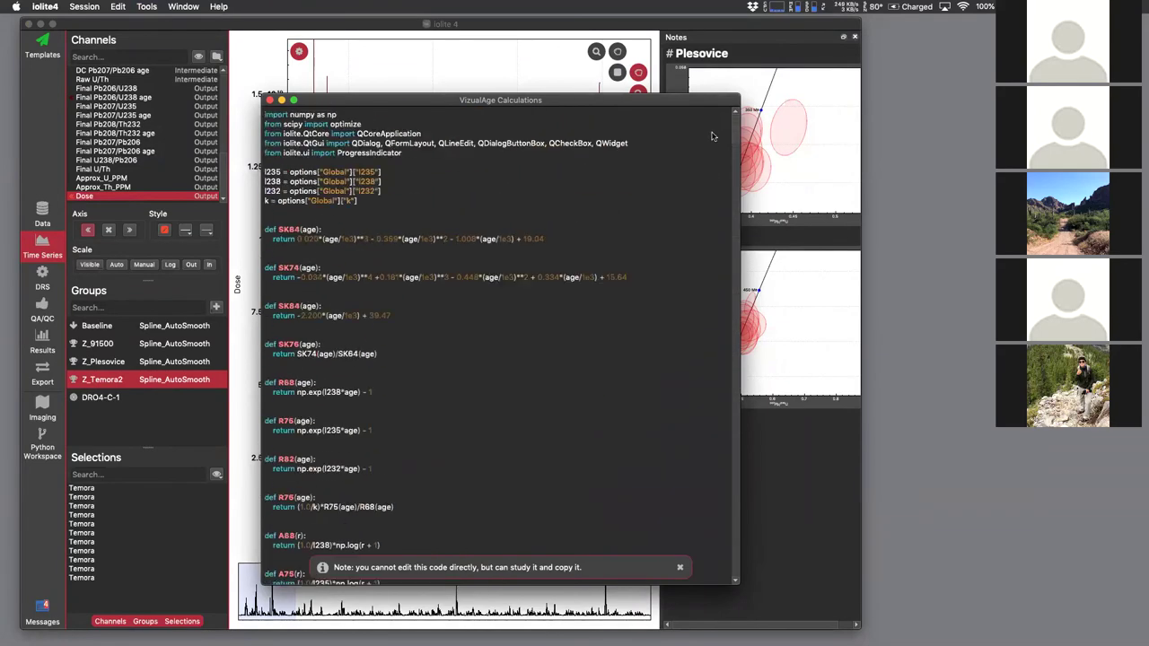
- Examine the 204Pb Correction section of the source code, reading through the calculate_204Pb function
{"action": "scroll", "coordinate": [676, 188], "scroll_direction": "down", "scroll_amount": 5}
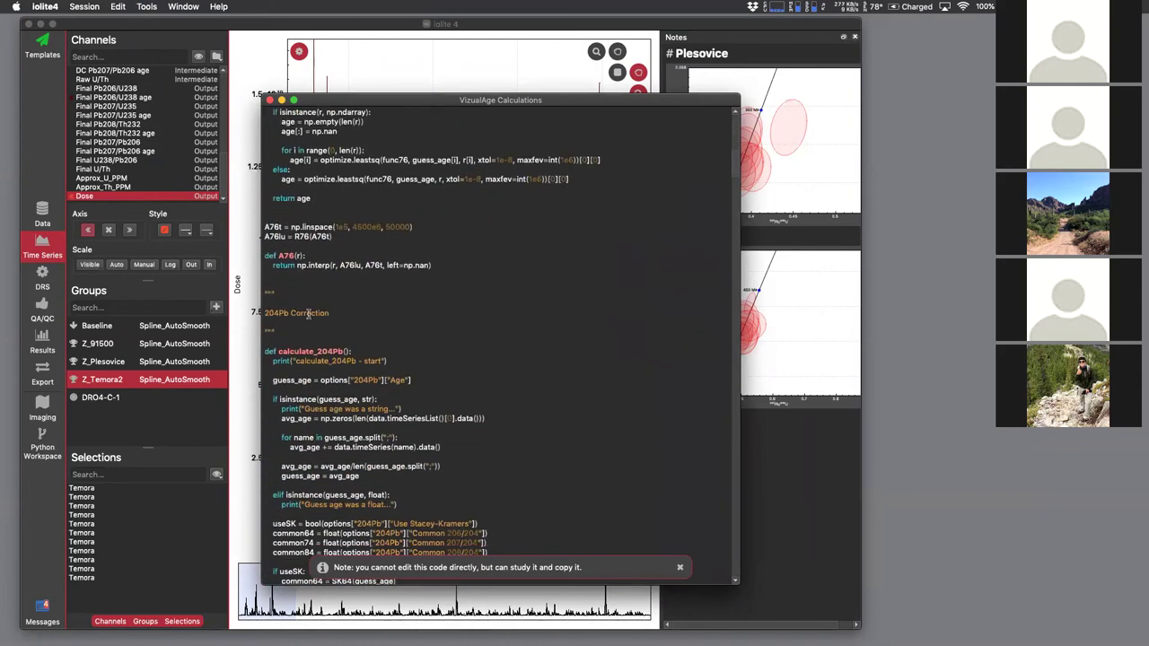
{"action": "triple_click", "coordinate": [308, 313]}
{"action": "key", "text": "Right"}
{"action": "scroll", "coordinate": [305, 317], "scroll_direction": "down", "scroll_amount": 3}
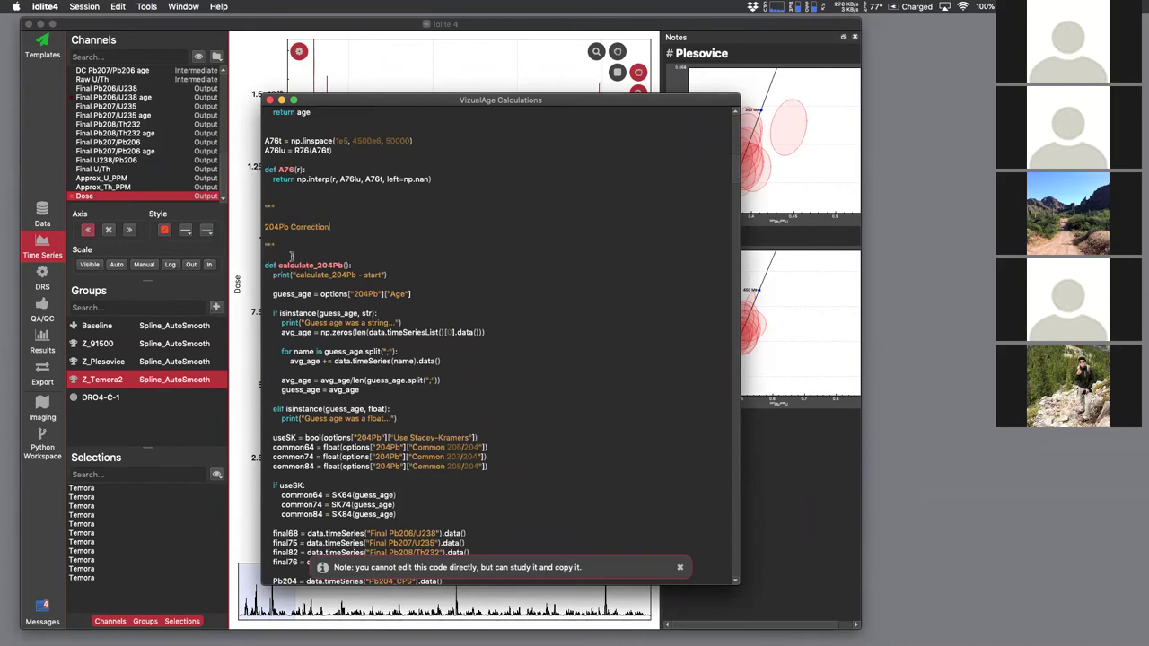
{"action": "left_click_drag", "start_coordinate": [278, 265], "coordinate": [339, 266]}
{"action": "scroll", "coordinate": [350, 310], "scroll_direction": "down", "scroll_amount": 15}
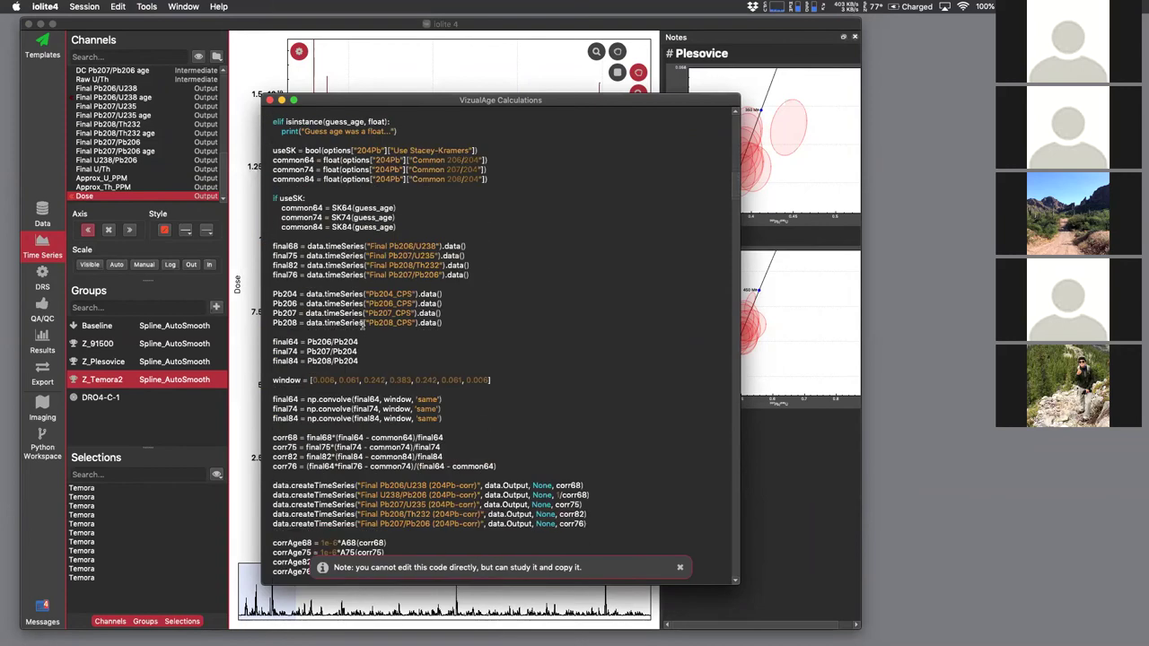
- Read through the end of the 204Pb Correction code, including the options_204Pb and clear_204Pb functions
{"action": "scroll", "coordinate": [347, 368], "scroll_direction": "down", "scroll_amount": 5}
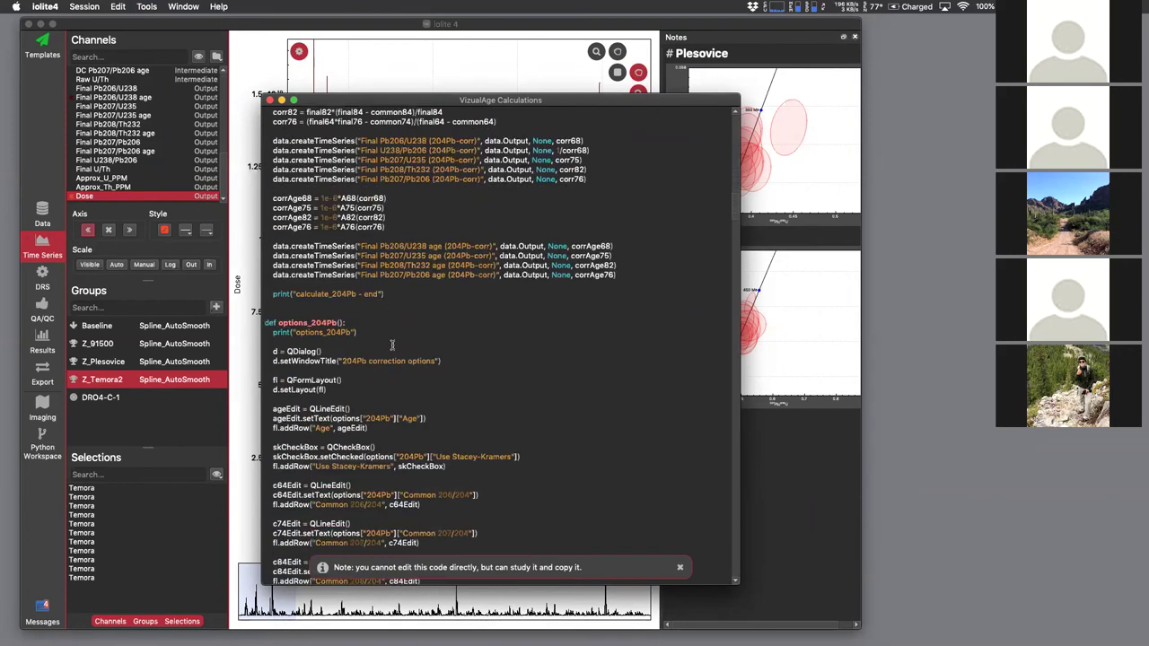
{"action": "left_click_drag", "start_coordinate": [278, 235], "coordinate": [328, 236]}
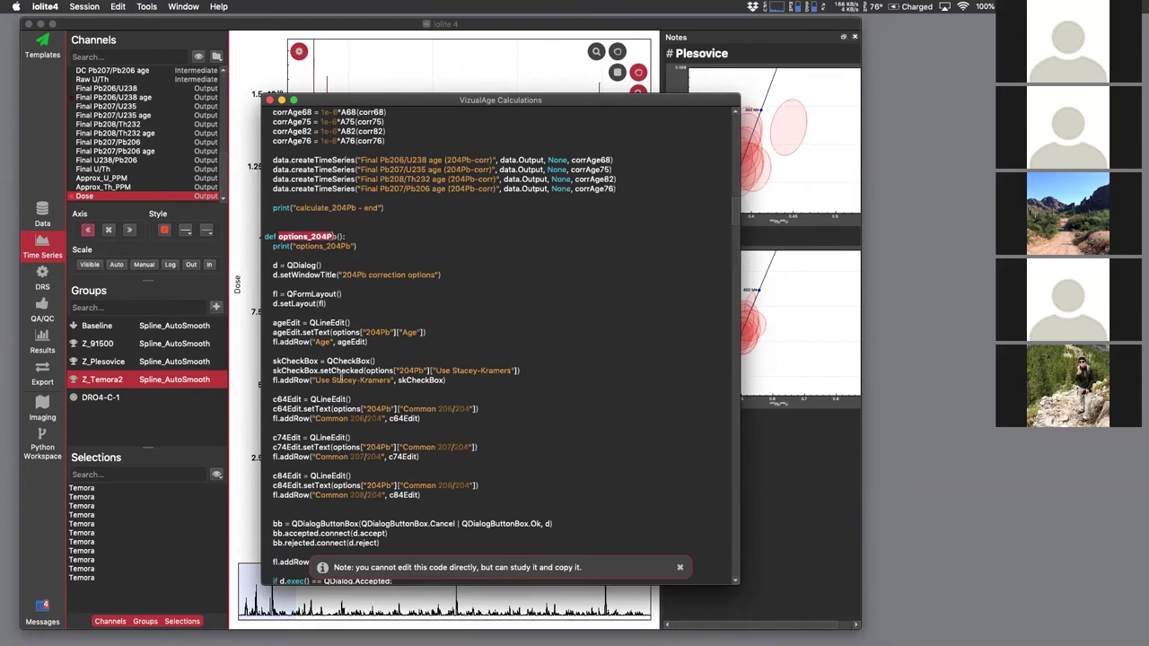
{"action": "scroll", "coordinate": [380, 434], "scroll_direction": "down", "scroll_amount": 3}
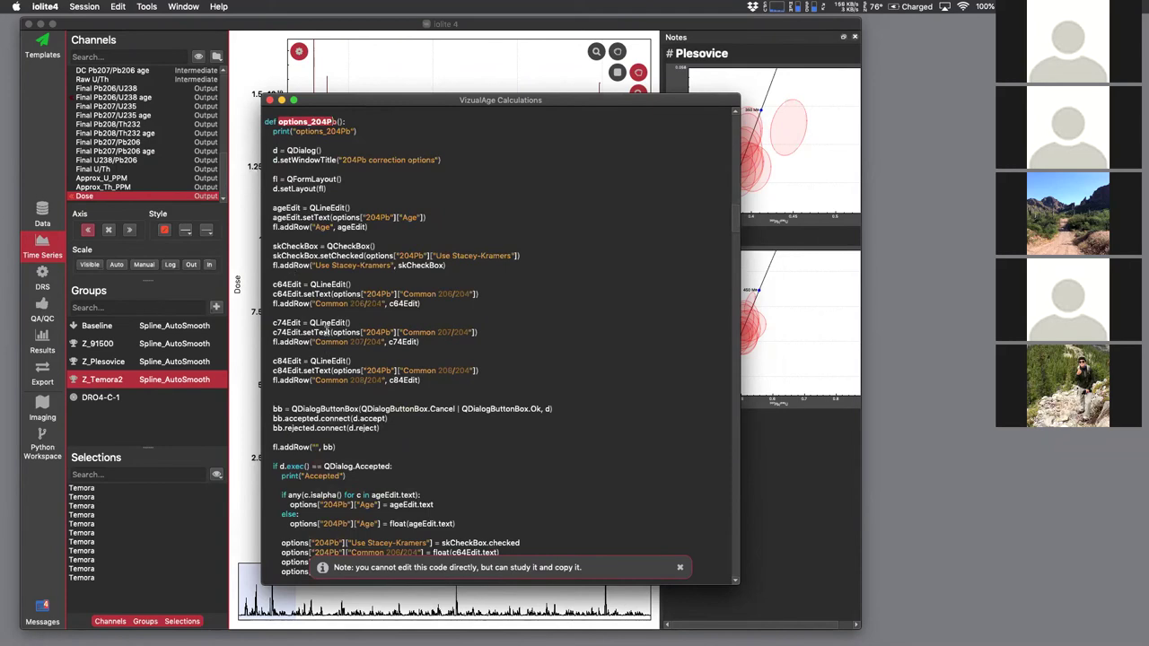
{"action": "scroll", "coordinate": [363, 376], "scroll_direction": "down", "scroll_amount": 6}
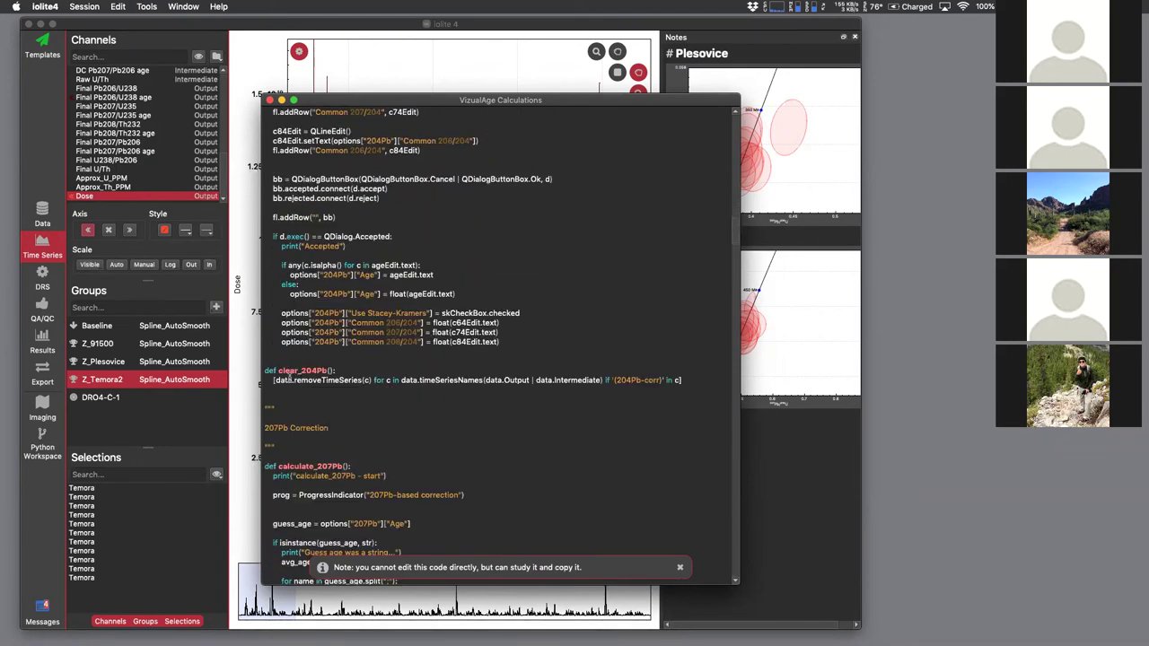
{"action": "left_click_drag", "start_coordinate": [276, 370], "coordinate": [321, 371]}
- Copy the working lines of the calculate_disc function, from t68 to createTimeSeries, in the Discordance Calculation code
{"action": "left_click_drag", "start_coordinate": [734, 230], "coordinate": [718, 528]}
{"action": "scroll", "coordinate": [718, 527], "scroll_direction": "down", "scroll_amount": 10}
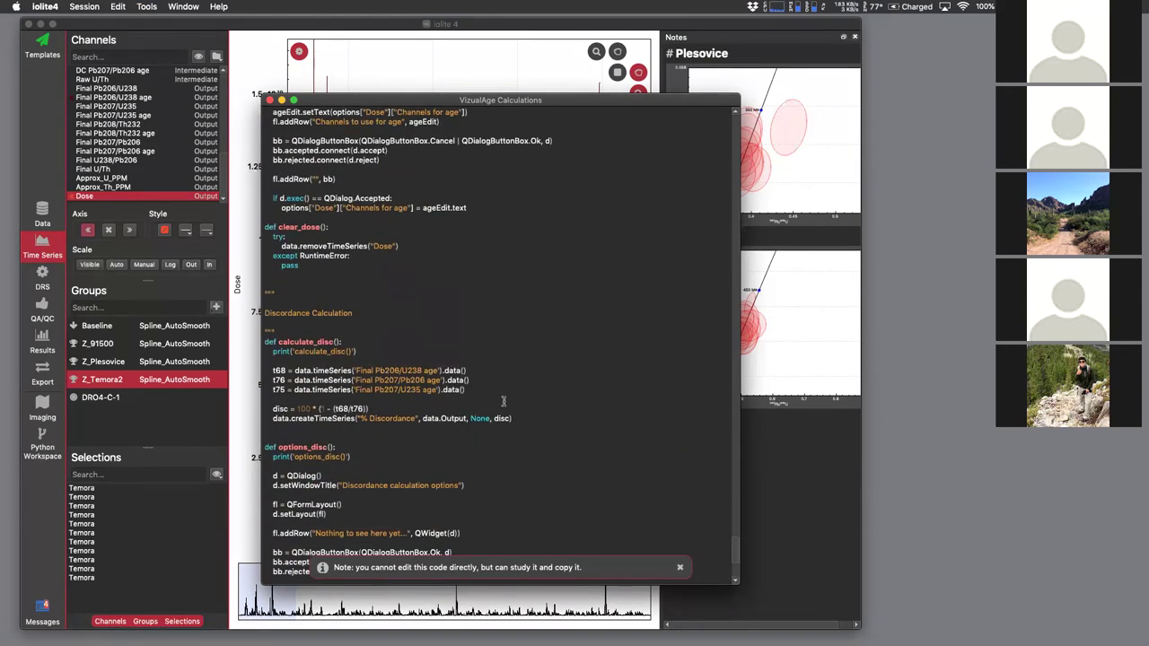
{"action": "left_click_drag", "start_coordinate": [516, 417], "coordinate": [269, 370]}
{"action": "right_click", "coordinate": [303, 376]}
{"action": "left_click", "coordinate": [328, 383]}
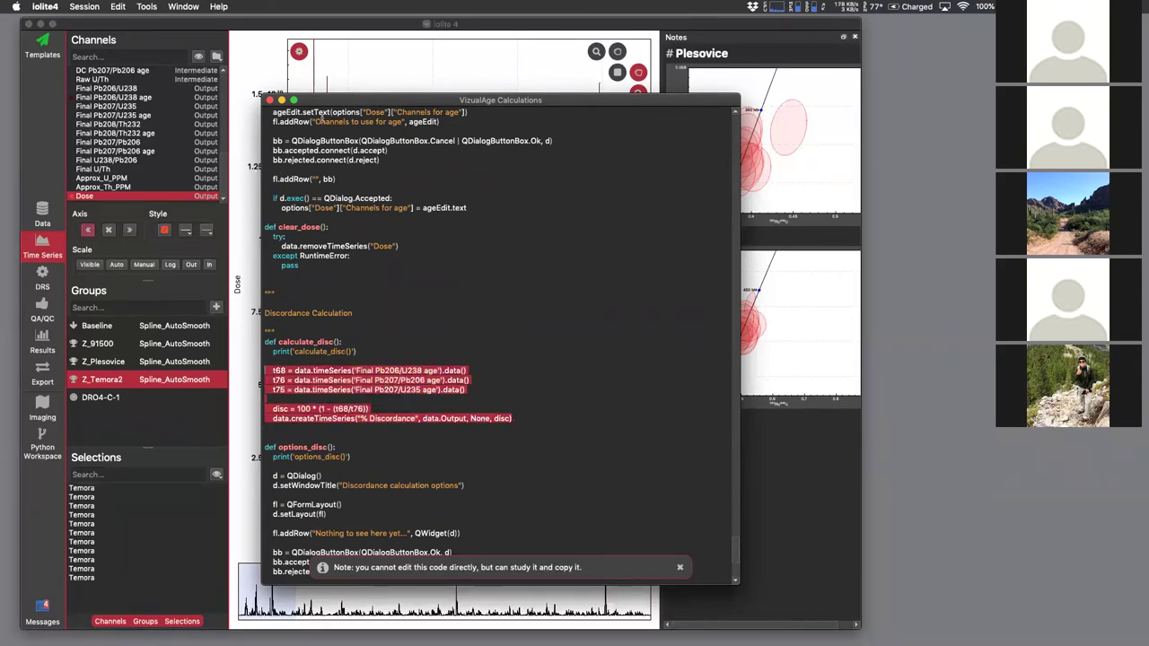
- Close the source code, paste the copied discordance lines into the empty Python Workspace script, and remove their leading indentation
{"action": "left_click", "coordinate": [270, 100]}
{"action": "left_click", "coordinate": [49, 452]}
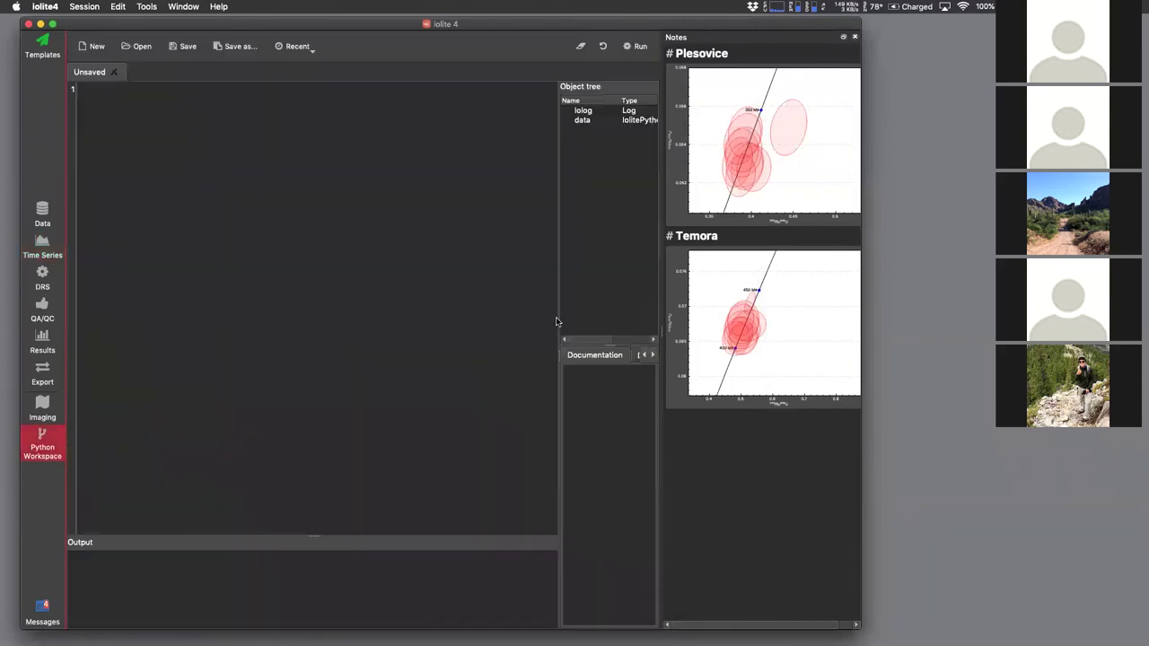
{"action": "right_click", "coordinate": [154, 126]}
{"action": "left_click", "coordinate": [183, 194]}
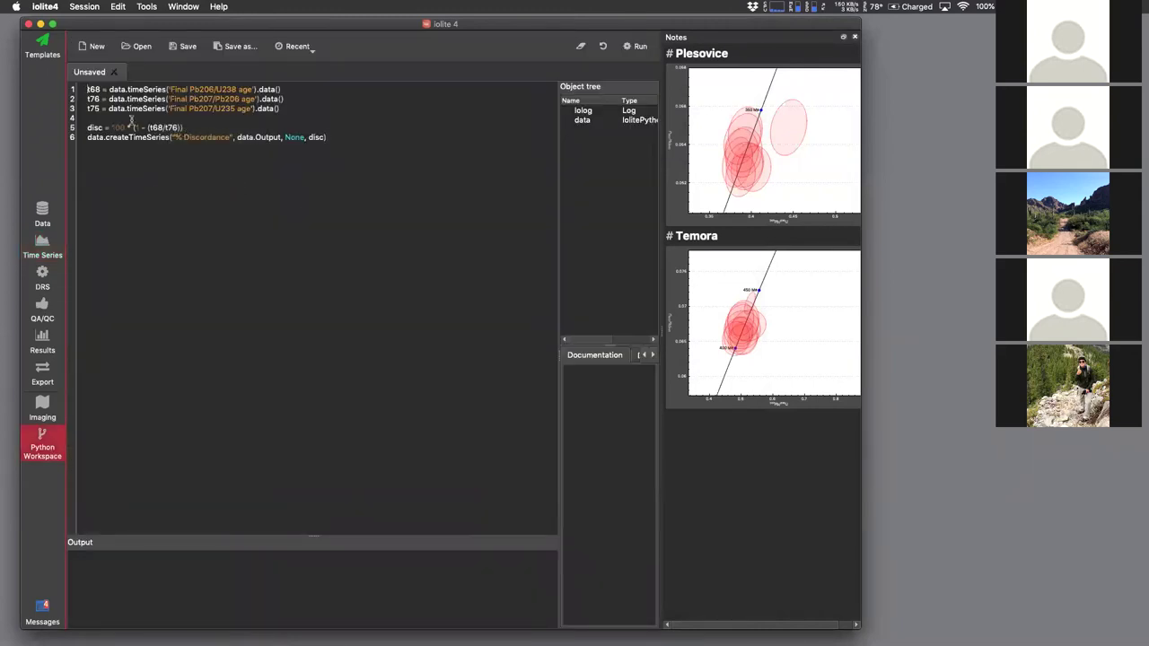
{"action": "key", "text": "Delete"}
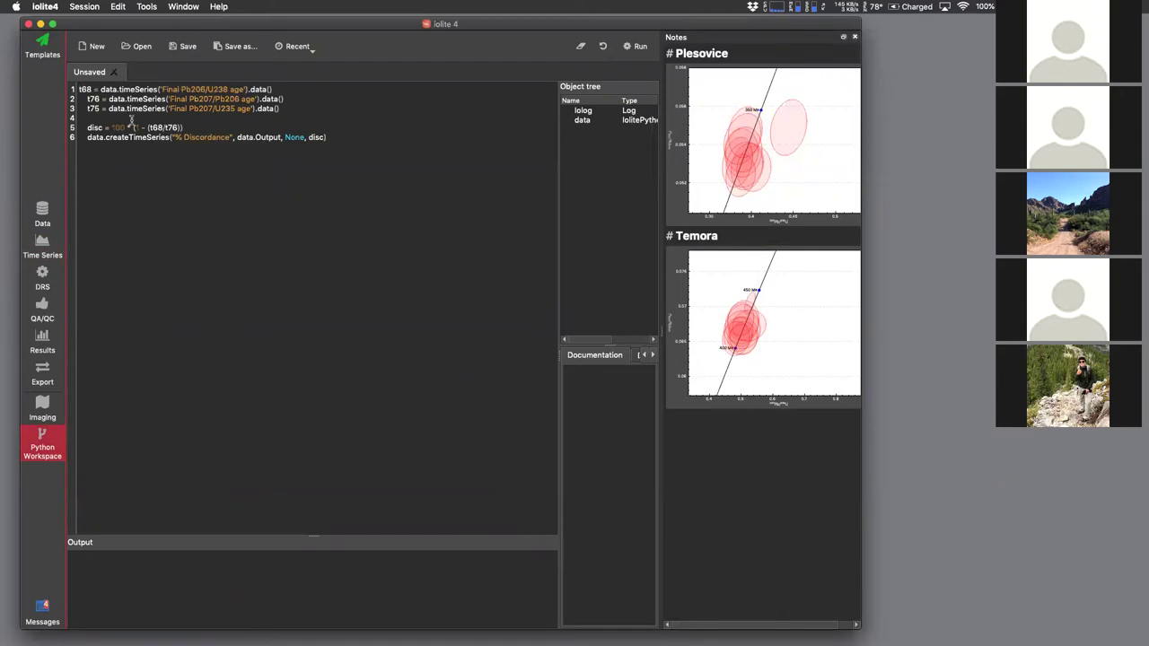
{"action": "key", "text": "Delete"}
{"action": "key", "text": "Down"}
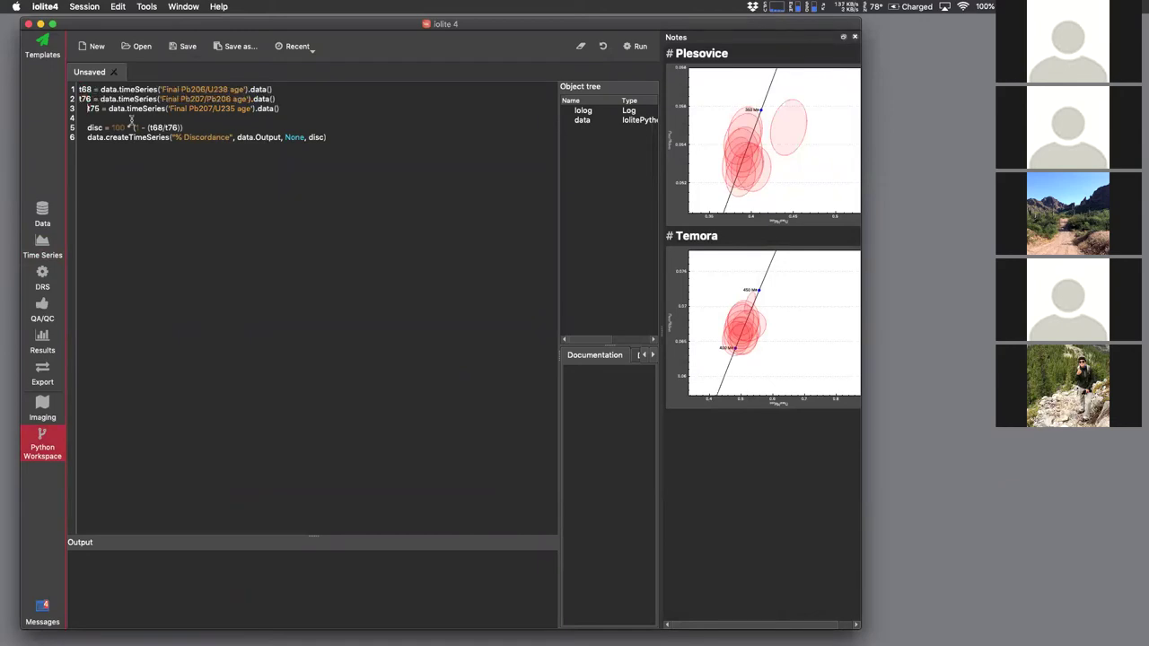
{"action": "key", "text": "Delete"}
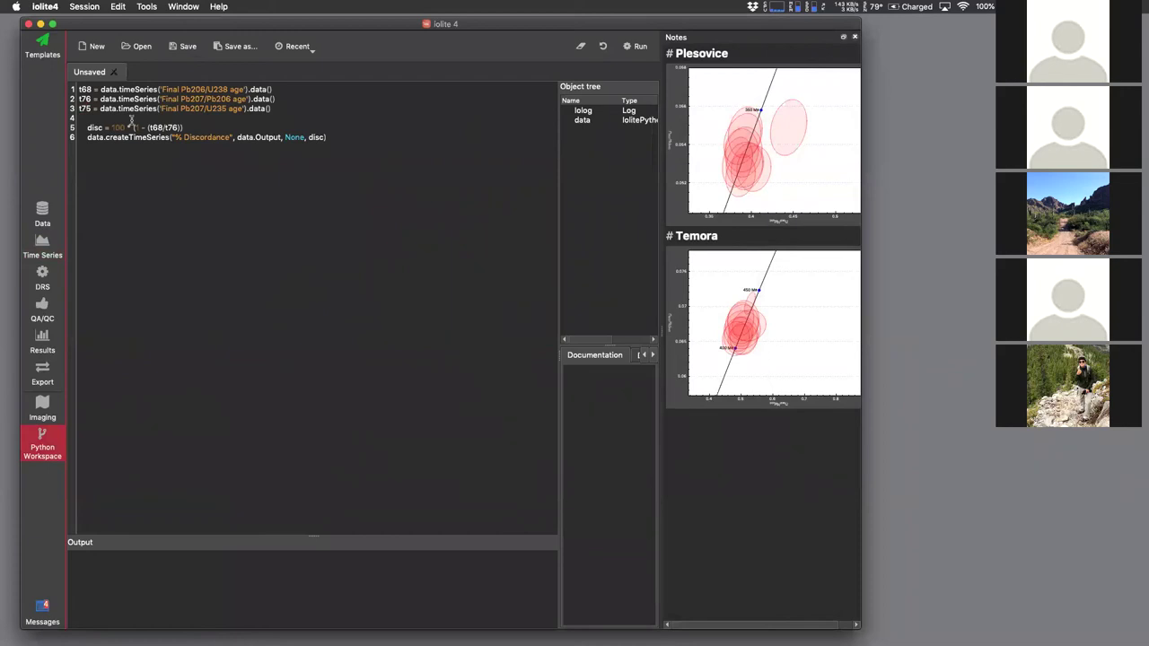
{"action": "key", "text": "BackSpace"}
{"action": "key", "text": "Down"}
{"action": "key", "text": "Delete"}
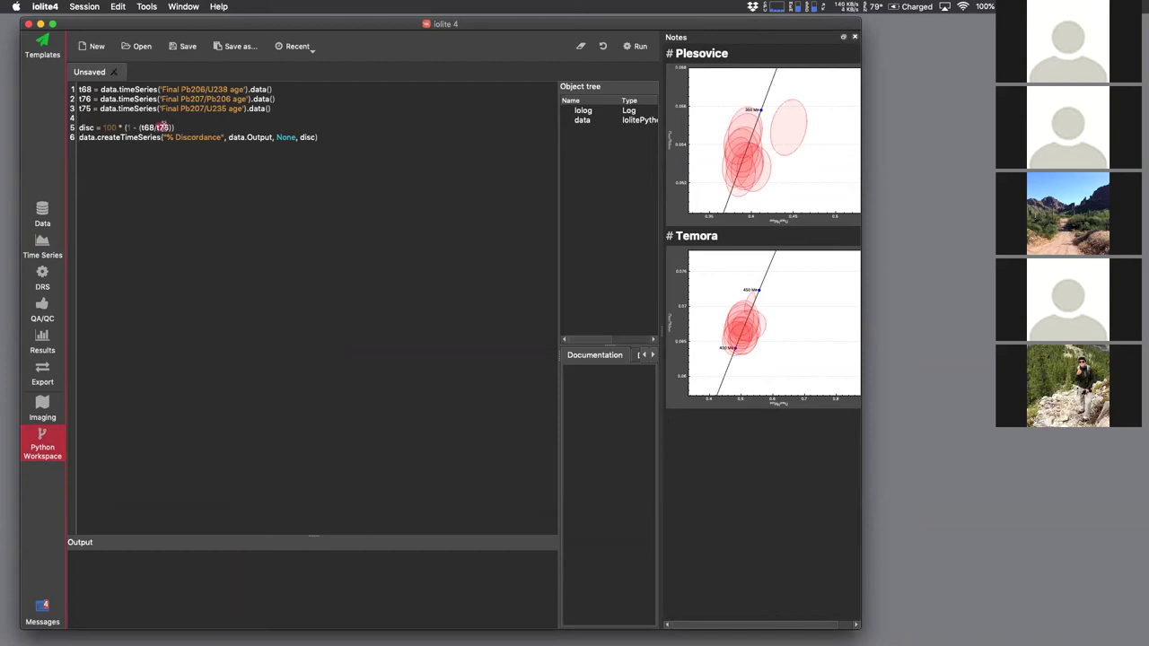
- Change the discordance formula to 100 * (1 - (t68/t75)) and run the script
{"action": "key", "text": "Right"}
{"action": "key", "text": "shift+Left"}
{"action": "key", "text": "shift+Left"}
{"action": "key", "text": "shift+Left"}
{"action": "type", "text": "t"}
{"action": "left_click", "coordinate": [640, 47]}
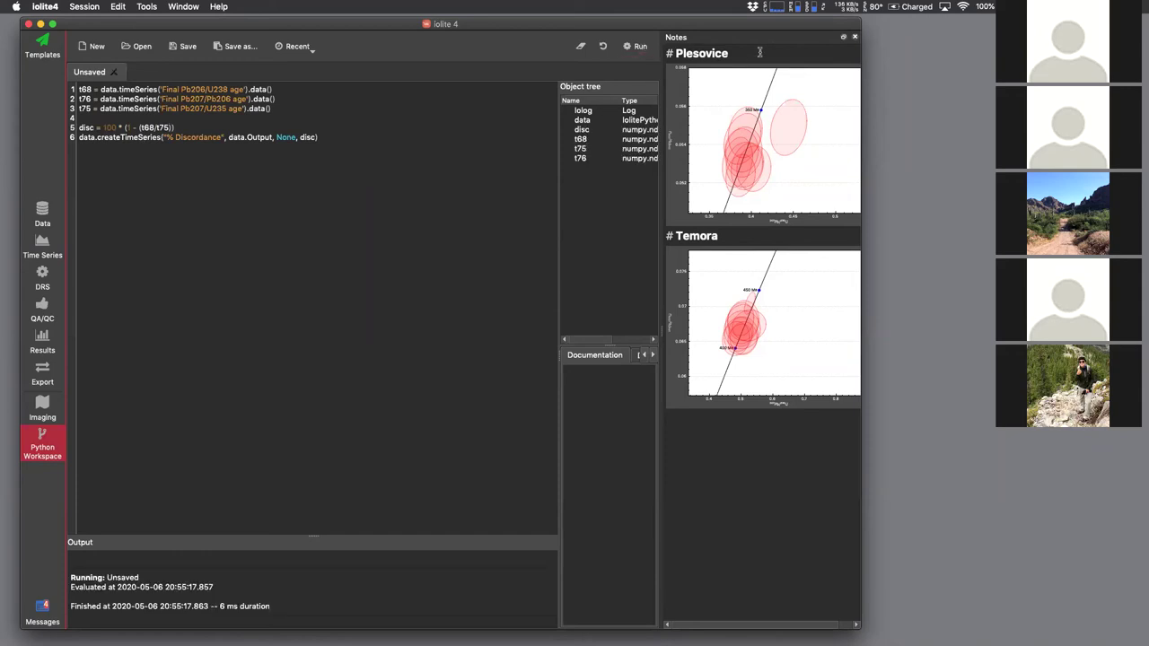
- Close the session notes and plot the % Discordance channel in the time series
{"action": "left_click", "coordinate": [855, 37]}
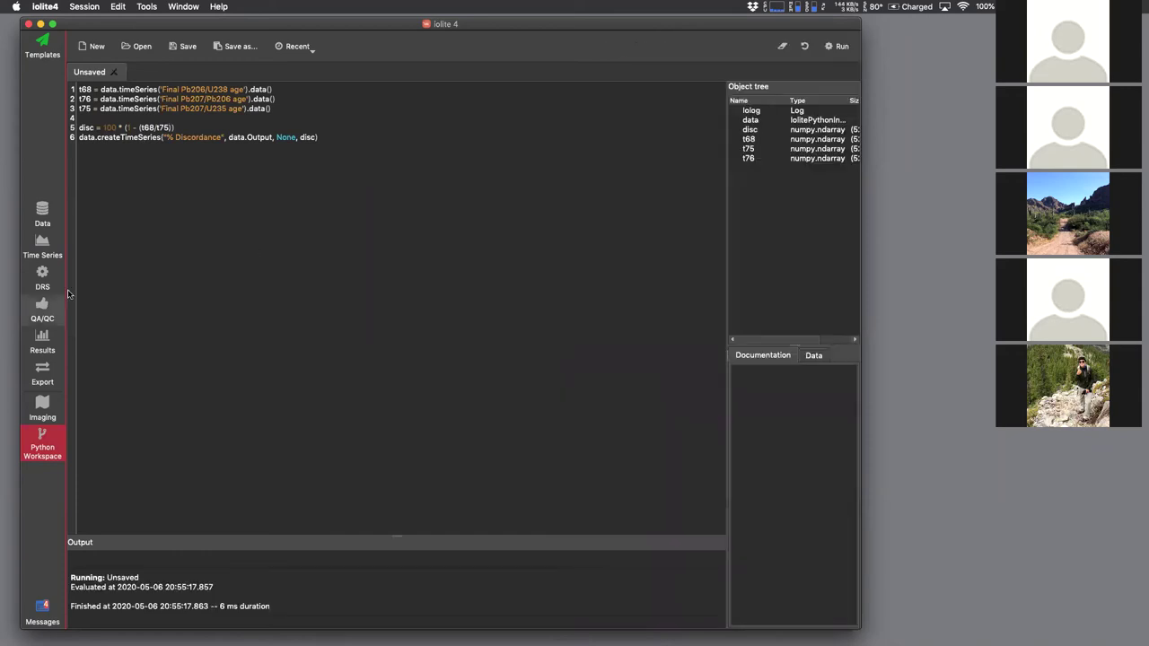
{"action": "left_click", "coordinate": [42, 244]}
{"action": "scroll", "coordinate": [130, 162], "scroll_direction": "down", "scroll_amount": 5}
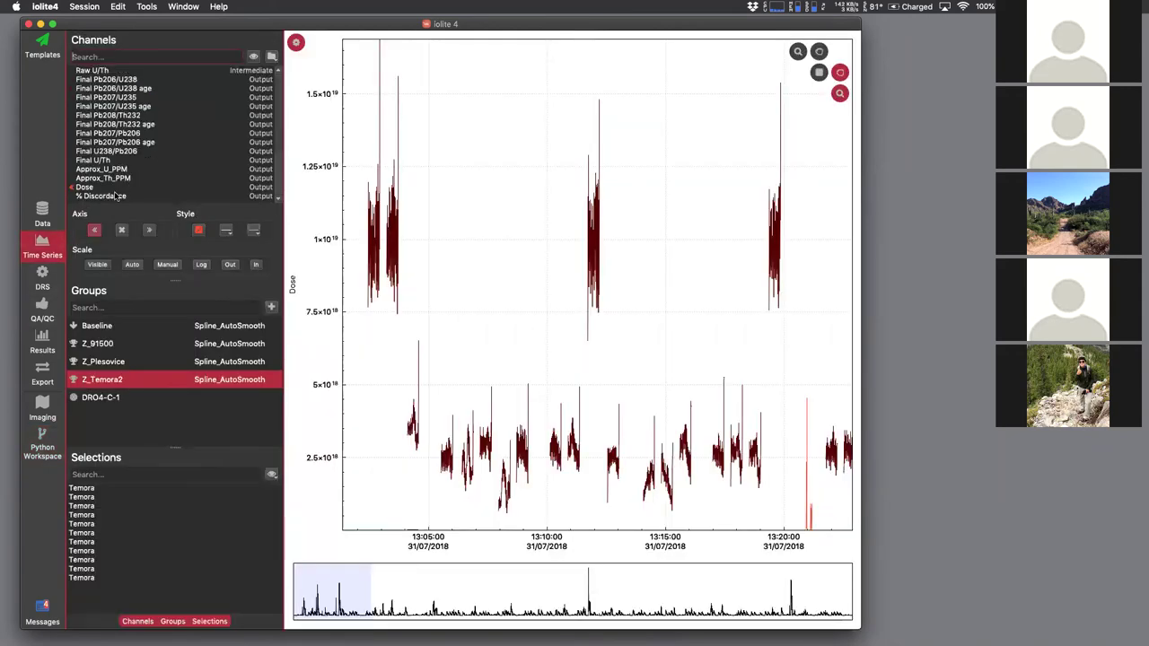
{"action": "left_click", "coordinate": [121, 196]}
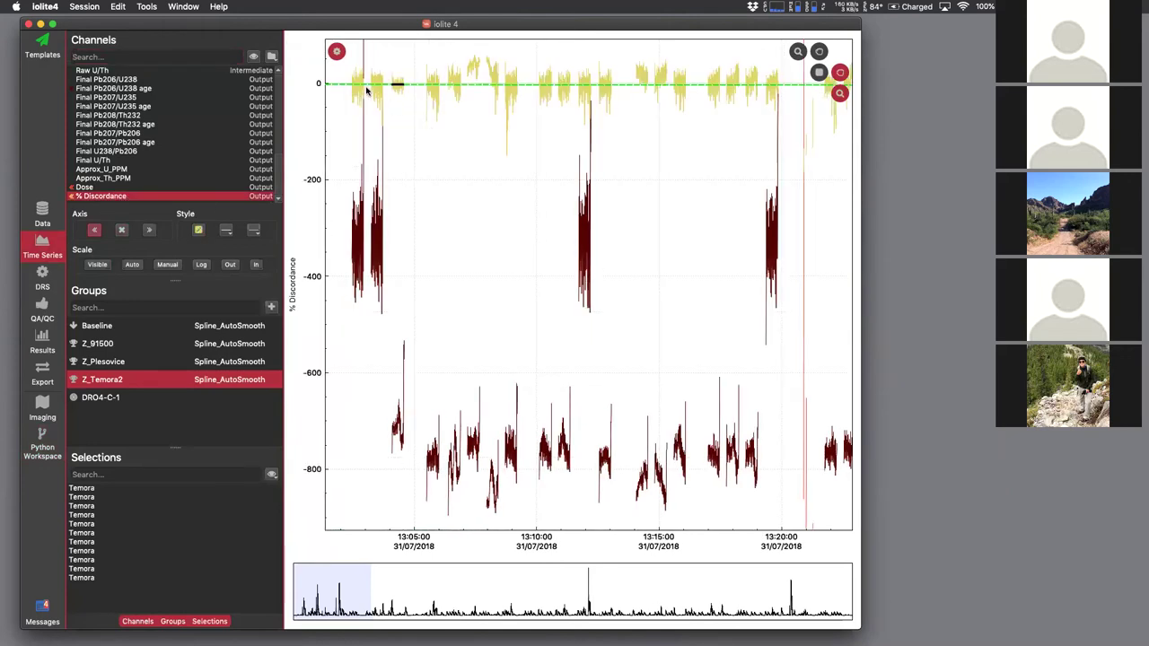
- Take the Dose channel off the time series plot and make % Discordance the active channel again
{"action": "left_click", "coordinate": [91, 187]}
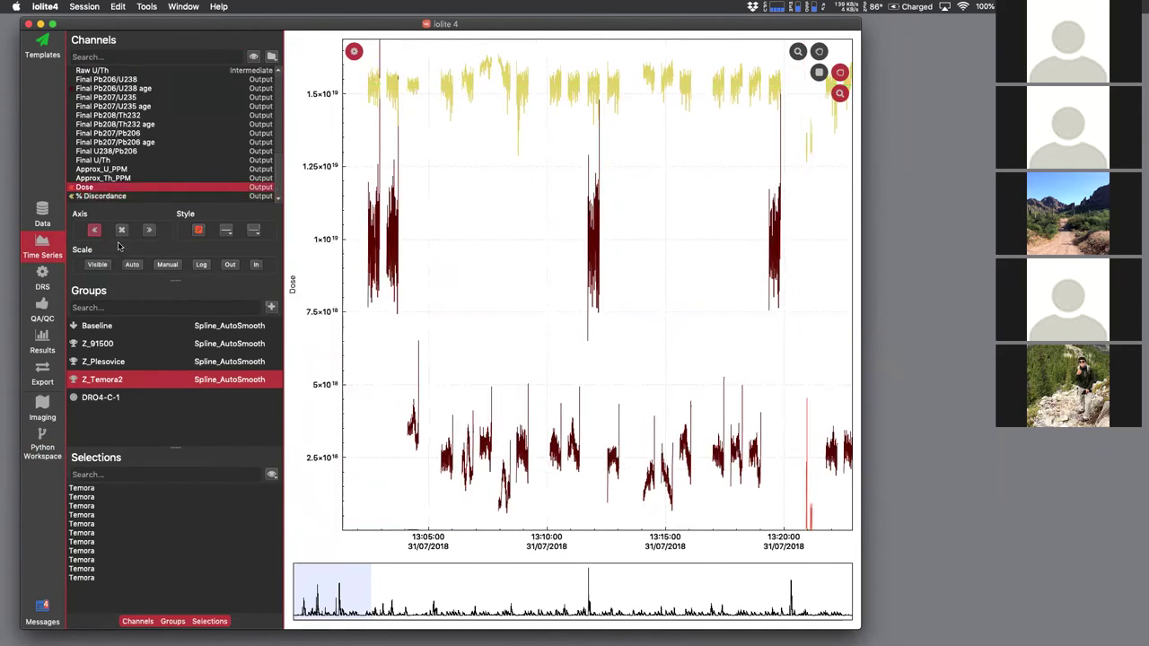
{"action": "scroll", "coordinate": [176, 170], "scroll_direction": "up", "scroll_amount": 3}
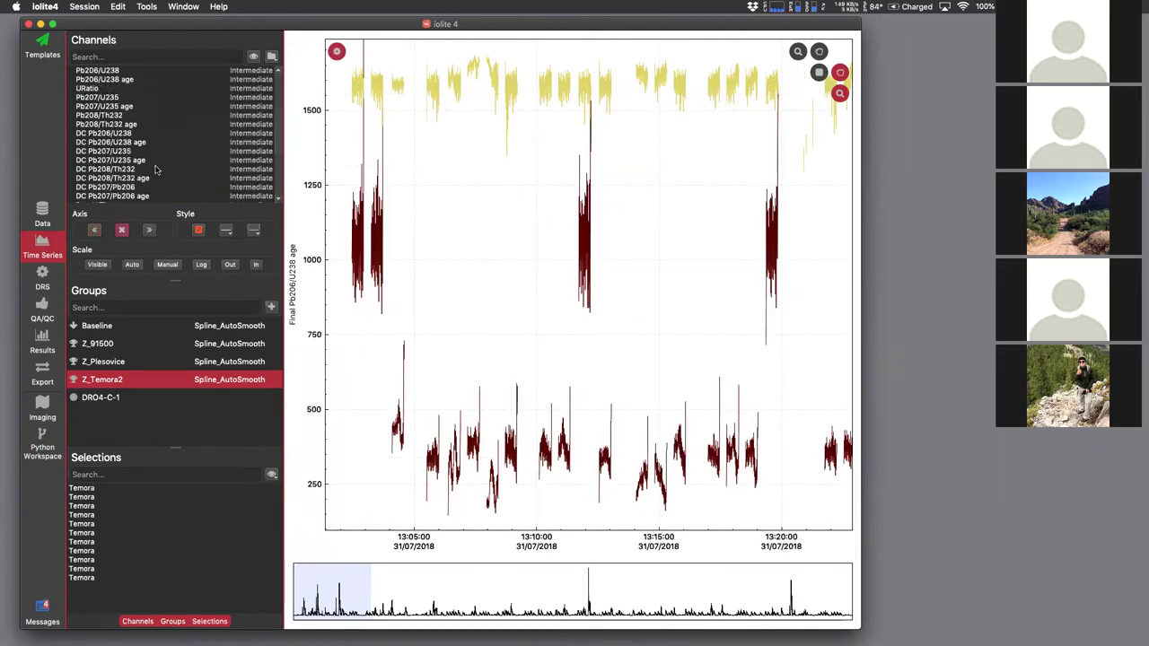
{"action": "left_click", "coordinate": [111, 142]}
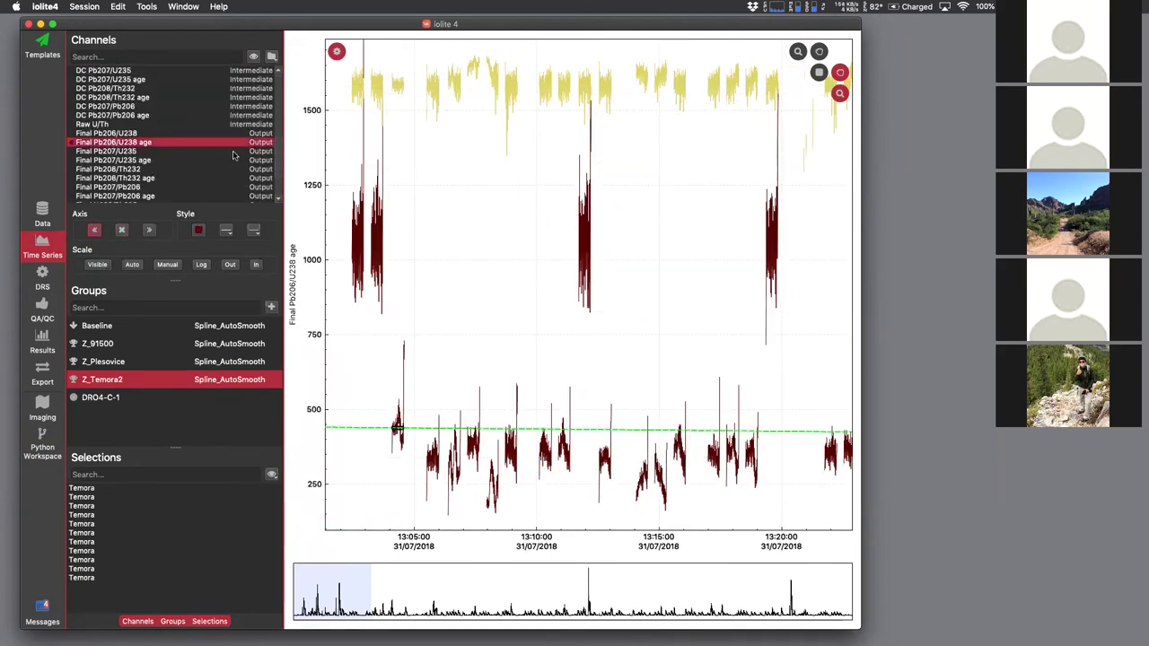
{"action": "scroll", "coordinate": [117, 203], "scroll_direction": "down", "scroll_amount": 3}
{"action": "left_click", "coordinate": [107, 198]}
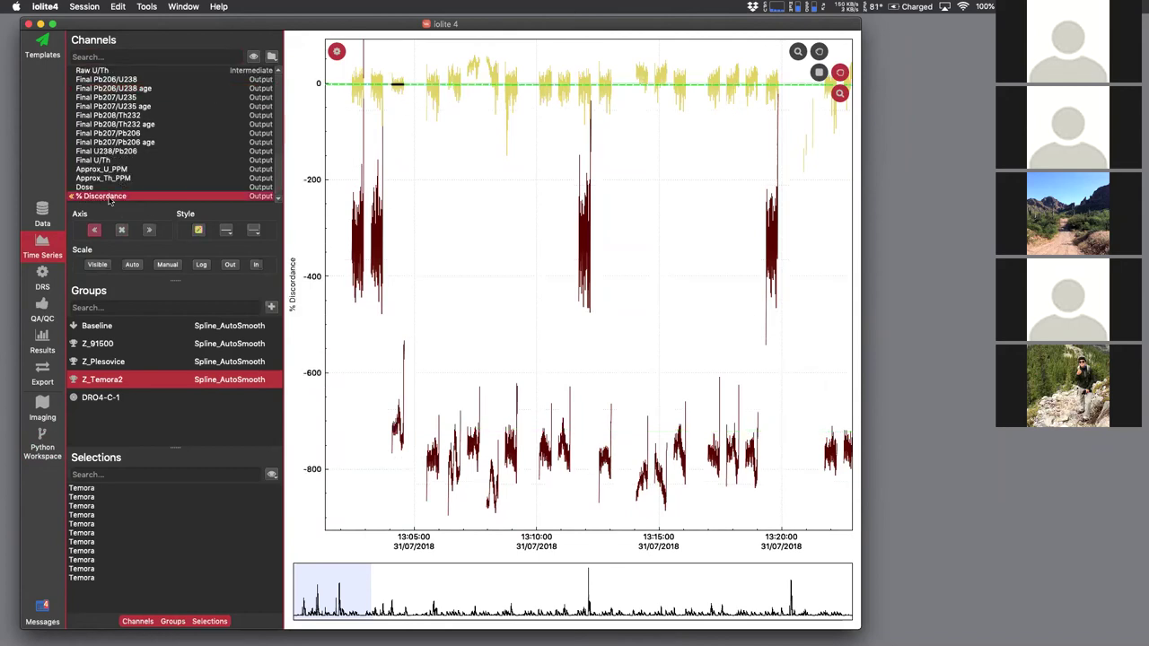
- Set the % Discordance axis scale manually to a range of -200 to 200
{"action": "left_click", "coordinate": [167, 264]}
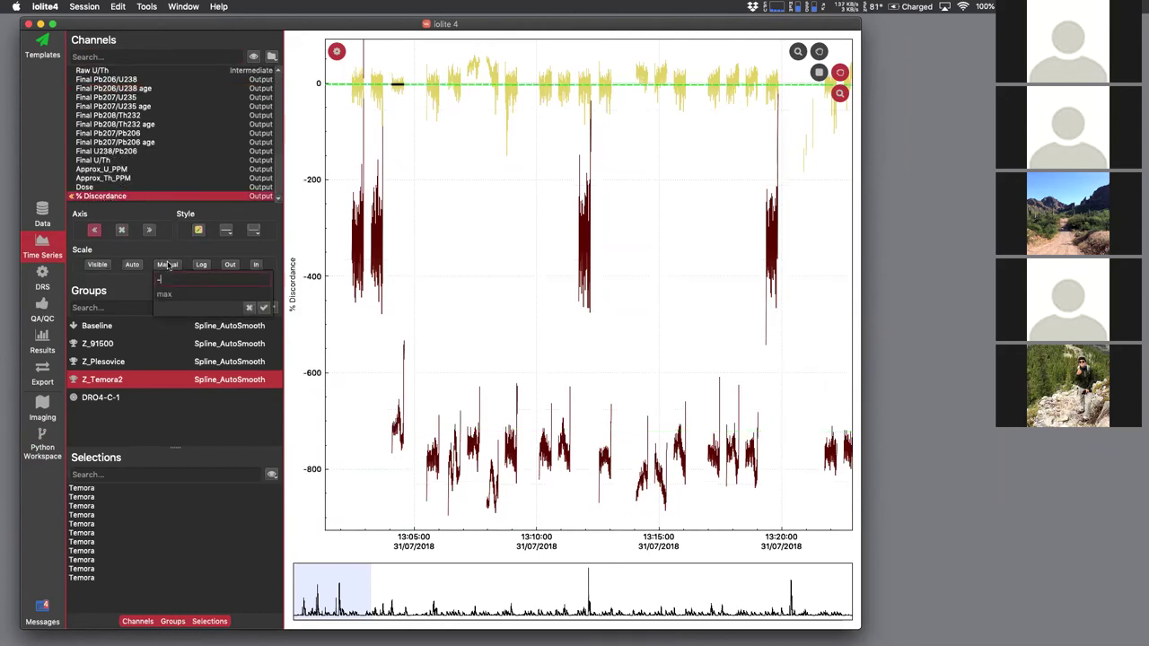
{"action": "type", "text": "-200"}
{"action": "key", "text": "Tab"}
{"action": "type", "text": "20"}
{"action": "key", "text": "Return"}
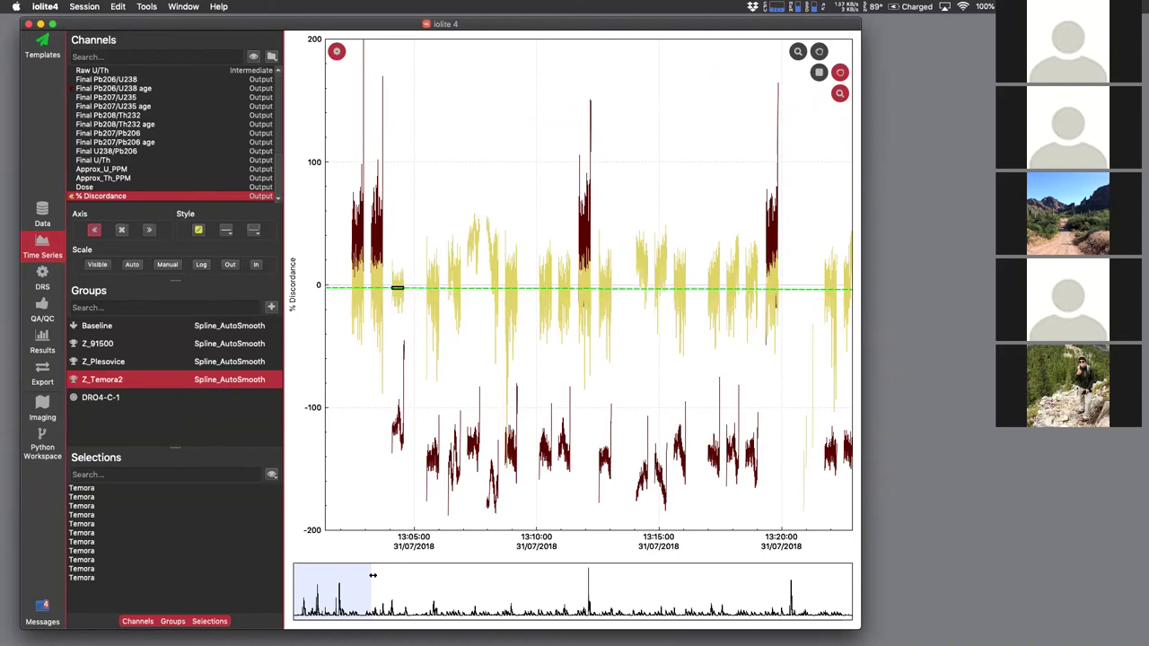
{"action": "mouse_move", "coordinate": [337, 589]}
{"action": "left_mouse_down"}
{"action": "mouse_move", "coordinate": [507, 598]}
{"action": "mouse_move", "coordinate": [516, 588]}
{"action": "left_mouse_up"}
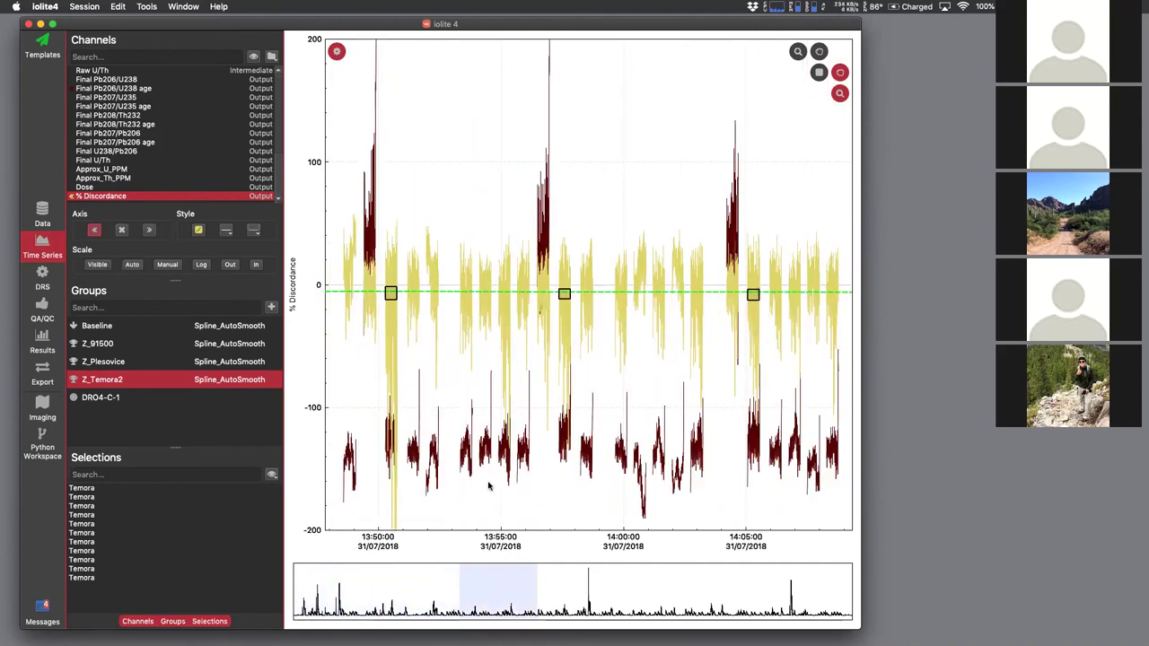
- Show the DRO4-C-1 group in a VizualAge live concordia and pick the outlying ellipse far from the curve to locate its selection
{"action": "left_click", "coordinate": [141, 6]}
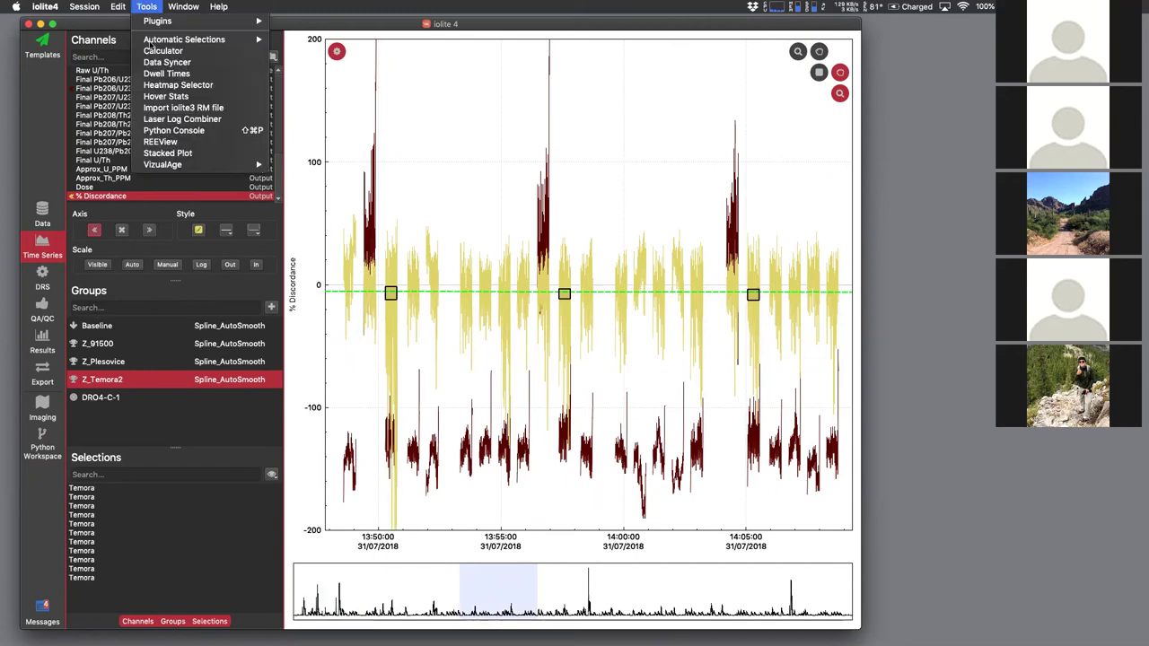
{"action": "mouse_move", "coordinate": [176, 165]}
{"action": "left_click", "coordinate": [306, 162]}
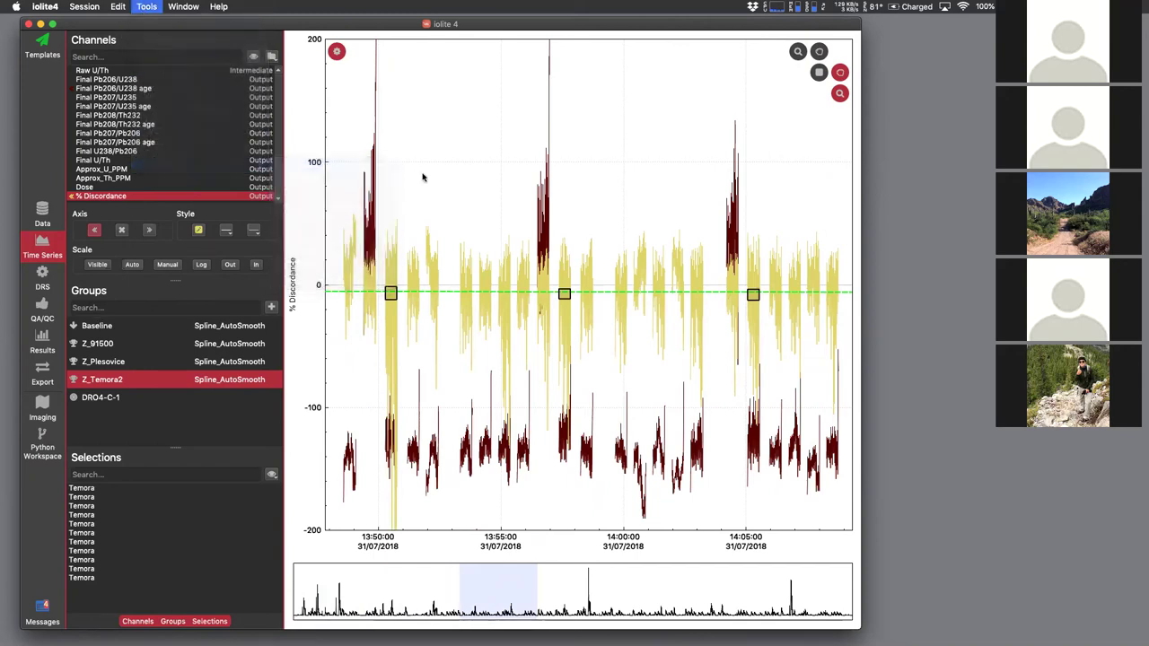
{"action": "mouse_move", "coordinate": [506, 576]}
{"action": "left_mouse_down"}
{"action": "mouse_move", "coordinate": [444, 585]}
{"action": "mouse_move", "coordinate": [419, 577]}
{"action": "mouse_move", "coordinate": [422, 559]}
{"action": "mouse_move", "coordinate": [353, 593]}
{"action": "left_mouse_up"}
{"action": "left_click_drag", "start_coordinate": [754, 120], "coordinate": [796, 92]}
{"action": "left_click", "coordinate": [135, 398]}
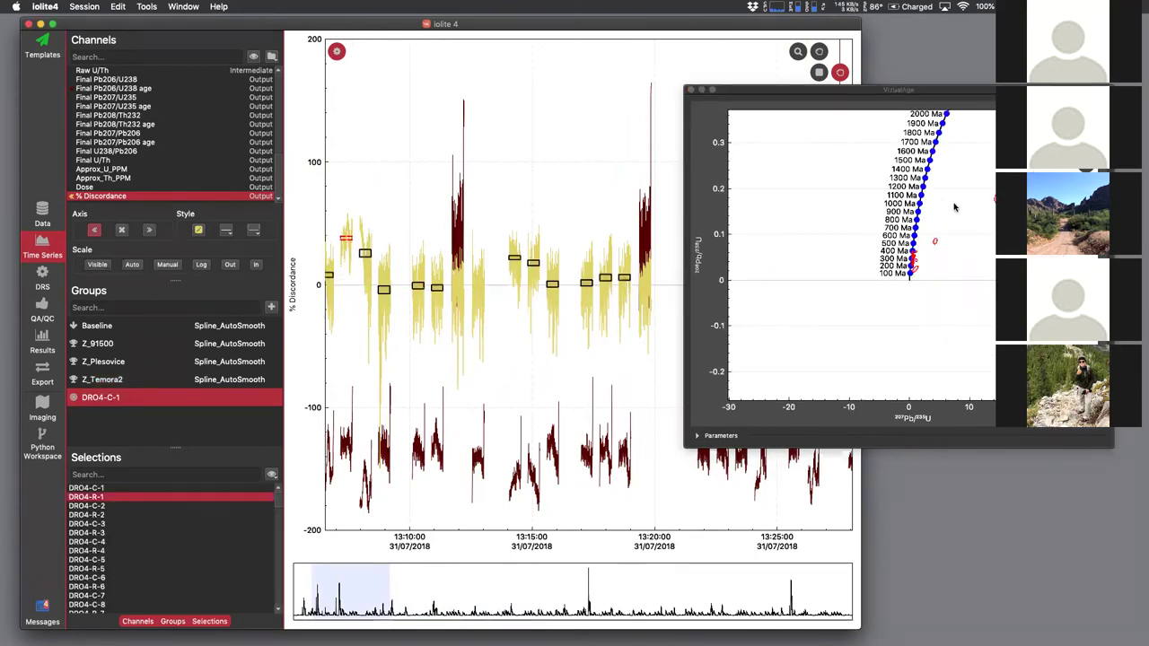
{"action": "left_click", "coordinate": [994, 199]}
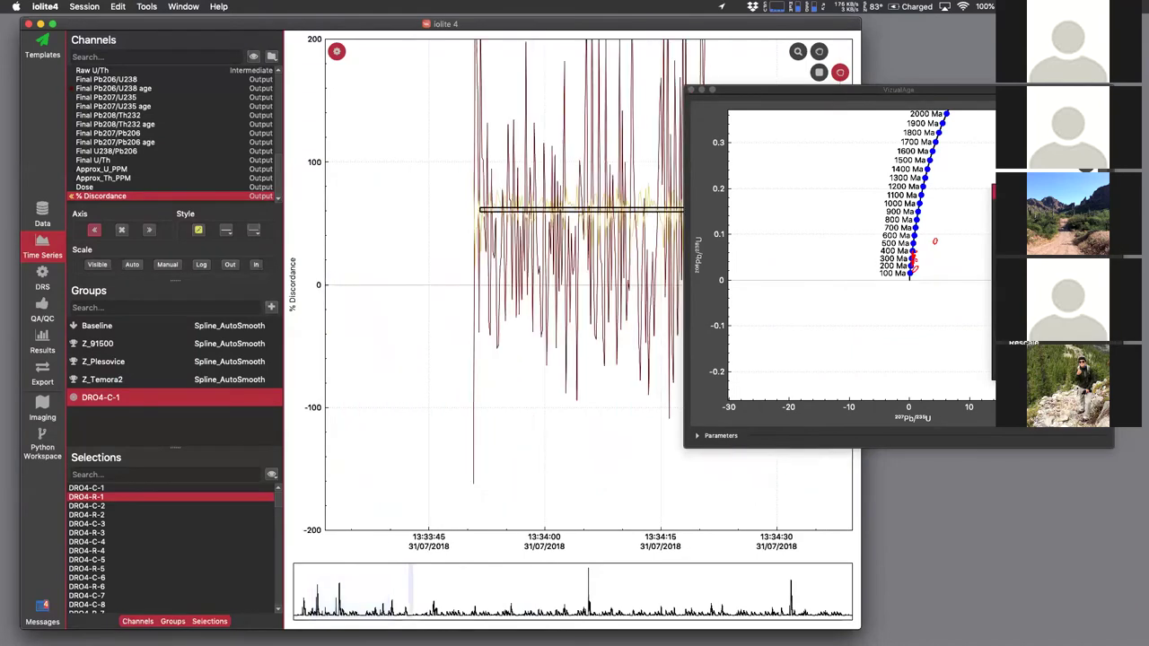
- Check the % Discordance of selection DRO4-C-15 with Hover Stats, and close the statistics and live concordia windows
{"action": "left_click", "coordinate": [147, 6]}
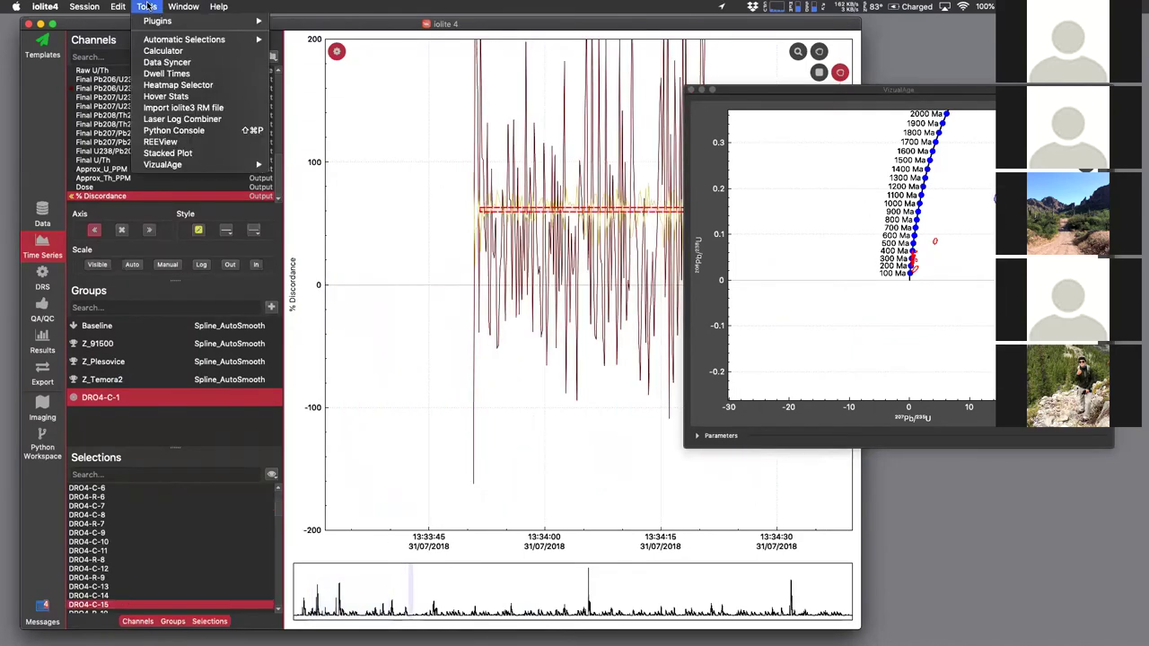
{"action": "left_click", "coordinate": [158, 96]}
{"action": "left_click", "coordinate": [173, 183]}
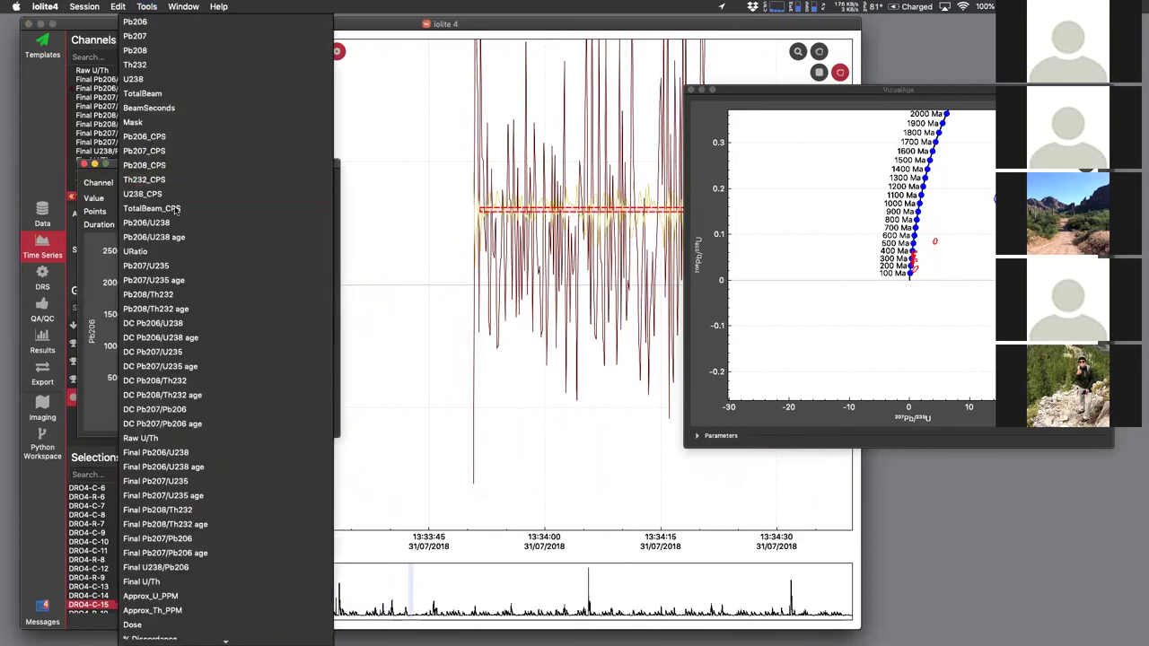
{"action": "left_click", "coordinate": [180, 630]}
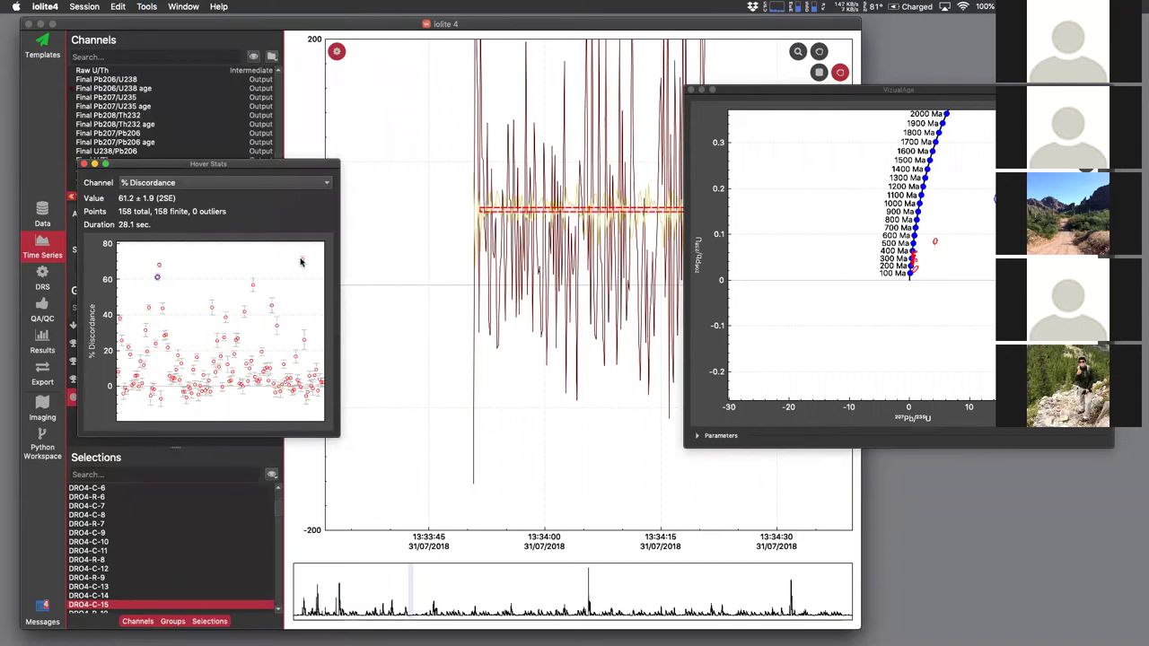
{"action": "left_click", "coordinate": [85, 166]}
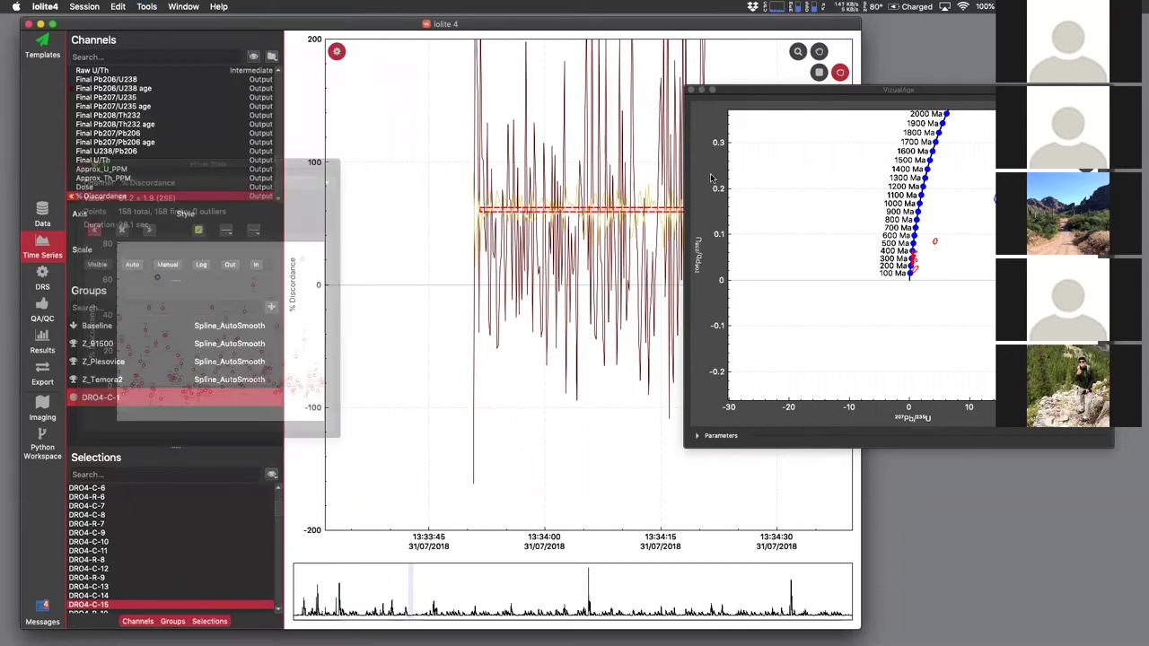
{"action": "left_click", "coordinate": [691, 92]}
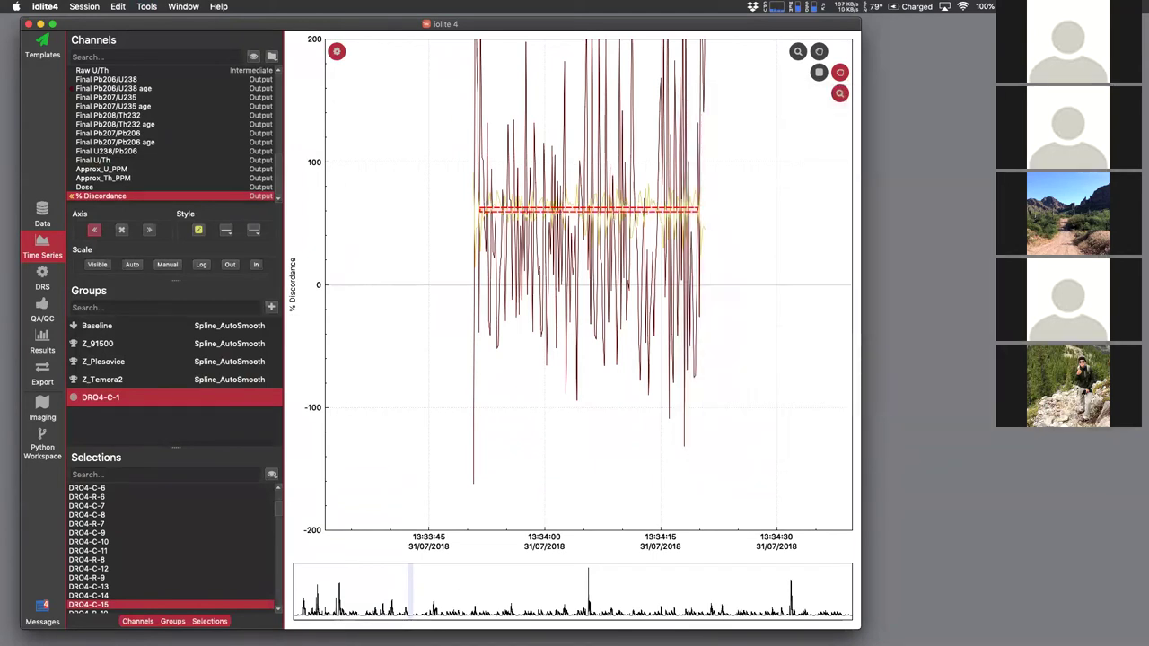
- Switch to the iolite 4 U-Pb Webinar presentation in PowerPoint and reposition its window to show the VizualAge example slide
{"action": "key", "text": "super+Tab"}
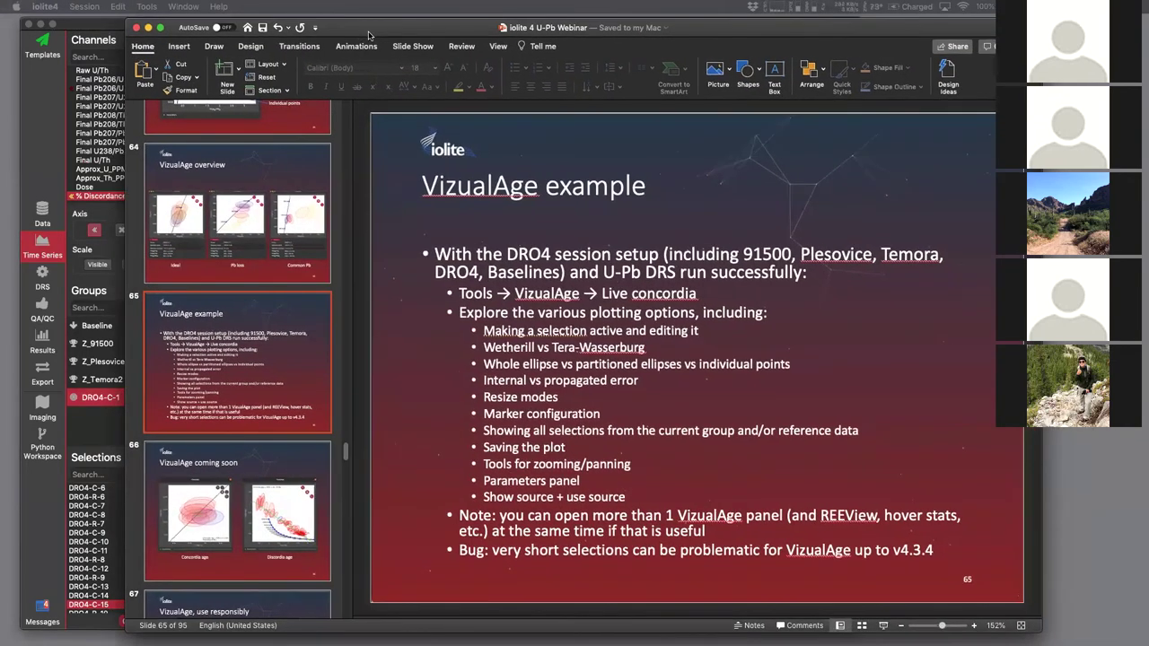
{"action": "left_click_drag", "start_coordinate": [368, 34], "coordinate": [344, 34]}
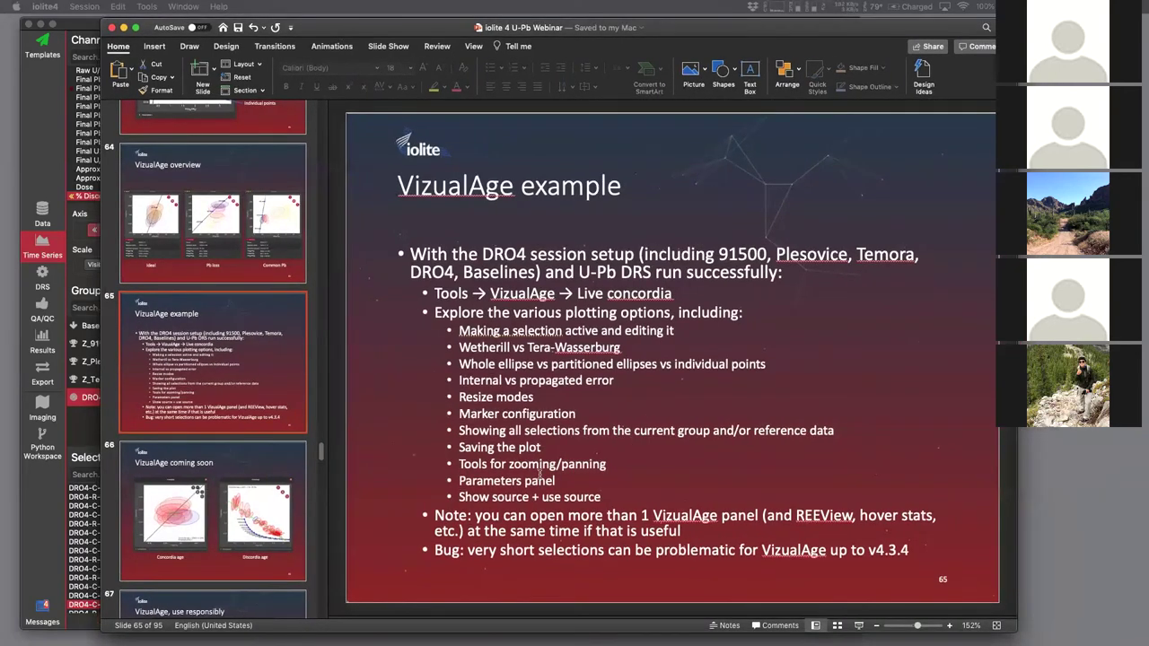
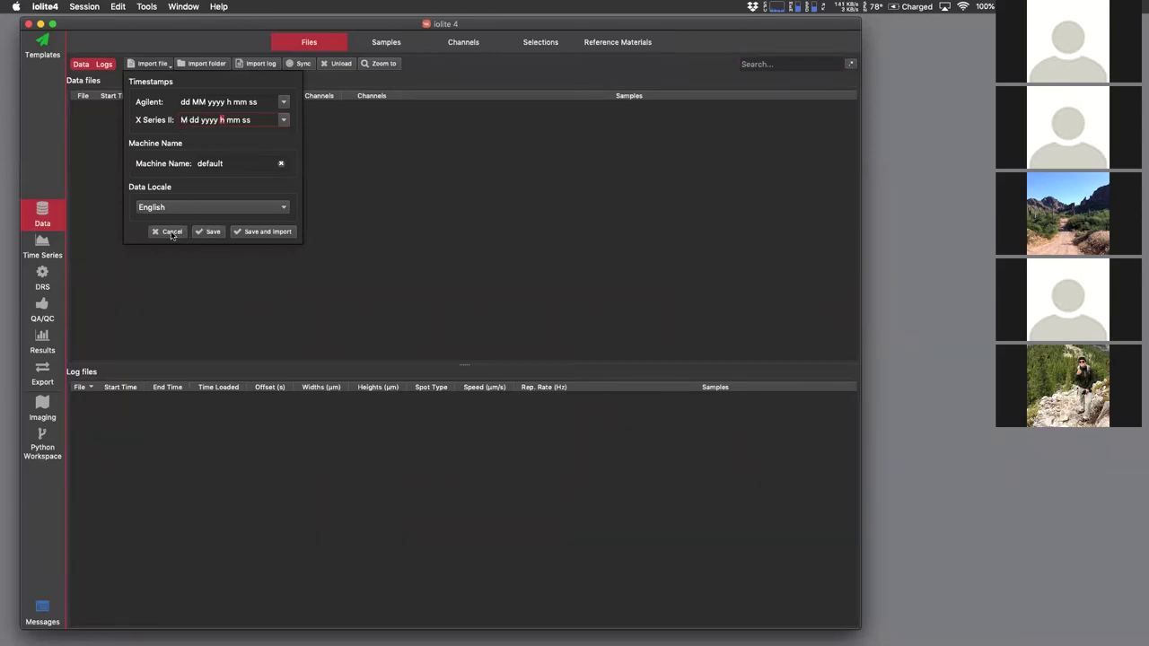
- Cancel the import settings, import the data file apatite.csv, and decline to configure its dwell times
{"action": "left_click", "coordinate": [171, 233]}
{"action": "left_click", "coordinate": [151, 64]}
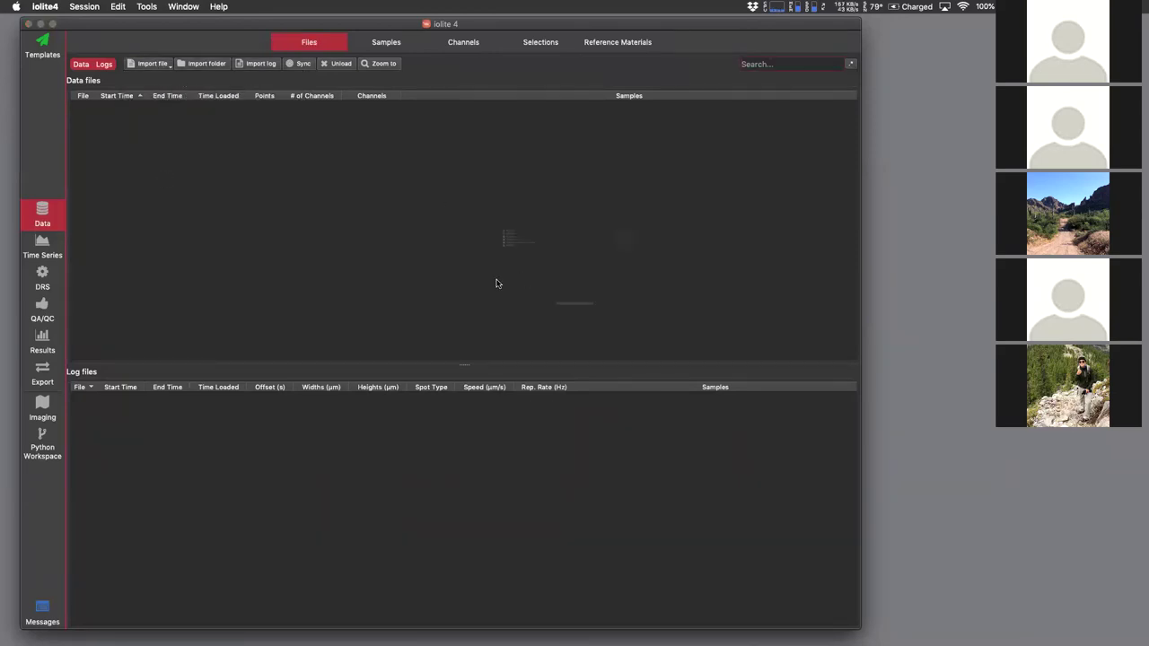
{"action": "left_click", "coordinate": [331, 160]}
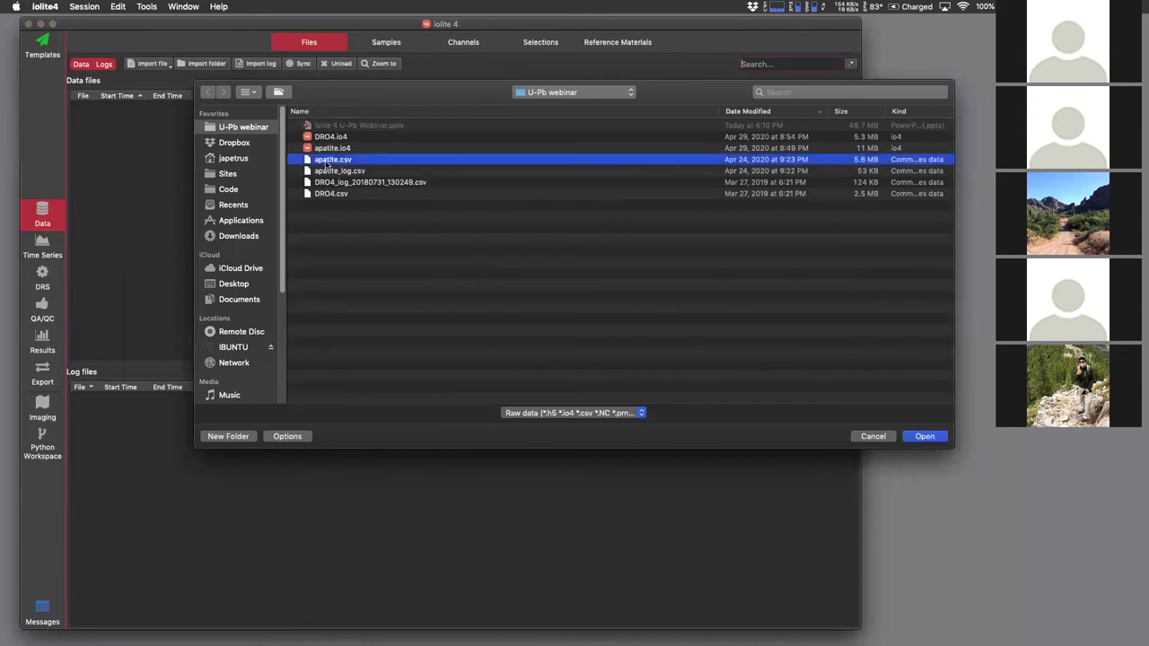
{"action": "key", "text": "Return"}
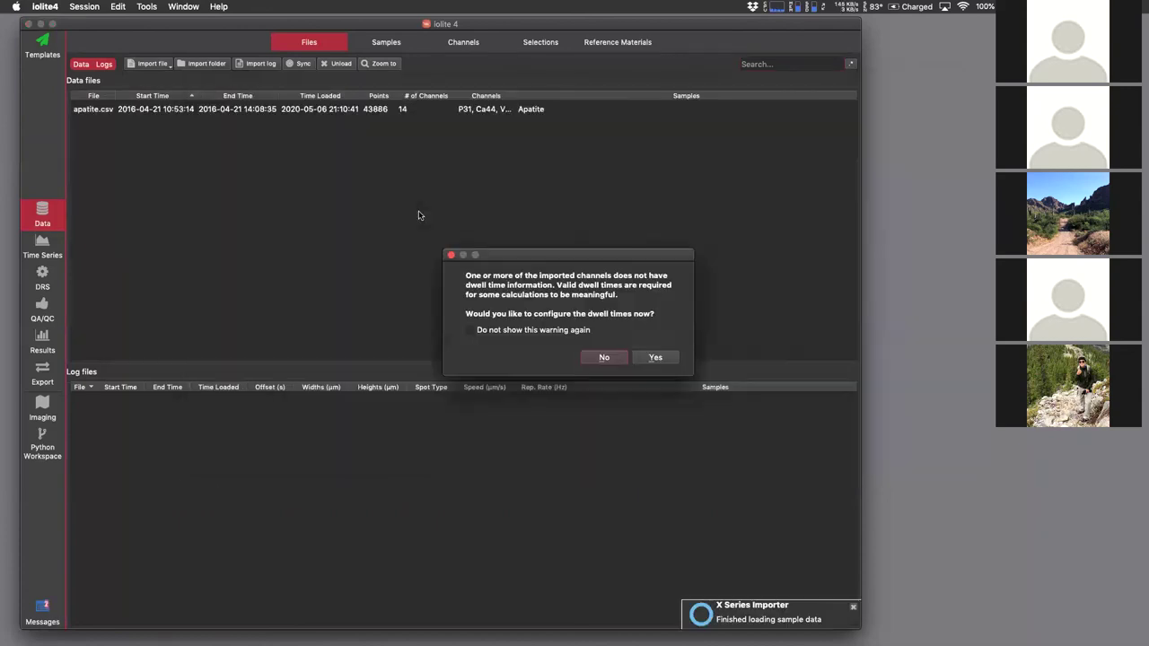
{"action": "left_click", "coordinate": [604, 357]}
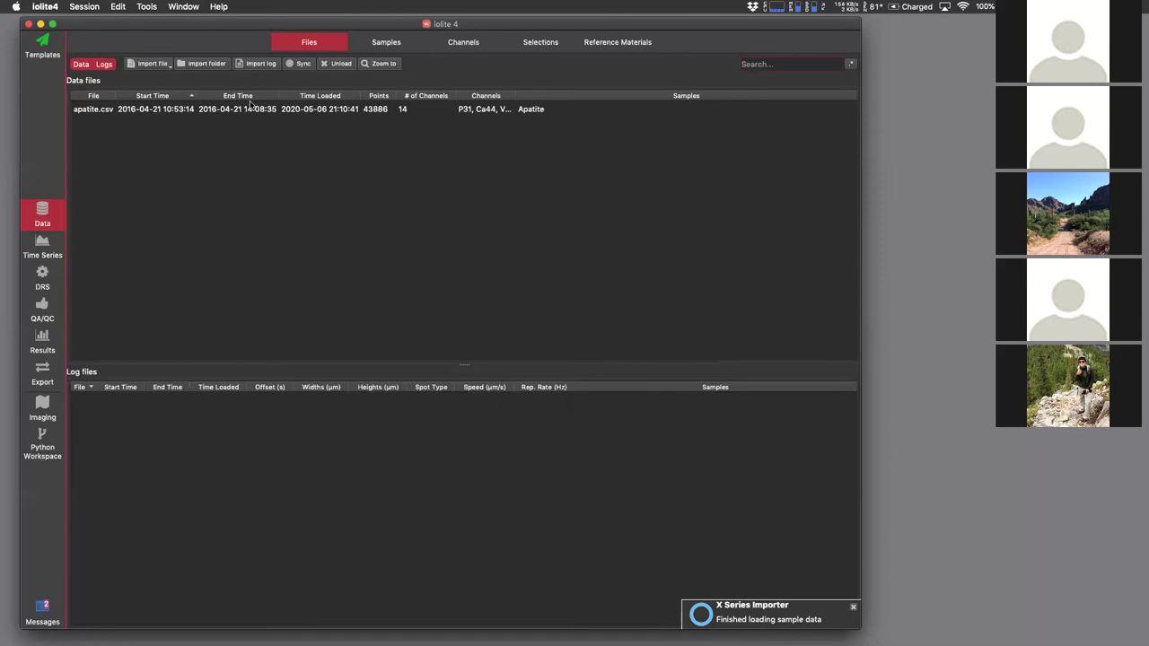
- Import the laser log apatite_log.csv for the apatite session
{"action": "left_click", "coordinate": [257, 64]}
{"action": "left_click", "coordinate": [348, 172]}
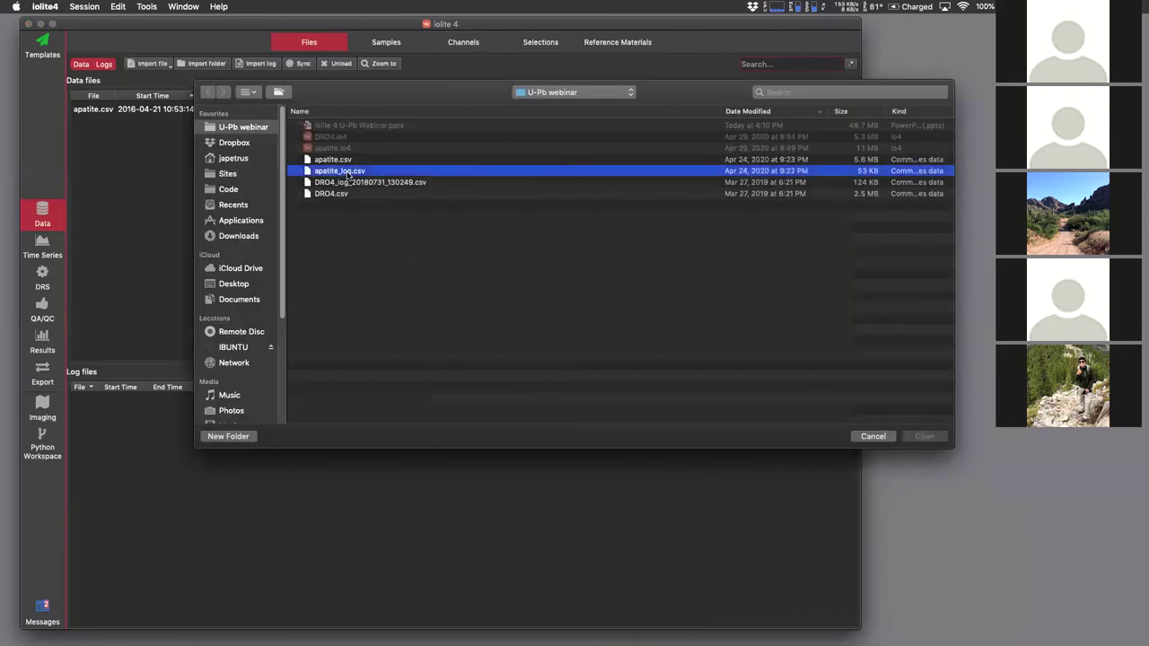
{"action": "key", "text": "Return"}
- Check the laser log's alignment with the TotalBeam signal from session start to end, and accept the automatic sync
{"action": "scroll", "coordinate": [442, 336], "scroll_direction": "up", "scroll_amount": 10}
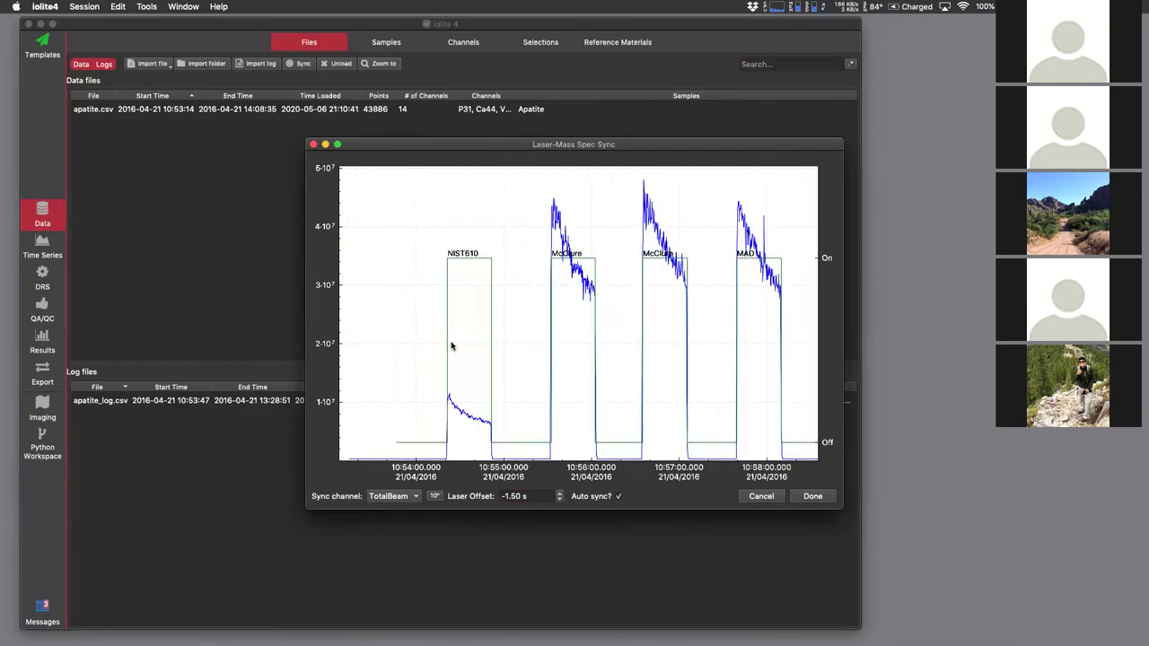
{"action": "scroll", "coordinate": [608, 351], "scroll_direction": "up", "scroll_amount": 2}
{"action": "scroll", "coordinate": [625, 359], "scroll_direction": "down", "scroll_amount": 8}
{"action": "scroll", "coordinate": [693, 373], "scroll_direction": "down", "scroll_amount": 5}
{"action": "scroll", "coordinate": [682, 371], "scroll_direction": "right", "scroll_amount": 5}
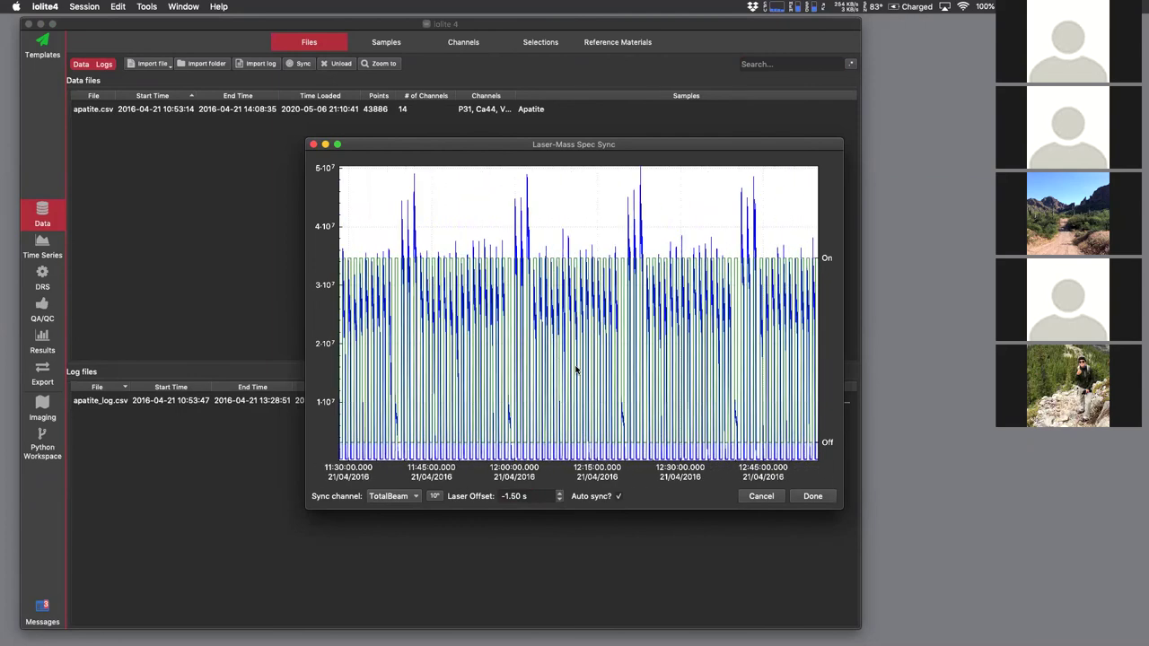
{"action": "scroll", "coordinate": [575, 369], "scroll_direction": "up", "scroll_amount": 8}
{"action": "scroll", "coordinate": [593, 378], "scroll_direction": "down", "scroll_amount": 2}
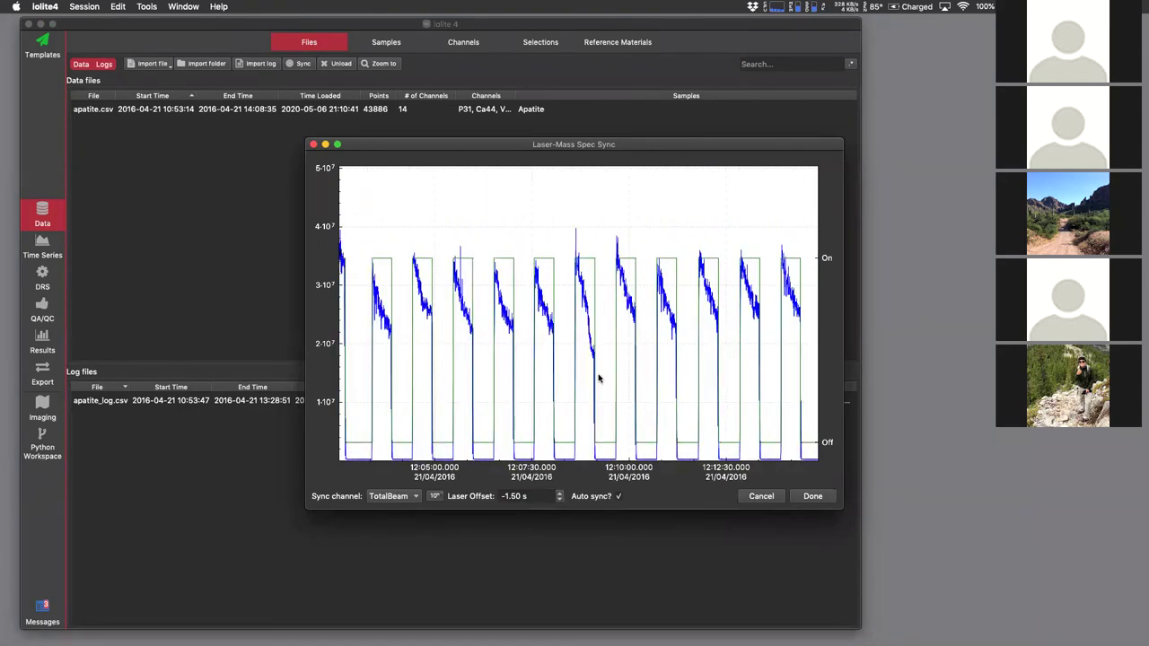
{"action": "scroll", "coordinate": [667, 387], "scroll_direction": "down", "scroll_amount": 6}
{"action": "scroll", "coordinate": [636, 386], "scroll_direction": "right", "scroll_amount": 4}
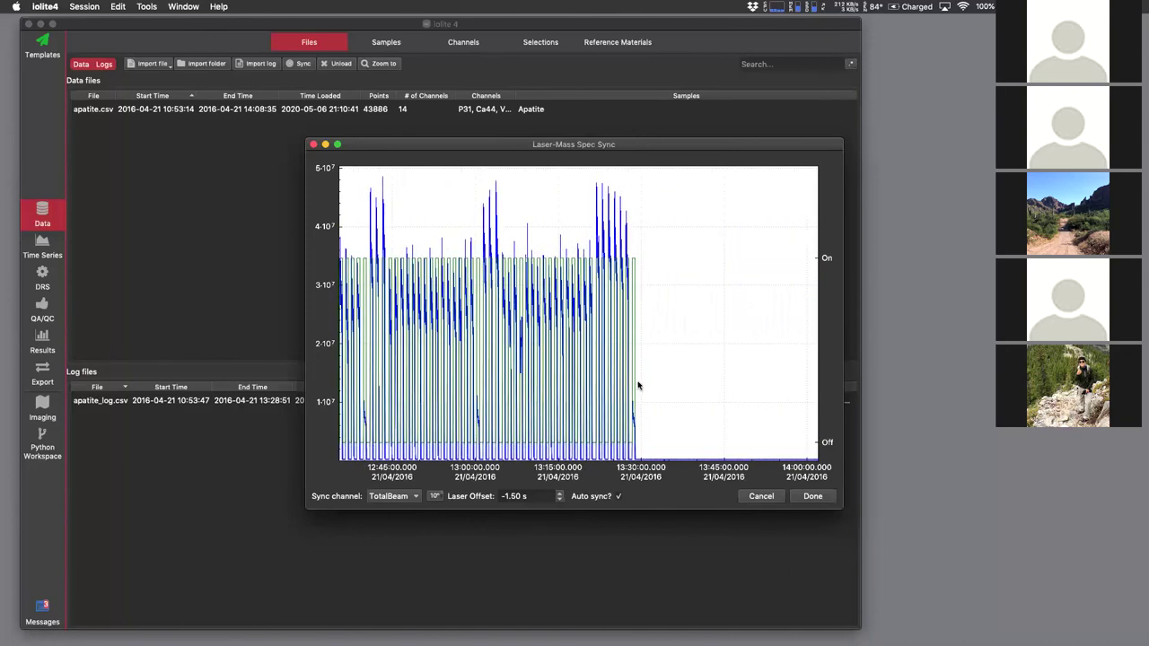
{"action": "scroll", "coordinate": [639, 386], "scroll_direction": "up", "scroll_amount": 8}
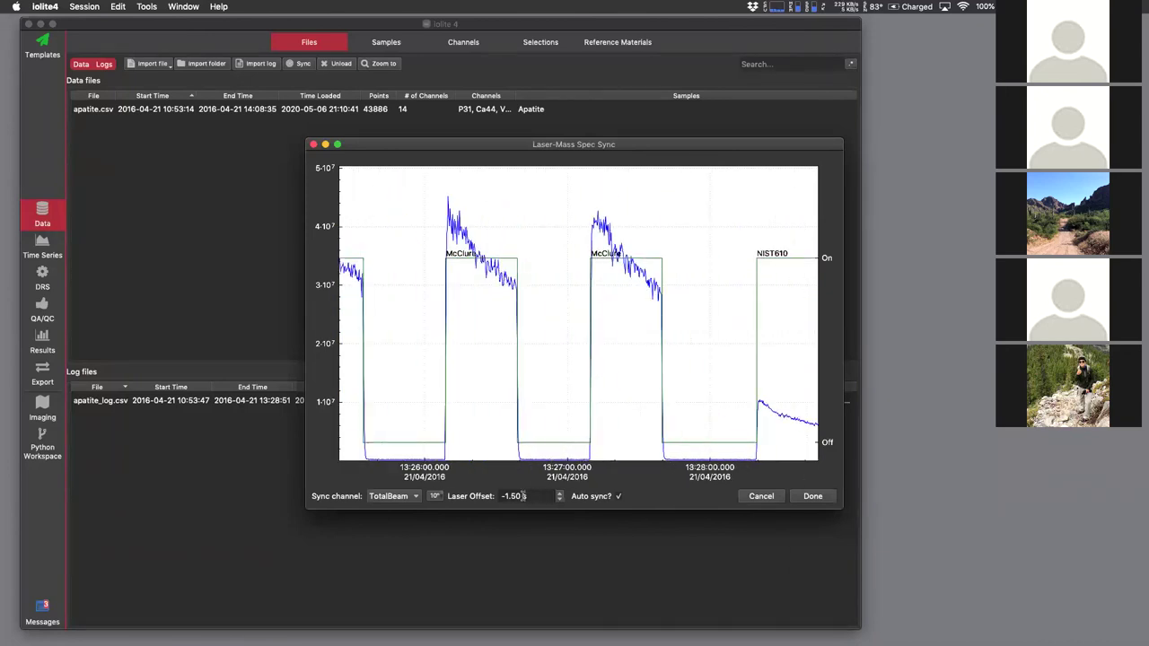
{"action": "left_click_drag", "start_coordinate": [534, 495], "coordinate": [466, 494]}
{"action": "left_click", "coordinate": [812, 497]}
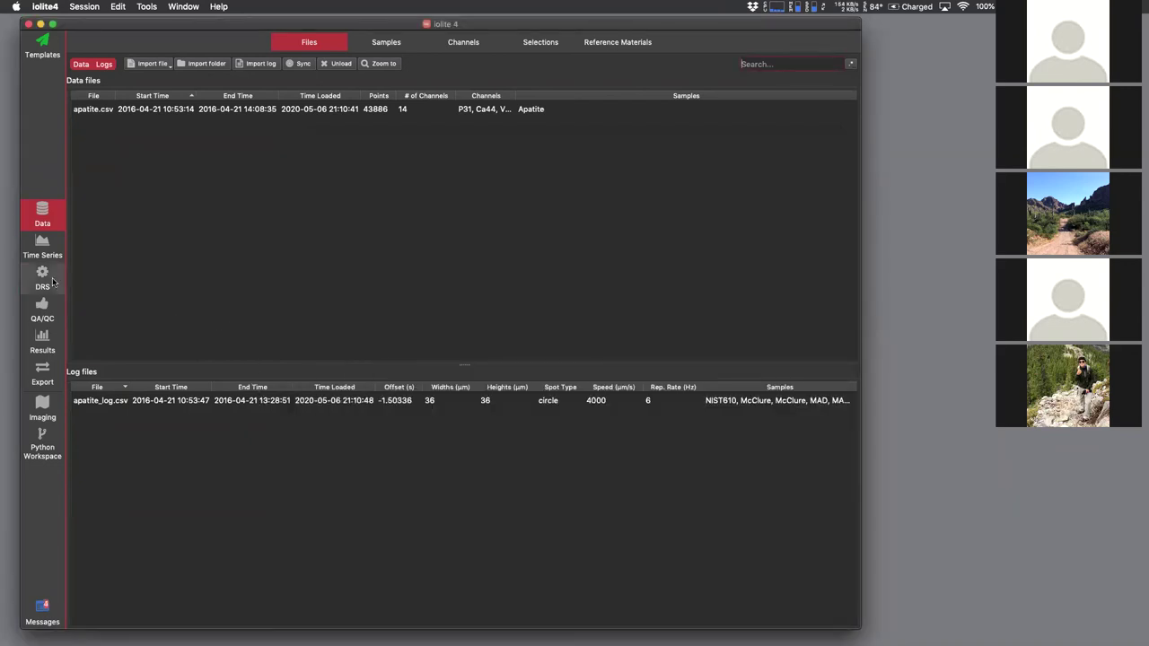
- Plot the TotalBeam channel in the time series view, and return to the data view
{"action": "left_click", "coordinate": [44, 248]}
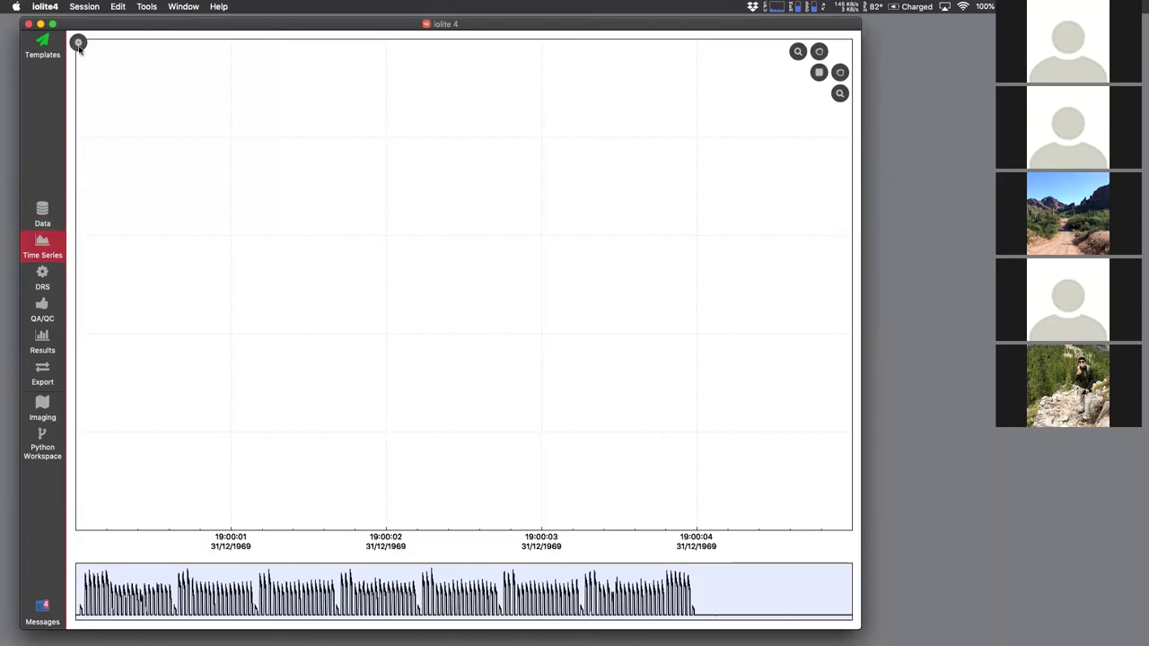
{"action": "left_click", "coordinate": [123, 196]}
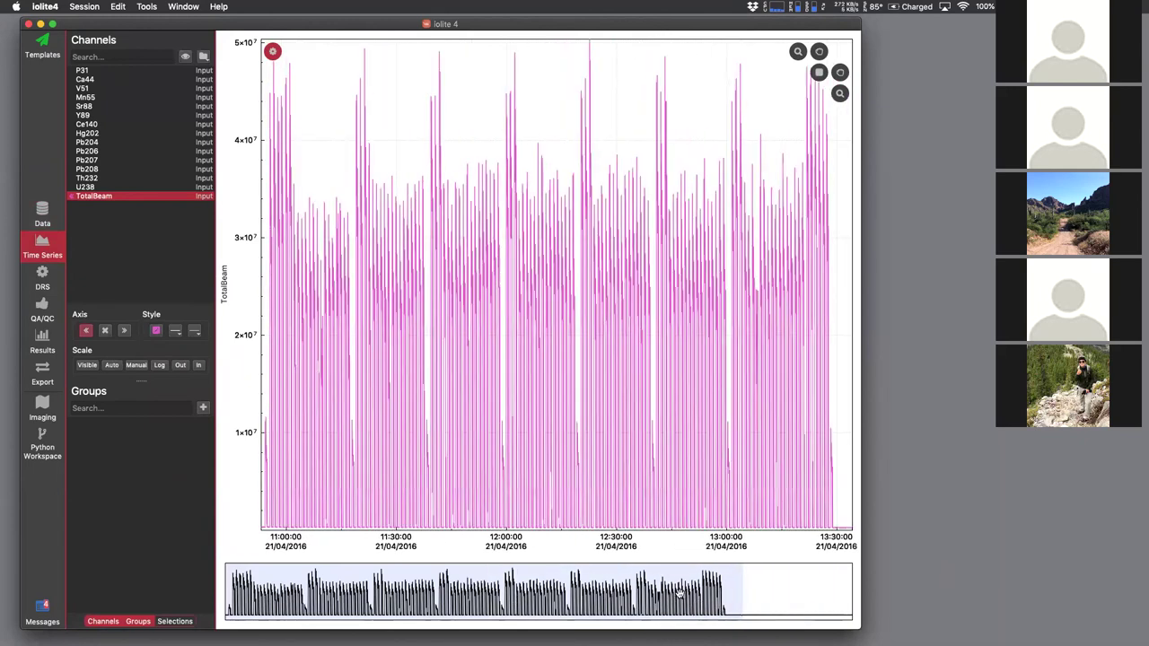
{"action": "left_click", "coordinate": [61, 223]}
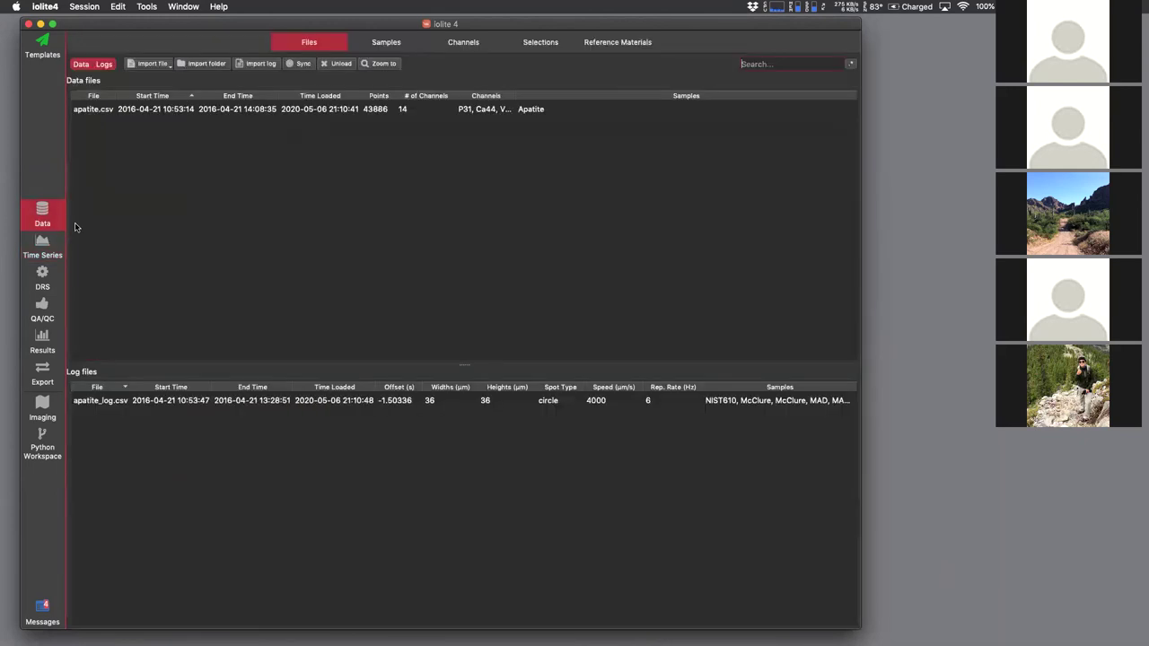
- Open Auto Selections for the laser log samples, enlarge its window, and review the group names assigned to all samples
{"action": "left_click", "coordinate": [382, 43]}
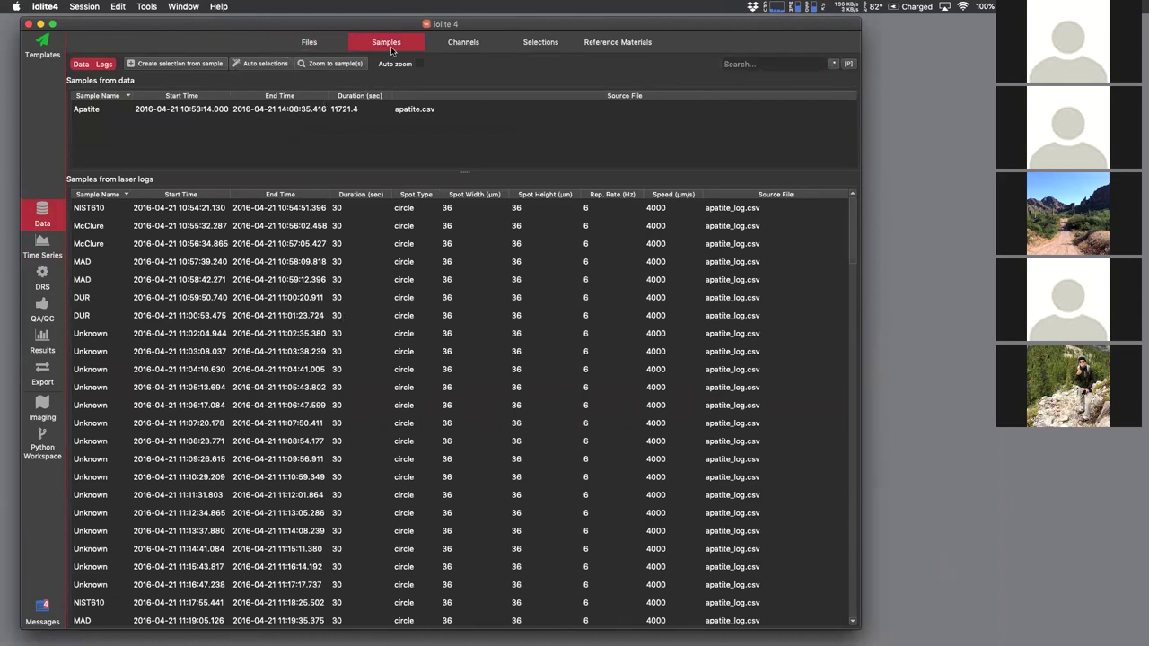
{"action": "left_click", "coordinate": [306, 280]}
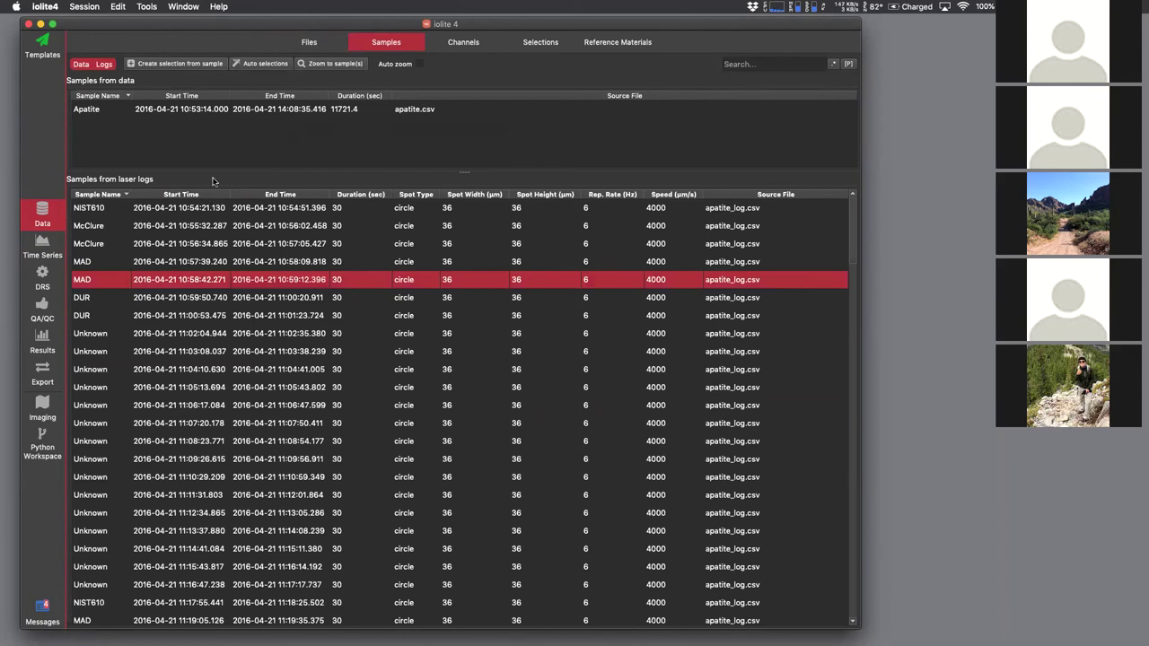
{"action": "left_click", "coordinate": [259, 64]}
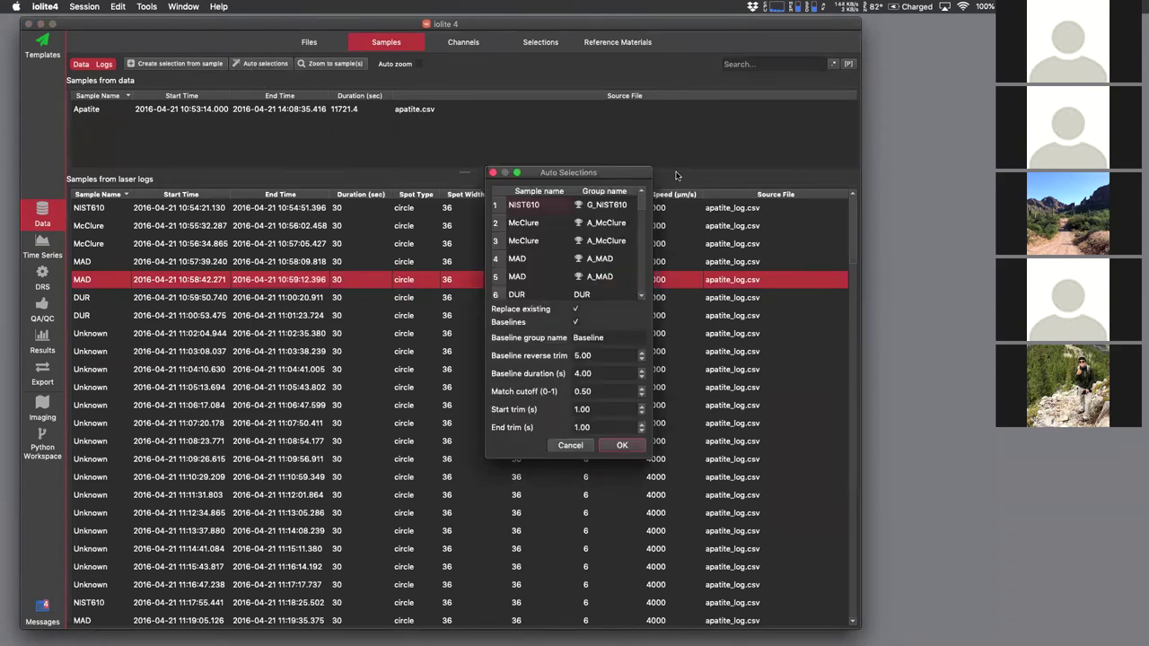
{"action": "left_click_drag", "start_coordinate": [655, 174], "coordinate": [714, 147]}
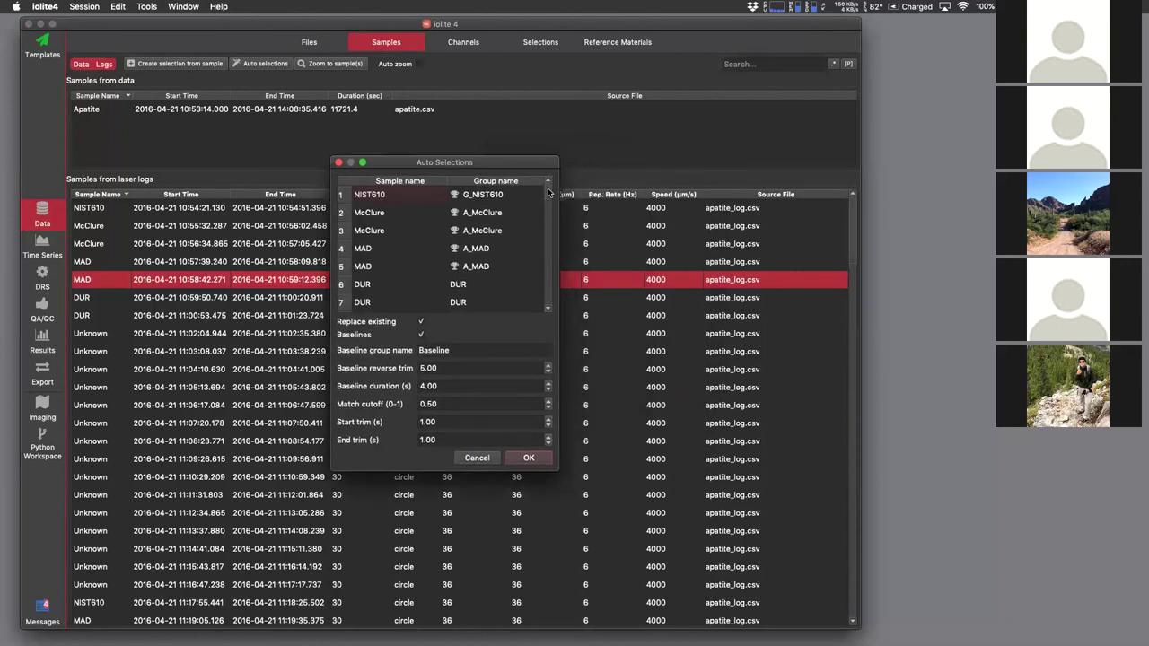
{"action": "scroll", "coordinate": [550, 191], "scroll_direction": "down", "scroll_amount": 3}
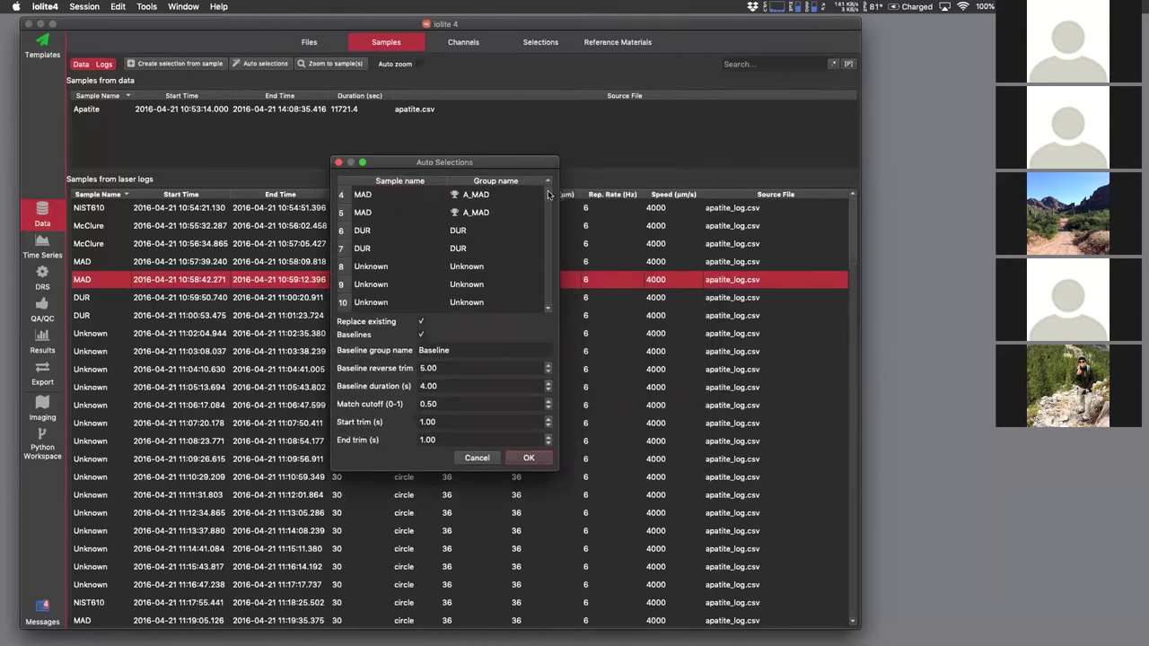
{"action": "scroll", "coordinate": [549, 191], "scroll_direction": "up", "scroll_amount": 3}
{"action": "left_click_drag", "start_coordinate": [550, 190], "coordinate": [553, 309]}
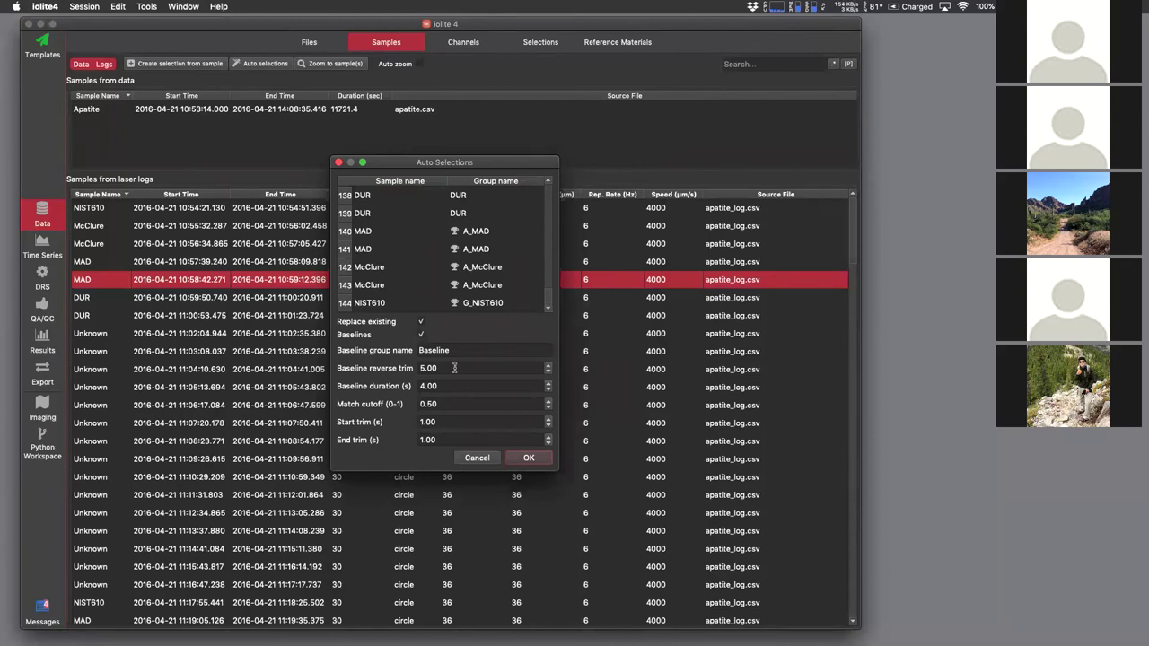
- Set the baseline reverse trim to 15 and baseline duration to 10 s, and create the automatic selections
{"action": "left_click_drag", "start_coordinate": [439, 368], "coordinate": [381, 362]}
{"action": "type", "text": "15"}
{"action": "key", "text": "Tab"}
{"action": "type", "text": "10"}
{"action": "key", "text": "Tab"}
{"action": "left_click", "coordinate": [529, 459]}
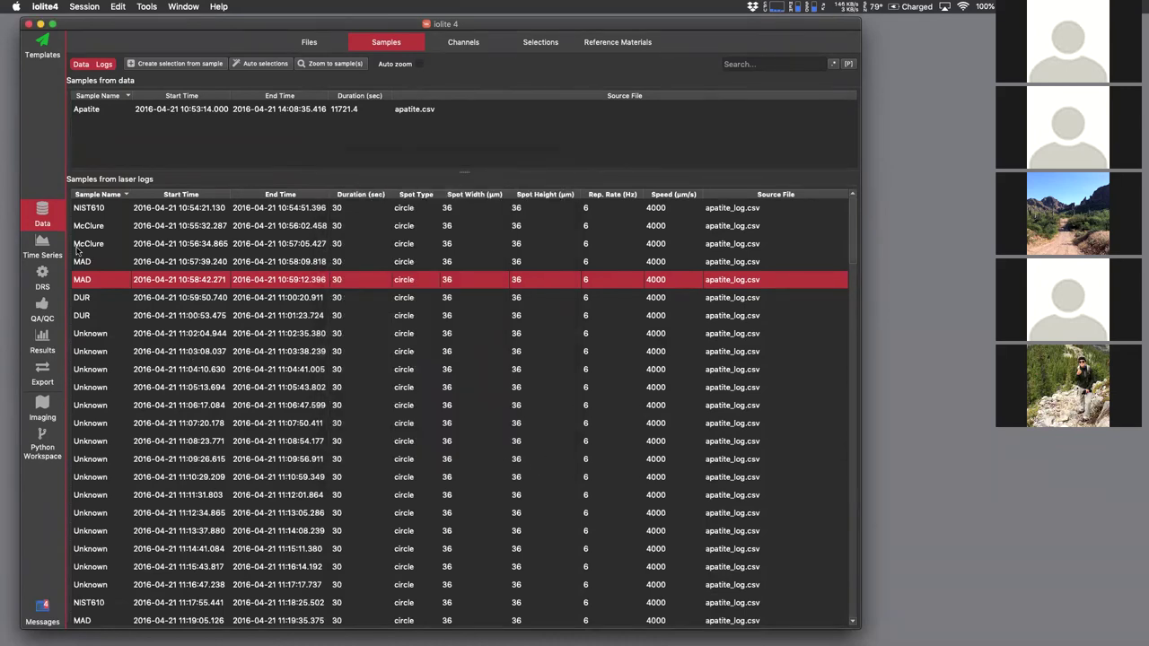
- Change the TotalBeam trace colour in the time series to dark red, #550000
{"action": "left_click", "coordinate": [47, 248]}
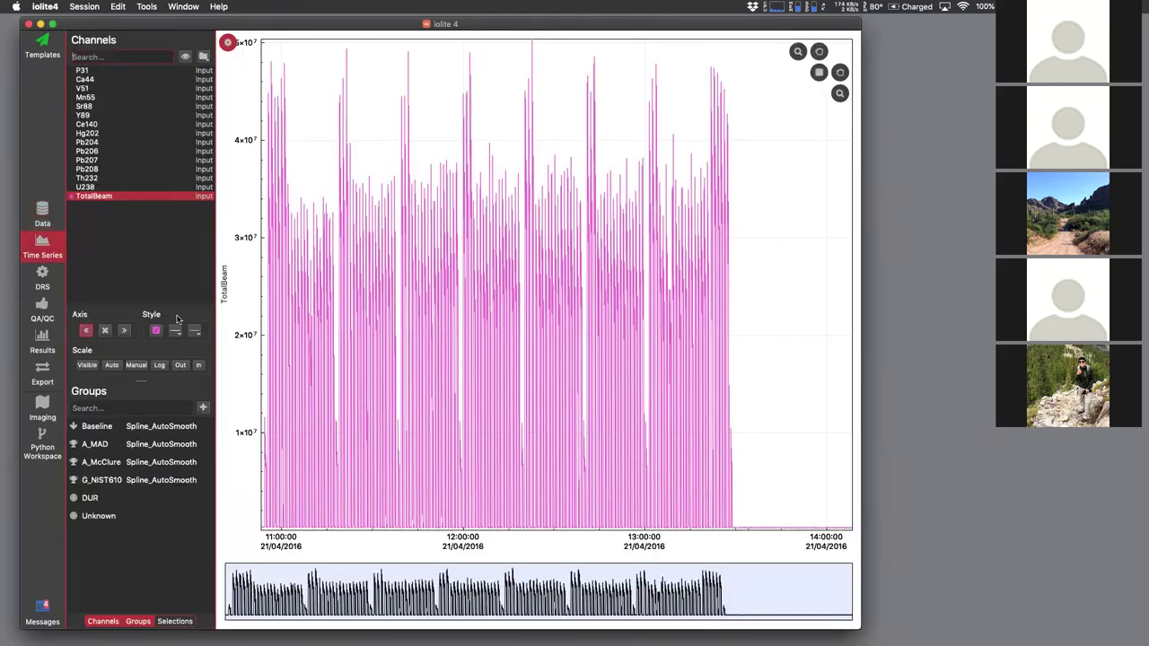
{"action": "left_click", "coordinate": [156, 331]}
{"action": "left_click", "coordinate": [164, 407]}
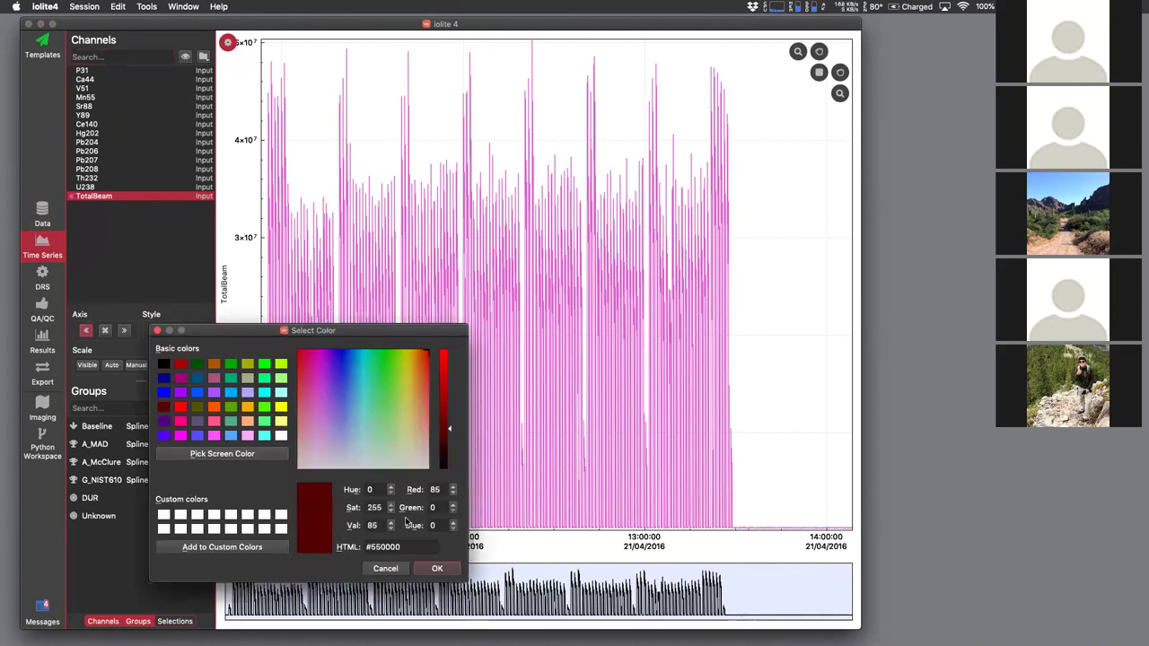
{"action": "left_click", "coordinate": [438, 568]}
- Put TotalBeam on a log scale fitted to about the first hour of data, and display the Baseline, A_MAD and A_McClure splines in turn
{"action": "left_click", "coordinate": [170, 427]}
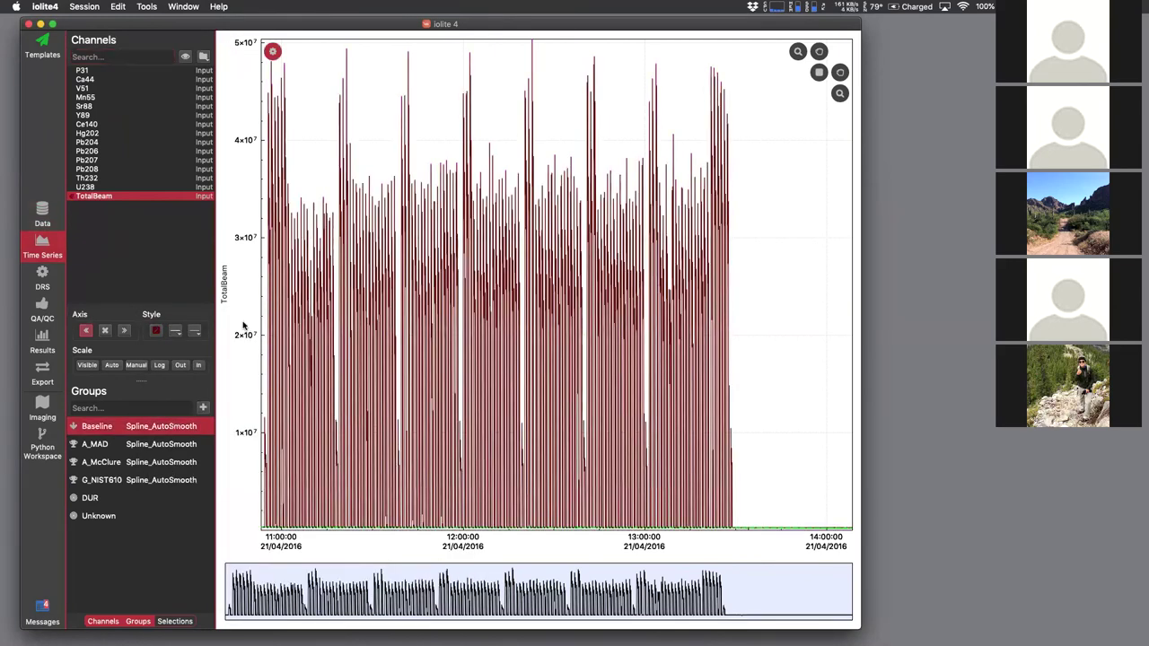
{"action": "left_click", "coordinate": [158, 364]}
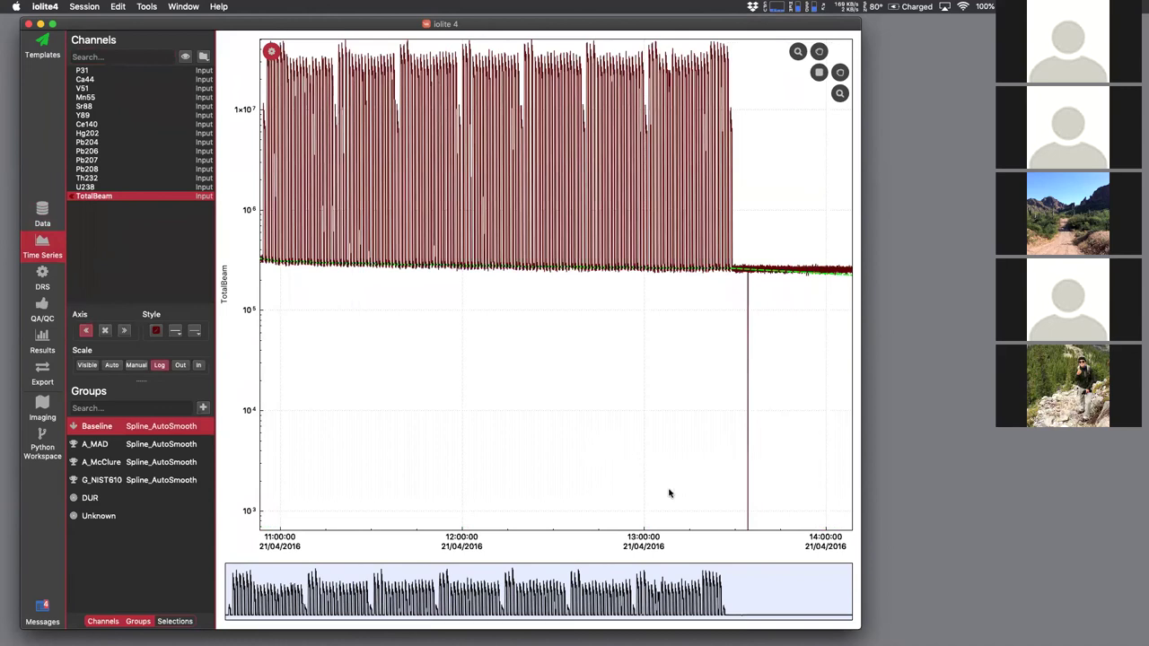
{"action": "left_click_drag", "start_coordinate": [773, 561], "coordinate": [410, 561]}
{"action": "left_click", "coordinate": [87, 365]}
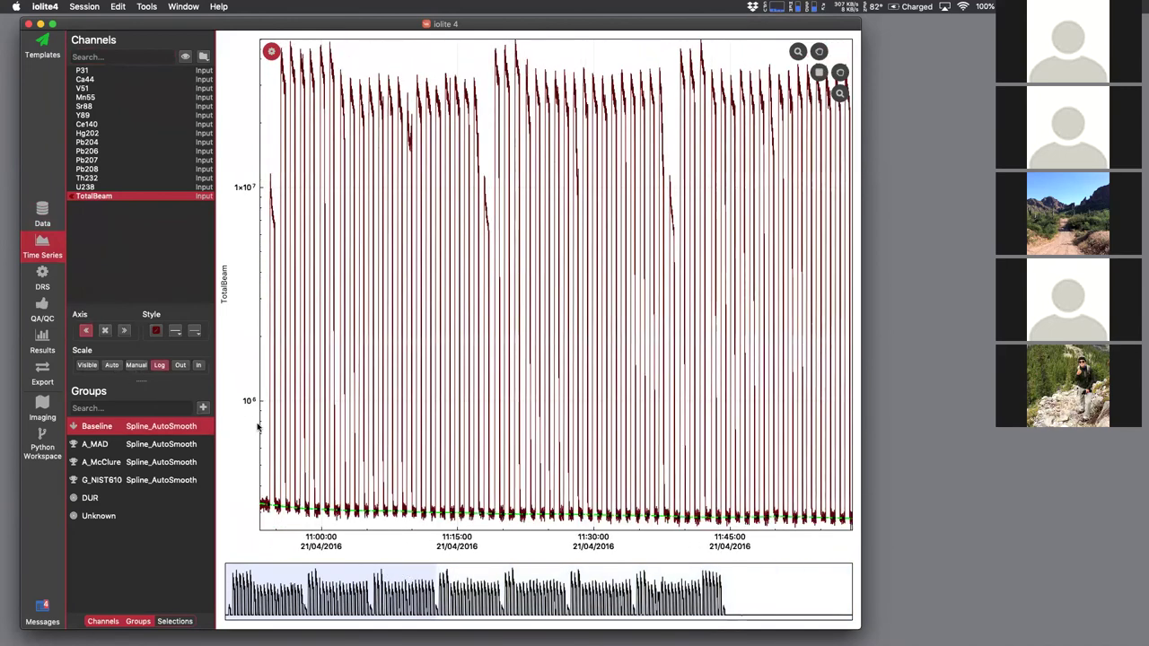
{"action": "left_click", "coordinate": [145, 446]}
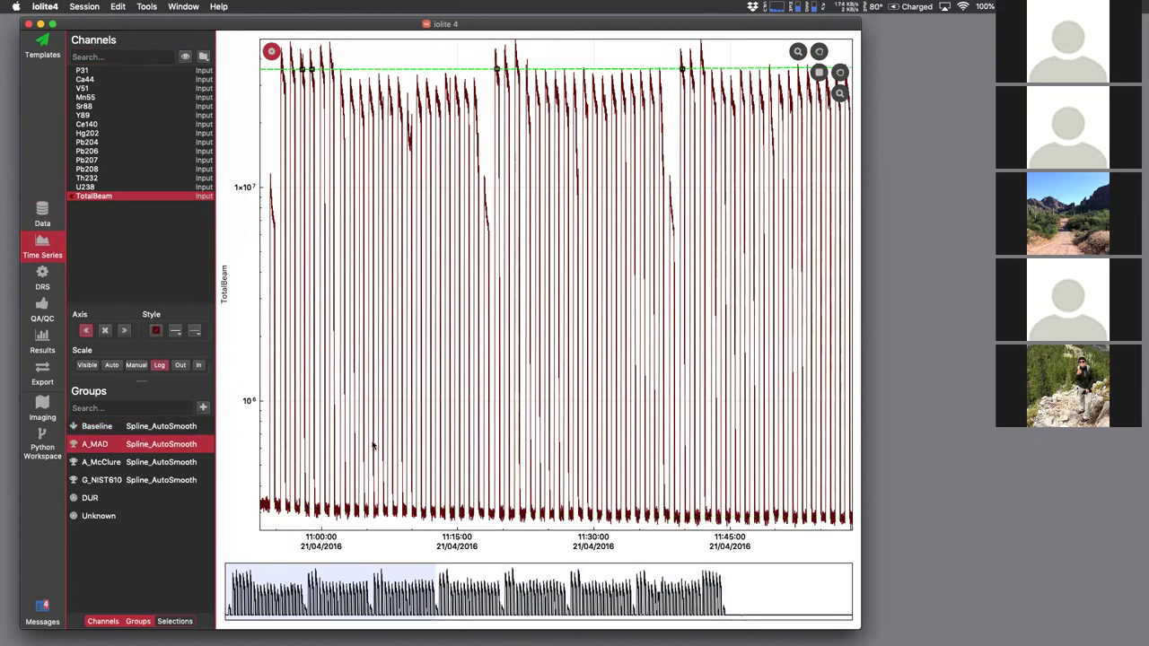
{"action": "left_click", "coordinate": [147, 462]}
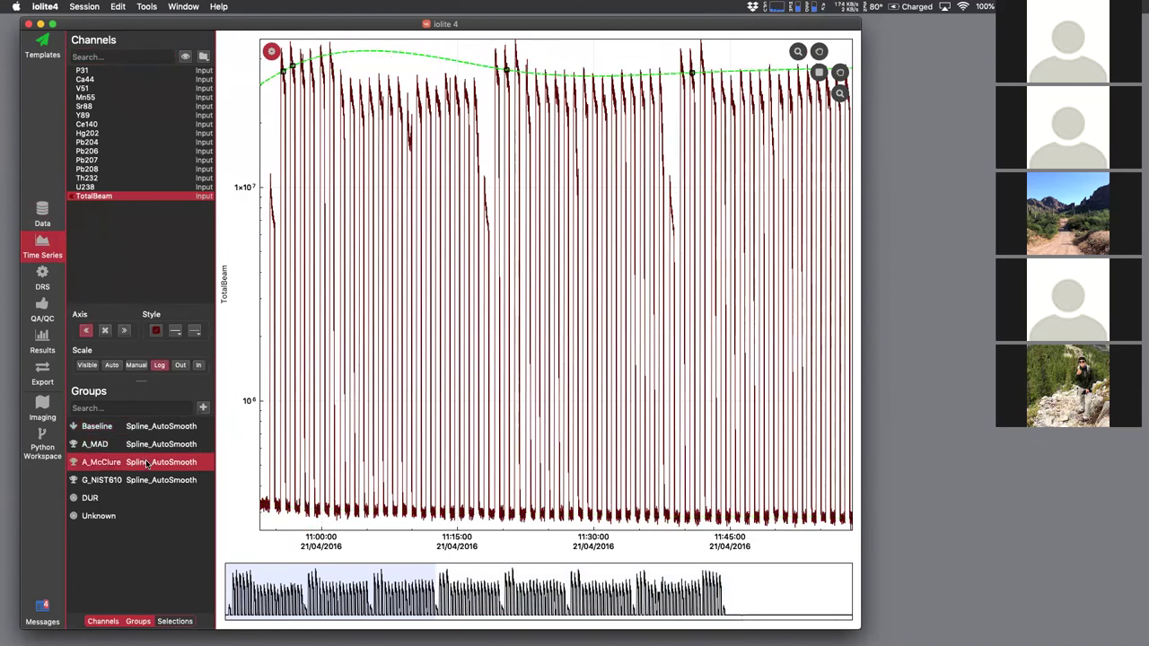
- Look up the metadata of the Apatite reference materials A_McClure and A_MAD
{"action": "left_click", "coordinate": [43, 215]}
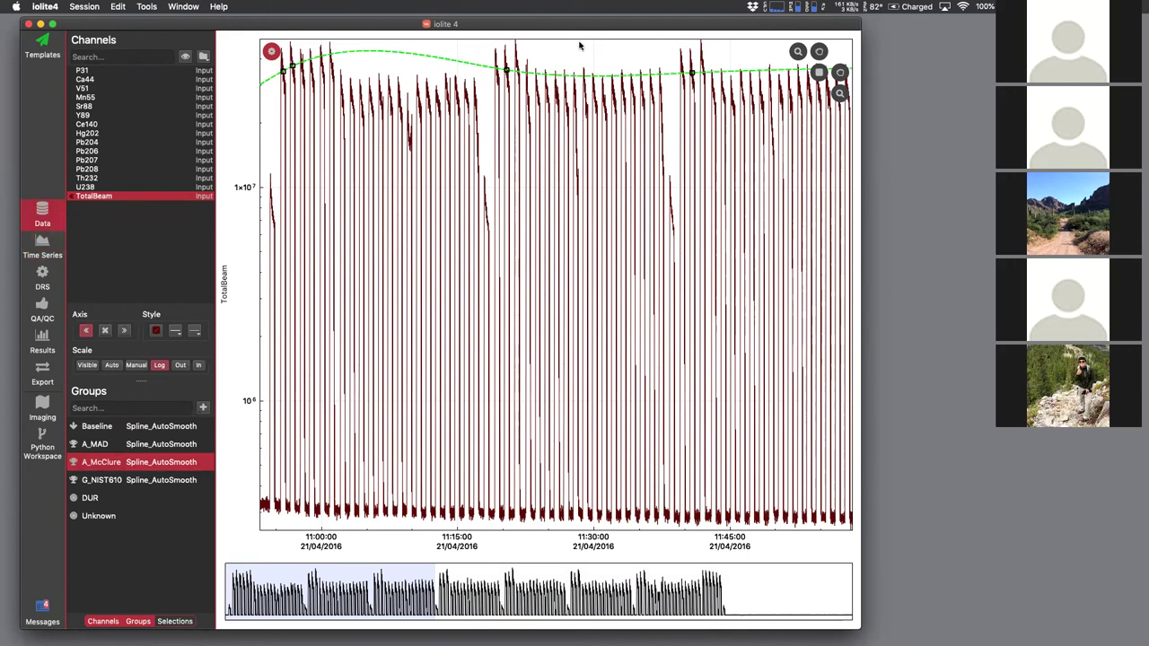
{"action": "left_click", "coordinate": [592, 43]}
{"action": "left_click", "coordinate": [74, 78]}
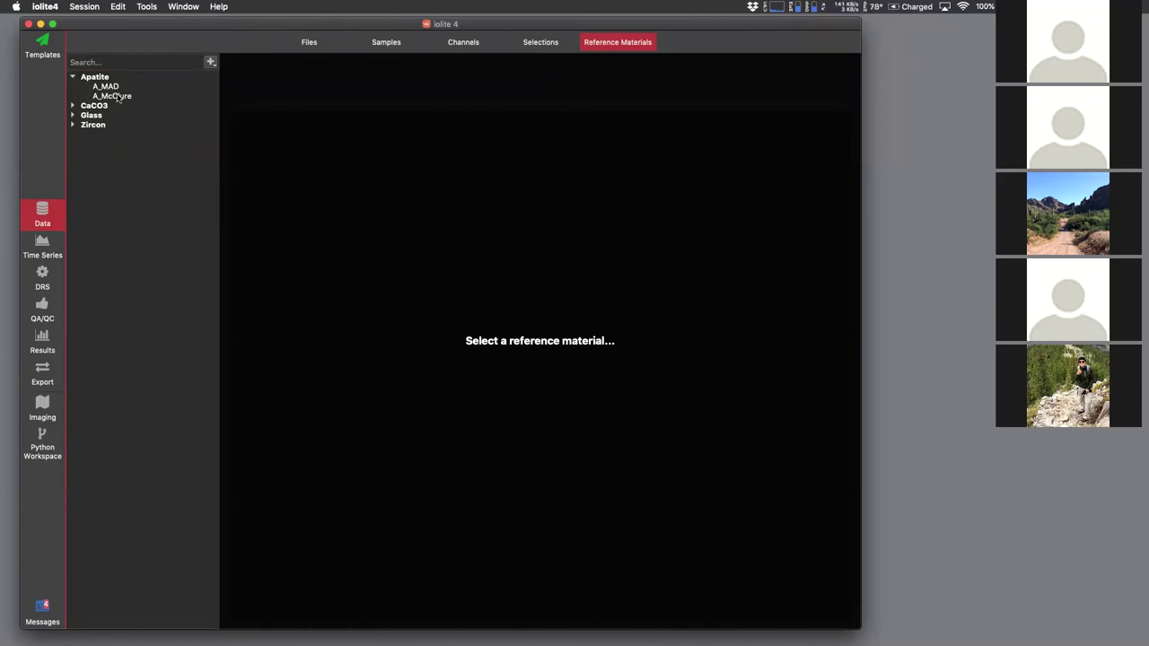
{"action": "left_click", "coordinate": [117, 97]}
{"action": "left_click", "coordinate": [111, 87]}
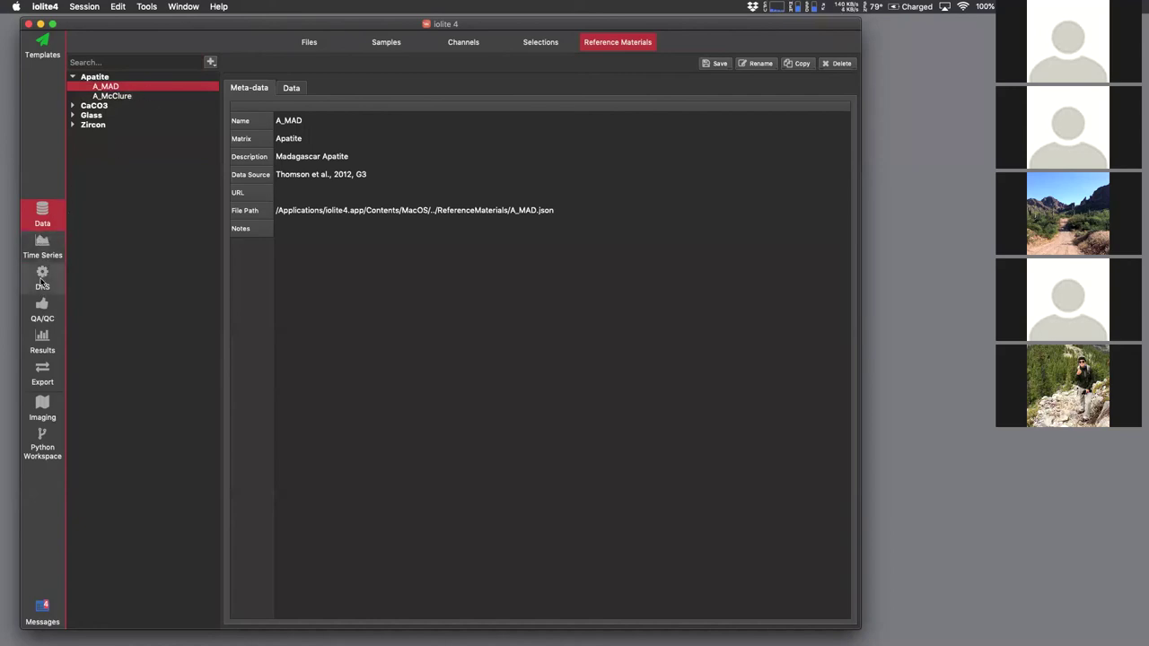
- Inspect the G_NIST610, DUR and Unknown selections across the session in the time series view
{"action": "left_click", "coordinate": [42, 247]}
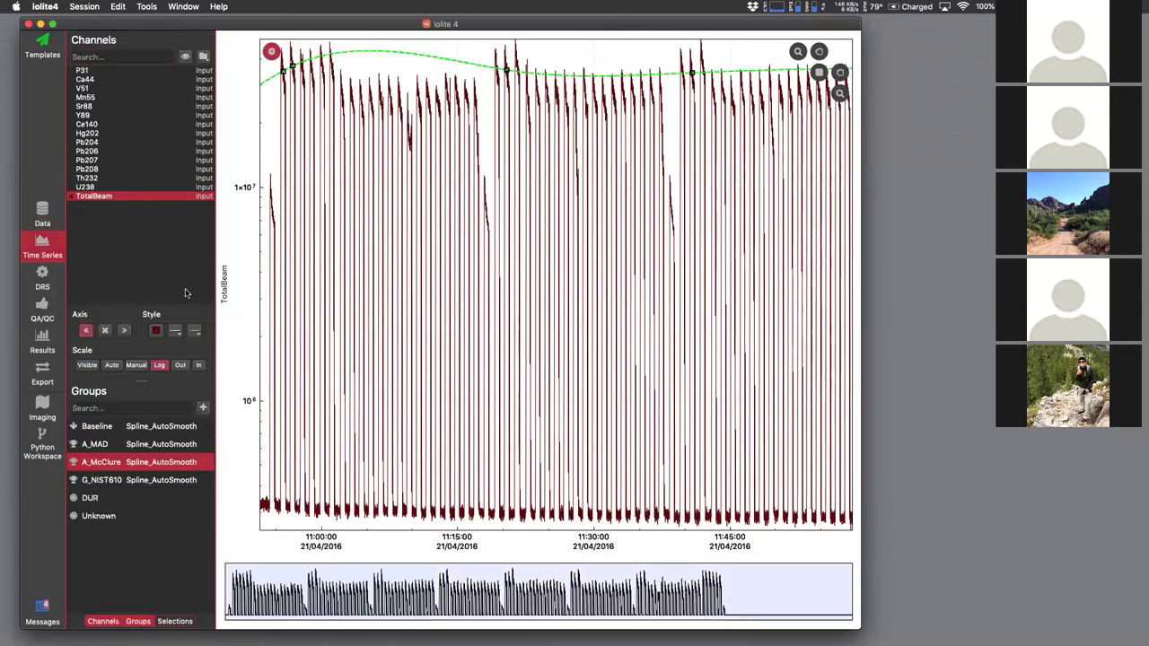
{"action": "double_click", "coordinate": [406, 587]}
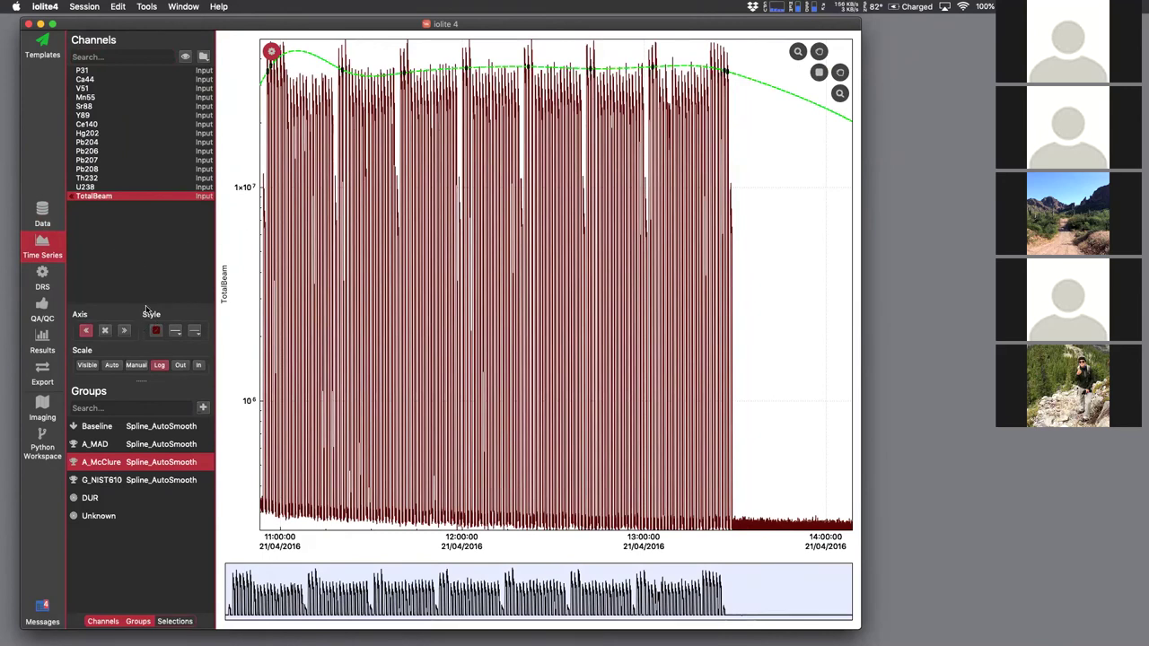
{"action": "left_click", "coordinate": [159, 481]}
{"action": "left_click", "coordinate": [150, 499]}
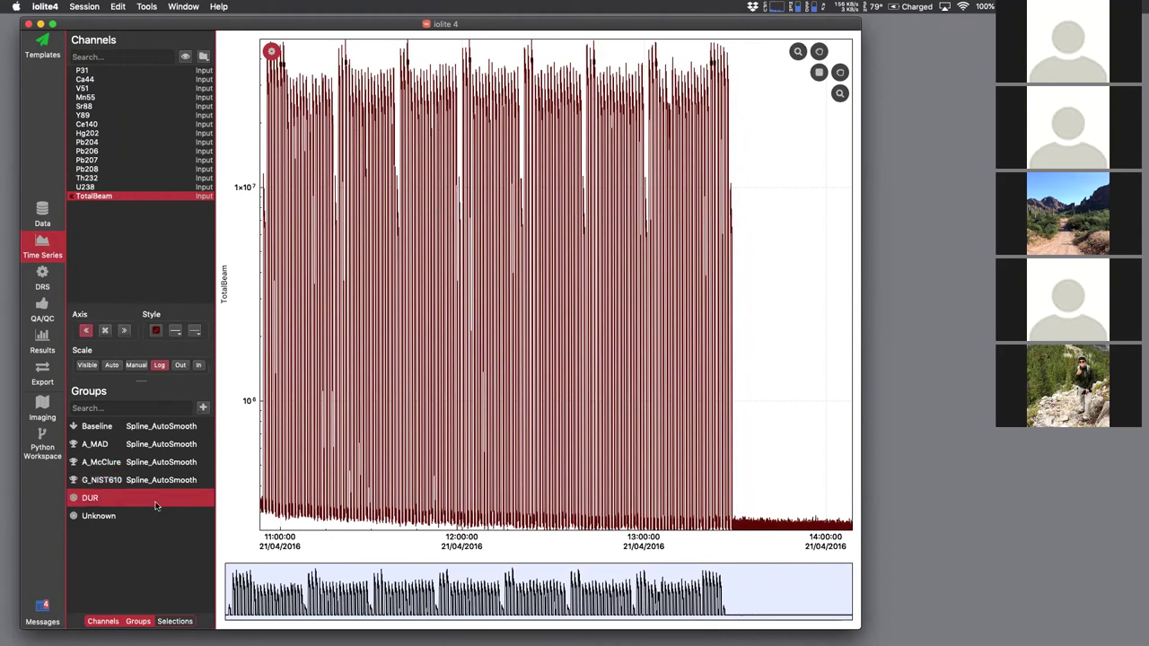
{"action": "left_click", "coordinate": [137, 518]}
{"action": "left_click_drag", "start_coordinate": [808, 592], "coordinate": [677, 593]}
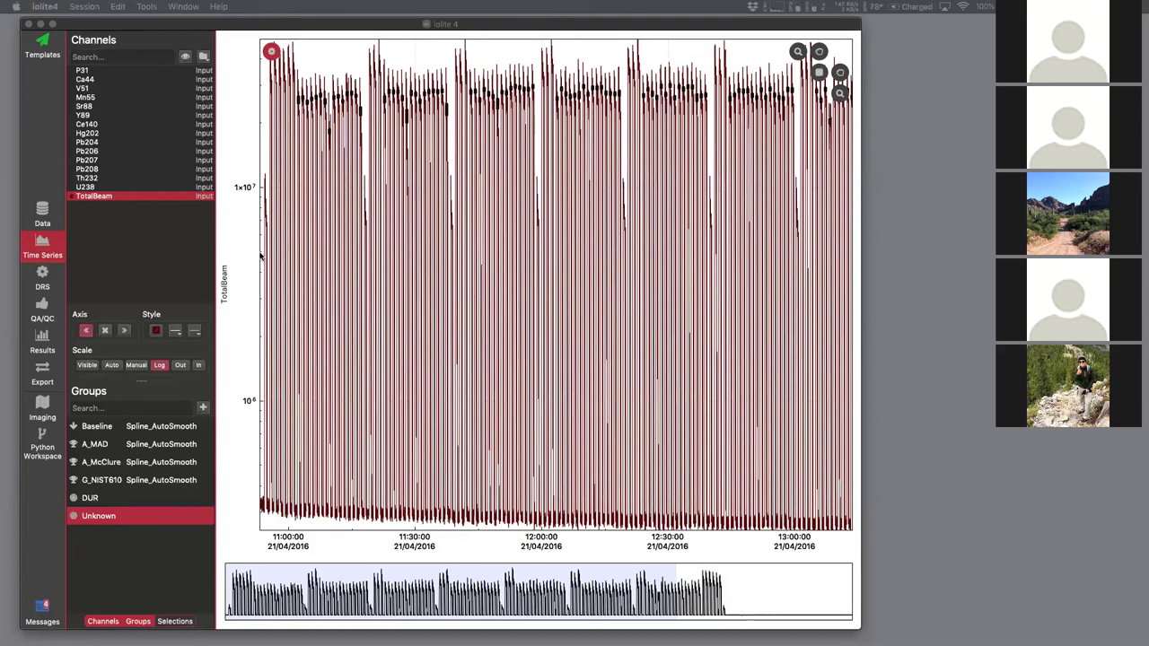
- Select the VizualAge UComPbine data reduction scheme with index channel U238, and set its reference material to A_McClure
{"action": "left_click", "coordinate": [41, 277]}
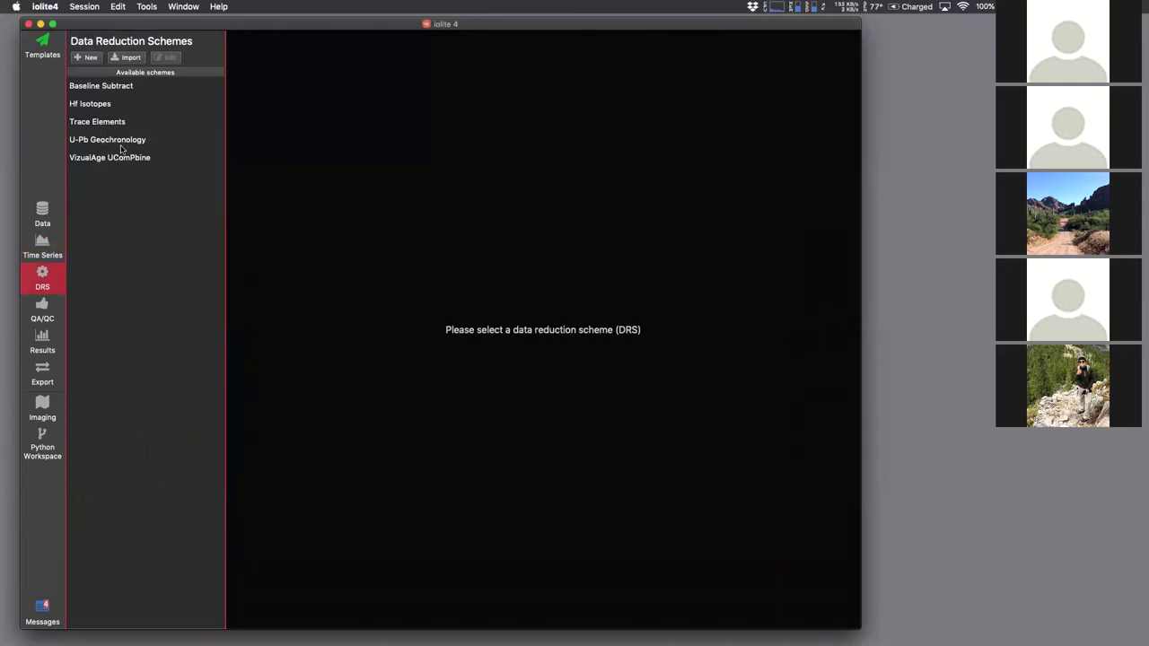
{"action": "left_click", "coordinate": [124, 158]}
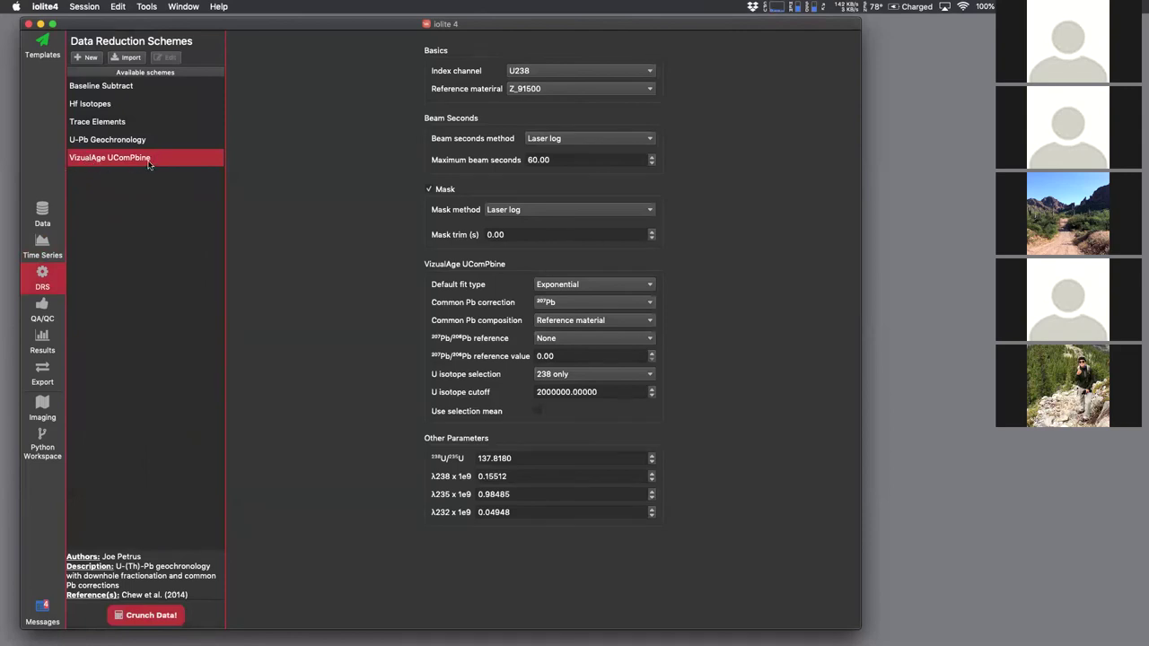
{"action": "left_click", "coordinate": [545, 71]}
{"action": "left_click", "coordinate": [546, 75]}
{"action": "left_click", "coordinate": [548, 87]}
{"action": "left_click", "coordinate": [494, 89]}
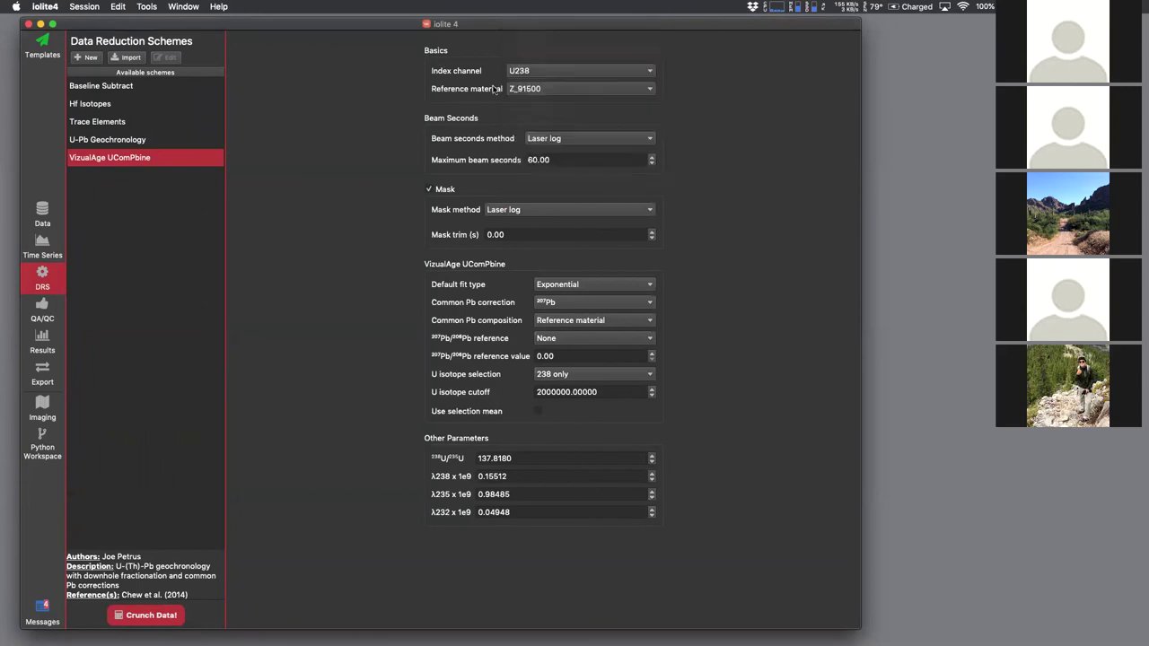
{"action": "left_click", "coordinate": [540, 90]}
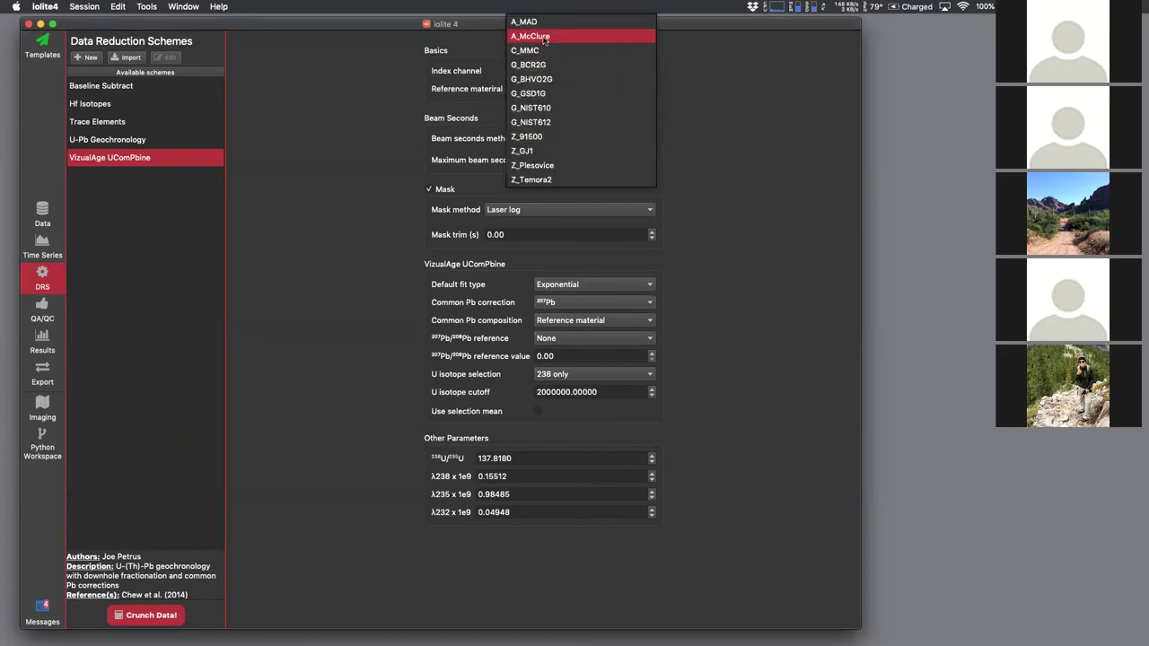
{"action": "left_click", "coordinate": [544, 37]}
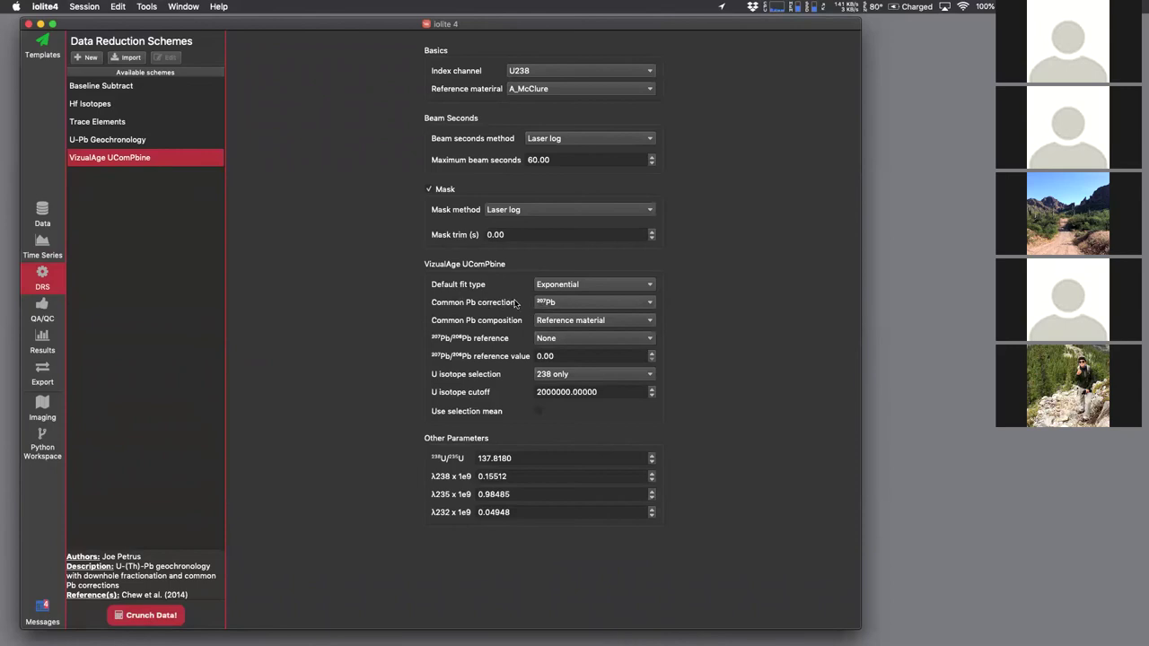
- Set the common Pb correction to None, and crunch the data, accepting the exponential downhole fits for 206Pb/238U and 207Pb/235U
{"action": "left_click", "coordinate": [571, 304]}
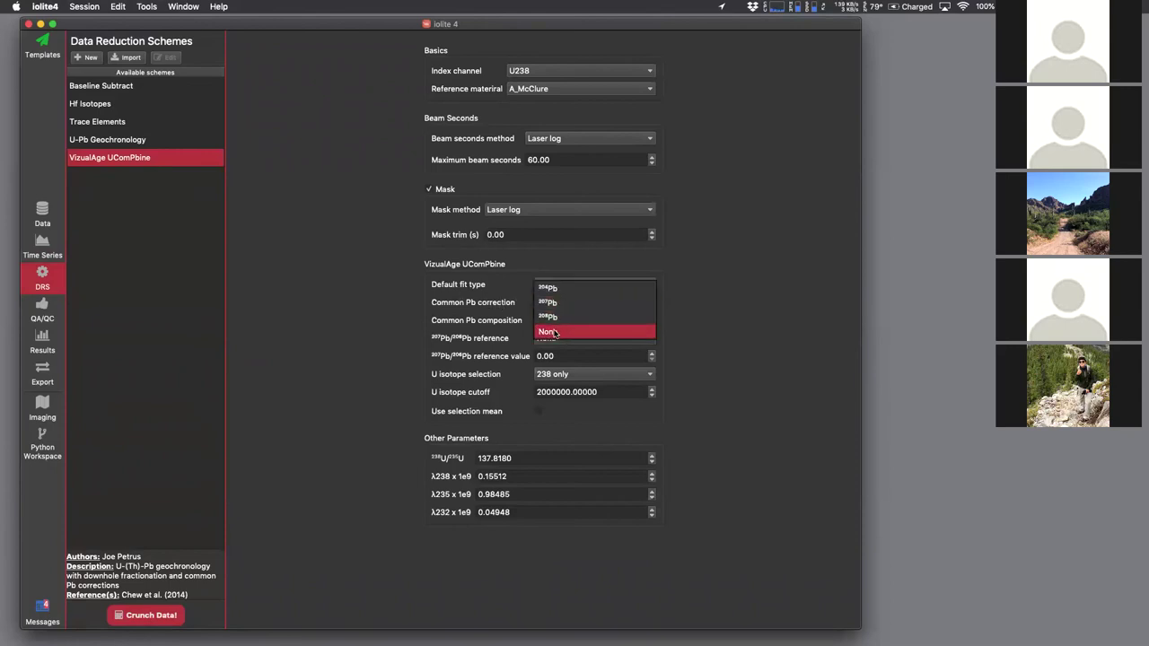
{"action": "left_click", "coordinate": [553, 332]}
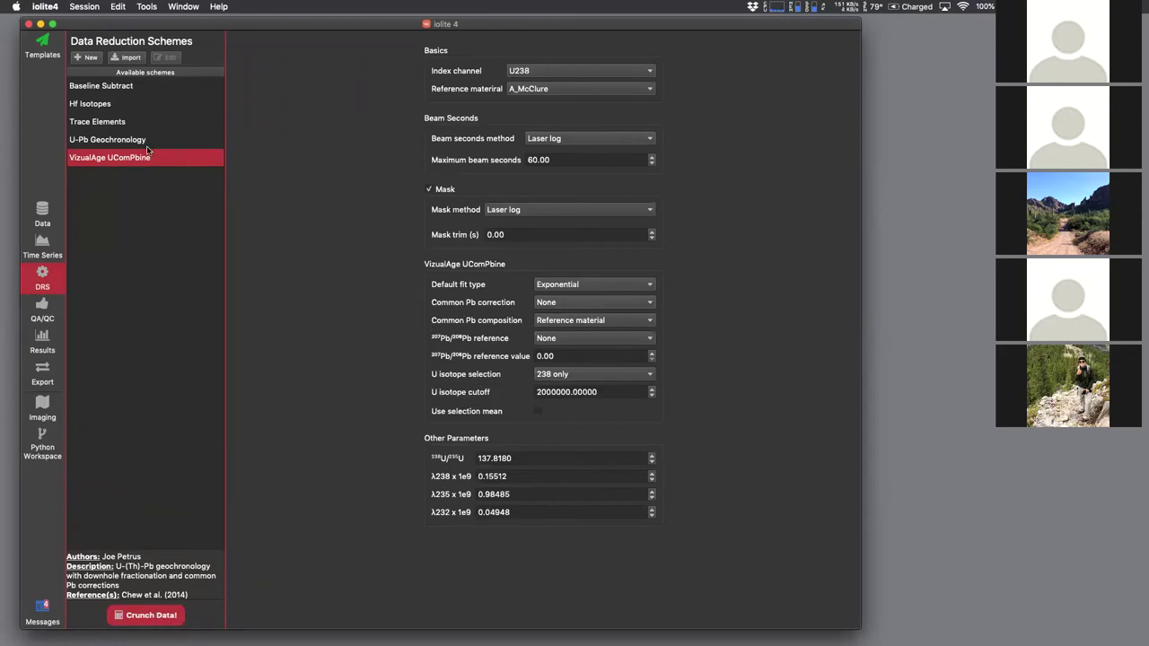
{"action": "left_click", "coordinate": [155, 615]}
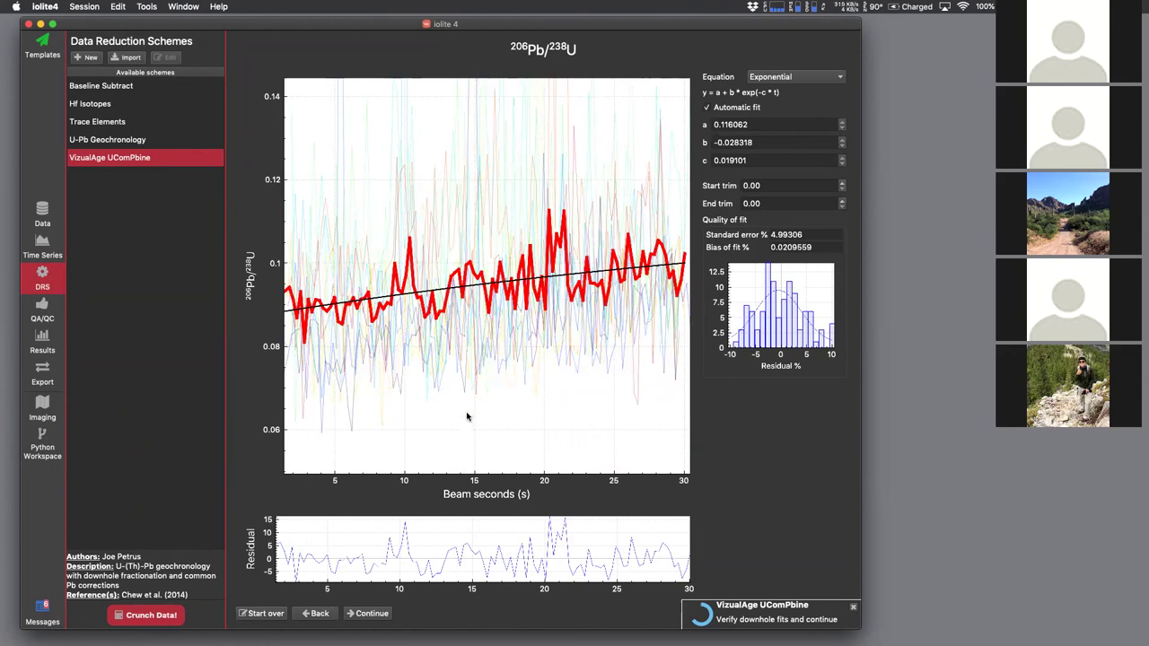
{"action": "left_click", "coordinate": [365, 616]}
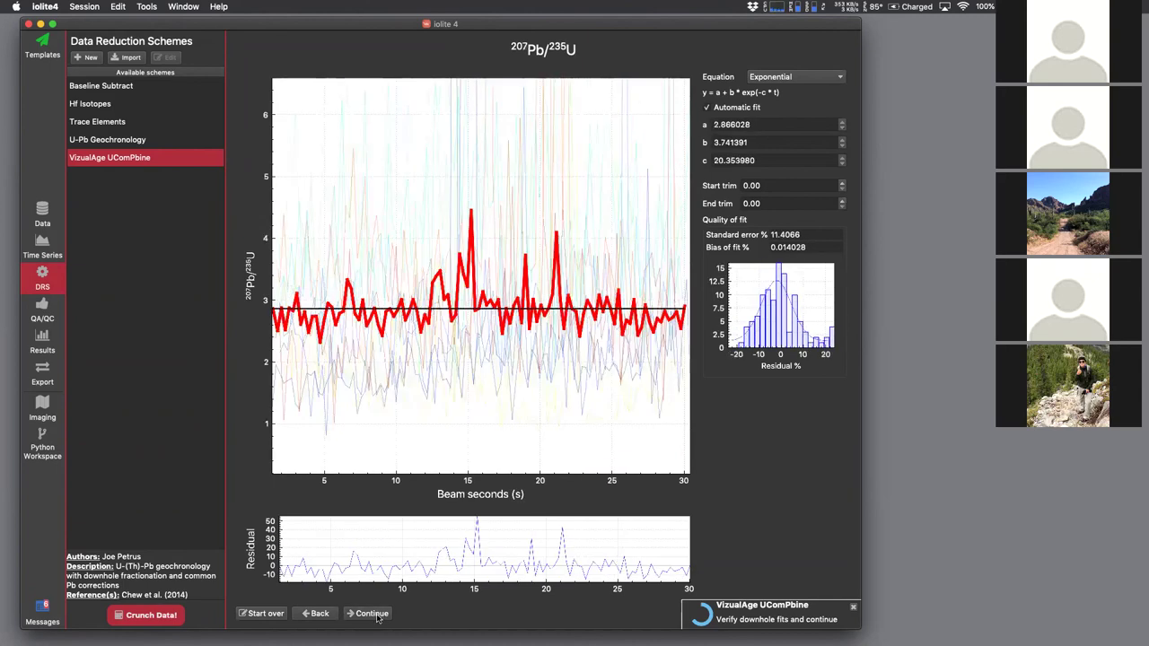
{"action": "left_click", "coordinate": [381, 616]}
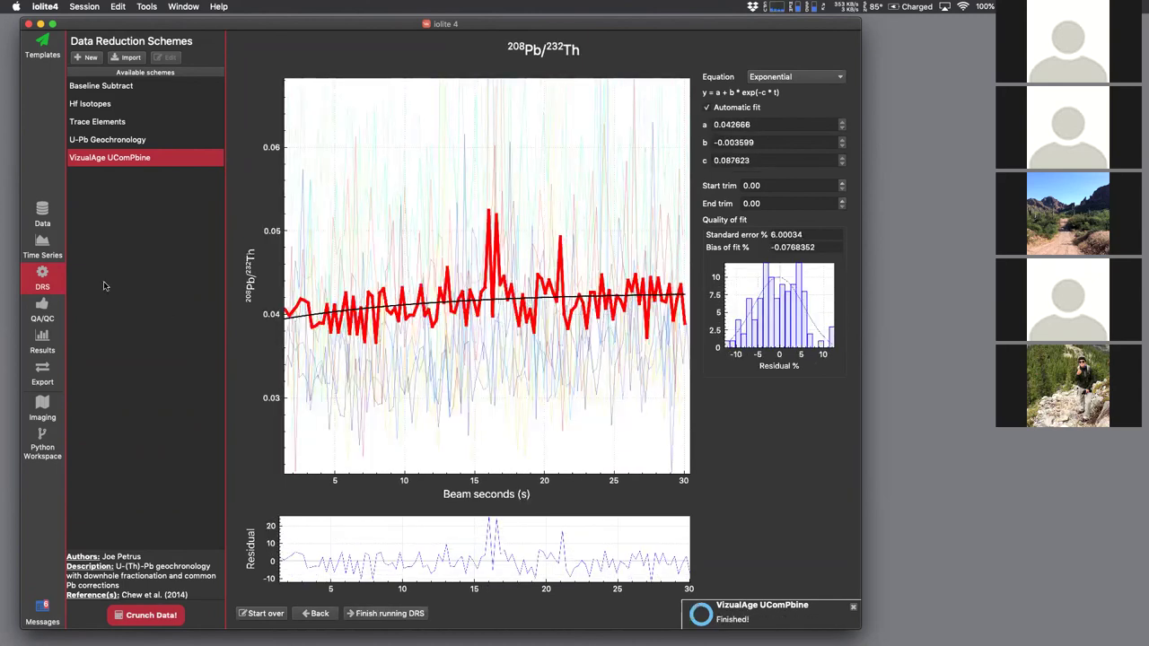
- Replace TotalBeam with the Final Pb206/U238 age channel in the time series, showing the A_MAD group over about the first hour
{"action": "left_click", "coordinate": [42, 247]}
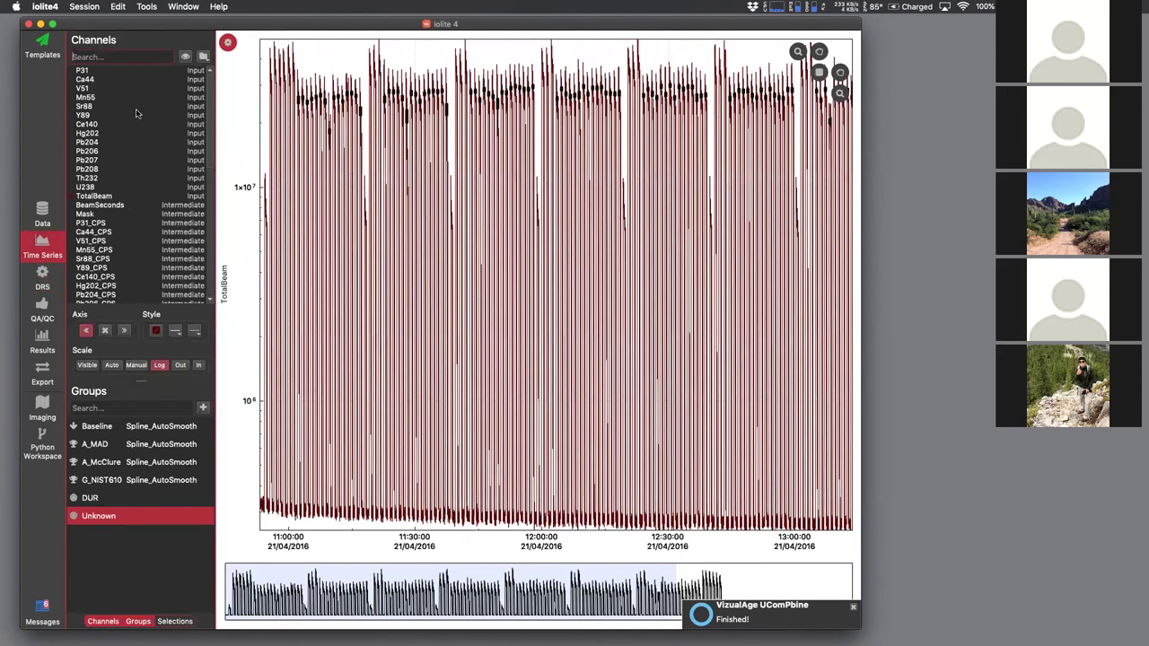
{"action": "left_click", "coordinate": [143, 446]}
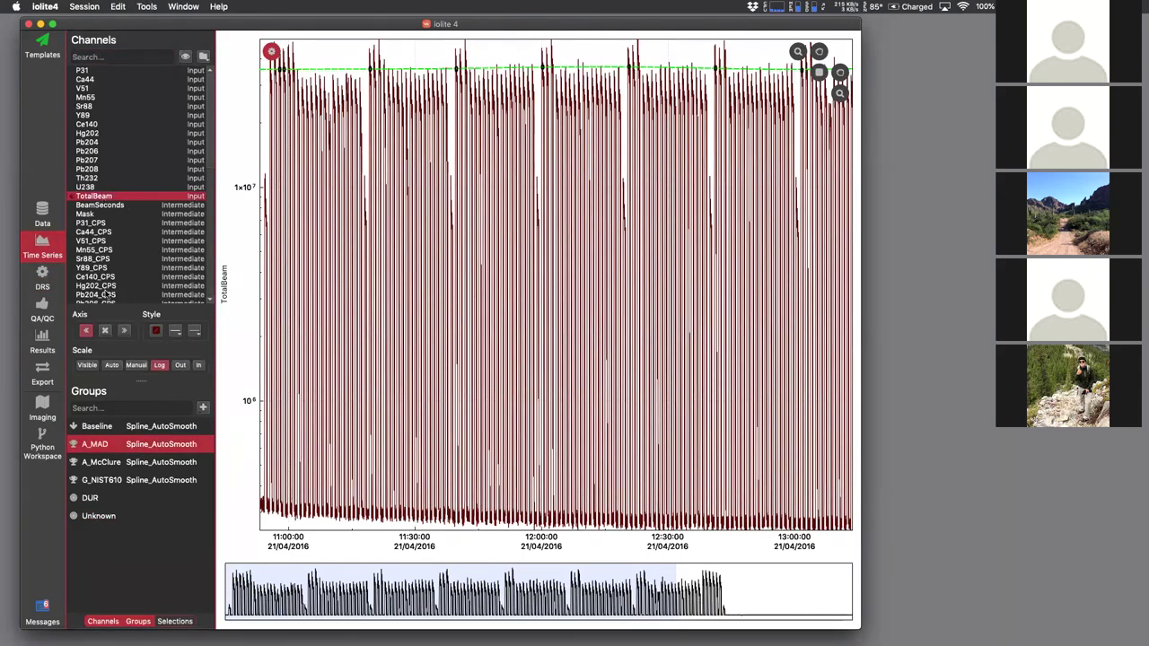
{"action": "left_click", "coordinate": [105, 330]}
{"action": "scroll", "coordinate": [106, 269], "scroll_direction": "down", "scroll_amount": 10}
{"action": "left_click", "coordinate": [137, 206]}
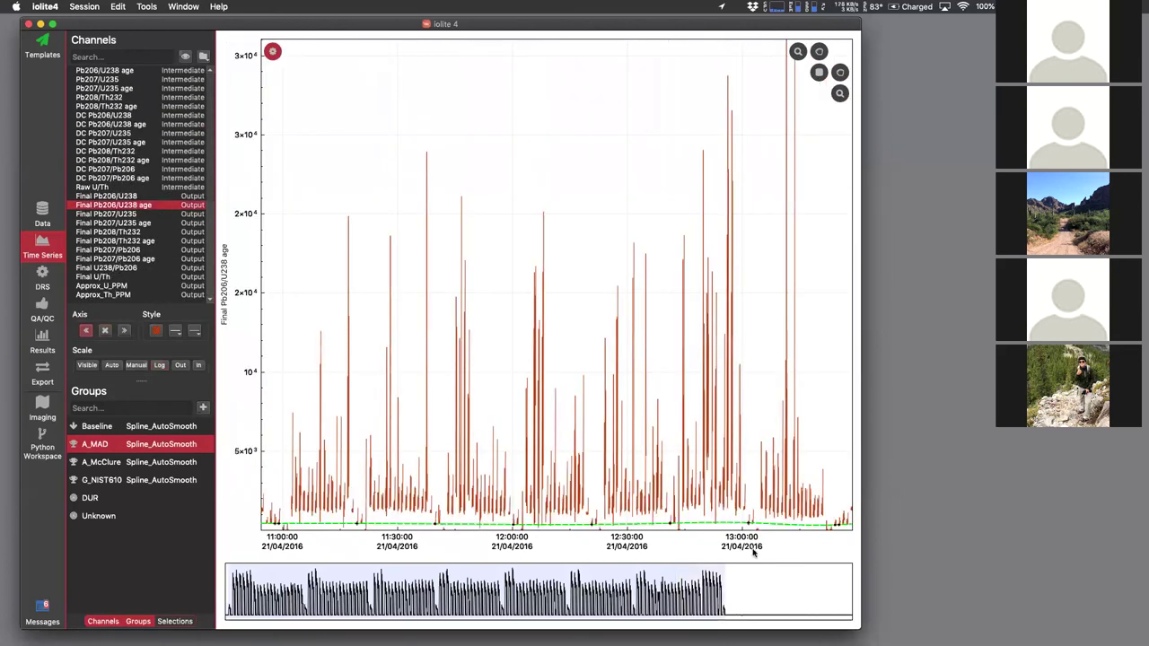
{"action": "left_click_drag", "start_coordinate": [723, 585], "coordinate": [440, 609]}
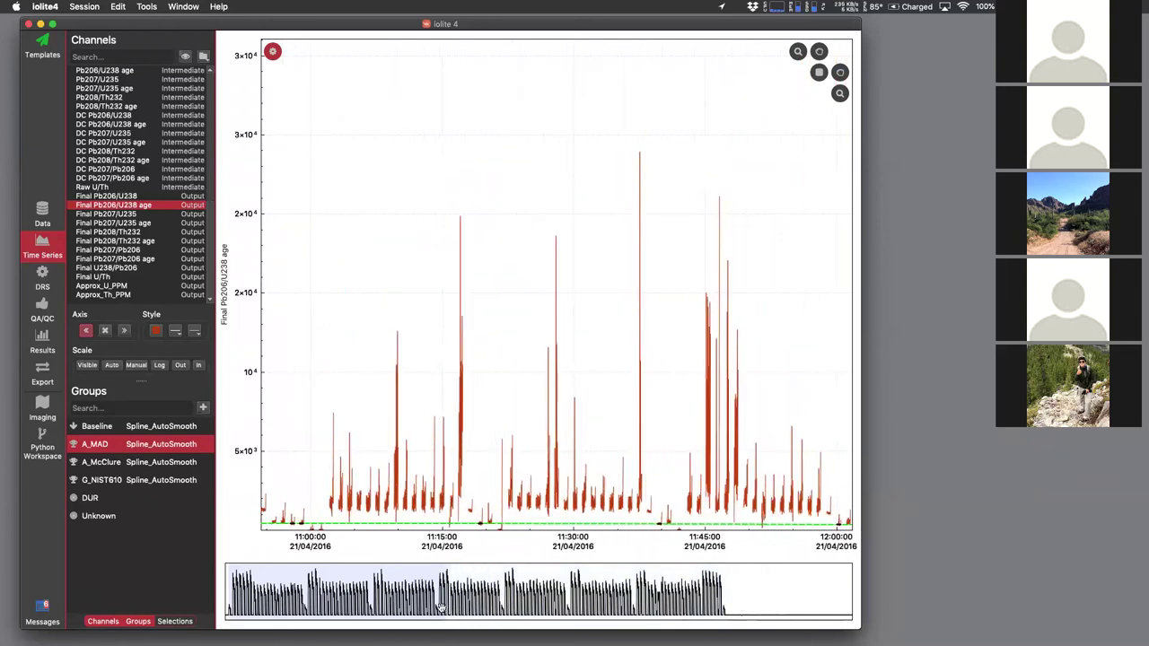
- Show the A_MAD selections in a VizualAge Live Concordia plot beside the time series
{"action": "left_click", "coordinate": [147, 6]}
{"action": "mouse_move", "coordinate": [237, 166]}
{"action": "left_click", "coordinate": [296, 164]}
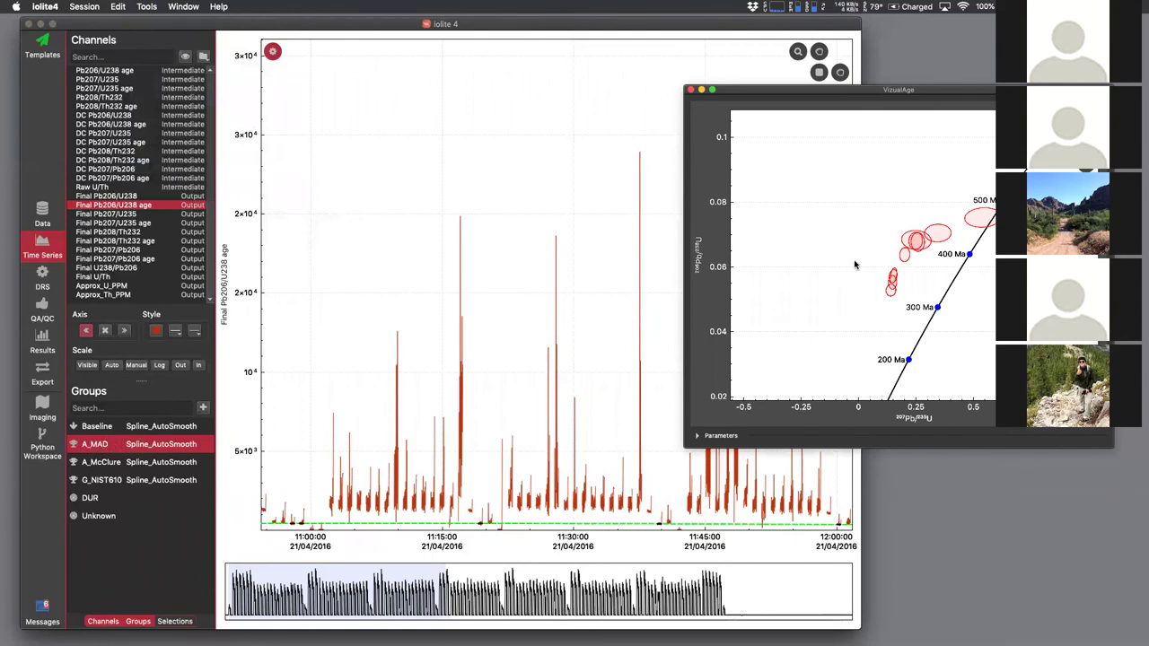
{"action": "left_click_drag", "start_coordinate": [841, 90], "coordinate": [791, 67]}
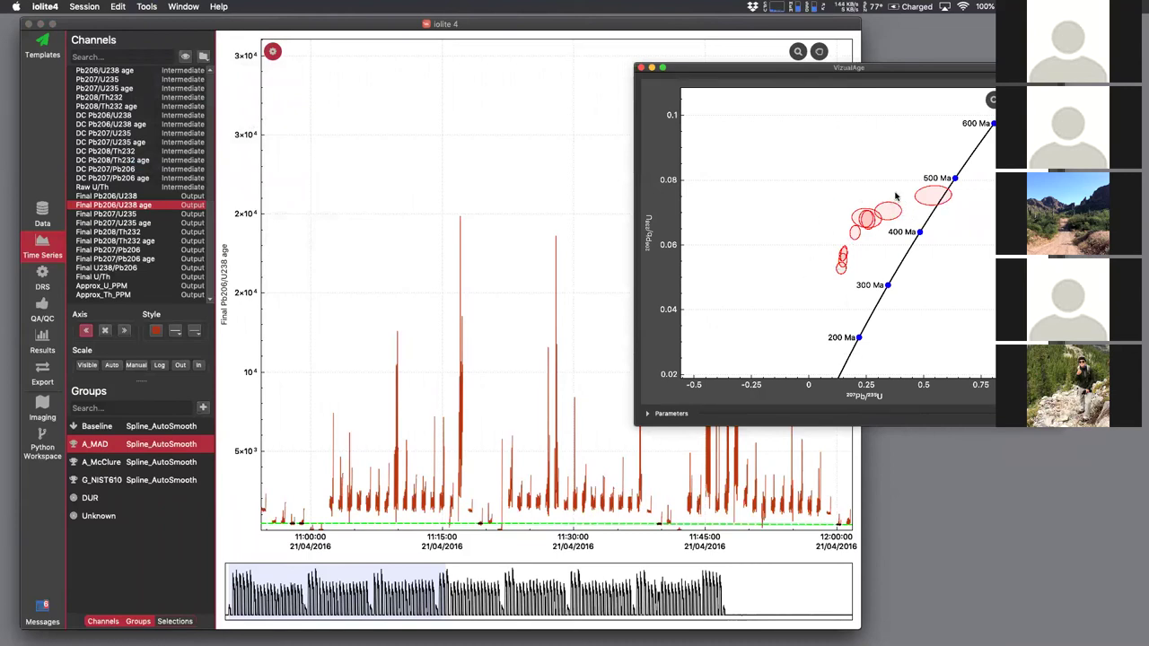
- Close the concordia plot, start the VizualAge UComPbine scheme over, and set its common Pb correction to 207Pb
{"action": "left_click", "coordinate": [36, 285]}
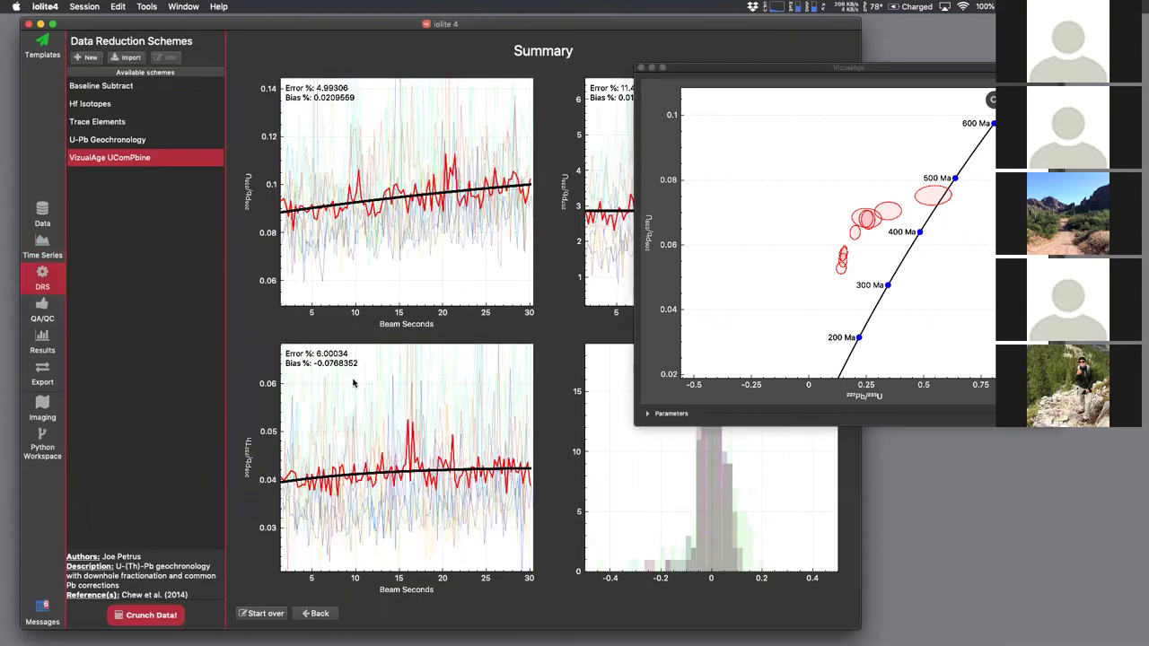
{"action": "left_click_drag", "start_coordinate": [645, 70], "coordinate": [576, 184]}
{"action": "left_click", "coordinate": [266, 614]}
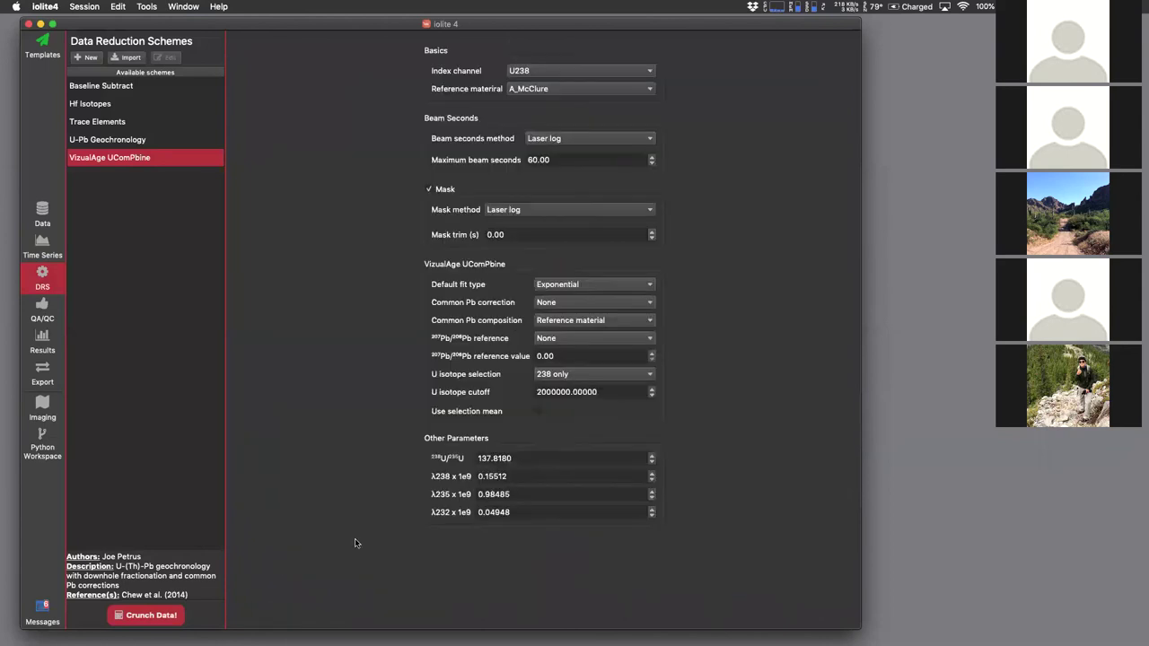
{"action": "left_click", "coordinate": [545, 303]}
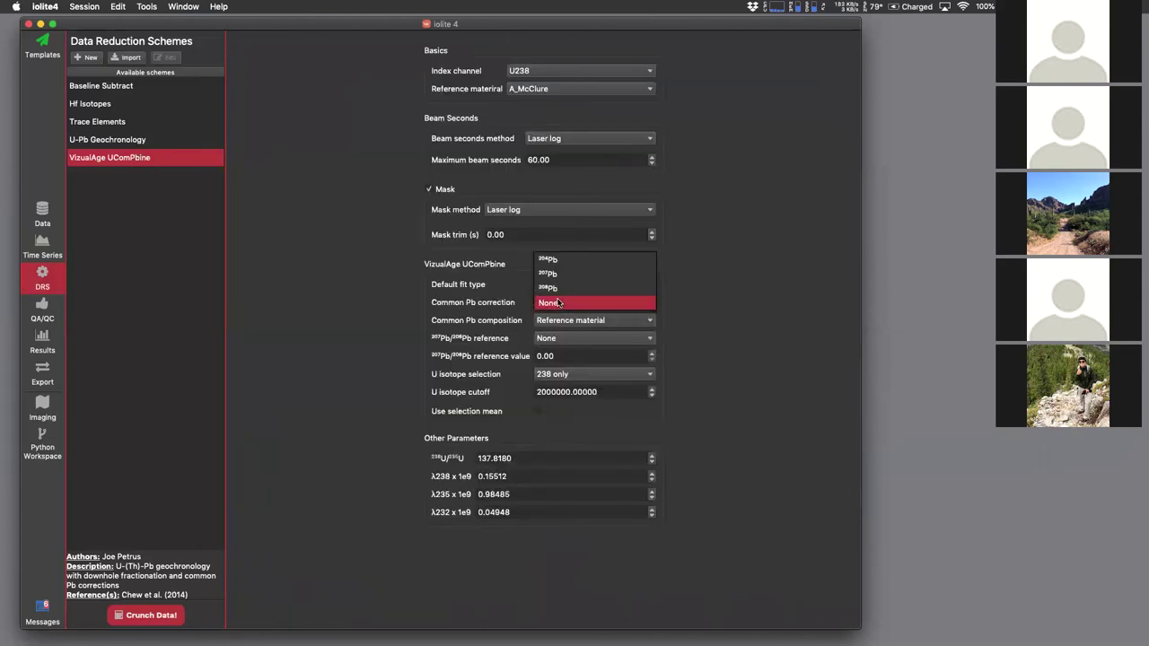
{"action": "left_click", "coordinate": [552, 273]}
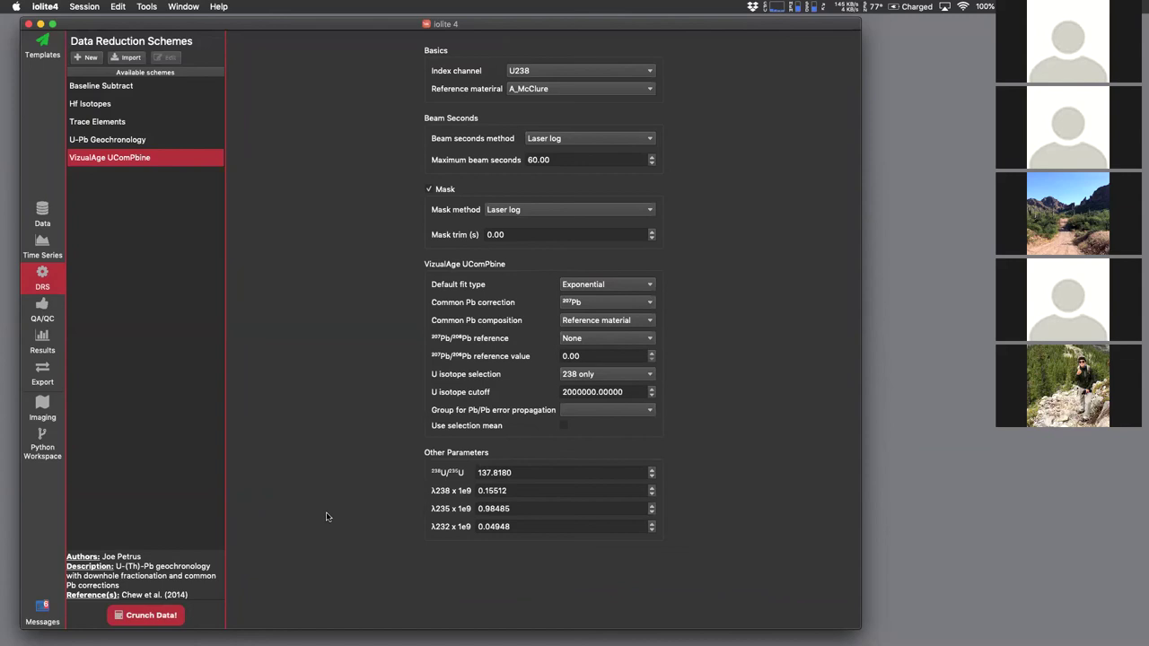
- Crunch the data with the 207Pb correction, accepting the automatic exponential downhole fits through to the summary
{"action": "left_click", "coordinate": [147, 617]}
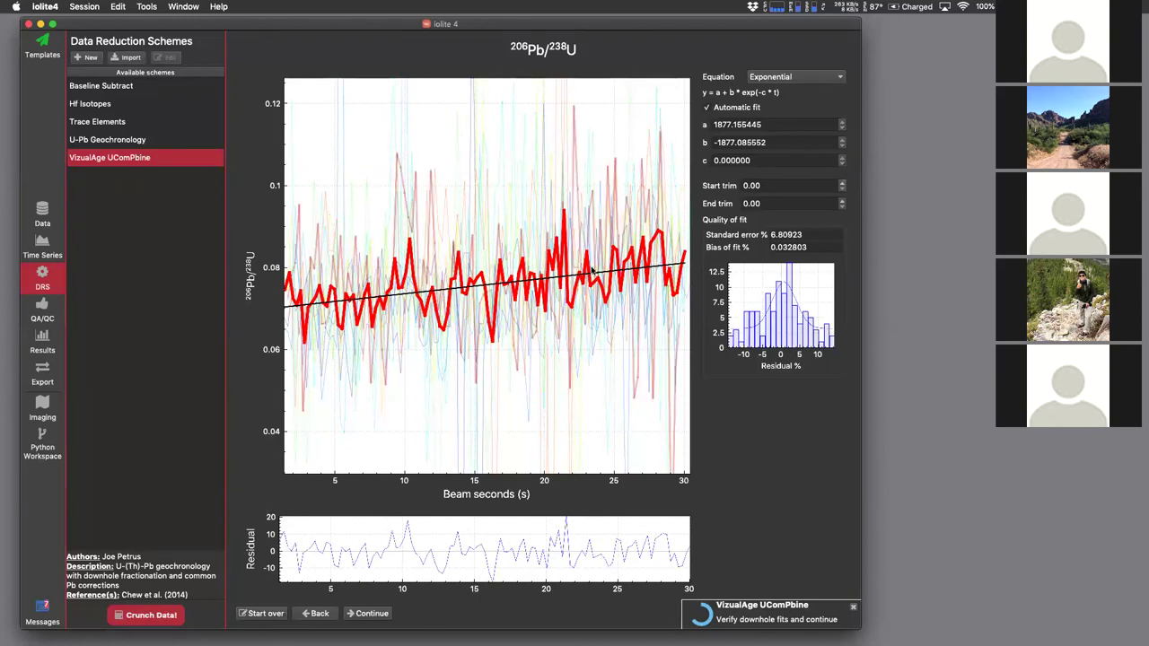
{"action": "left_click", "coordinate": [384, 614]}
{"action": "left_click", "coordinate": [376, 614]}
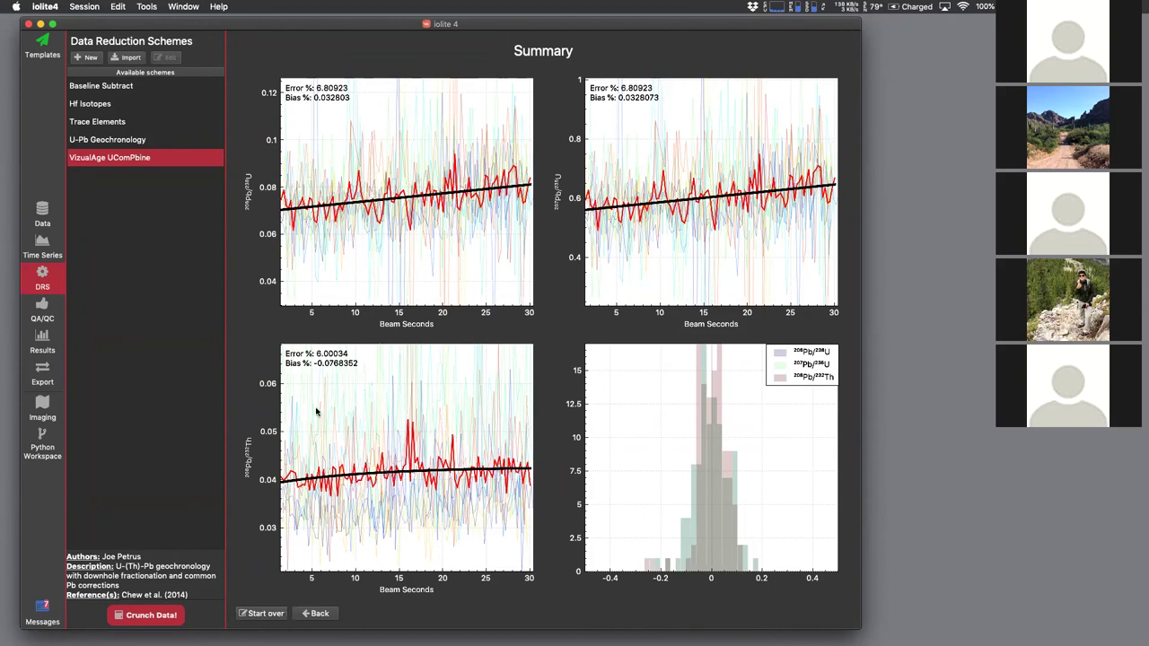
- Compare the reprocessed A_MAD ellipses with the concordia curve in a Live Concordia plot, and close the plot
{"action": "left_click", "coordinate": [42, 248]}
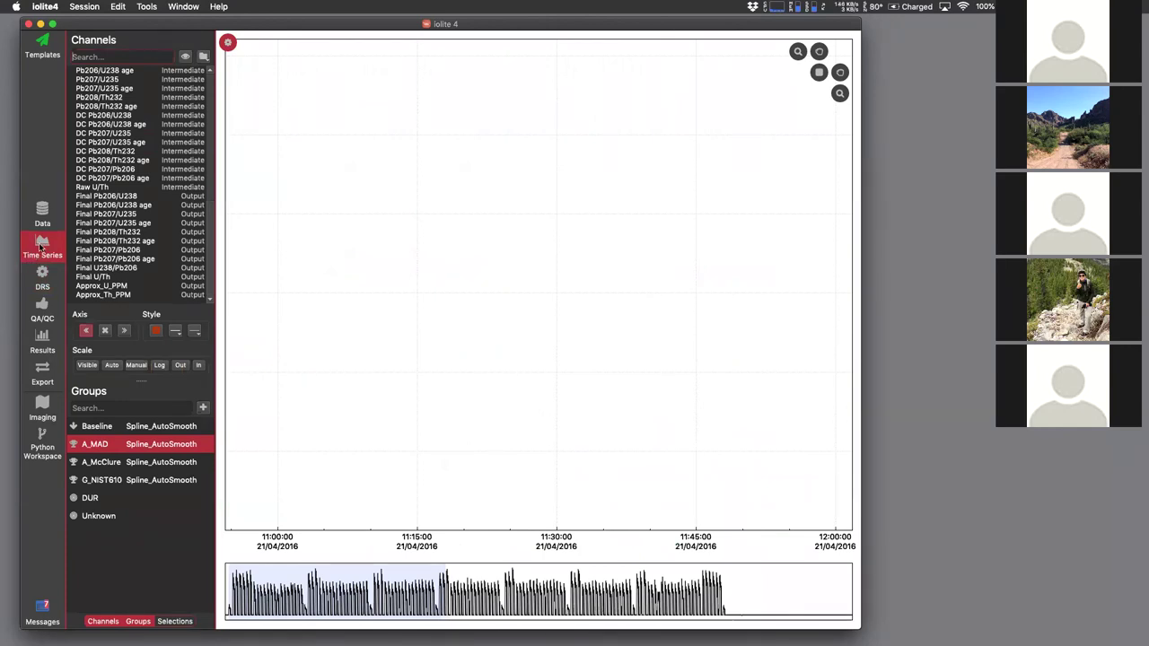
{"action": "left_click", "coordinate": [147, 7]}
{"action": "mouse_move", "coordinate": [218, 165]}
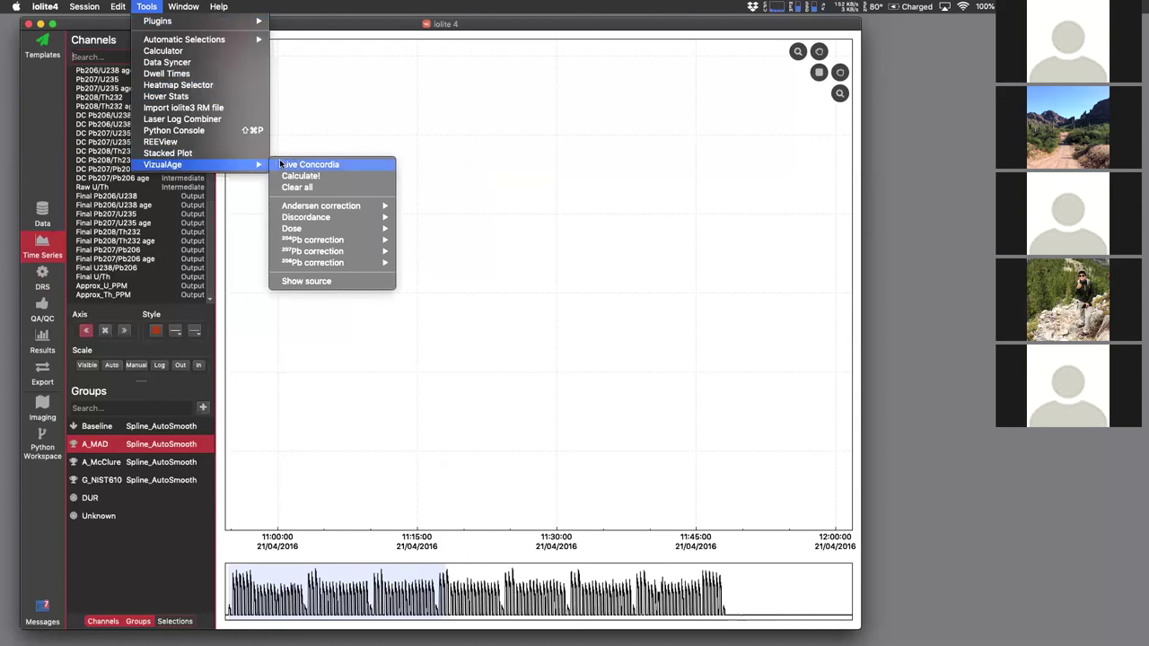
{"action": "left_click", "coordinate": [297, 167]}
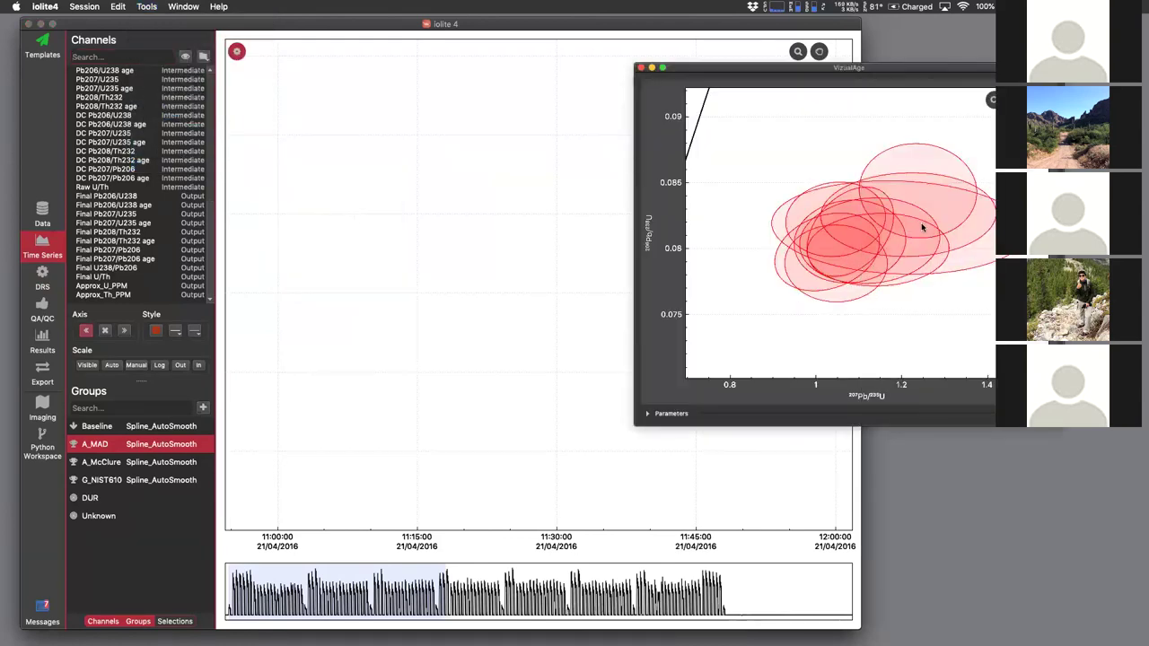
{"action": "left_click", "coordinate": [991, 99]}
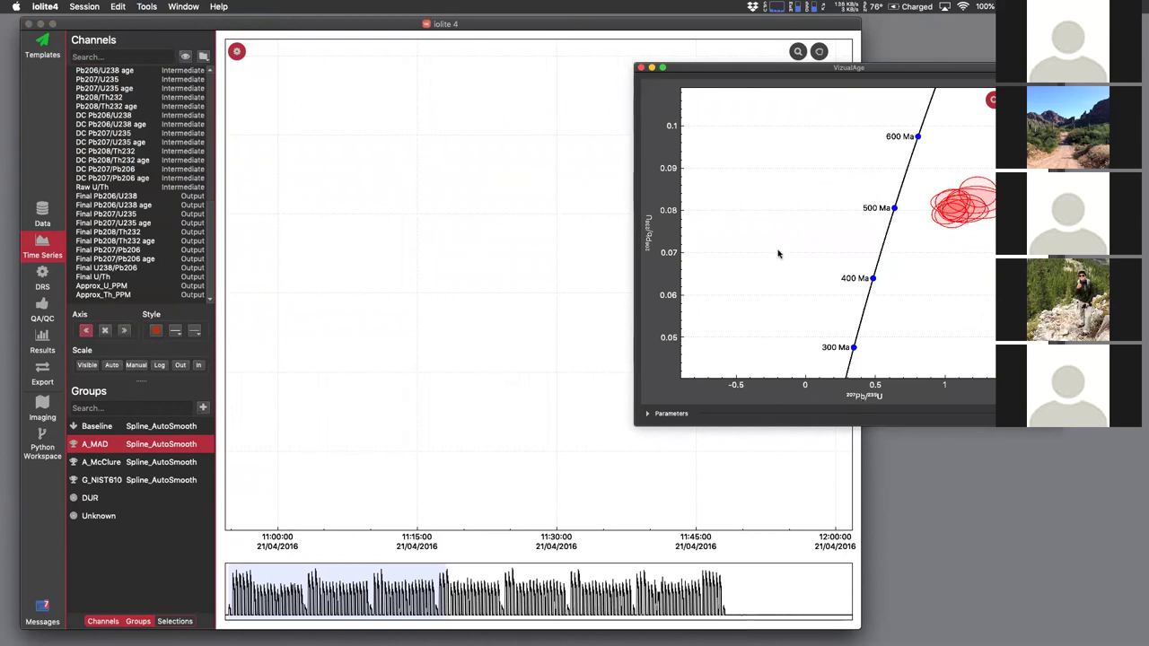
{"action": "left_click", "coordinate": [640, 69]}
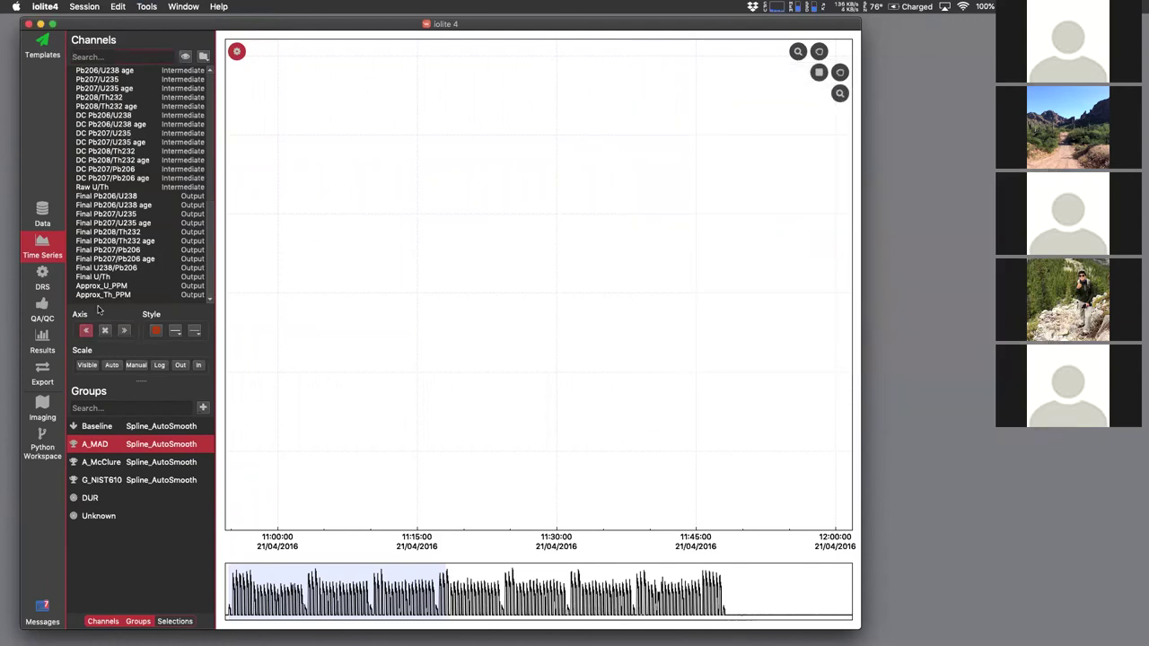
- Run the Discordia Age QA/QC module on the A_MAD group
{"action": "left_click", "coordinate": [40, 310]}
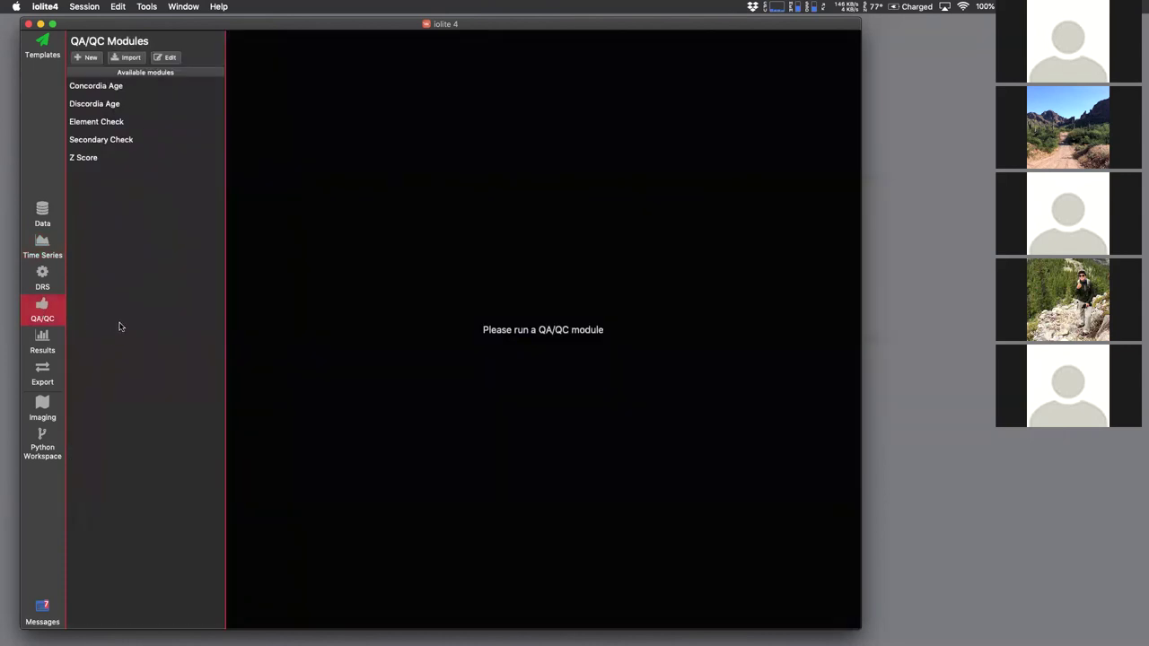
{"action": "double_click", "coordinate": [102, 105]}
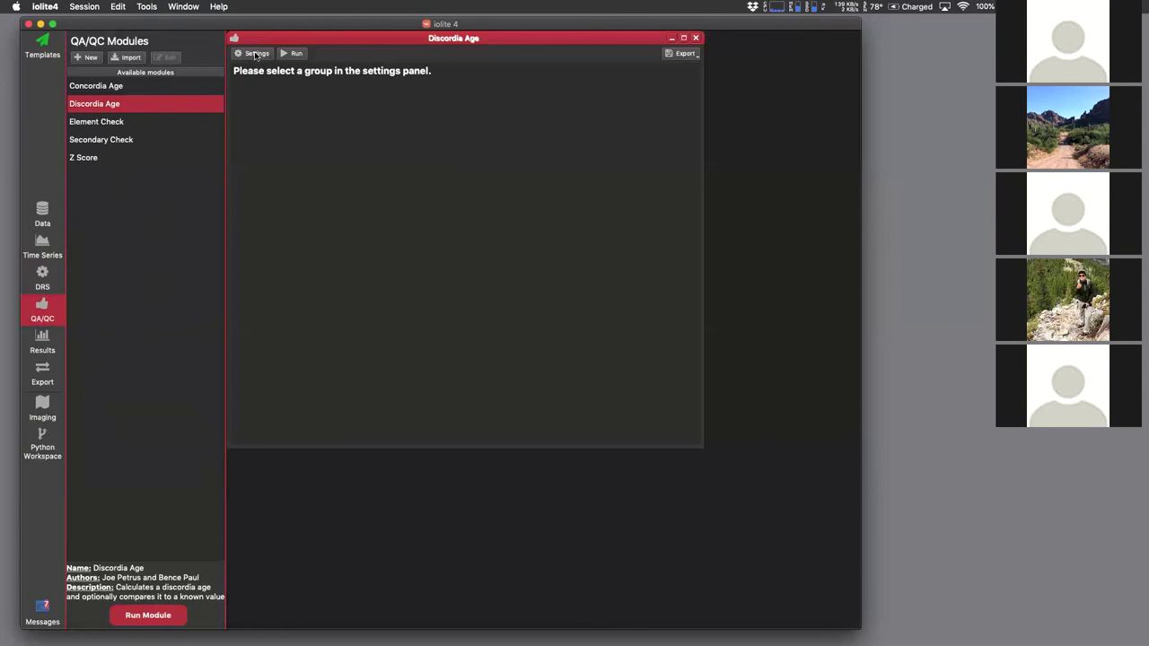
{"action": "left_click_drag", "start_coordinate": [251, 38], "coordinate": [266, 50]}
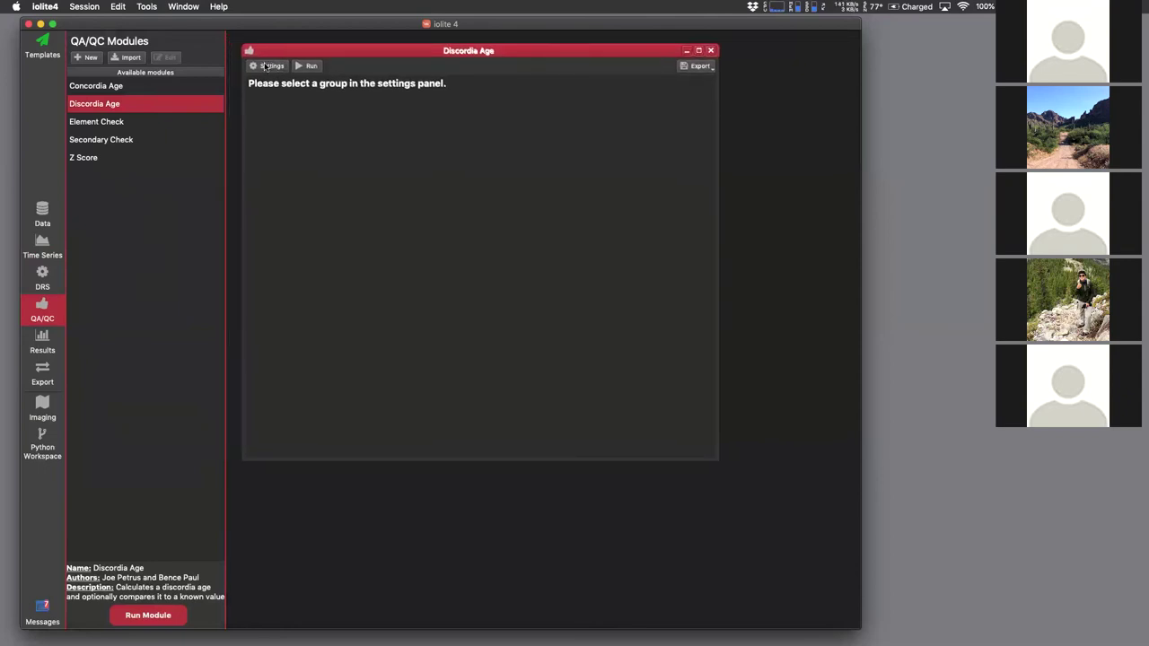
{"action": "left_click", "coordinate": [268, 65]}
{"action": "left_click", "coordinate": [286, 88]}
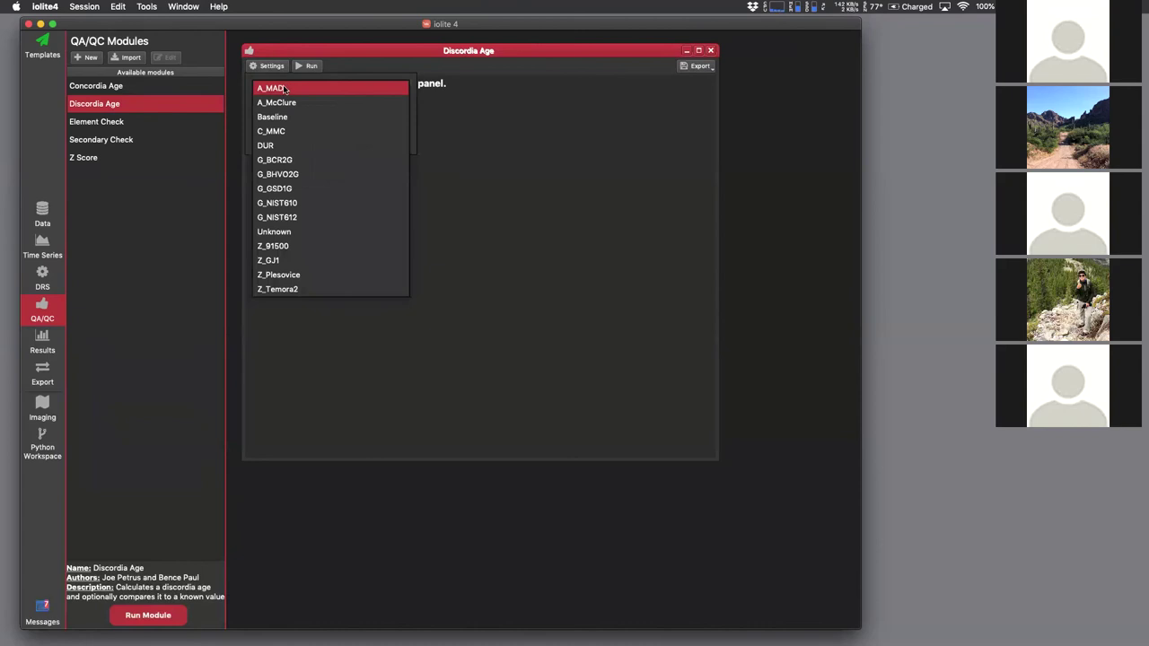
{"action": "left_click", "coordinate": [284, 88]}
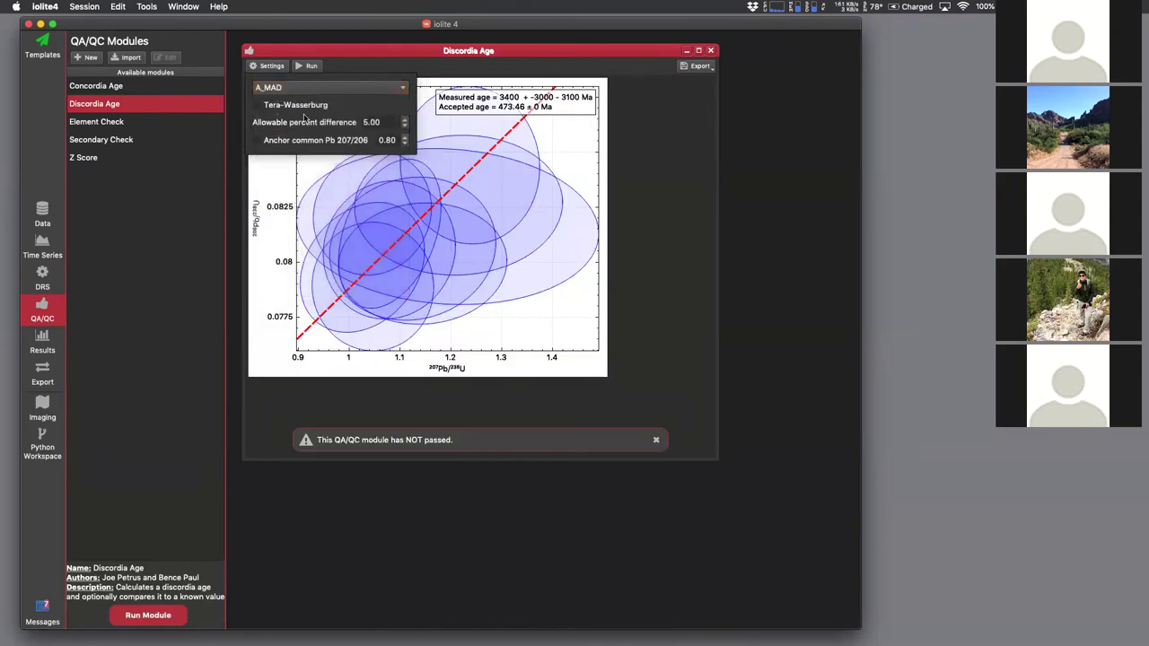
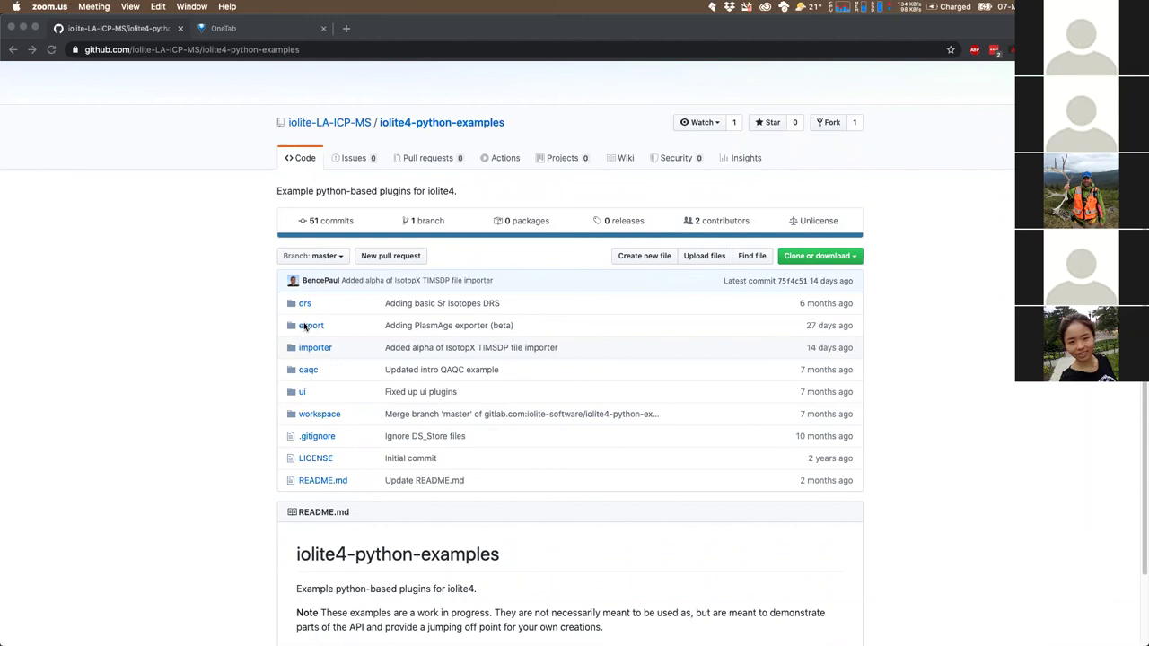
- Open the export folder of the iolite4-python-examples repository on GitHub
{"action": "left_click", "coordinate": [305, 327]}
{"action": "left_click", "coordinate": [304, 327]}
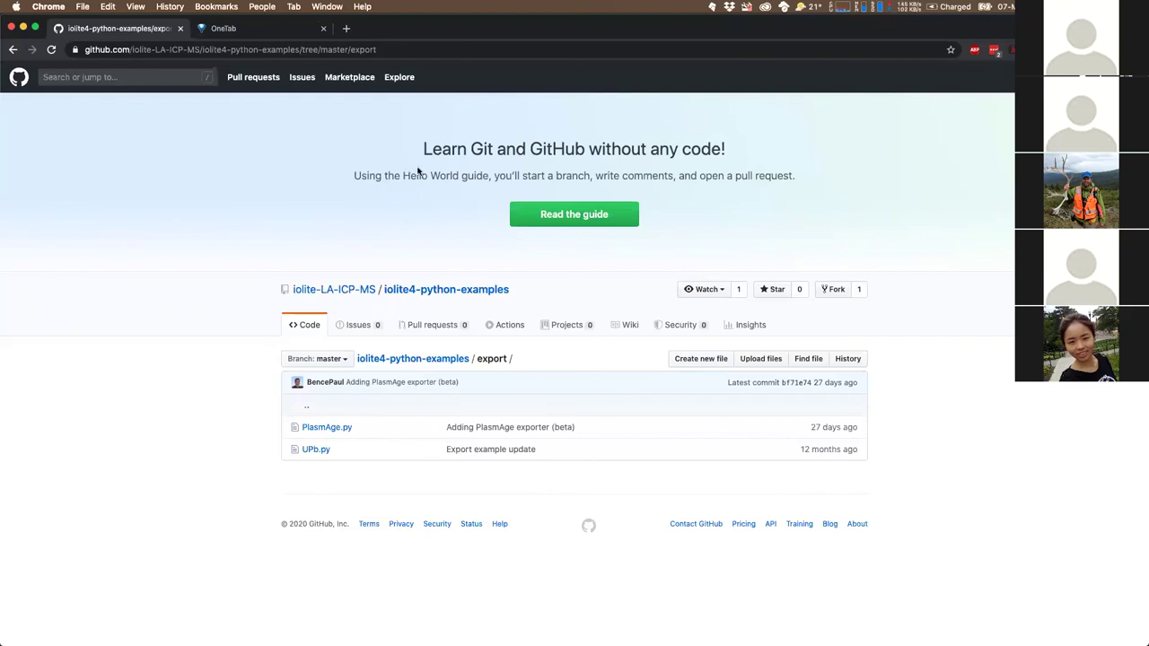
- Switch to PowerPoint and show the Help and Support slide of the iolite 4 U-Pb Webinar presentation
{"action": "key", "text": "super+Tab"}
{"action": "key", "text": "super+Tab"}
{"action": "key", "text": "super+Tab"}
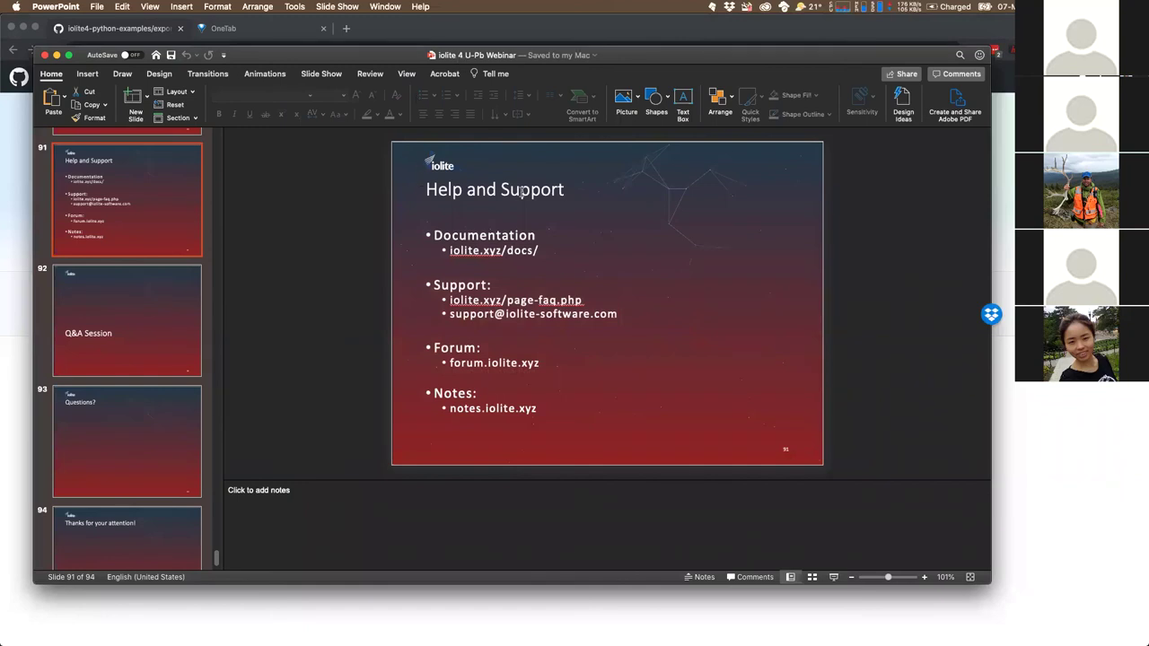
- Switch to iolite 4 and check the 206Pb/238U value of the Z_91500 zircon reference material against its summary statistics
{"action": "key", "text": "super+Tab"}
{"action": "key", "text": "super+Tab"}
{"action": "key", "text": "super+Tab"}
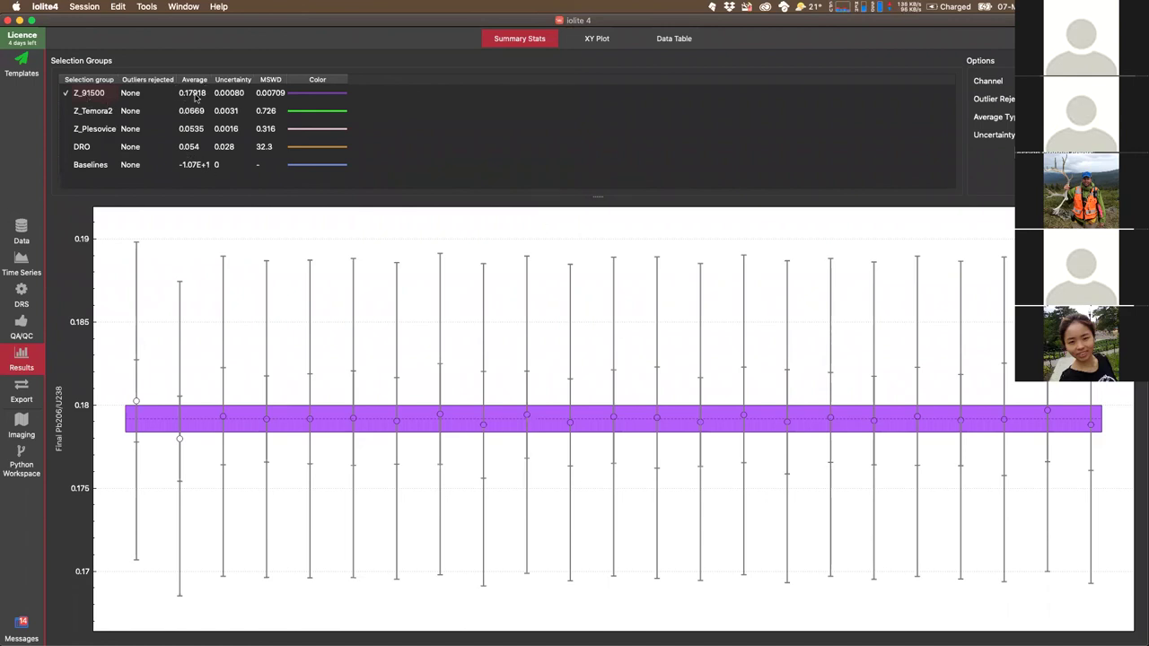
{"action": "left_click", "coordinate": [22, 231]}
{"action": "left_click", "coordinate": [760, 39]}
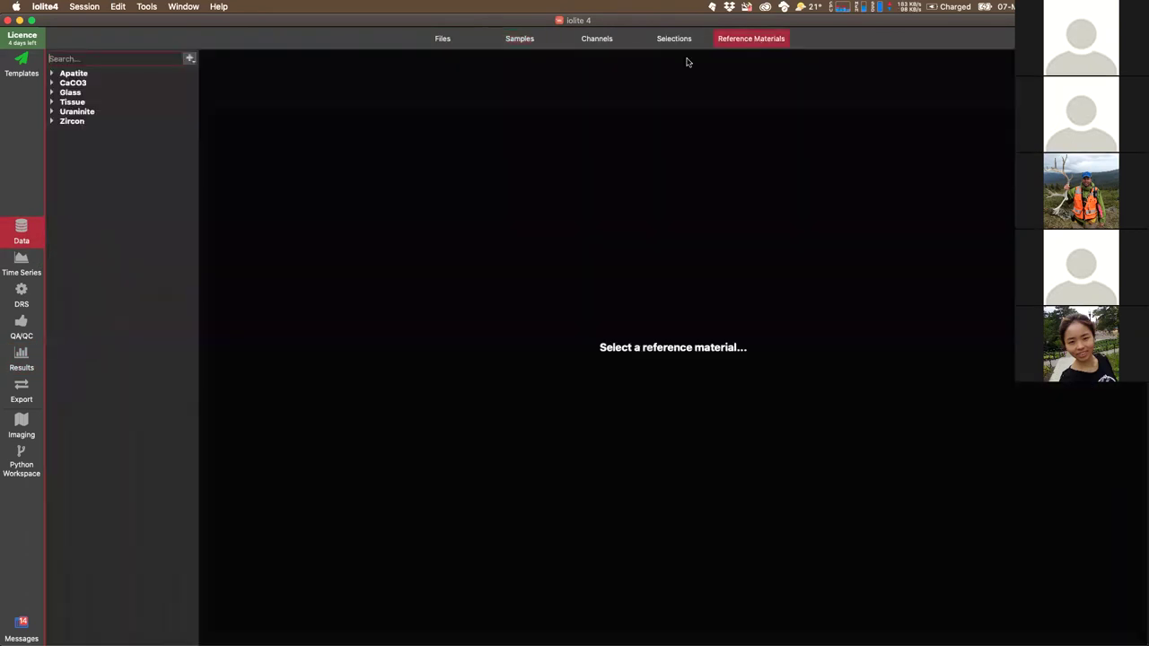
{"action": "left_click", "coordinate": [52, 121]}
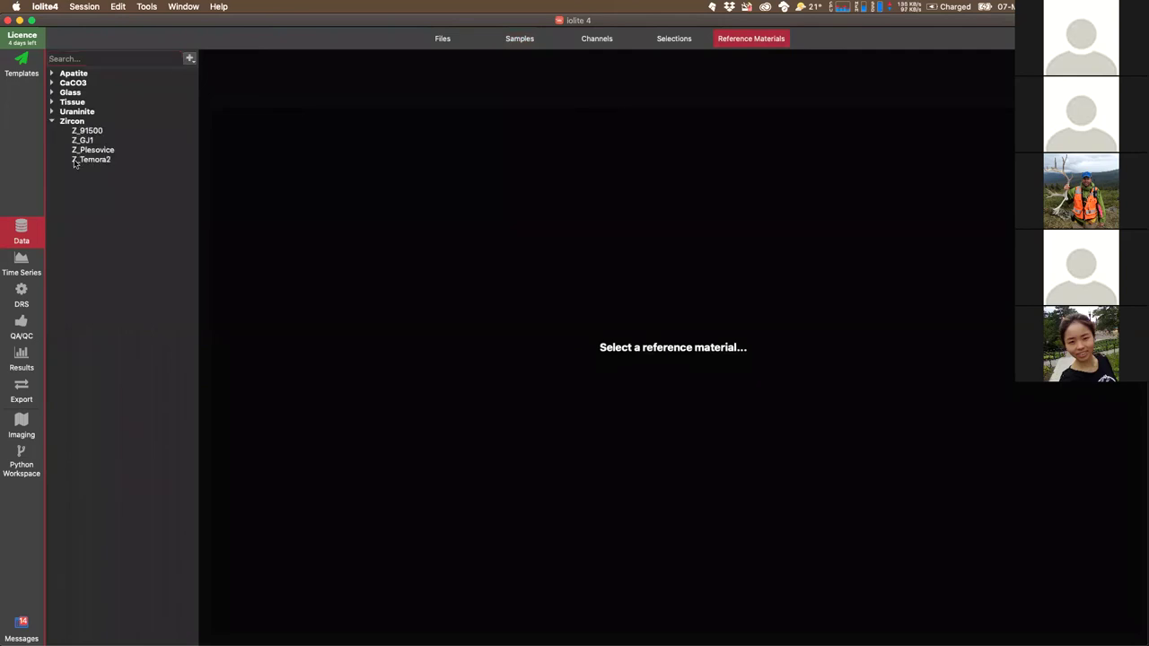
{"action": "left_click", "coordinate": [90, 132]}
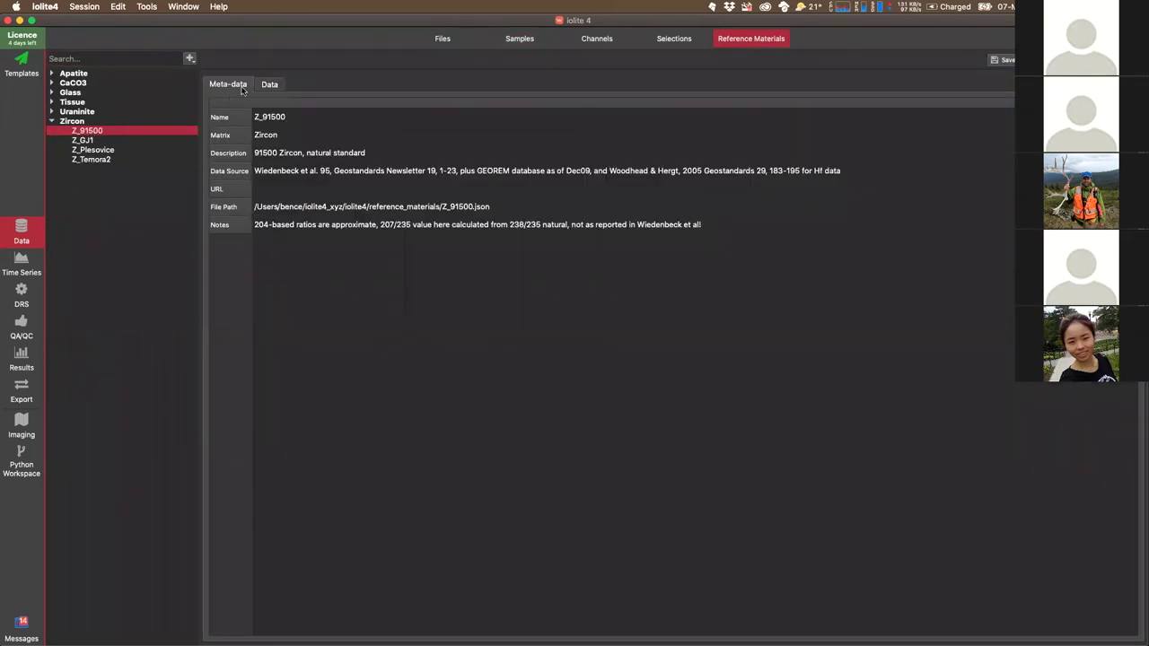
{"action": "left_click", "coordinate": [267, 86]}
{"action": "scroll", "coordinate": [290, 396], "scroll_direction": "down", "scroll_amount": 5}
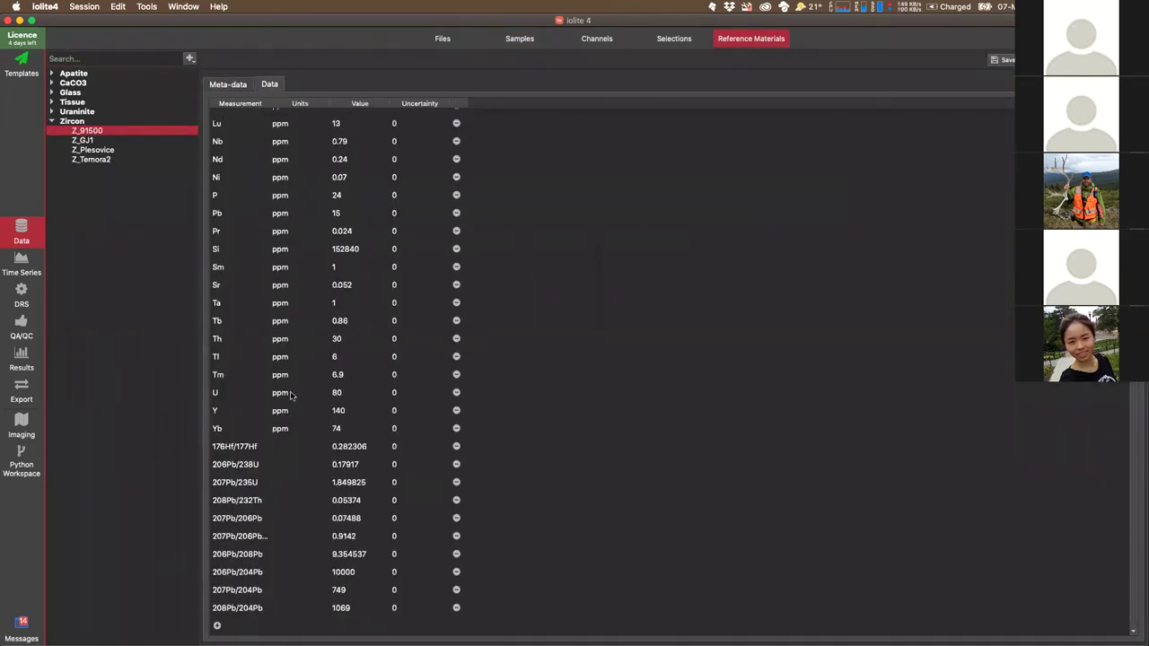
{"action": "left_click", "coordinate": [342, 471]}
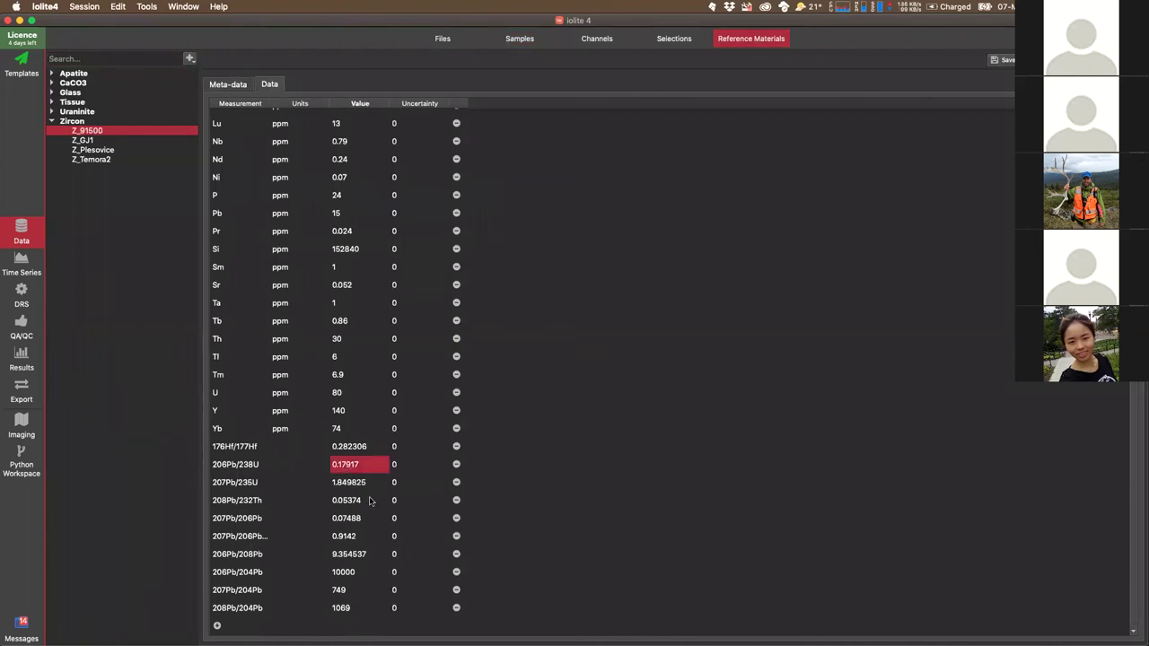
{"action": "left_click", "coordinate": [21, 359]}
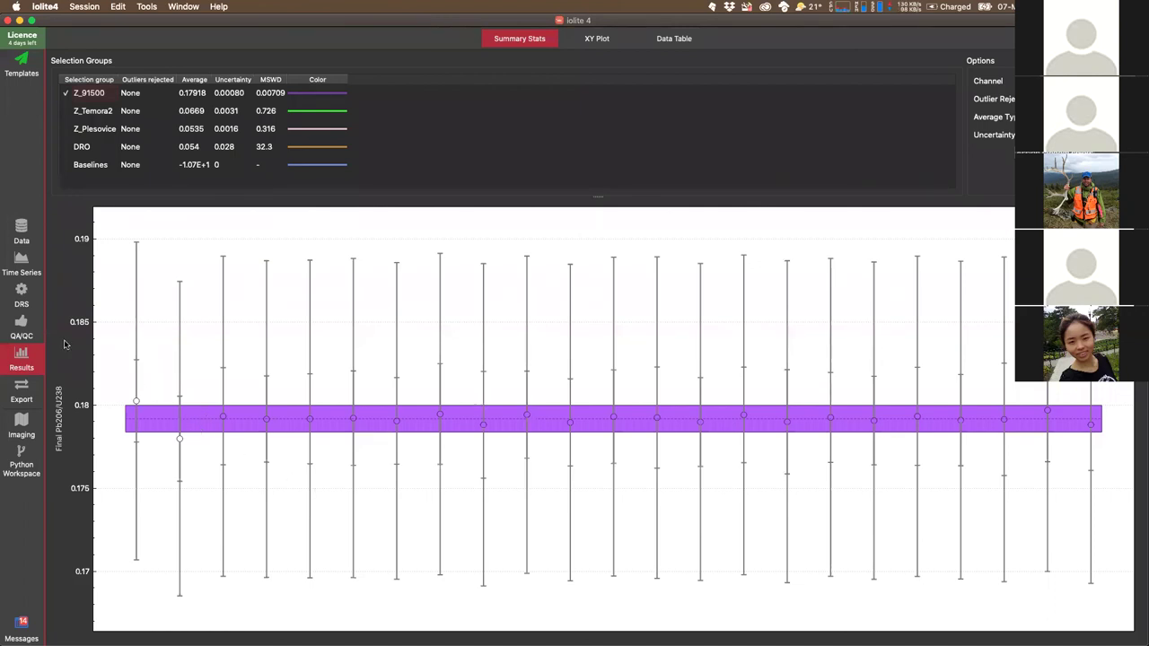
- Show the Z_91500 group across the whole session in the time series, with the vertical scale fitted to the visible data
{"action": "left_click", "coordinate": [25, 298]}
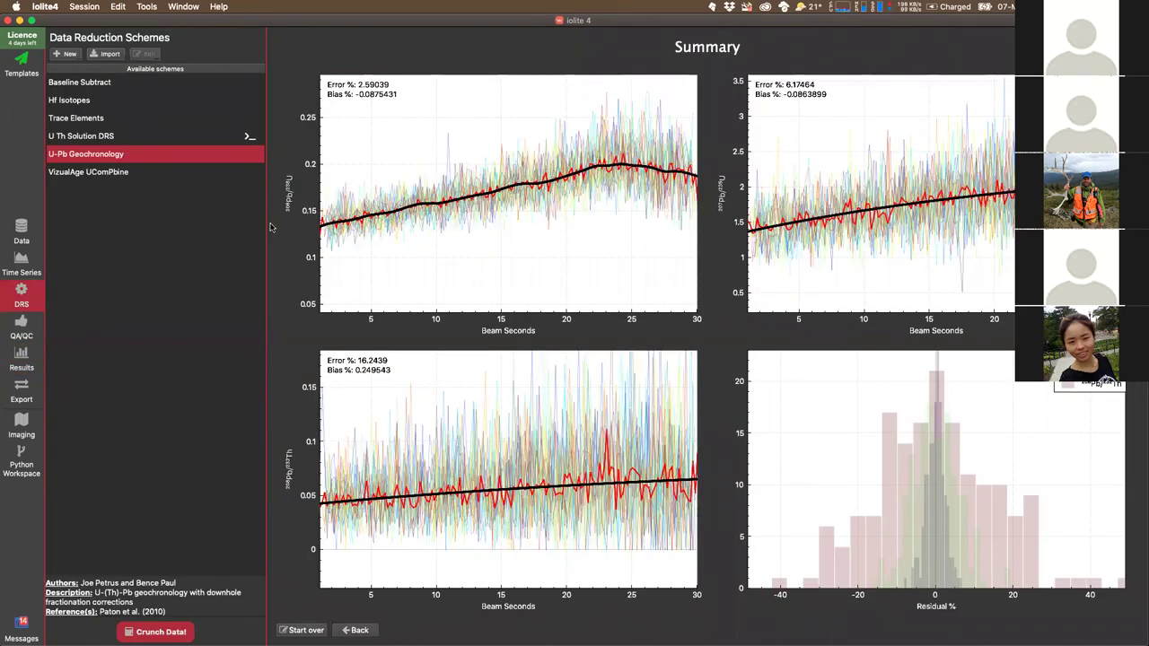
{"action": "left_click", "coordinate": [23, 270]}
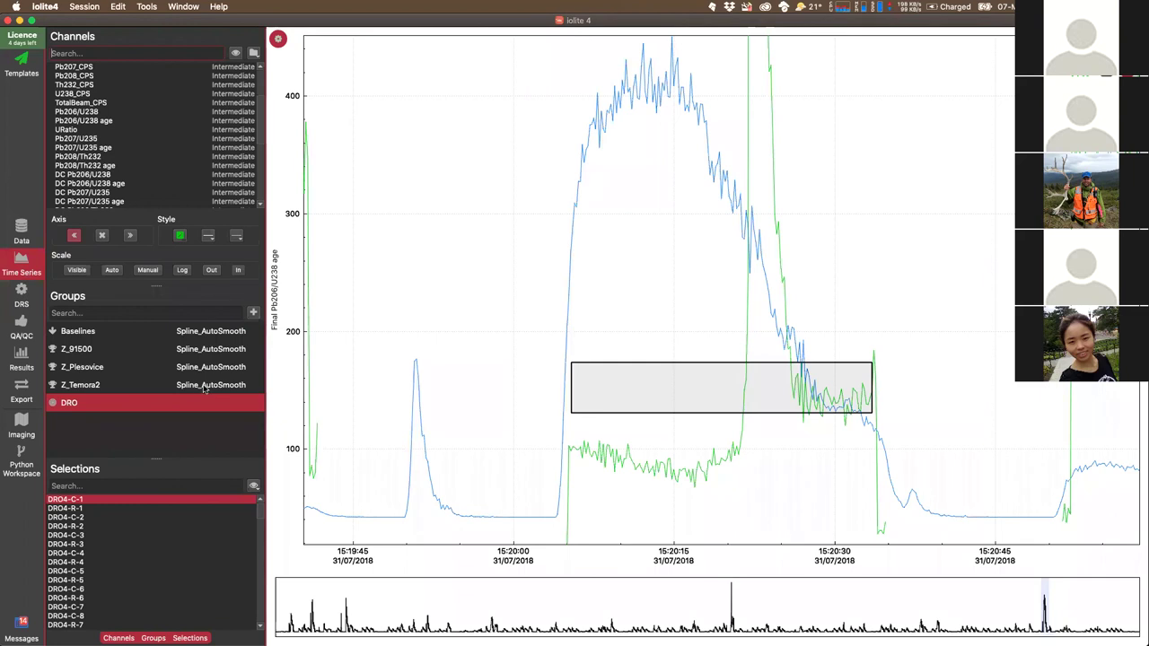
{"action": "left_click", "coordinate": [216, 350]}
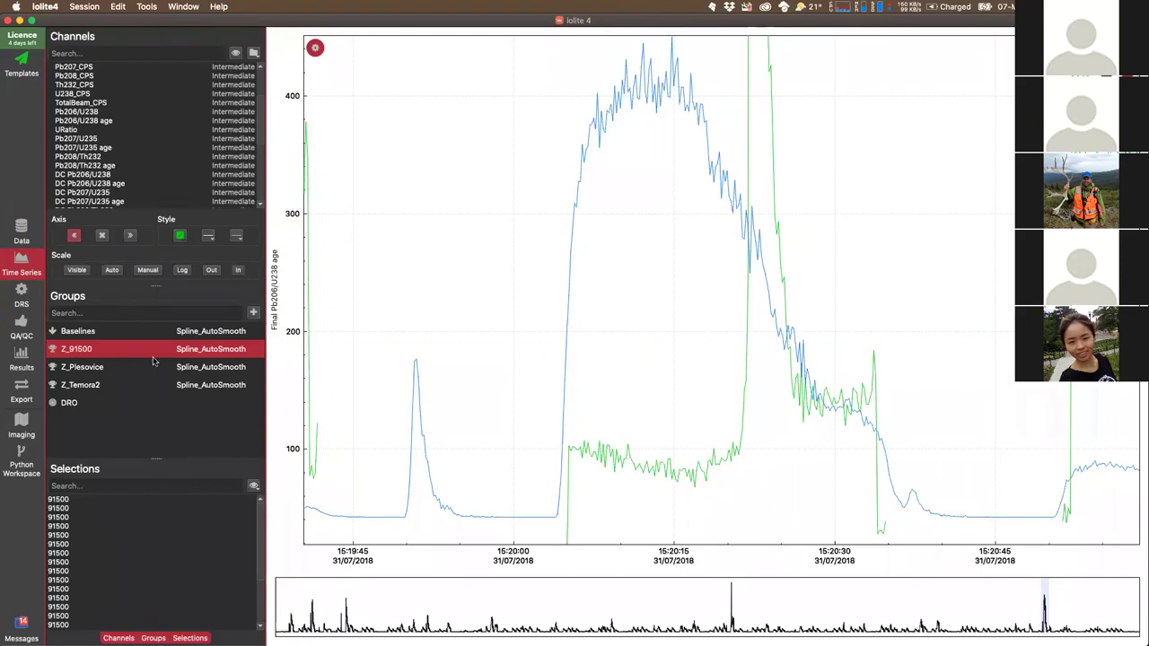
{"action": "double_click", "coordinate": [464, 607]}
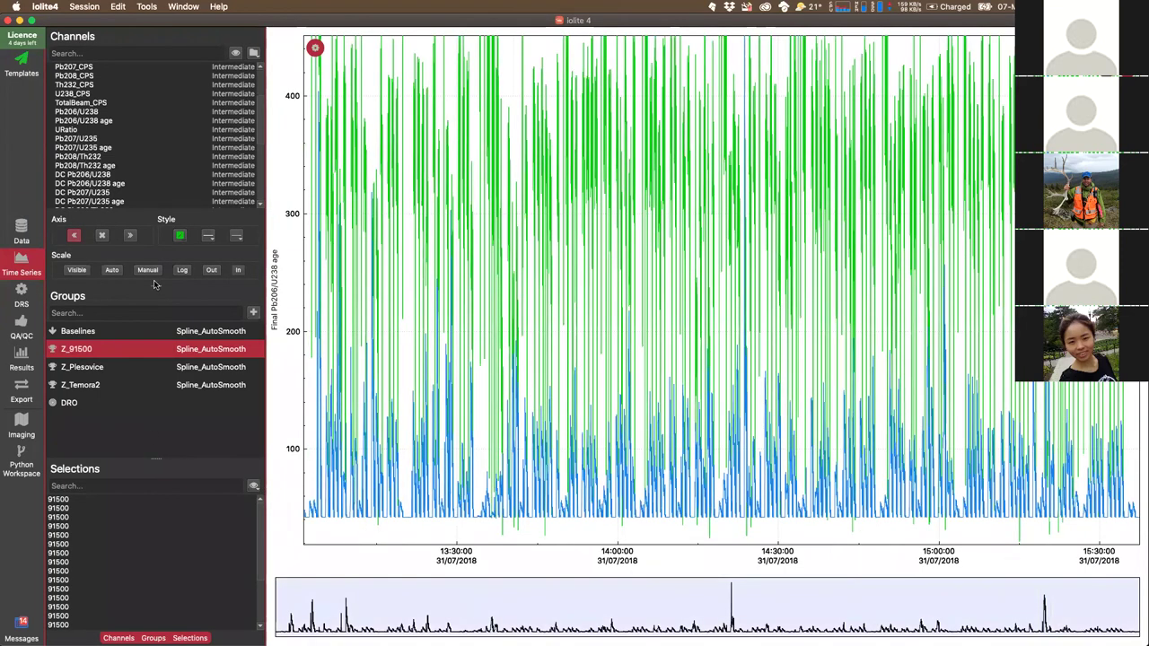
{"action": "left_click", "coordinate": [77, 269]}
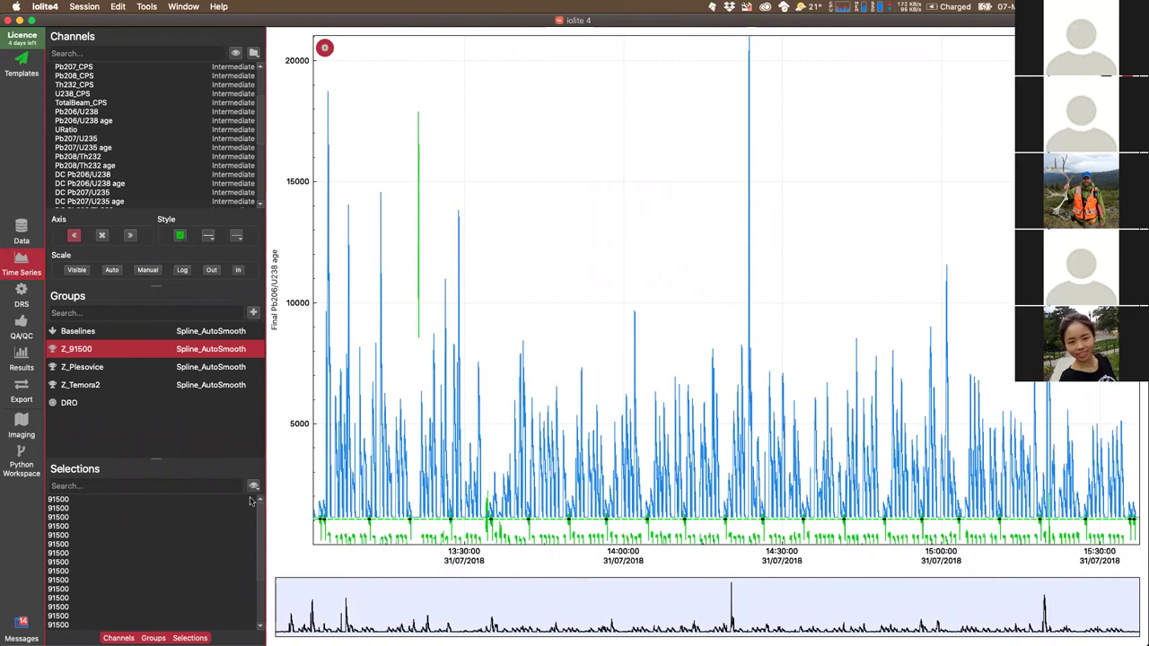
- Set the Z_91500 group's spline type to Spline_NoSmoothing
{"action": "left_click", "coordinate": [223, 350]}
{"action": "left_click", "coordinate": [223, 350]}
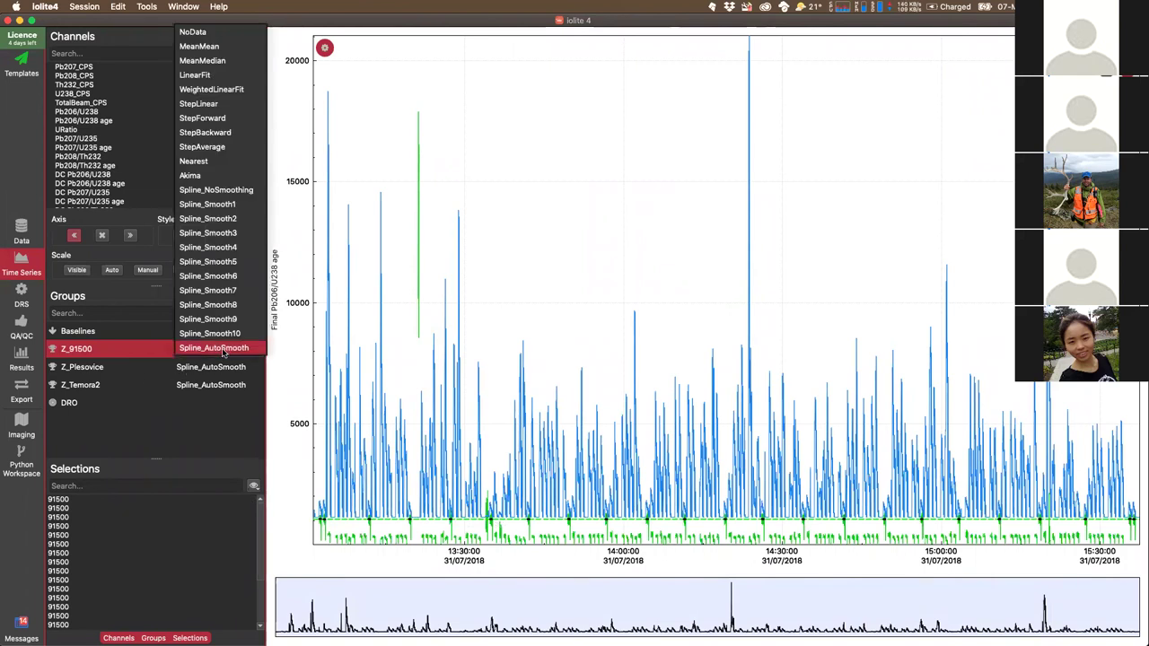
{"action": "left_click", "coordinate": [241, 192]}
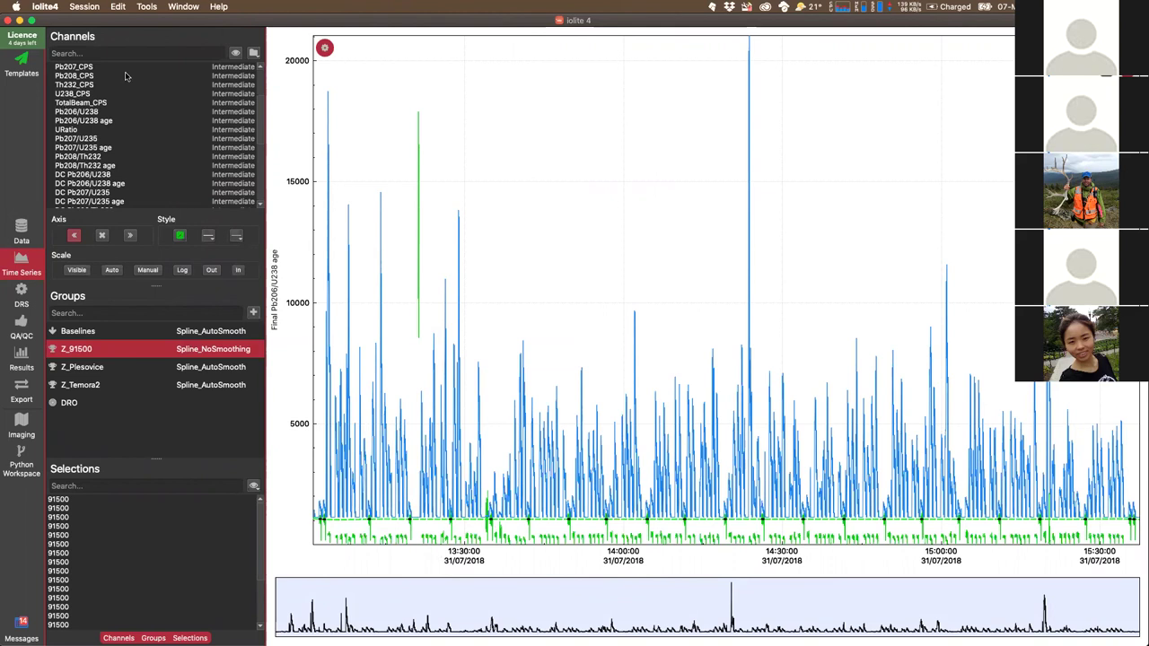
- Compare the Z_91500 spline on the U238 and Final Pb206/U238 age channels
{"action": "scroll", "coordinate": [136, 80], "scroll_direction": "up", "scroll_amount": 4}
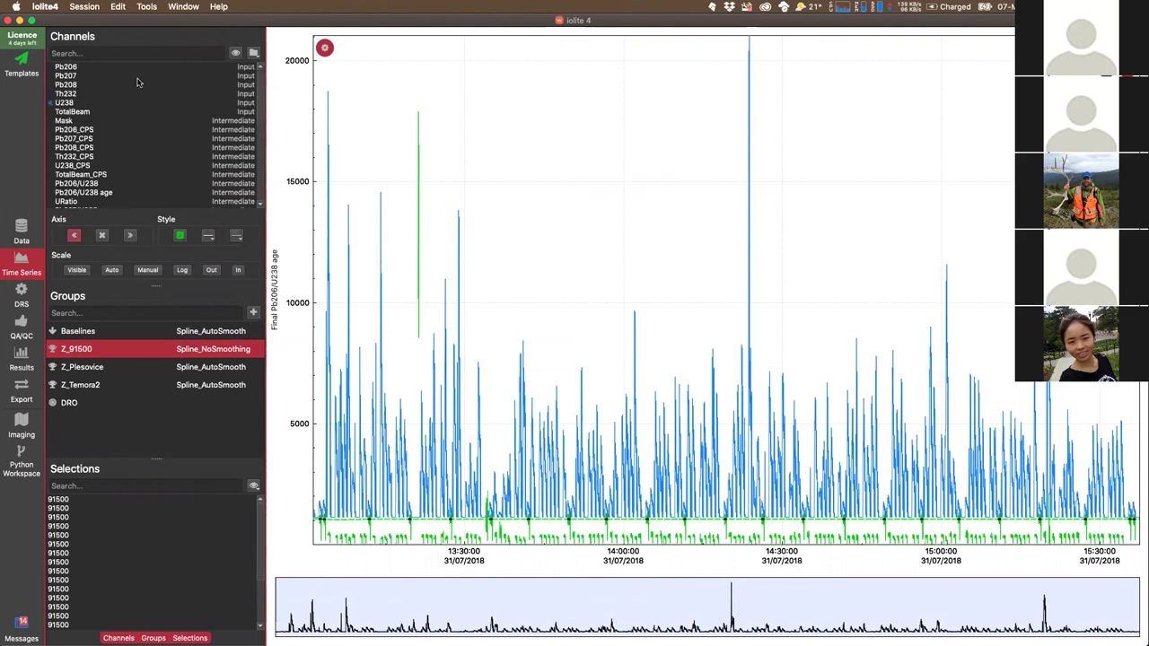
{"action": "left_click", "coordinate": [65, 104]}
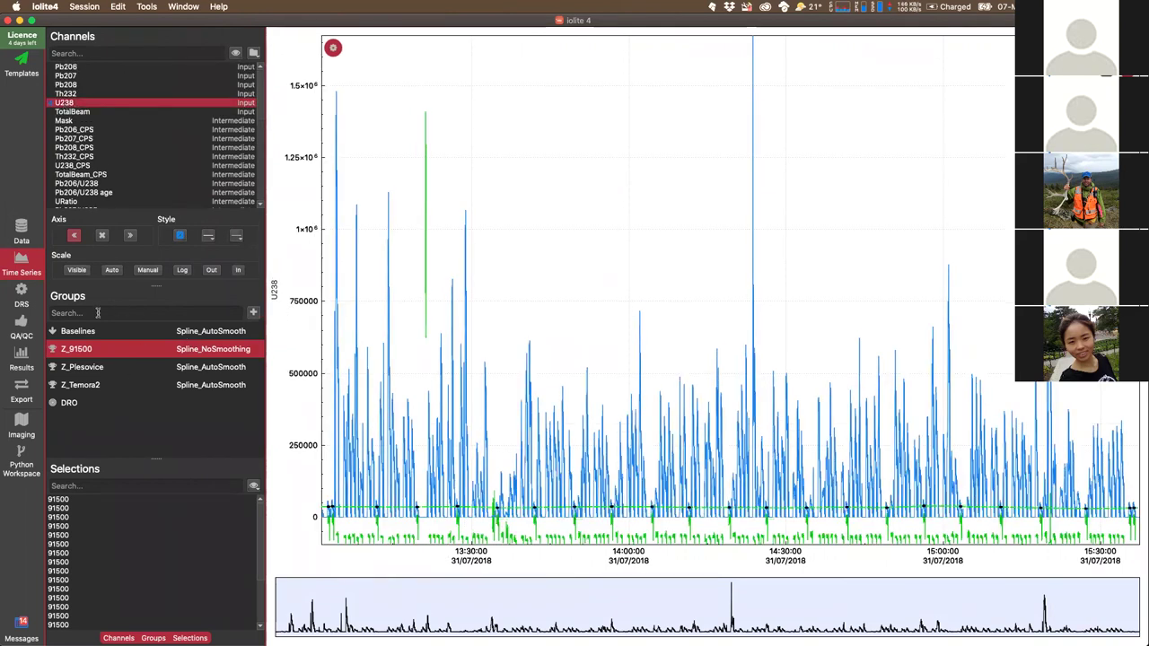
{"action": "scroll", "coordinate": [108, 104], "scroll_direction": "down", "scroll_amount": 10}
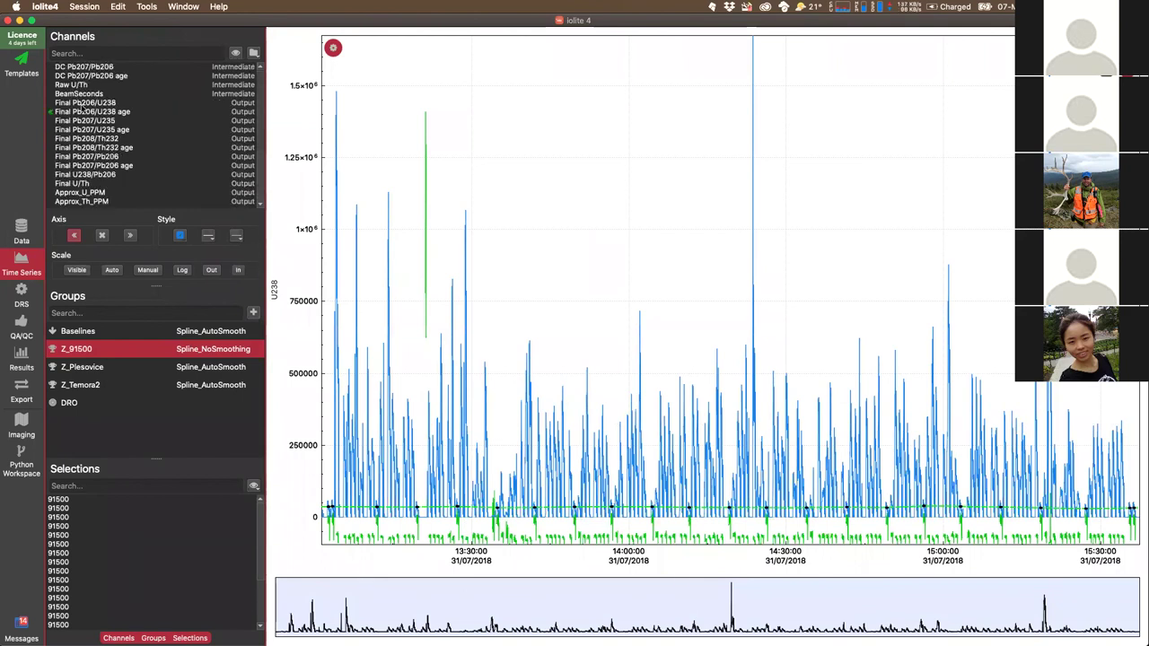
{"action": "left_click", "coordinate": [83, 111]}
{"action": "scroll", "coordinate": [81, 111], "scroll_direction": "up", "scroll_amount": 10}
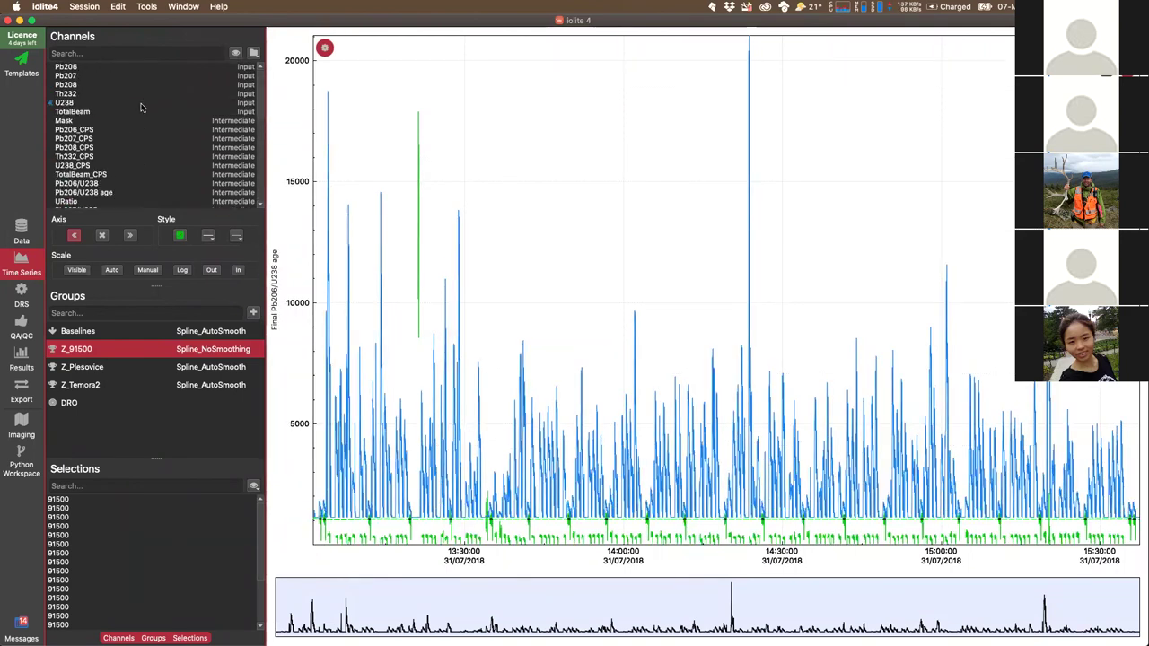
{"action": "left_click", "coordinate": [65, 103]}
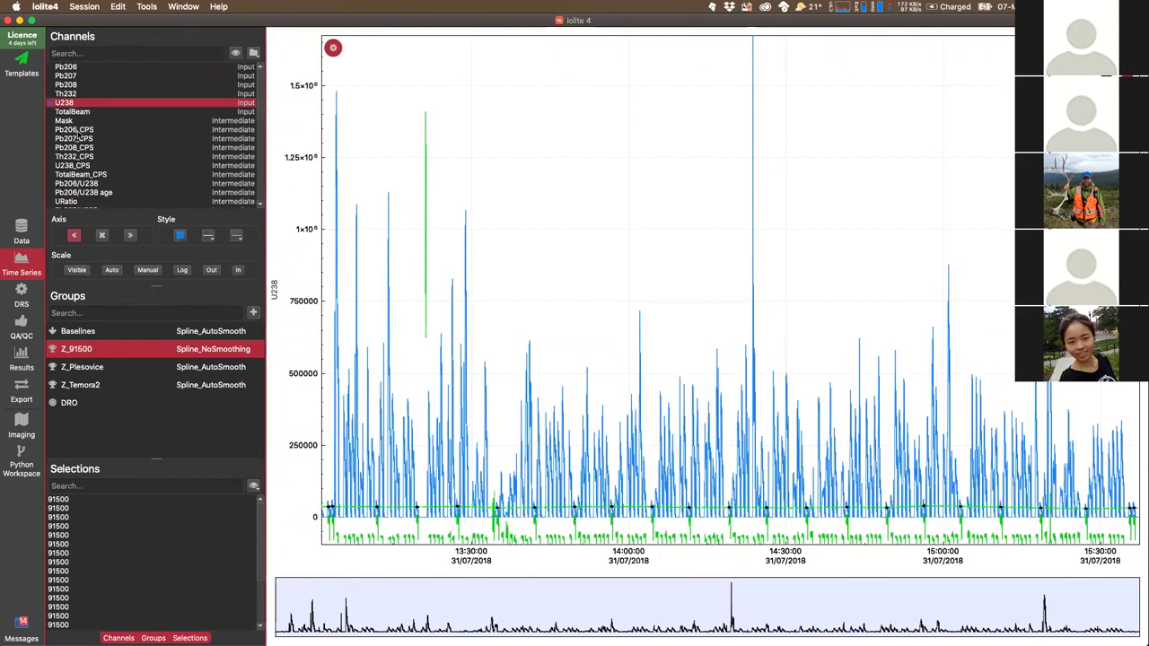
- Remove the U238 channel from the time series plot and make Final Pb206/U238 age the active channel
{"action": "left_click", "coordinate": [103, 236]}
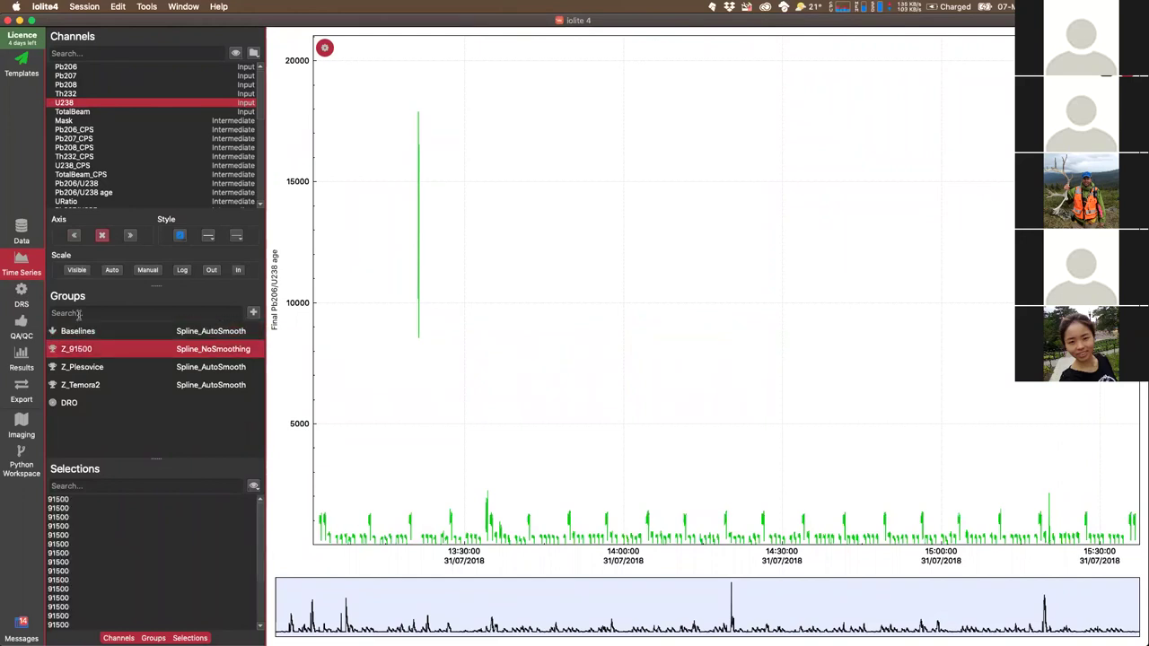
{"action": "scroll", "coordinate": [96, 152], "scroll_direction": "down", "scroll_amount": 5}
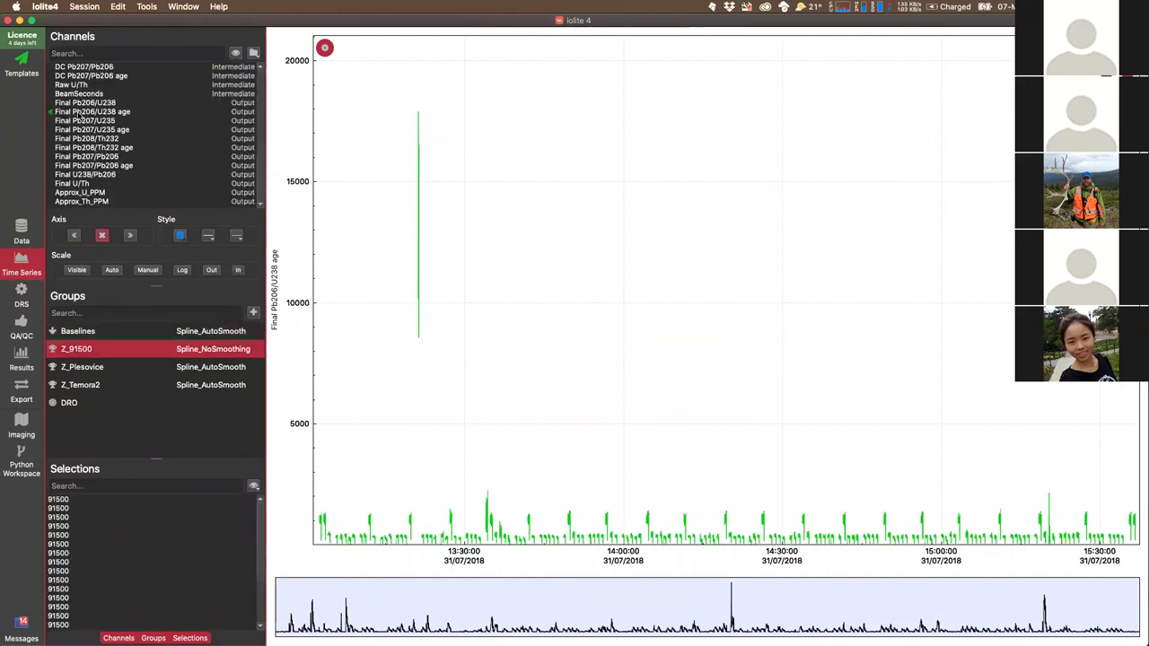
{"action": "left_click", "coordinate": [81, 111]}
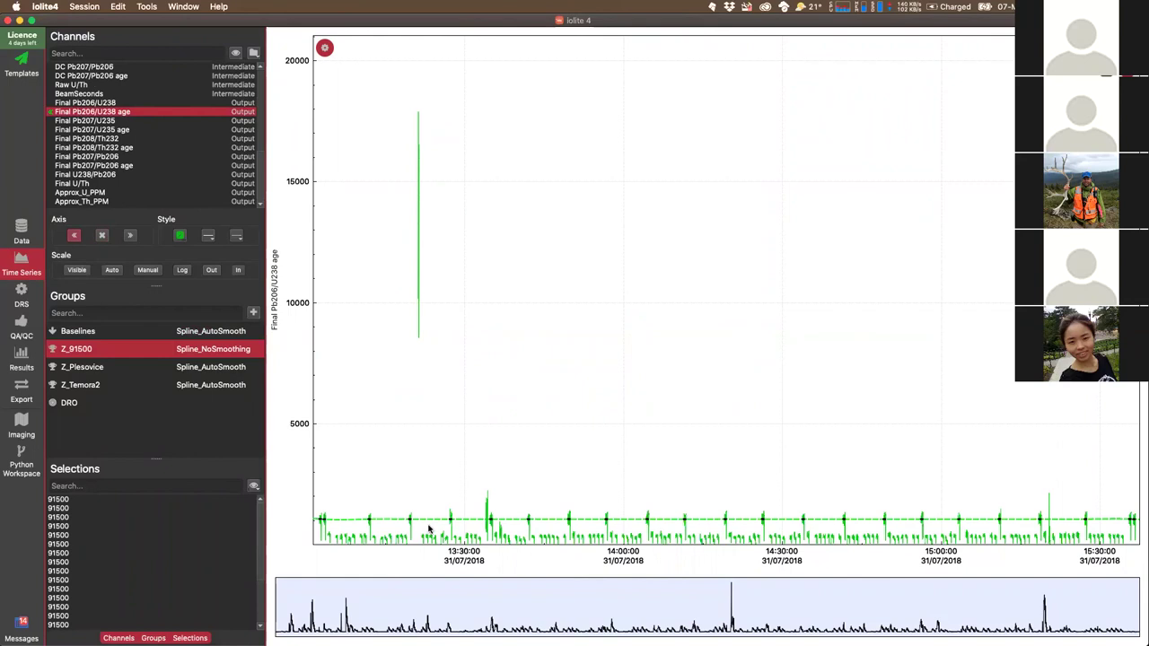
- Set the Z_91500 spline type to Spline_Smooth10 and return to the results without re-running the data reduction scheme
{"action": "left_click", "coordinate": [212, 352]}
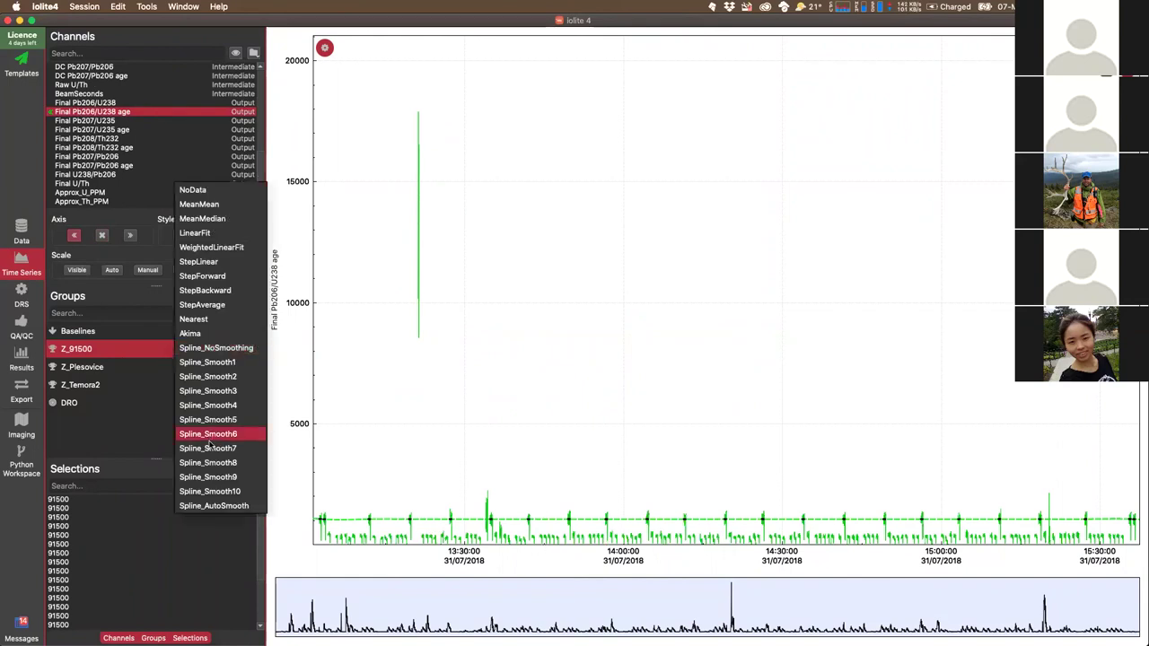
{"action": "left_click", "coordinate": [209, 492]}
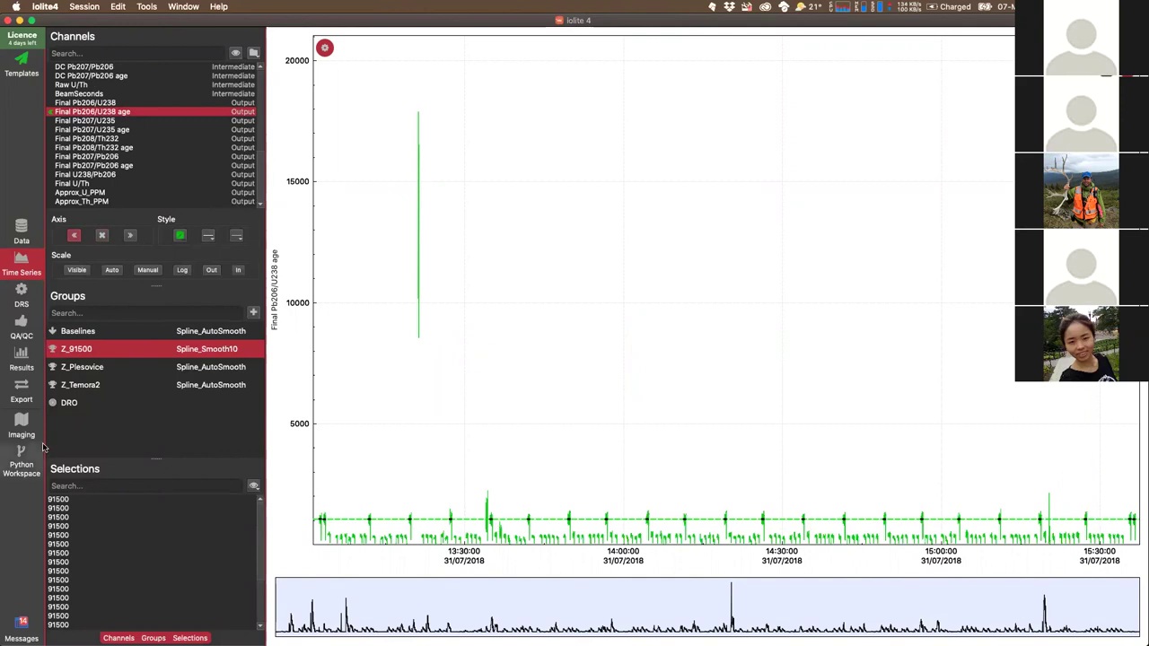
{"action": "left_click", "coordinate": [19, 359]}
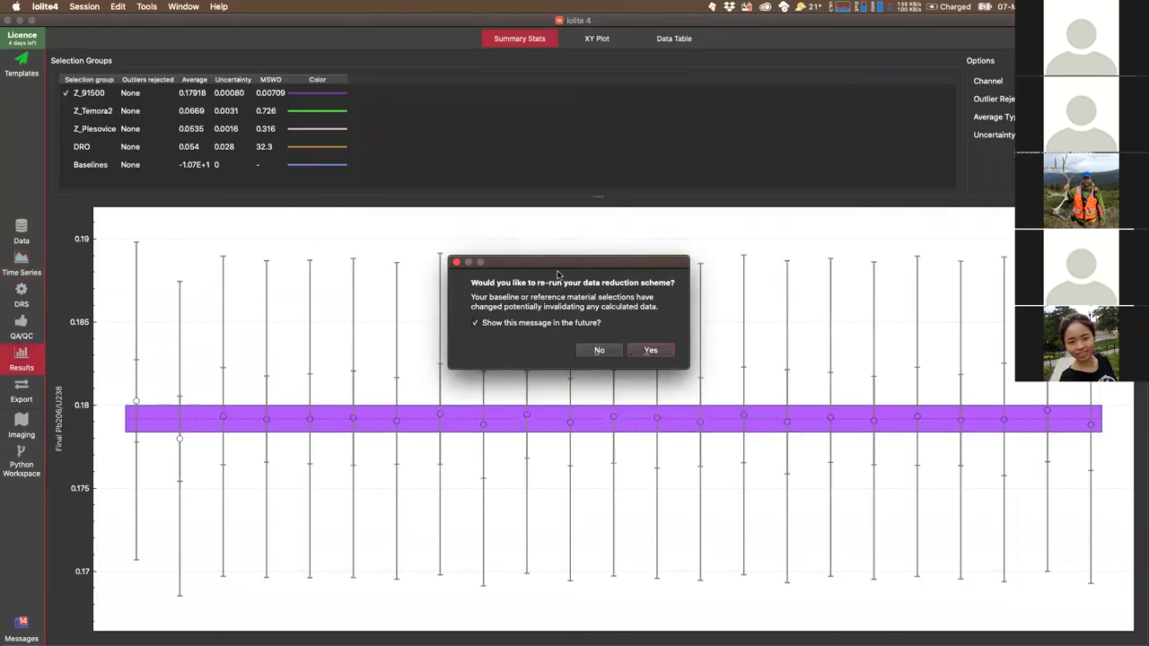
{"action": "left_click", "coordinate": [597, 351]}
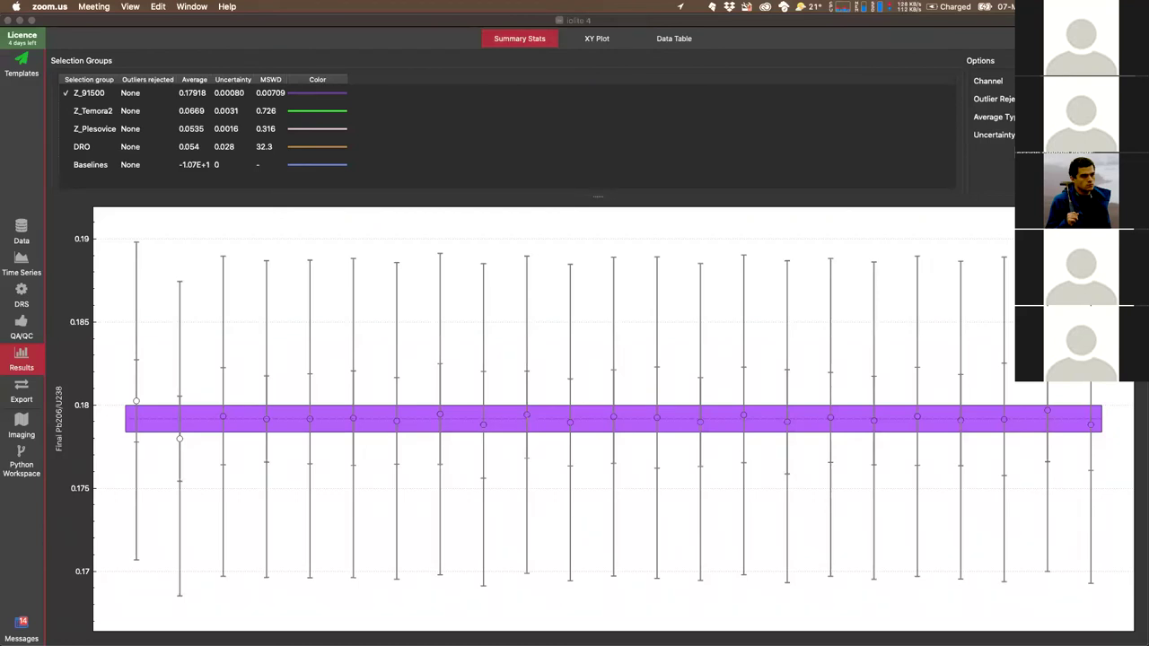
- Review the settings of the Hf Isotopes, U Th Solution DRS, U-Pb Geochronology and VizualAge UComPbine data reduction schemes
{"action": "left_click", "coordinate": [383, 177]}
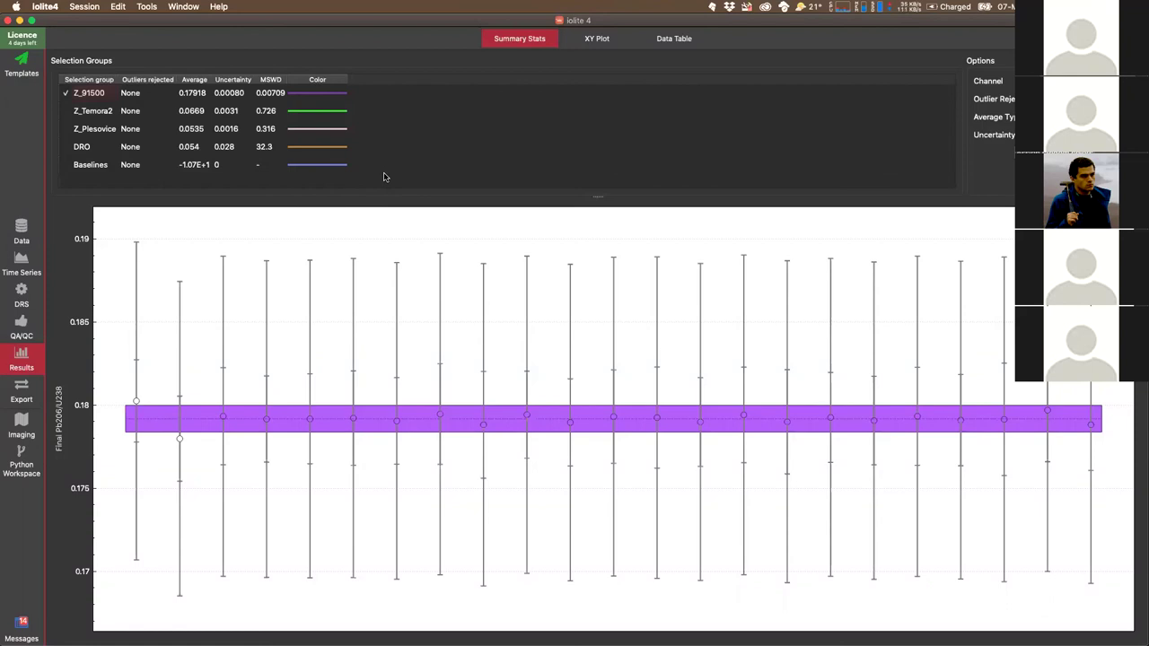
{"action": "left_click", "coordinate": [18, 287]}
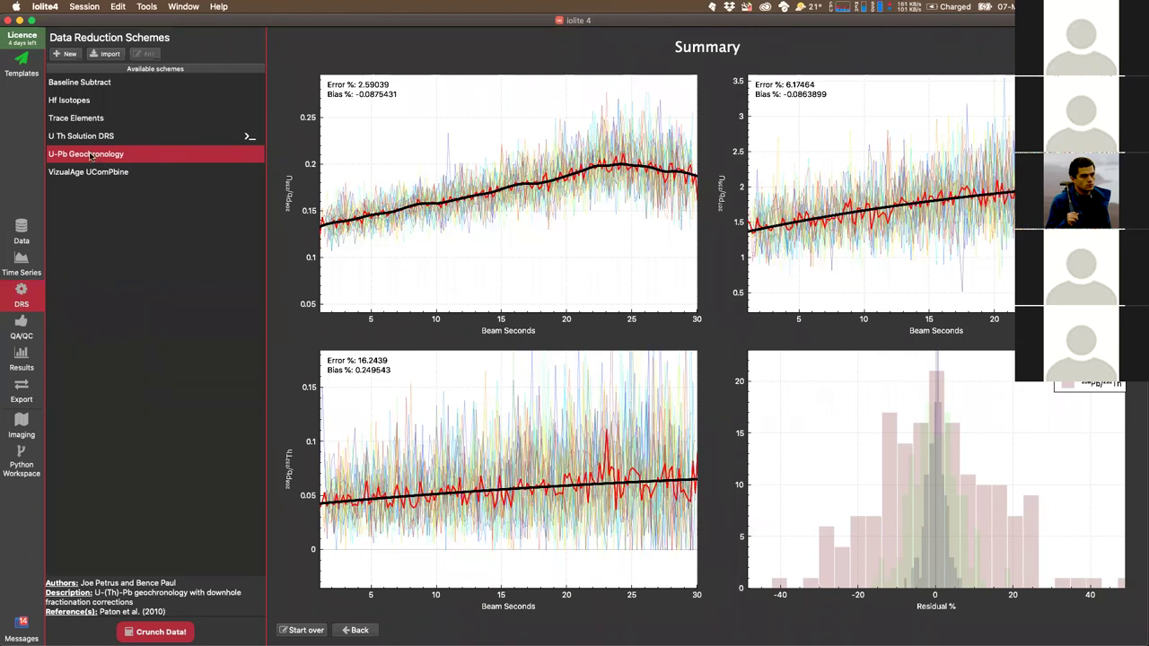
{"action": "left_click", "coordinate": [80, 100]}
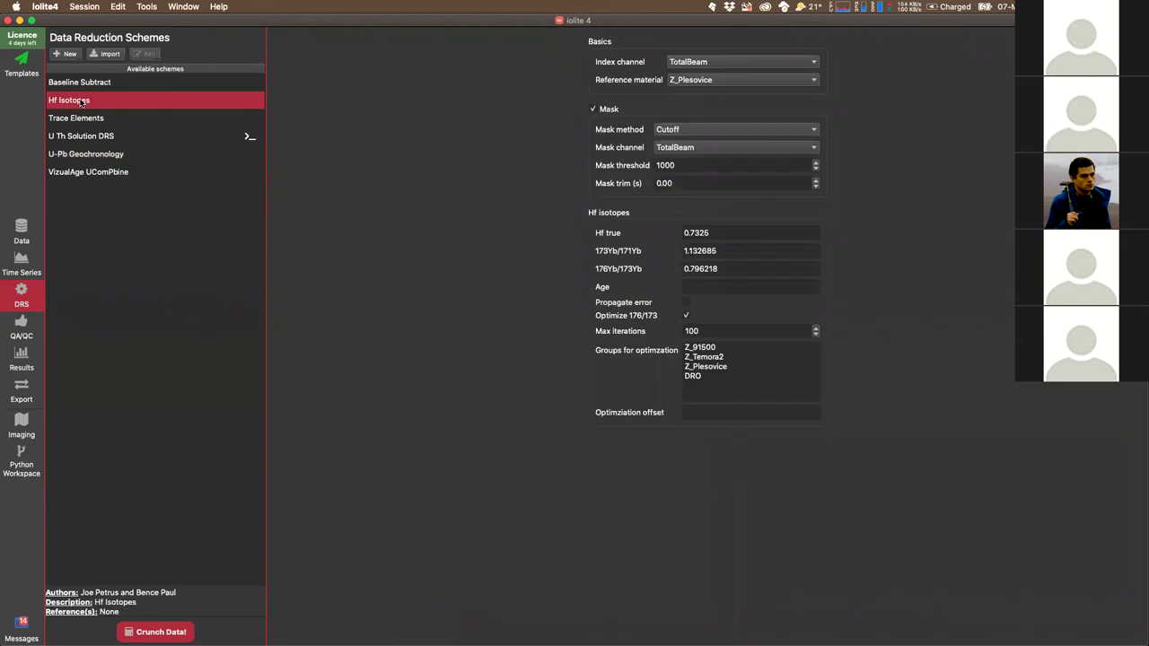
{"action": "left_click", "coordinate": [86, 137]}
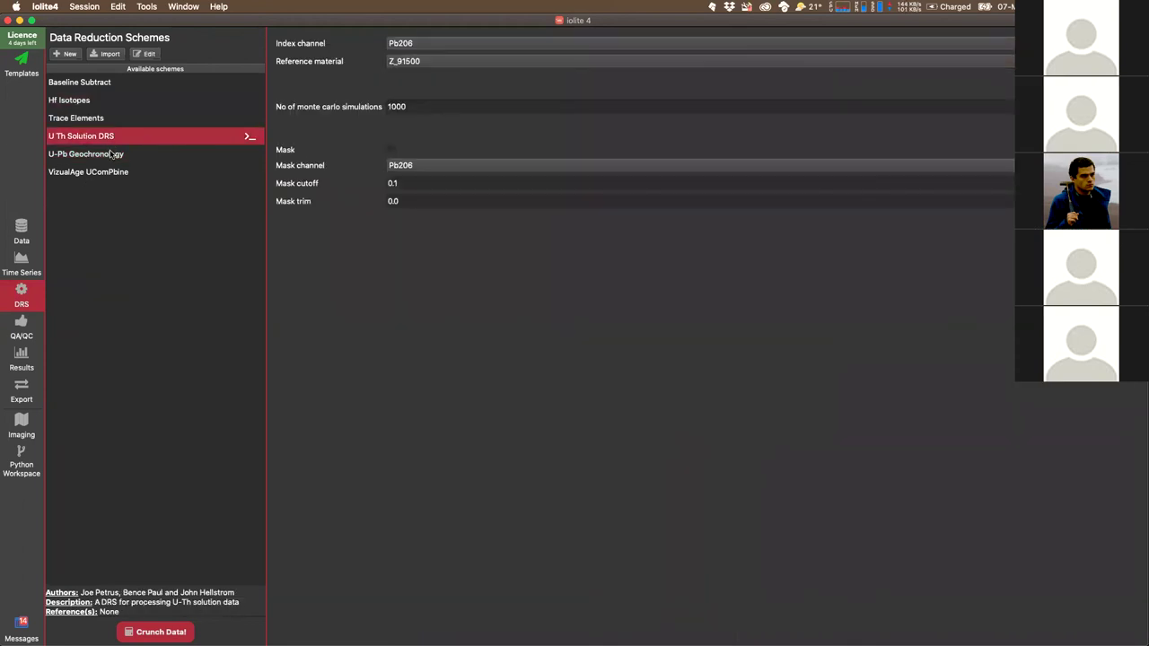
{"action": "left_click", "coordinate": [102, 155]}
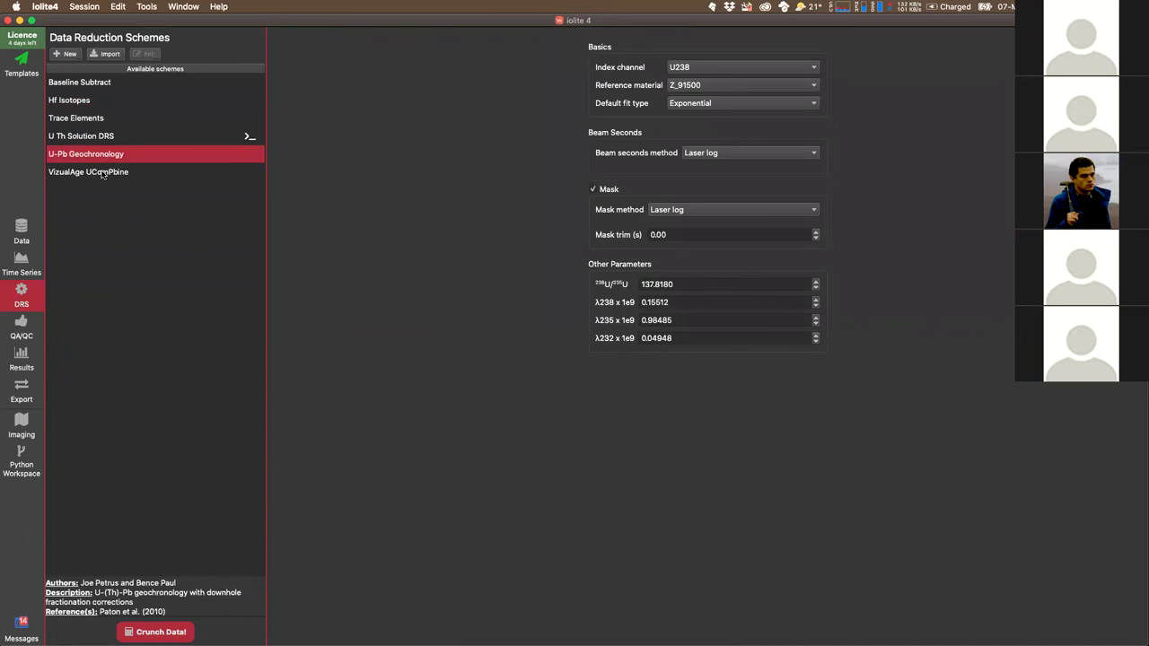
{"action": "left_click", "coordinate": [102, 177]}
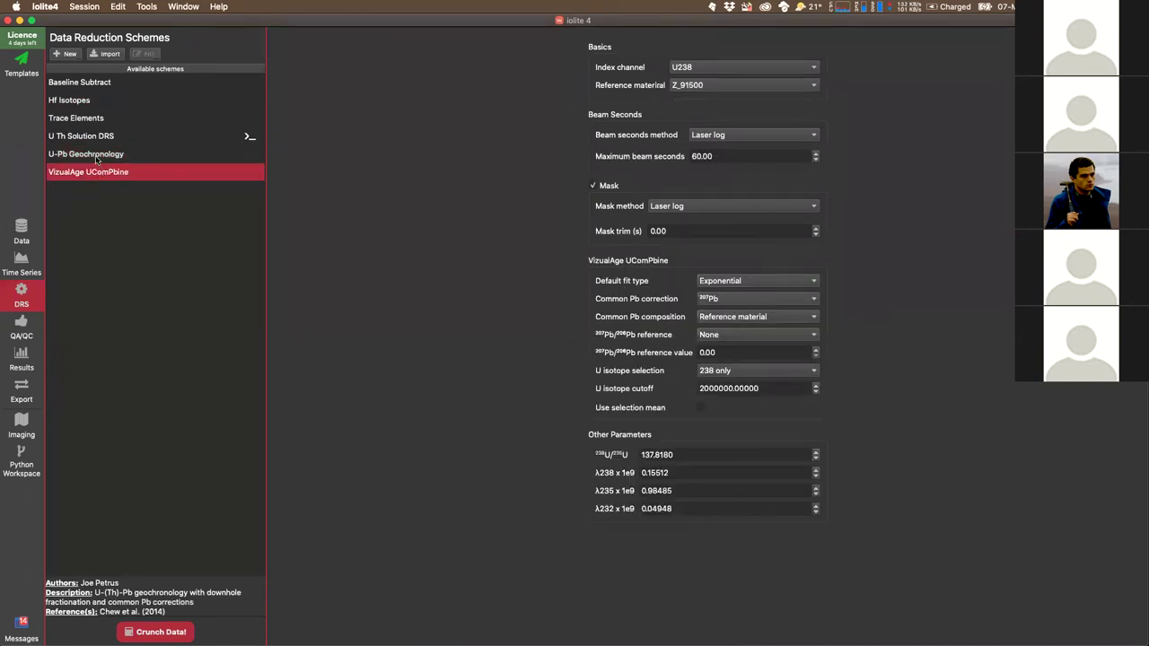
{"action": "left_click", "coordinate": [97, 159]}
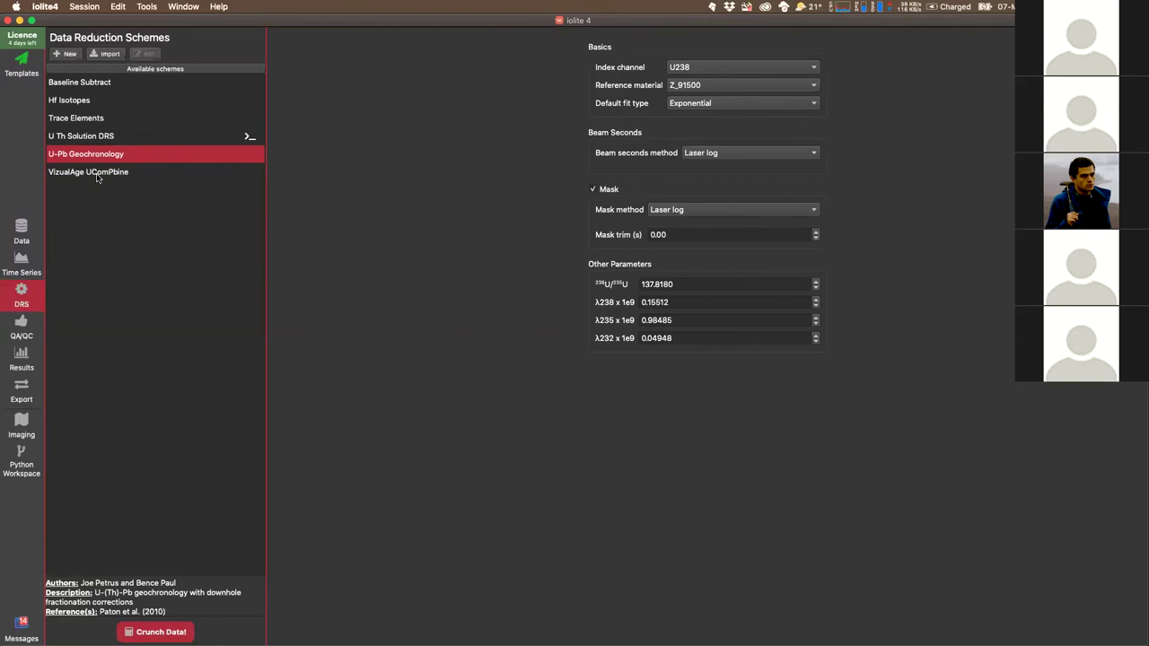
- Examine the Final Pb206/U238 output channel's properties, including its DRS and excess error associated channel
{"action": "left_click", "coordinate": [21, 229]}
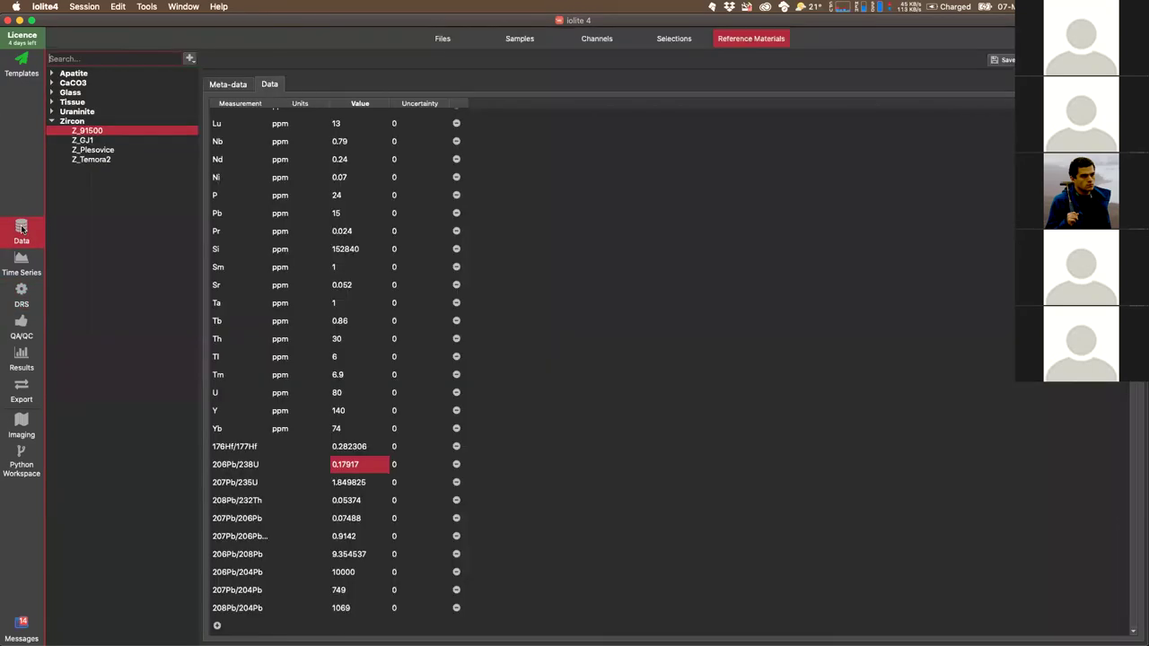
{"action": "left_click", "coordinate": [597, 41]}
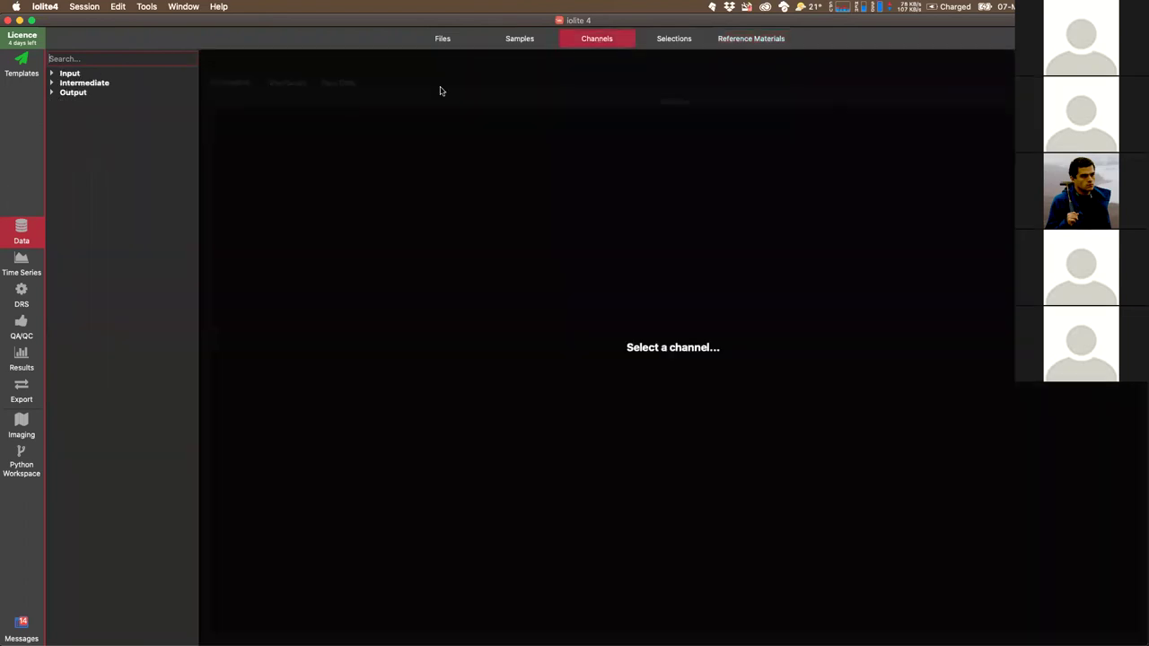
{"action": "left_click", "coordinate": [51, 93]}
{"action": "left_click", "coordinate": [100, 104]}
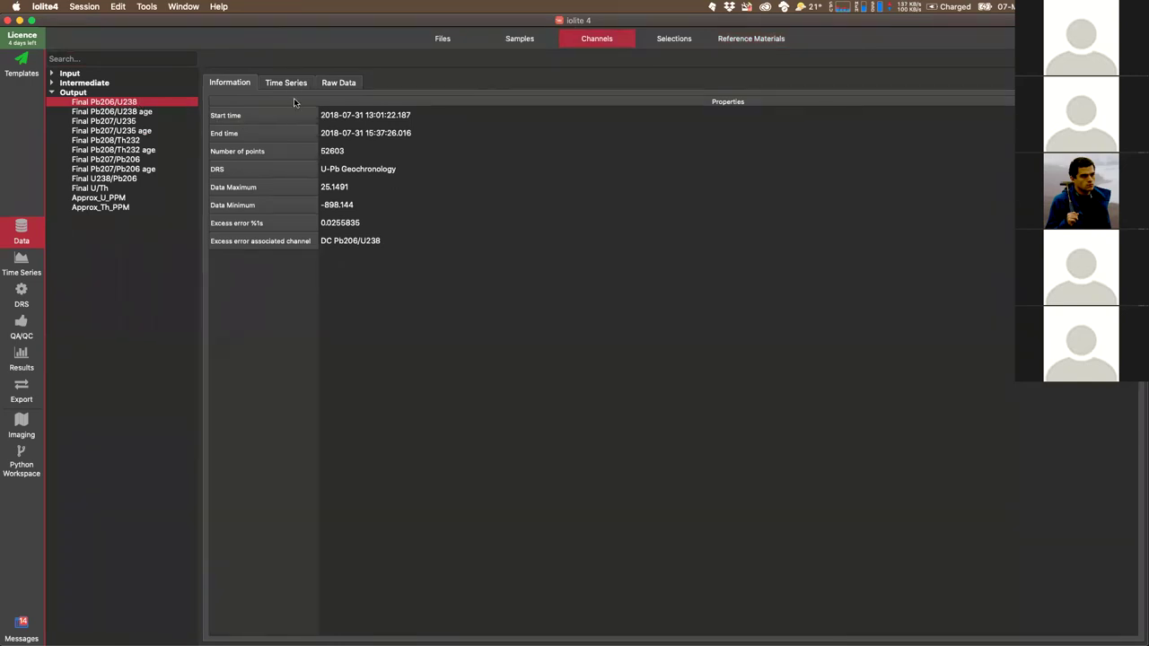
{"action": "left_click", "coordinate": [277, 174]}
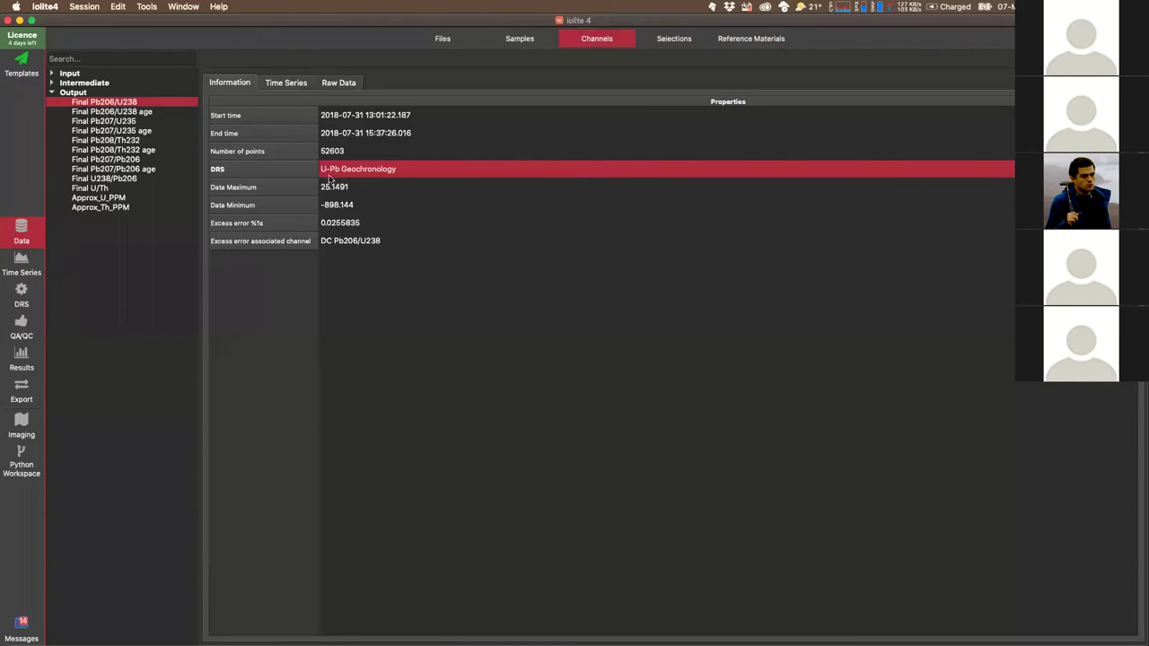
{"action": "left_click", "coordinate": [344, 245]}
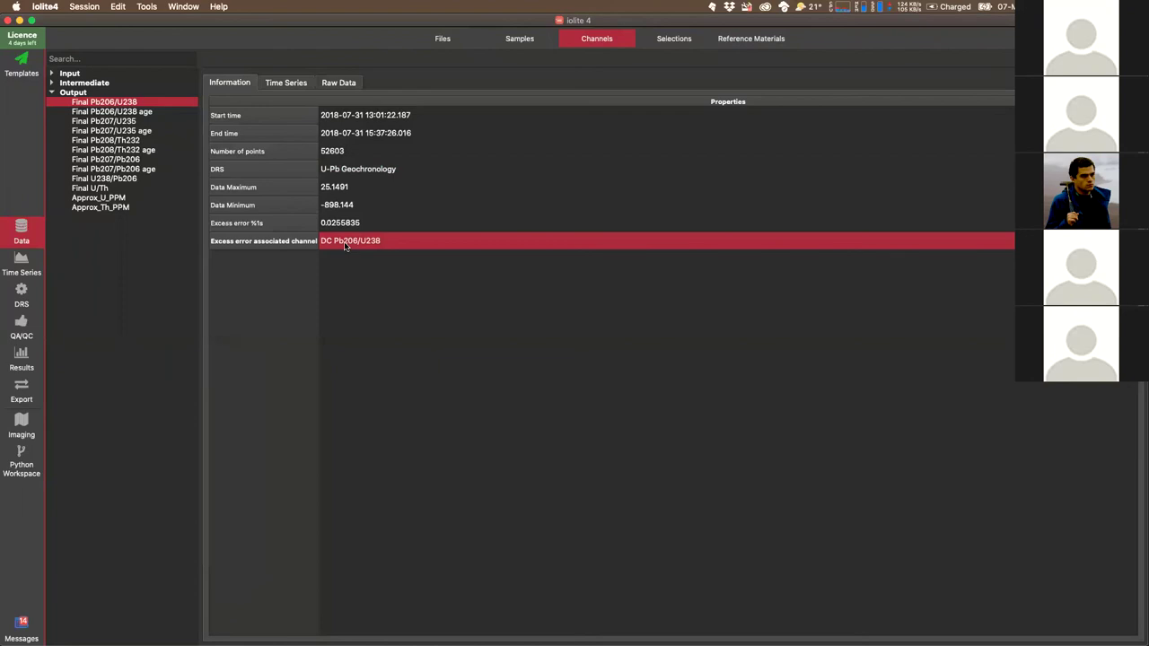